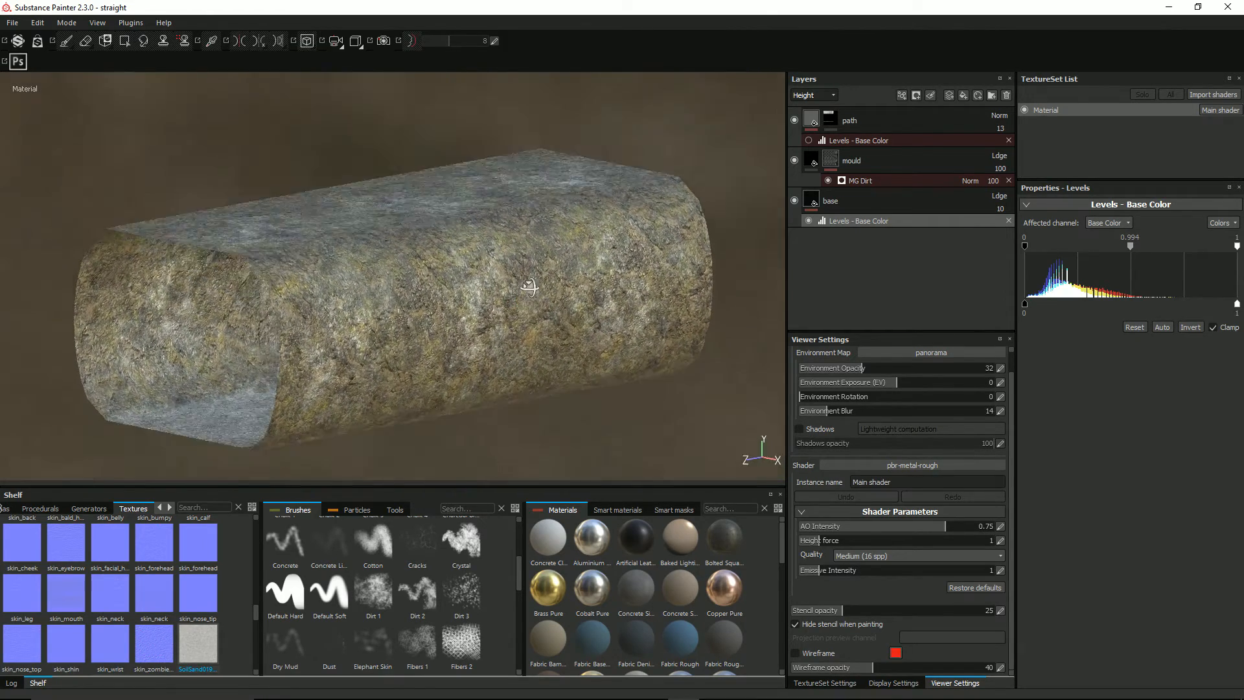
# Compare the textured tunnel with the mould layer hidden and shown, and examine its surface from several angles.
pyautogui.click(795, 161)
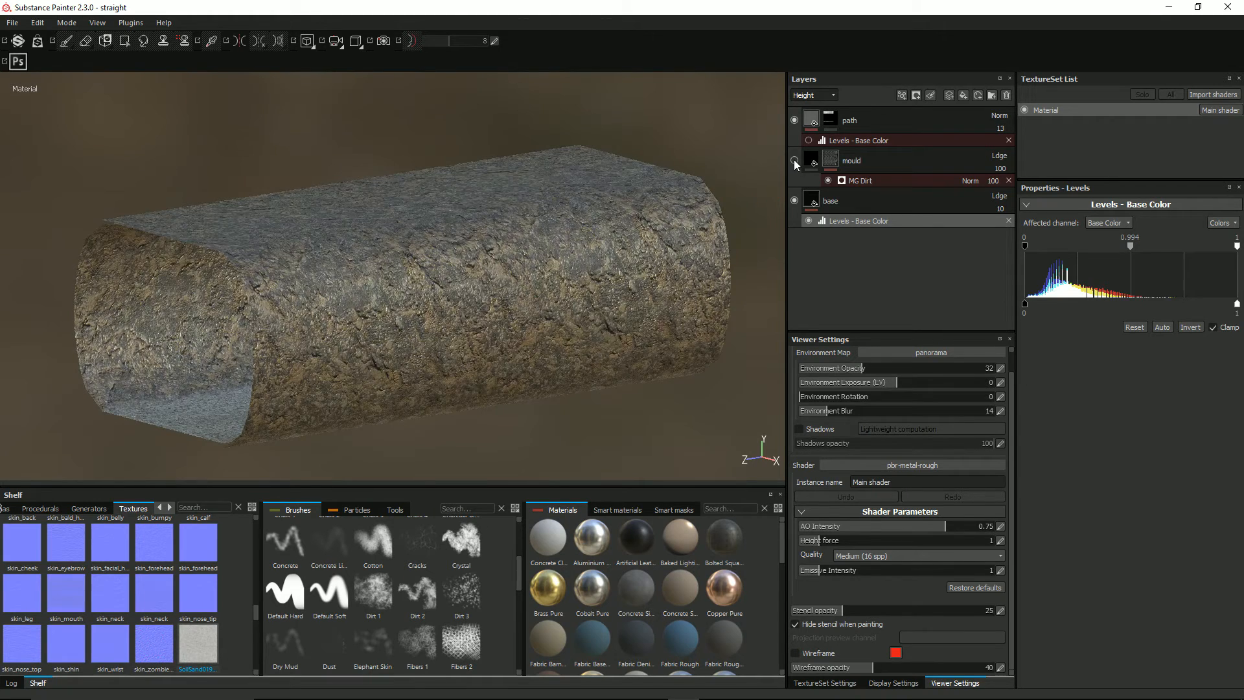
pyautogui.click(794, 162)
pyautogui.keyDown('alt'); pyautogui.moveTo(500, 241); pyautogui.dragTo(500, 251); pyautogui.keyUp('alt')
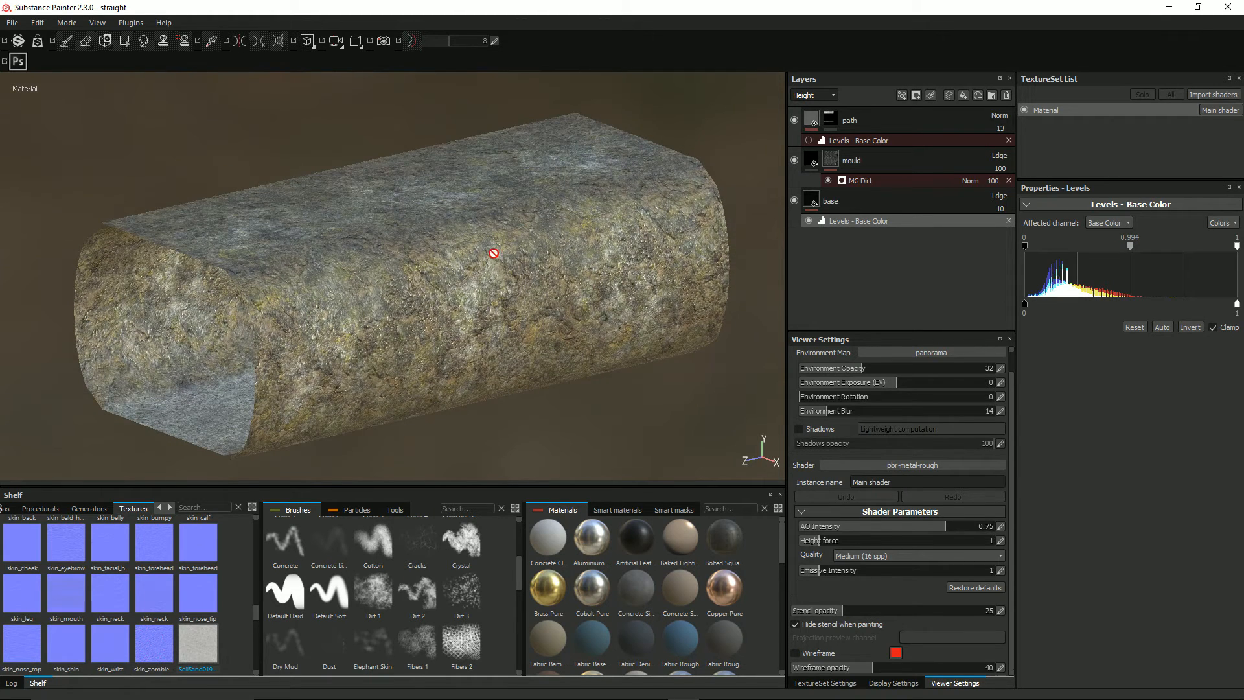
pyautogui.keyDown('alt'); pyautogui.moveTo(382, 307); pyautogui.dragTo(392, 311); pyautogui.keyUp('alt')
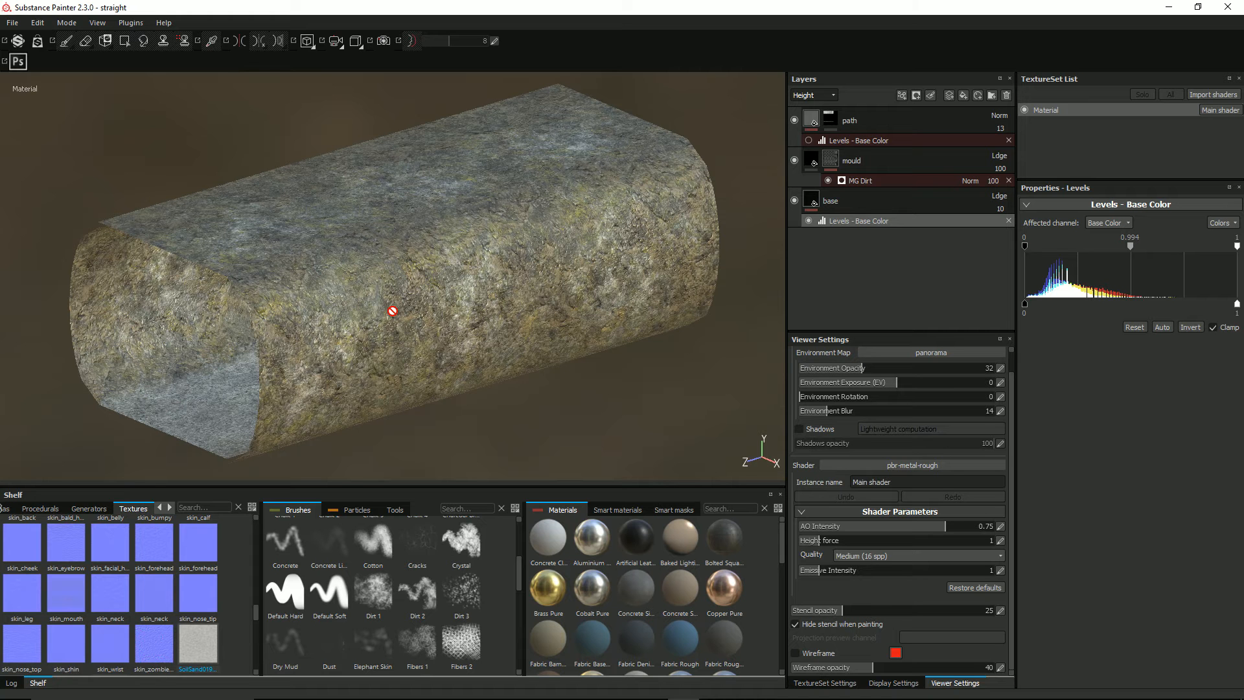
pyautogui.keyDown('alt'); pyautogui.moveTo(504, 273); pyautogui.dragTo(451, 251); pyautogui.keyUp('alt')
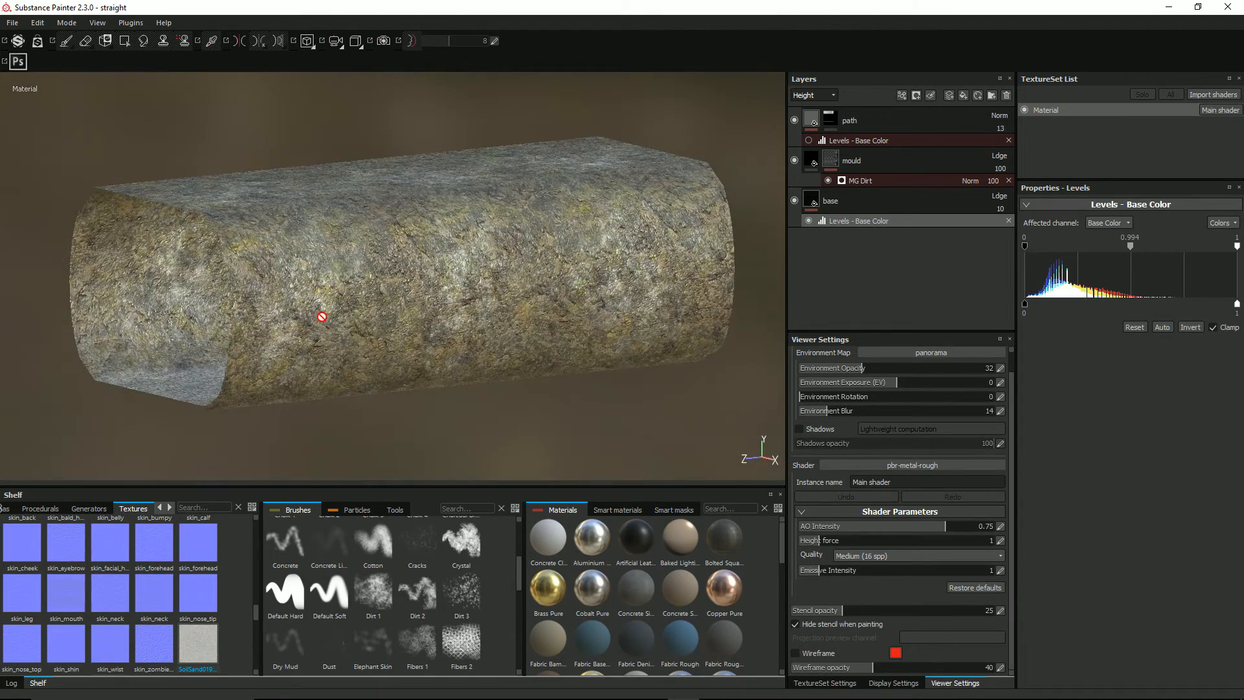
pyautogui.moveTo(373, 289)
pyautogui.keyDown('alt'); pyautogui.mouseDown()
pyautogui.moveTo(483, 278)
pyautogui.moveTo(569, 292)
pyautogui.moveTo(430, 305)
pyautogui.moveTo(368, 291)
pyautogui.moveTo(185, 378)
pyautogui.mouseUp(); pyautogui.keyUp('alt')
pyautogui.keyDown('alt'); pyautogui.moveTo(347, 283); pyautogui.dragTo(647, 228); pyautogui.keyUp('alt')
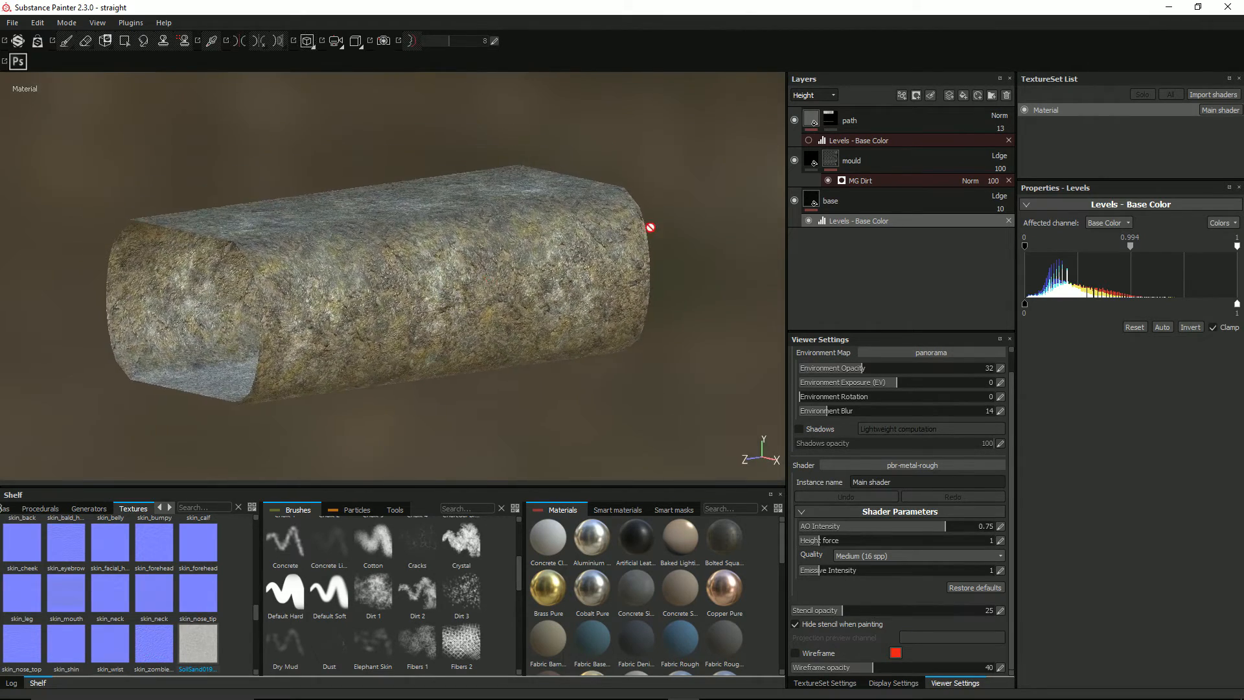
pyautogui.keyDown('alt'); pyautogui.moveTo(460, 270); pyautogui.dragTo(427, 283); pyautogui.keyUp('alt')
pyautogui.keyDown('alt'); pyautogui.moveTo(429, 283); pyautogui.dragTo(463, 292, button='middle'); pyautogui.keyUp('alt')
pyautogui.scroll(2, 465, 304)
pyautogui.scroll(1, 465, 285)
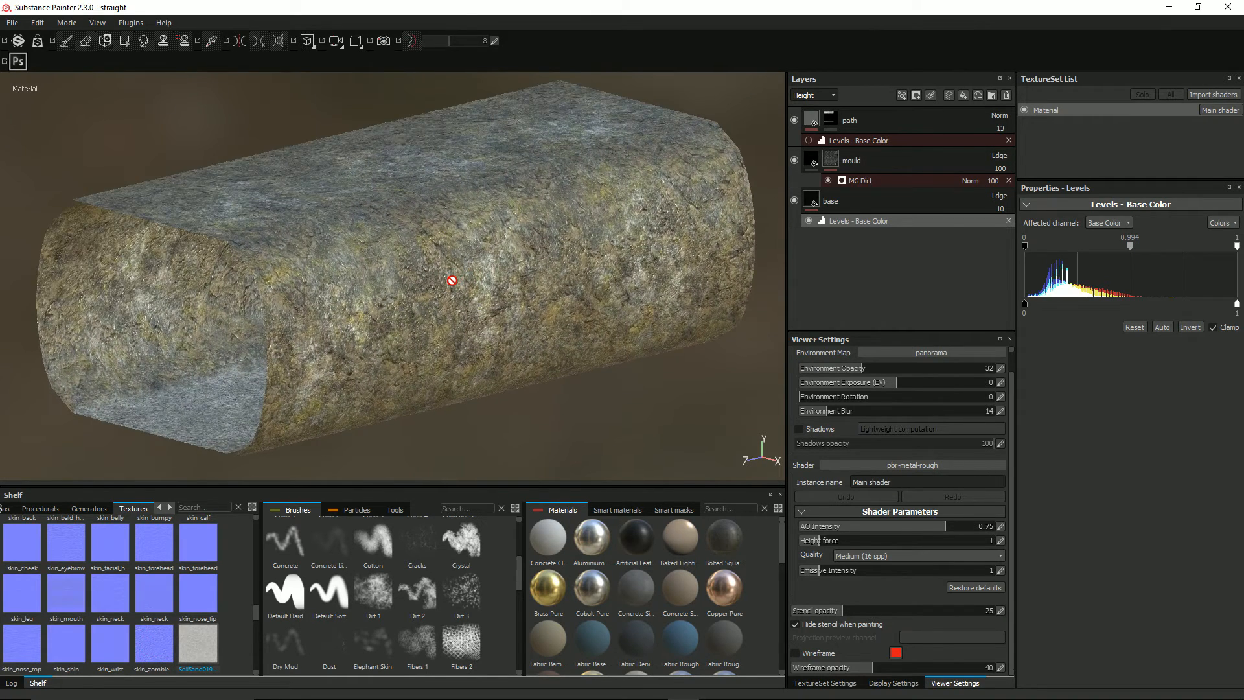
pyautogui.keyDown('alt'); pyautogui.moveTo(452, 280); pyautogui.dragTo(311, 264); pyautogui.keyUp('alt')
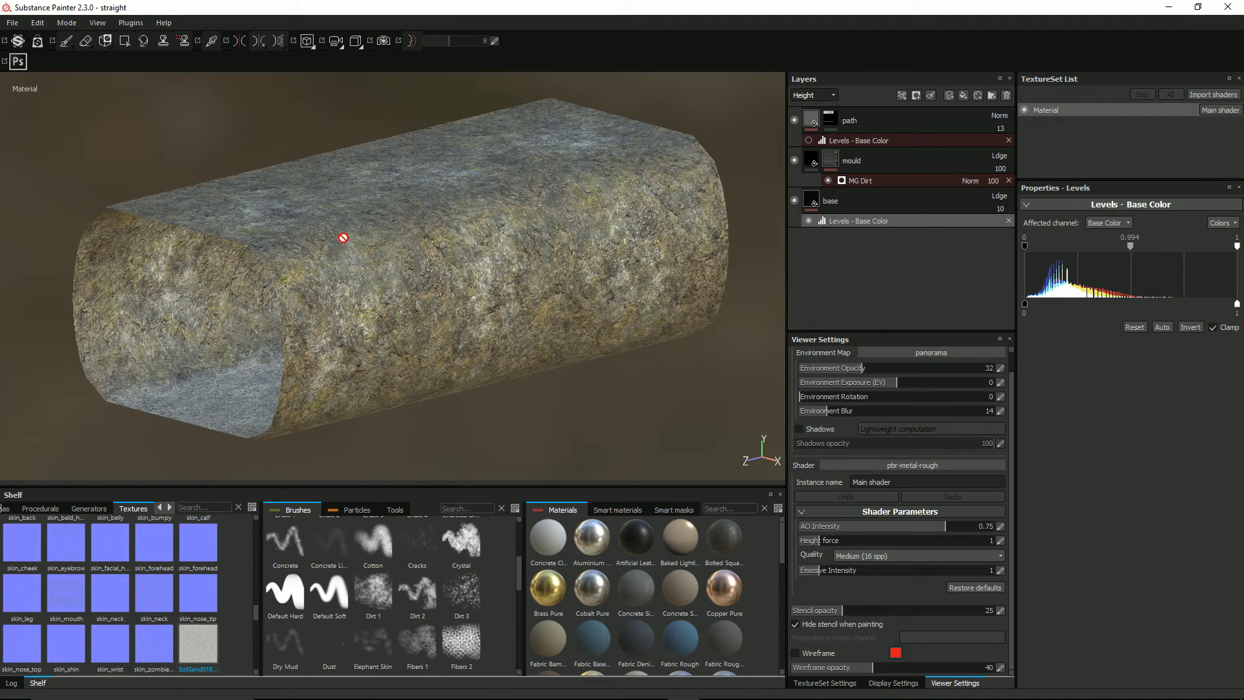
# Create a new project using the straight.fbx mesh from the DungeonGenerator Models folder.
pyautogui.click(12, 23)
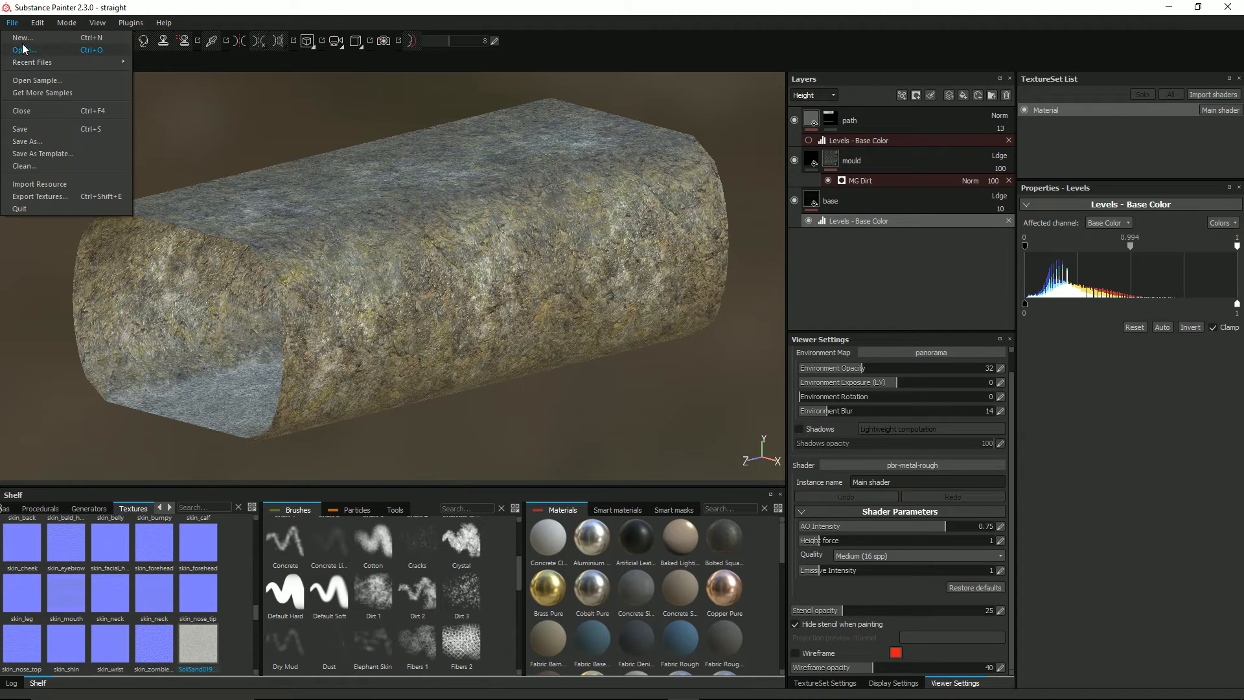
pyautogui.press('Escape')
pyautogui.click(579, 377)
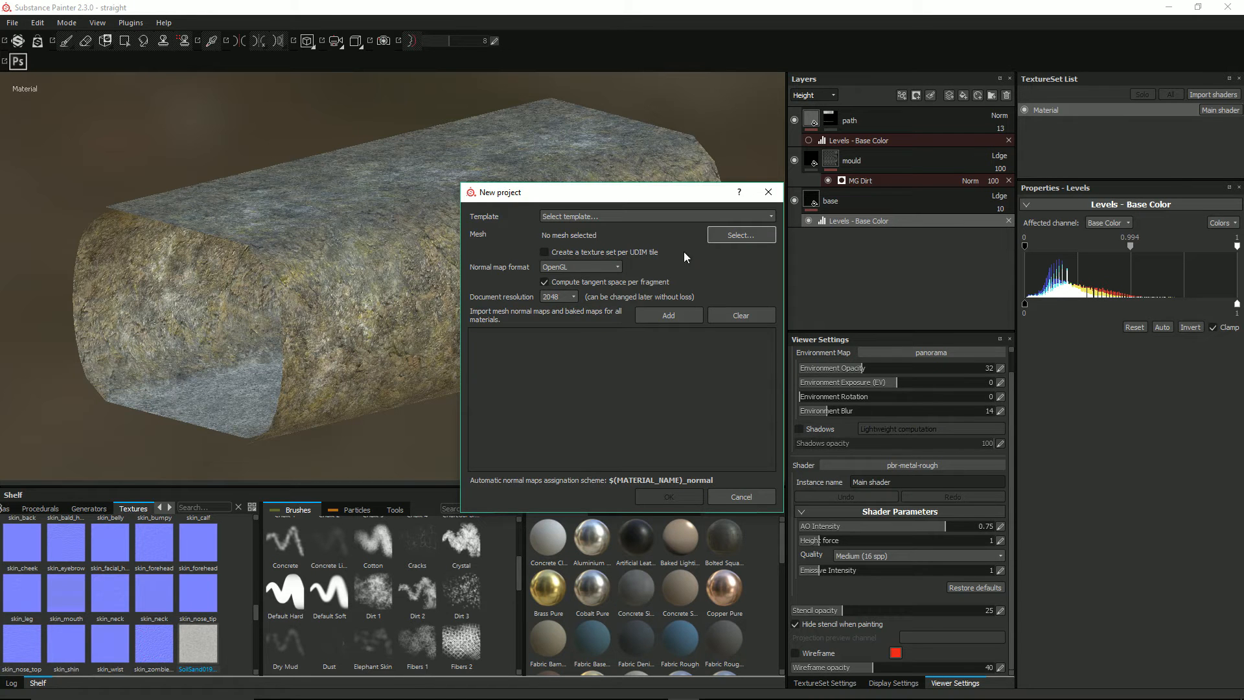
pyautogui.click(727, 237)
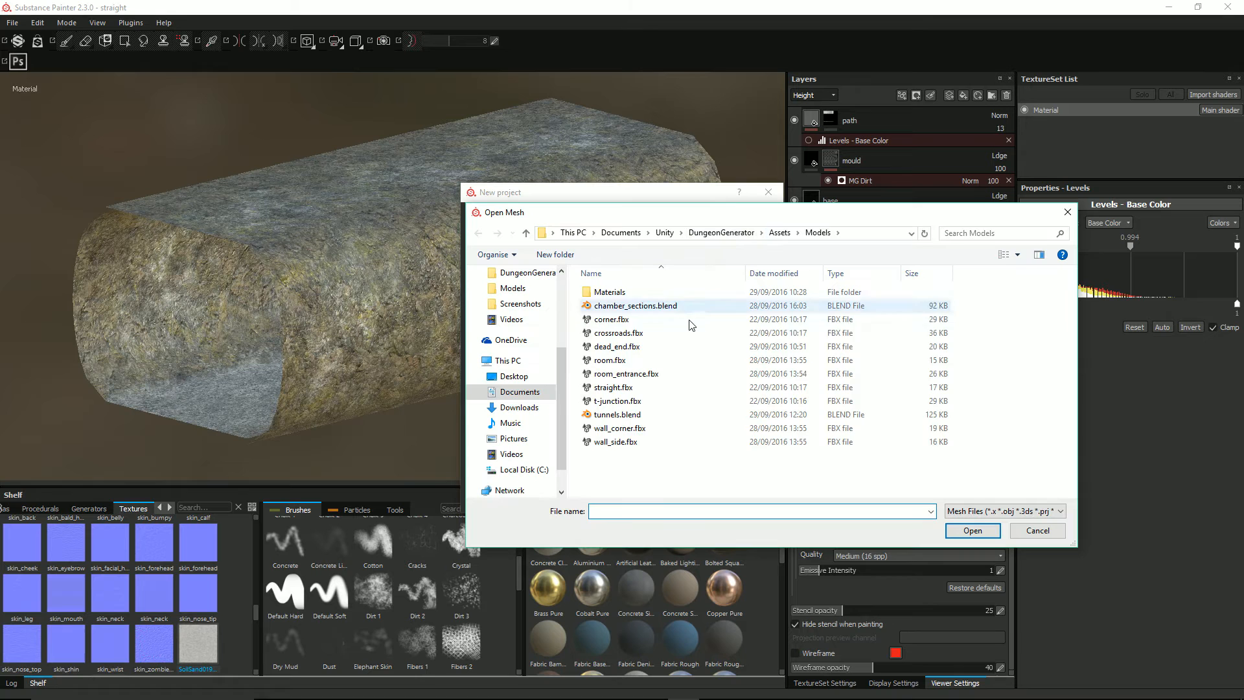
pyautogui.click(625, 387)
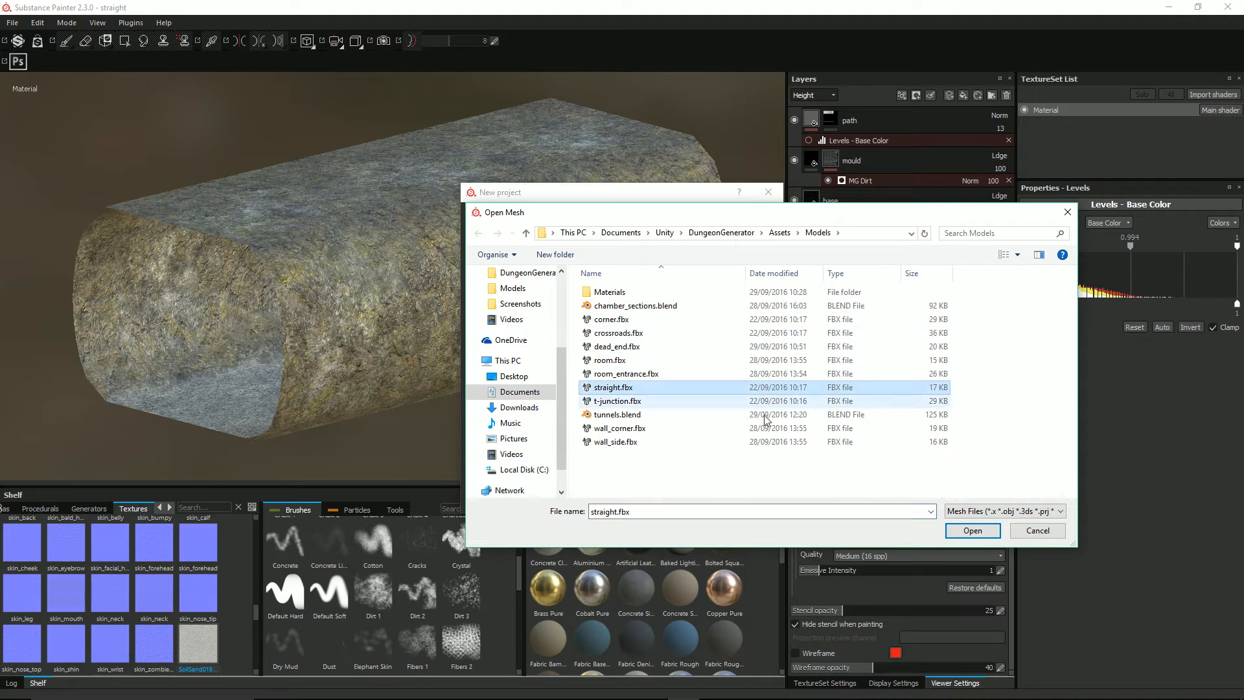
pyautogui.click(972, 531)
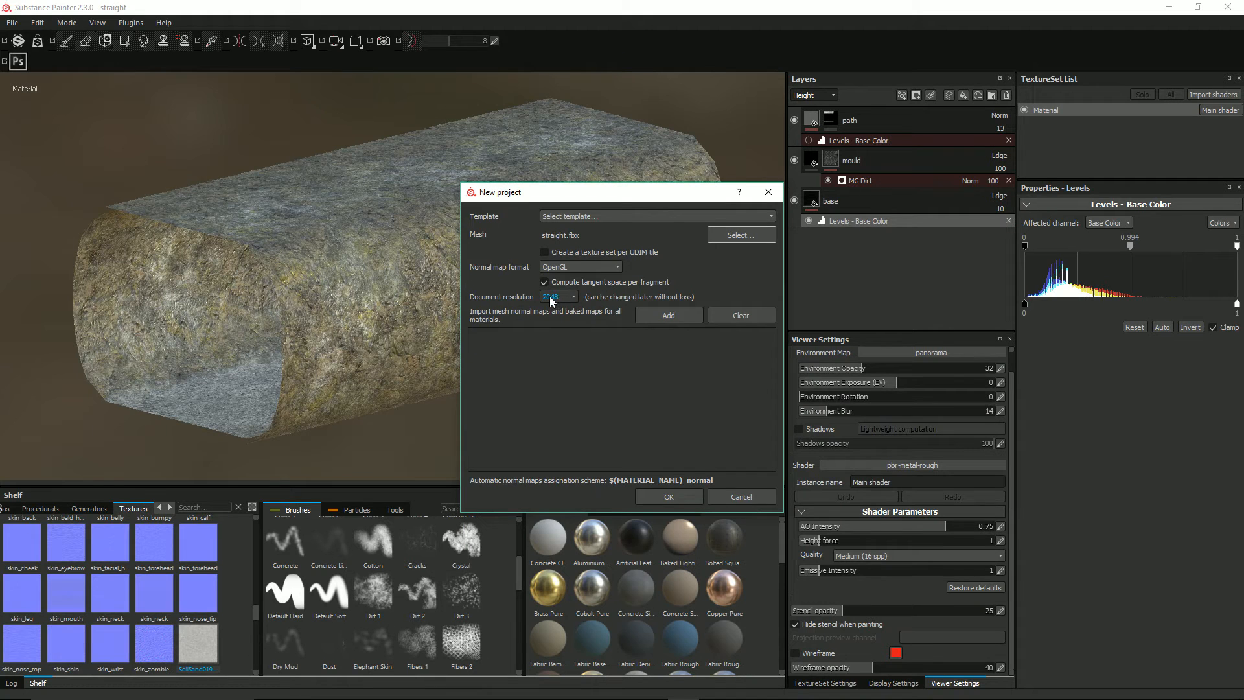
pyautogui.click(661, 497)
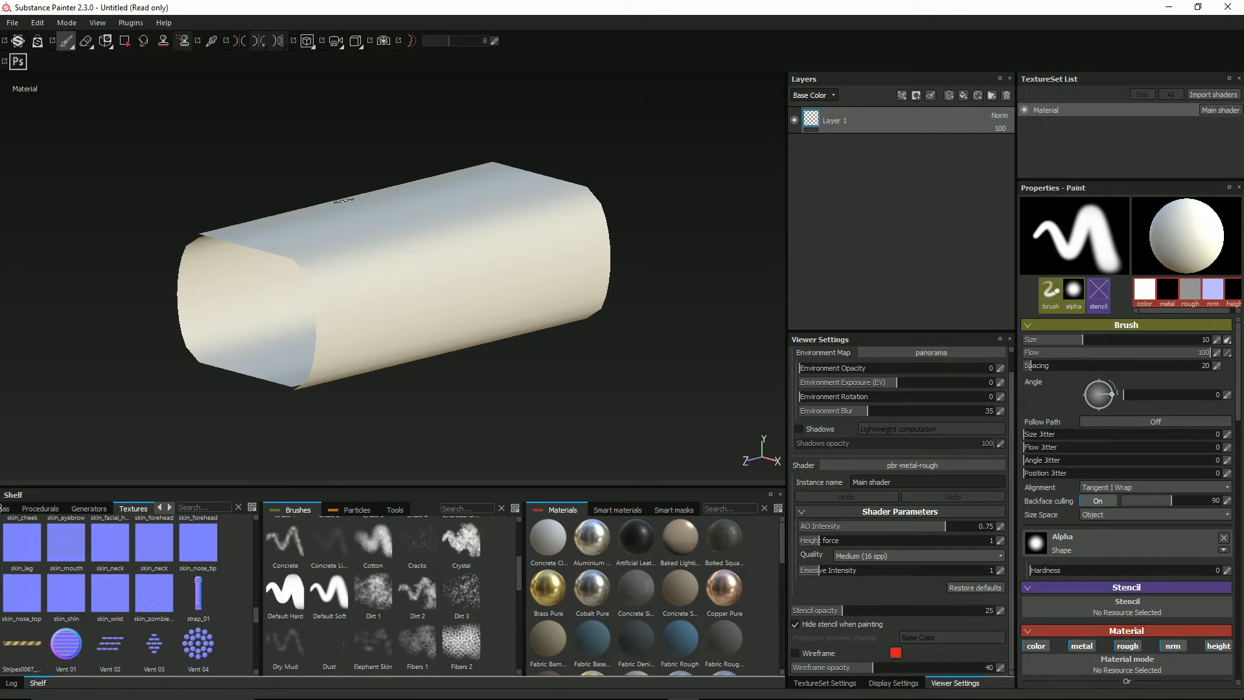
# Examine the untextured tunnel mesh from several angles, including its open end, interior and underside.
pyautogui.moveTo(236, 276)
pyautogui.keyDown('alt'); pyautogui.mouseDown()
pyautogui.moveTo(256, 259)
pyautogui.moveTo(361, 253)
pyautogui.moveTo(417, 270)
pyautogui.moveTo(337, 269)
pyautogui.moveTo(300, 239)
pyautogui.moveTo(297, 219)
pyautogui.moveTo(388, 272)
pyautogui.moveTo(275, 264)
pyautogui.moveTo(297, 269)
pyautogui.moveTo(298, 253)
pyautogui.moveTo(370, 270)
pyautogui.mouseUp(); pyautogui.keyUp('alt')
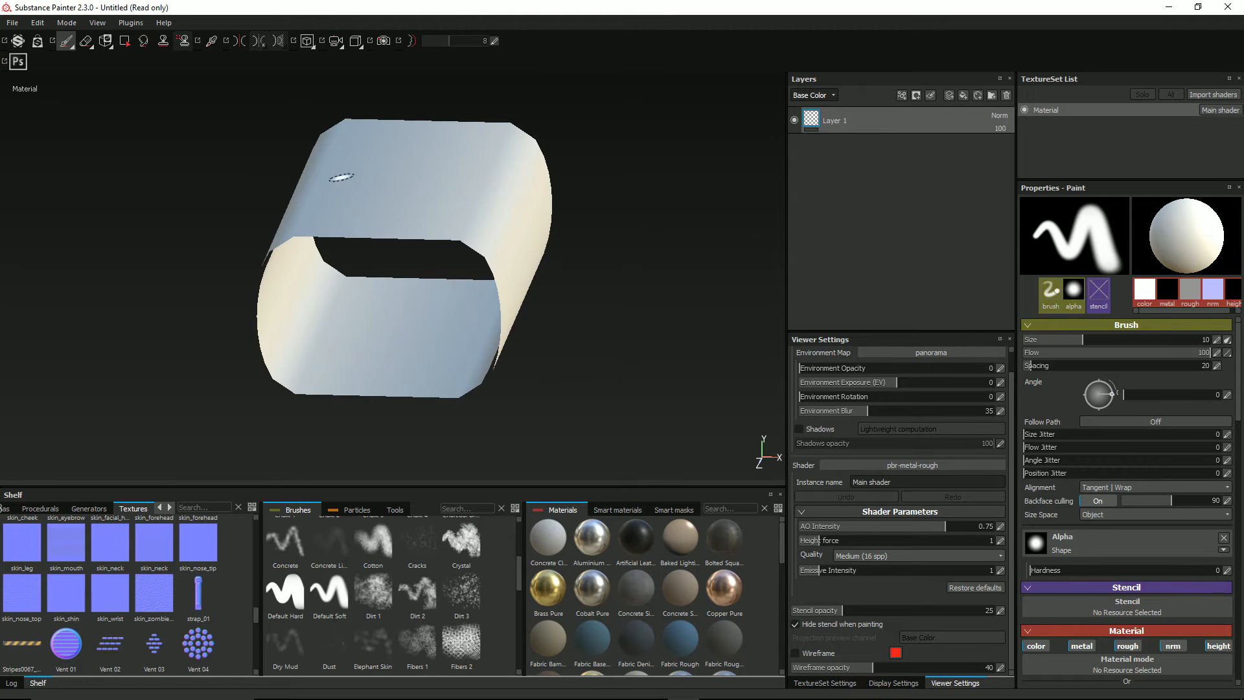
pyautogui.moveTo(536, 277)
pyautogui.keyDown('alt'); pyautogui.mouseDown()
pyautogui.moveTo(392, 259)
pyautogui.moveTo(405, 214)
pyautogui.moveTo(446, 274)
pyautogui.moveTo(430, 267)
pyautogui.mouseUp(); pyautogui.keyUp('alt')
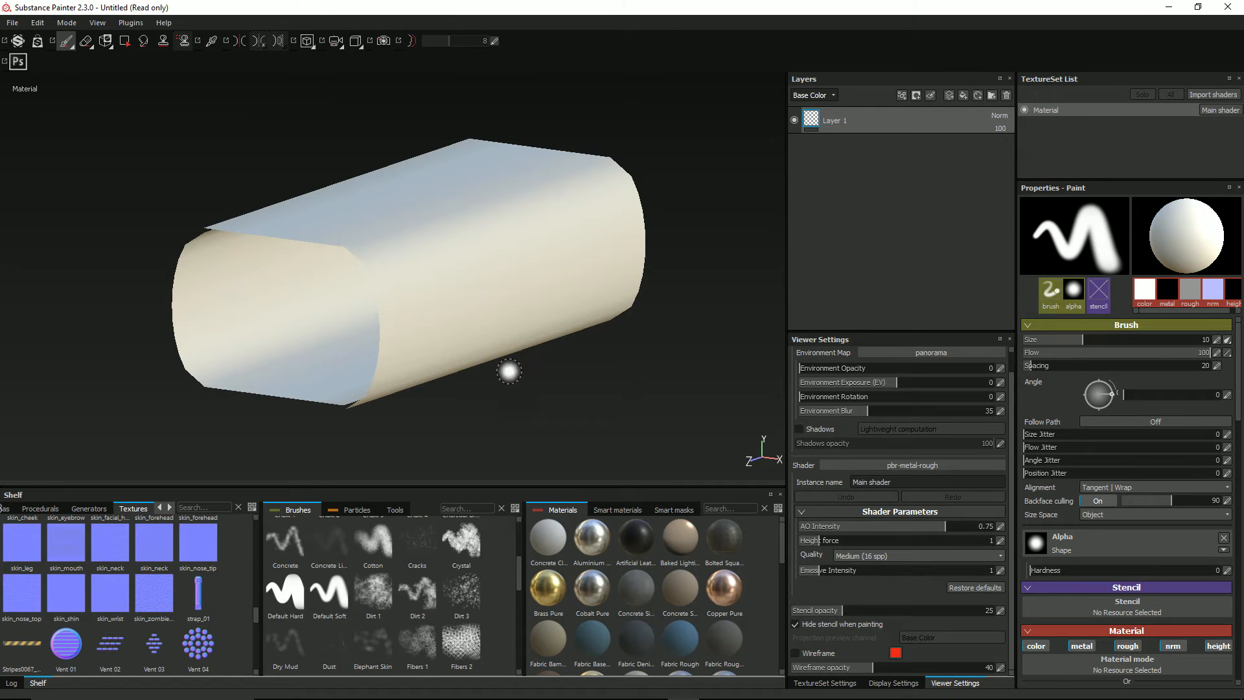
pyautogui.moveTo(278, 305)
pyautogui.keyDown('alt'); pyautogui.mouseDown()
pyautogui.moveTo(444, 328)
pyautogui.moveTo(491, 319)
pyautogui.moveTo(350, 305)
pyautogui.moveTo(276, 323)
pyautogui.mouseUp(); pyautogui.keyUp('alt')
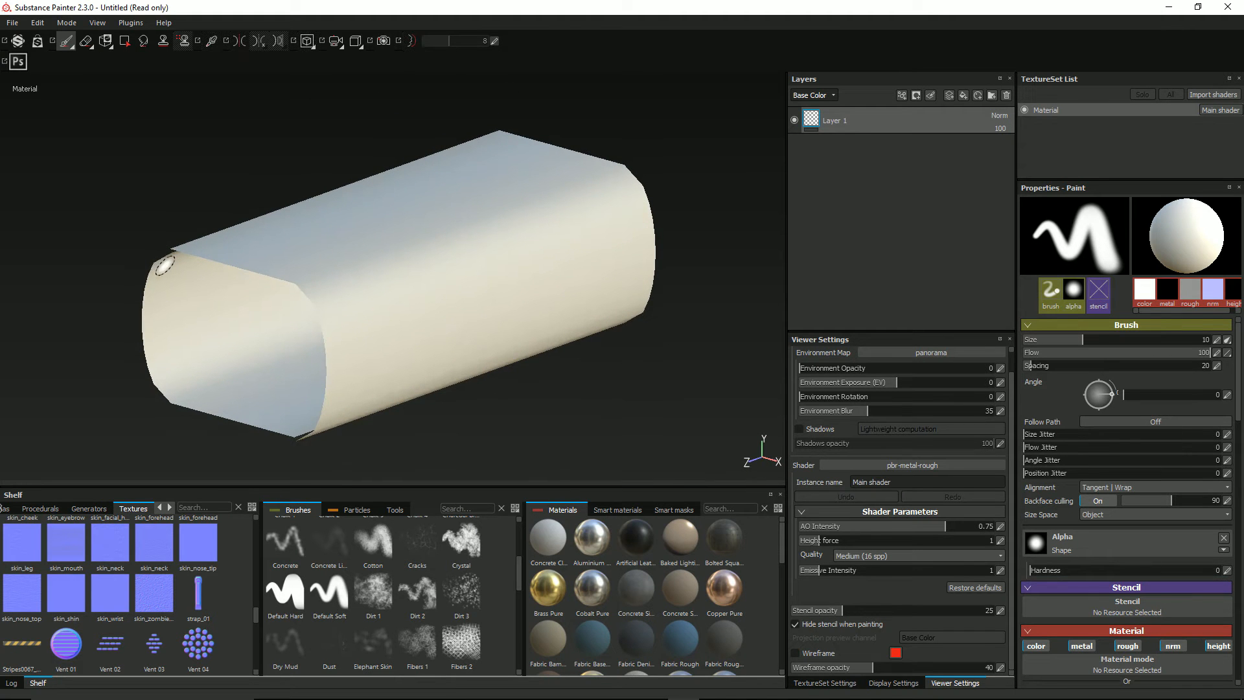
pyautogui.moveTo(161, 285)
pyautogui.keyDown('alt'); pyautogui.mouseDown()
pyautogui.moveTo(324, 311)
pyautogui.moveTo(194, 269)
pyautogui.moveTo(386, 281)
pyautogui.mouseUp(); pyautogui.keyUp('alt')
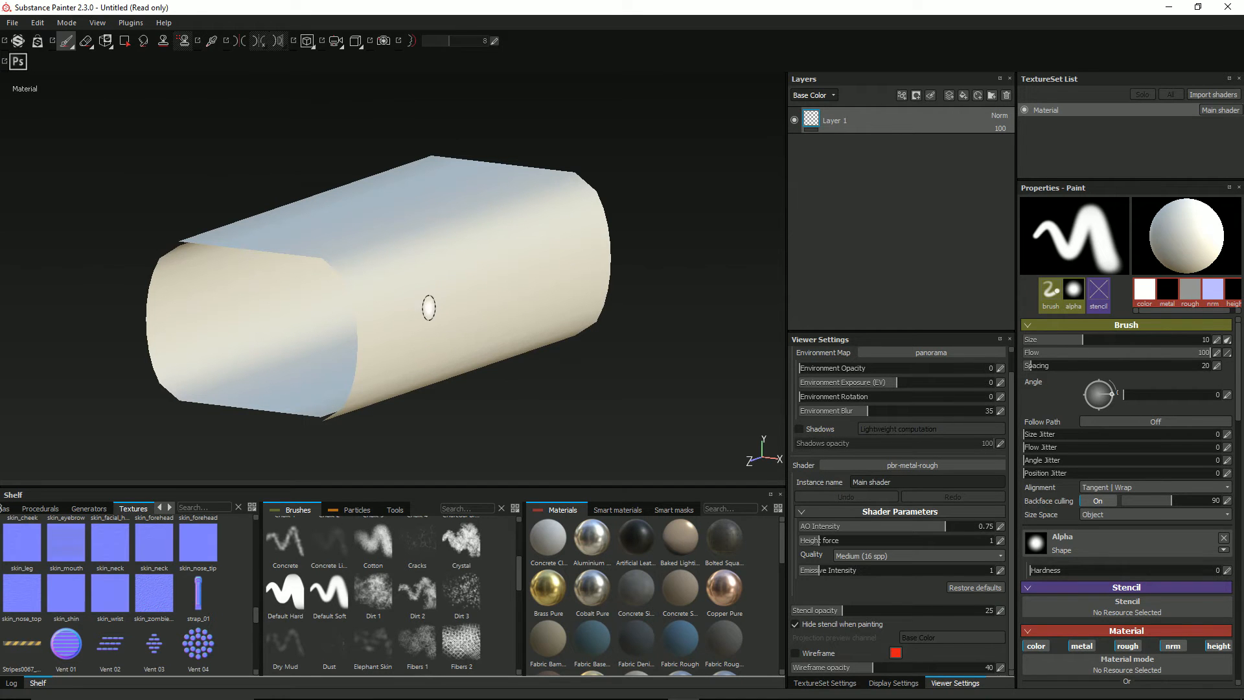
pyautogui.moveTo(371, 247)
pyautogui.keyDown('alt'); pyautogui.mouseDown()
pyautogui.moveTo(417, 242)
pyautogui.moveTo(417, 225)
pyautogui.moveTo(483, 225)
pyautogui.moveTo(421, 214)
pyautogui.moveTo(339, 251)
pyautogui.mouseUp(); pyautogui.keyUp('alt')
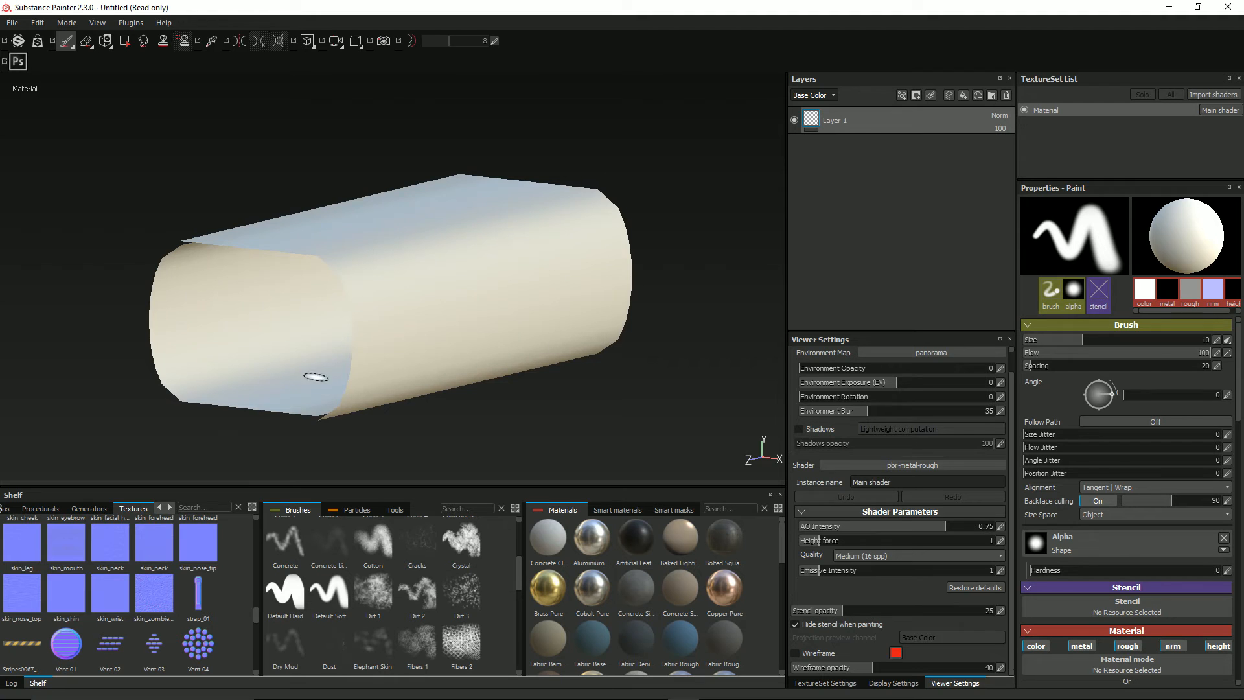
pyautogui.moveTo(366, 300)
pyautogui.keyDown('alt'); pyautogui.mouseDown()
pyautogui.moveTo(400, 305)
pyautogui.moveTo(362, 288)
pyautogui.mouseUp(); pyautogui.keyUp('alt')
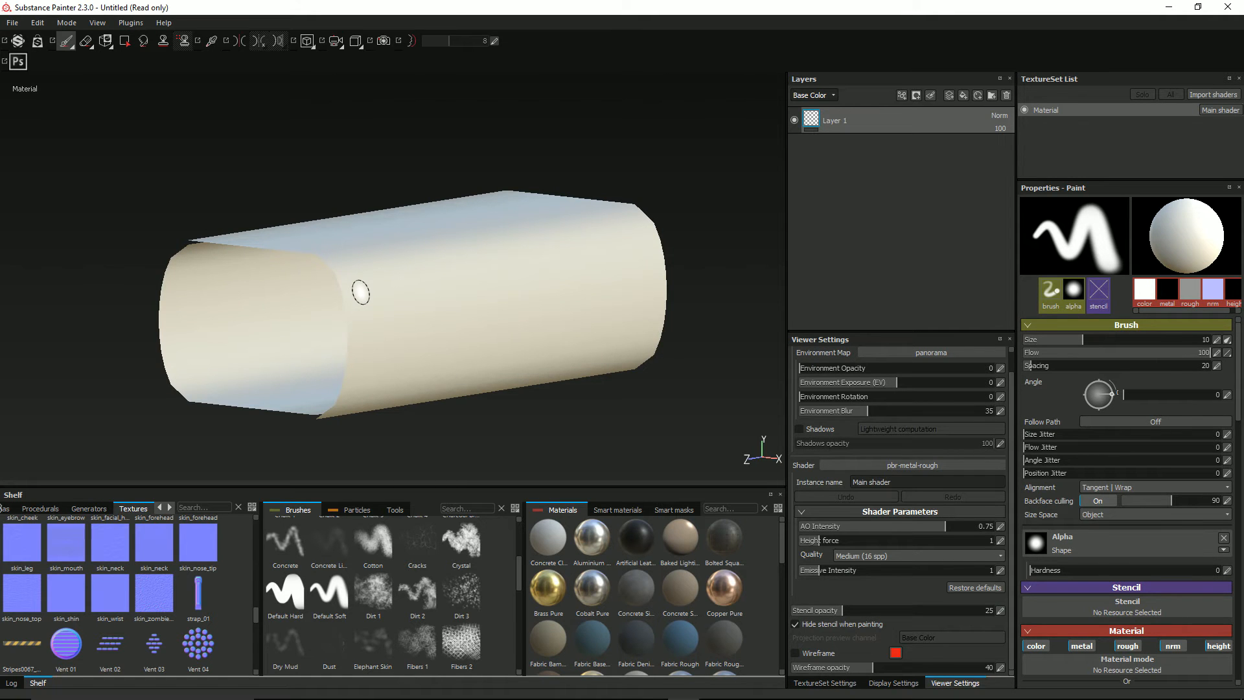
pyautogui.keyDown('alt'); pyautogui.moveTo(360, 292); pyautogui.dragTo(393, 302); pyautogui.keyUp('alt')
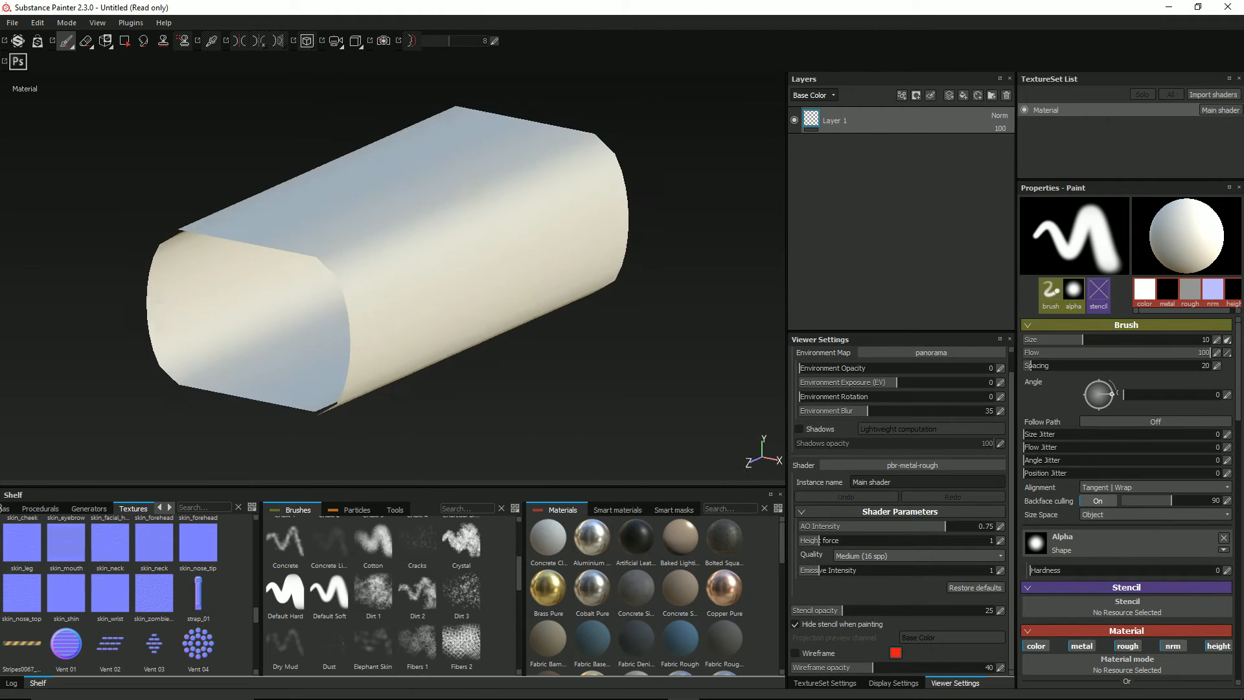
pyautogui.moveTo(355, 223)
pyautogui.keyDown('alt'); pyautogui.mouseDown()
pyautogui.moveTo(290, 213)
pyautogui.moveTo(321, 207)
pyautogui.mouseUp(); pyautogui.keyUp('alt')
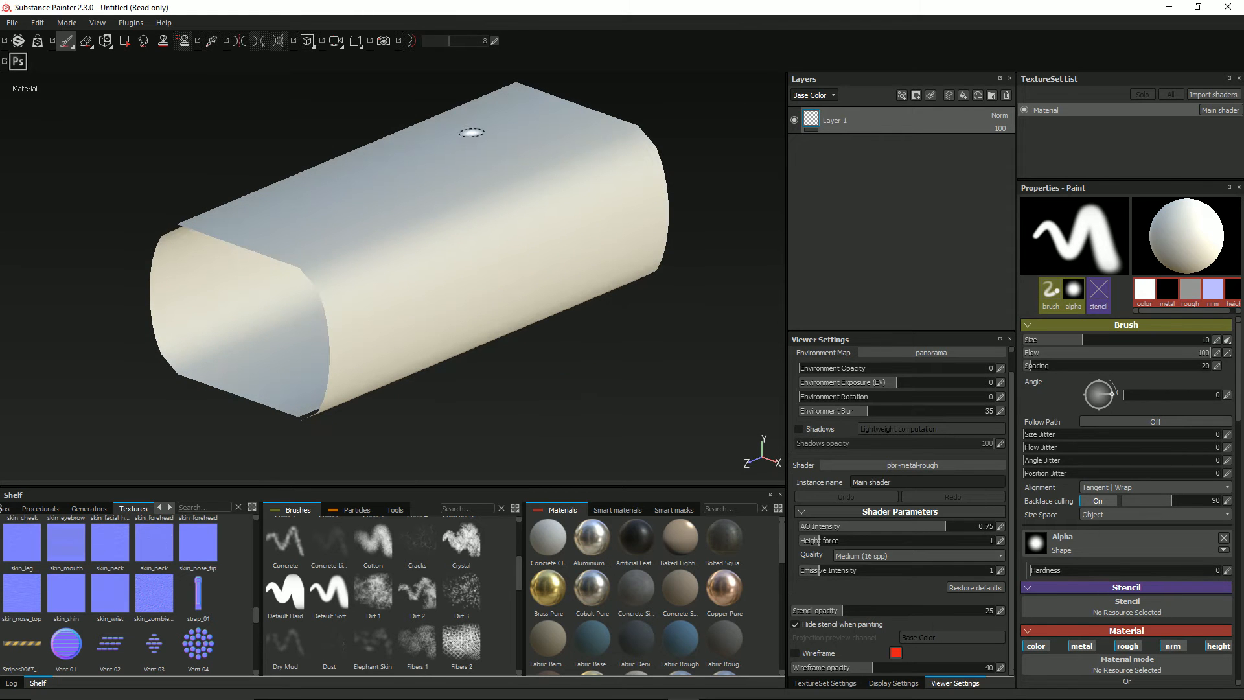
pyautogui.moveTo(327, 266)
pyautogui.keyDown('alt'); pyautogui.mouseDown()
pyautogui.moveTo(305, 227)
pyautogui.moveTo(342, 256)
pyautogui.moveTo(323, 266)
pyautogui.mouseUp(); pyautogui.keyUp('alt')
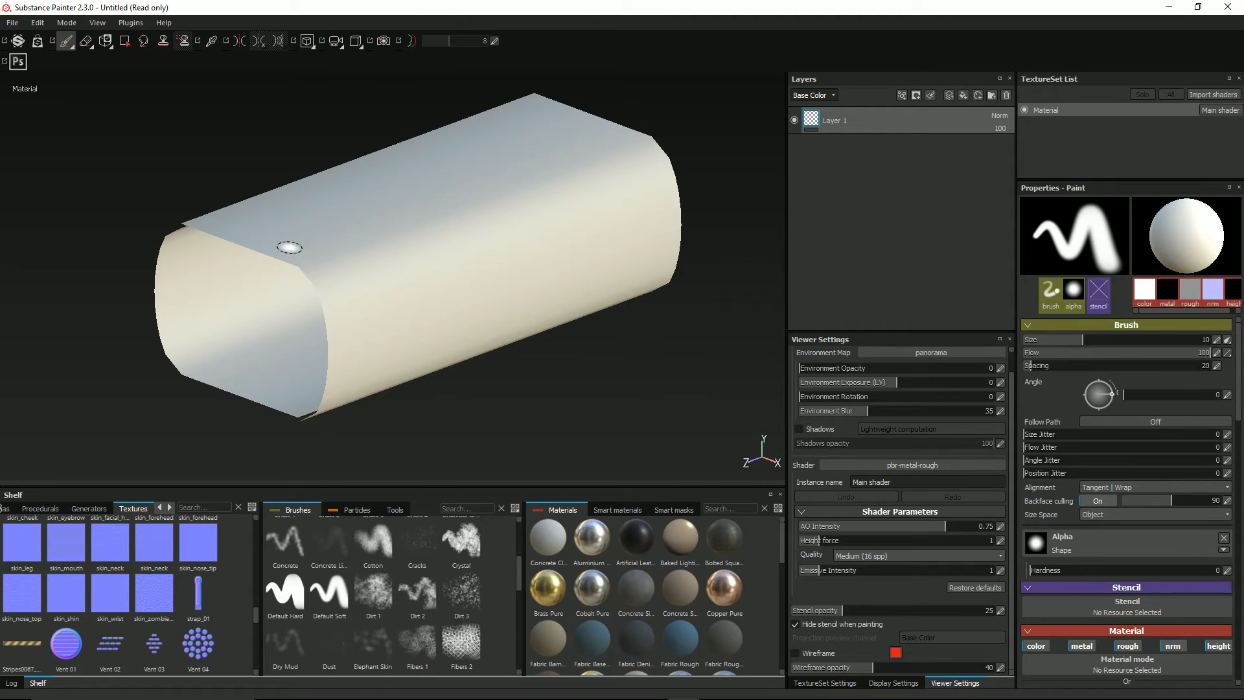
pyautogui.moveTo(438, 236)
pyautogui.keyDown('alt'); pyautogui.mouseDown()
pyautogui.moveTo(445, 245)
pyautogui.moveTo(449, 170)
pyautogui.mouseUp(); pyautogui.keyUp('alt')
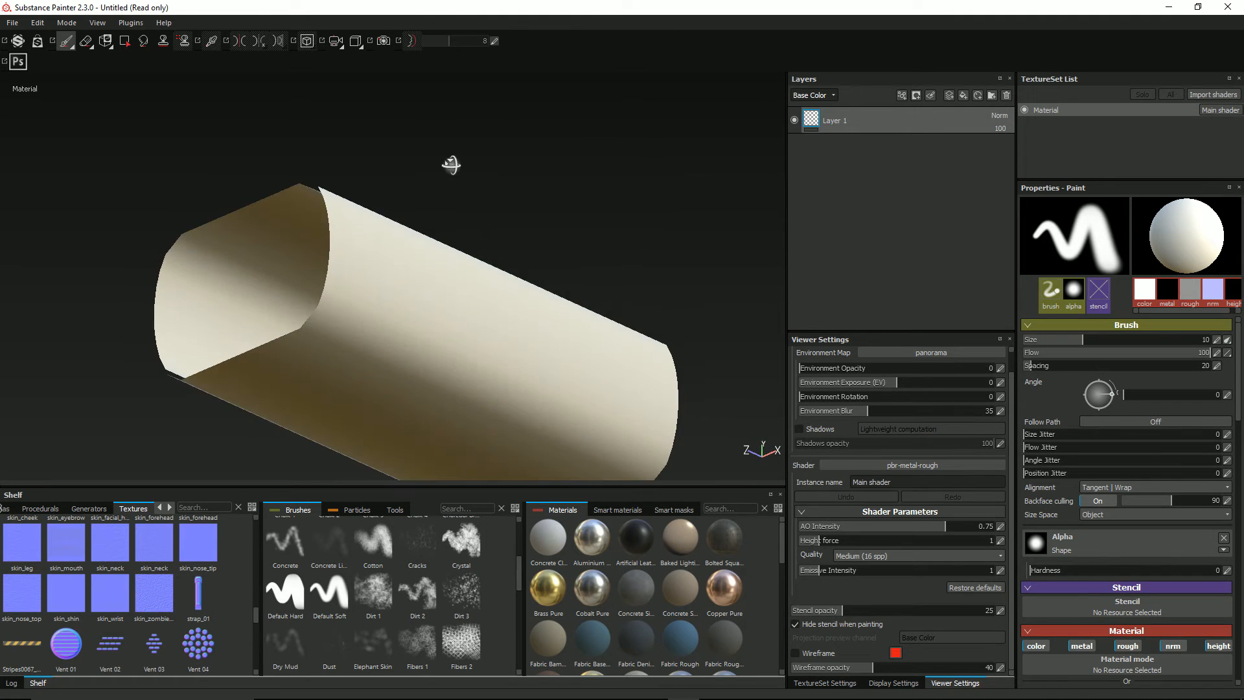
pyautogui.keyDown('alt'); pyautogui.moveTo(346, 254); pyautogui.dragTo(255, 167); pyautogui.keyUp('alt')
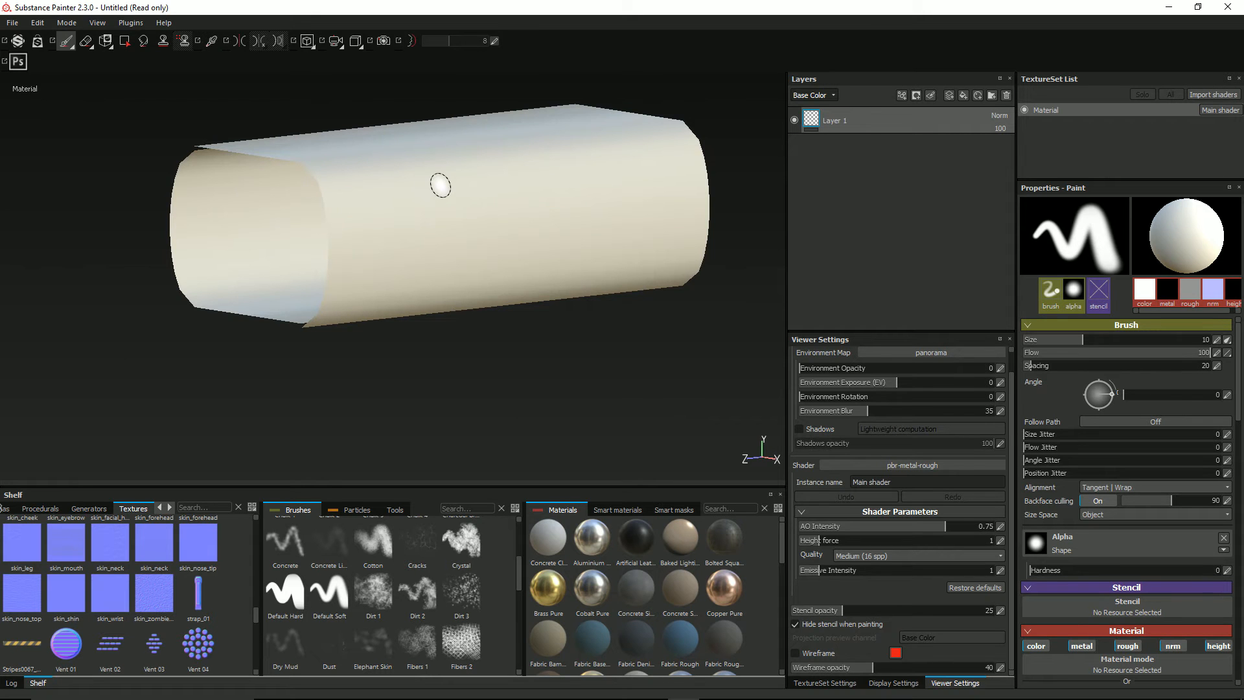
pyautogui.moveTo(498, 214)
pyautogui.keyDown('alt'); pyautogui.mouseDown()
pyautogui.moveTo(477, 216)
pyautogui.moveTo(499, 214)
pyautogui.moveTo(494, 233)
pyautogui.moveTo(495, 217)
pyautogui.mouseUp(); pyautogui.keyUp('alt')
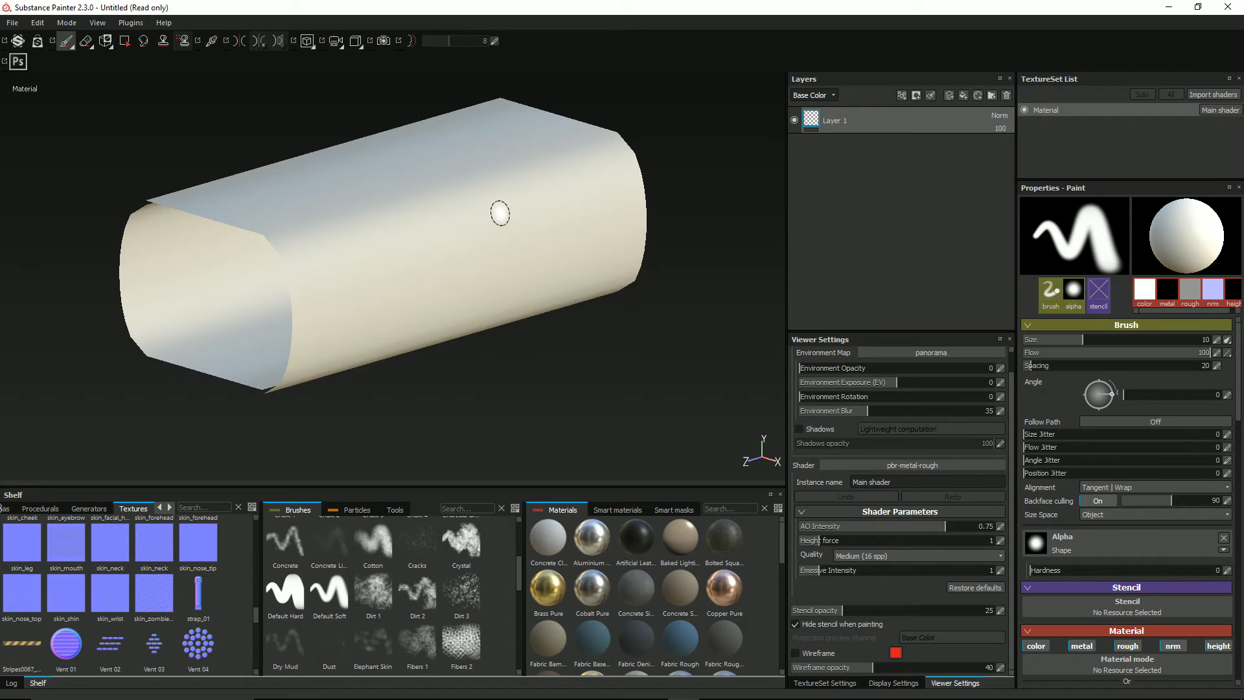
pyautogui.keyDown('alt'); pyautogui.moveTo(495, 217); pyautogui.dragTo(497, 236, button='middle'); pyautogui.keyUp('alt')
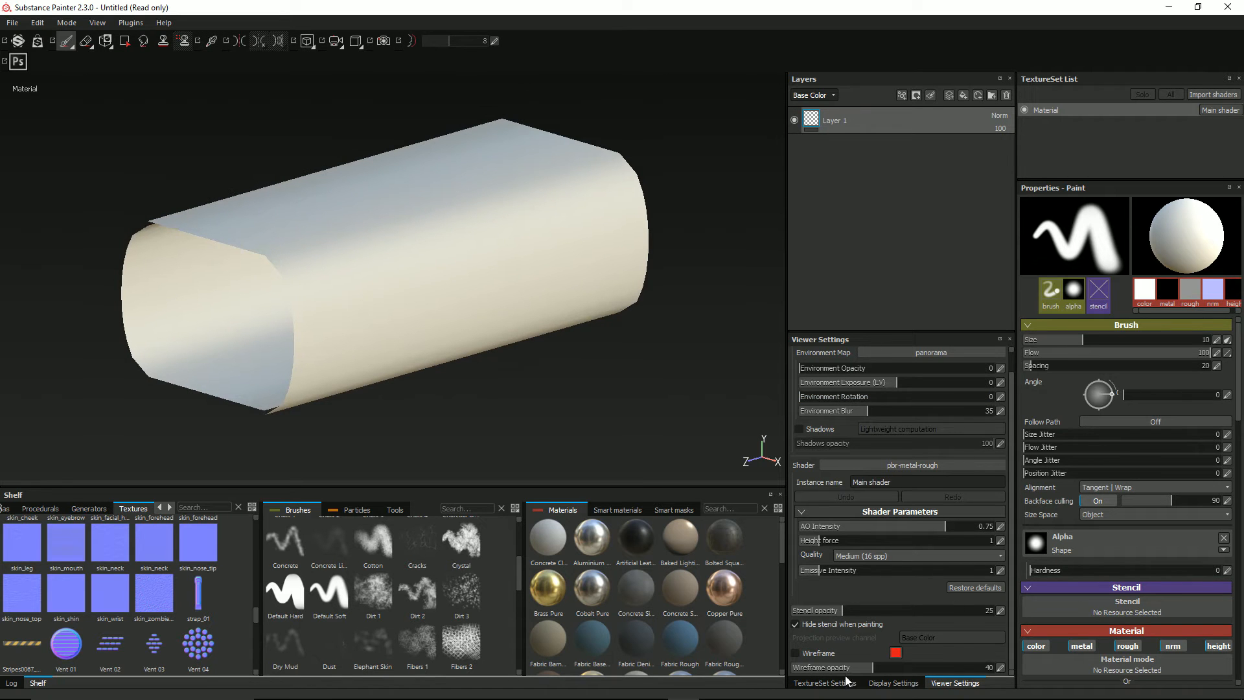
# Set the viewport's environment opacity to 32 and the environment blur to 8.
pyautogui.moveTo(813, 369); pyautogui.dragTo(862, 369)
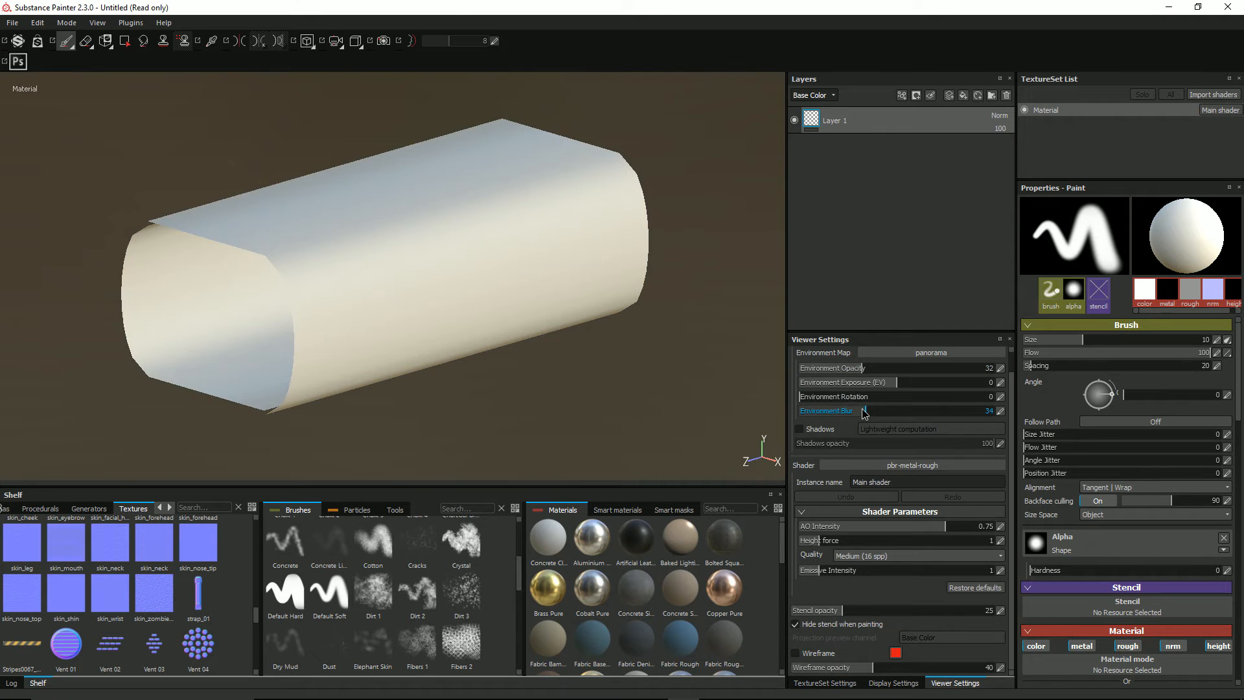
pyautogui.moveTo(820, 413); pyautogui.dragTo(810, 415)
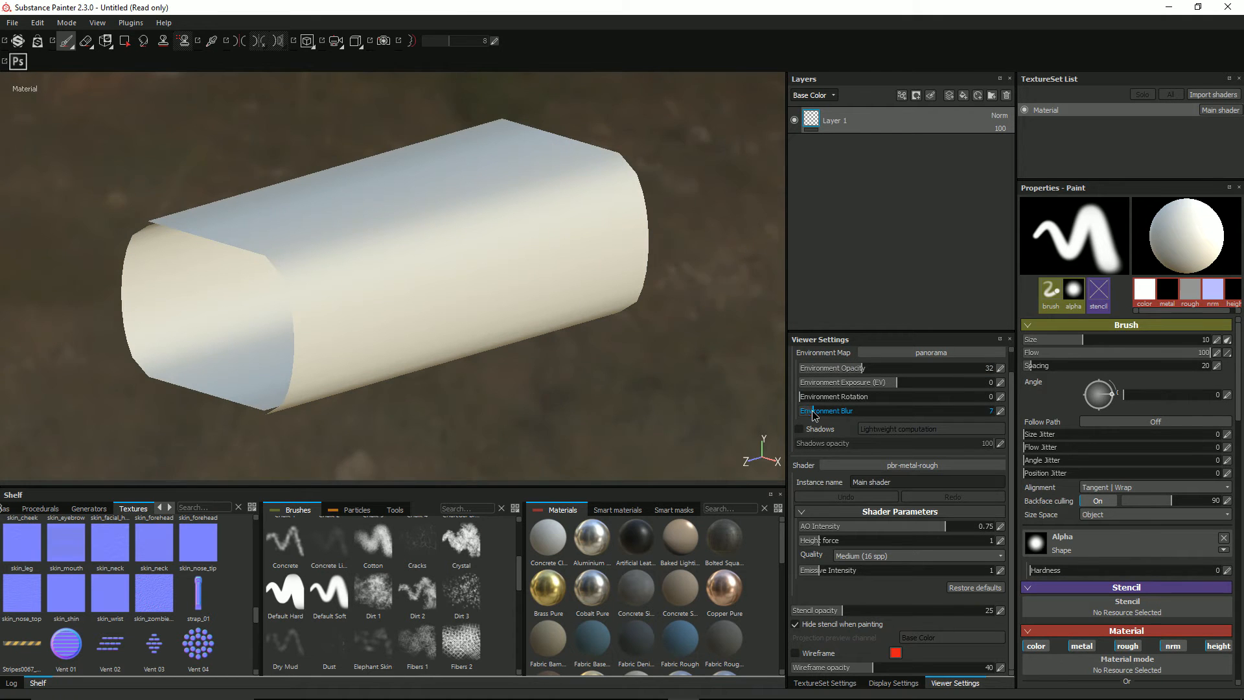
pyautogui.keyDown('alt'); pyautogui.moveTo(637, 285); pyautogui.dragTo(548, 297); pyautogui.keyUp('alt')
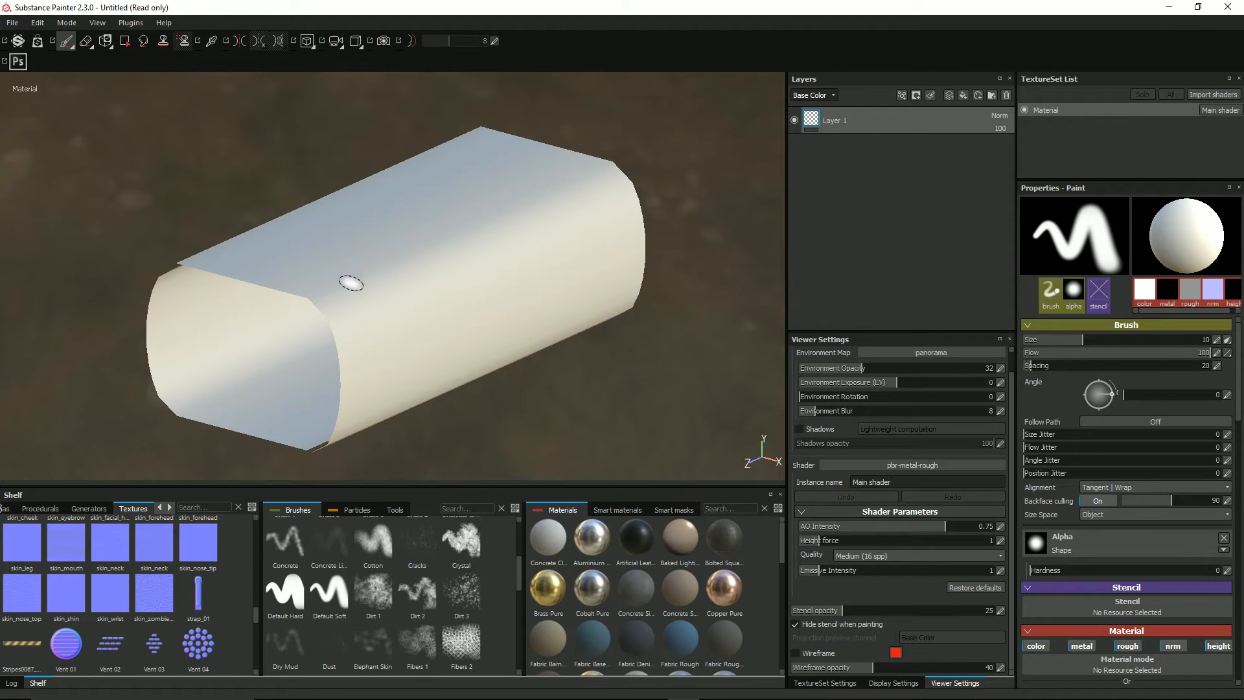
# Configure the texture baking with an output size of 2048x2048 and Subsampling 4x4 antialiasing.
pyautogui.click(827, 683)
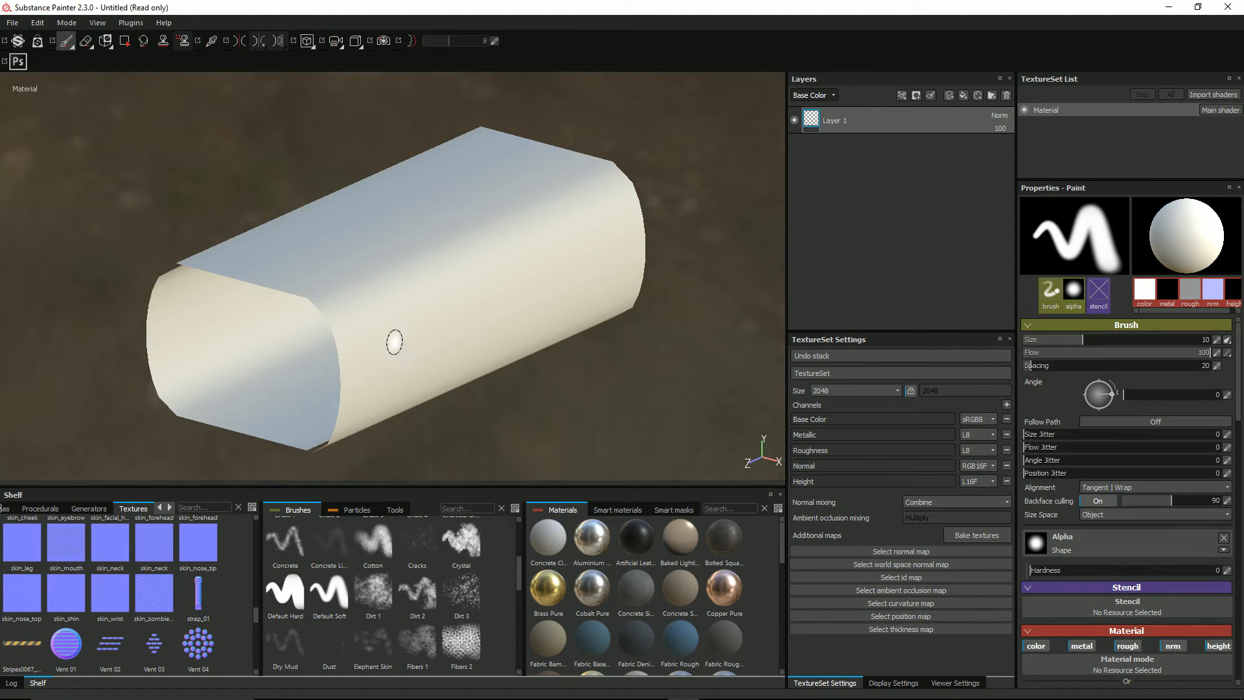
pyautogui.moveTo(481, 338)
pyautogui.keyDown('alt'); pyautogui.mouseDown()
pyautogui.moveTo(492, 380)
pyautogui.moveTo(425, 353)
pyautogui.moveTo(472, 361)
pyautogui.moveTo(477, 386)
pyautogui.moveTo(477, 375)
pyautogui.mouseUp(); pyautogui.keyUp('alt')
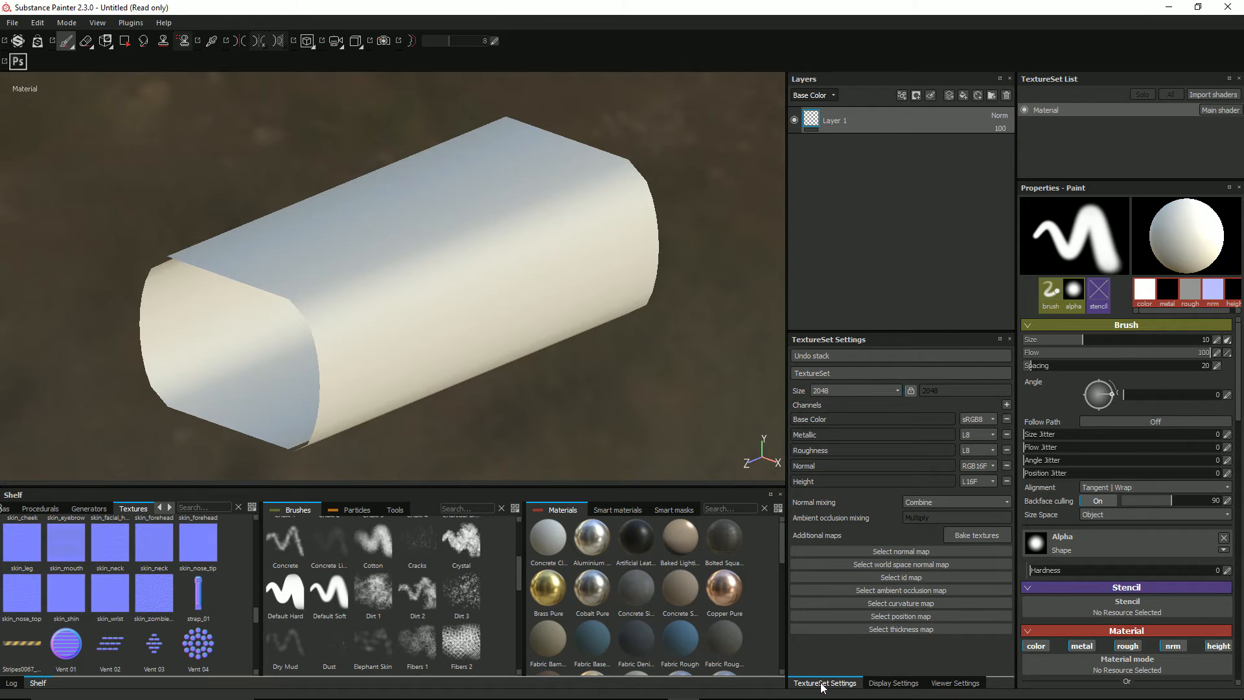
pyautogui.click(972, 537)
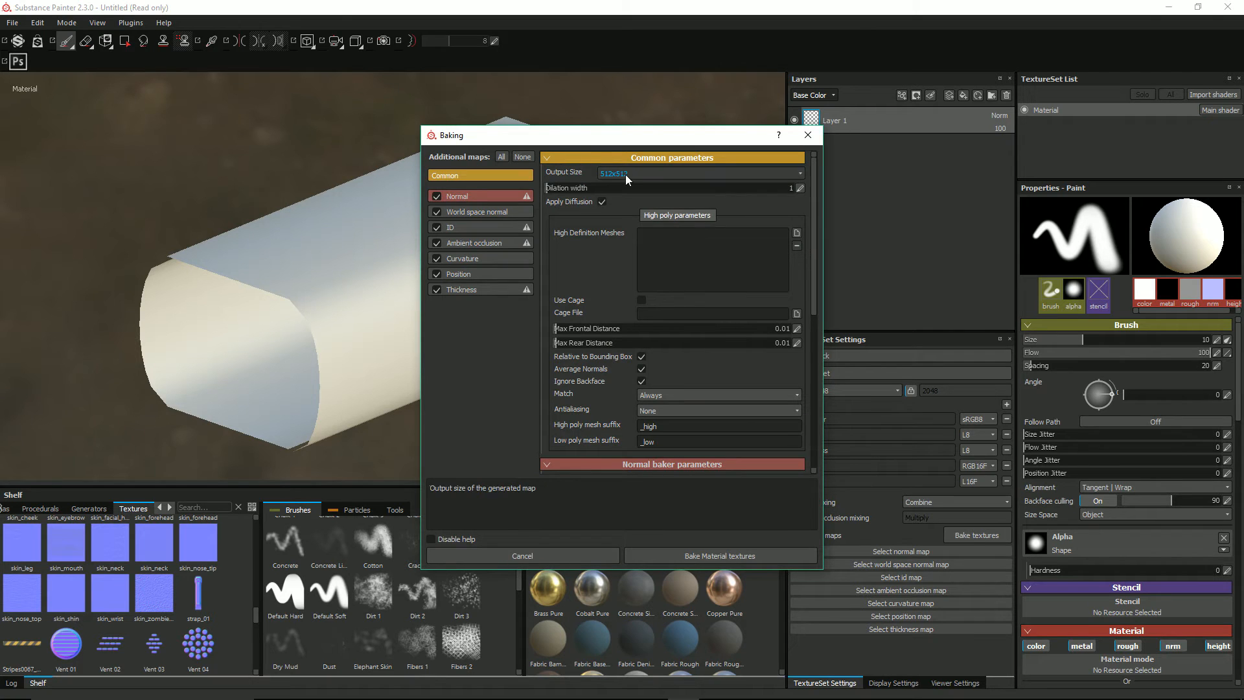
pyautogui.click(628, 174)
pyautogui.click(618, 235)
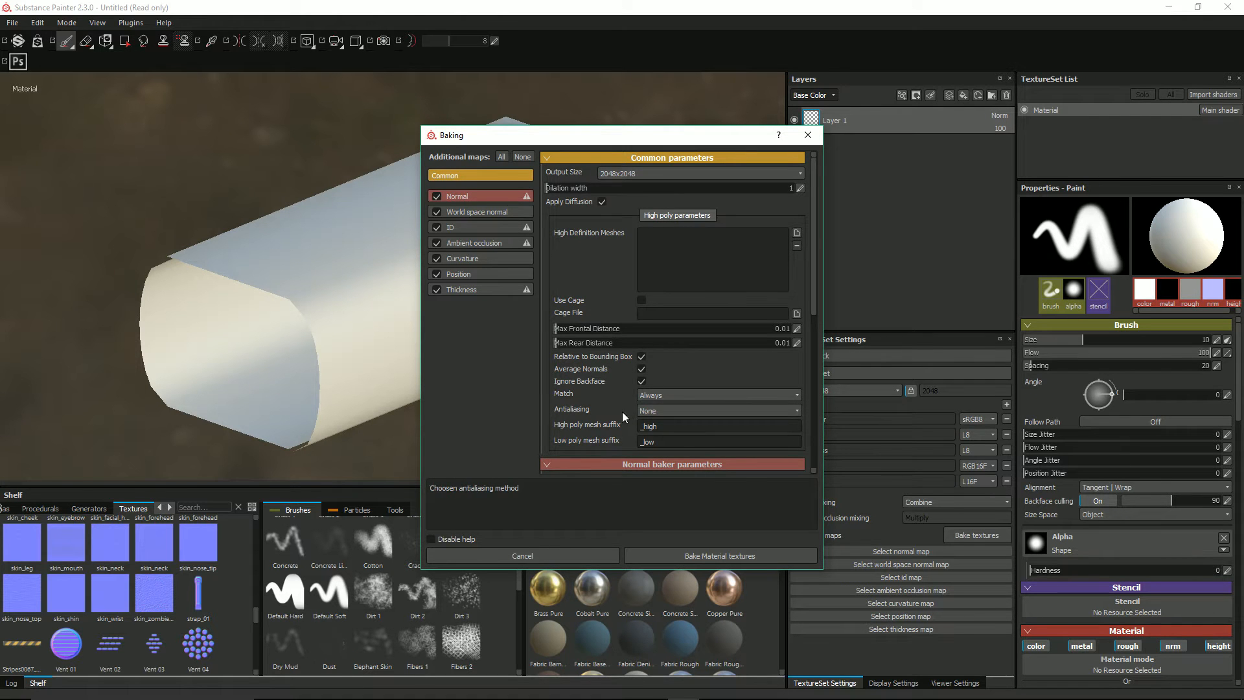
pyautogui.click(652, 411)
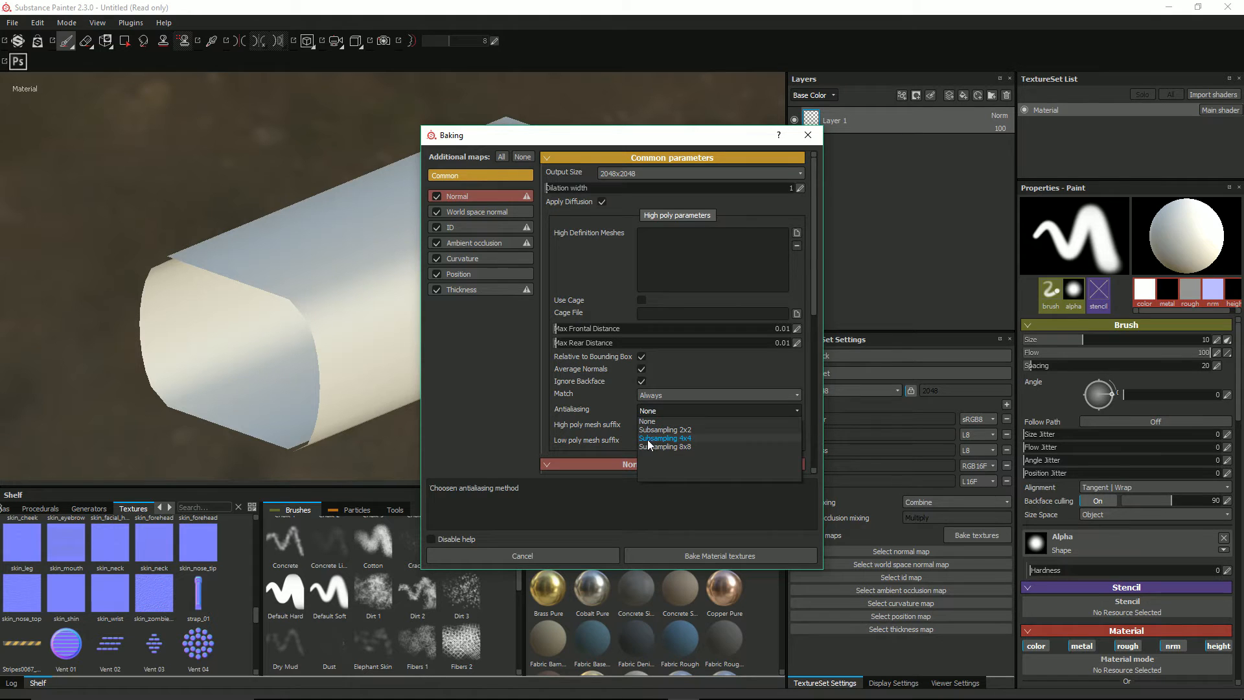
pyautogui.click(660, 439)
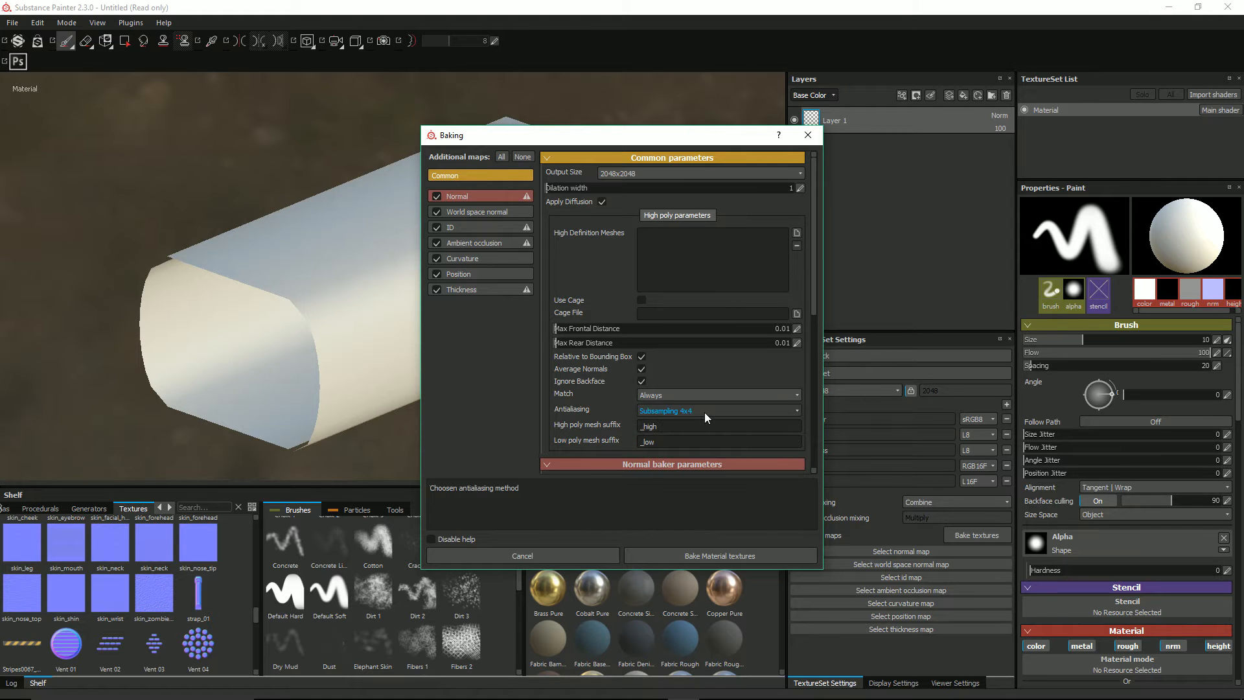
# Bake the material's additional maps, keeping the Subsampling 4x4 antialiasing and all maps enabled.
pyautogui.moveTo(606, 135); pyautogui.dragTo(722, 139)
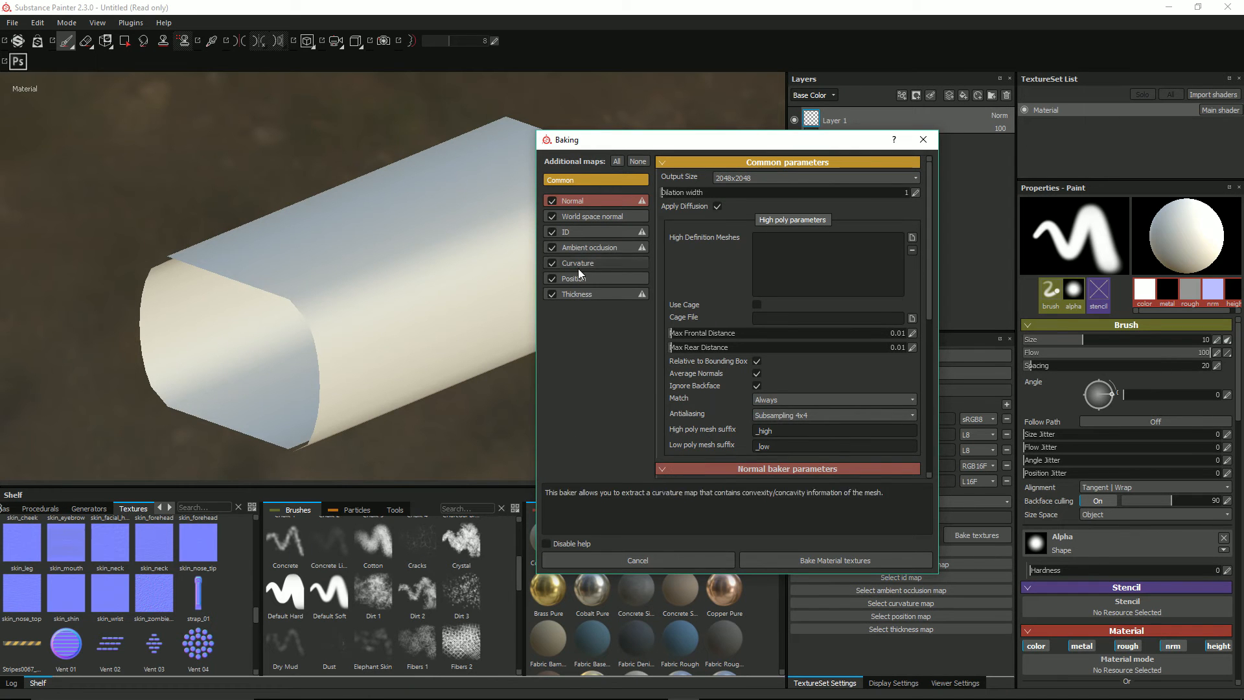
pyautogui.click(780, 414)
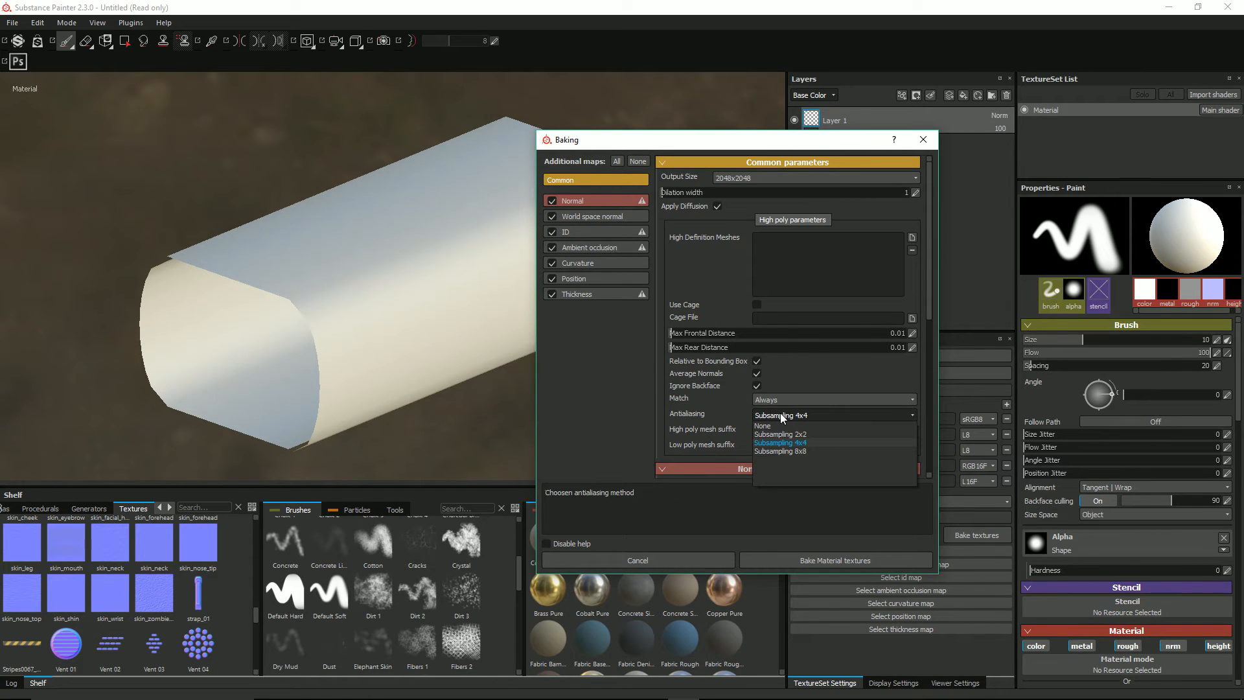
pyautogui.click(780, 413)
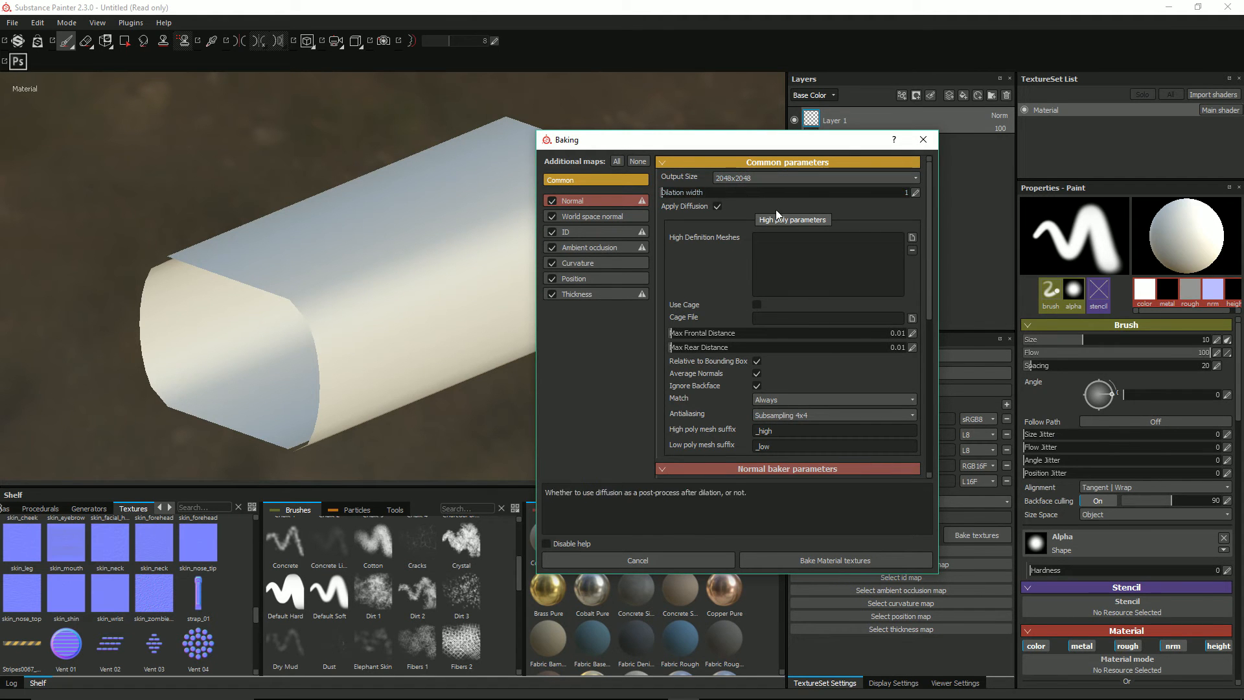
pyautogui.click(833, 560)
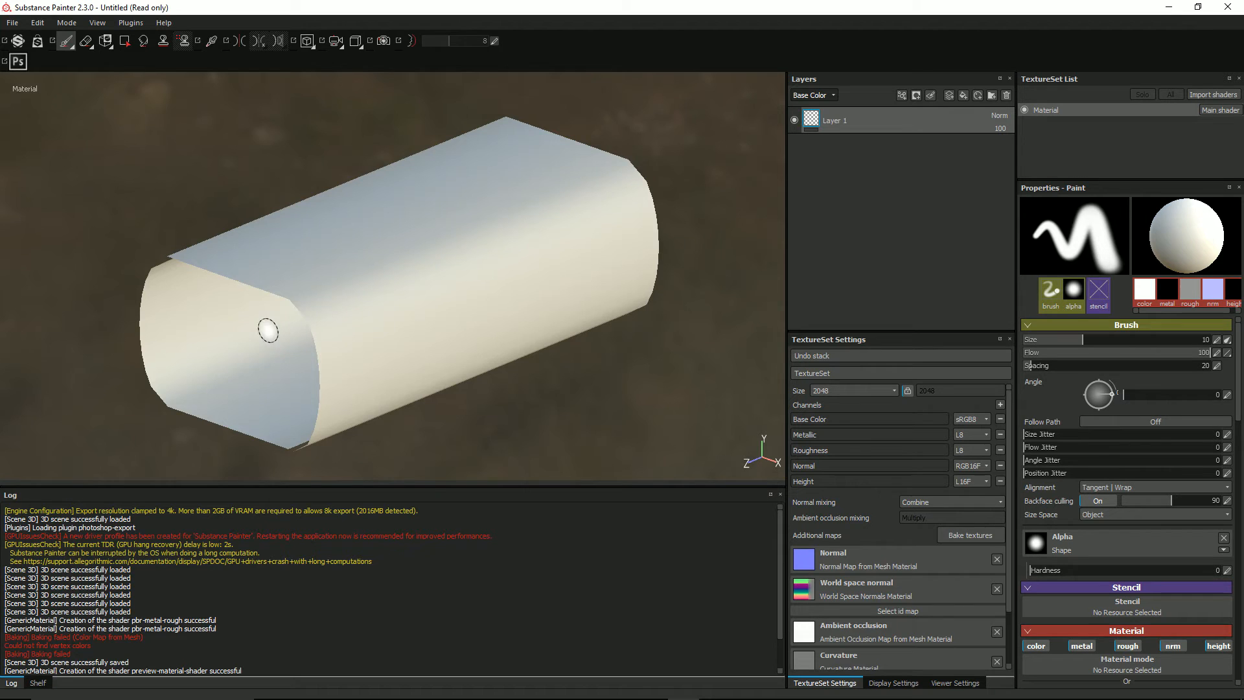
# Bring back the shelf and look through its materials and smart materials for a surface suitable for the tunnel.
pyautogui.moveTo(292, 308)
pyautogui.keyDown('alt'); pyautogui.mouseDown()
pyautogui.moveTo(295, 280)
pyautogui.moveTo(286, 297)
pyautogui.mouseUp(); pyautogui.keyUp('alt')
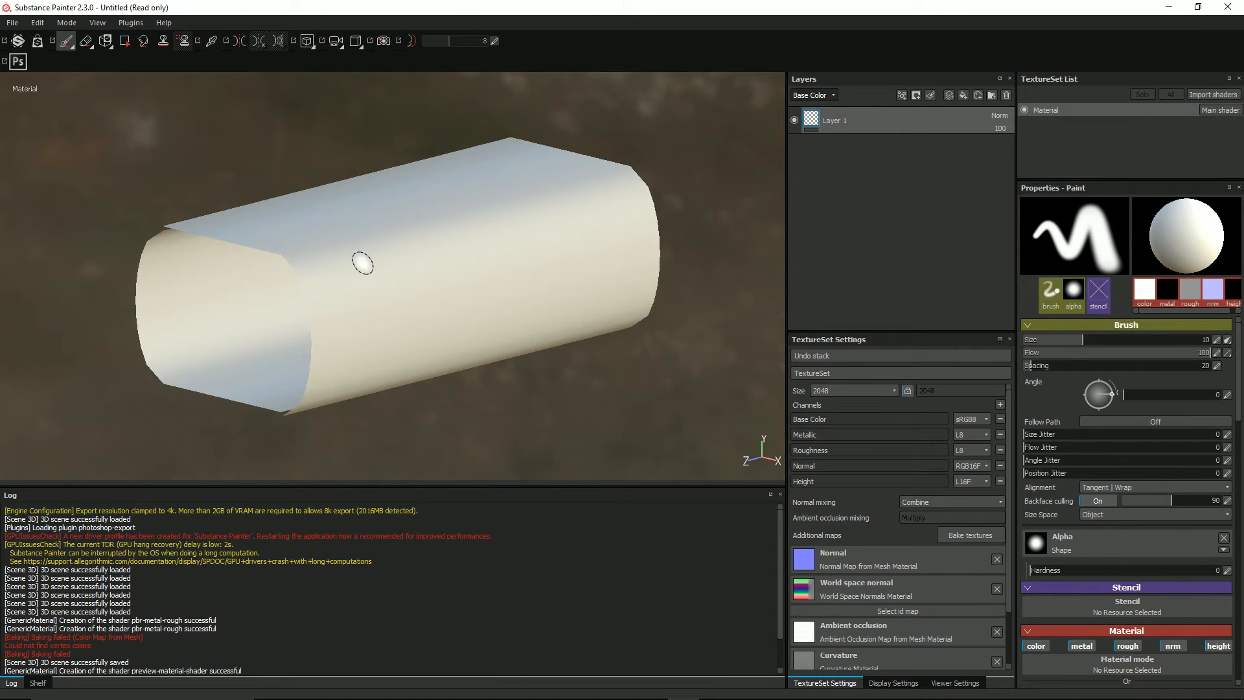
pyautogui.moveTo(376, 306)
pyautogui.keyDown('alt'); pyautogui.mouseDown()
pyautogui.moveTo(414, 281)
pyautogui.moveTo(555, 300)
pyautogui.moveTo(391, 281)
pyautogui.moveTo(399, 301)
pyautogui.mouseUp(); pyautogui.keyUp('alt')
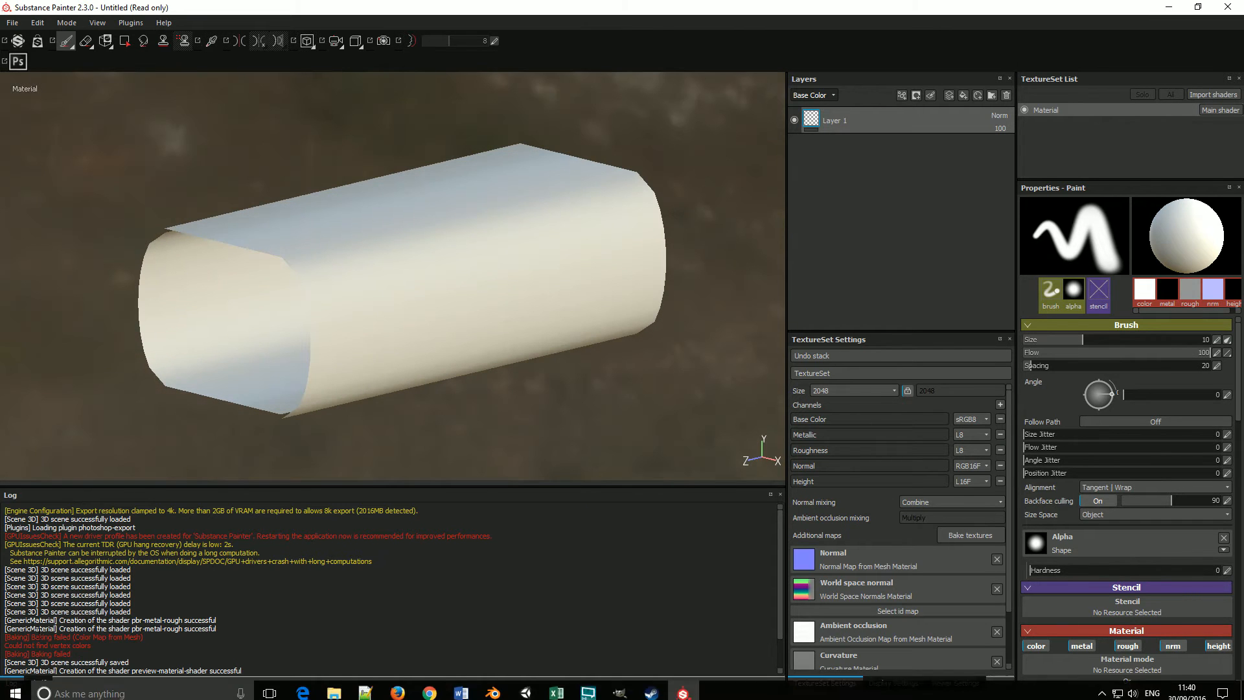
pyautogui.click(37, 682)
pyautogui.moveTo(431, 338)
pyautogui.keyDown('alt'); pyautogui.mouseDown()
pyautogui.moveTo(474, 299)
pyautogui.moveTo(468, 286)
pyautogui.moveTo(430, 280)
pyautogui.moveTo(452, 283)
pyautogui.mouseUp(); pyautogui.keyUp('alt')
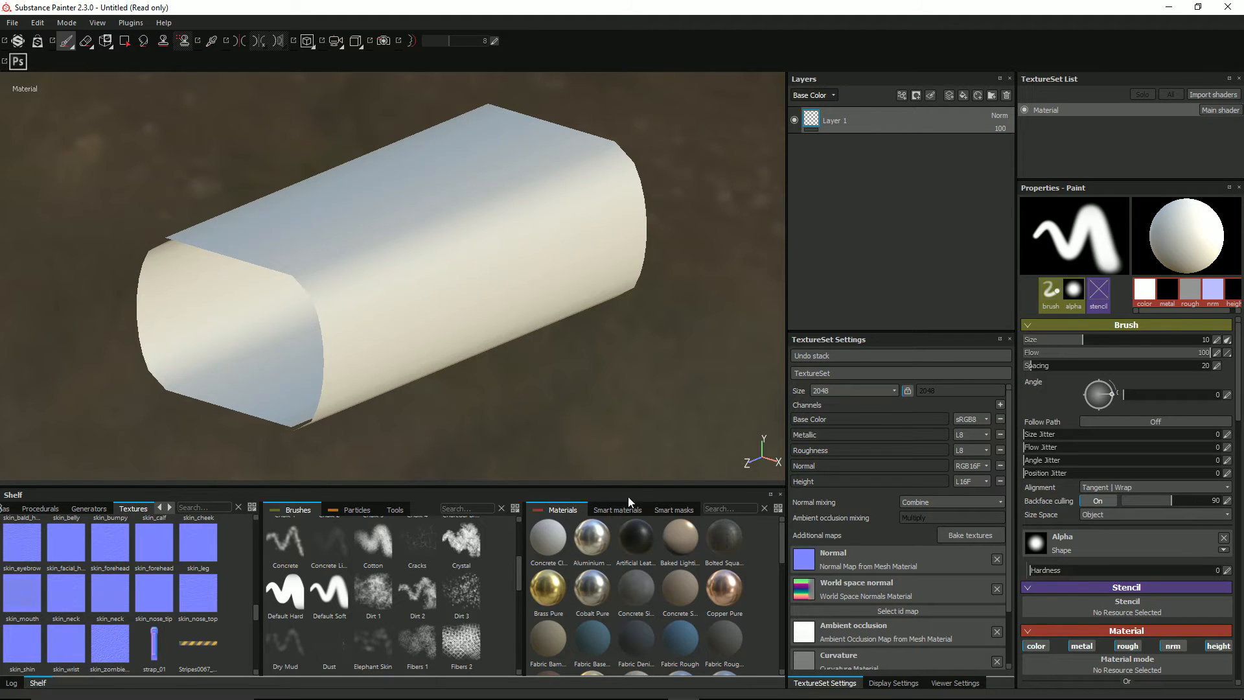
pyautogui.scroll(-4, 655, 605)
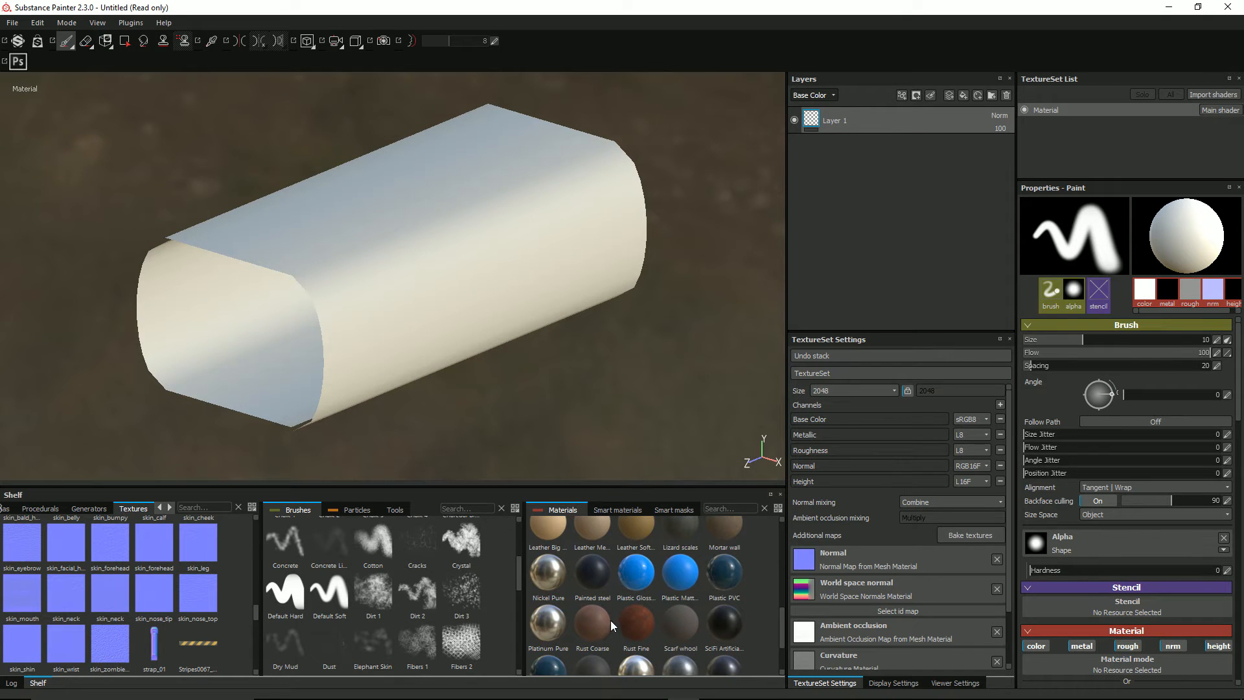
pyautogui.scroll(1, 623, 619)
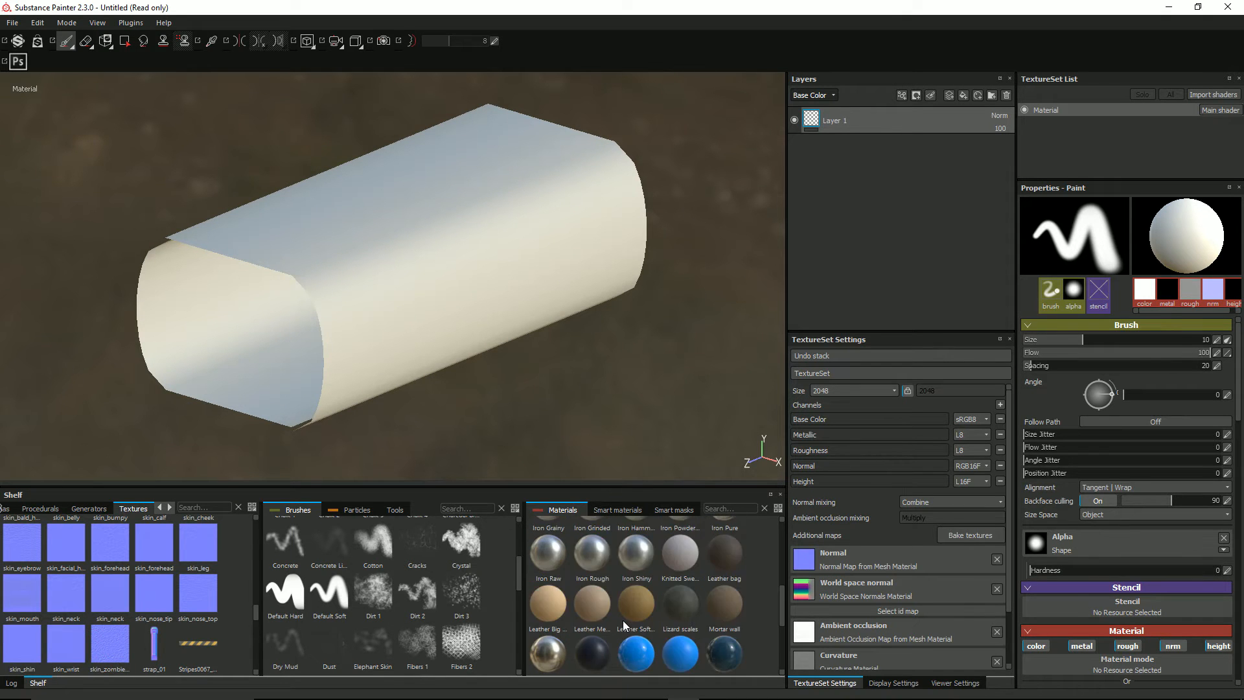
pyautogui.scroll(3, 622, 593)
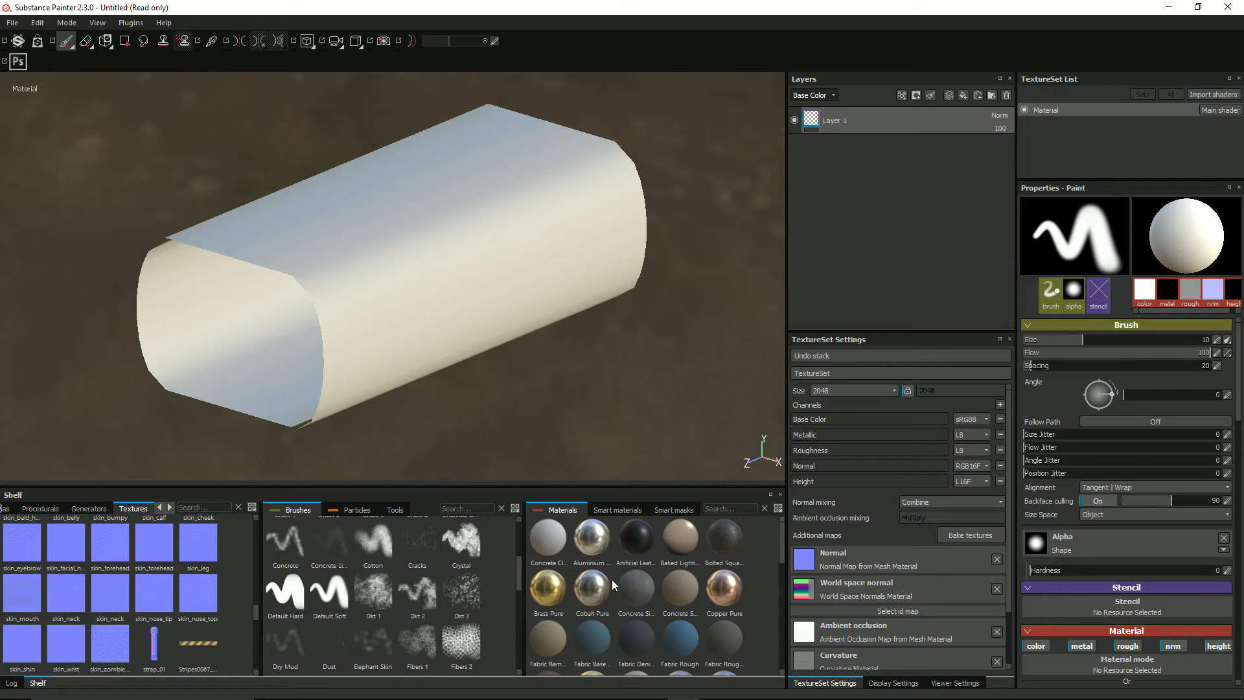
pyautogui.click(610, 509)
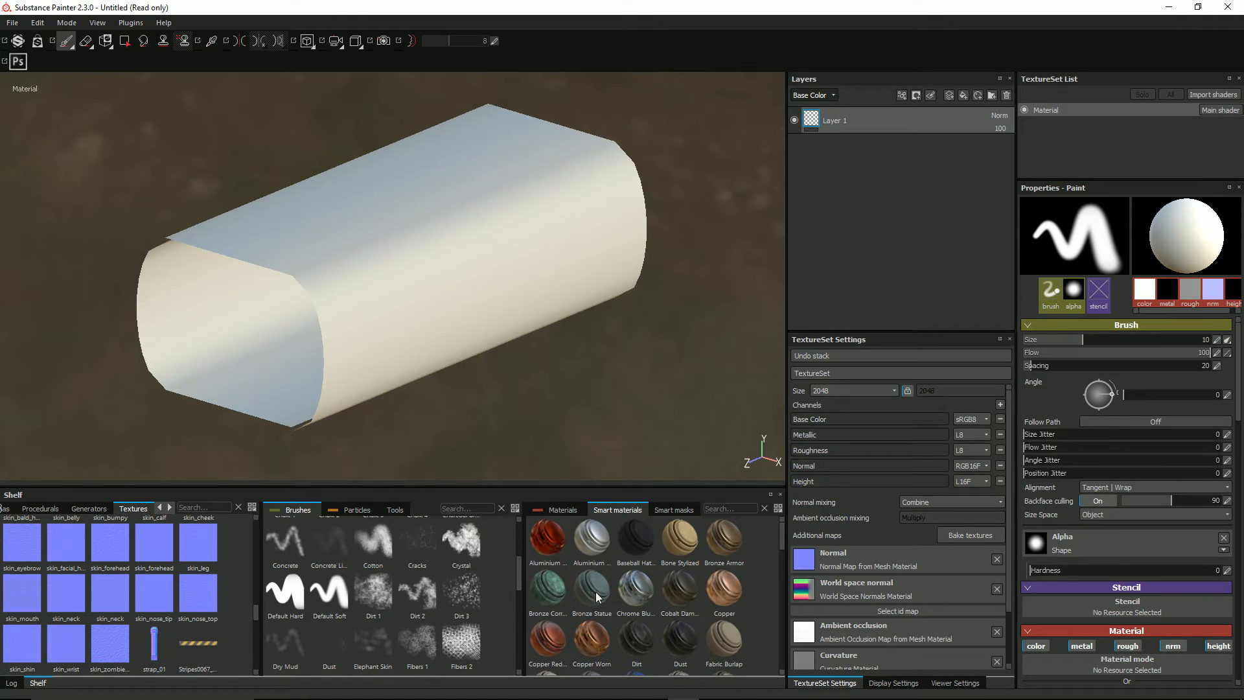
pyautogui.scroll(-3, 596, 592)
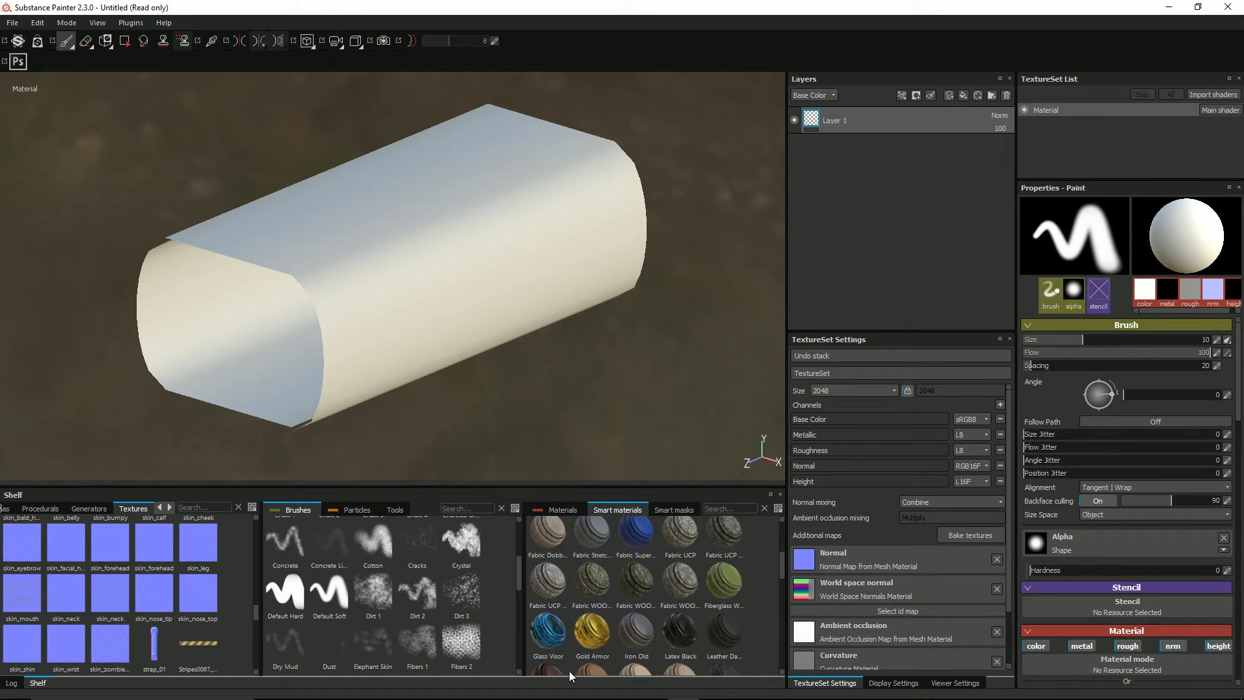
pyautogui.scroll(3, 674, 586)
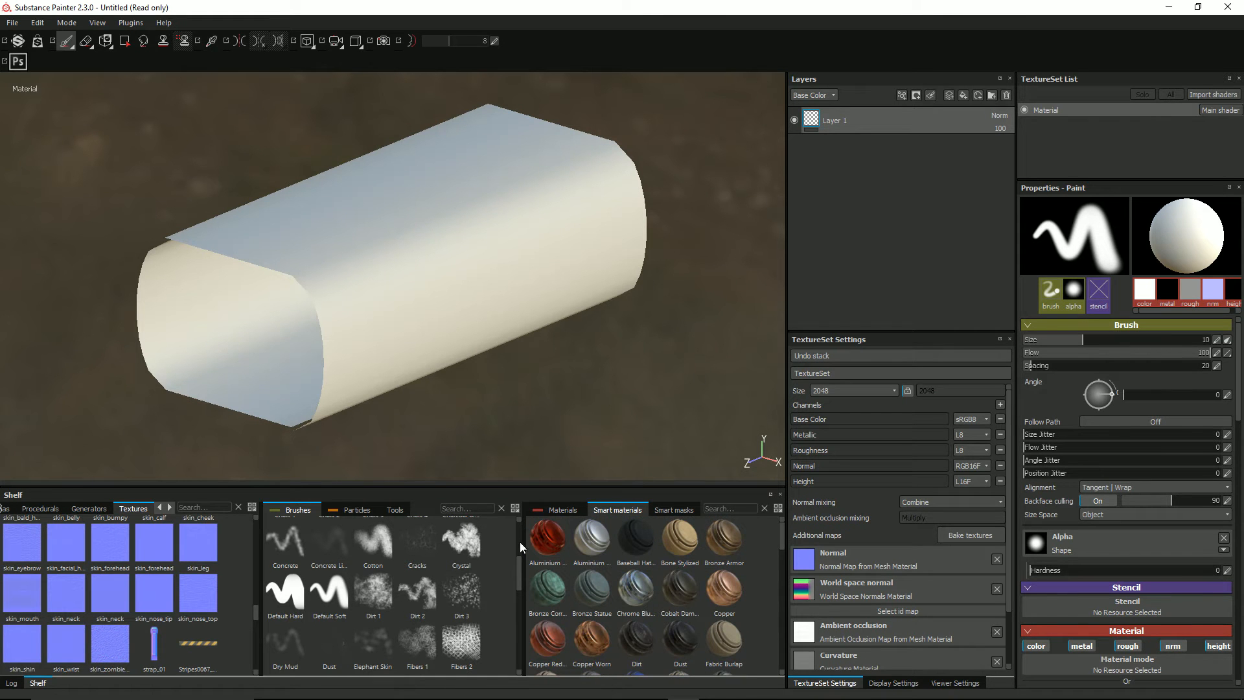
# Switch to Chrome, load the textures.com home page and open its New Scans gallery.
pyautogui.hotkey('alt', 'Tab')
pyautogui.hotkey('alt', 'Tab')
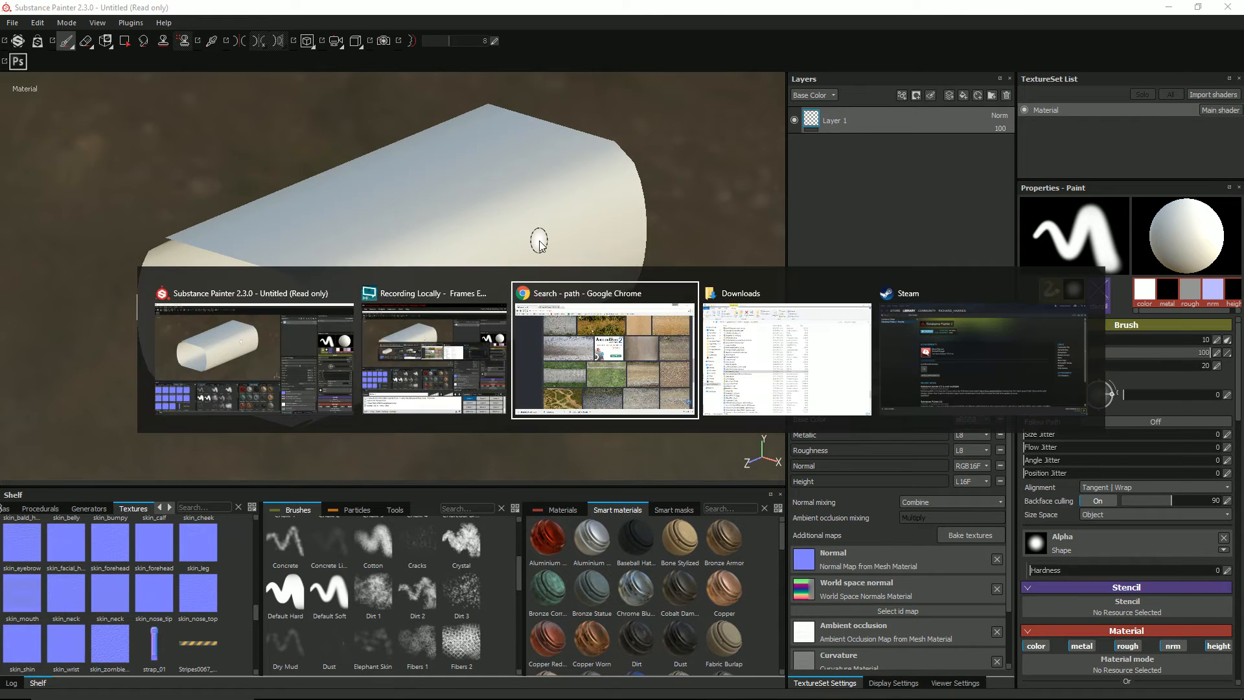
pyautogui.scroll(15, 441, 283)
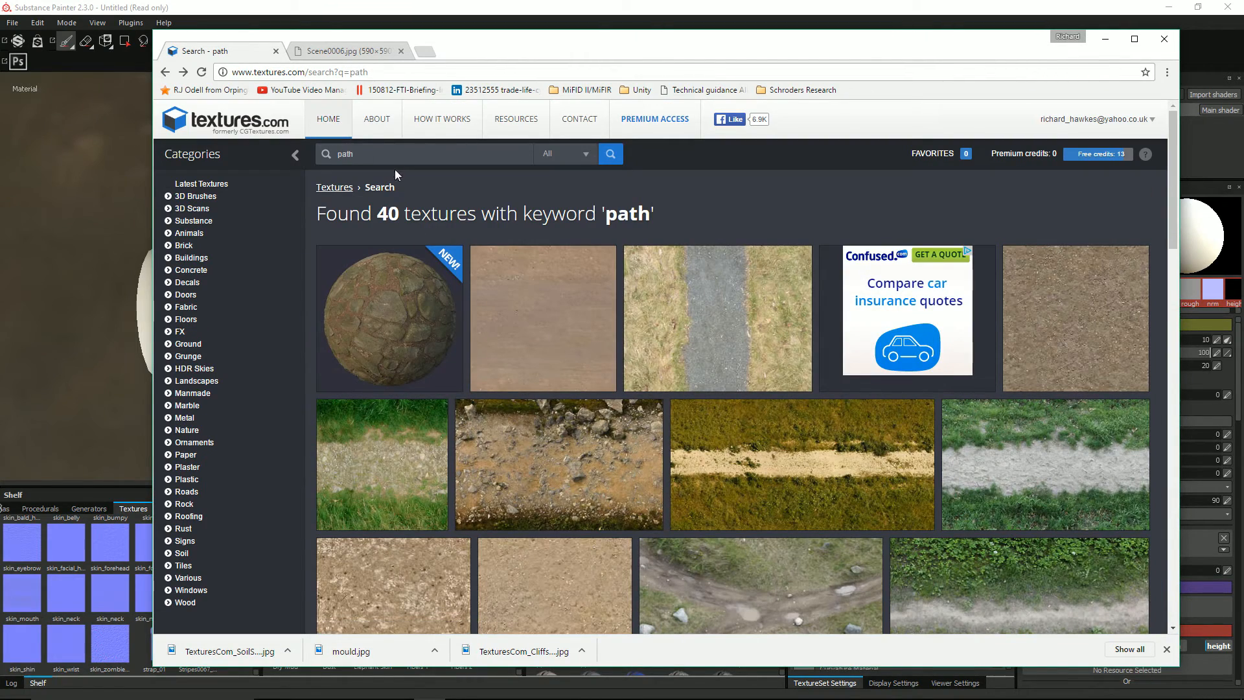
pyautogui.moveTo(393, 72); pyautogui.dragTo(230, 72)
pyautogui.write('cgte')
pyautogui.press('Return')
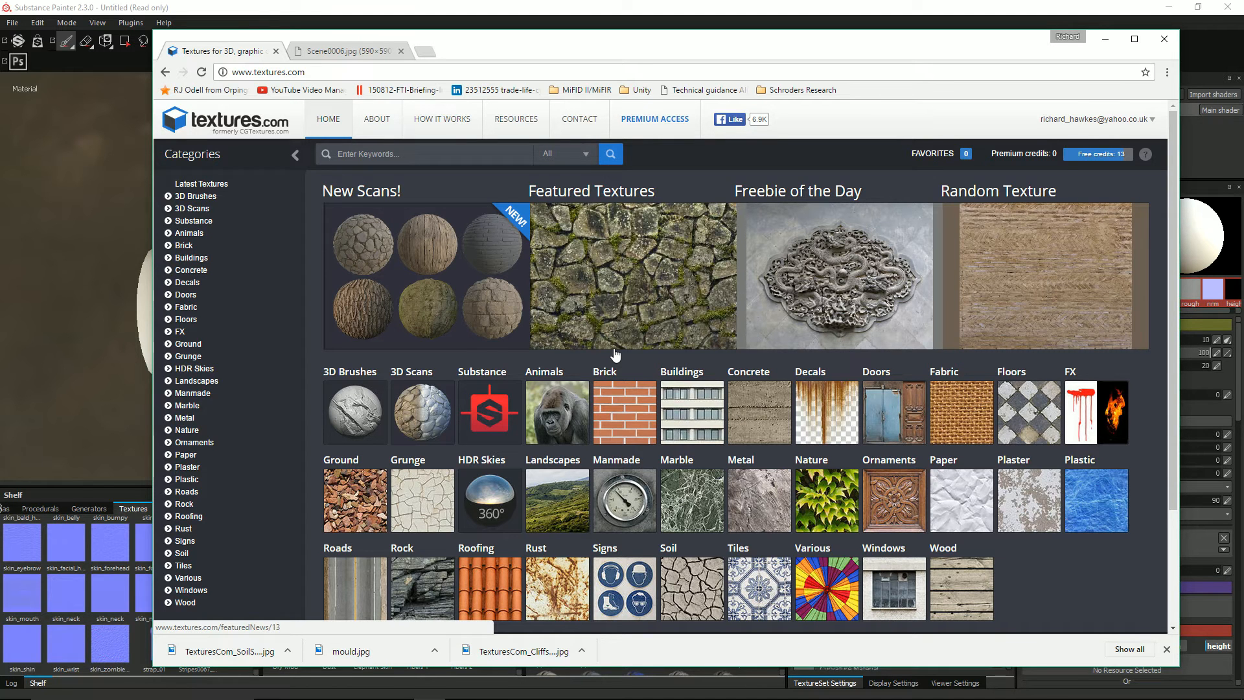
pyautogui.click(1166, 649)
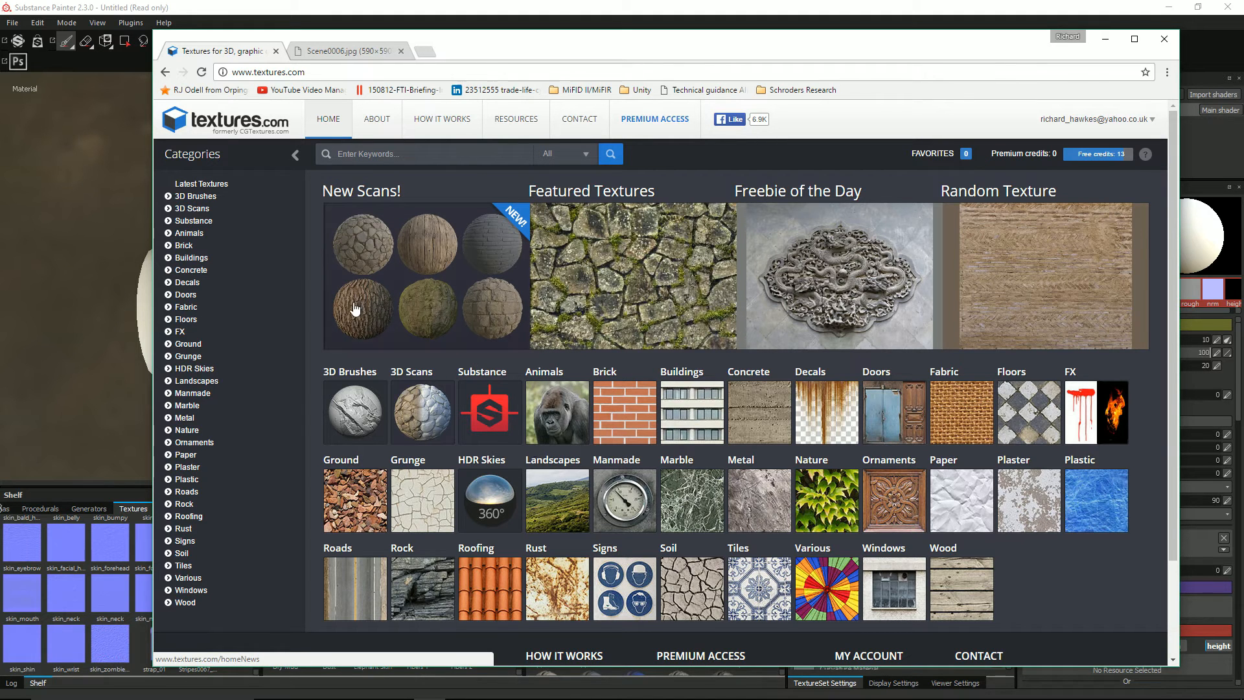
pyautogui.click(446, 299)
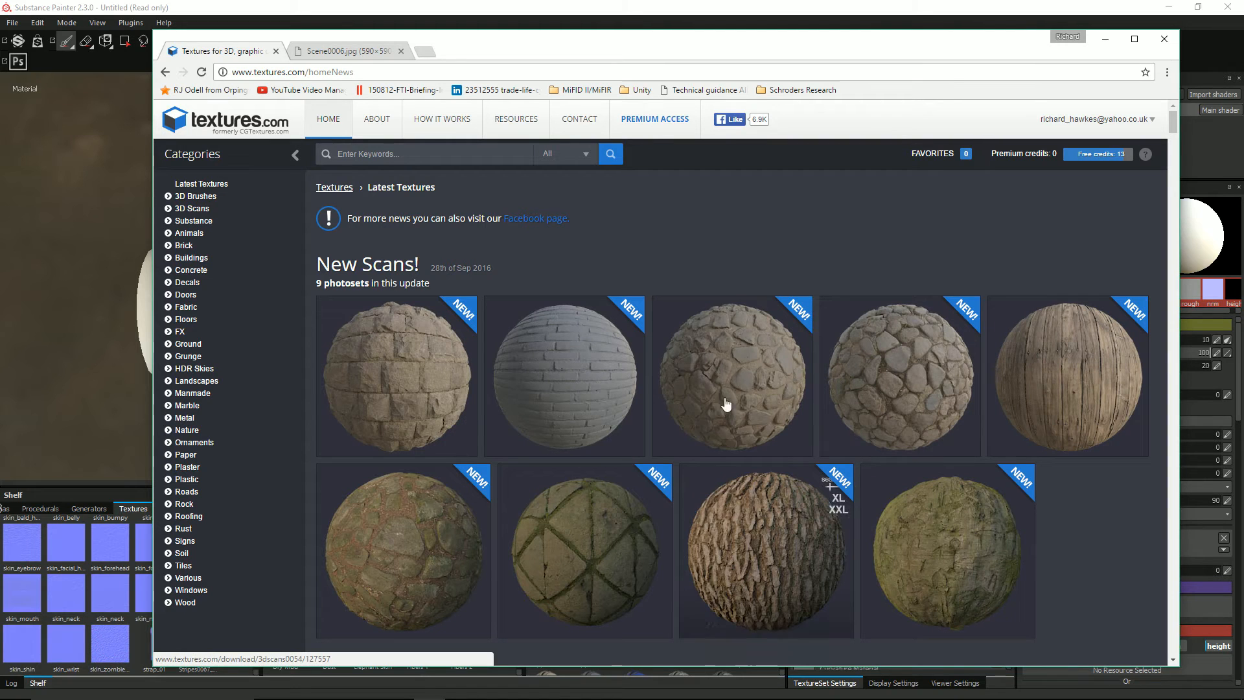
# Search textures.com for "stone" and open the Cliffs0260 texture from the results.
pyautogui.click(416, 156)
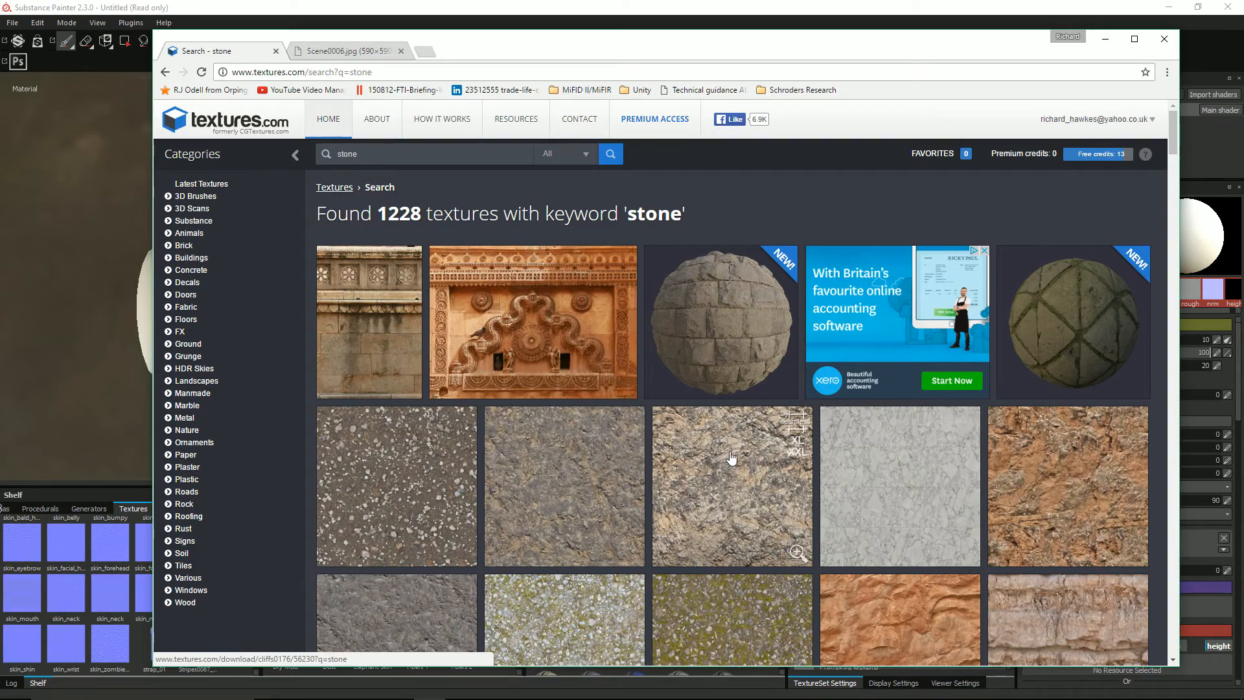
pyautogui.scroll(-4, 719, 452)
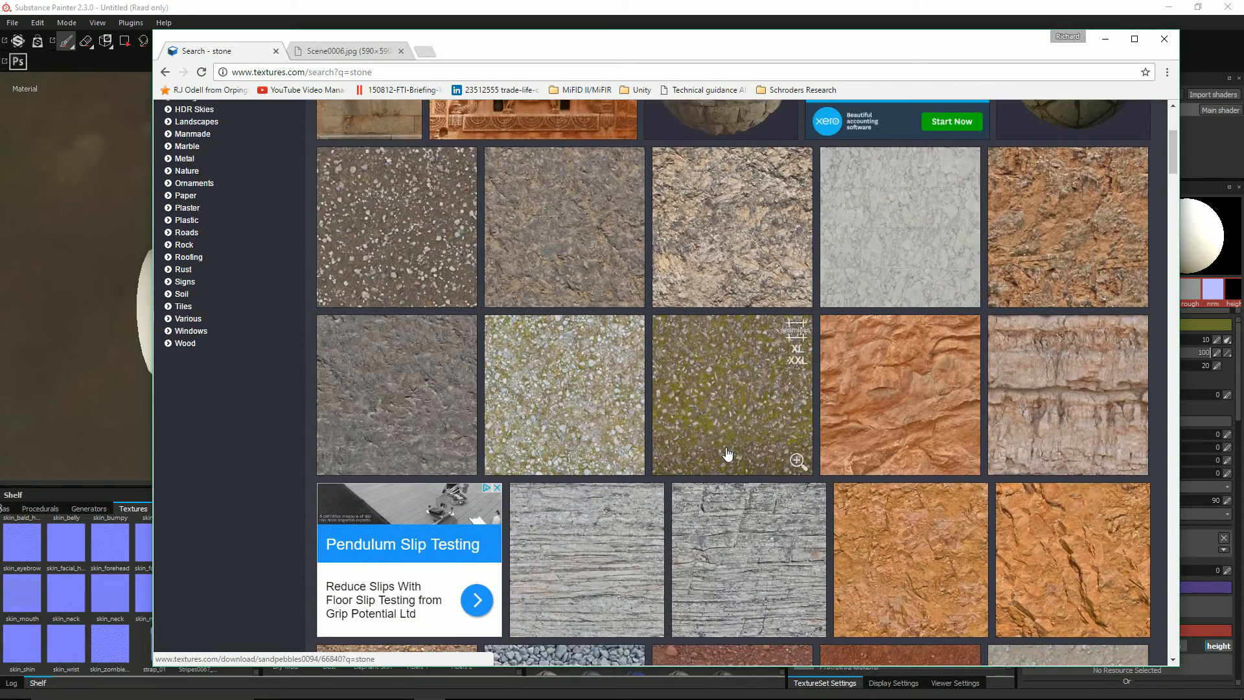
pyautogui.scroll(-6, 727, 453)
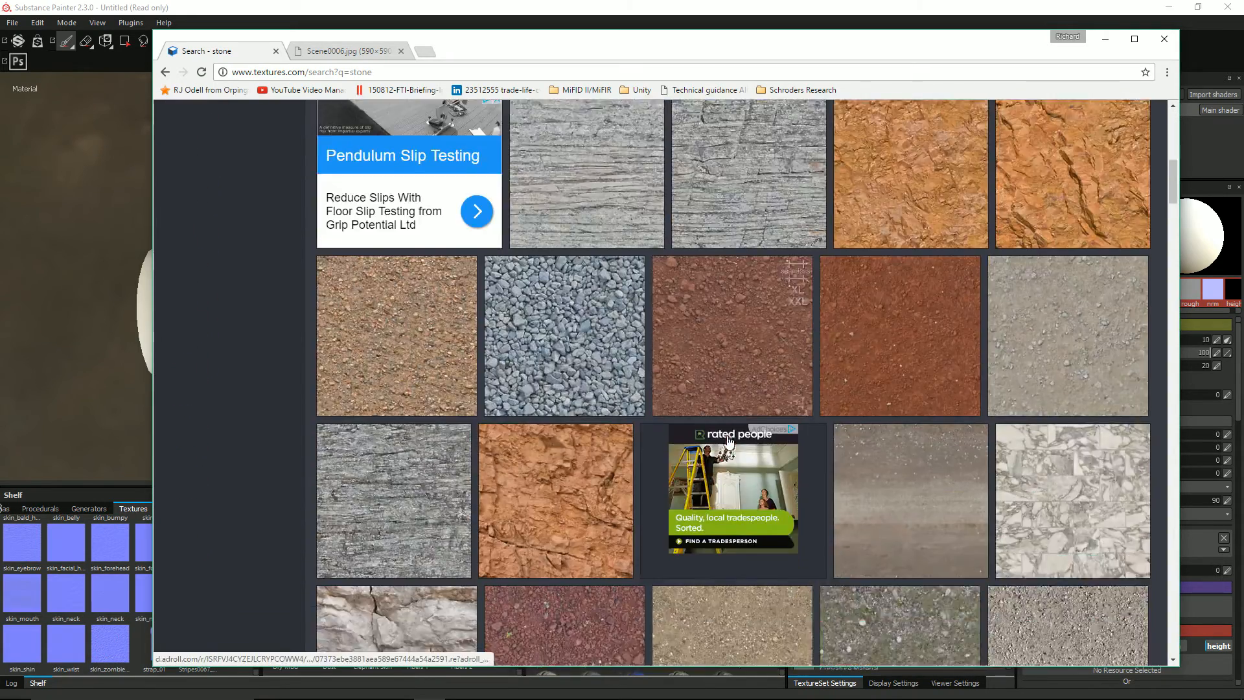
pyautogui.scroll(-5, 728, 440)
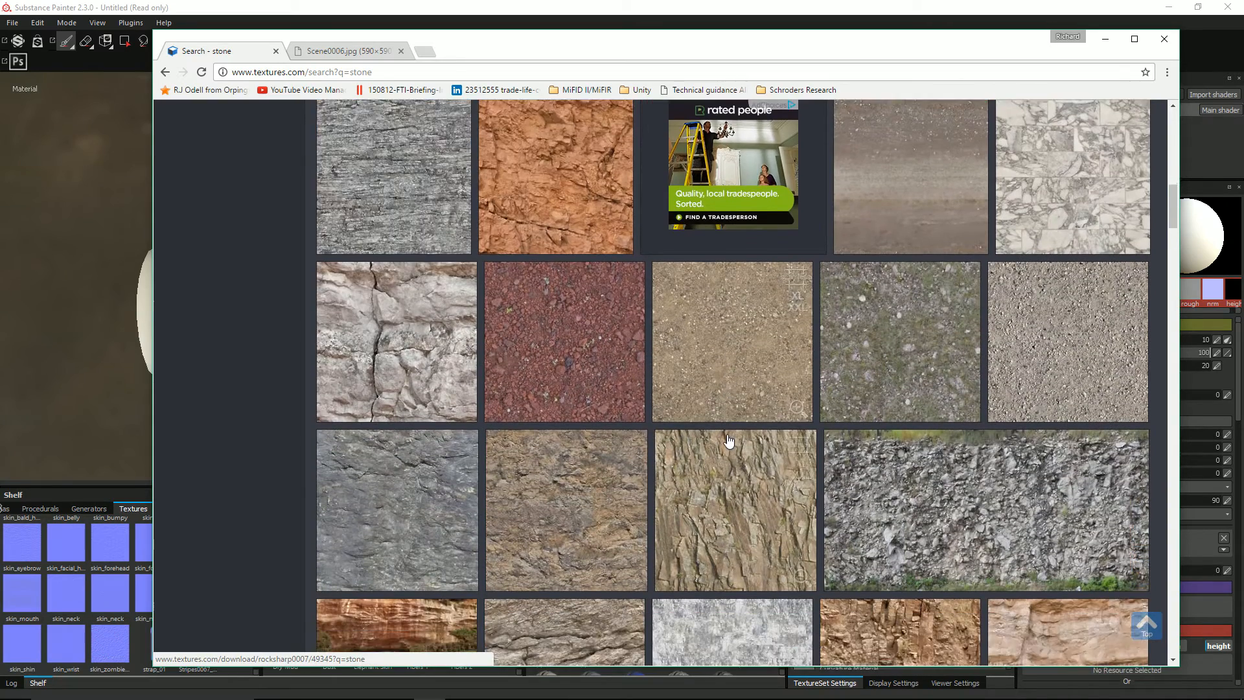
pyautogui.scroll(-5, 728, 441)
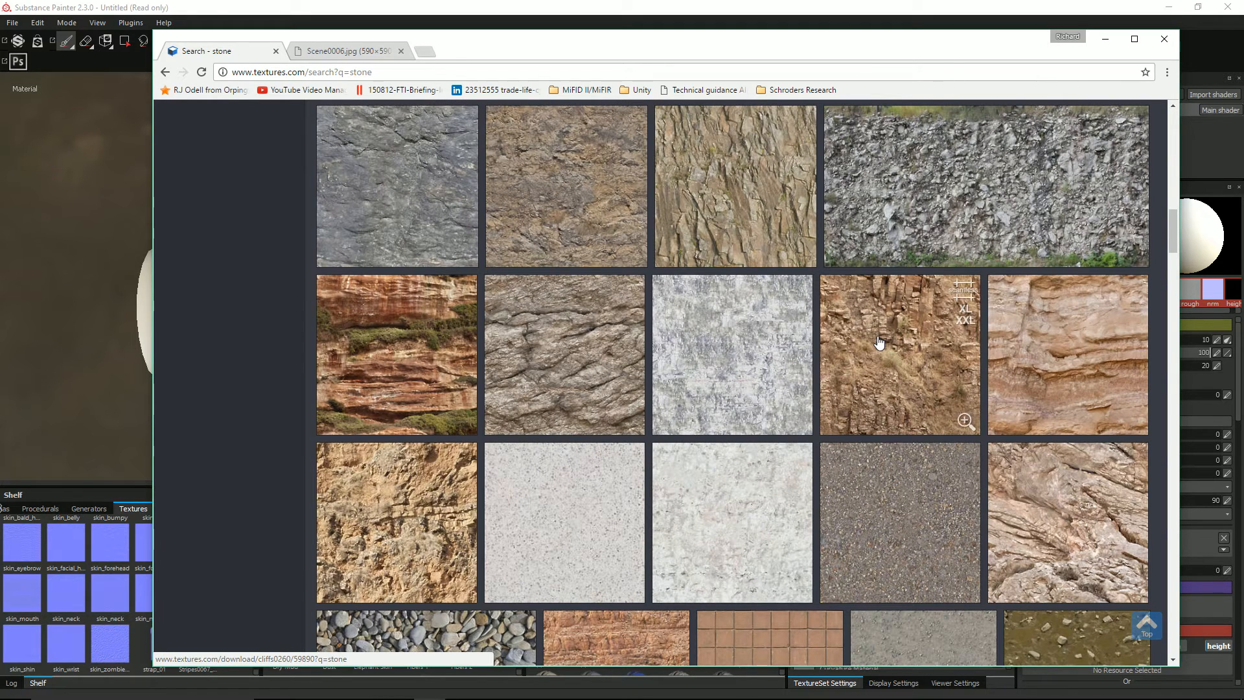
pyautogui.scroll(-2, 878, 342)
pyautogui.scroll(-2, 879, 342)
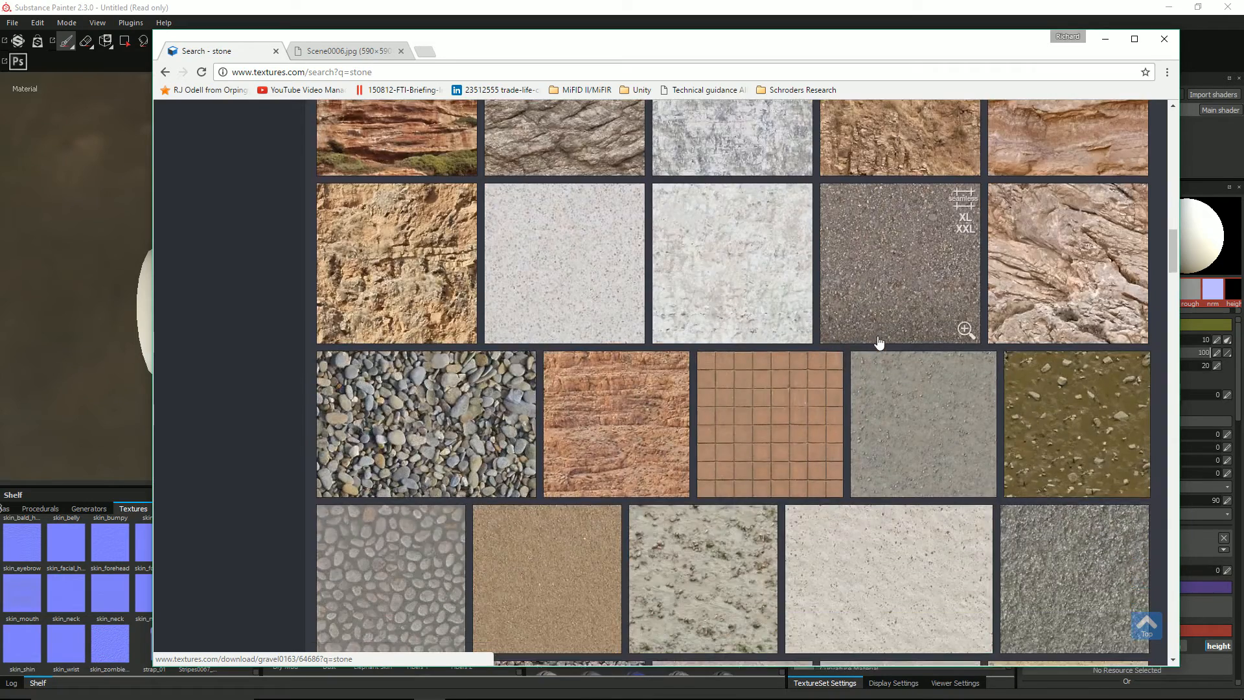
pyautogui.scroll(4, 879, 342)
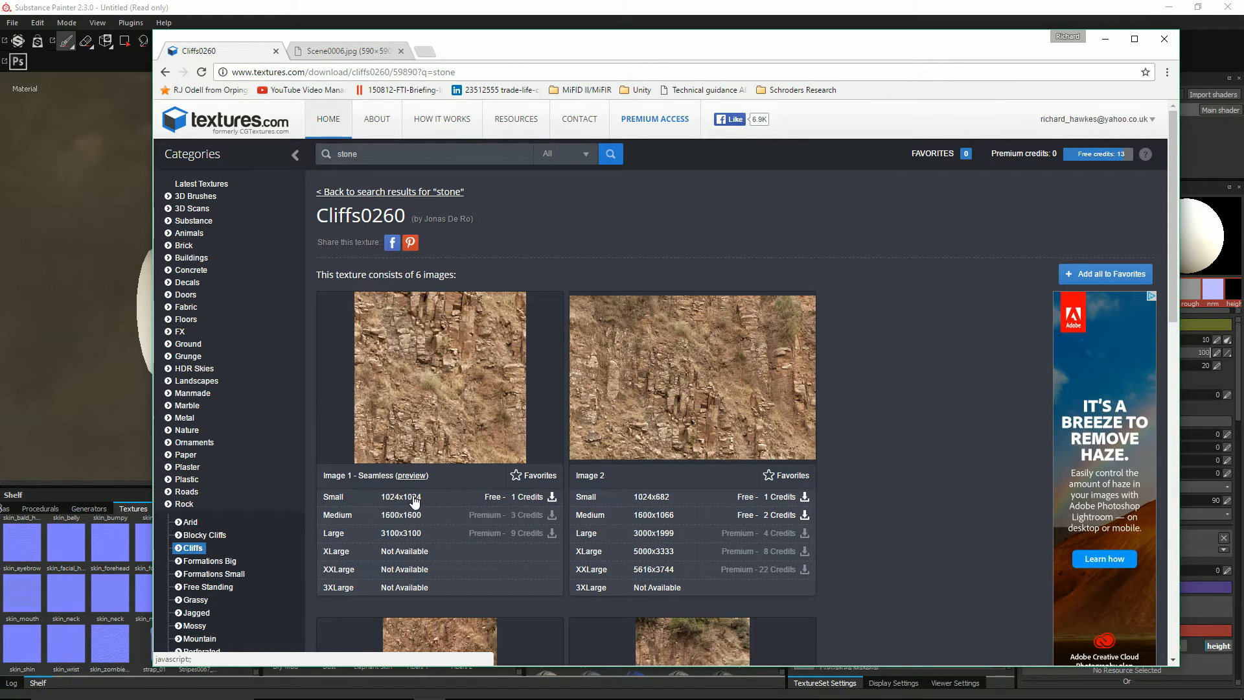
# Download the Small 1024x1024 version of the seamless Cliffs0260 image and show the file in its folder.
pyautogui.click(518, 496)
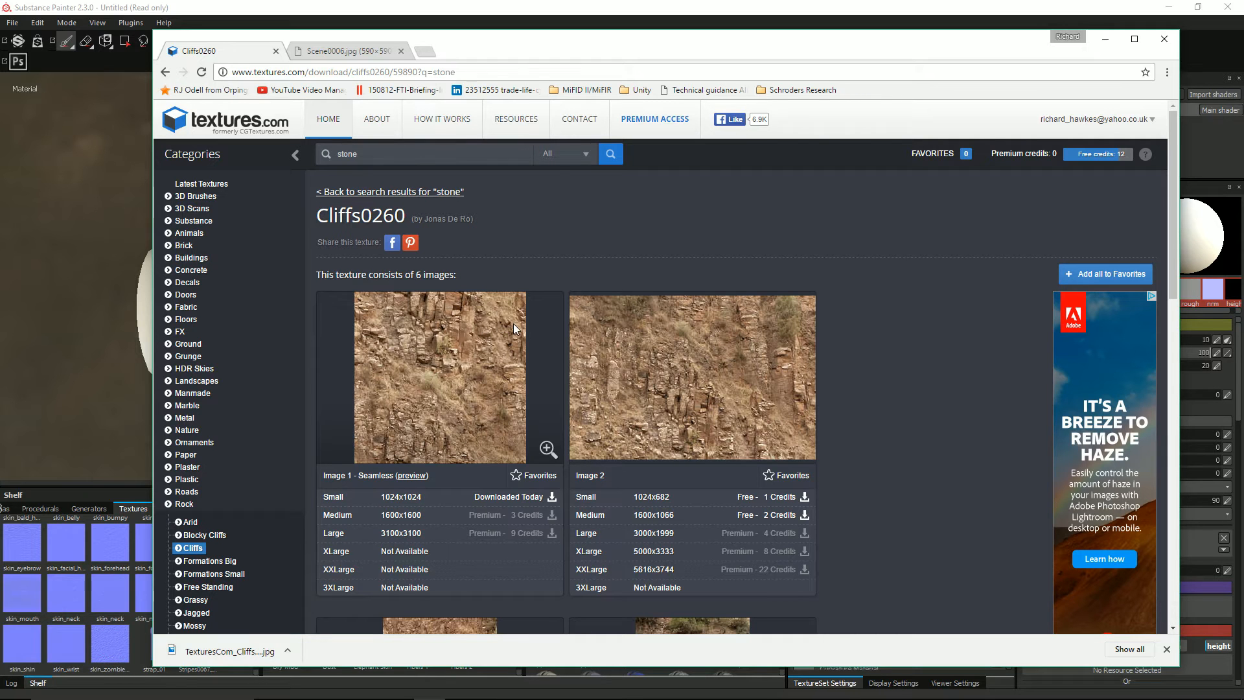
pyautogui.click(288, 650)
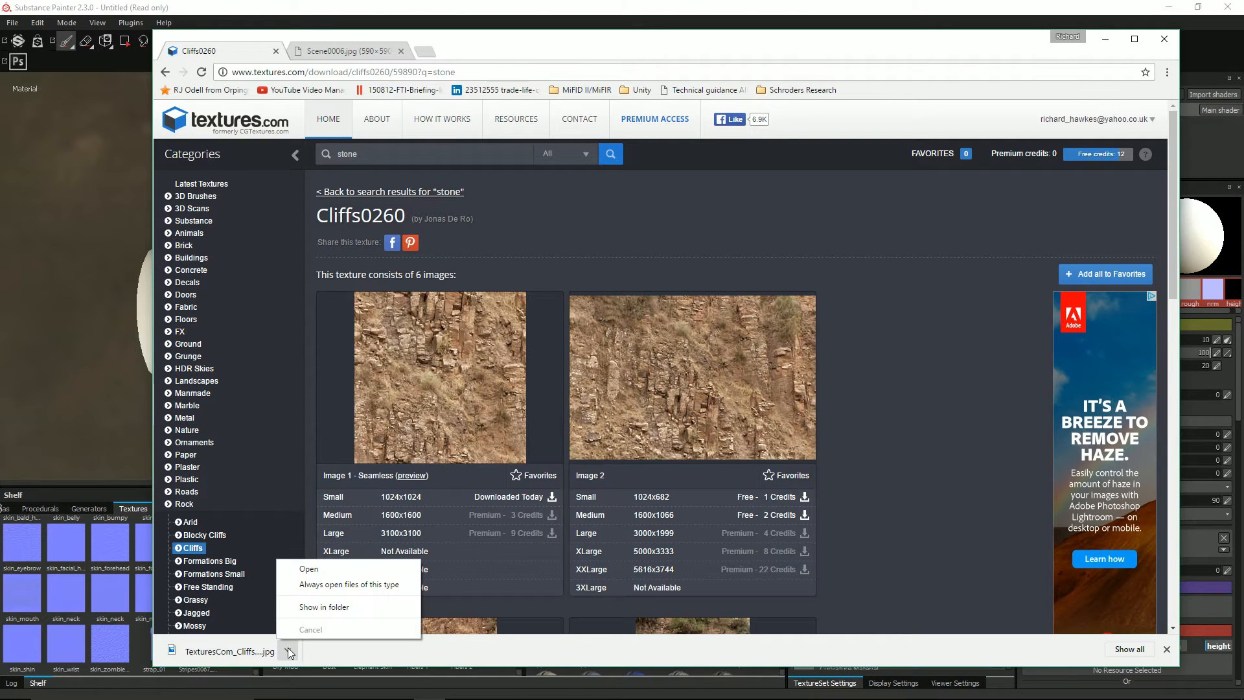
pyautogui.click(314, 607)
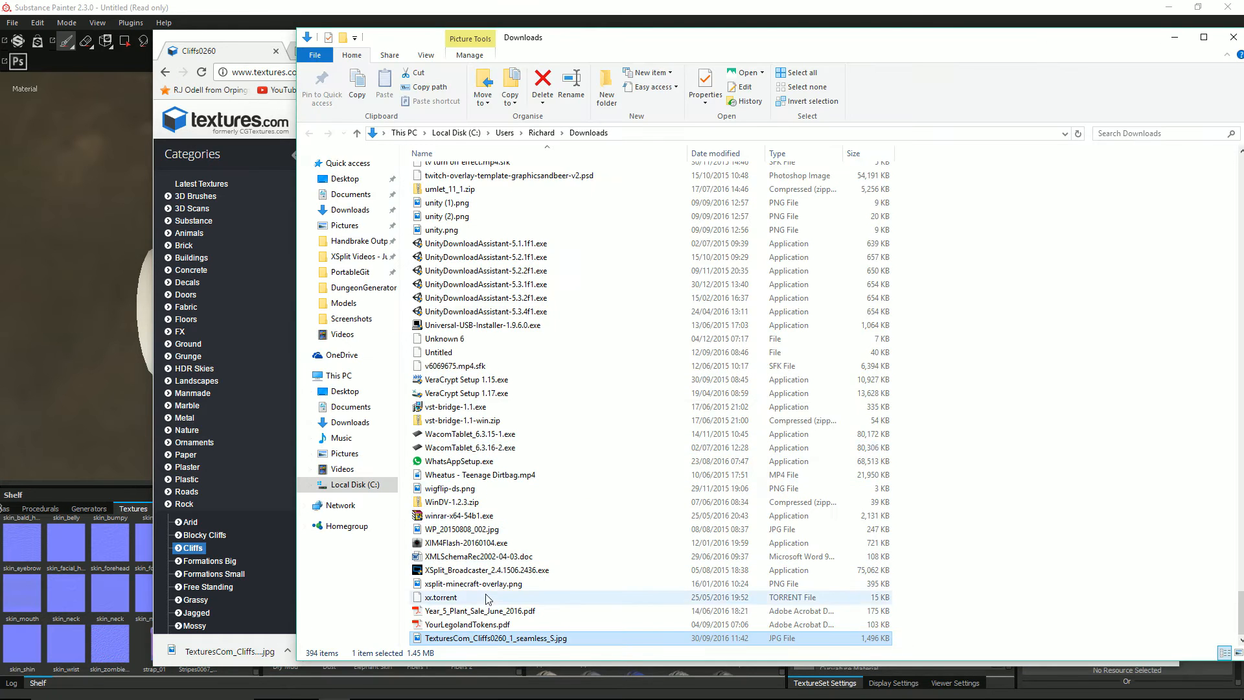
# Rename the downloaded cliff texture file as cliff_seamless.jpg.
pyautogui.click(468, 639)
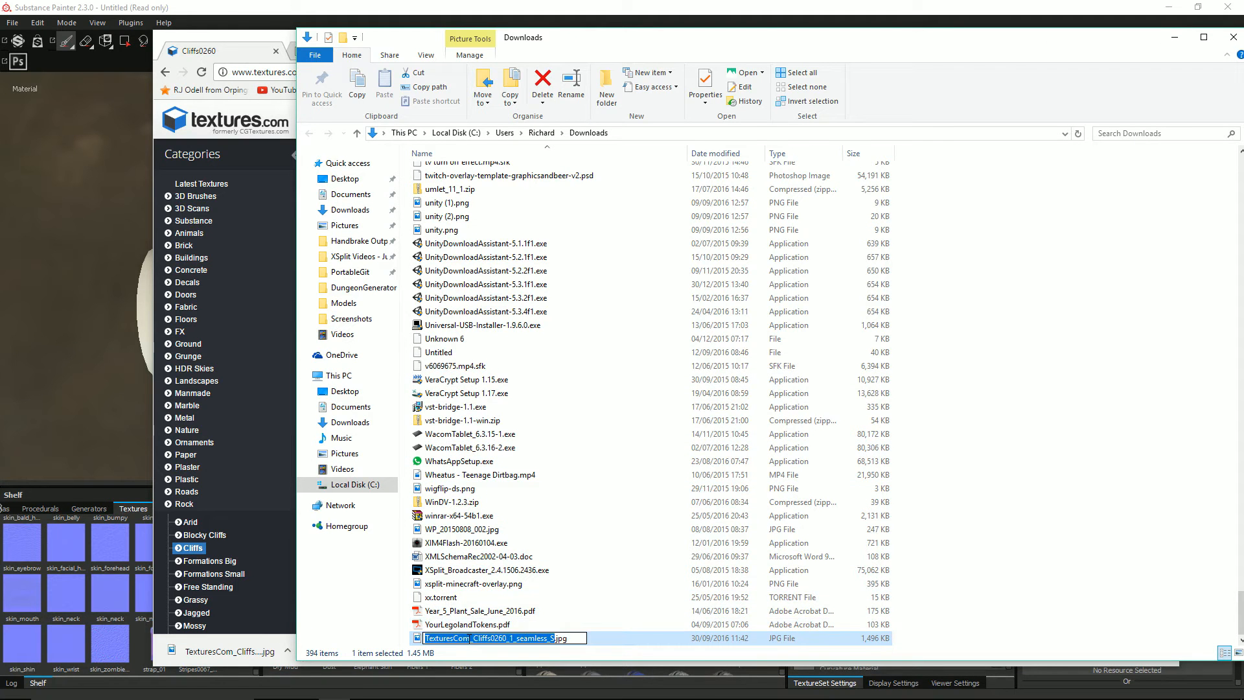
pyautogui.write('cliff')
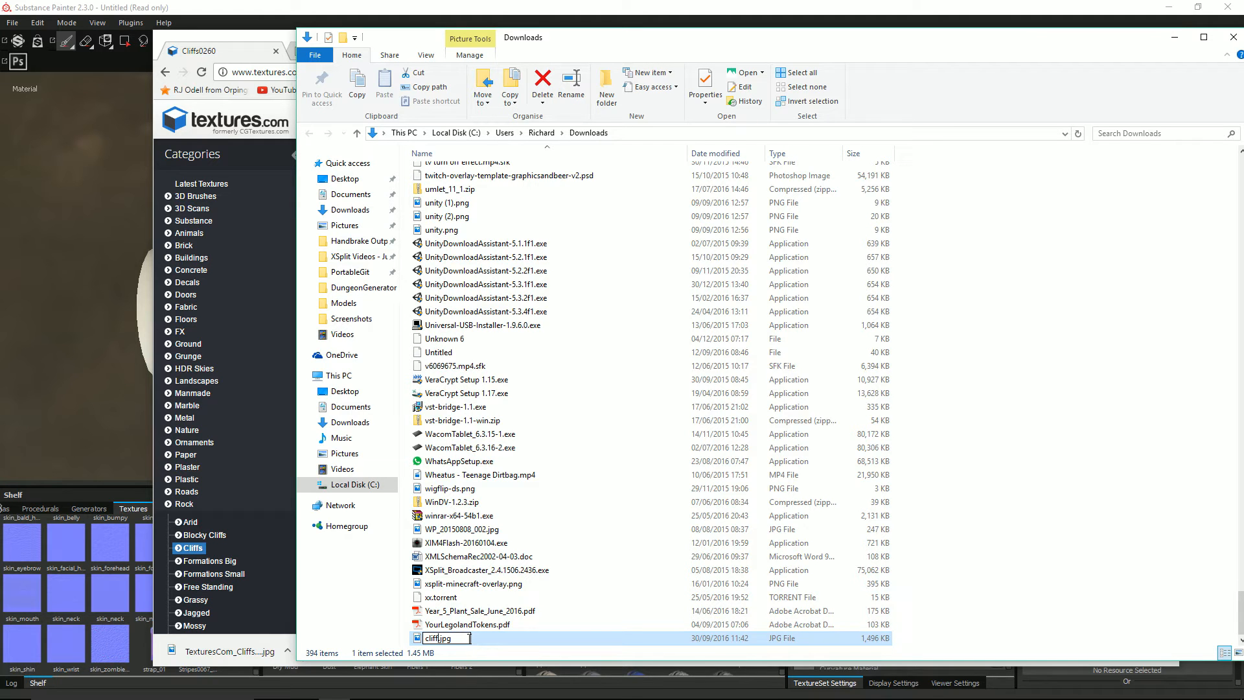
pyautogui.write('_seamless')
pyautogui.press('Return')
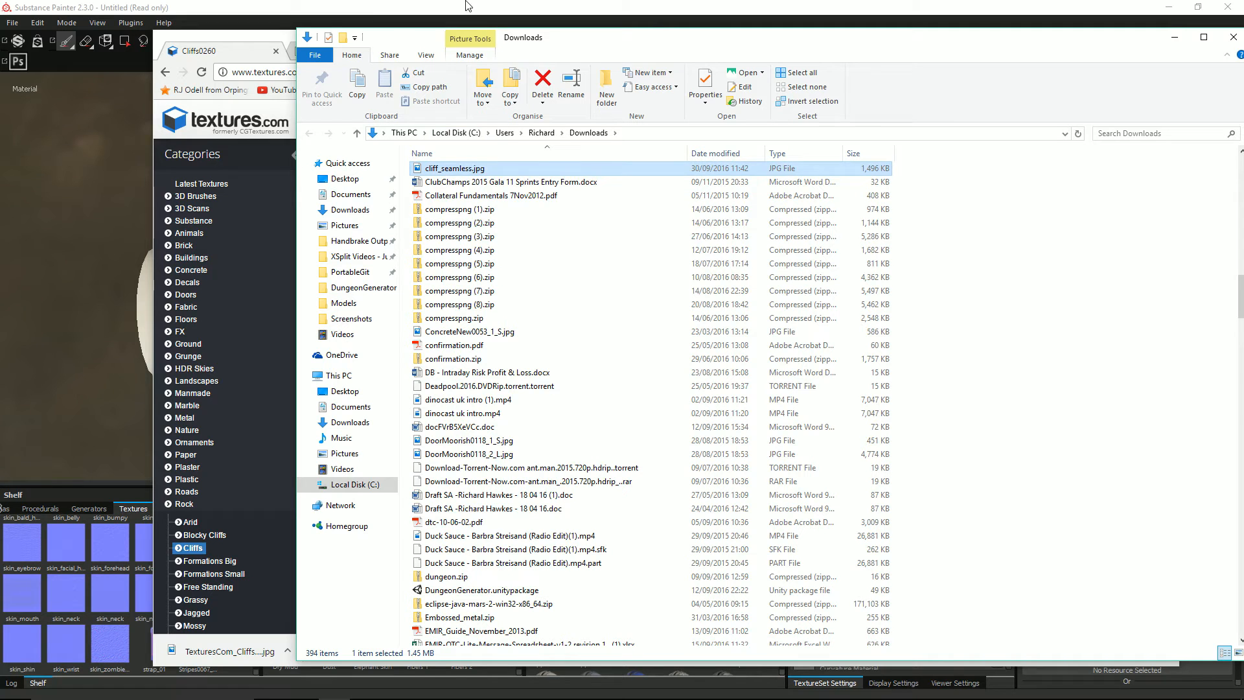
# Switch to Substance Painter and begin saving the project, browsing to the Assets folder of the DungeonGenerator project.
pyautogui.click(382, 6)
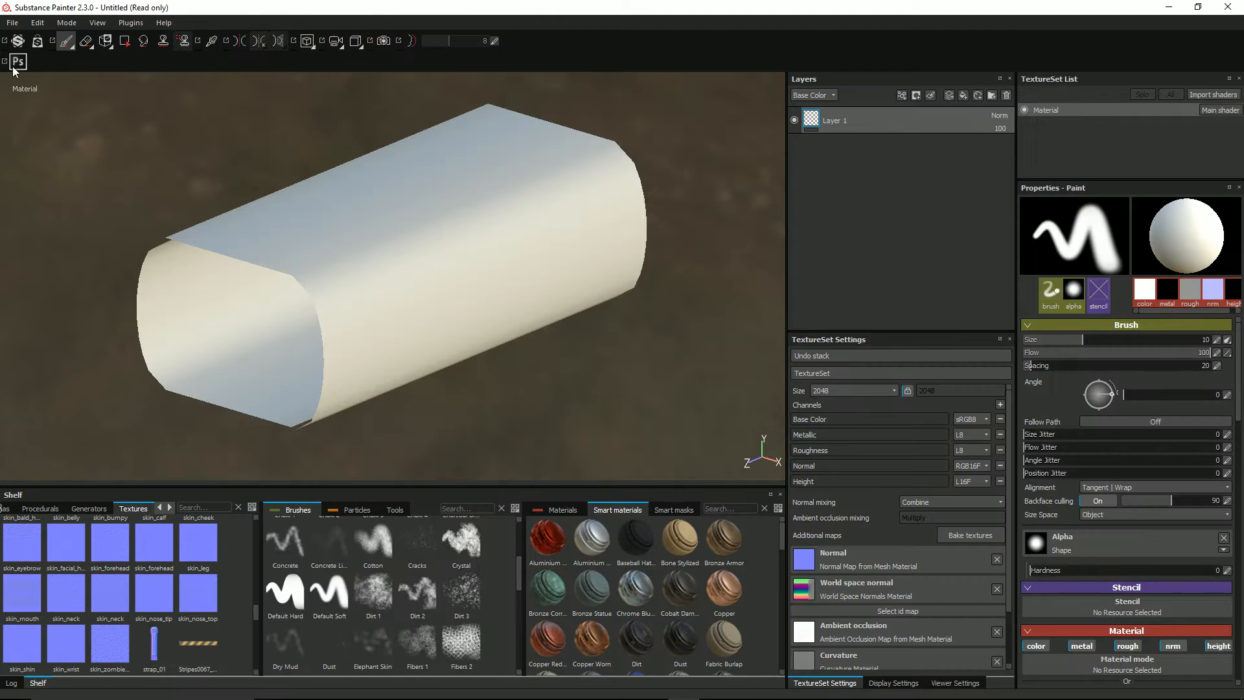
pyautogui.click(15, 25)
pyautogui.click(54, 131)
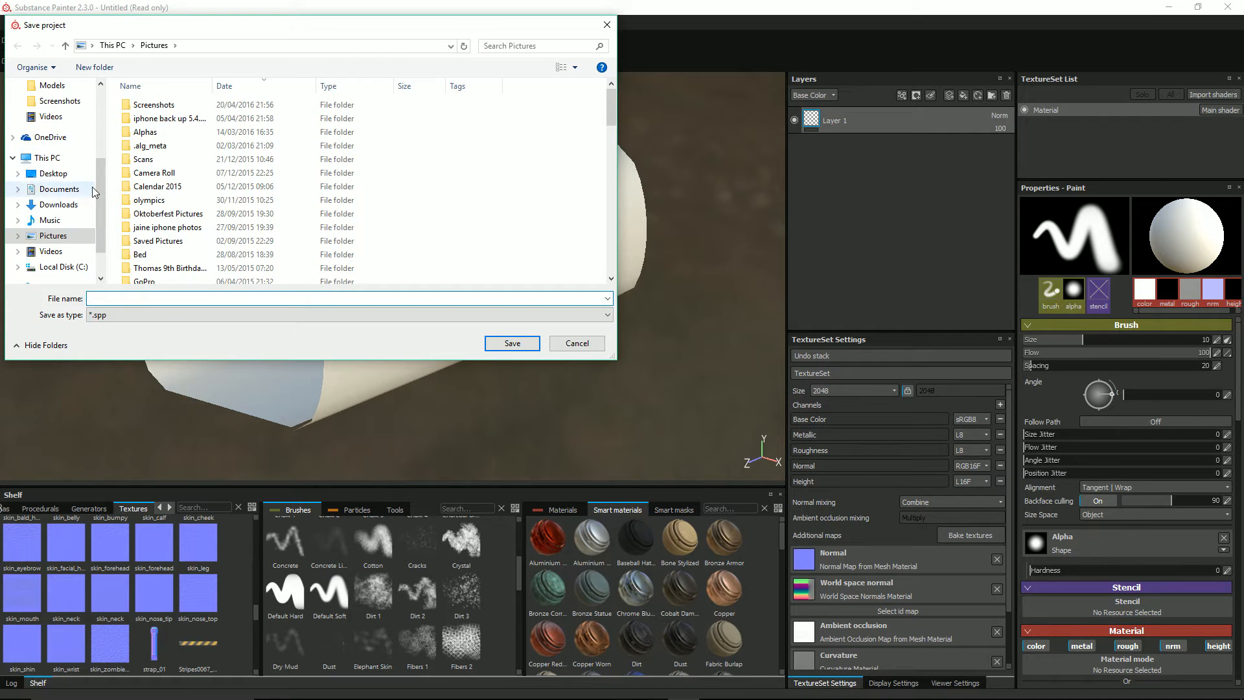
pyautogui.scroll(2, 77, 194)
pyautogui.click(82, 166)
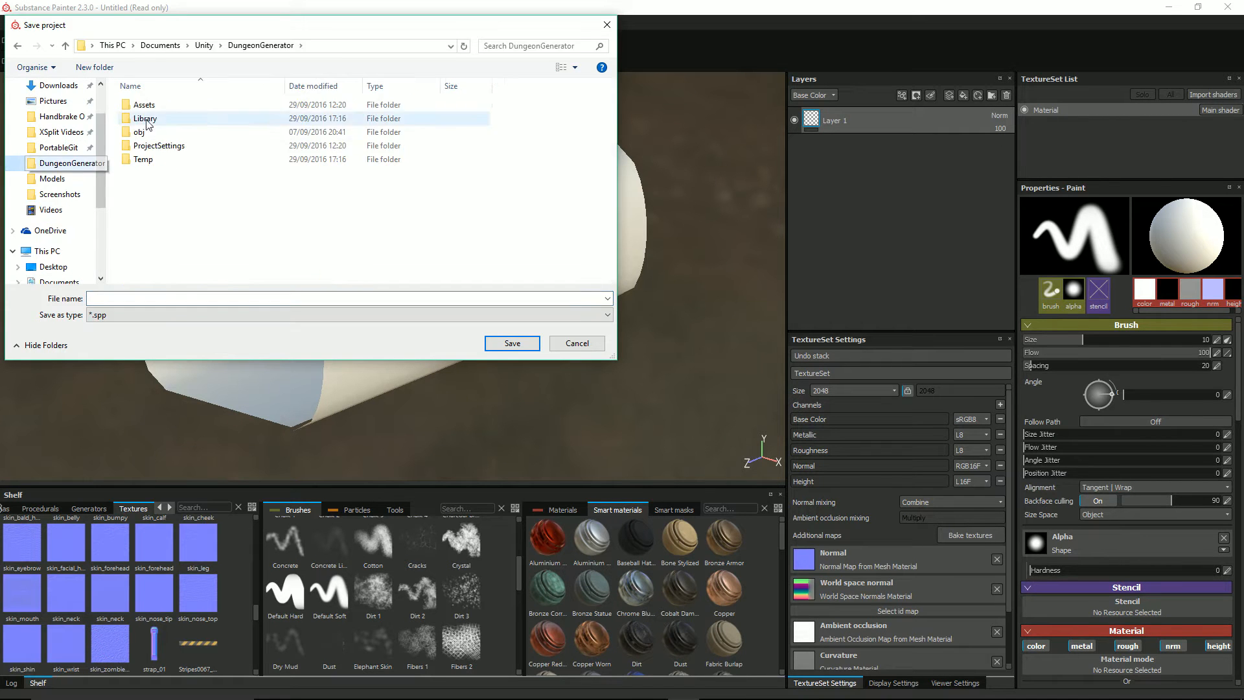
pyautogui.doubleClick(145, 107)
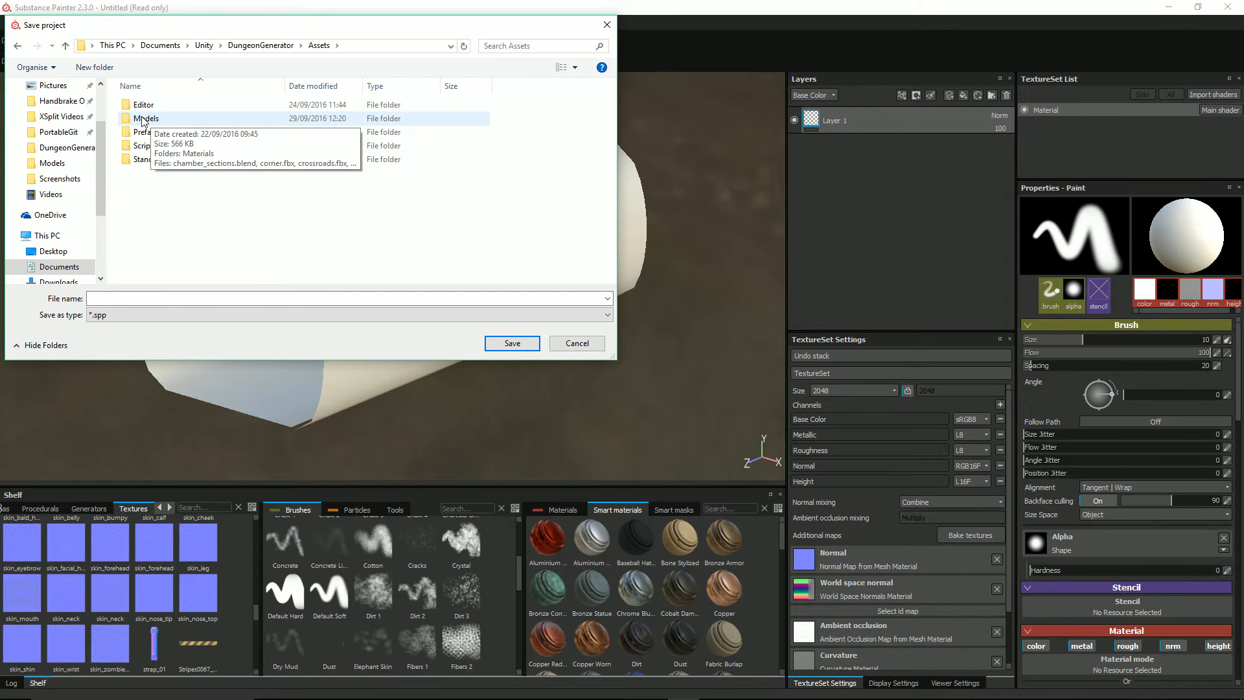
# Create a new folder named Textures inside Assets and open it.
pyautogui.click(105, 73)
pyautogui.write('Texture')
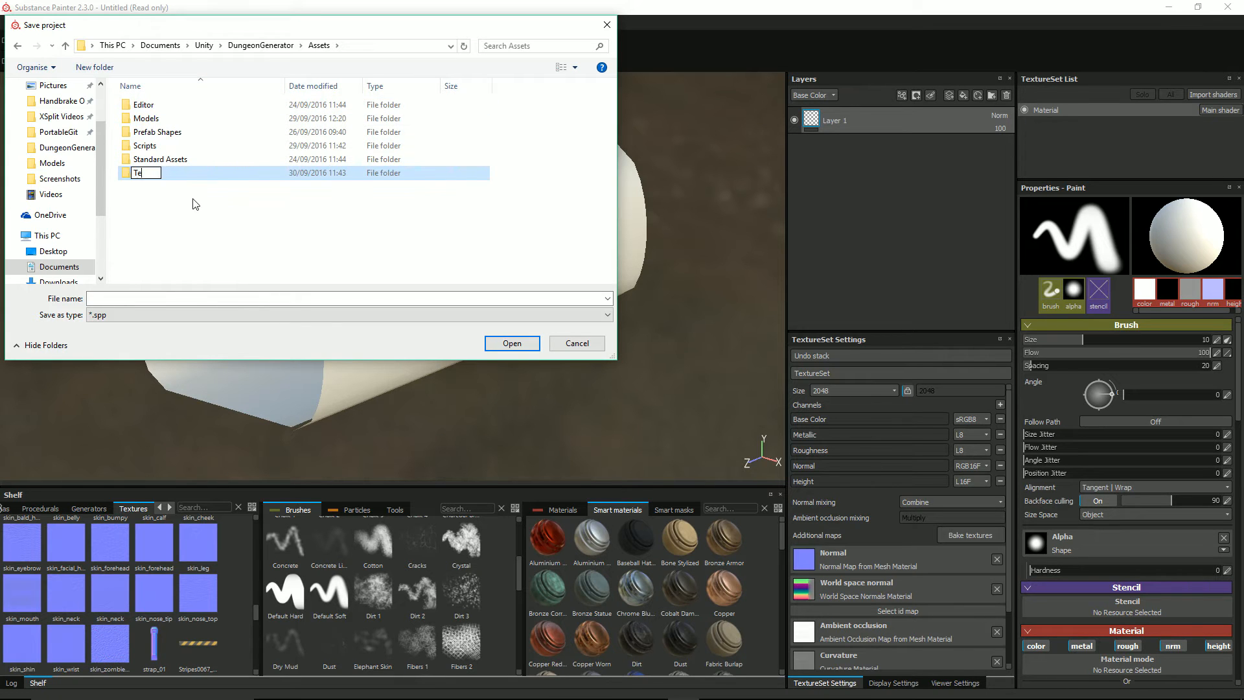
pyautogui.press('BackSpace')
pyautogui.press('BackSpace')
pyautogui.write('res')
pyautogui.press('Return')
pyautogui.doubleClick(131, 177)
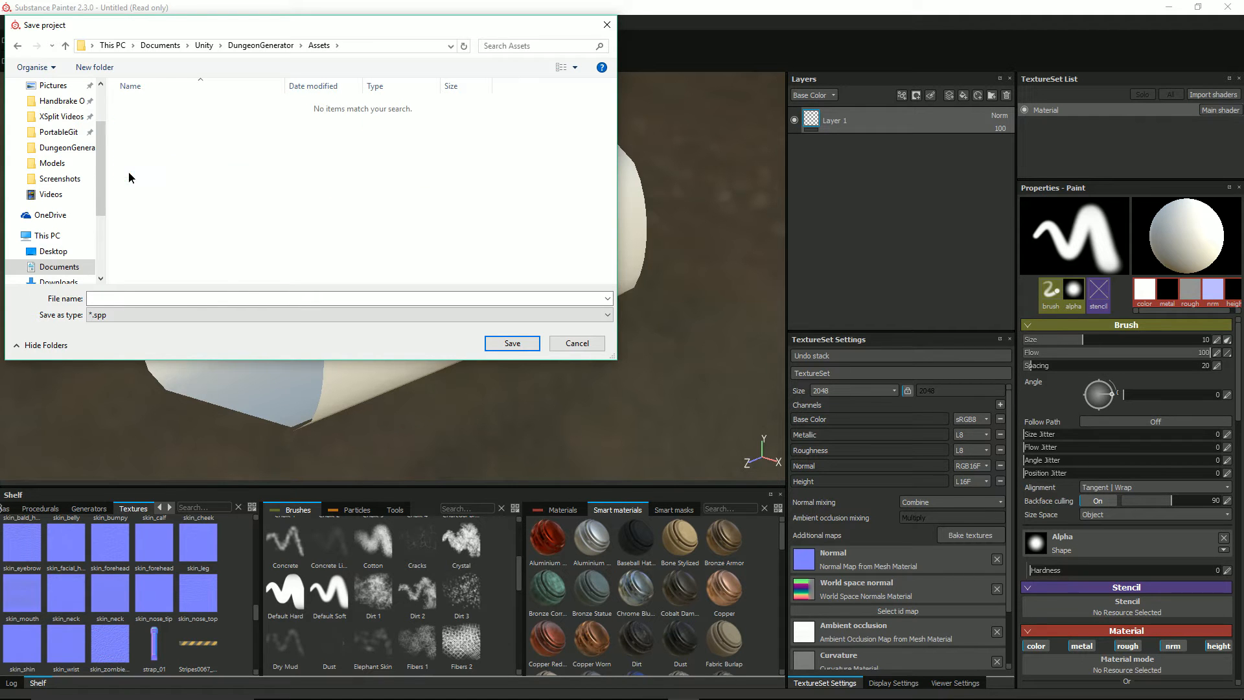
# Save the project in the Textures folder with the file name straight.
pyautogui.click(145, 297)
pyautogui.click(145, 295)
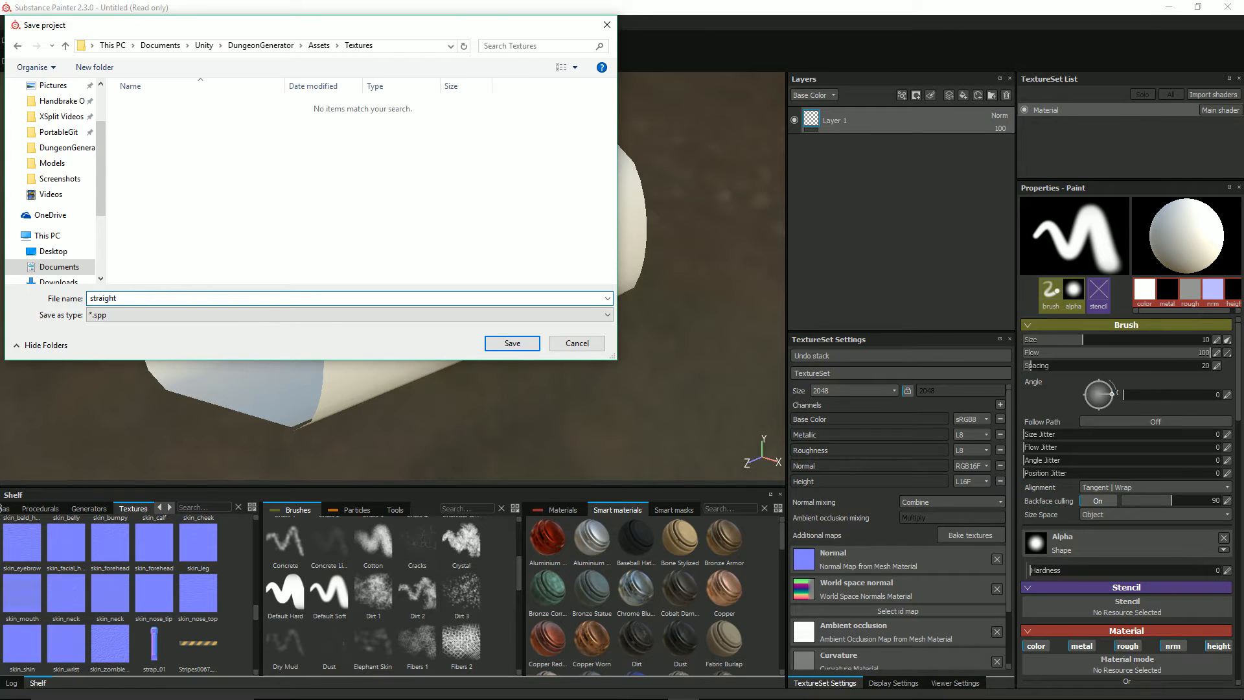
pyautogui.press('Return')
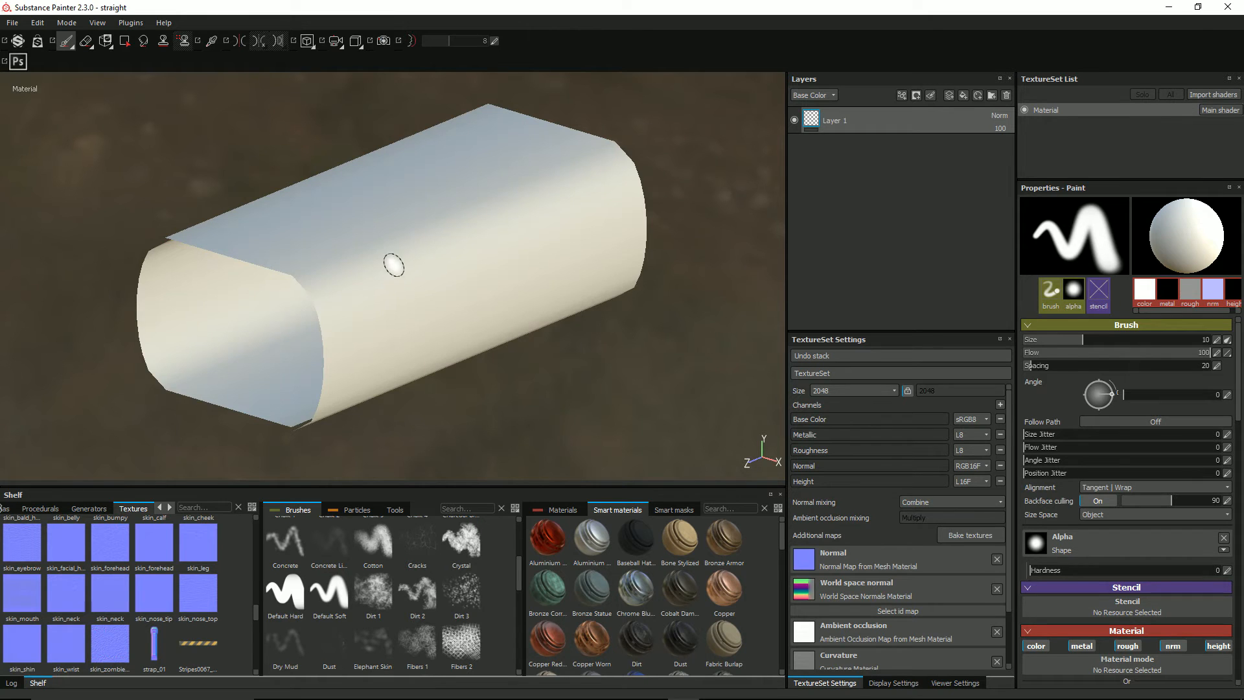
# Import cliff_seamless.jpg from the Downloads folder into Substance Painter's texture shelf, storing it in the shelf "shelf".
pyautogui.hotkey('alt', 'Tab')
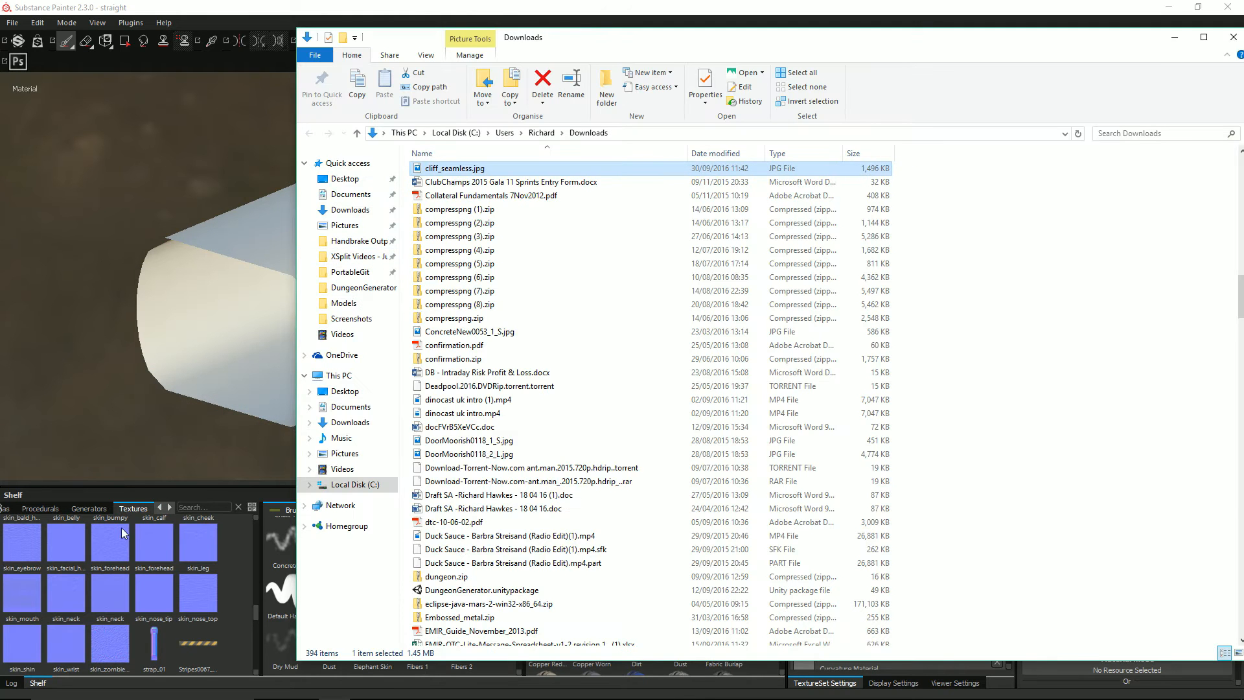
pyautogui.click(137, 512)
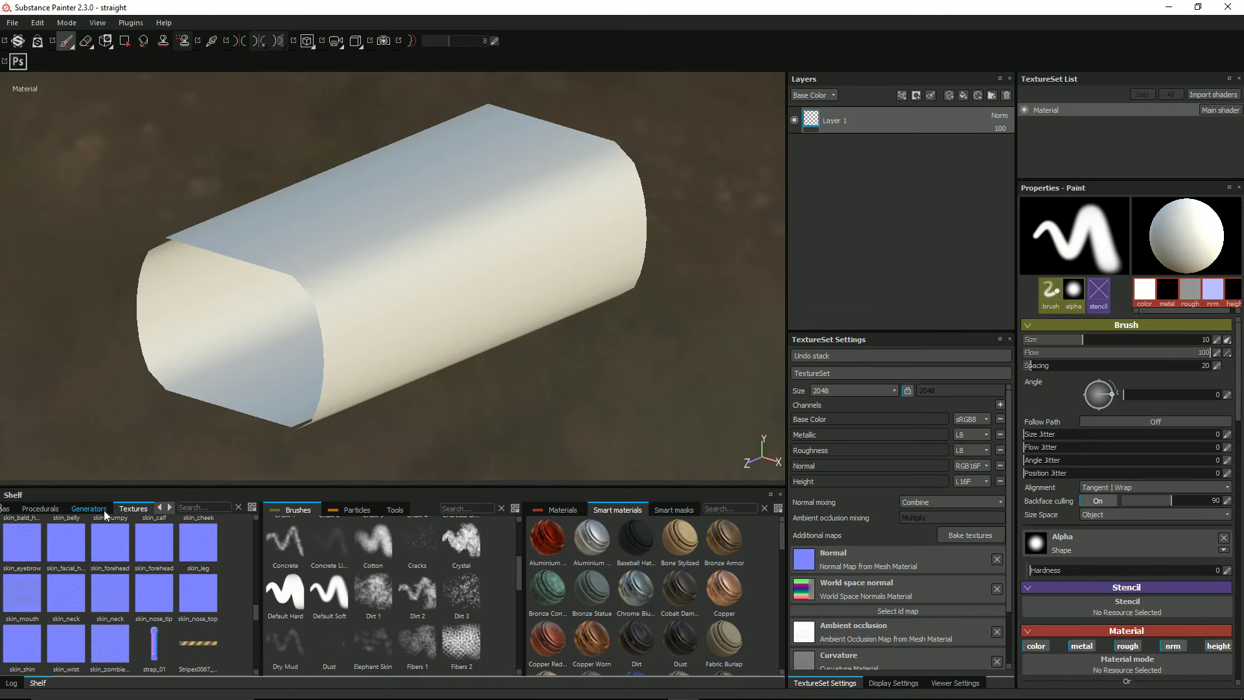
pyautogui.hotkey('alt', 'Tab')
pyautogui.click(446, 169)
pyautogui.moveTo(446, 170)
pyautogui.mouseDown()
pyautogui.moveTo(201, 512)
pyautogui.moveTo(159, 611)
pyautogui.mouseUp()
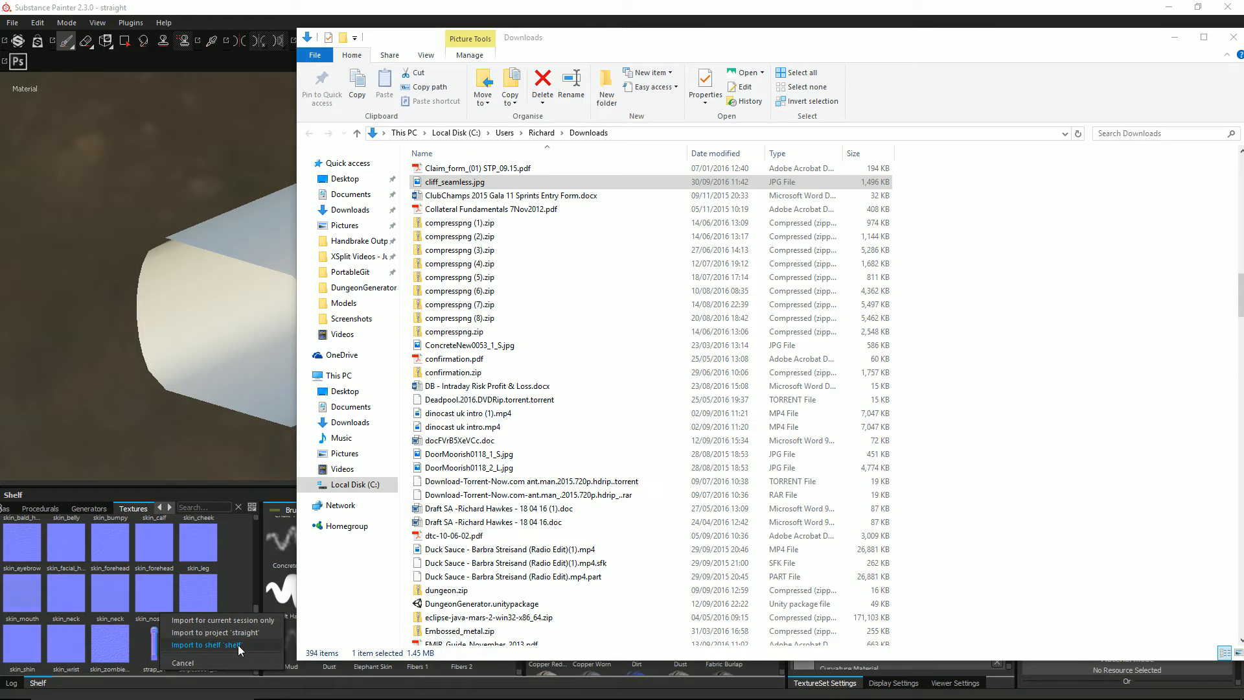
pyautogui.click(238, 644)
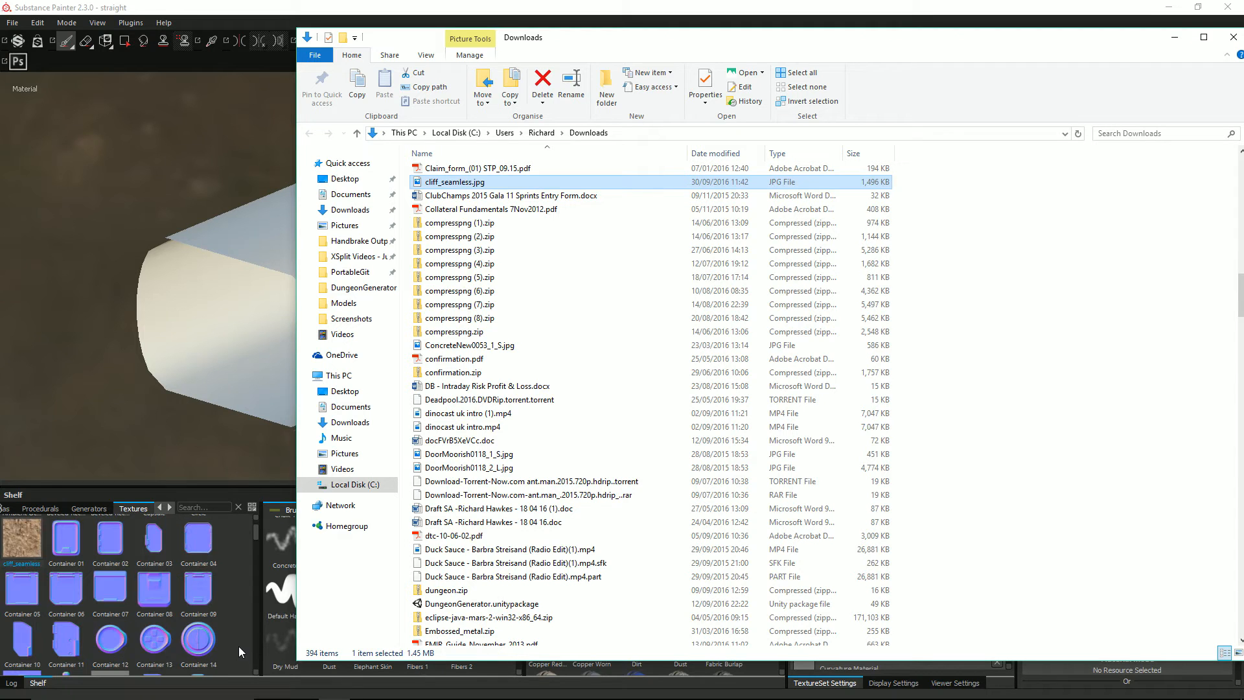
pyautogui.click(515, 5)
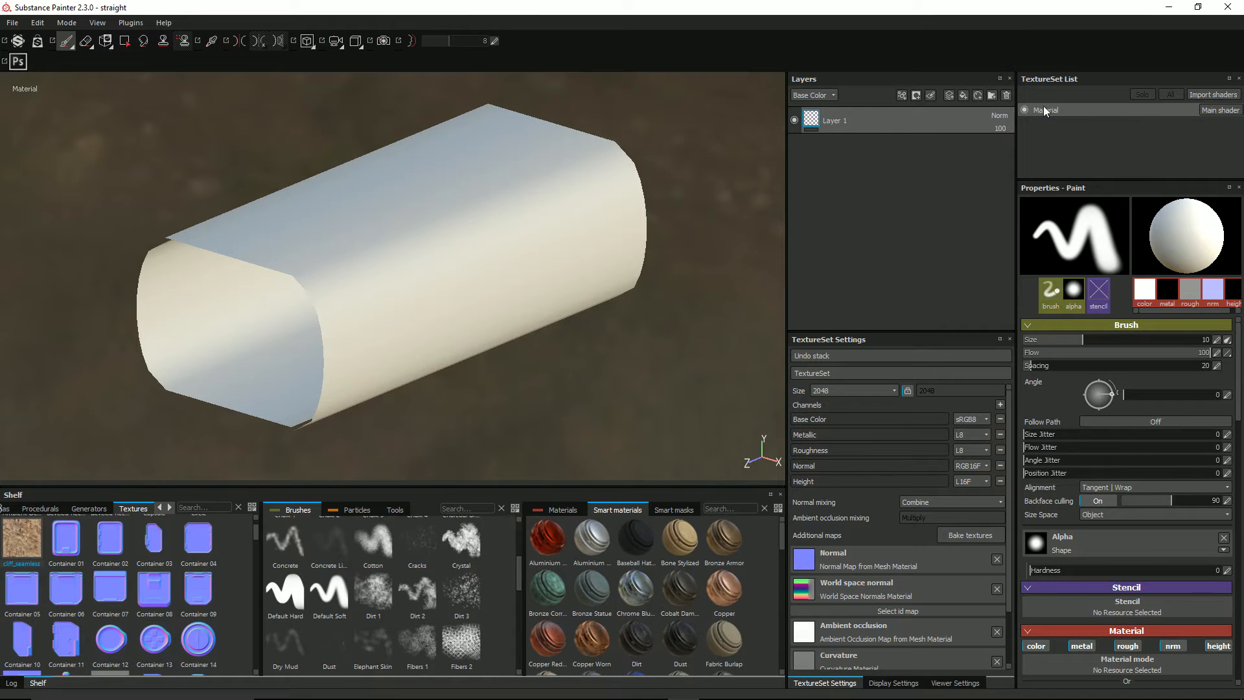
# Replace Layer 1 with a fill layer that uses the cliff_seamless texture as its base color.
pyautogui.click(1007, 96)
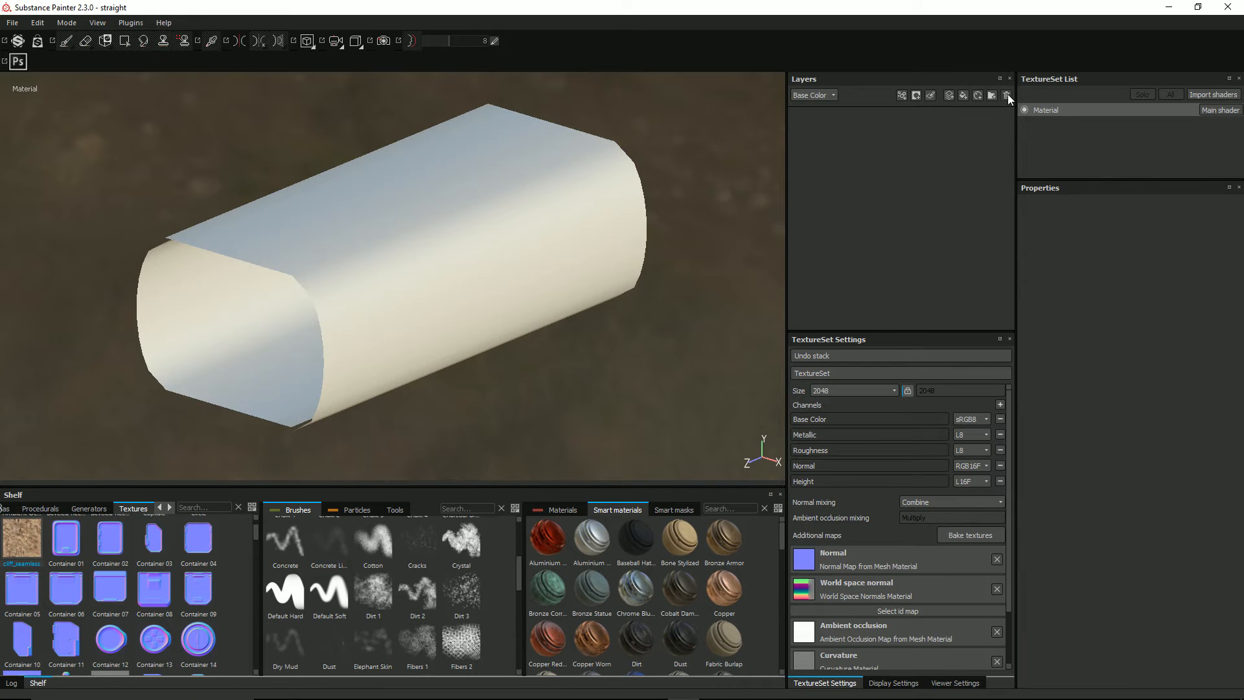
pyautogui.click(963, 94)
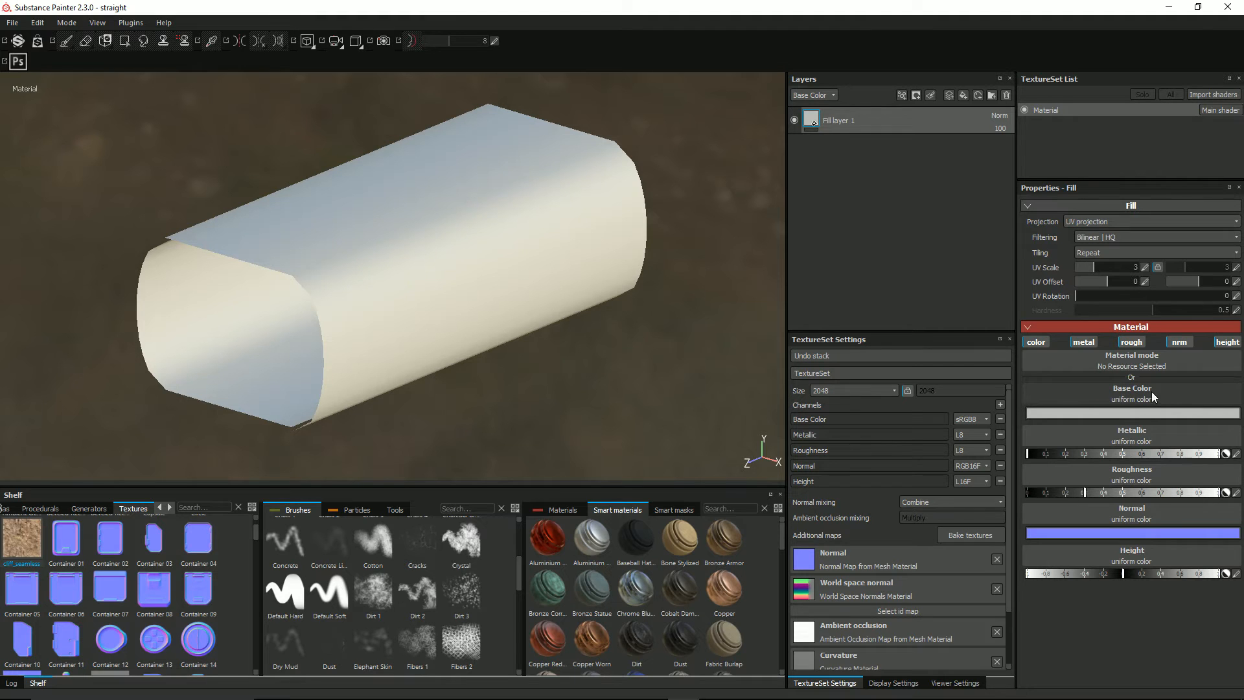
pyautogui.click(1129, 395)
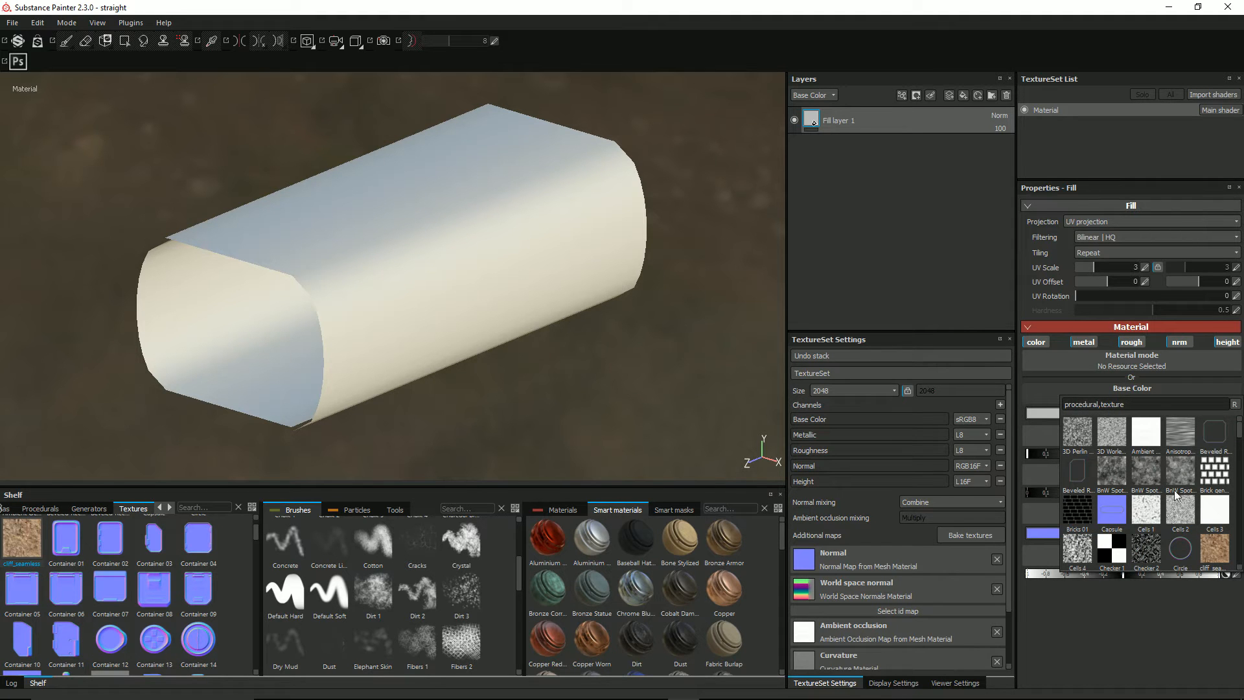
pyautogui.scroll(-1, 1239, 570)
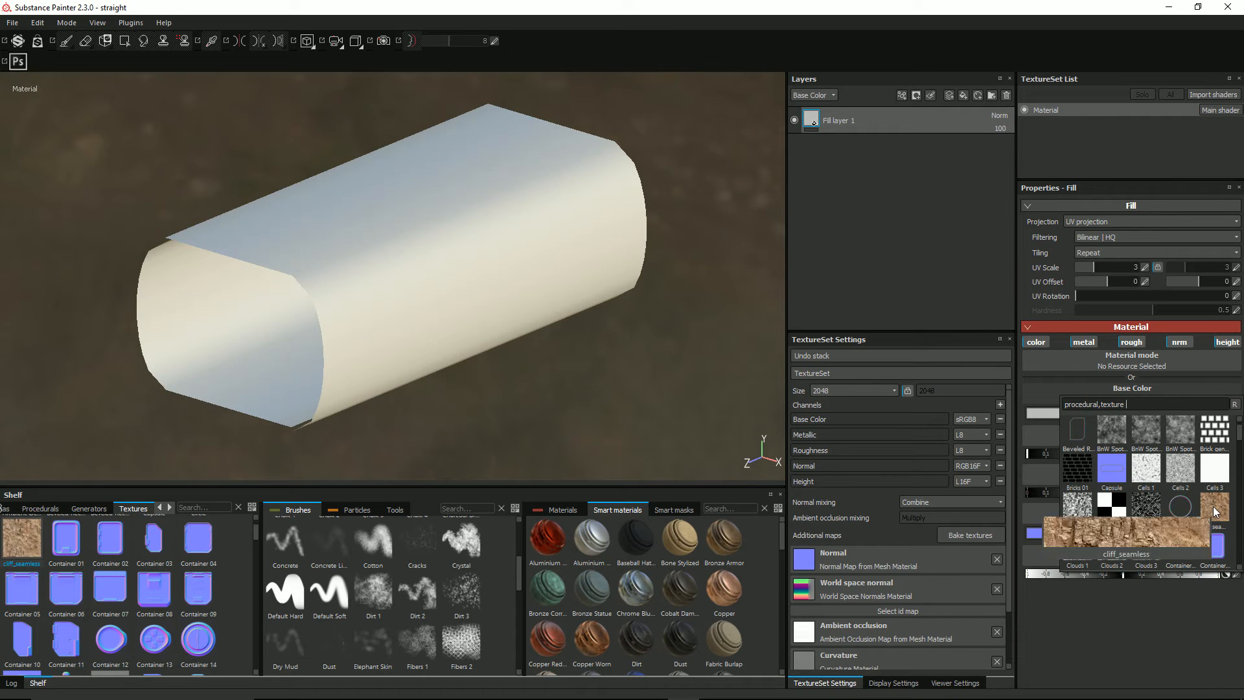
pyautogui.click(1214, 508)
# Set the fill layer's UV rotation to about 83.19 to turn the cliff texture on the tunnel.
pyautogui.scroll(3, 421, 303)
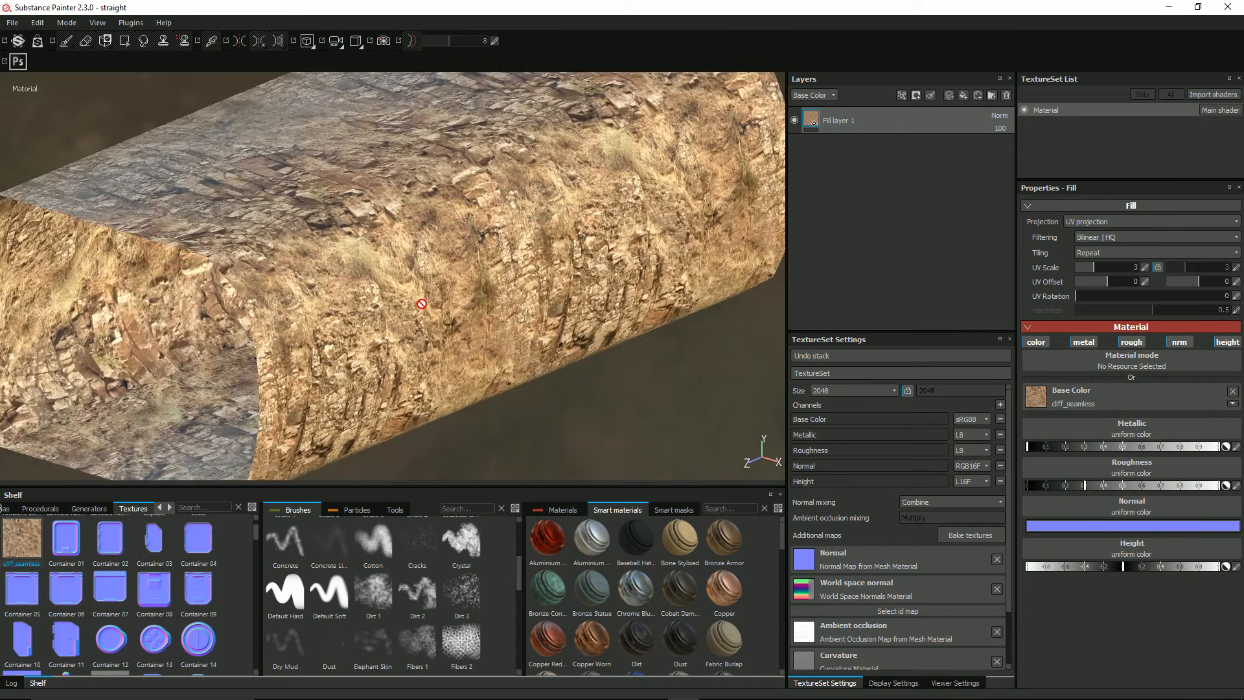
pyautogui.scroll(2, 421, 304)
pyautogui.keyDown('alt'); pyautogui.moveTo(377, 292); pyautogui.dragTo(250, 283); pyautogui.keyUp('alt')
pyautogui.scroll(2, 361, 288)
pyautogui.scroll(-2, 443, 241)
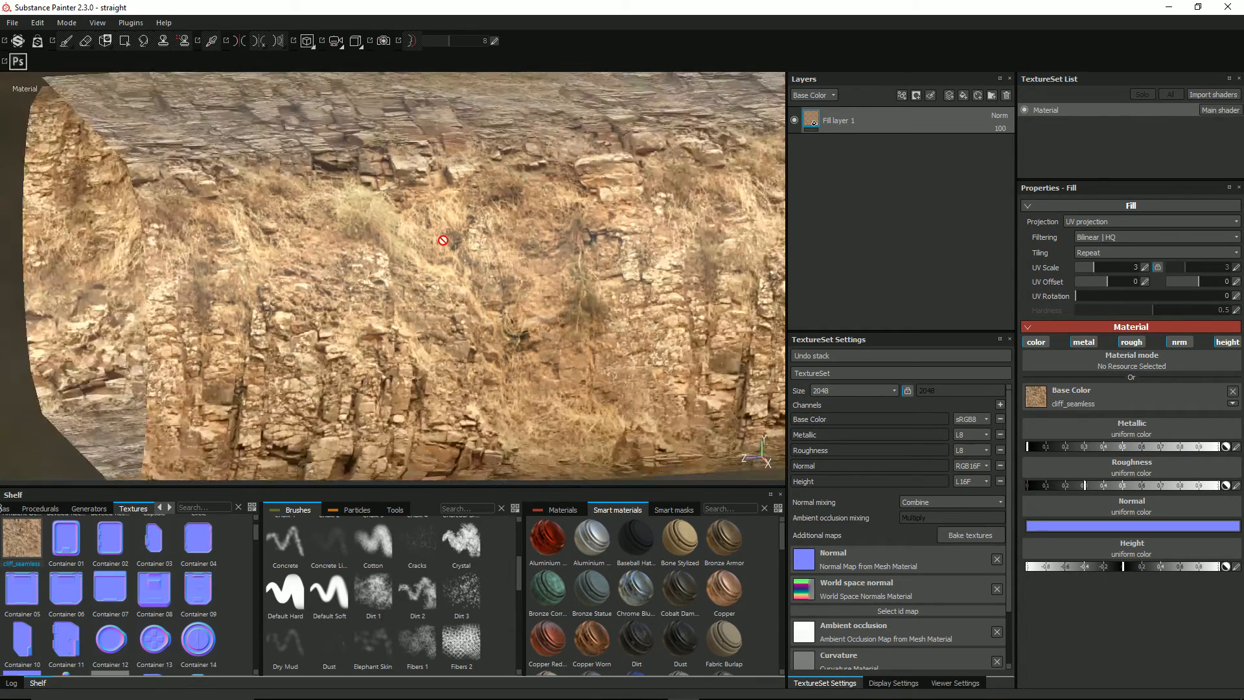
pyautogui.scroll(-3, 443, 240)
pyautogui.keyDown('alt'); pyautogui.moveTo(411, 263); pyautogui.dragTo(544, 292); pyautogui.keyUp('alt')
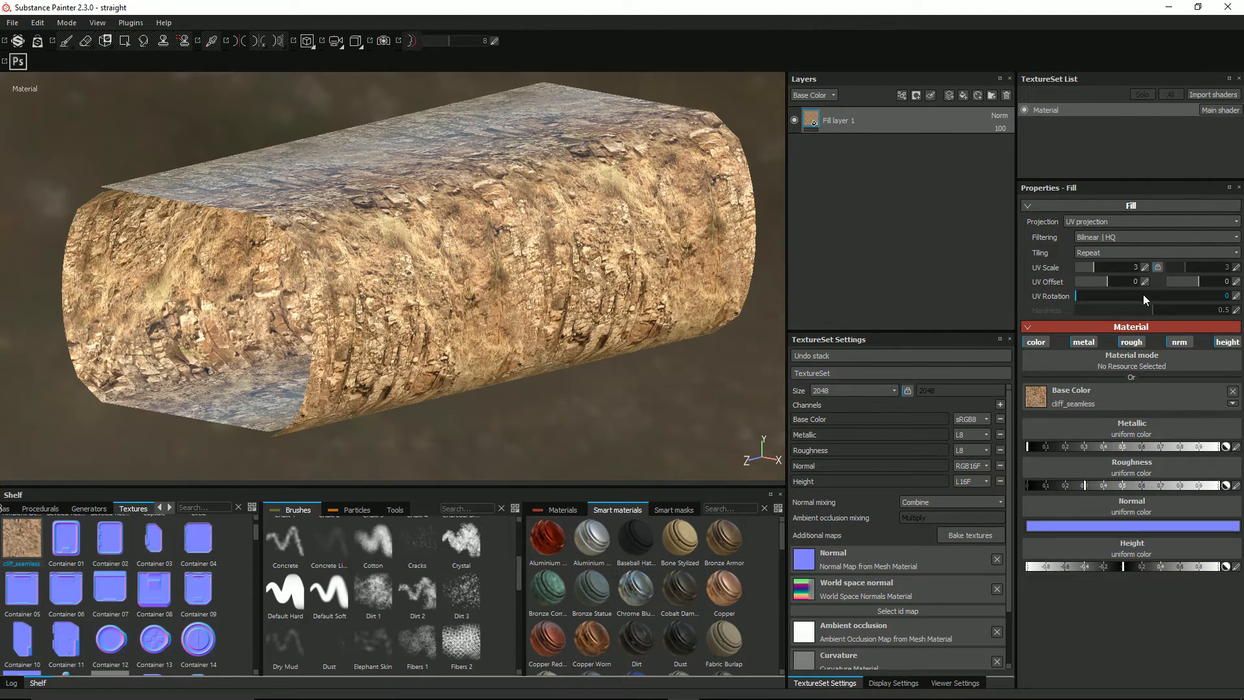
pyautogui.click(1110, 297)
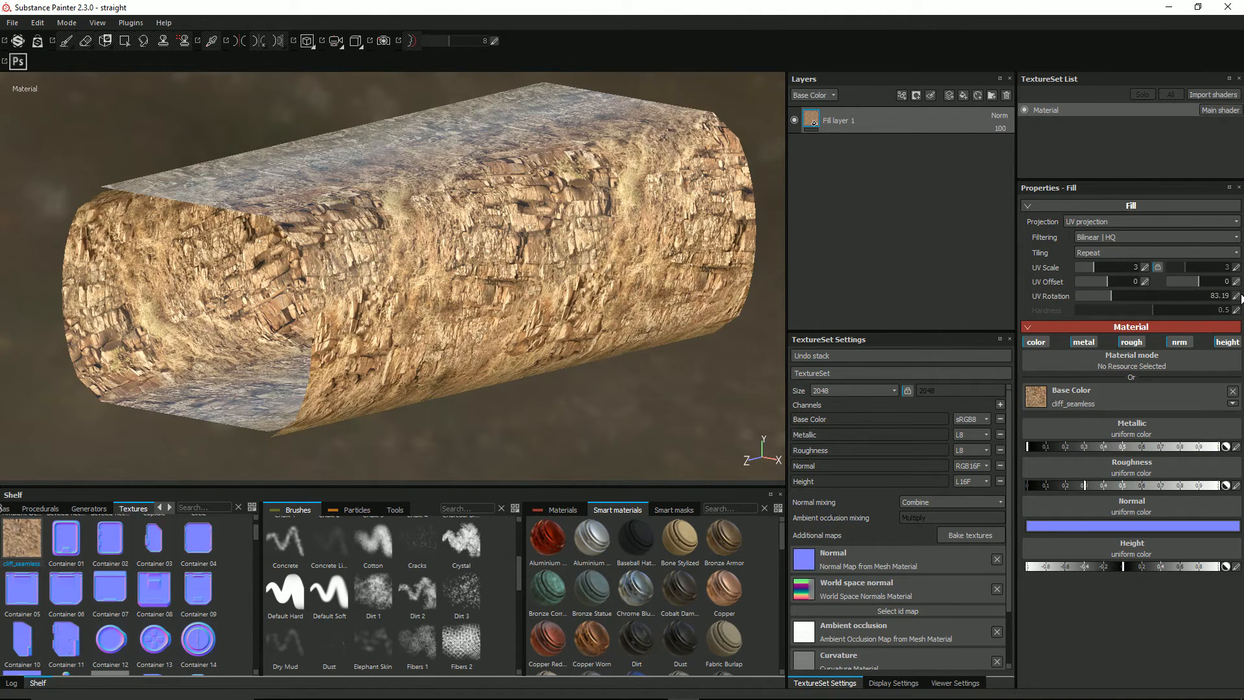
pyautogui.keyDown('alt'); pyautogui.moveTo(67, 297); pyautogui.dragTo(23, 320); pyautogui.keyUp('alt')
# Switch to Chrome, return to the textures.com "stone" search results and browse back to the start of the list.
pyautogui.hotkey('alt', 'Tab')
pyautogui.hotkey('alt', 'Tab')
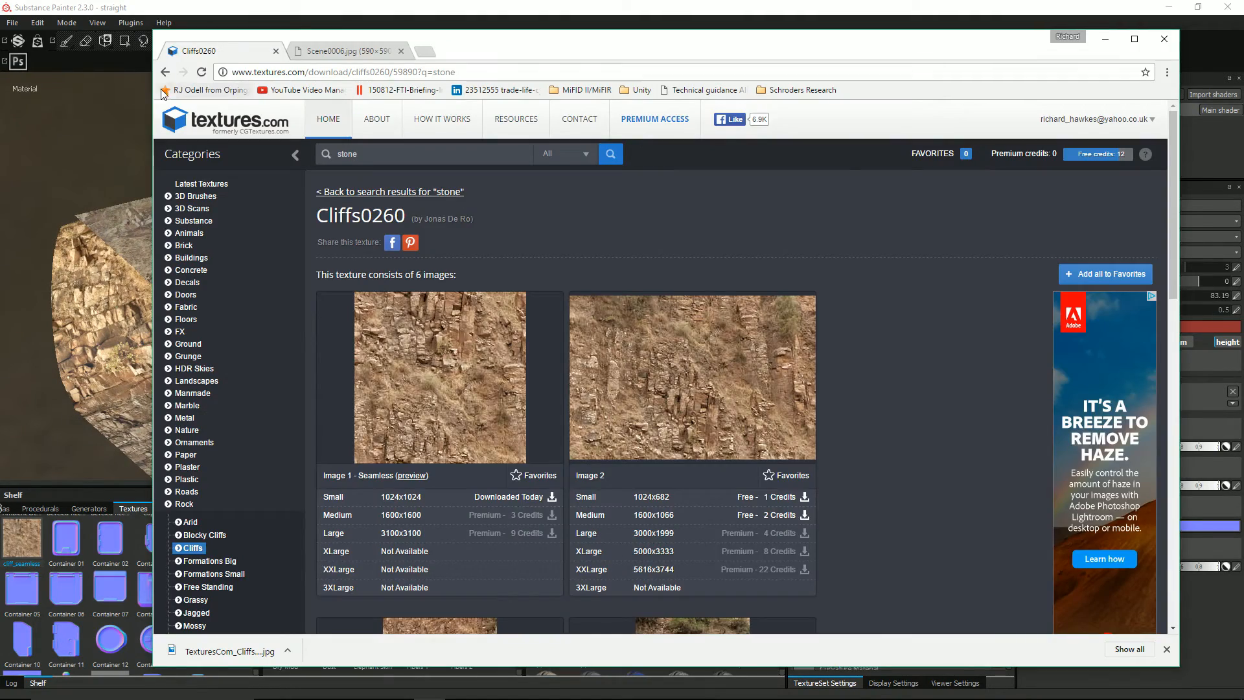
pyautogui.click(165, 72)
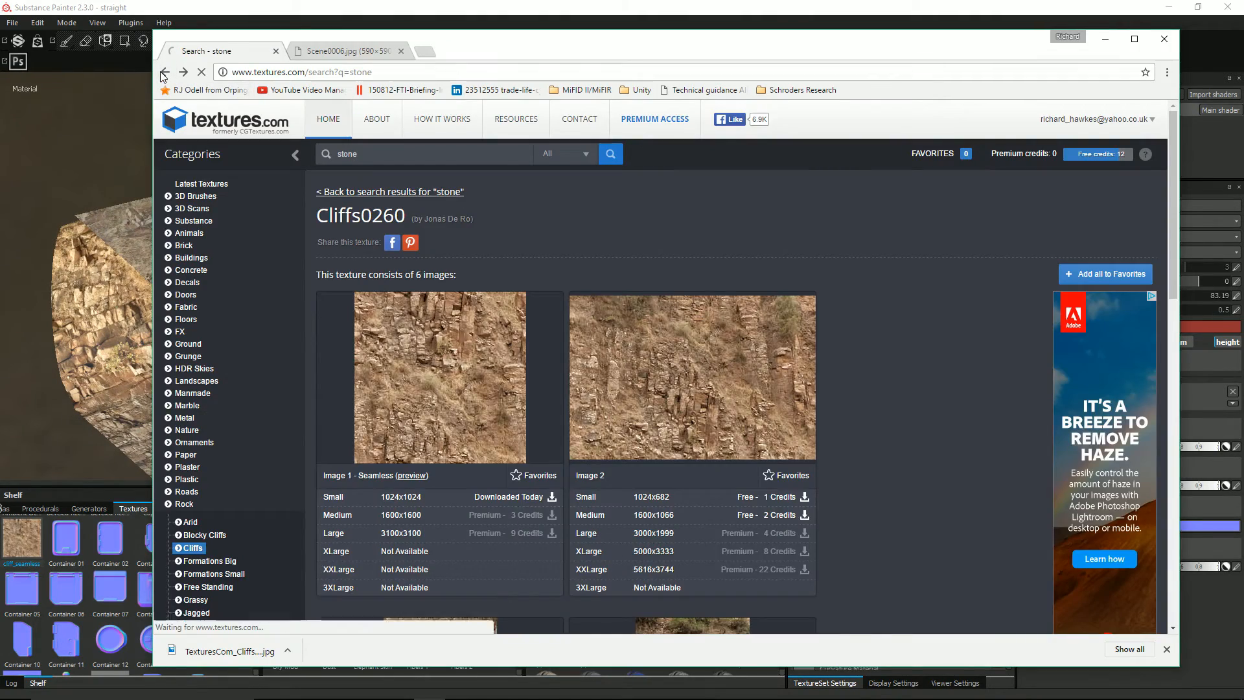
pyautogui.scroll(3, 564, 363)
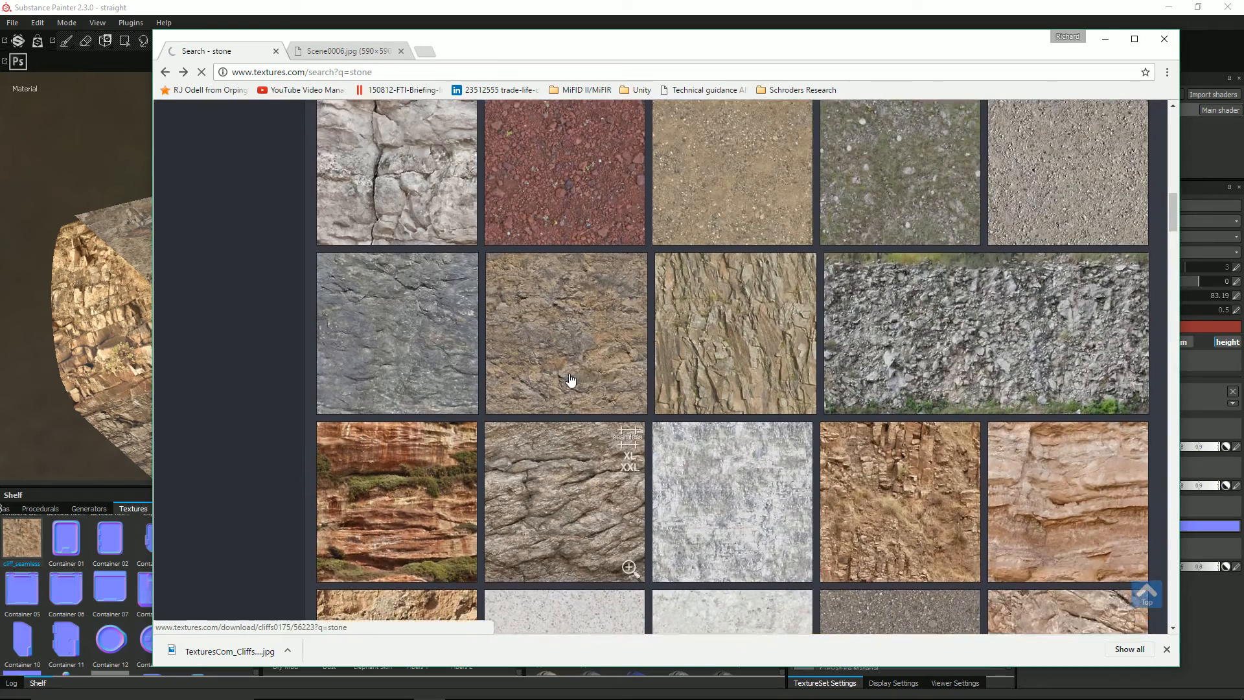
pyautogui.scroll(5, 541, 246)
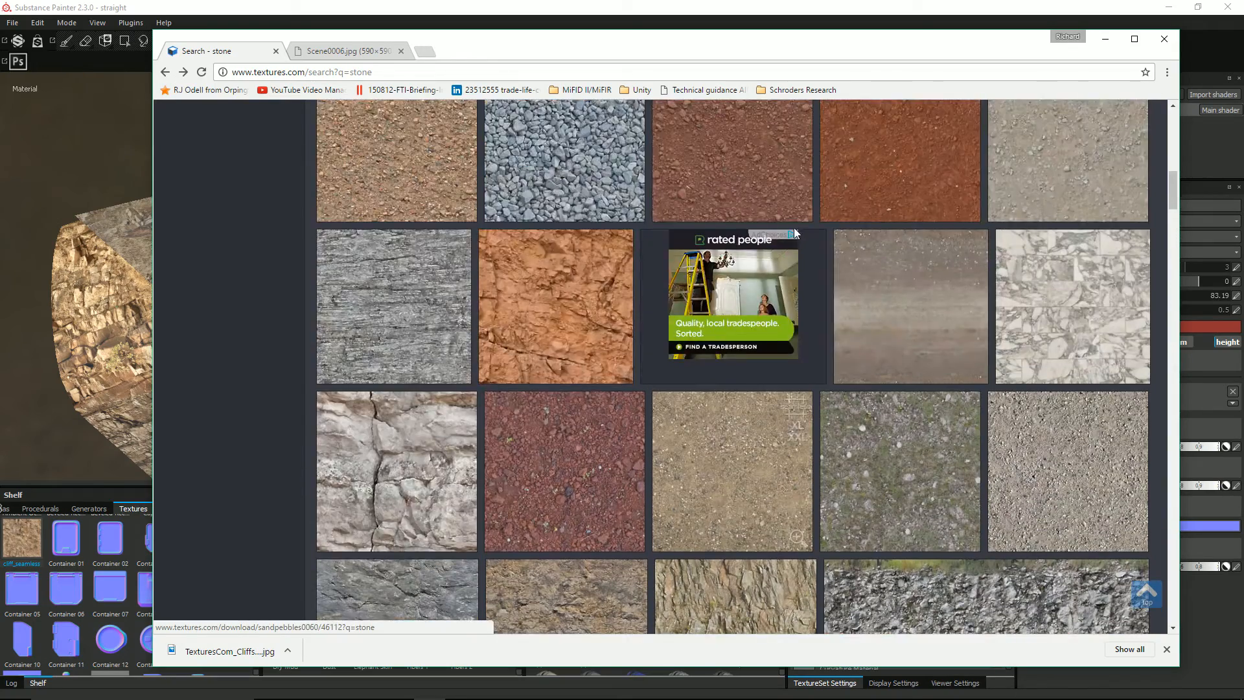
pyautogui.scroll(7, 541, 246)
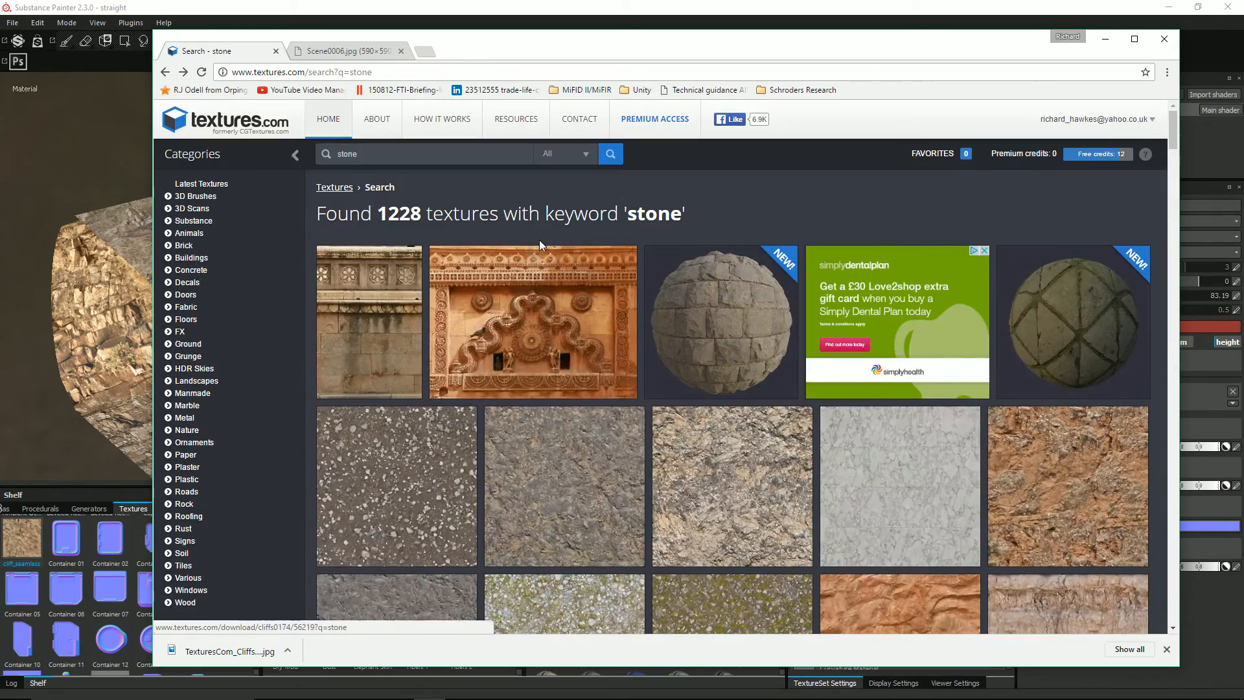
pyautogui.hotkey('alt', 'Tab')
pyautogui.hotkey('alt', 'Tab')
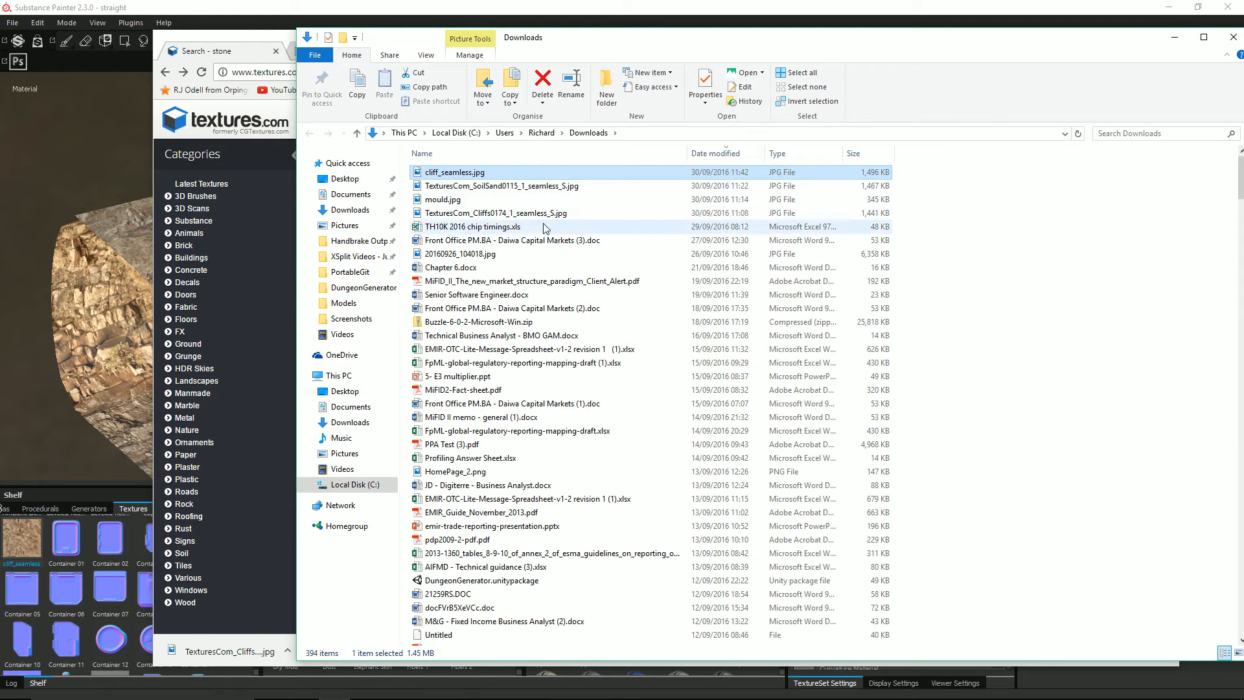
pyautogui.click(528, 187)
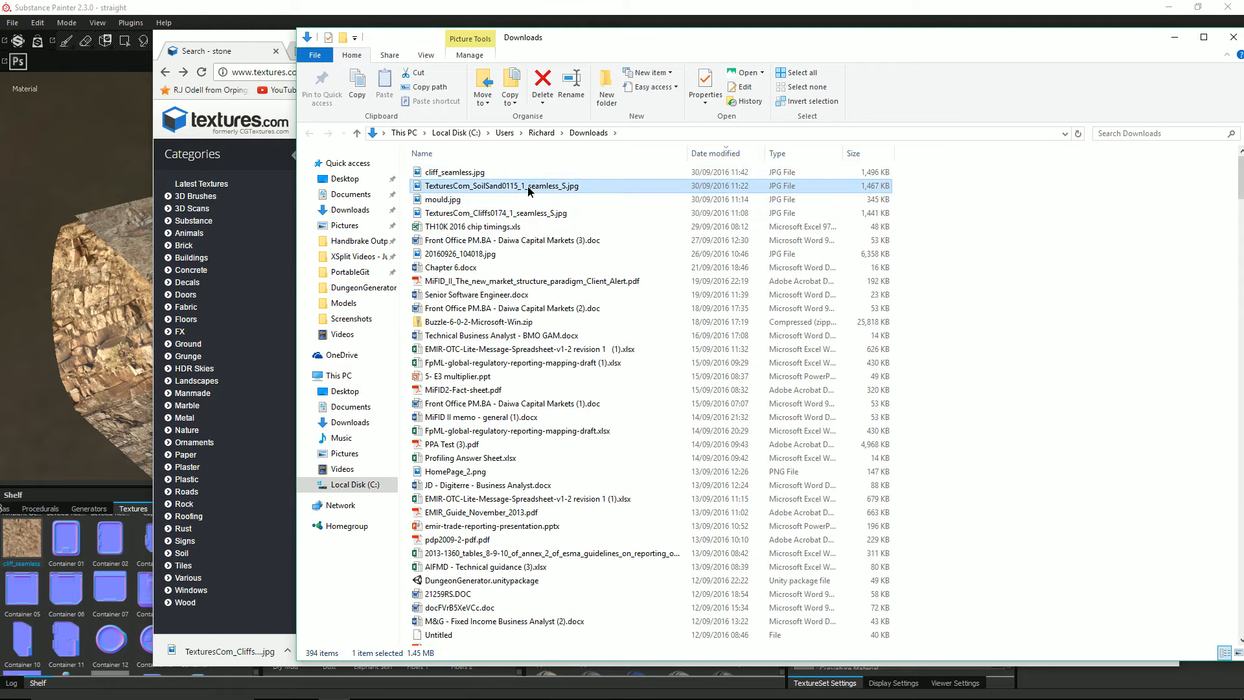
pyautogui.click(530, 214)
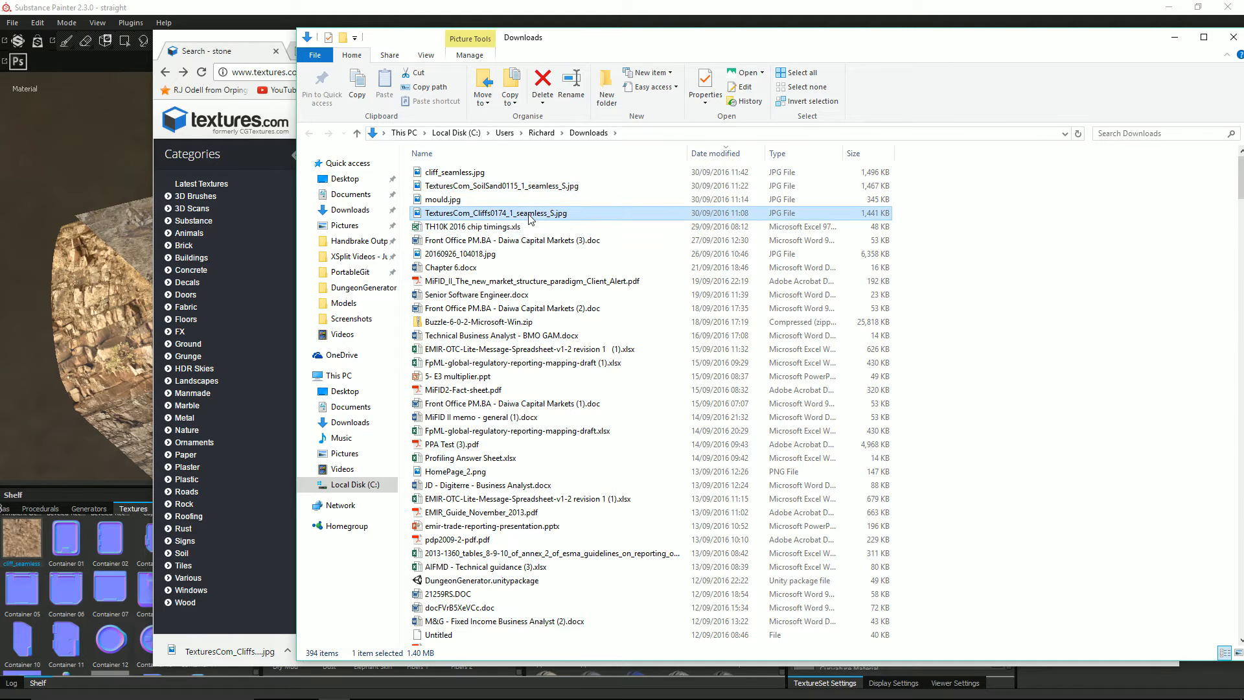
pyautogui.click(462, 173)
pyautogui.click(471, 187)
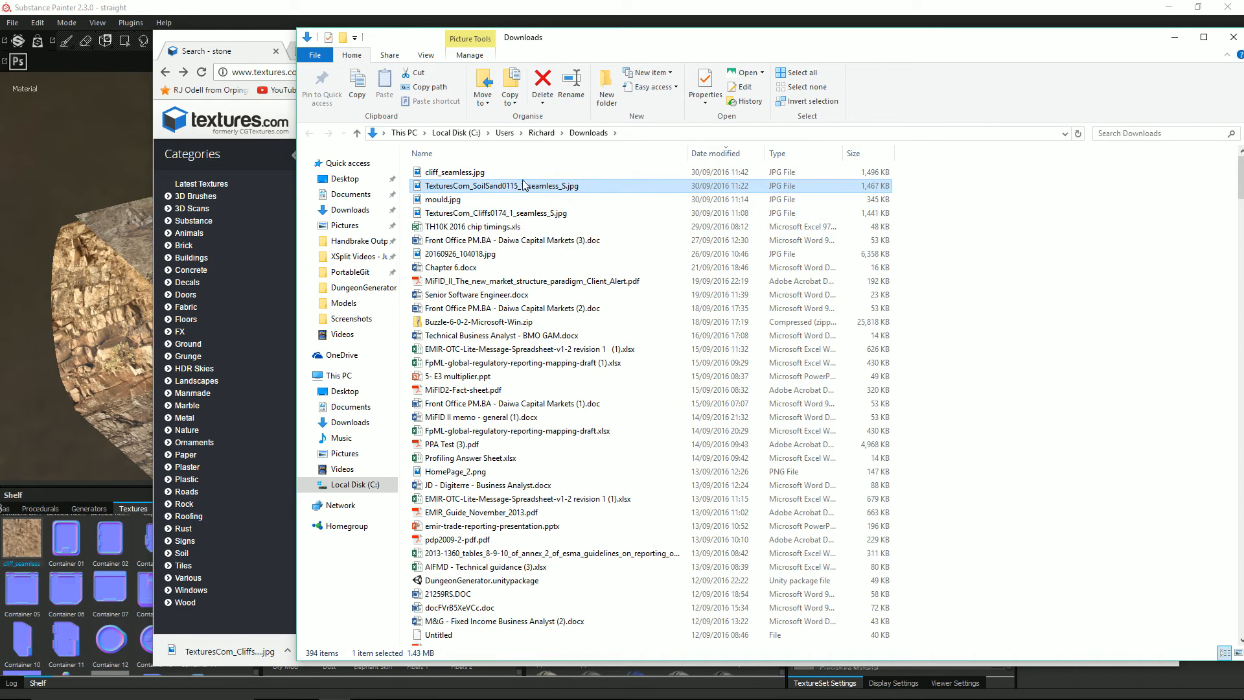
pyautogui.moveTo(523, 192)
pyautogui.mouseDown()
pyautogui.moveTo(26, 511)
pyautogui.moveTo(28, 563)
pyautogui.mouseUp()
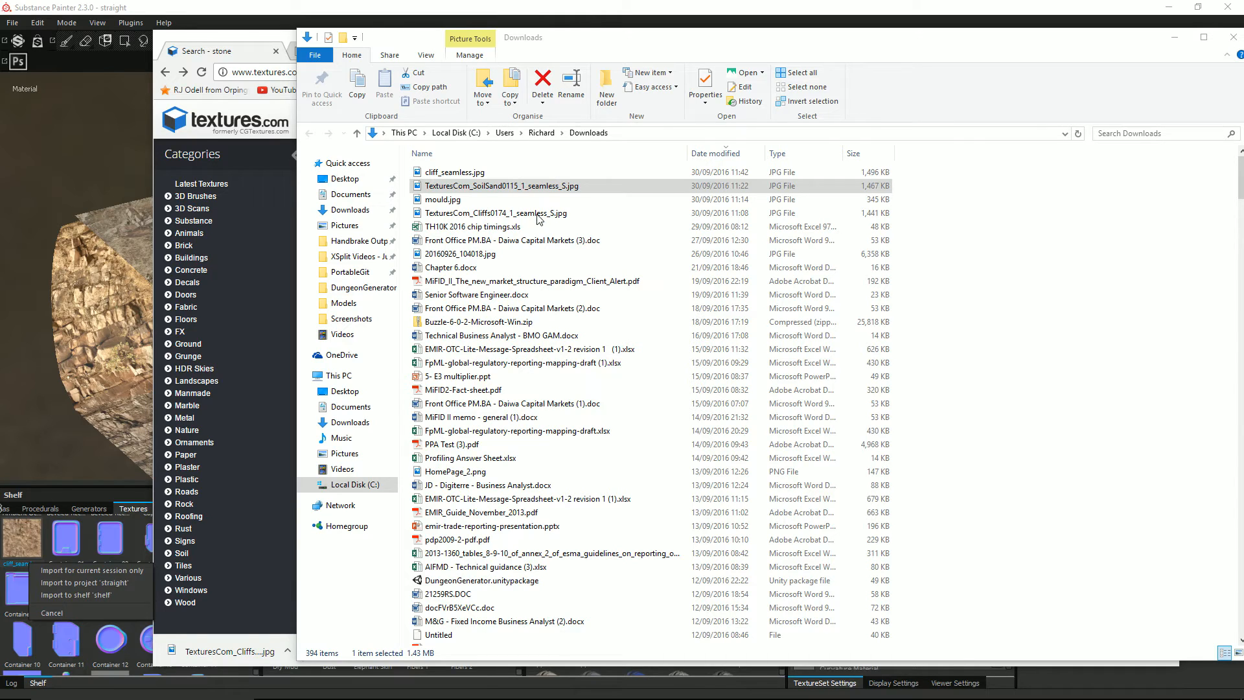
pyautogui.click(621, 5)
# Switch back to Chrome and open the Cliffs0174 texture from the "stone" search results.
pyautogui.hotkey('alt', 'Tab')
pyautogui.hotkey('alt', 'Tab')
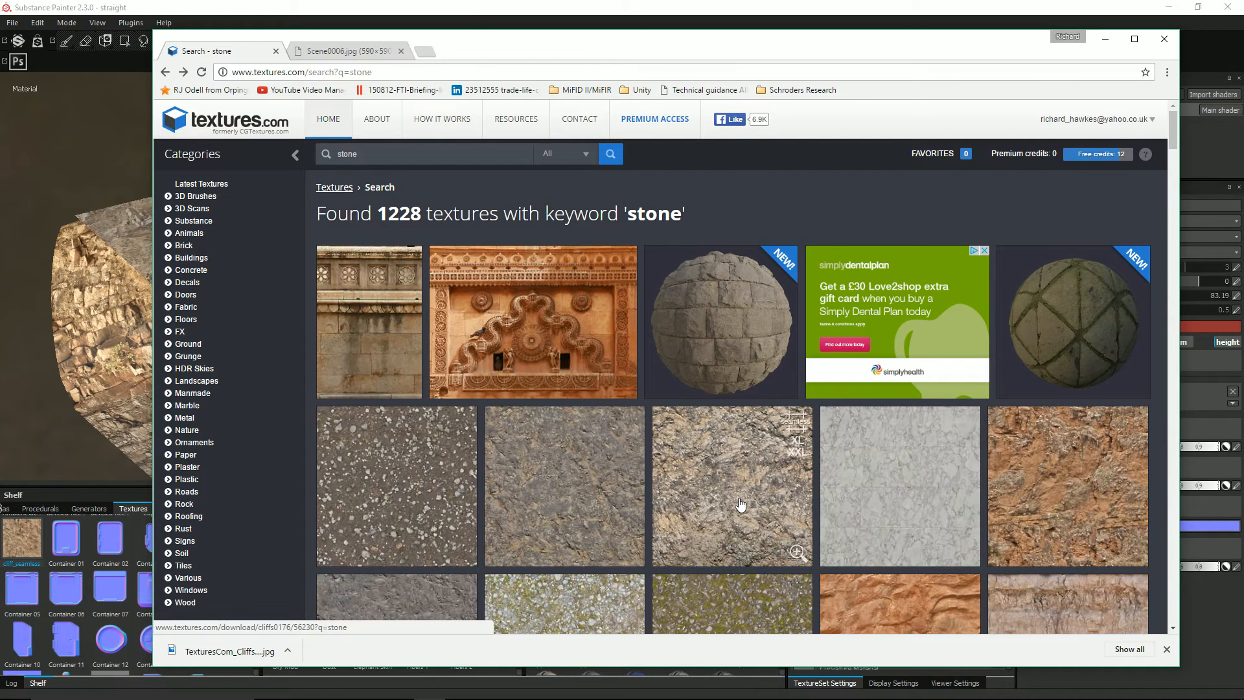
pyautogui.click(591, 472)
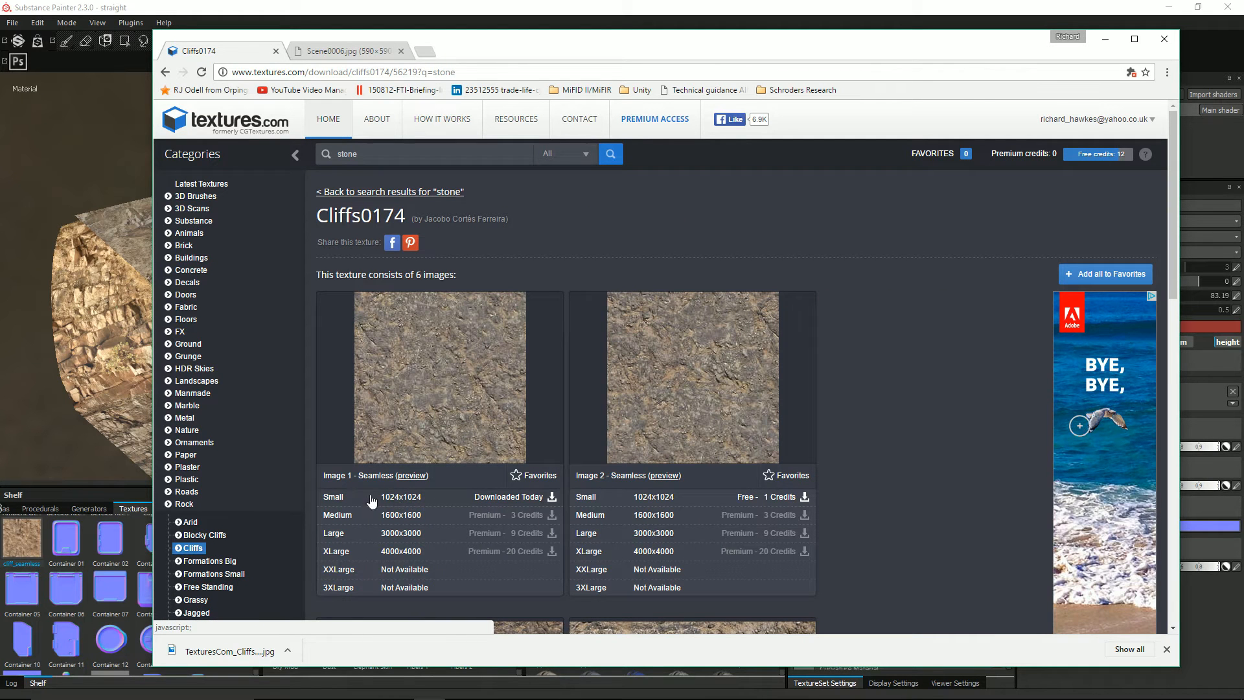
# Download the Small 1024x1024 version of Image 1 of Cliffs0174 and show the downloaded file in its folder.
pyautogui.click(334, 502)
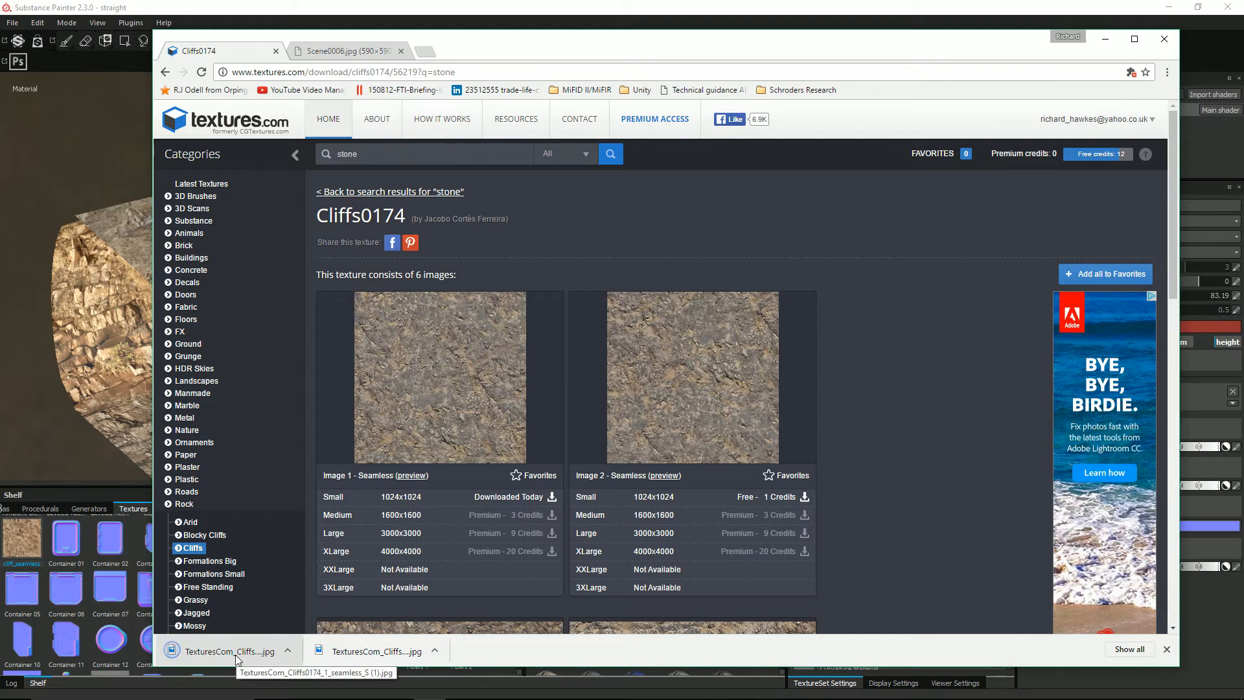
pyautogui.click(286, 651)
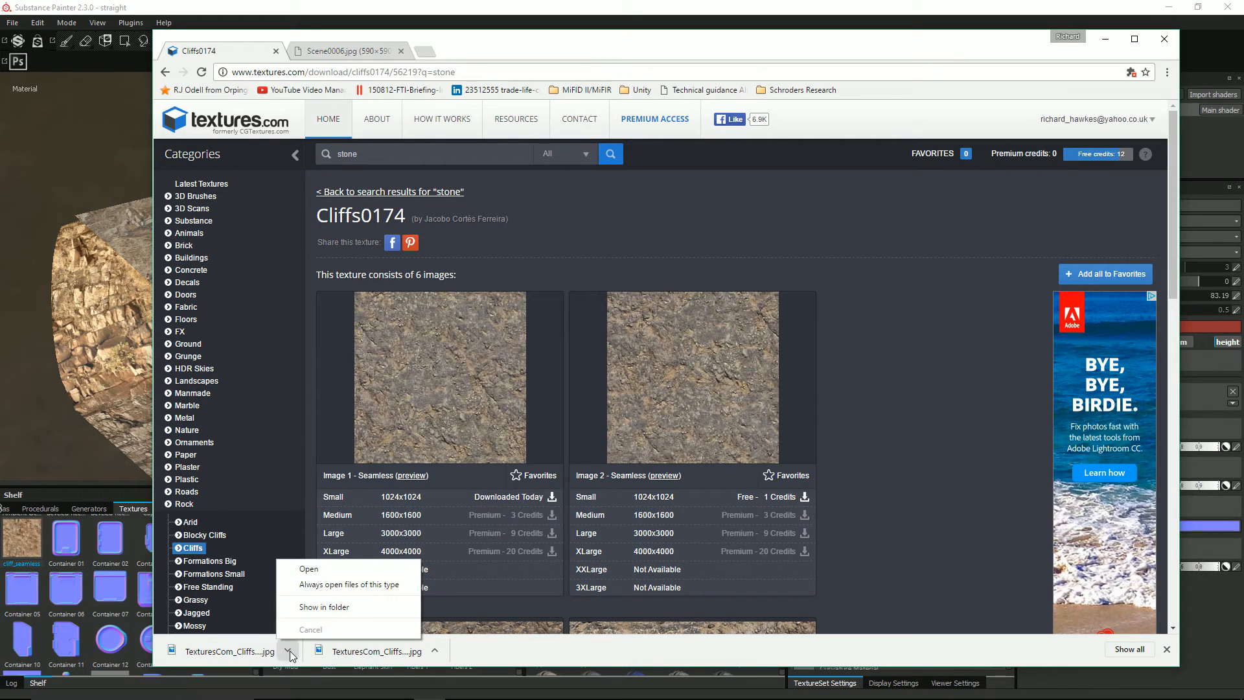
pyautogui.click(309, 611)
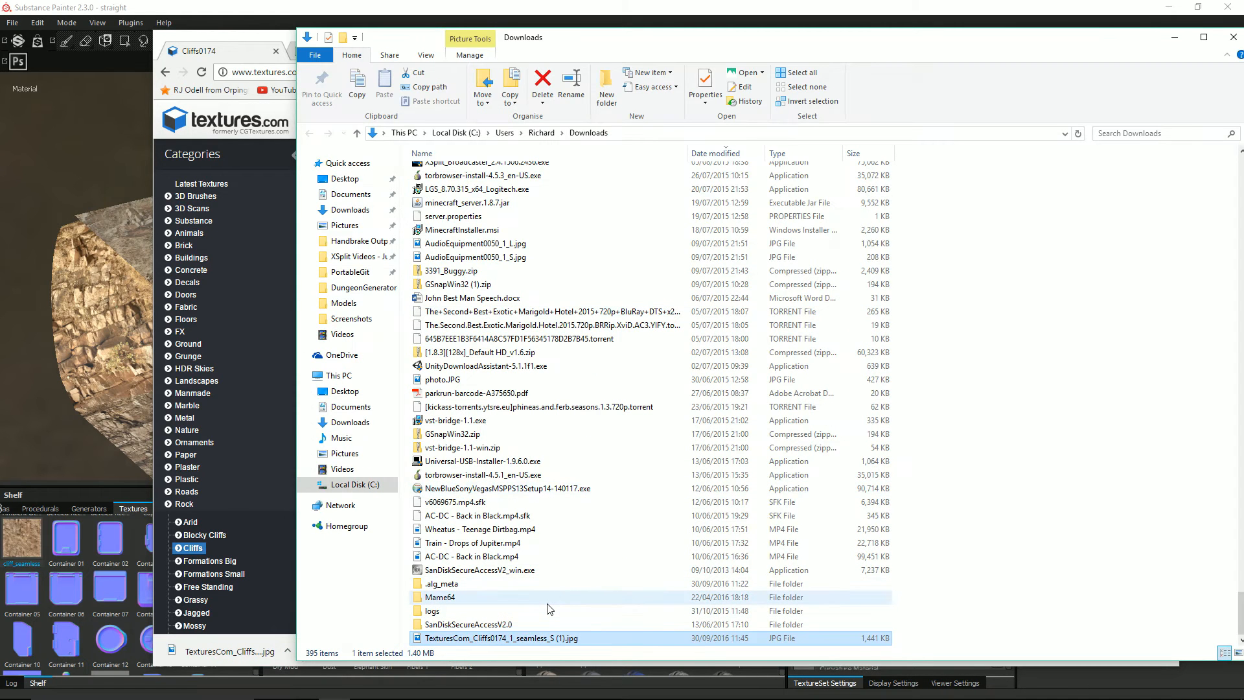
# Rename the downloaded cliff texture file as rock_seamless.jpg.
pyautogui.press('F2')
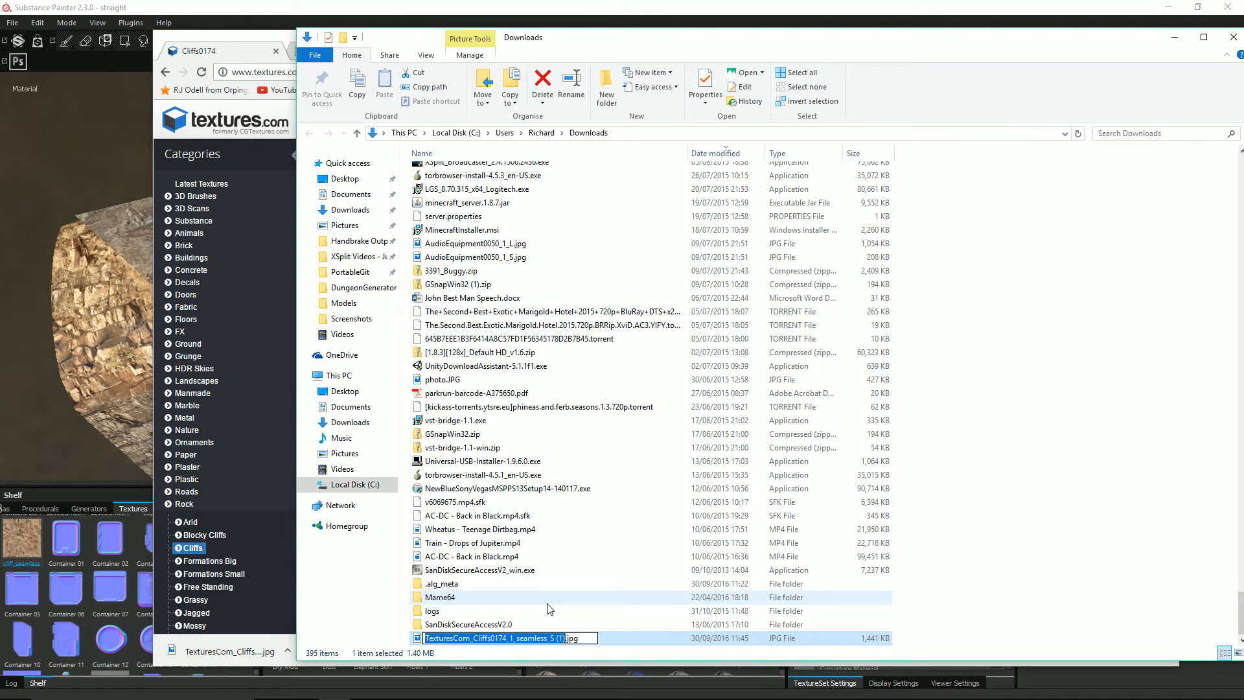
pyautogui.write('roc')
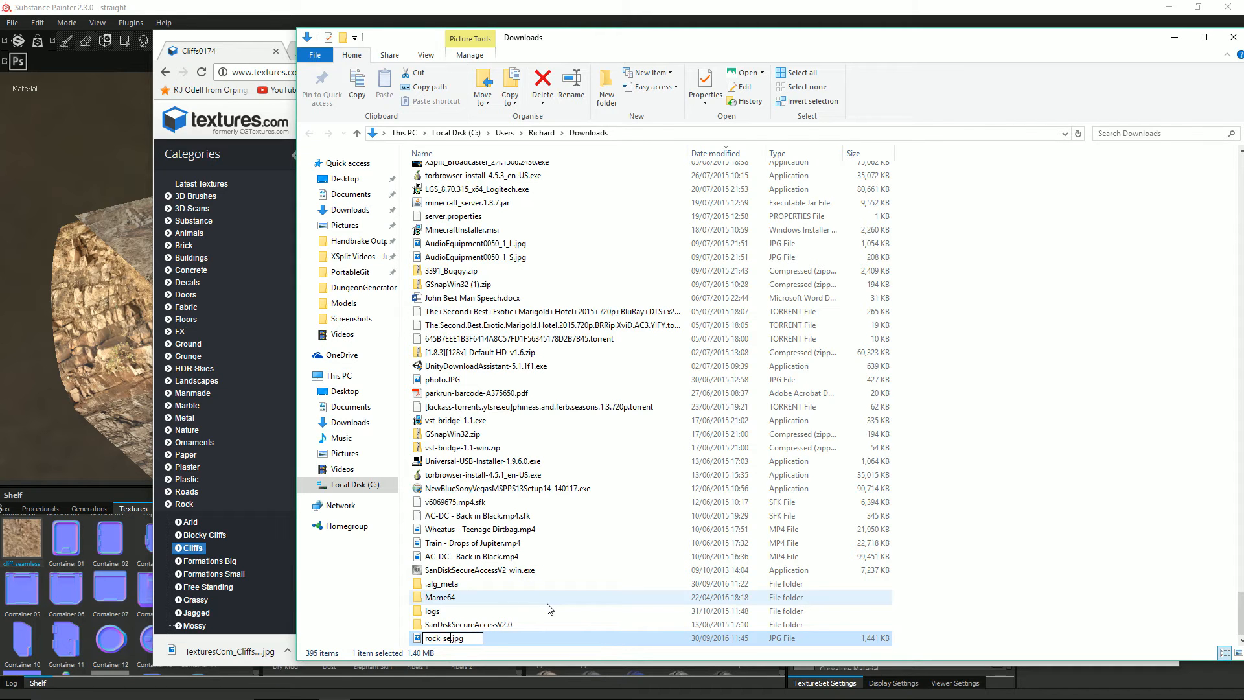
pyautogui.write('k_seamless')
pyautogui.press('Return')
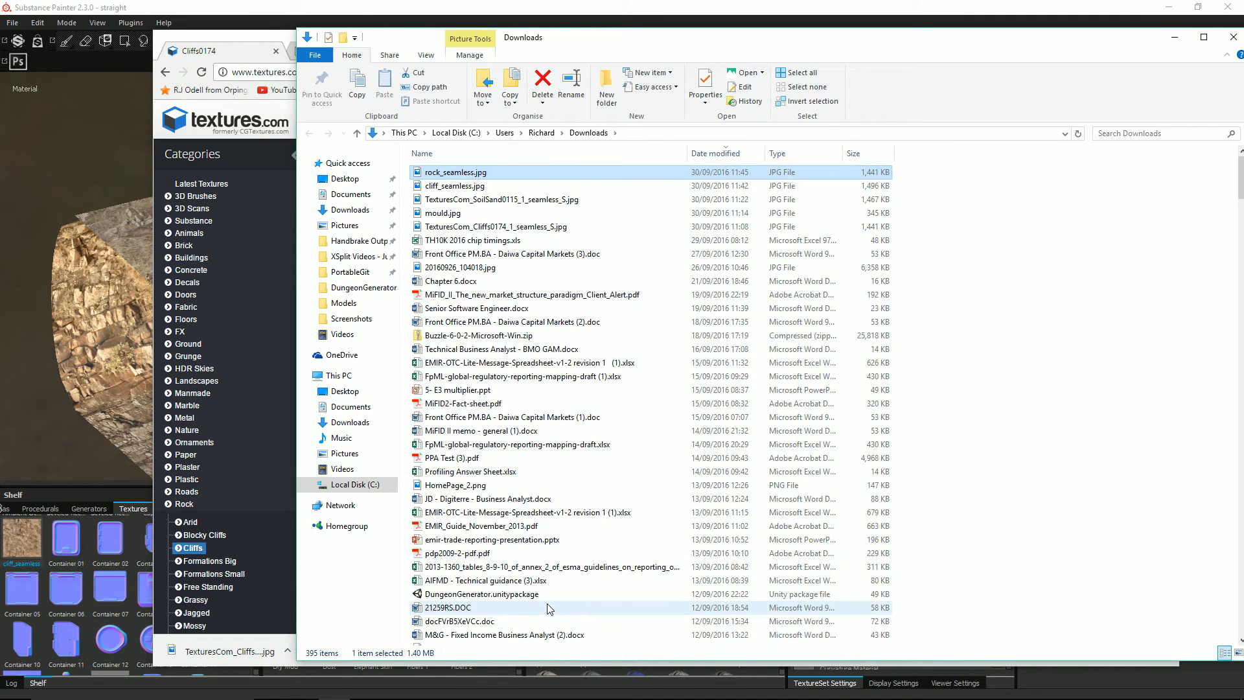
# Import rock_seamless.jpg from the Downloads folder into the Substance Painter shelf and switch back to Substance Painter.
pyautogui.moveTo(445, 175)
pyautogui.mouseDown()
pyautogui.moveTo(36, 579)
pyautogui.moveTo(43, 596)
pyautogui.moveTo(61, 569)
pyautogui.mouseUp()
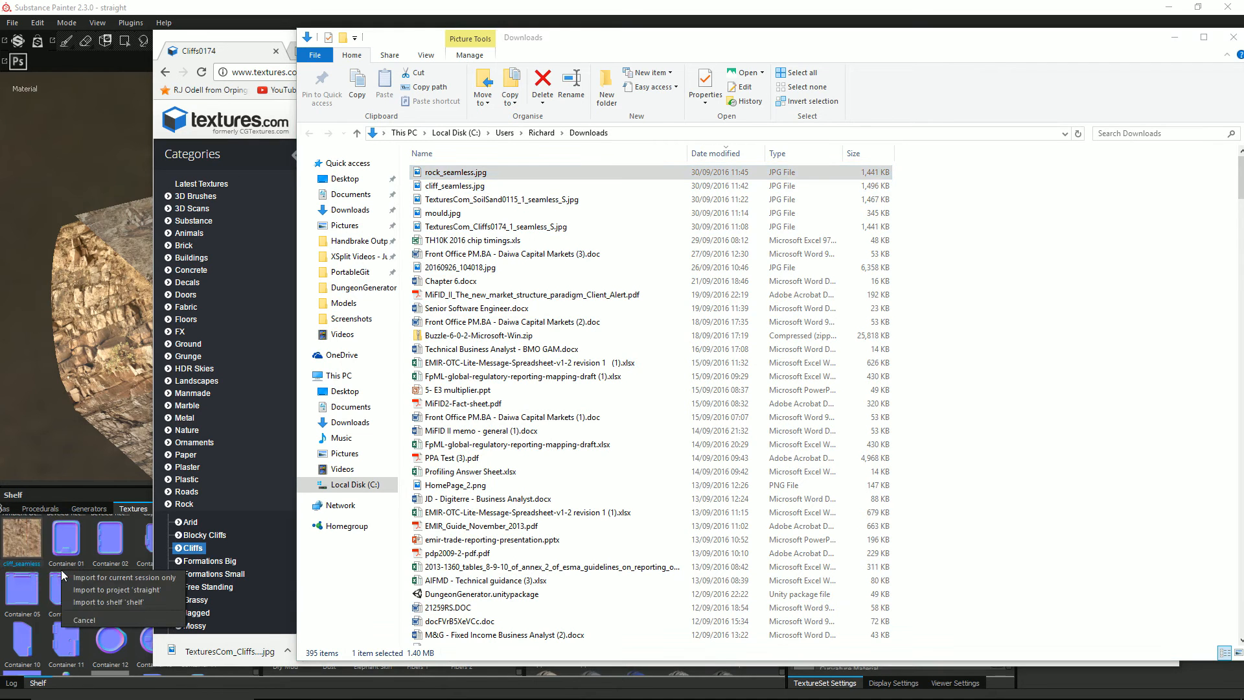
pyautogui.click(83, 600)
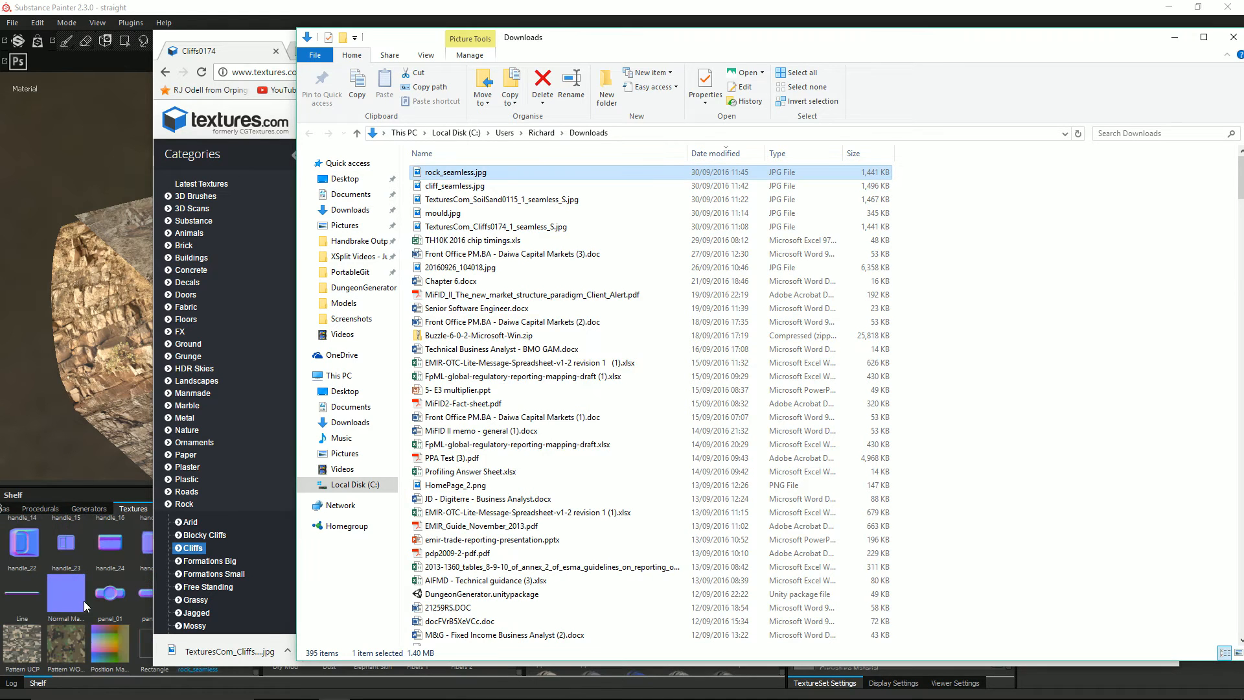
pyautogui.click(384, 6)
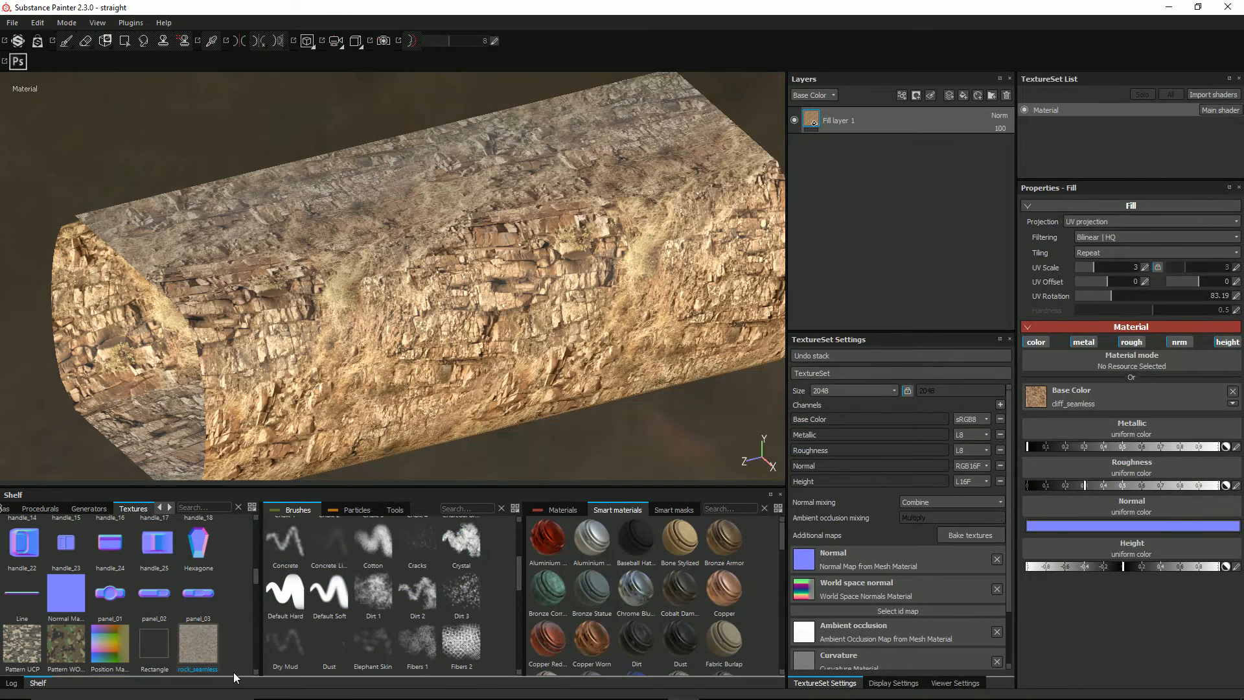
# Replace the fill layer's base color texture with rock_seamless and check it around the tunnel mesh.
pyautogui.click(1082, 400)
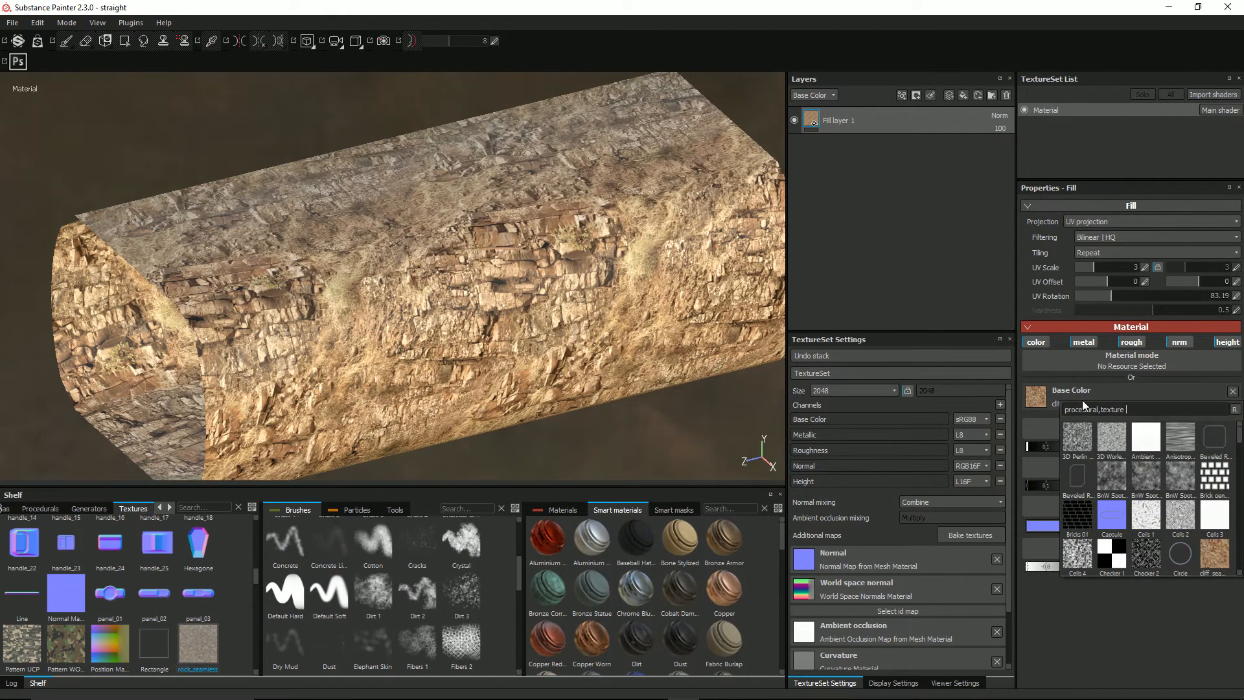
pyautogui.scroll(-10, 1221, 541)
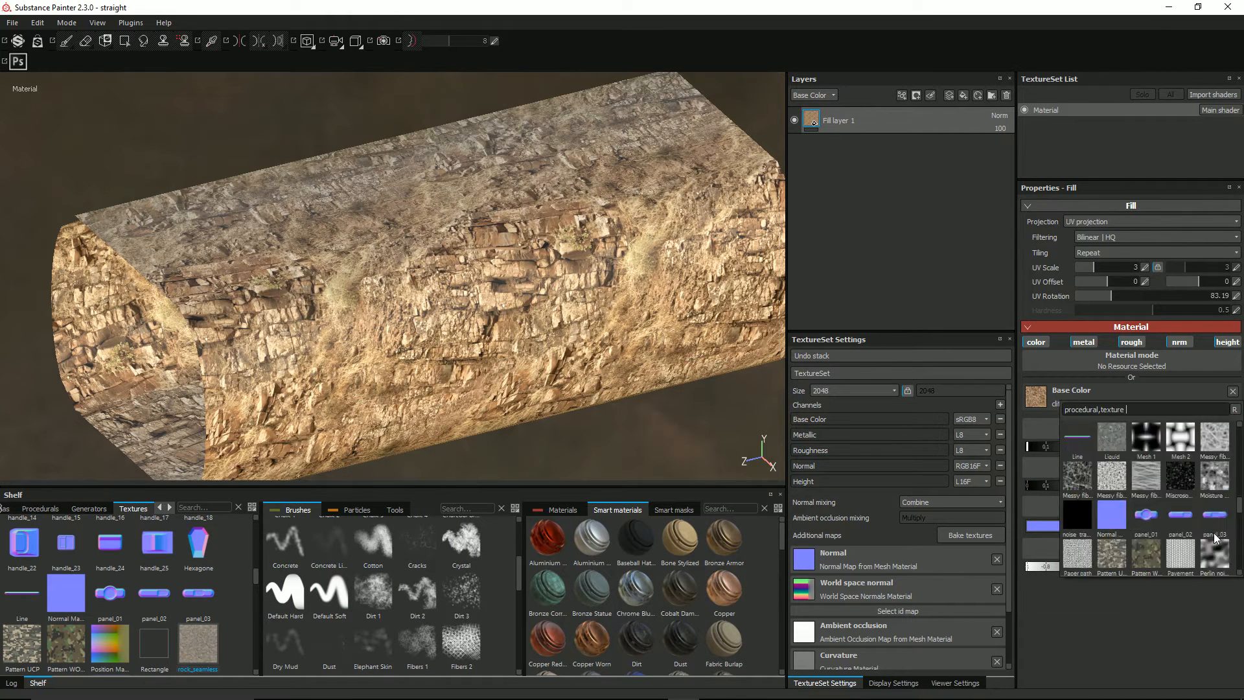
pyautogui.scroll(3, 1209, 531)
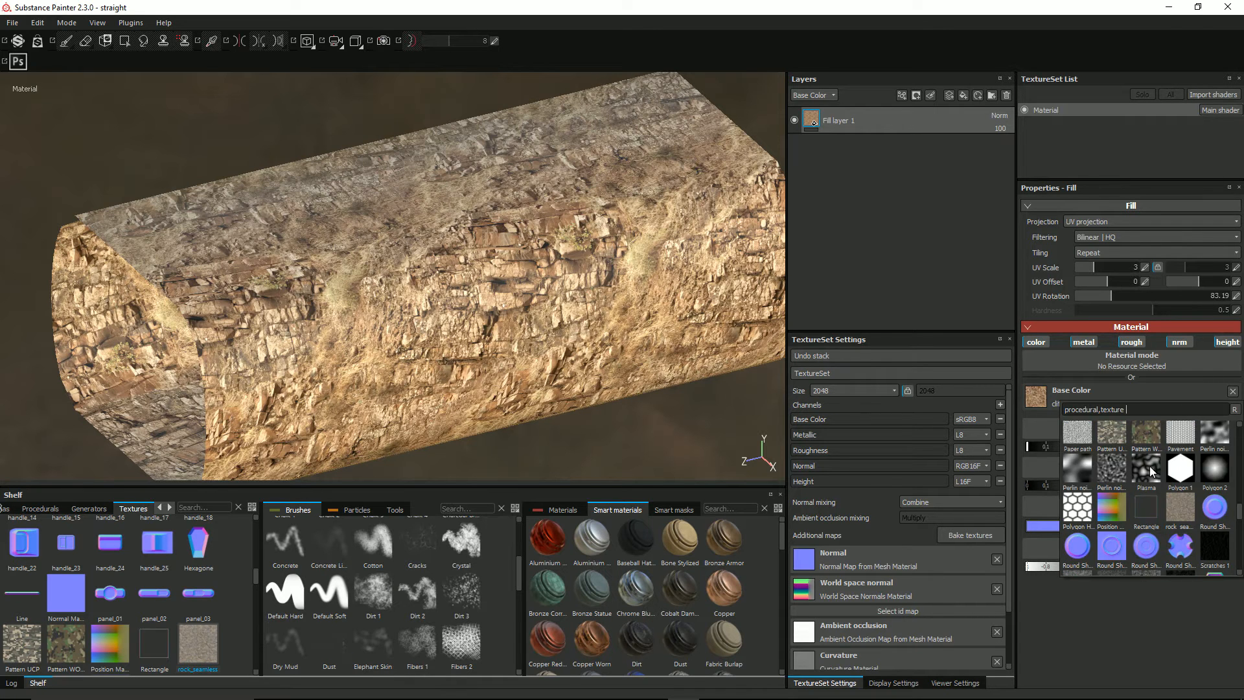
pyautogui.scroll(3, 1150, 466)
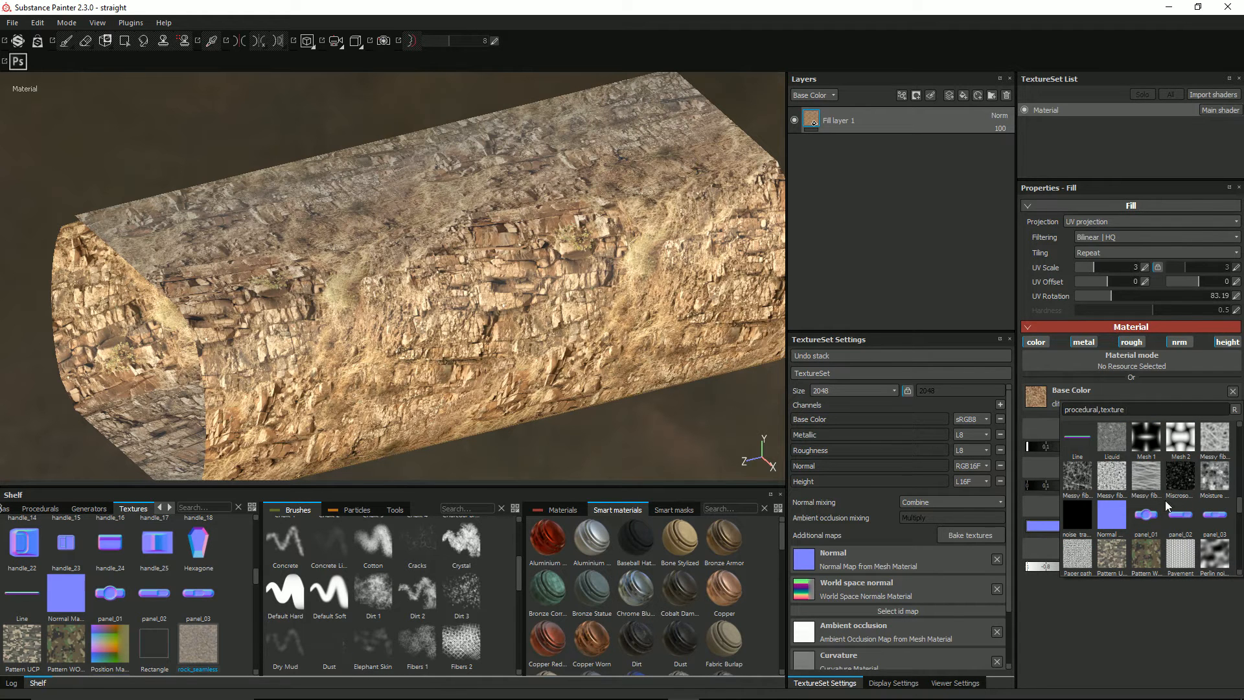
pyautogui.scroll(-3, 1159, 547)
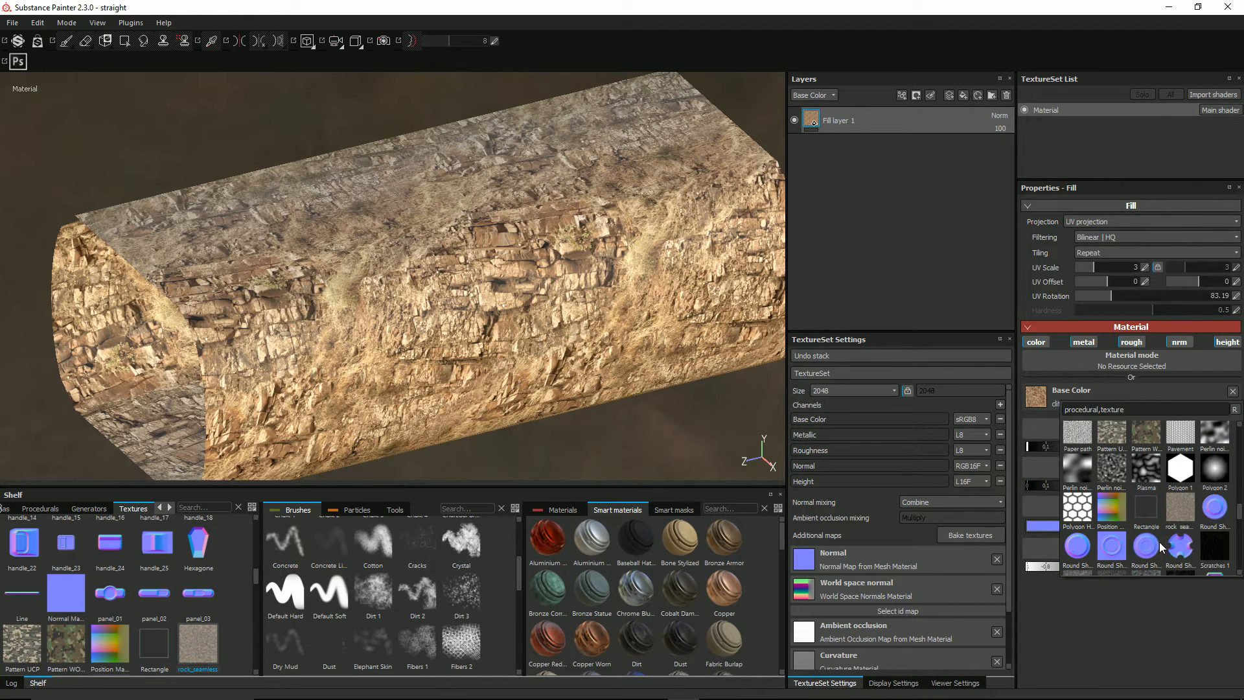
pyautogui.click(1180, 508)
pyautogui.moveTo(387, 293)
pyautogui.keyDown('alt'); pyautogui.mouseDown()
pyautogui.moveTo(416, 300)
pyautogui.moveTo(389, 237)
pyautogui.moveTo(411, 292)
pyautogui.mouseUp(); pyautogui.keyUp('alt')
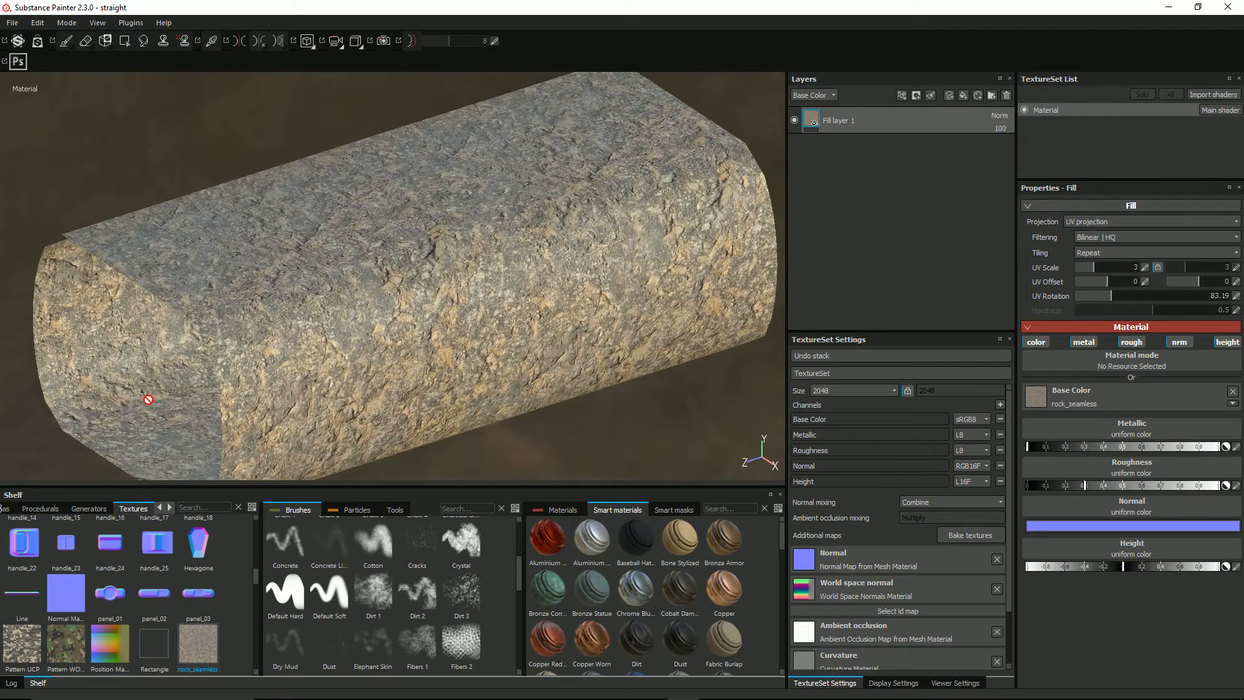
pyautogui.keyDown('alt'); pyautogui.moveTo(441, 334); pyautogui.dragTo(629, 312); pyautogui.keyUp('alt')
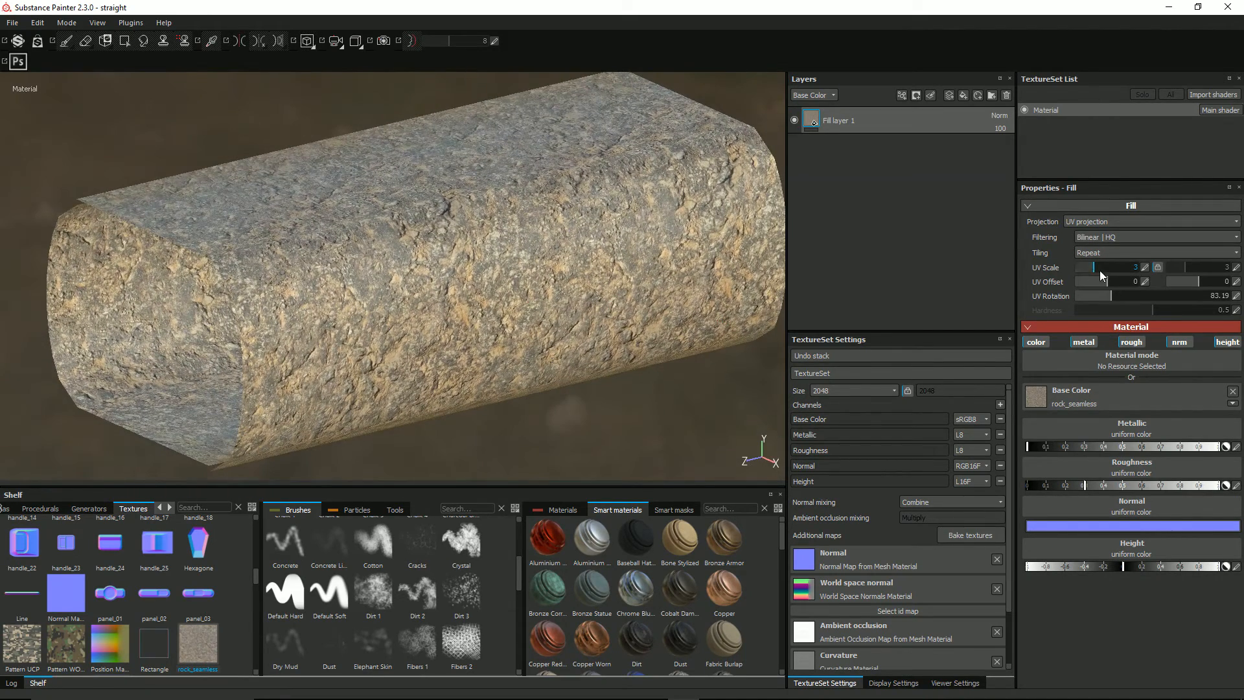
# Set the fill layer's UV scale to 5 and check the tiling along the tunnel's side.
pyautogui.moveTo(1095, 269); pyautogui.dragTo(1096, 274)
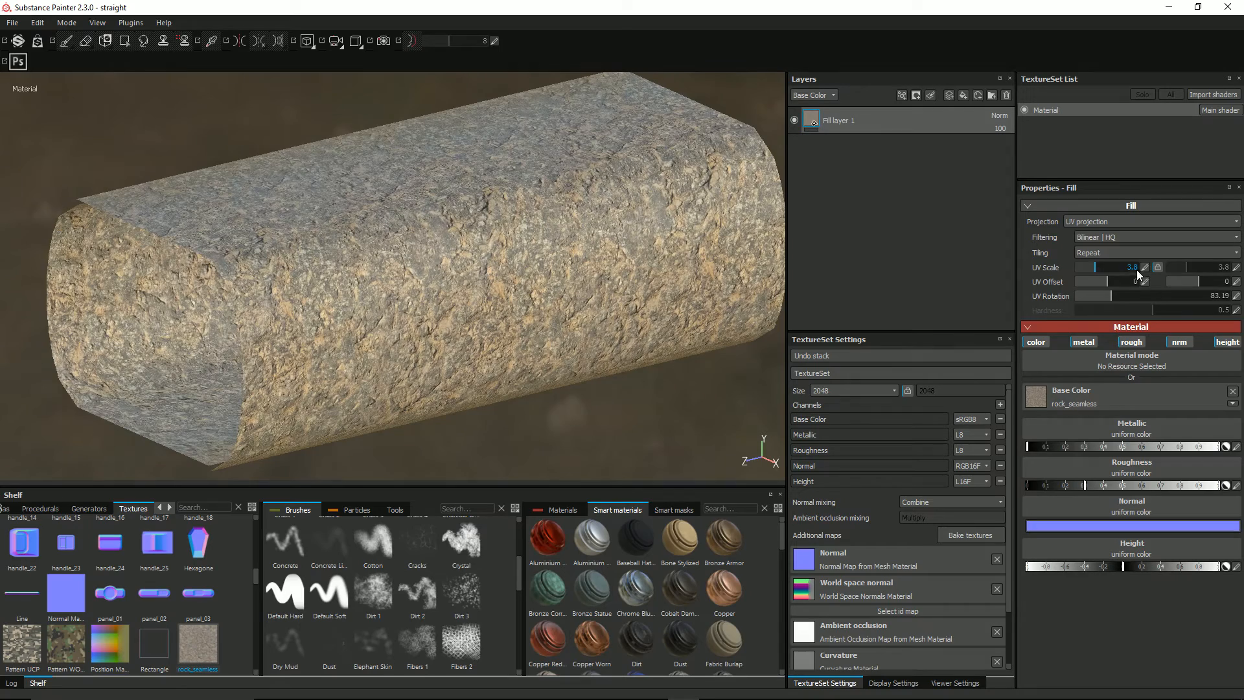
pyautogui.click(1144, 268)
pyautogui.write('5')
pyautogui.press('Return')
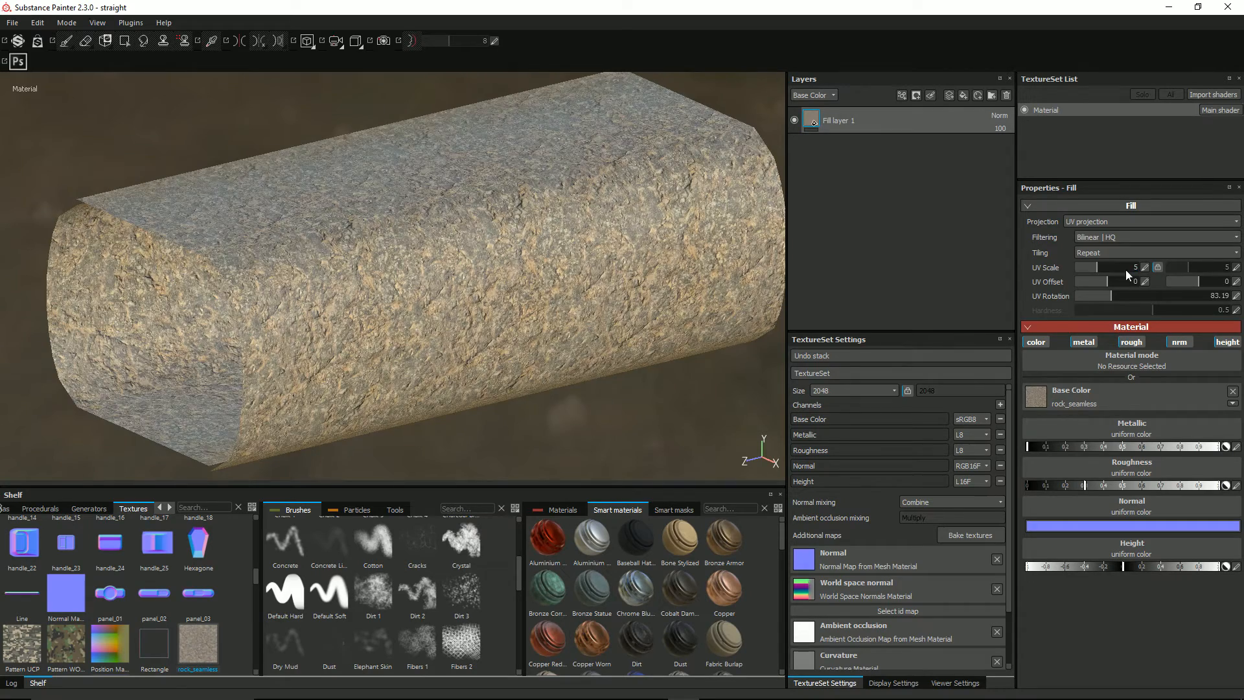
pyautogui.moveTo(198, 334)
pyautogui.keyDown('alt'); pyautogui.mouseDown()
pyautogui.moveTo(451, 315)
pyautogui.moveTo(477, 286)
pyautogui.moveTo(211, 323)
pyautogui.mouseUp(); pyautogui.keyUp('alt')
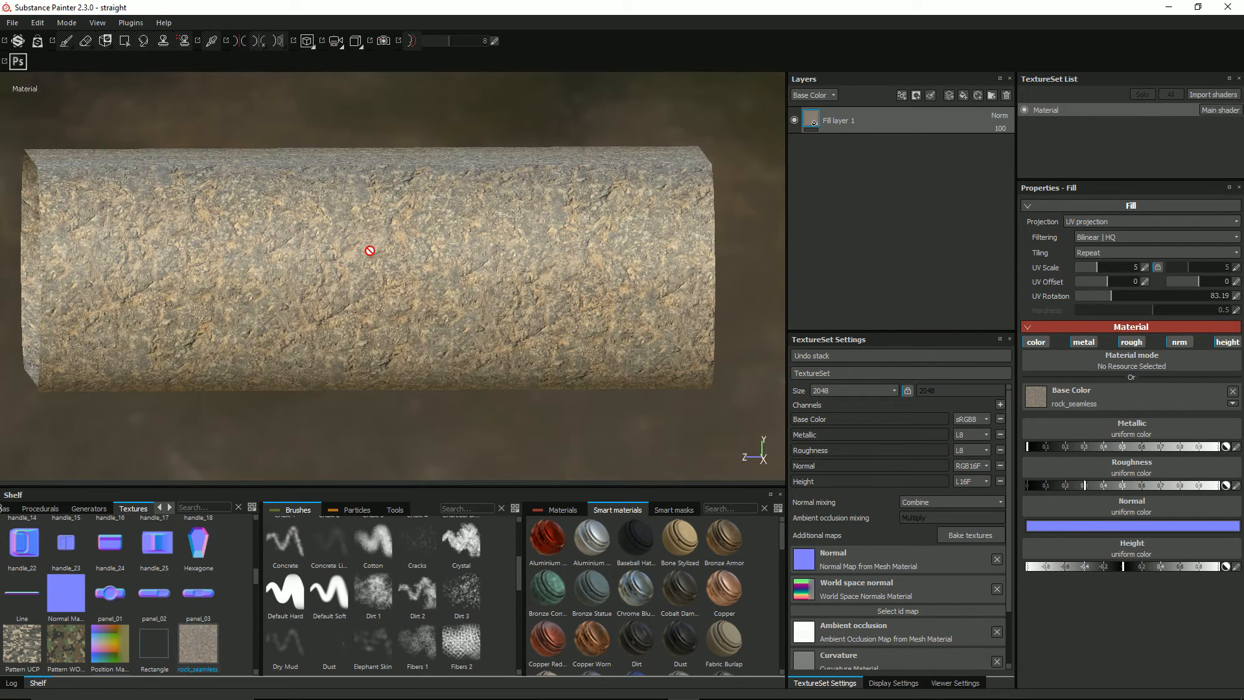
pyautogui.keyDown('alt'); pyautogui.moveTo(348, 326); pyautogui.dragTo(537, 269); pyautogui.keyUp('alt')
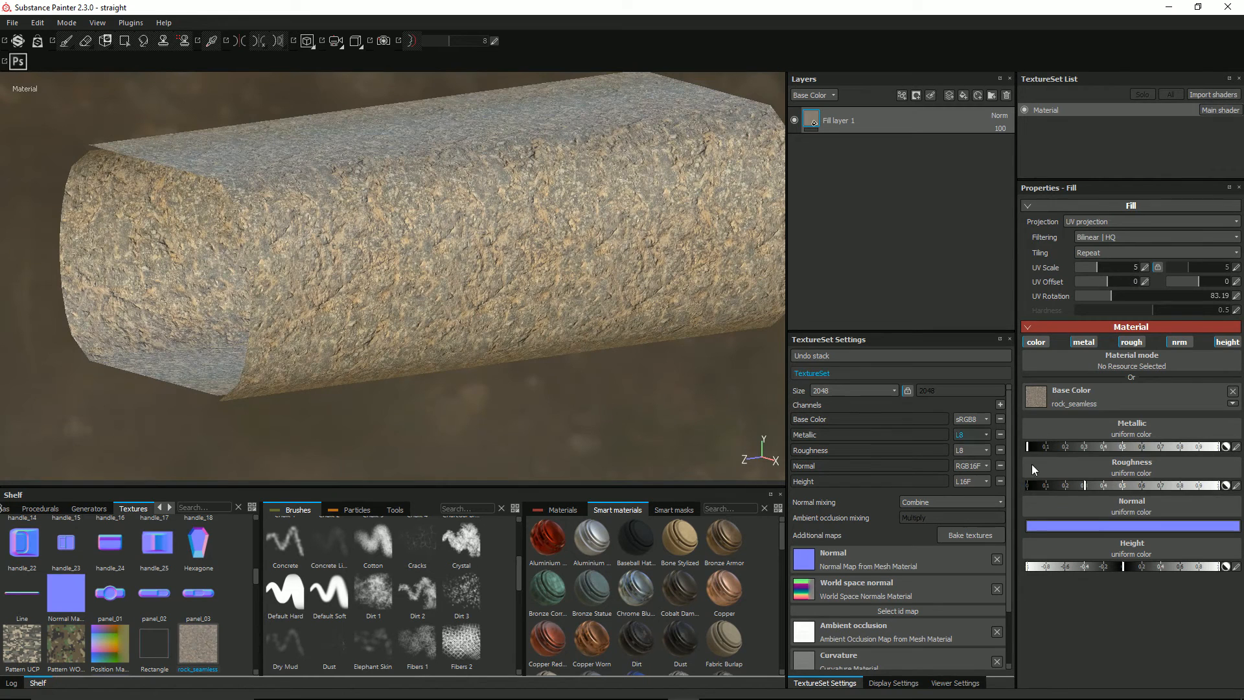
# Turn off the metallic, roughness and normal channels of the fill layer's material.
pyautogui.click(1091, 344)
pyautogui.click(1131, 342)
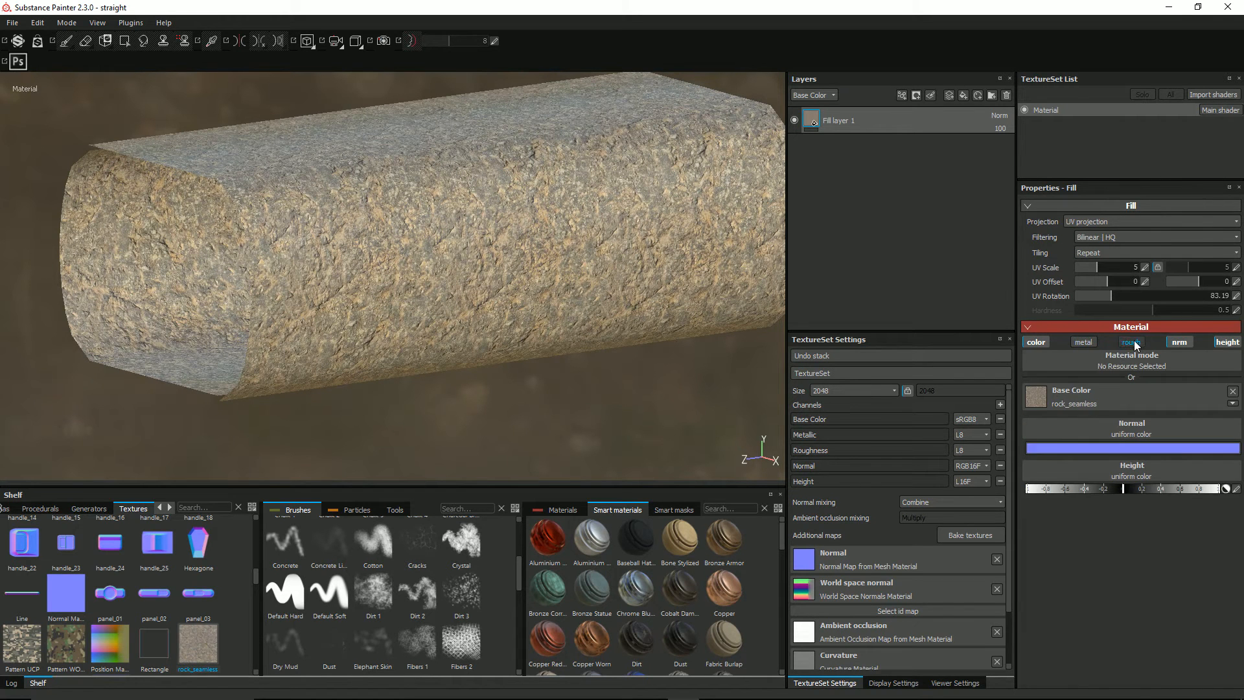
pyautogui.click(1171, 343)
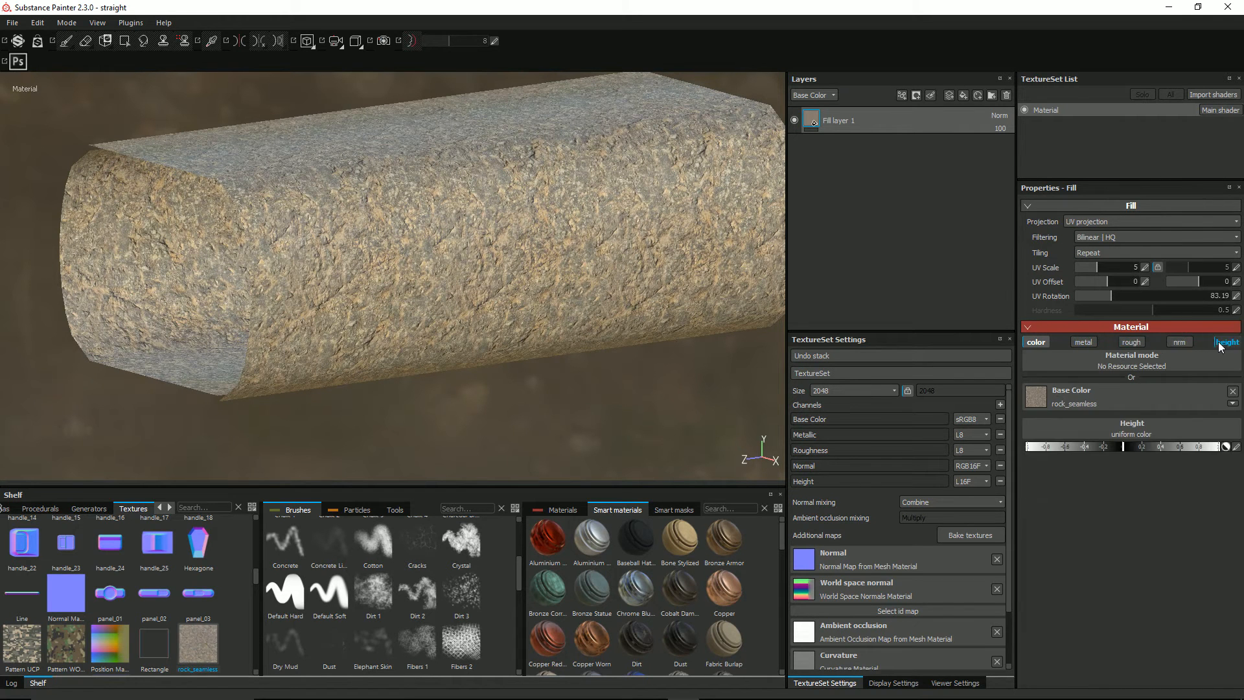
# Assign the rock_seamless texture to the fill layer's height channel and inspect the relief up close.
pyautogui.click(1113, 436)
pyautogui.moveTo(1241, 465); pyautogui.dragTo(1241, 542)
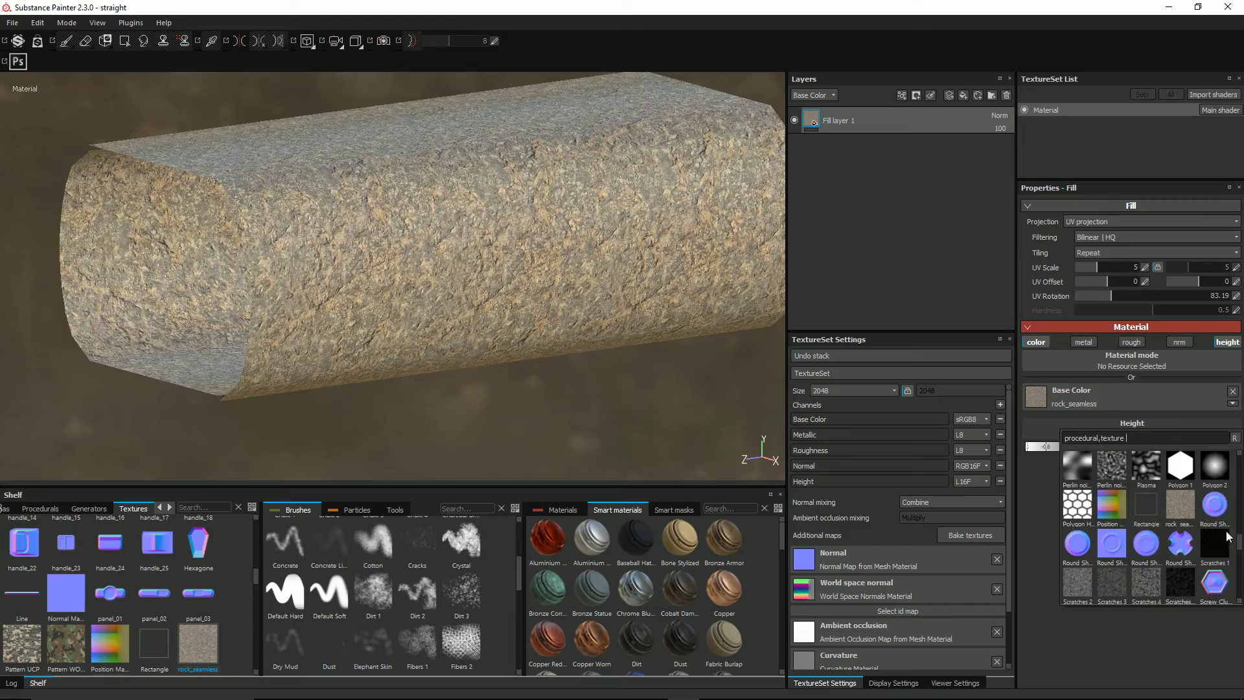
pyautogui.click(1180, 512)
pyautogui.keyDown('alt'); pyautogui.moveTo(402, 277); pyautogui.dragTo(446, 313); pyautogui.keyUp('alt')
pyautogui.scroll(3, 335, 281)
pyautogui.keyDown('alt'); pyautogui.moveTo(333, 280); pyautogui.dragTo(679, 119); pyautogui.keyUp('alt')
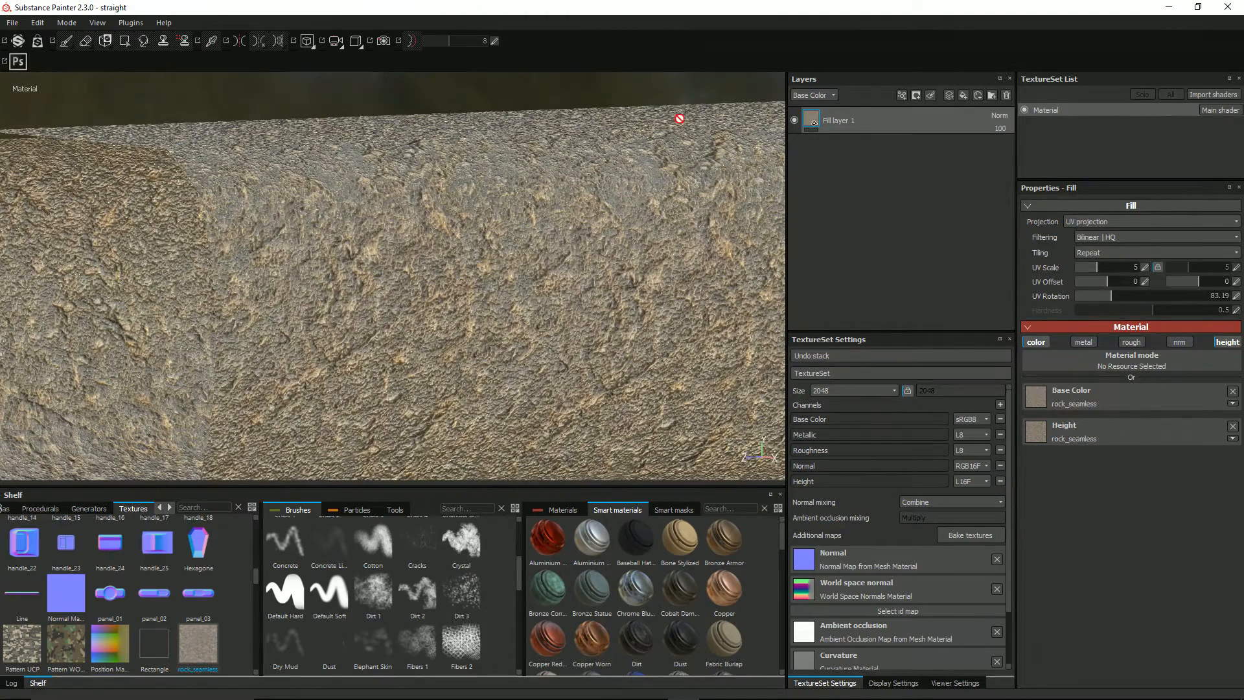
# Rename the fill layer as Base.
pyautogui.click(845, 124)
pyautogui.doubleClick(844, 123)
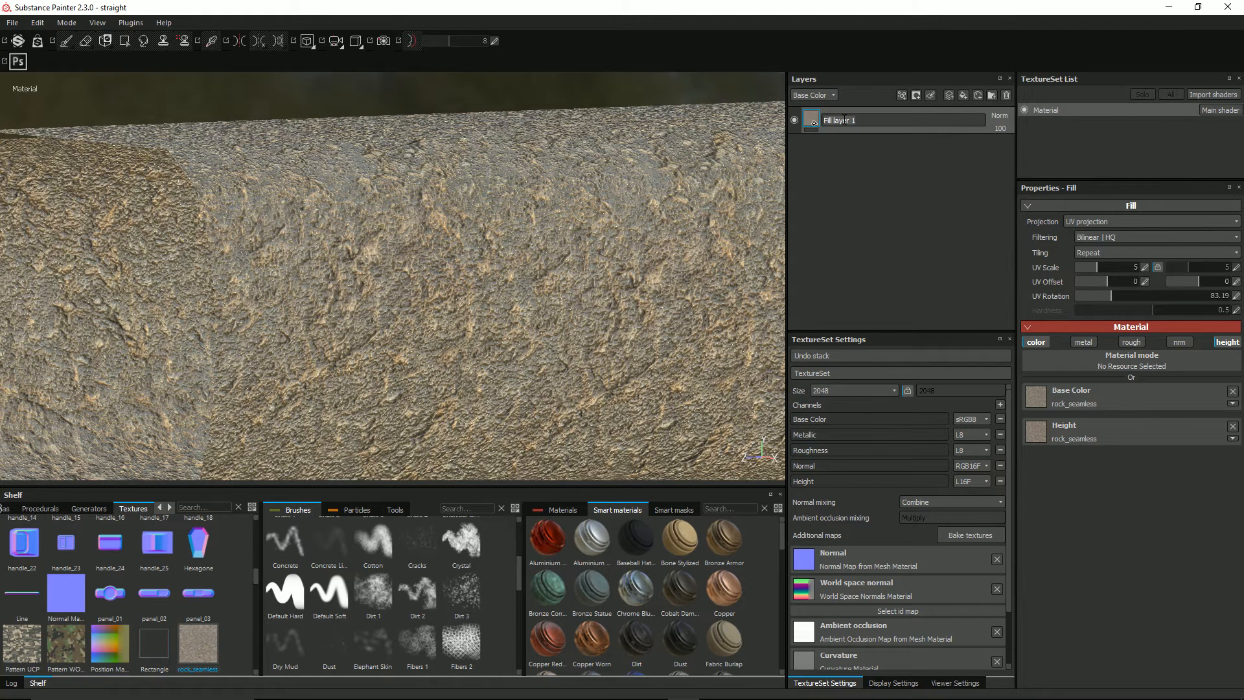
pyautogui.write('Base')
pyautogui.press('Return')
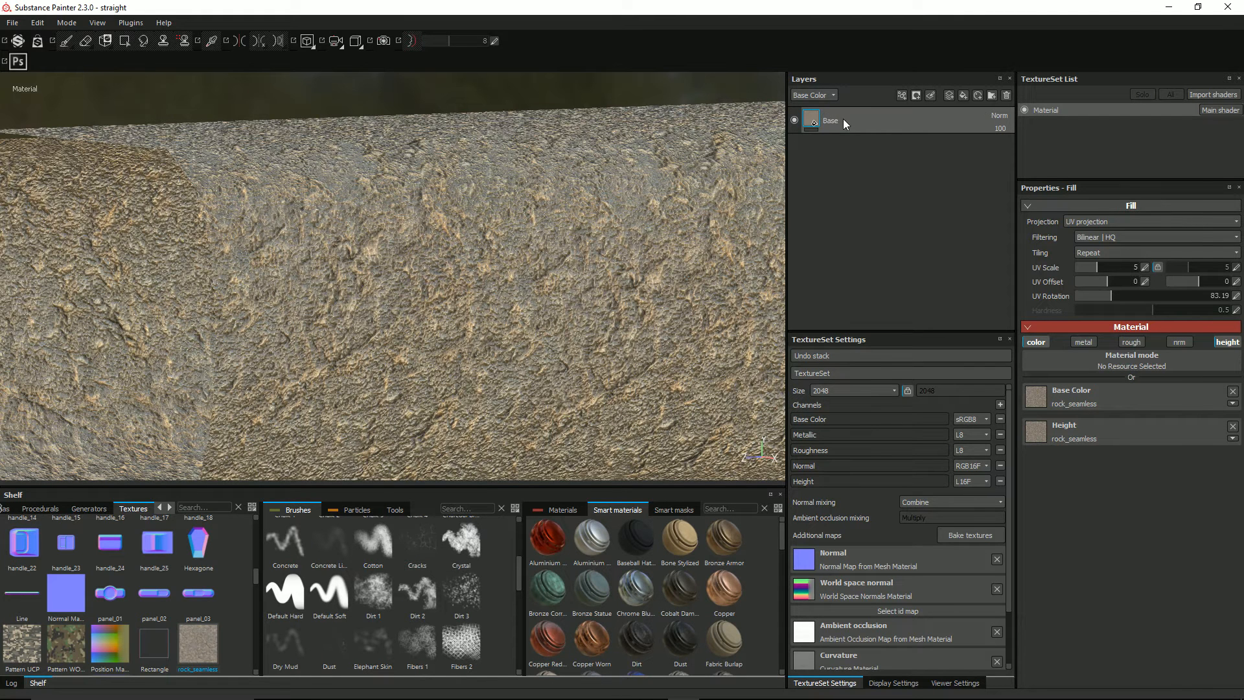
# Show the layer stack's Height channel and reduce the Base layer's height opacity to 20.
pyautogui.click(811, 96)
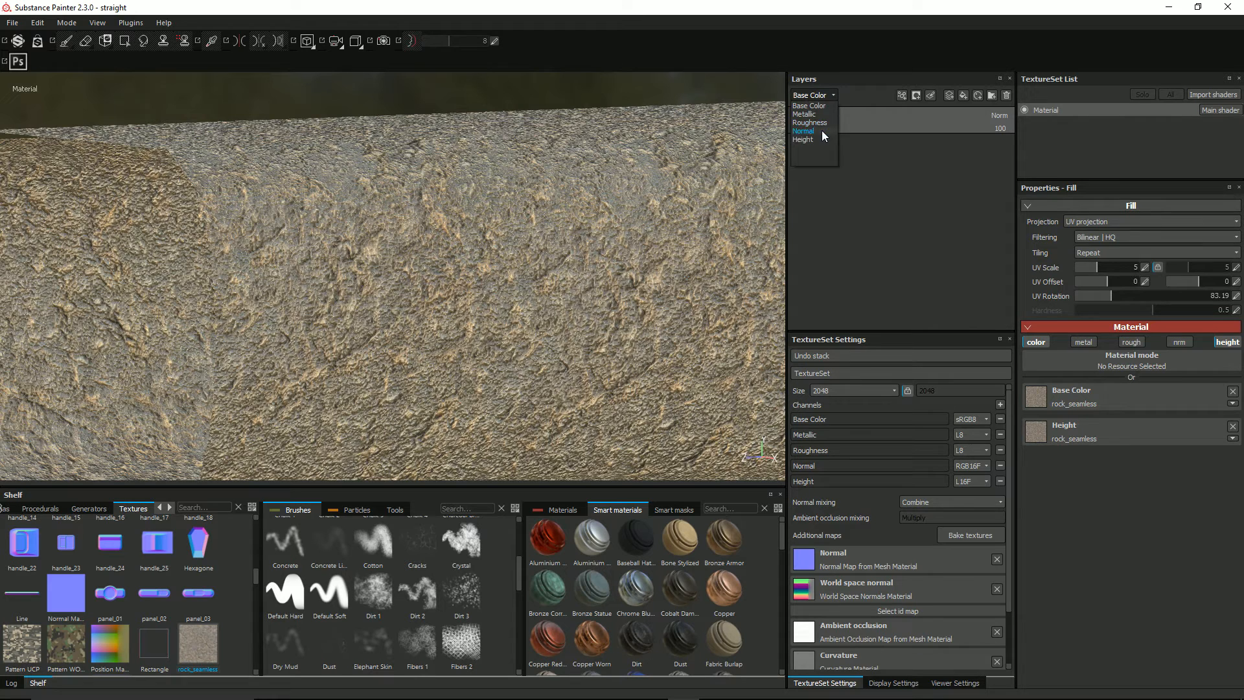
pyautogui.click(822, 140)
pyautogui.click(1000, 129)
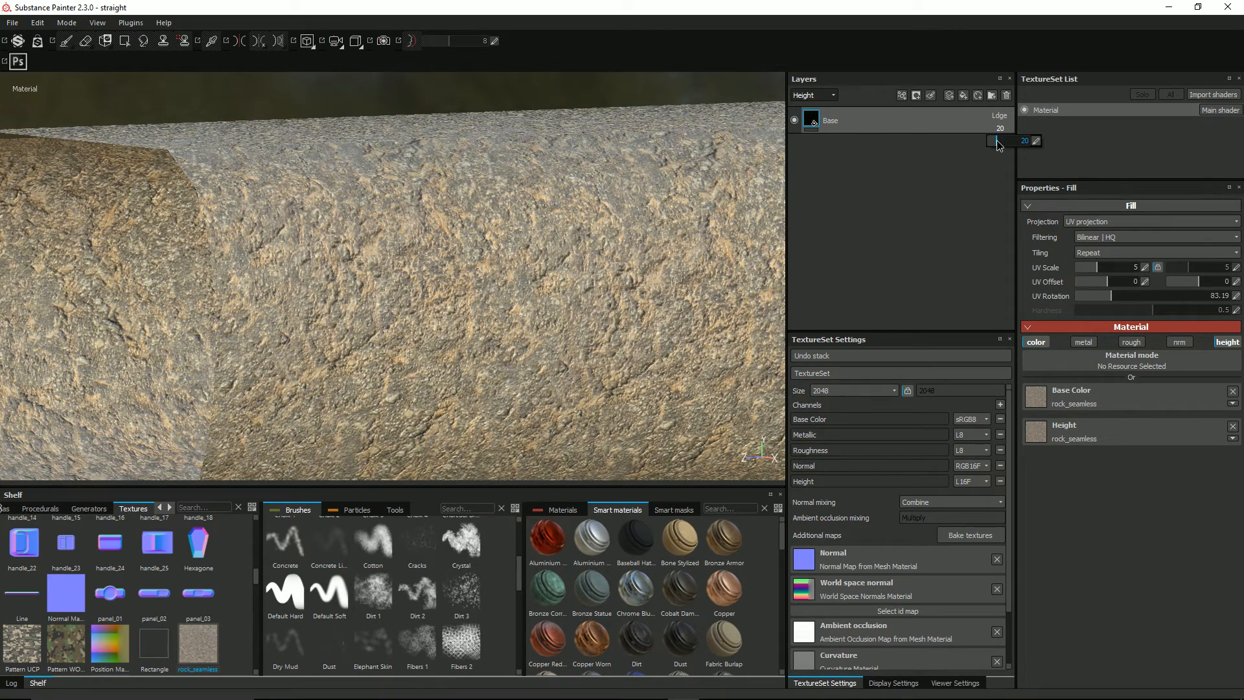
pyautogui.click(878, 242)
pyautogui.keyDown('alt'); pyautogui.moveTo(327, 302); pyautogui.dragTo(149, 337); pyautogui.keyUp('alt')
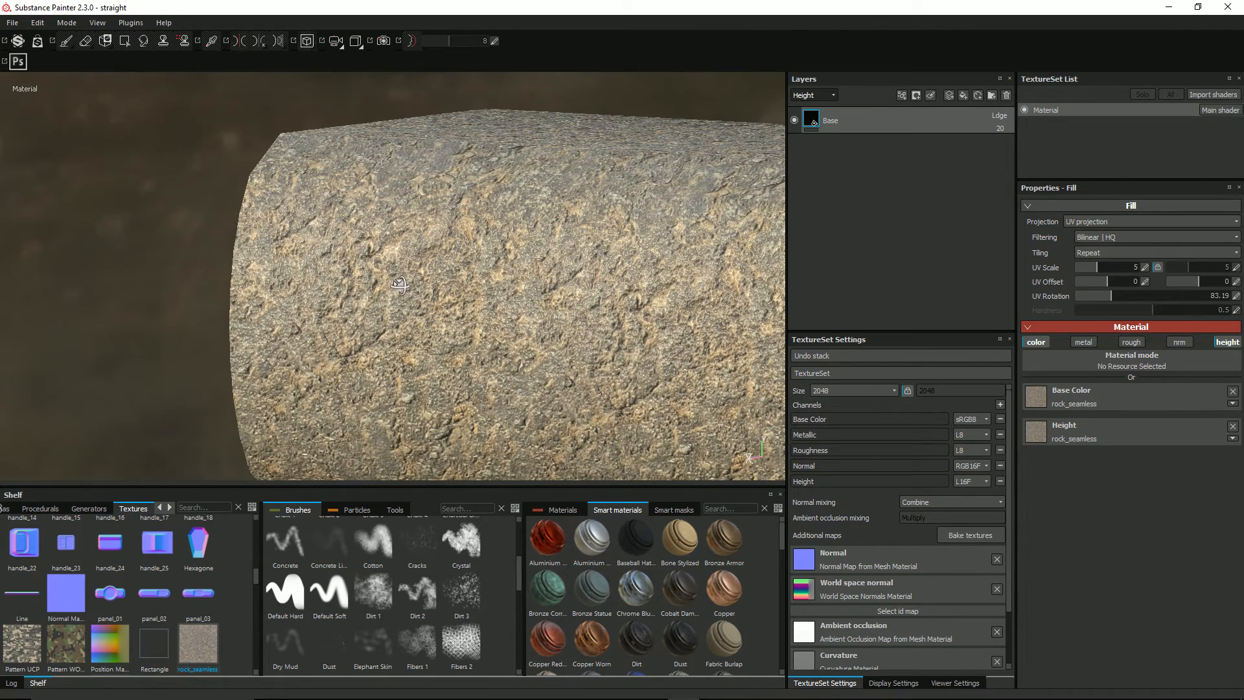
# Turn the Base layer's metallic and roughness channels back on and set metallic to about 0.7 and roughness to about 0.5.
pyautogui.click(1084, 342)
pyautogui.click(1127, 342)
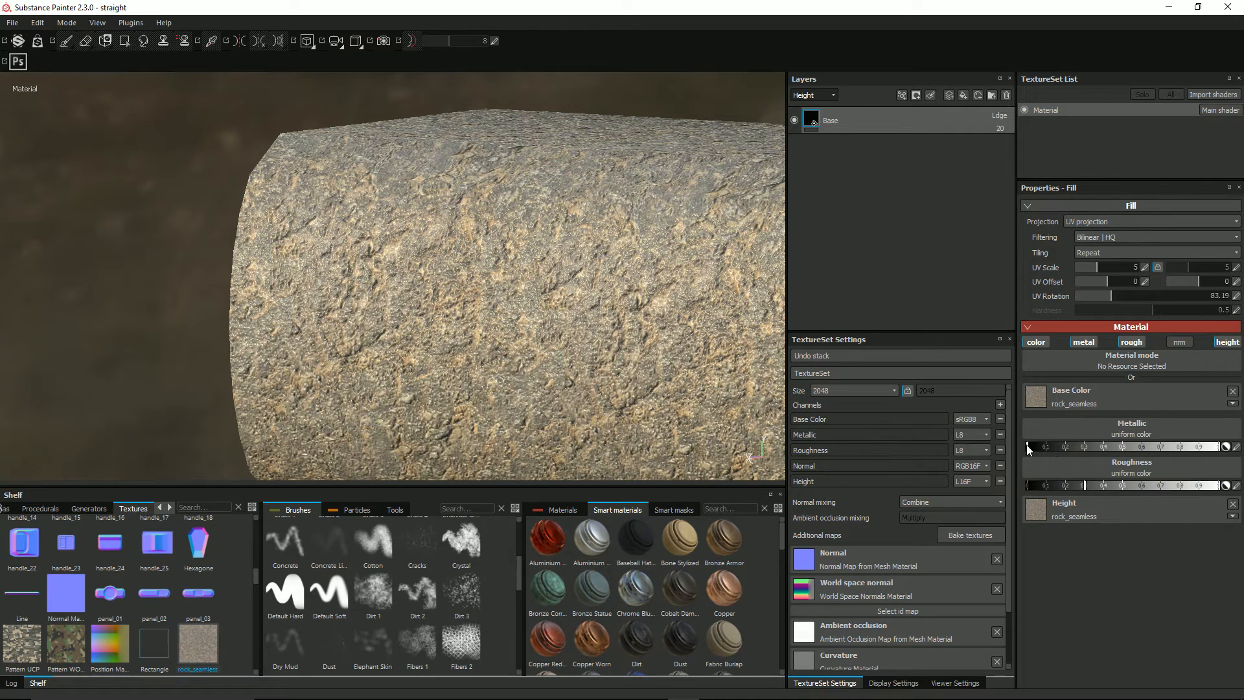
pyautogui.moveTo(1034, 448); pyautogui.dragTo(1159, 444)
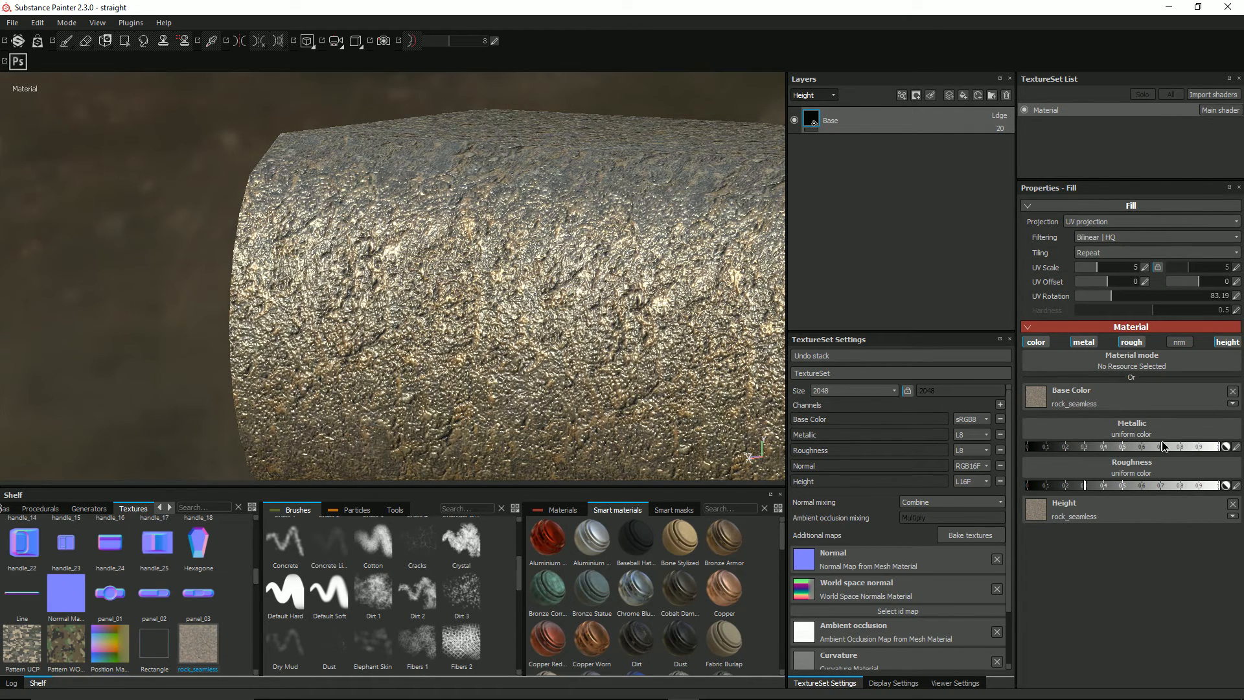
pyautogui.moveTo(1084, 486); pyautogui.dragTo(1138, 489)
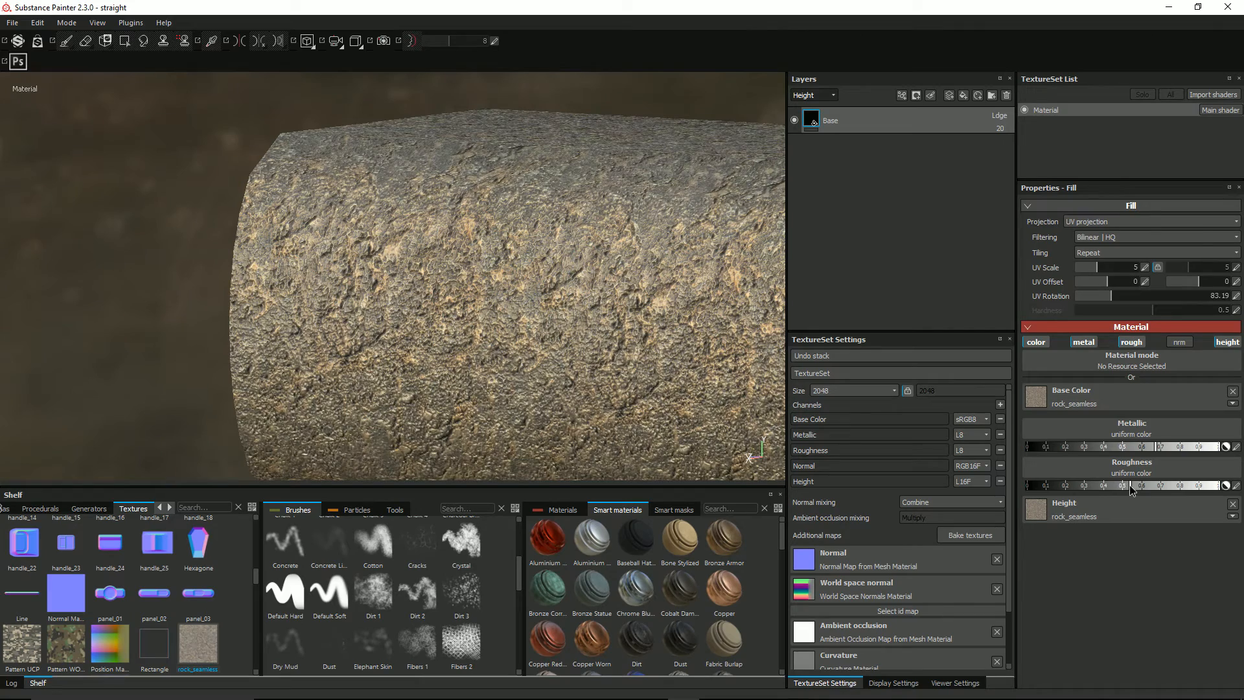
pyautogui.keyDown('alt'); pyautogui.moveTo(334, 237); pyautogui.dragTo(486, 283); pyautogui.keyUp('alt')
pyautogui.scroll(-2, 357, 276)
# Switch to Chrome and search textures.com for "mould", looking through the results for a suitable texture.
pyautogui.hotkey('alt', 'Tab')
pyautogui.hotkey('alt', 'Tab')
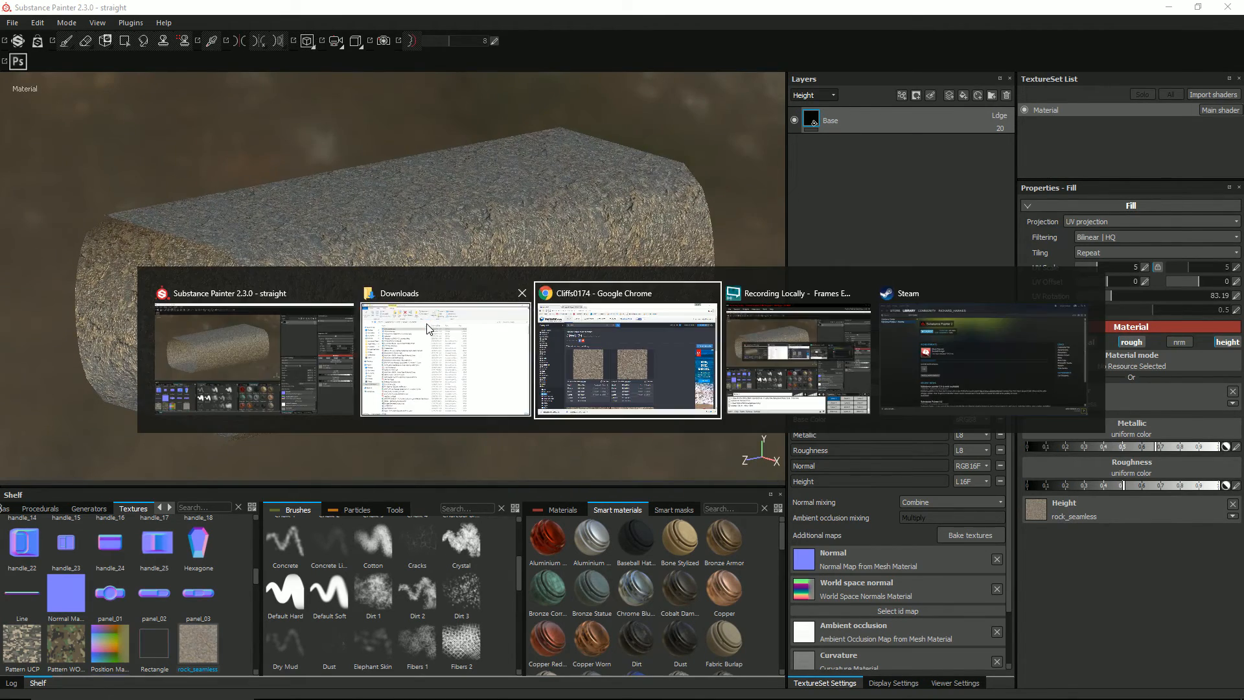
pyautogui.click(417, 73)
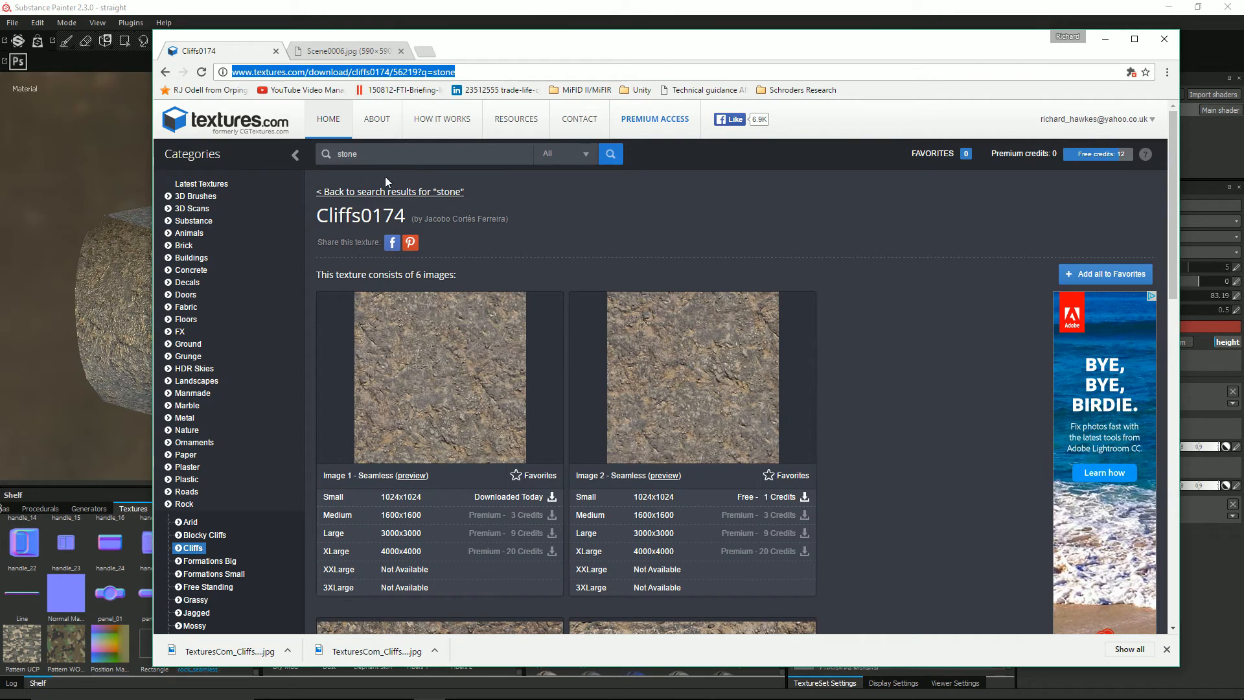
pyautogui.click(366, 157)
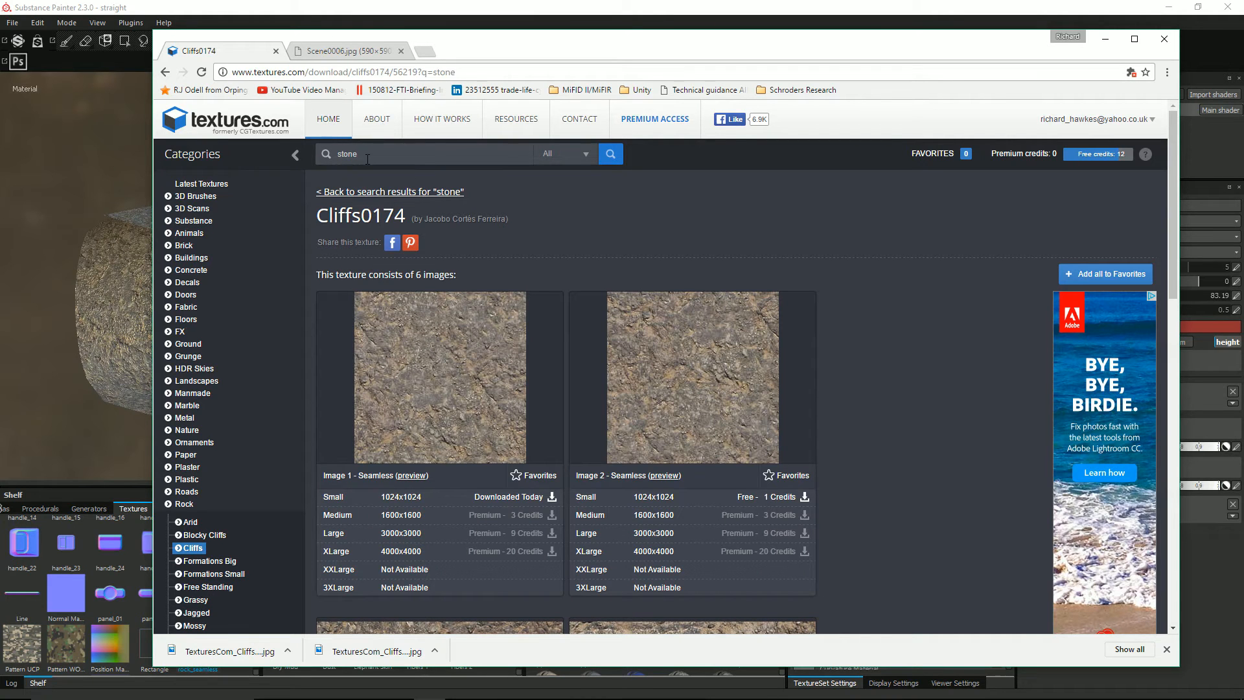
pyautogui.press('BackSpace')
pyautogui.press('BackSpace')
pyautogui.write('mould')
pyautogui.press('Return')
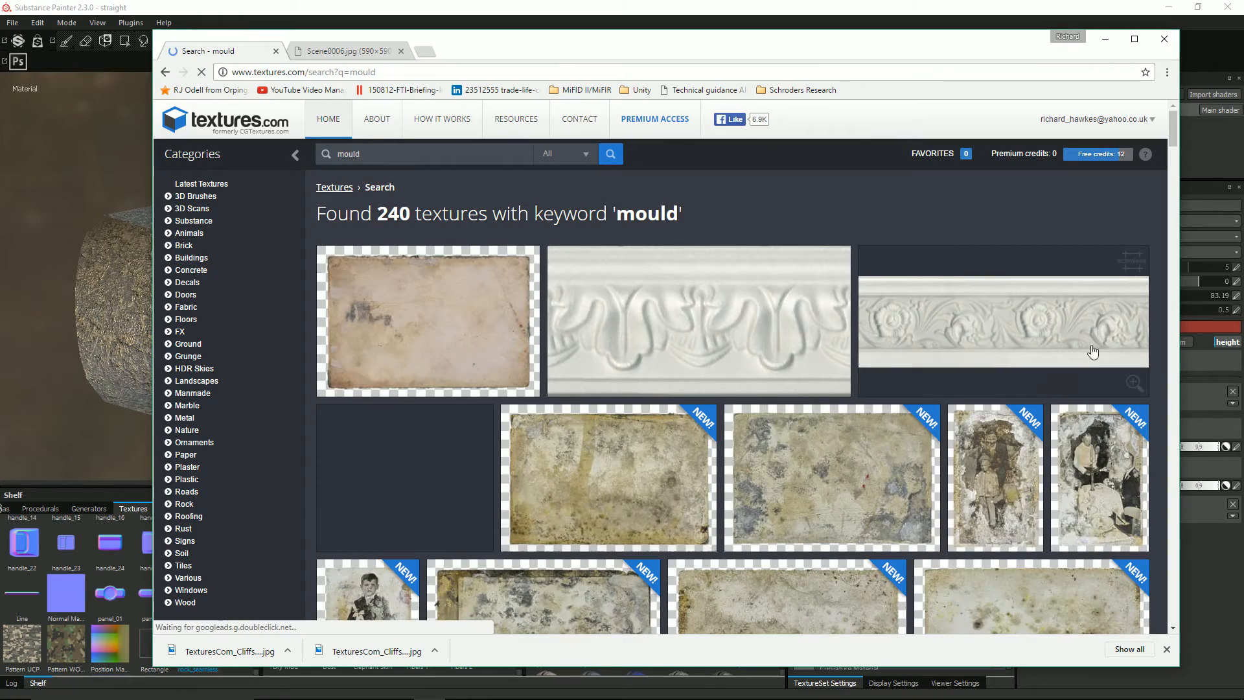
pyautogui.moveTo(1173, 130); pyautogui.dragTo(1243, 518)
# Search Google Images for "mould" and refine the query to "mould seamless".
pyautogui.click(467, 72)
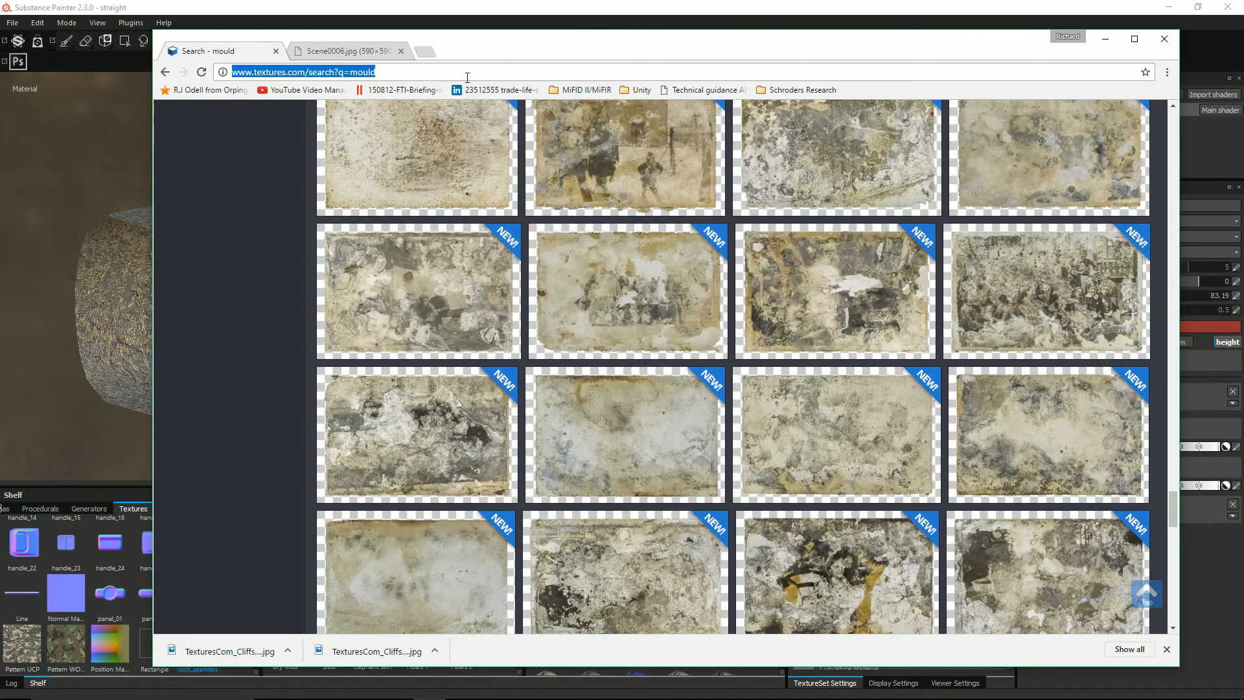
pyautogui.write('mould')
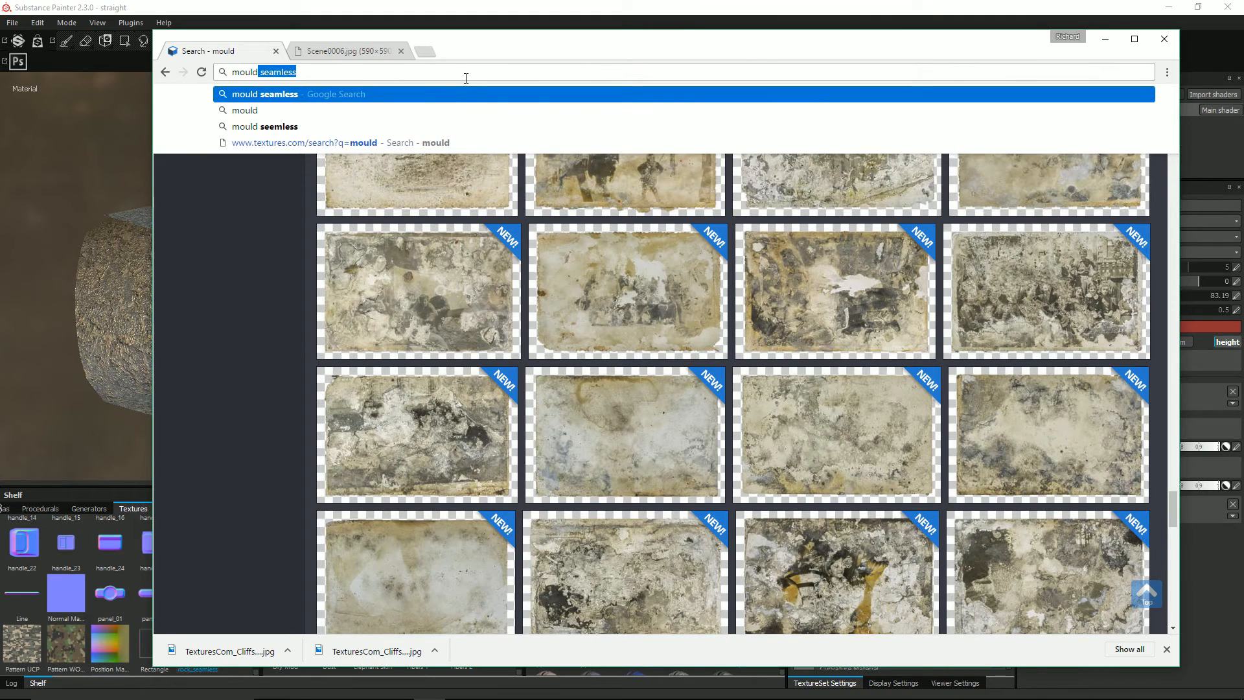
pyautogui.press('Delete')
pyautogui.press('Return')
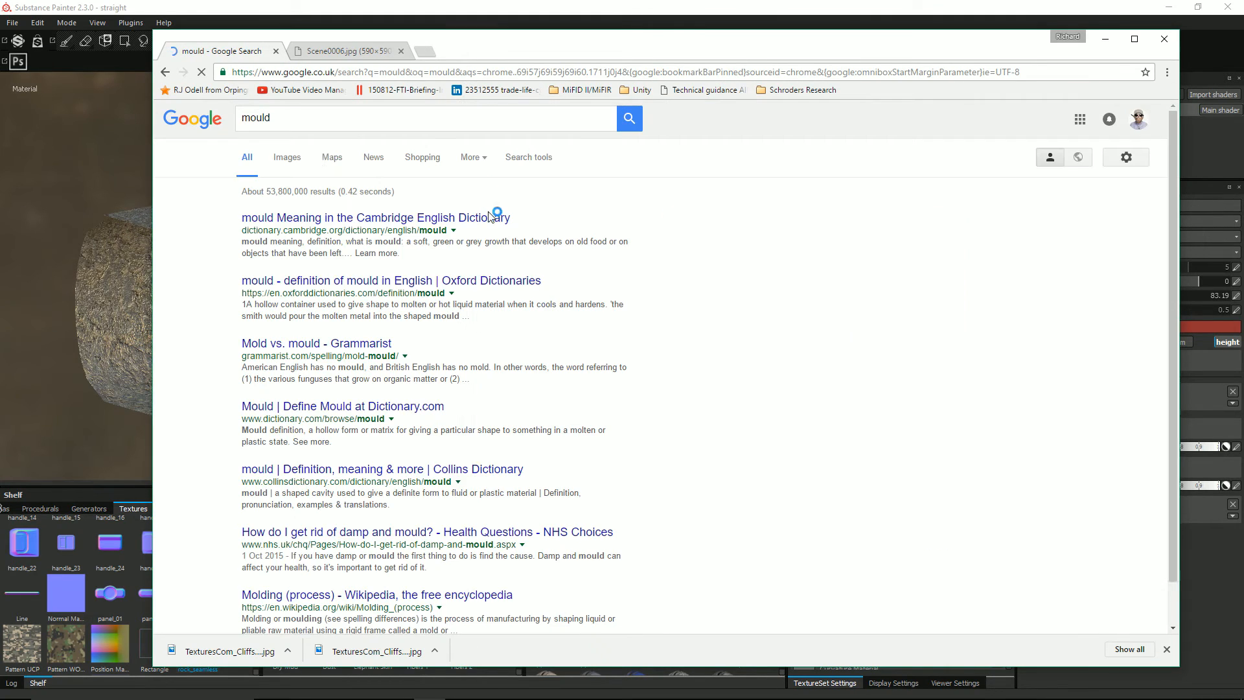
pyautogui.click(289, 160)
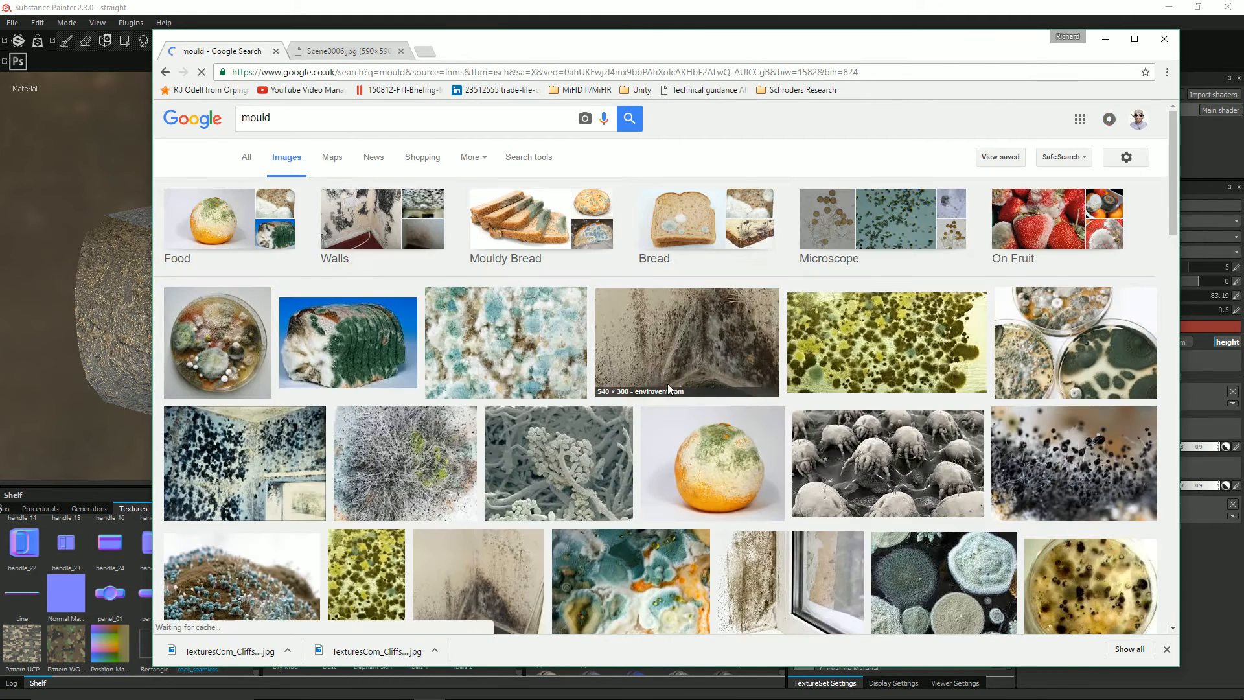
pyautogui.click(288, 118)
pyautogui.write('seam')
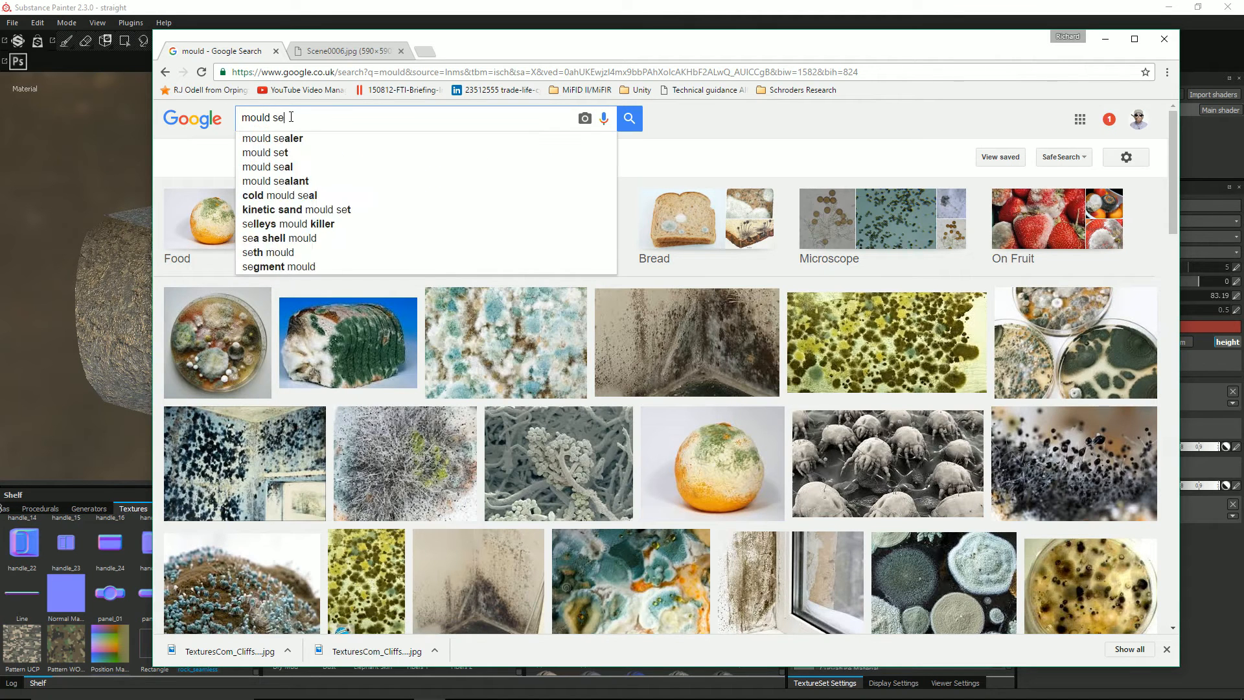
pyautogui.press('Return')
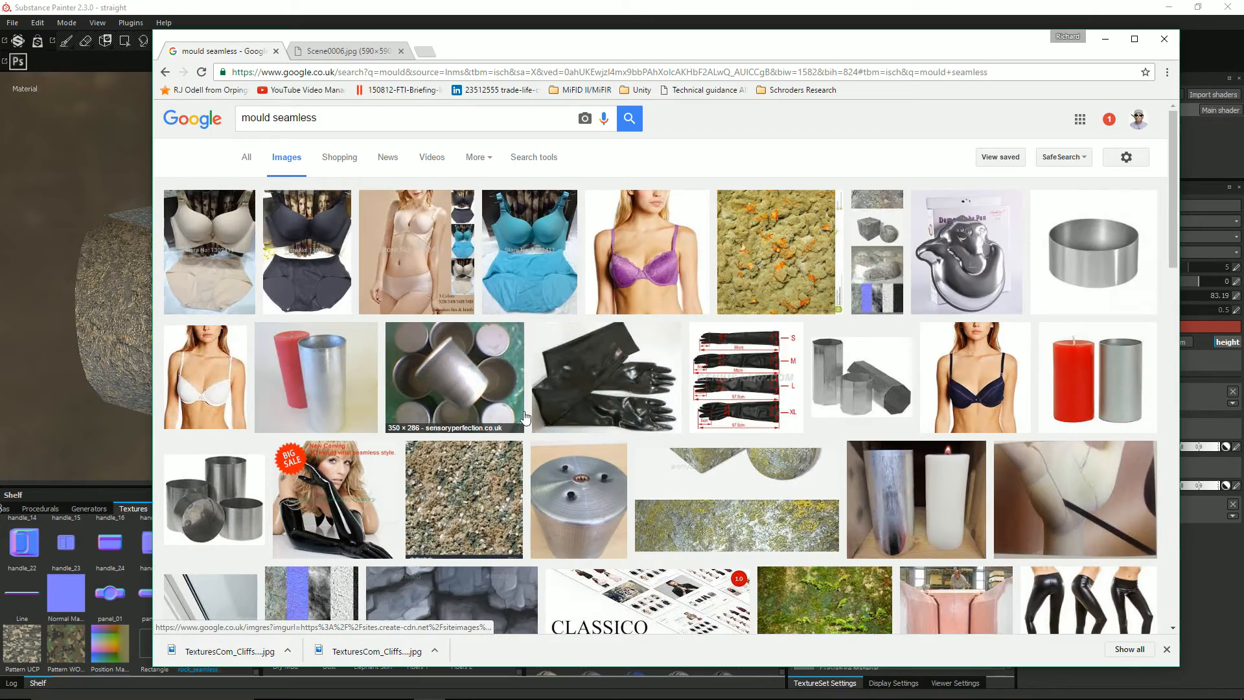
# Look through the "mould seamless" image results for a usable mouldy rock texture.
pyautogui.scroll(-4, 525, 418)
pyautogui.scroll(-7, 525, 418)
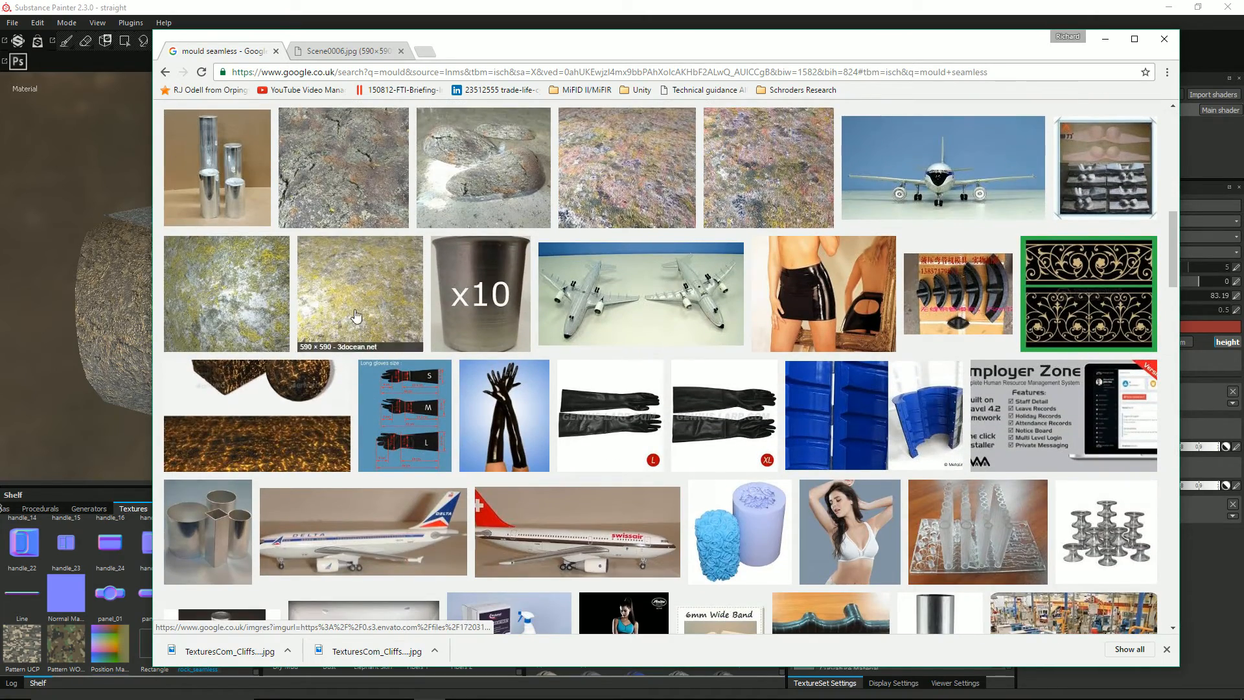
pyautogui.scroll(-3, 253, 298)
pyautogui.scroll(4, 443, 347)
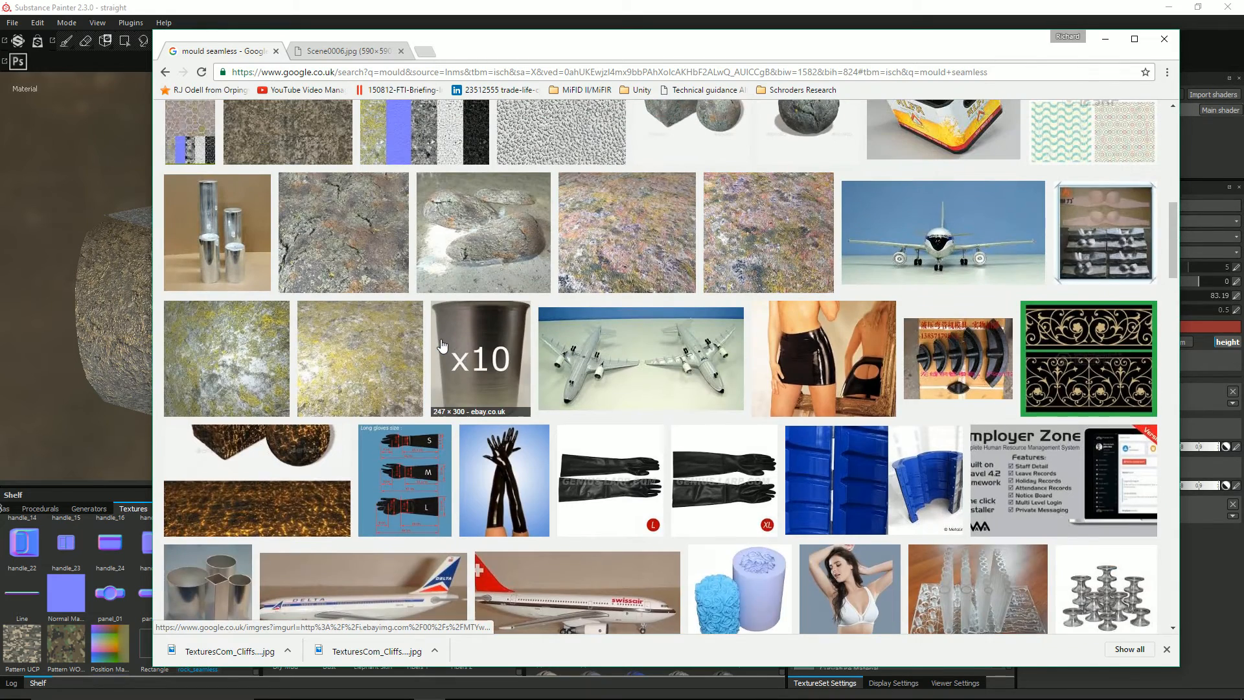
pyautogui.scroll(3, 442, 347)
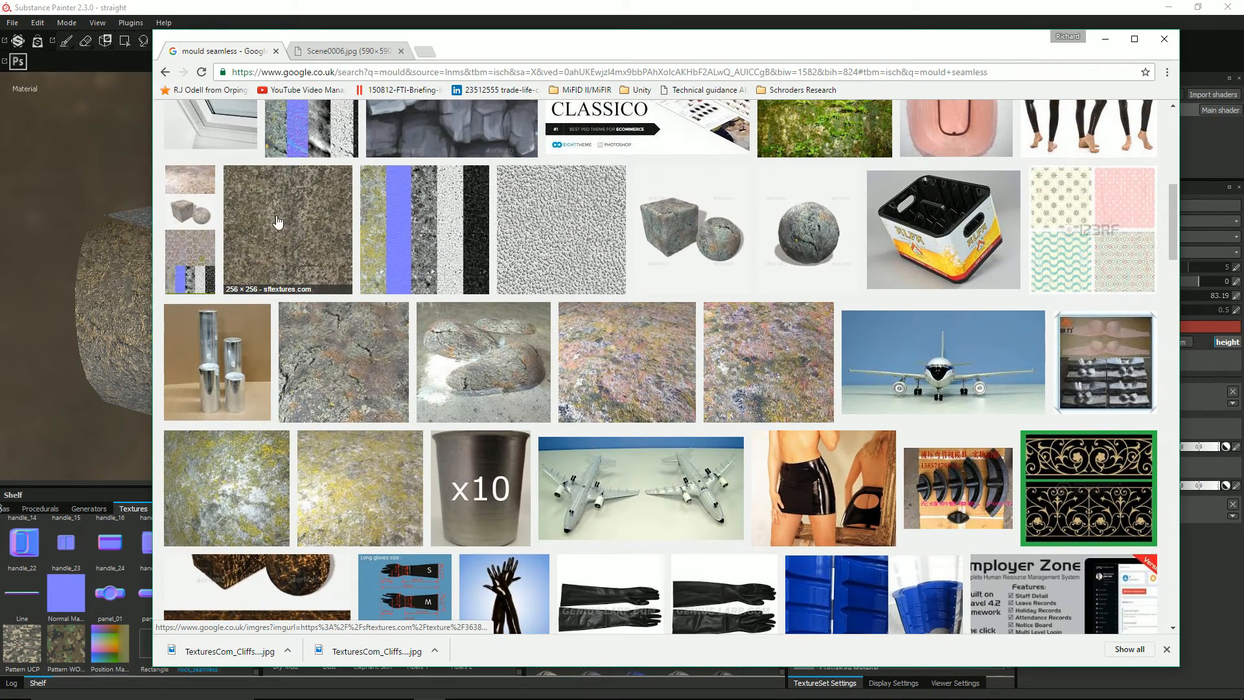
pyautogui.scroll(-5, 357, 247)
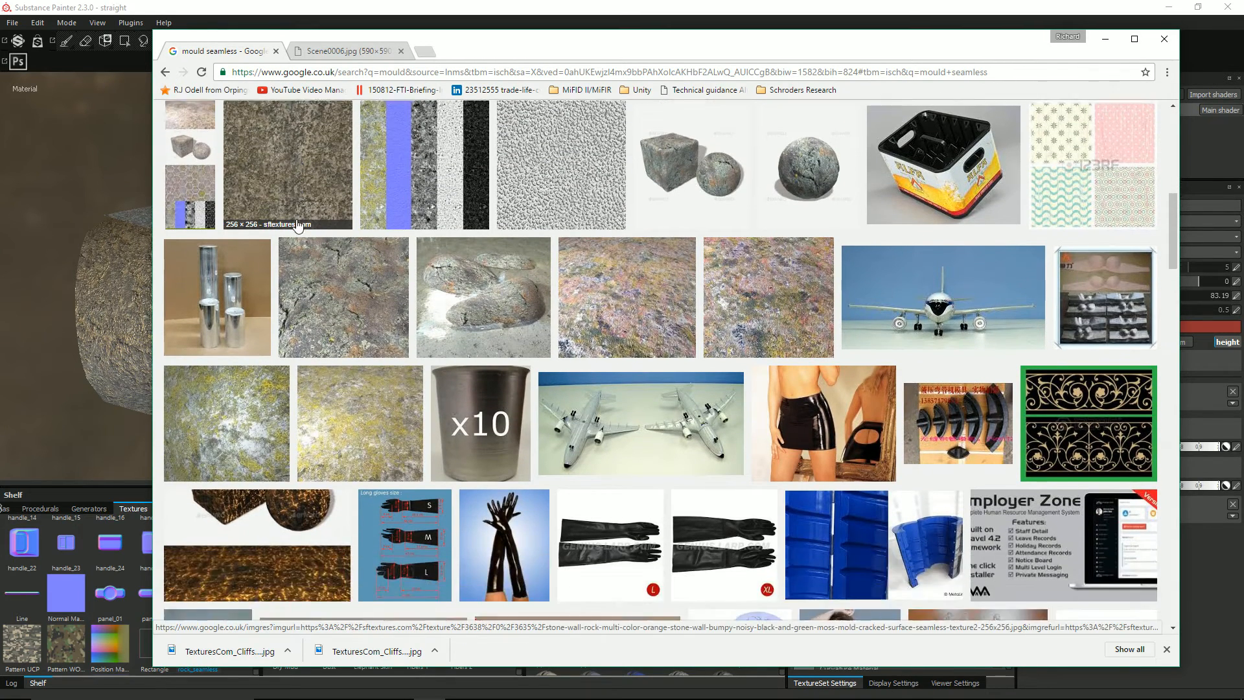
pyautogui.scroll(-15, 356, 242)
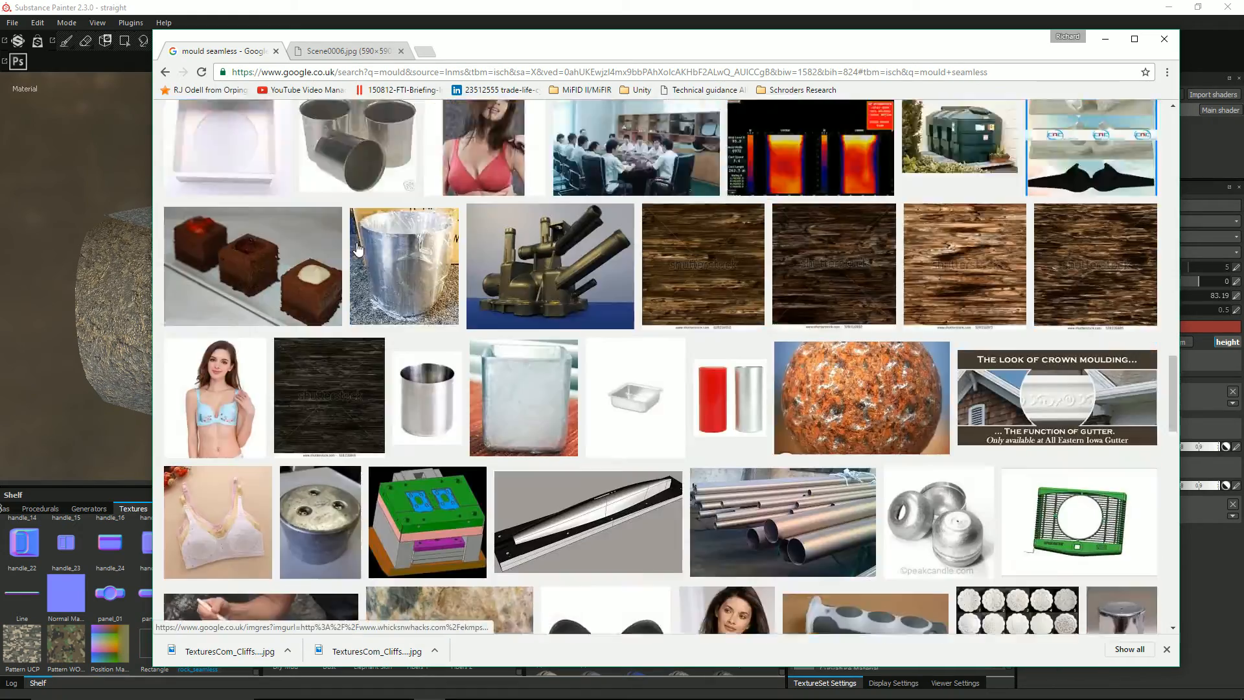
pyautogui.scroll(-3, 356, 242)
pyautogui.scroll(-5, 357, 242)
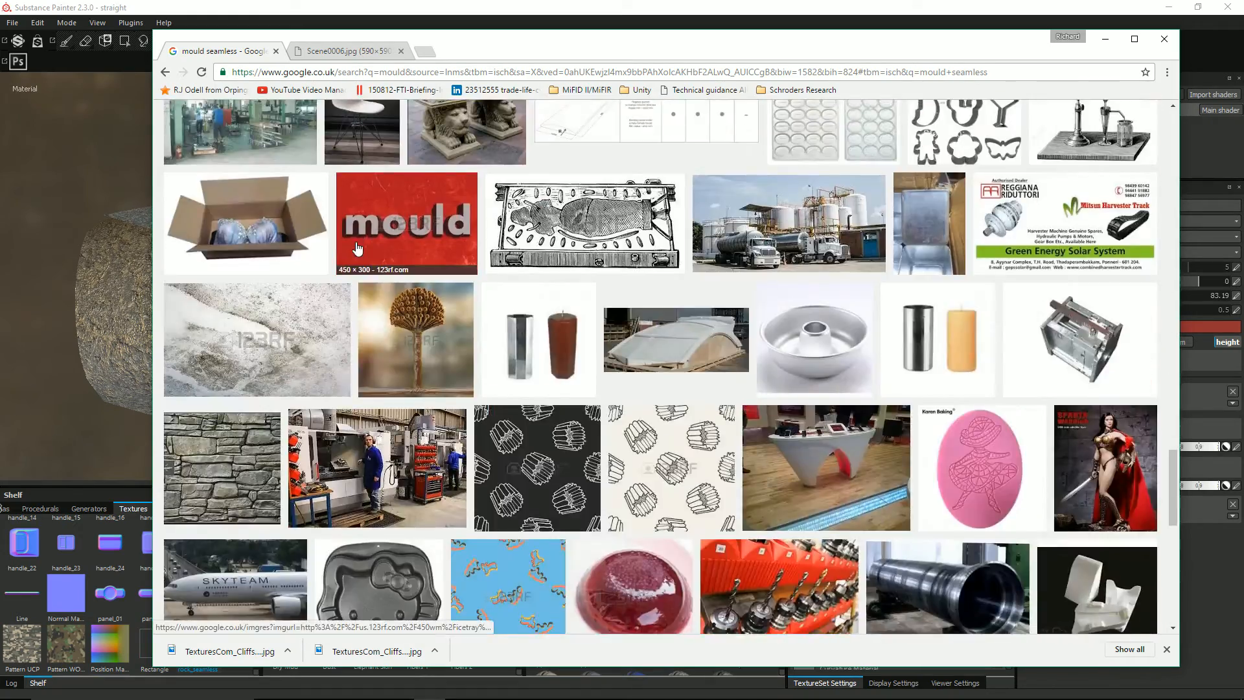
pyautogui.scroll(20, 356, 248)
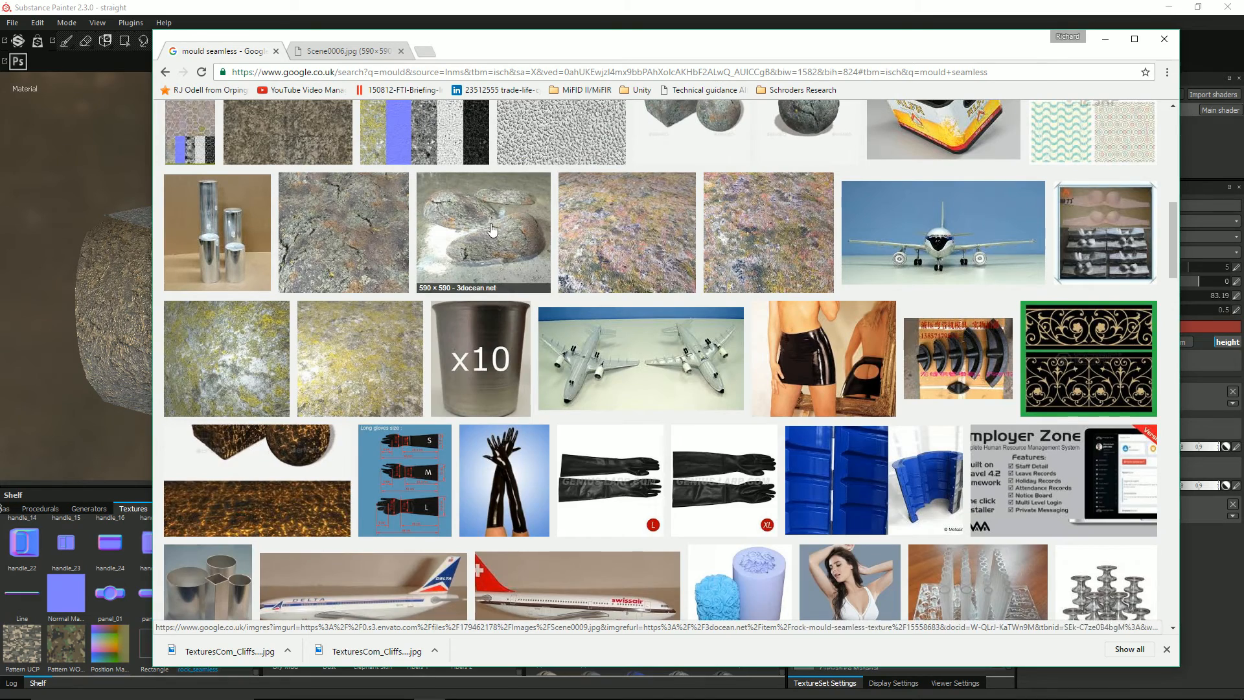
pyautogui.scroll(2, 369, 259)
# Preview the moldy rock wall texture and compare it with its related rock, moss and stone images.
pyautogui.click(309, 242)
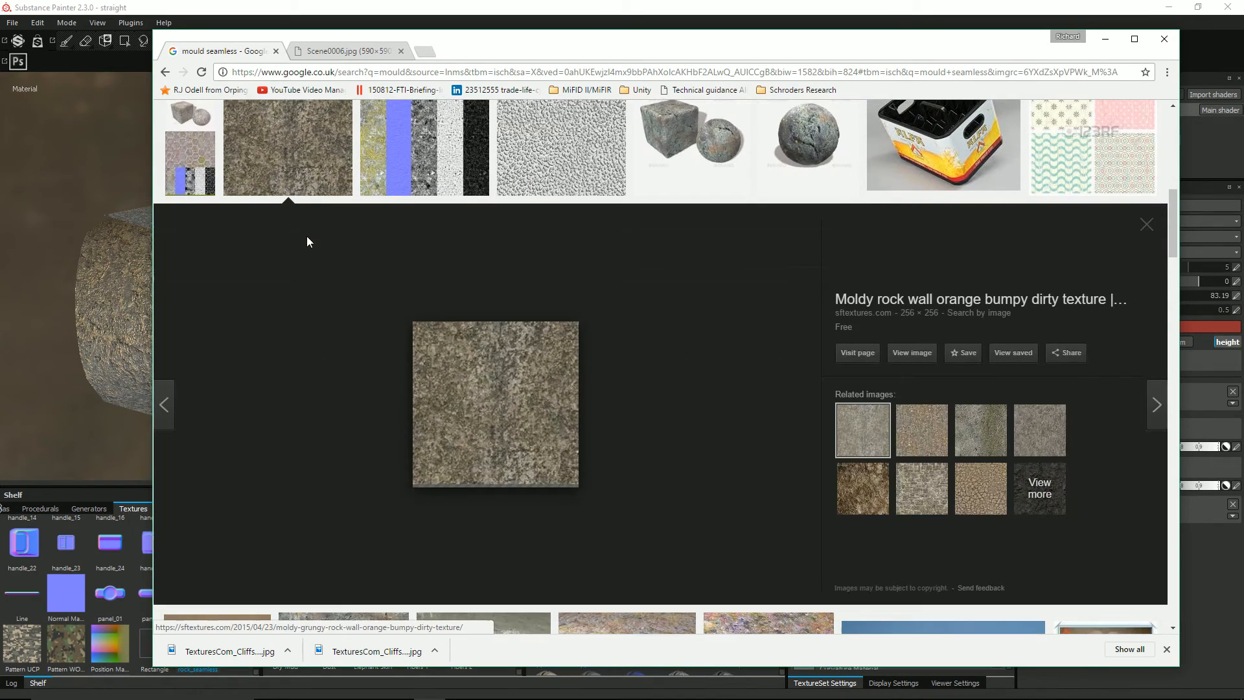
pyautogui.click(869, 500)
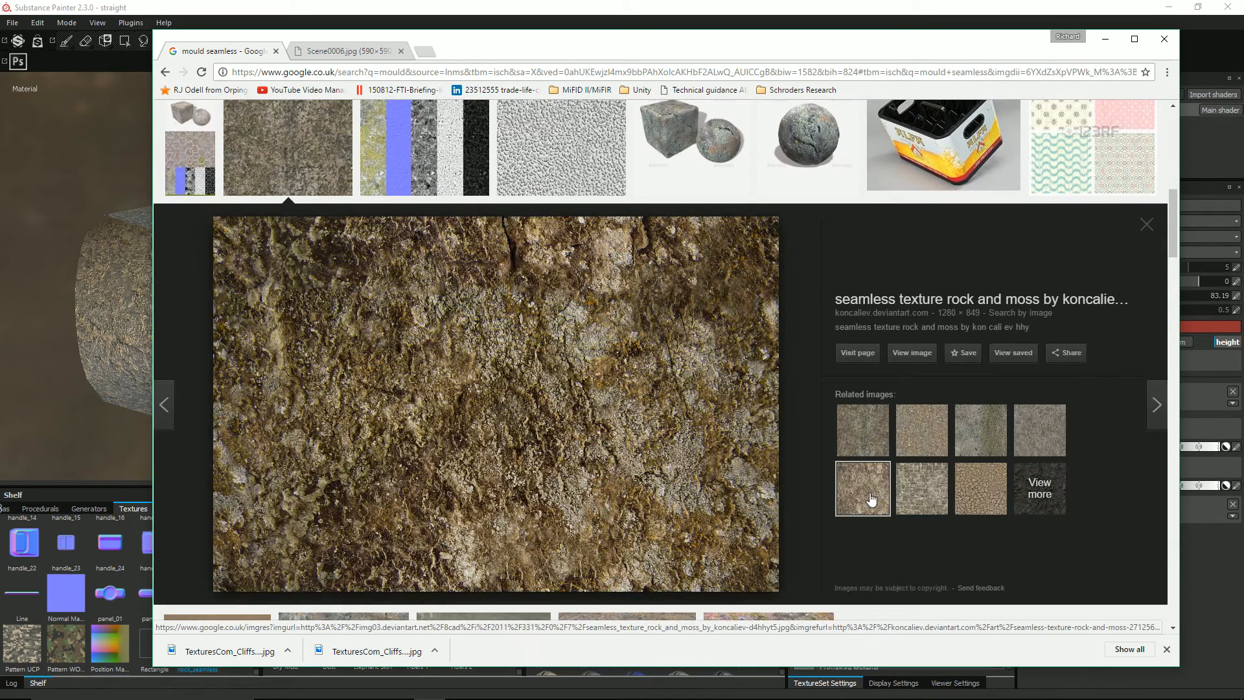
pyautogui.click(986, 440)
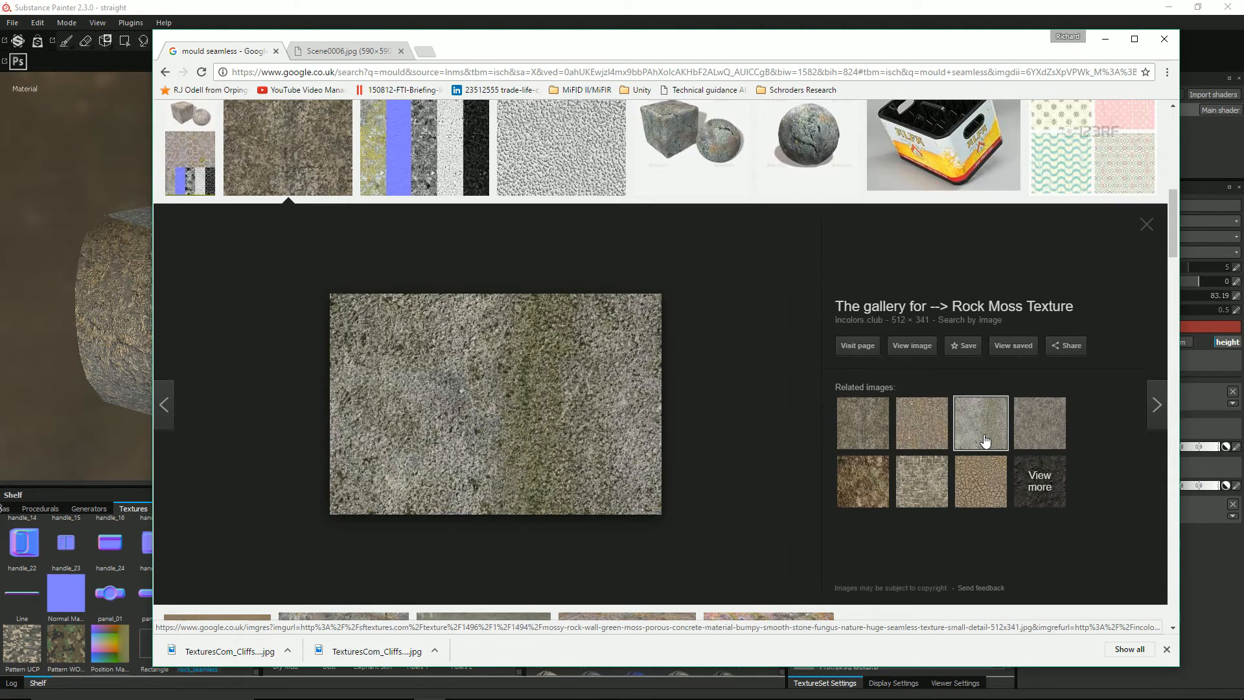
pyautogui.click(1035, 432)
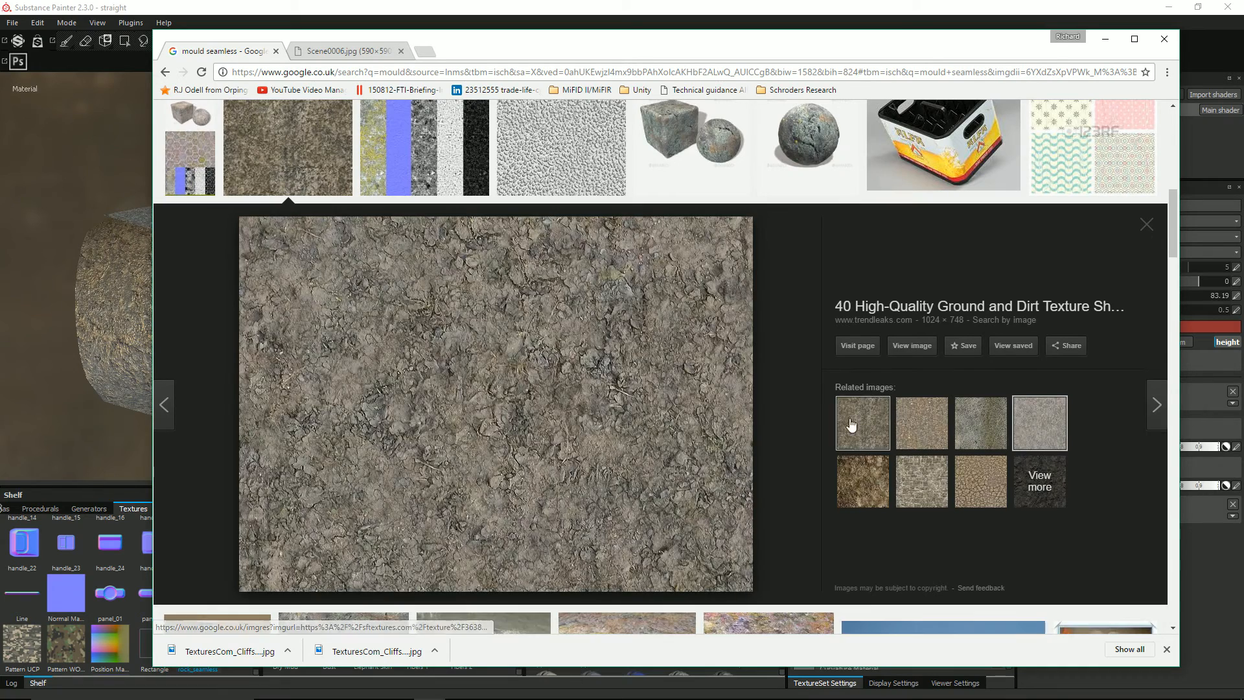
pyautogui.click(867, 487)
pyautogui.click(912, 491)
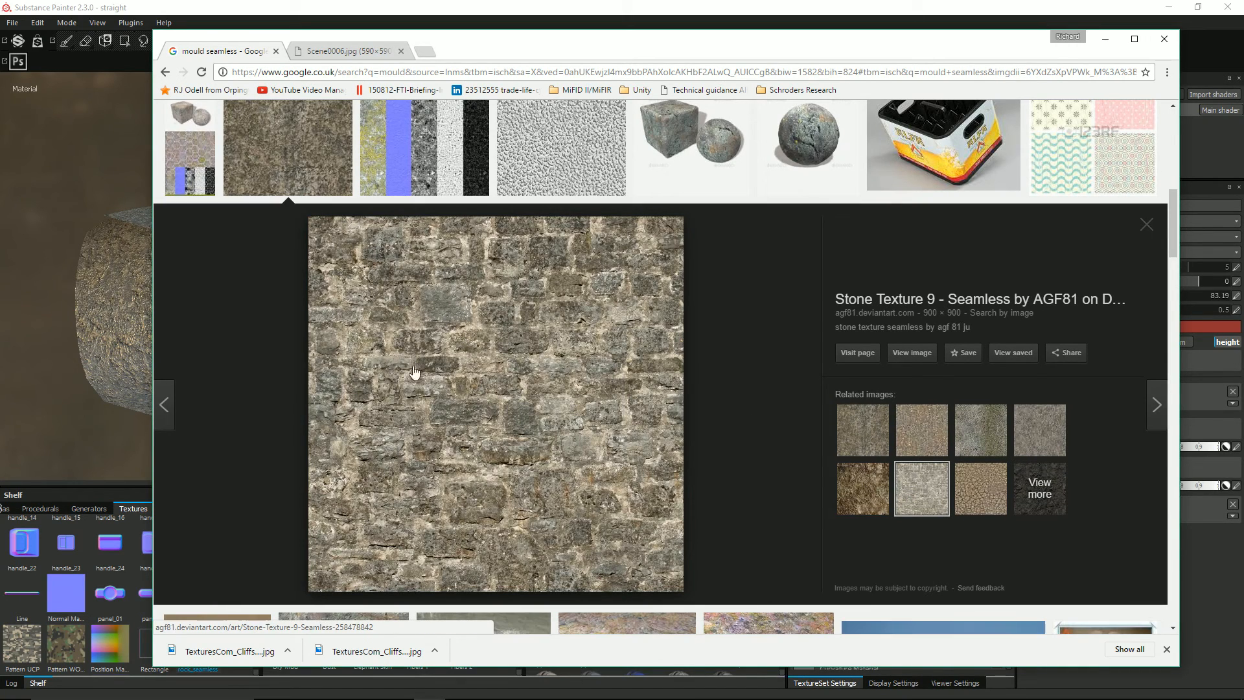
pyautogui.click(869, 430)
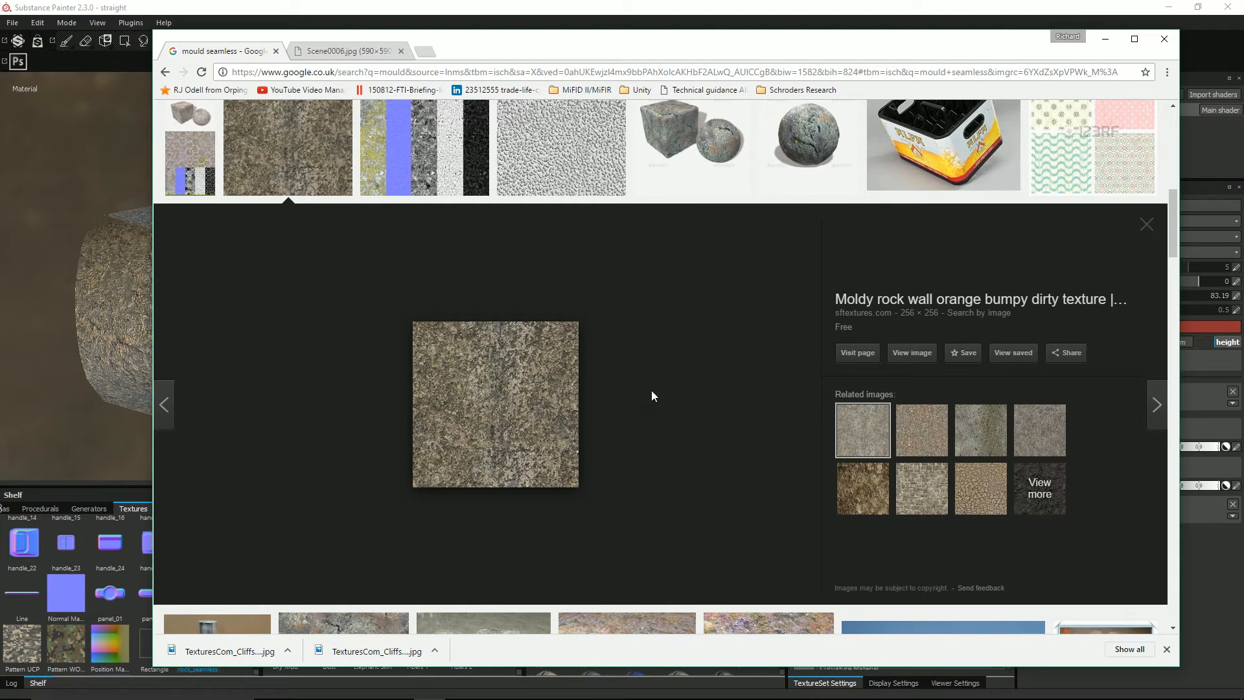
# Download the moldy rock wall image from sftextures.com and show the downloaded file in its folder.
pyautogui.click(910, 353)
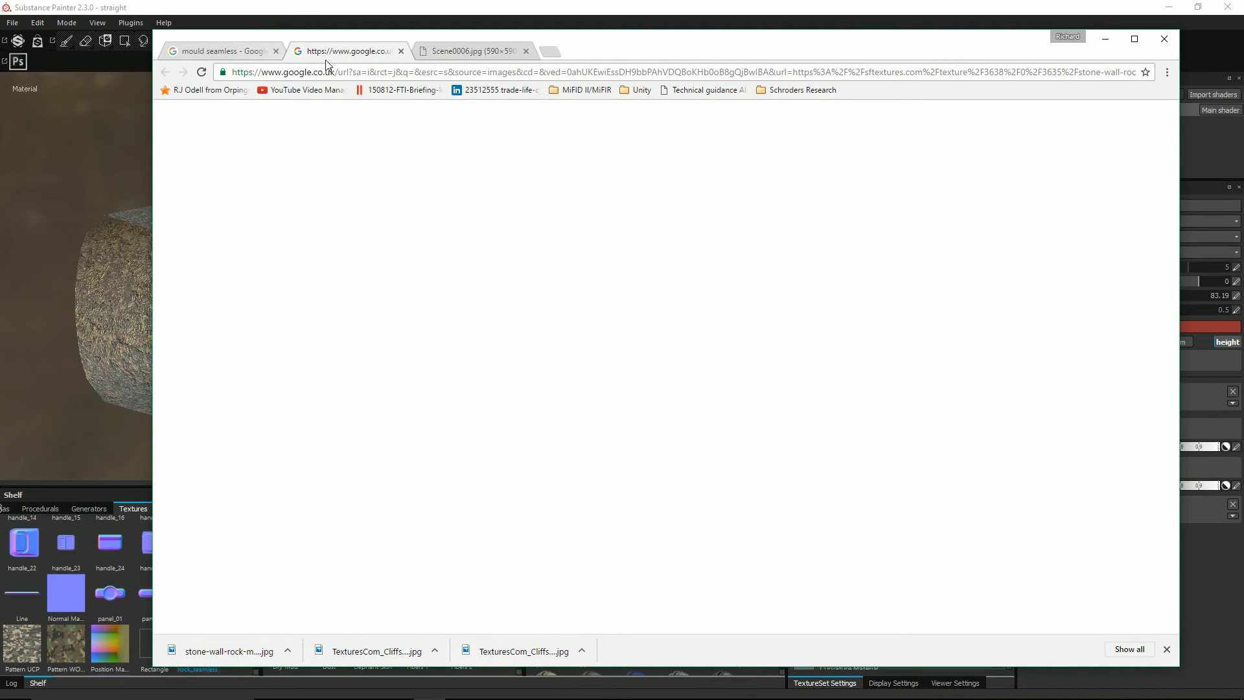
pyautogui.click(245, 52)
pyautogui.click(854, 354)
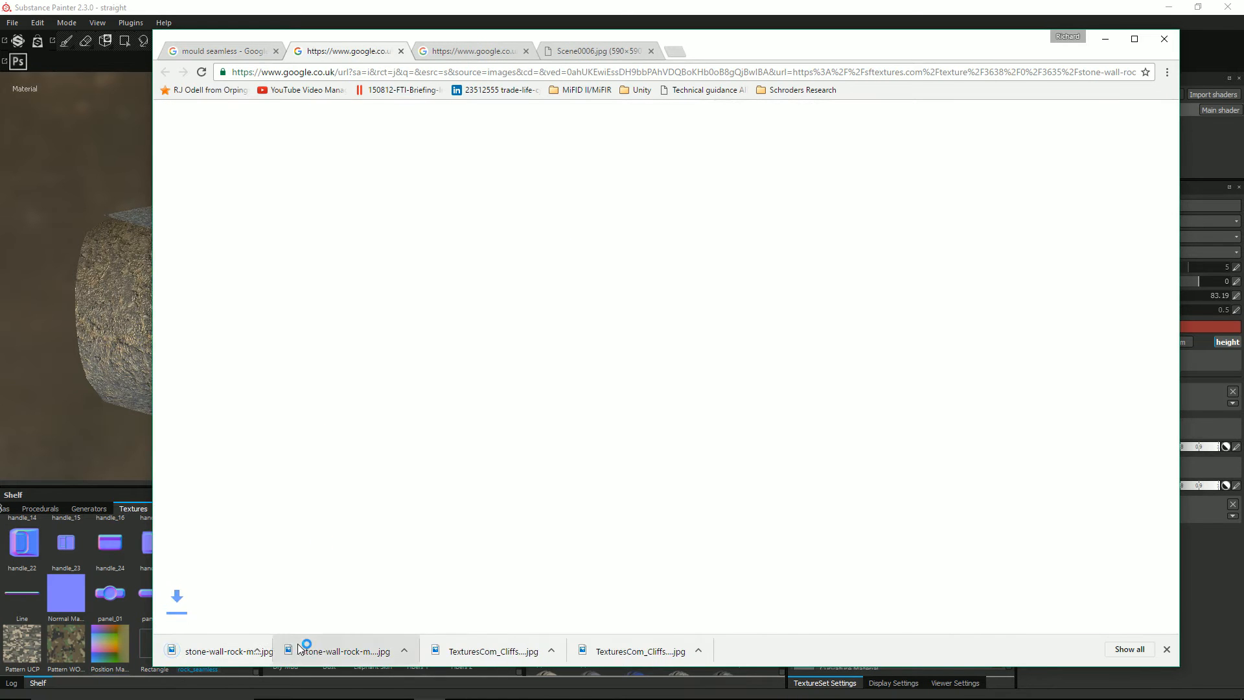
pyautogui.click(288, 652)
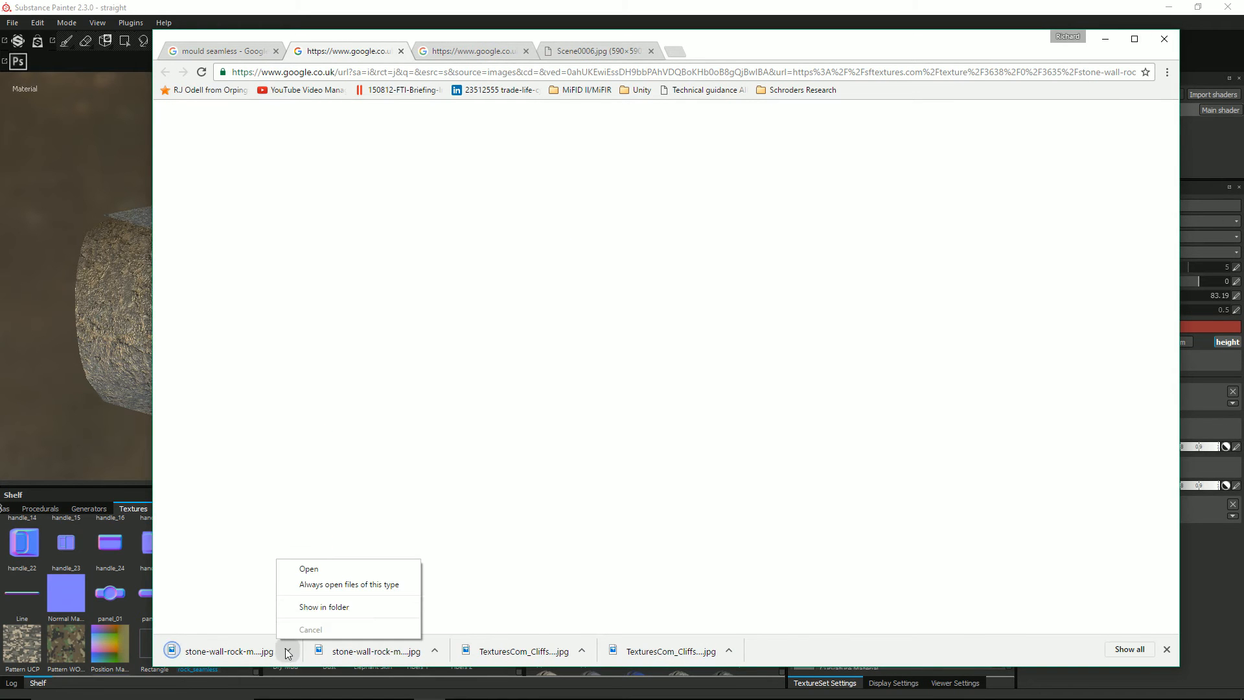
pyautogui.click(319, 607)
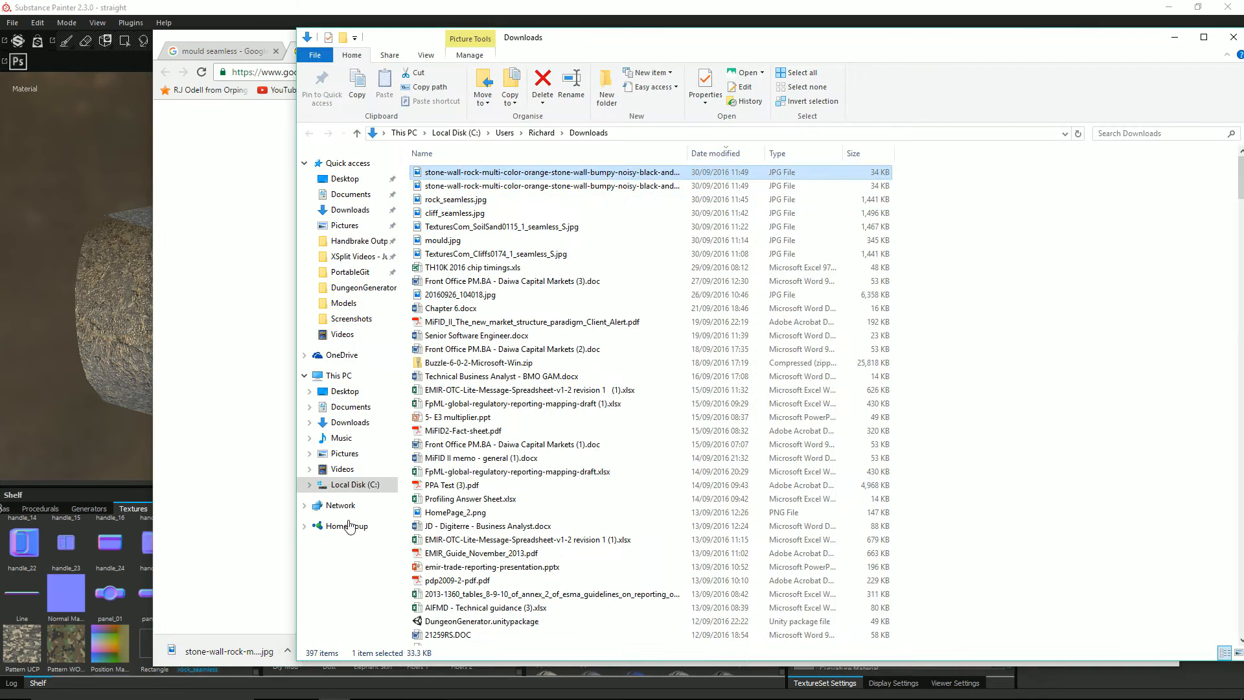
pyautogui.click(525, 177)
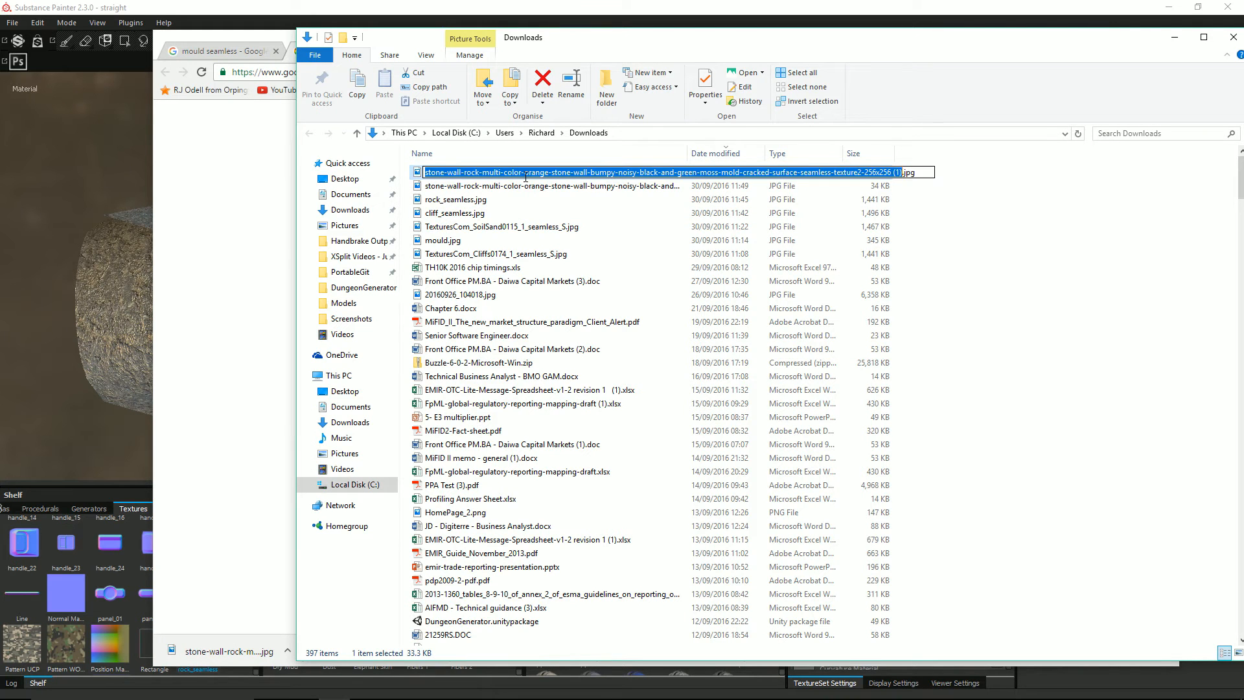
pyautogui.write('moul')
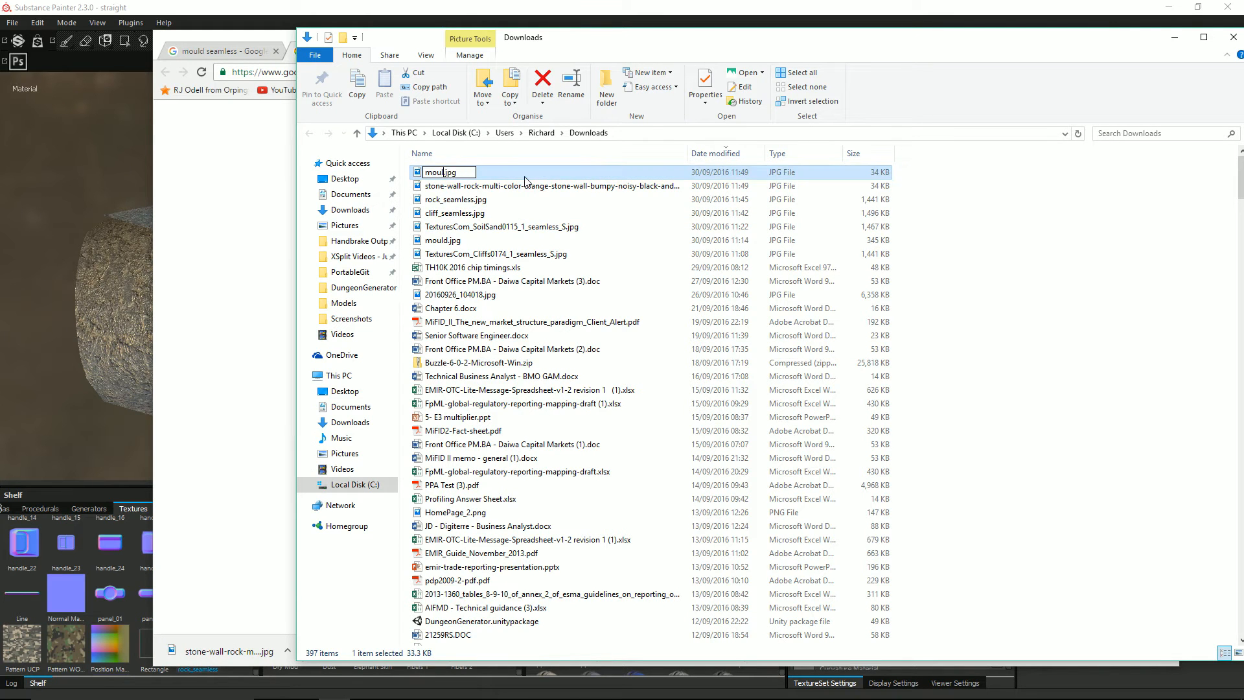
pyautogui.press('Return')
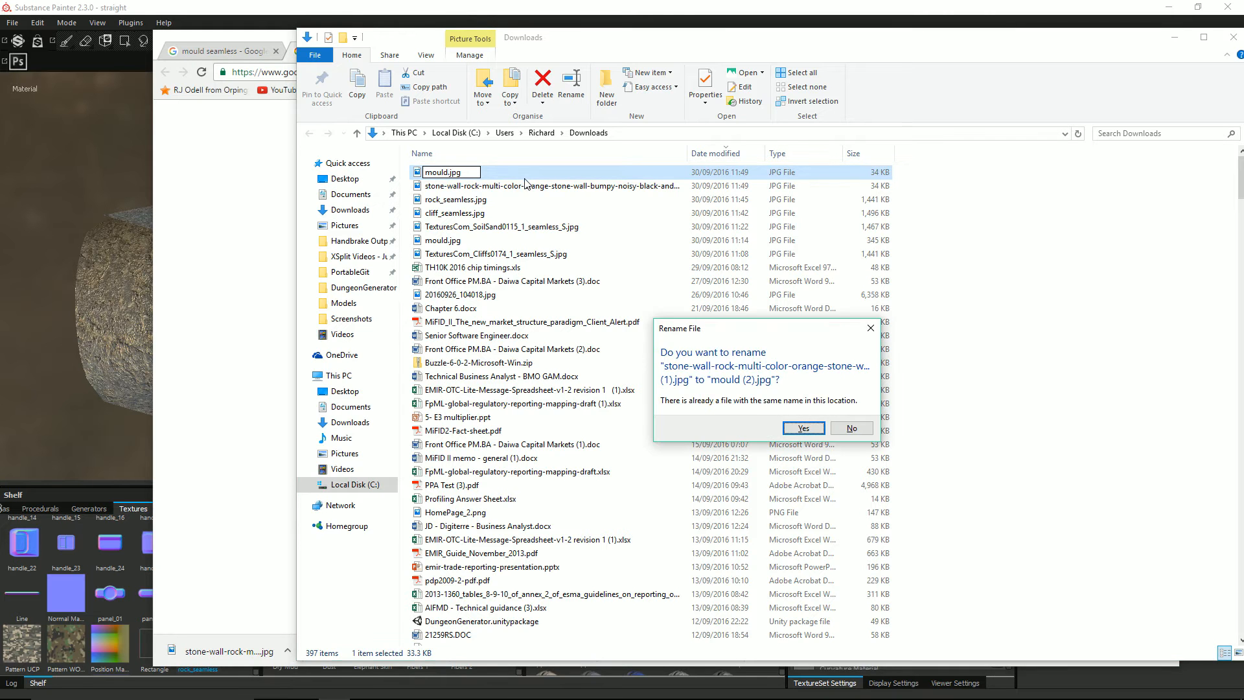
pyautogui.press('Escape')
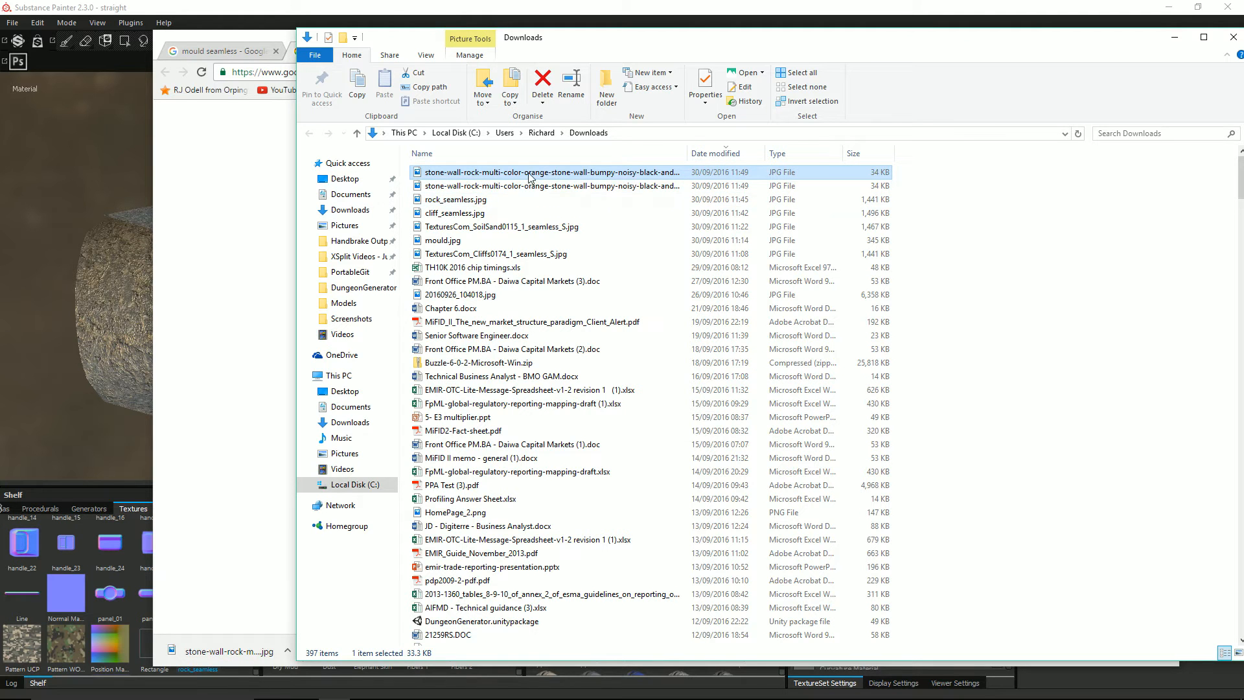
pyautogui.press('F2')
pyautogui.press('Escape')
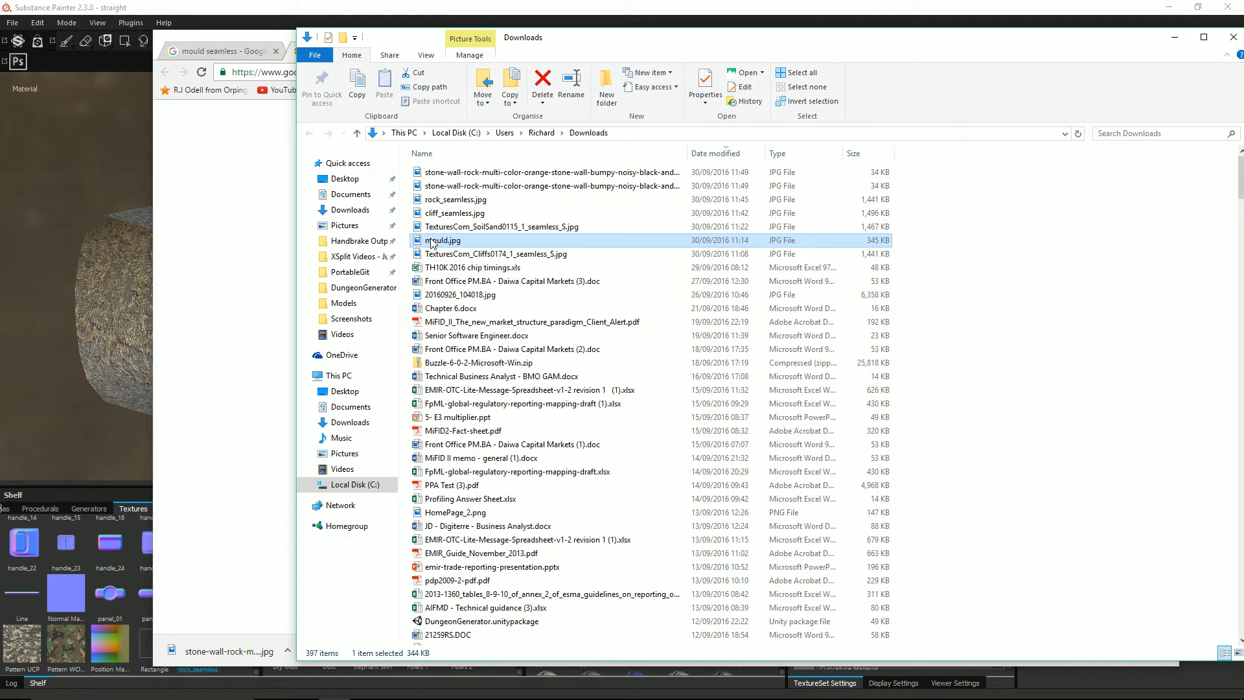
# Import mould.jpg from the Downloads folder into Substance Painter's texture shelf and add a new fill layer above Base.
pyautogui.moveTo(431, 241)
pyautogui.mouseDown()
pyautogui.moveTo(59, 595)
pyautogui.moveTo(585, 245)
pyautogui.mouseUp()
pyautogui.click(100, 620)
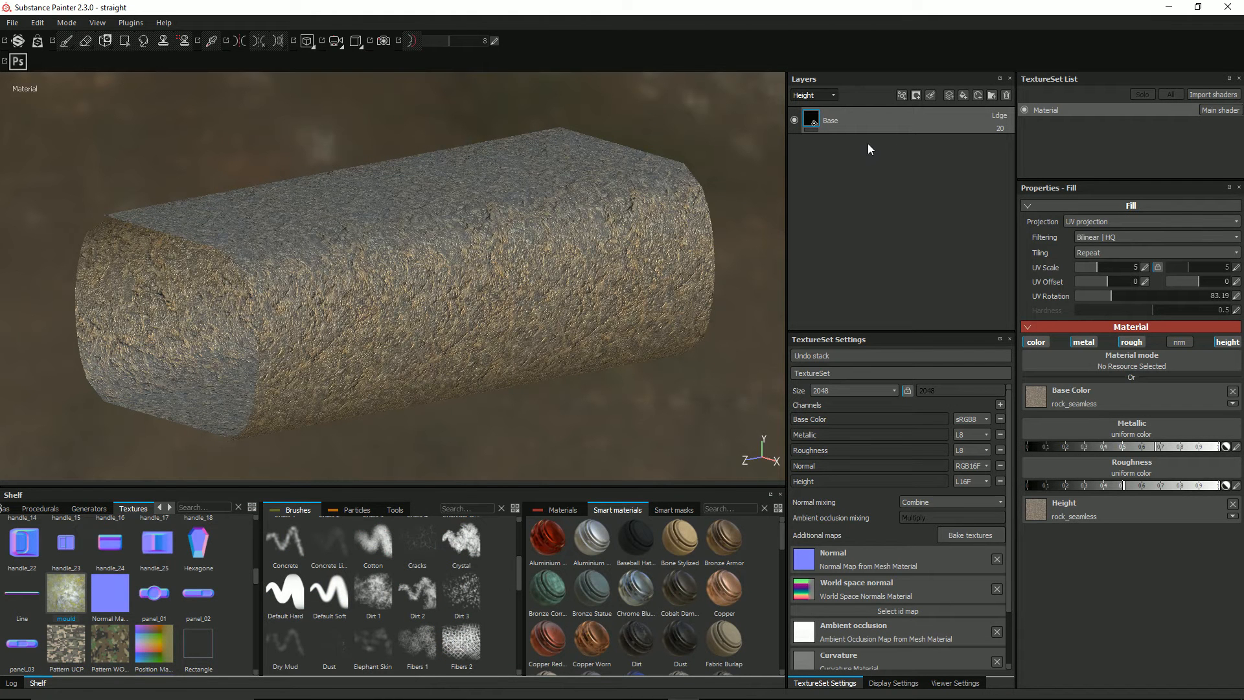
pyautogui.click(962, 95)
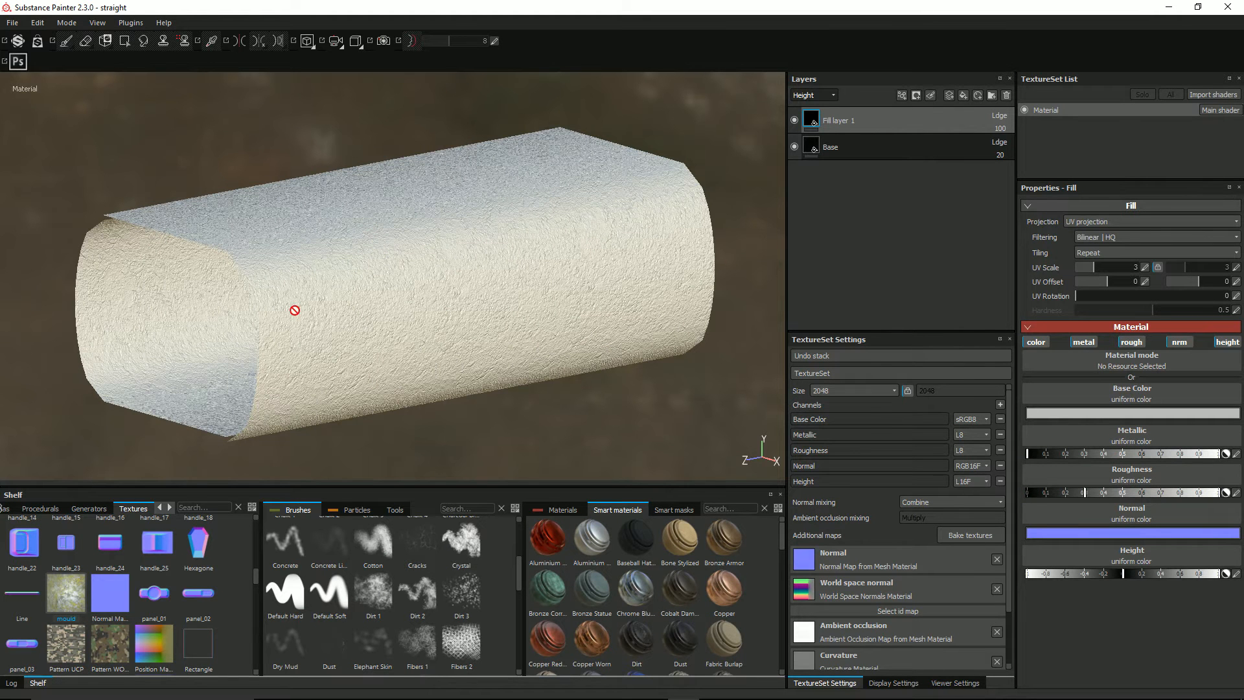
pyautogui.keyDown('alt'); pyautogui.moveTo(355, 285); pyautogui.dragTo(415, 299); pyautogui.keyUp('alt')
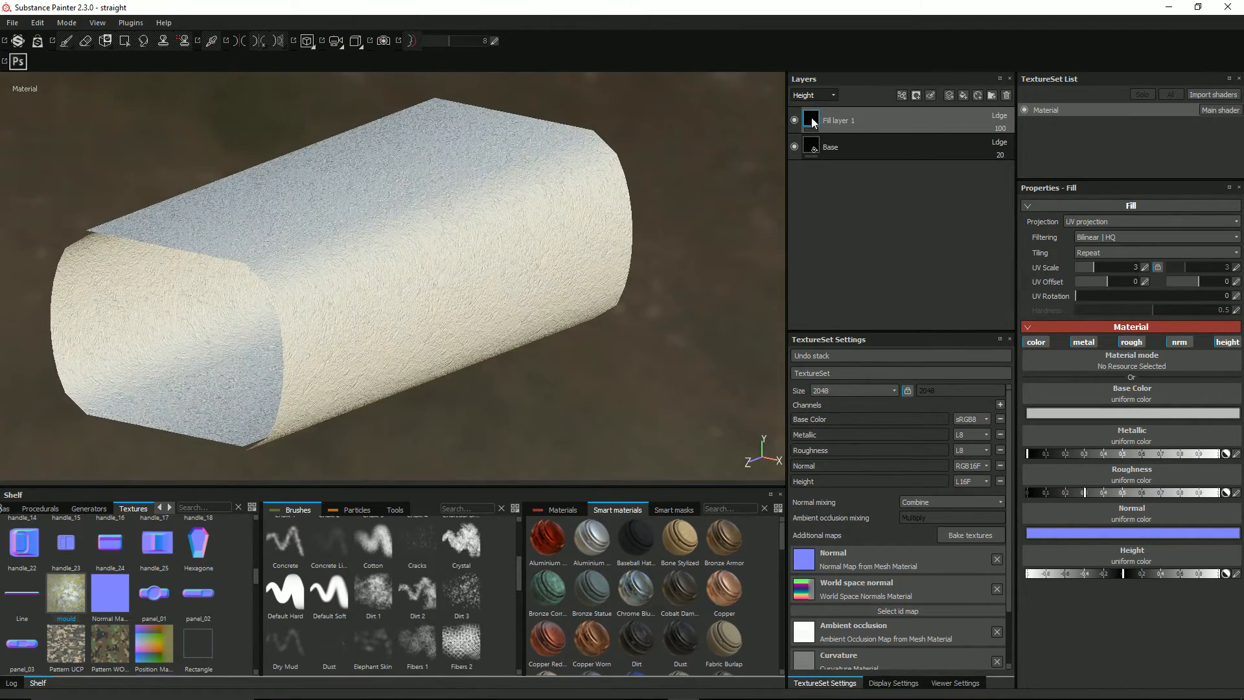
# Try a black mask on the fill layer above Base, and remove it again.
pyautogui.rightClick(815, 121)
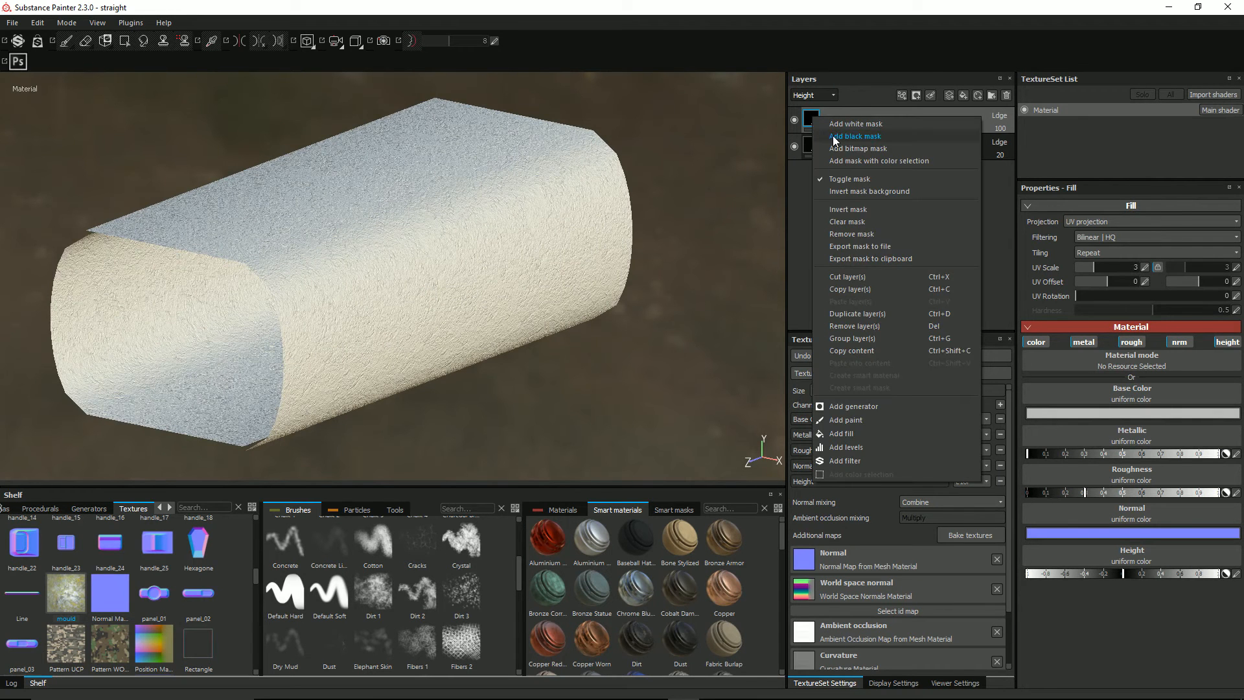
pyautogui.click(862, 138)
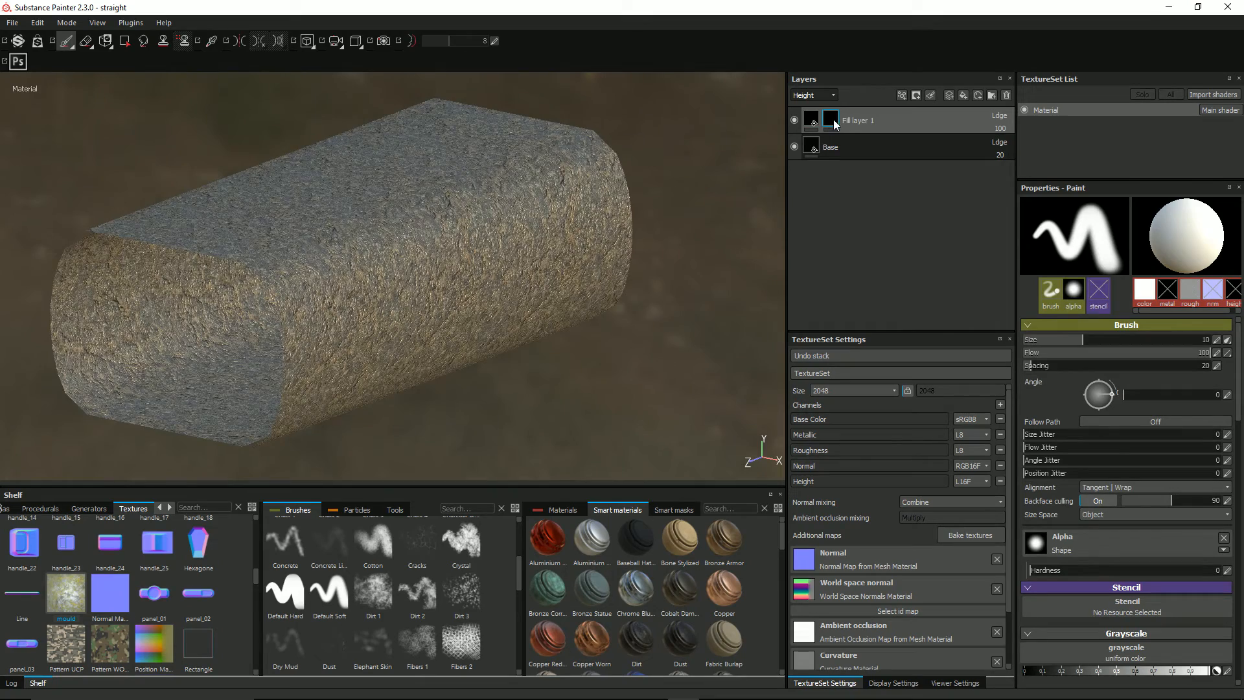
pyautogui.moveTo(369, 276)
pyautogui.keyDown('alt'); pyautogui.mouseDown()
pyautogui.moveTo(285, 268)
pyautogui.moveTo(352, 270)
pyautogui.moveTo(356, 289)
pyautogui.mouseUp(); pyautogui.keyUp('alt')
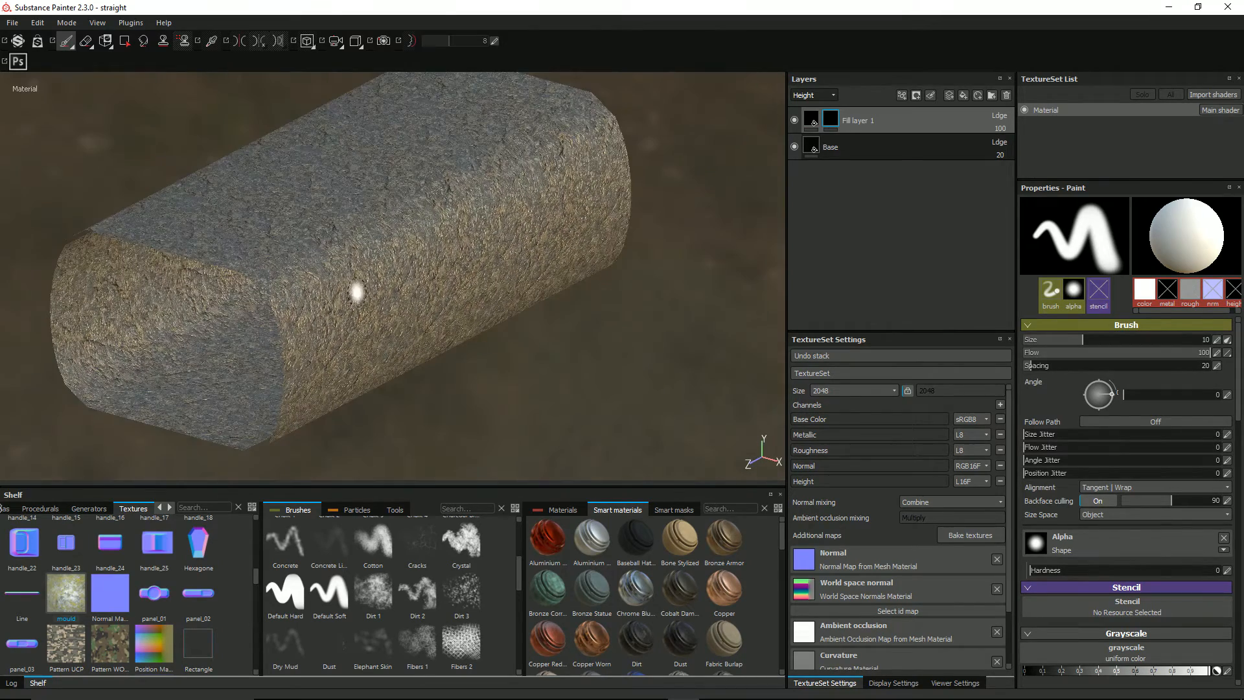
pyautogui.click(810, 121)
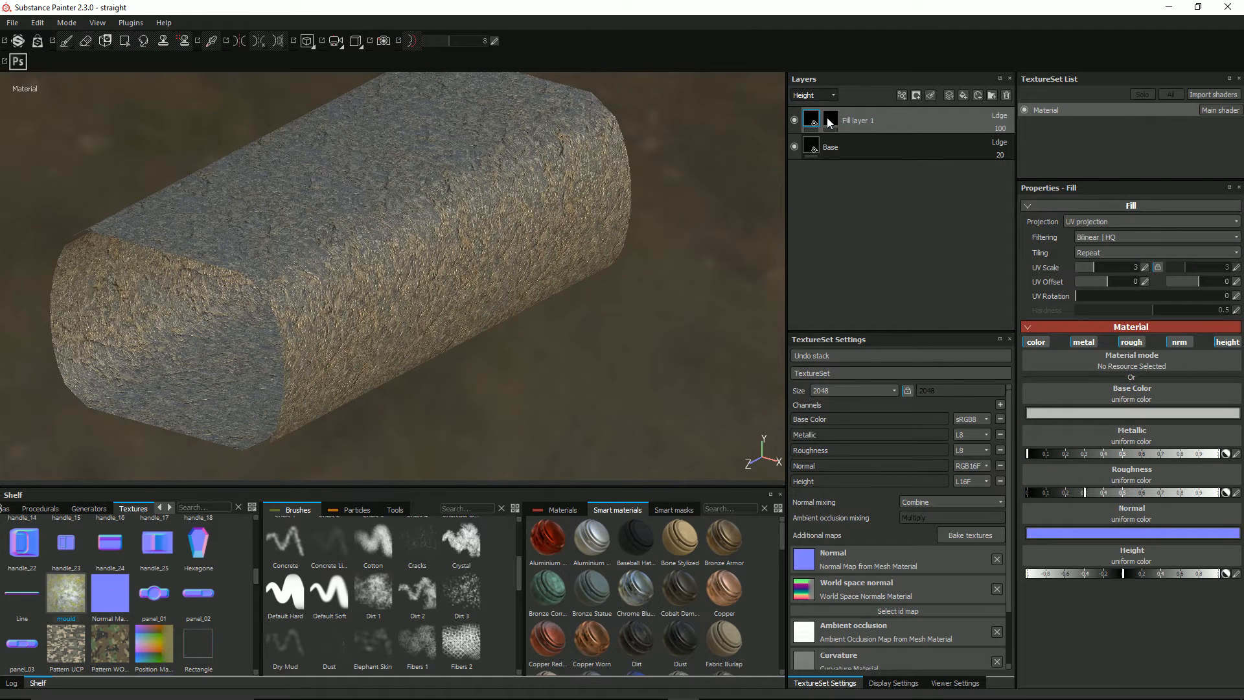
pyautogui.rightClick(831, 121)
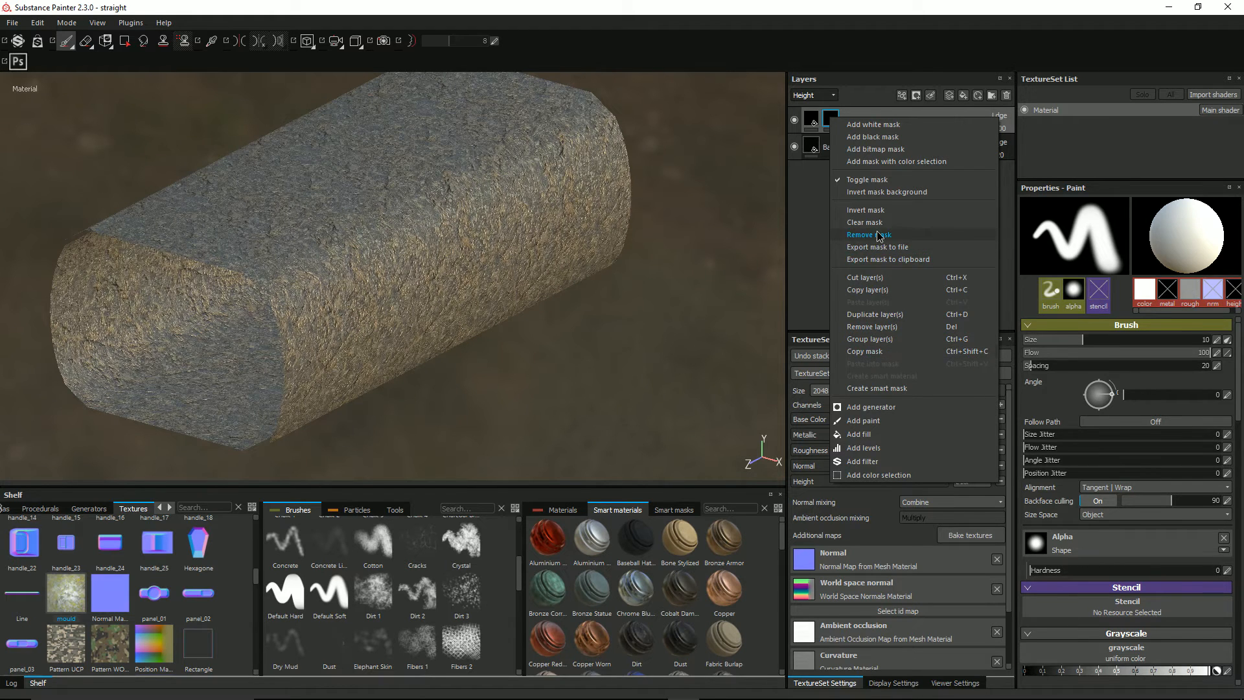
pyautogui.click(872, 234)
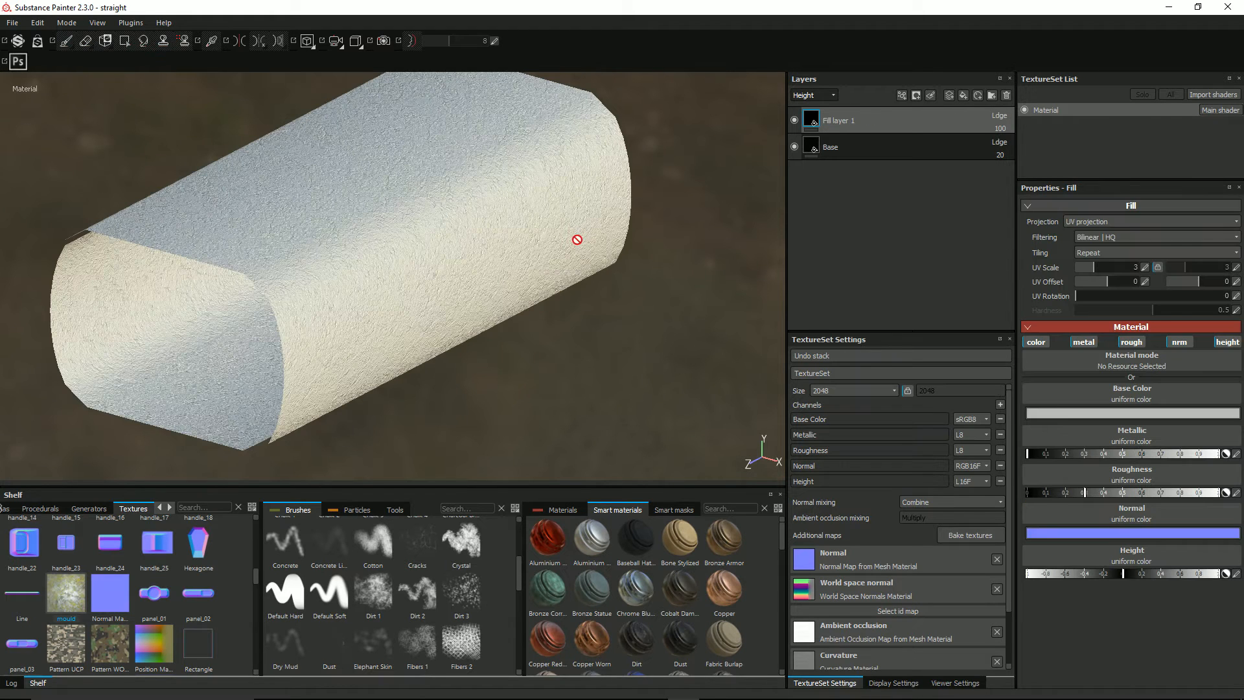
# Assign the mould texture as the Base Color of the fill layer above Base.
pyautogui.click(794, 121)
pyautogui.click(794, 122)
pyautogui.click(1132, 395)
pyautogui.scroll(-5, 1198, 511)
pyautogui.scroll(-8, 1205, 501)
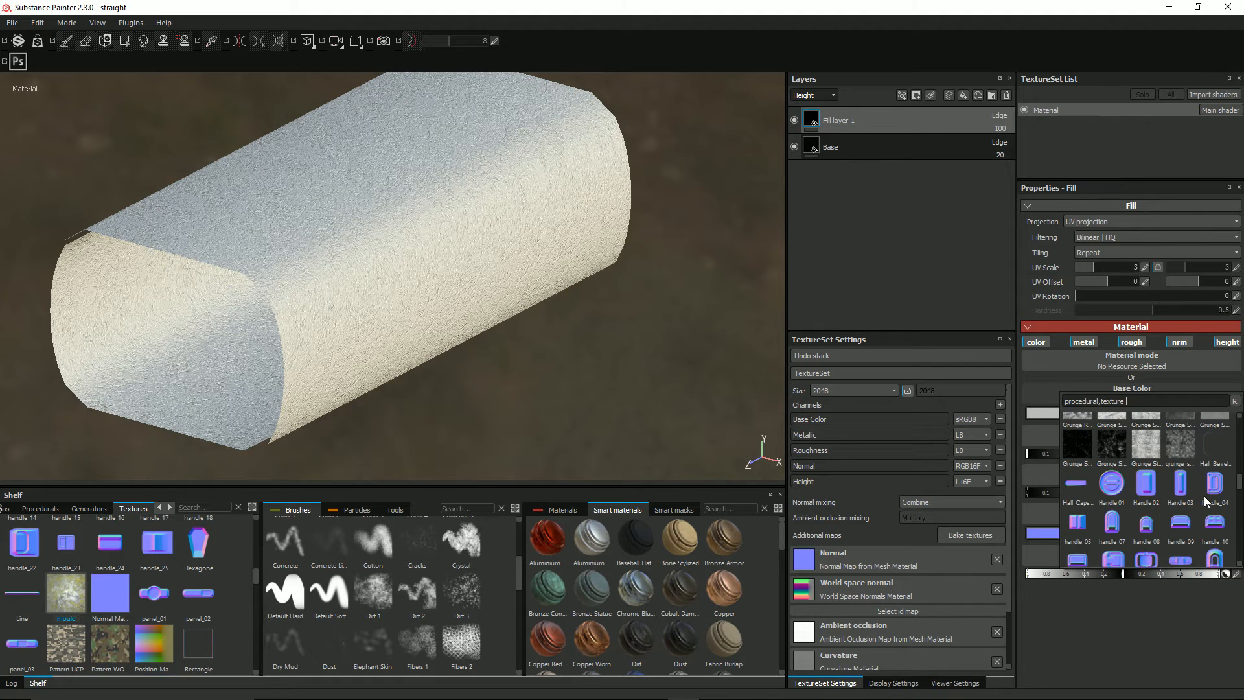
pyautogui.scroll(-5, 1204, 499)
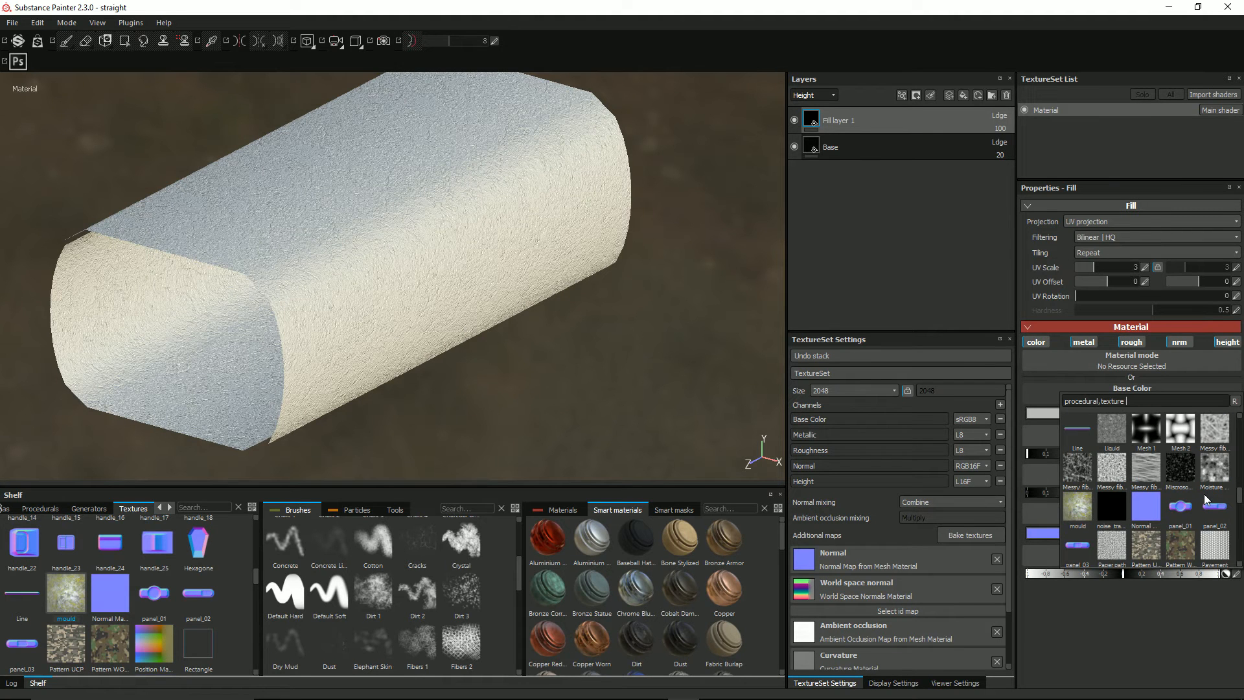
pyautogui.click(1078, 506)
# Switch the mould fill layer's projection to Tri-planar projection.
pyautogui.keyDown('alt'); pyautogui.moveTo(448, 287); pyautogui.dragTo(471, 84); pyautogui.keyUp('alt')
pyautogui.scroll(4, 454, 312)
pyautogui.scroll(3, 453, 311)
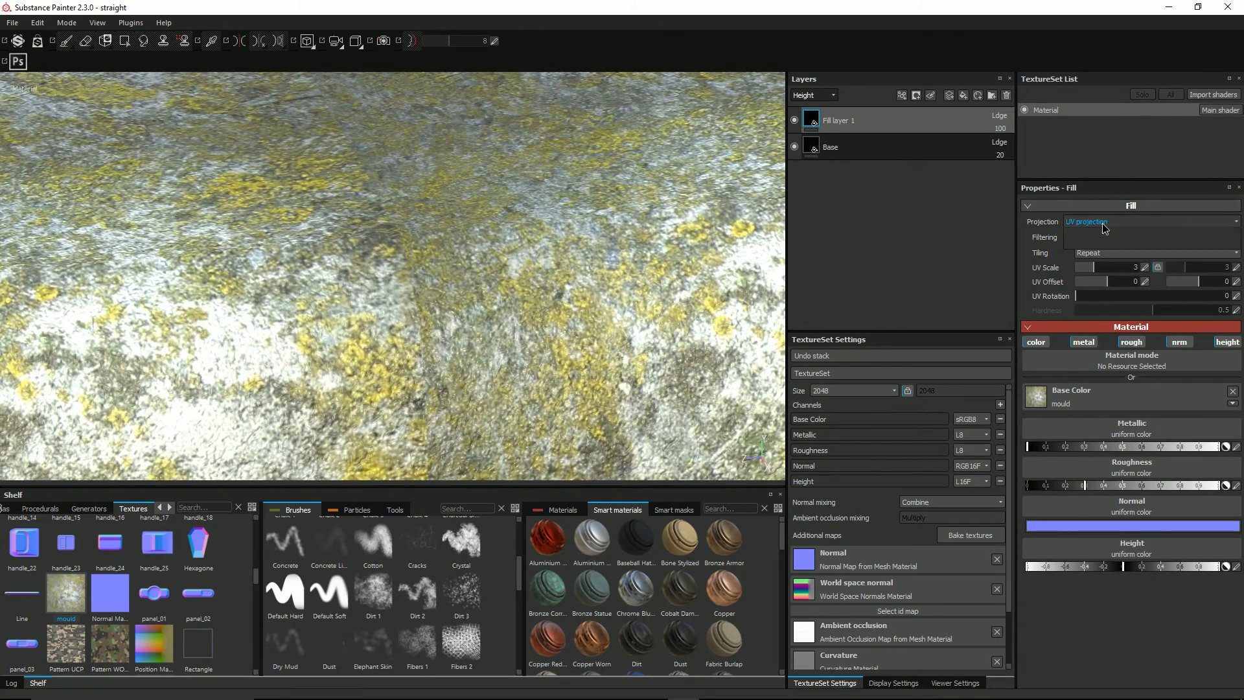
pyautogui.click(1101, 222)
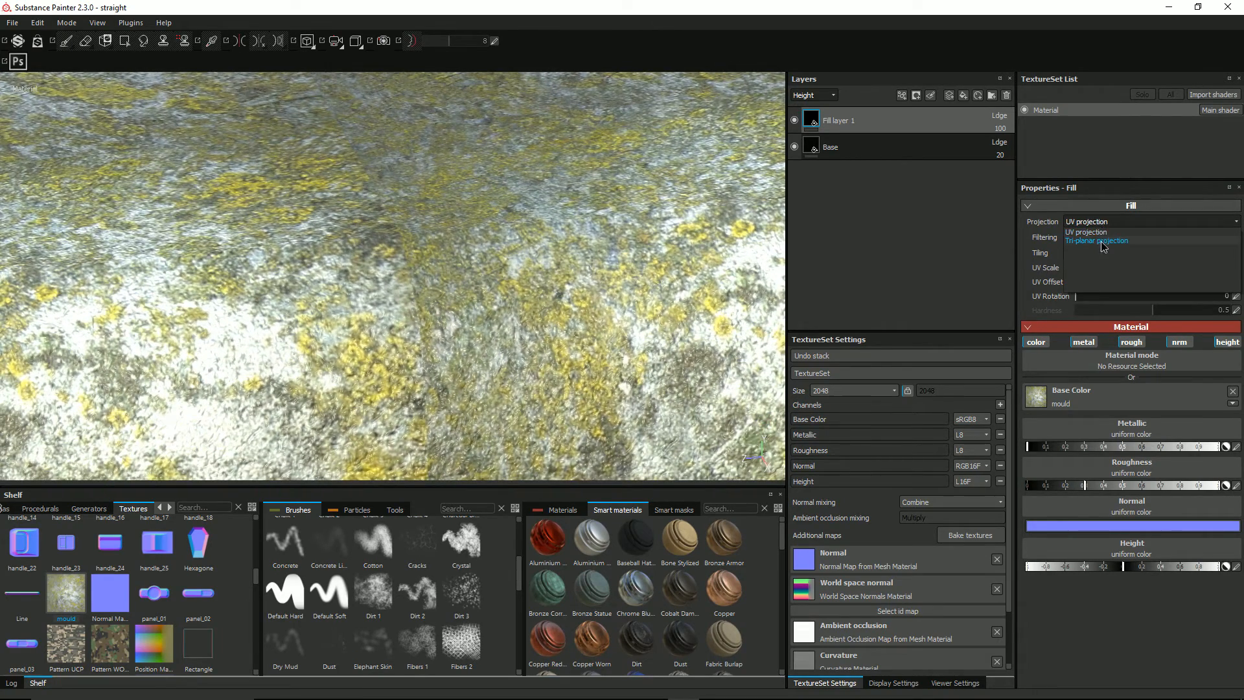
pyautogui.click(1102, 241)
pyautogui.press('f')
pyautogui.keyDown('alt'); pyautogui.moveTo(508, 259); pyautogui.dragTo(356, 258); pyautogui.keyUp('alt')
pyautogui.moveTo(355, 257)
pyautogui.keyDown('alt'); pyautogui.mouseDown(button='right')
pyautogui.moveTo(350, 213)
pyautogui.moveTo(339, 231)
pyautogui.moveTo(360, 251)
pyautogui.mouseUp(button='right'); pyautogui.keyUp('alt')
pyautogui.keyDown('alt'); pyautogui.moveTo(360, 250); pyautogui.dragTo(426, 262); pyautogui.keyUp('alt')
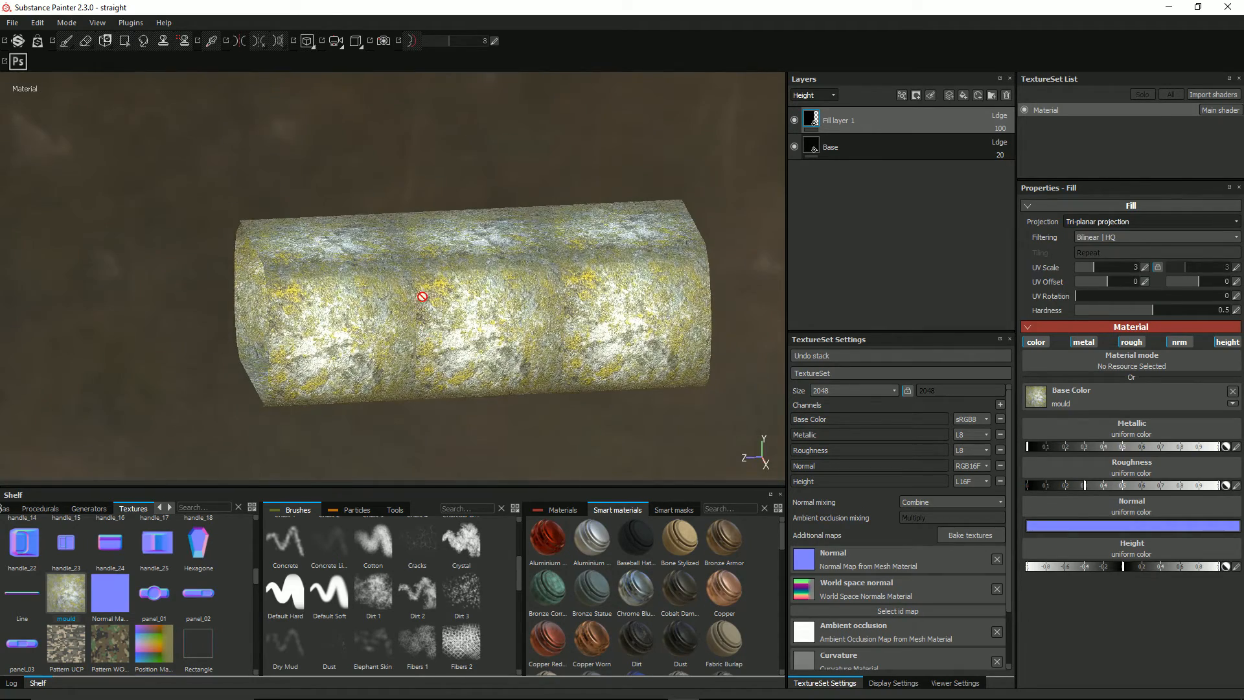
pyautogui.keyDown('alt'); pyautogui.moveTo(545, 384); pyautogui.dragTo(550, 287); pyautogui.keyUp('alt')
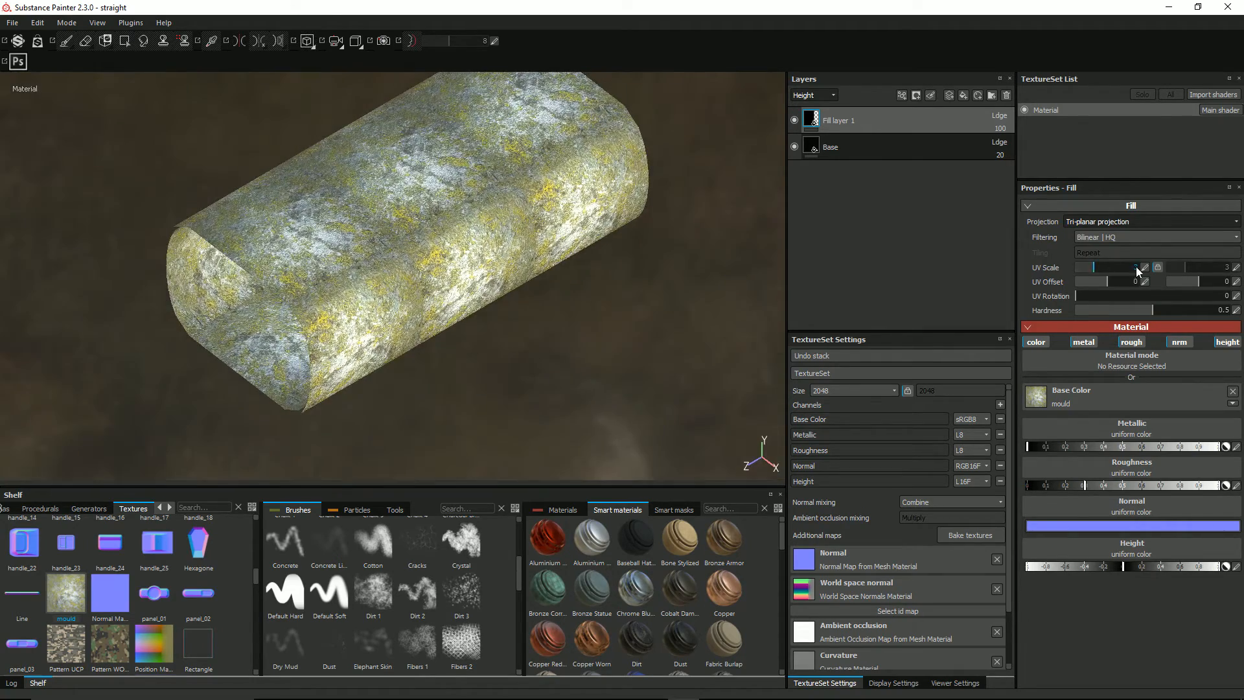
# Try a UV scale of 1 on the mould fill layer and check the tunnel.
pyautogui.click(1136, 269)
pyautogui.click(1145, 267)
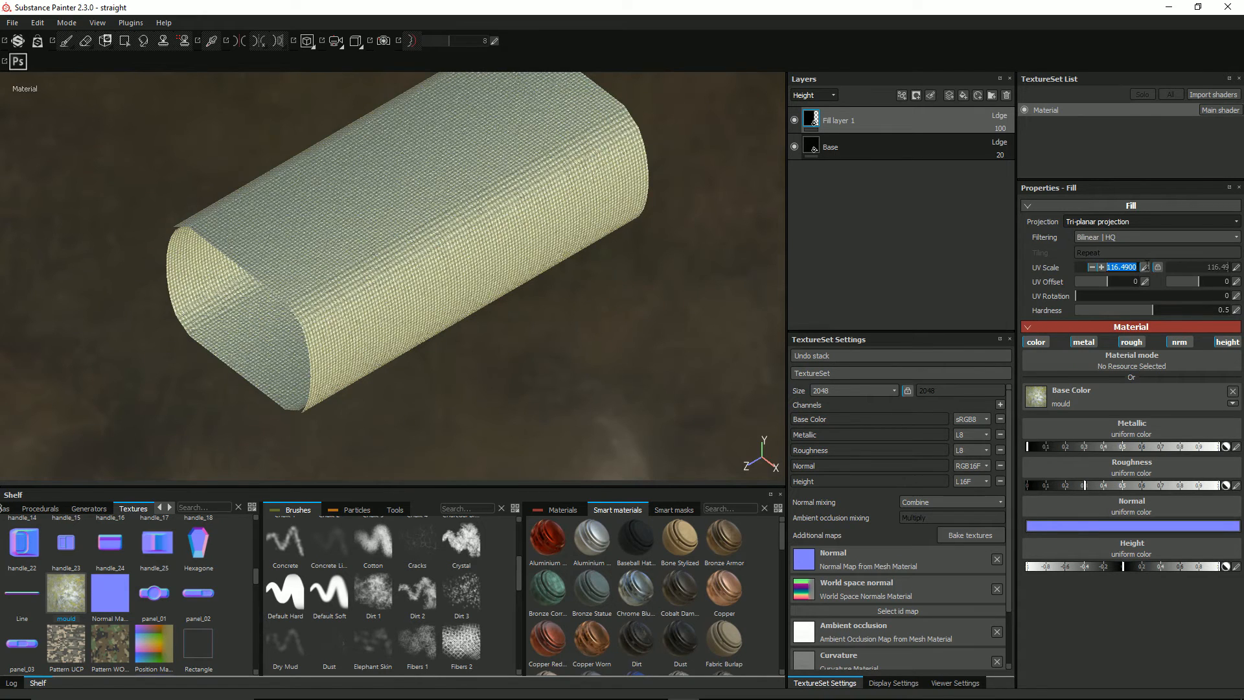
pyautogui.write('1')
pyautogui.press('Return')
pyautogui.keyDown('alt'); pyautogui.moveTo(185, 266); pyautogui.dragTo(271, 203); pyautogui.keyUp('alt')
pyautogui.keyDown('alt'); pyautogui.moveTo(271, 203); pyautogui.dragTo(383, 313, button='right'); pyautogui.keyUp('alt')
pyautogui.keyDown('alt'); pyautogui.moveTo(383, 314); pyautogui.dragTo(416, 367); pyautogui.keyUp('alt')
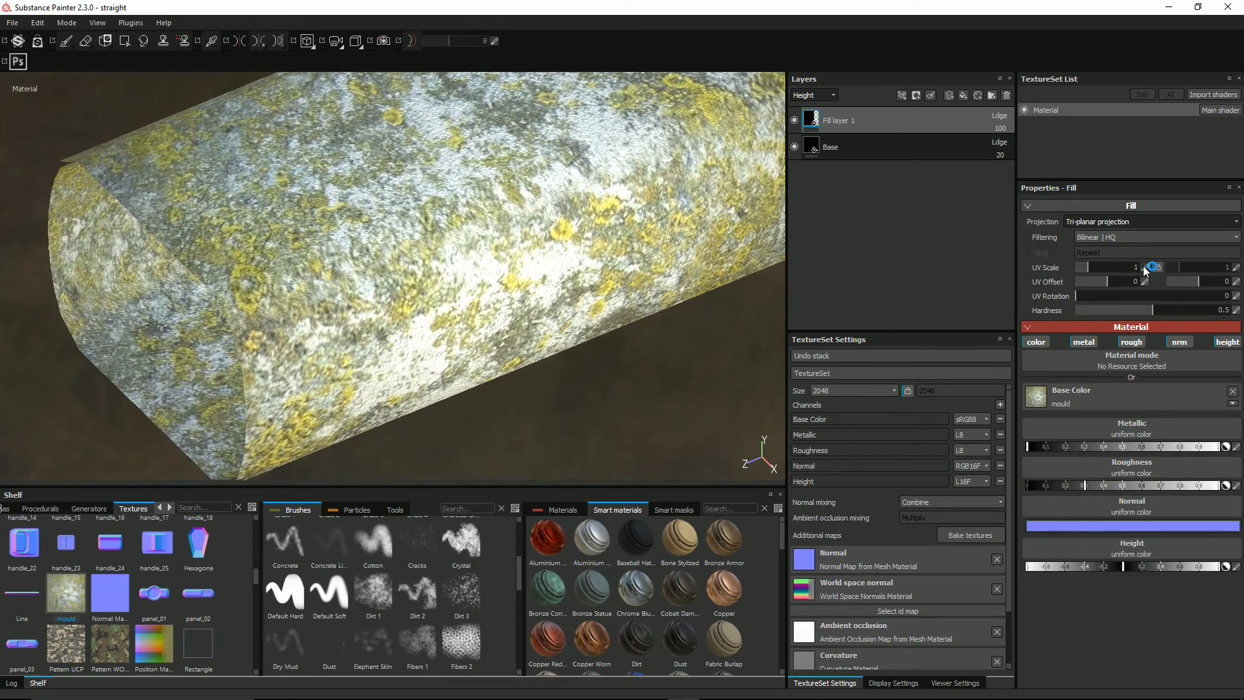
# Set the mould fill layer's UV scale to 2.
pyautogui.click(1144, 267)
pyautogui.write('2')
pyautogui.press('Return')
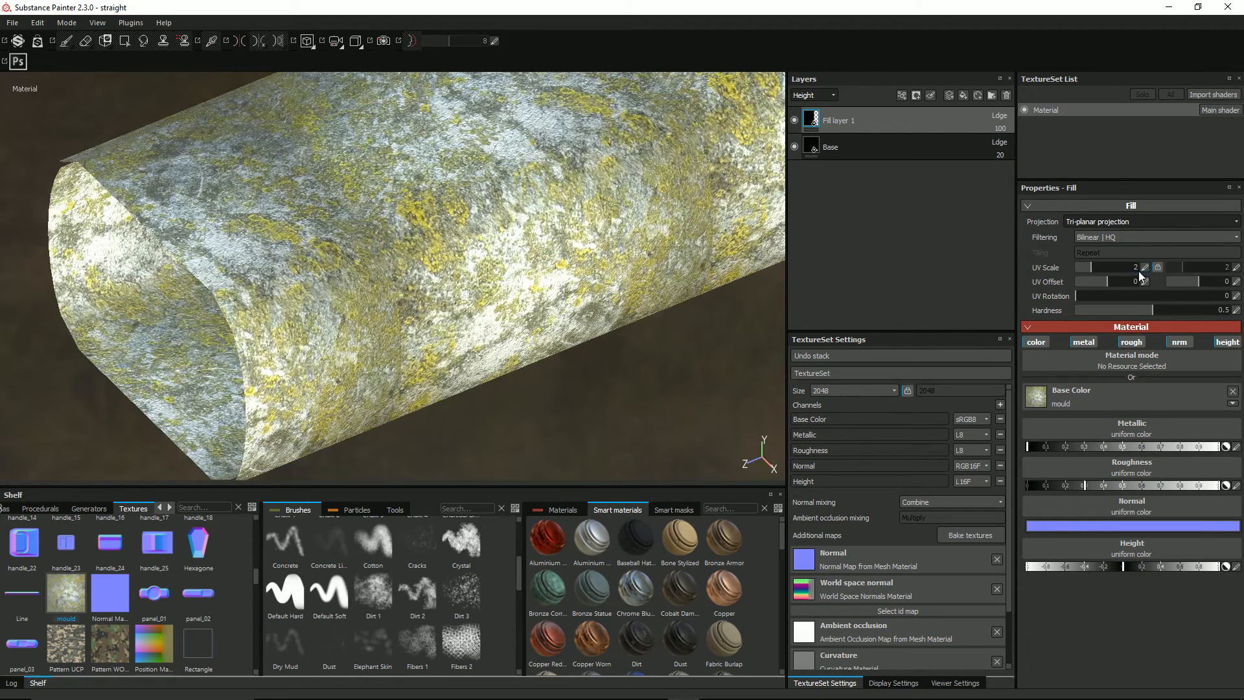
# Examine the mould texture's repetition and blending along the tunnel from several angles and up close.
pyautogui.keyDown('alt'); pyautogui.moveTo(430, 349); pyautogui.dragTo(459, 266); pyautogui.keyUp('alt')
pyautogui.keyDown('alt'); pyautogui.moveTo(458, 267); pyautogui.dragTo(526, 275, button='right'); pyautogui.keyUp('alt')
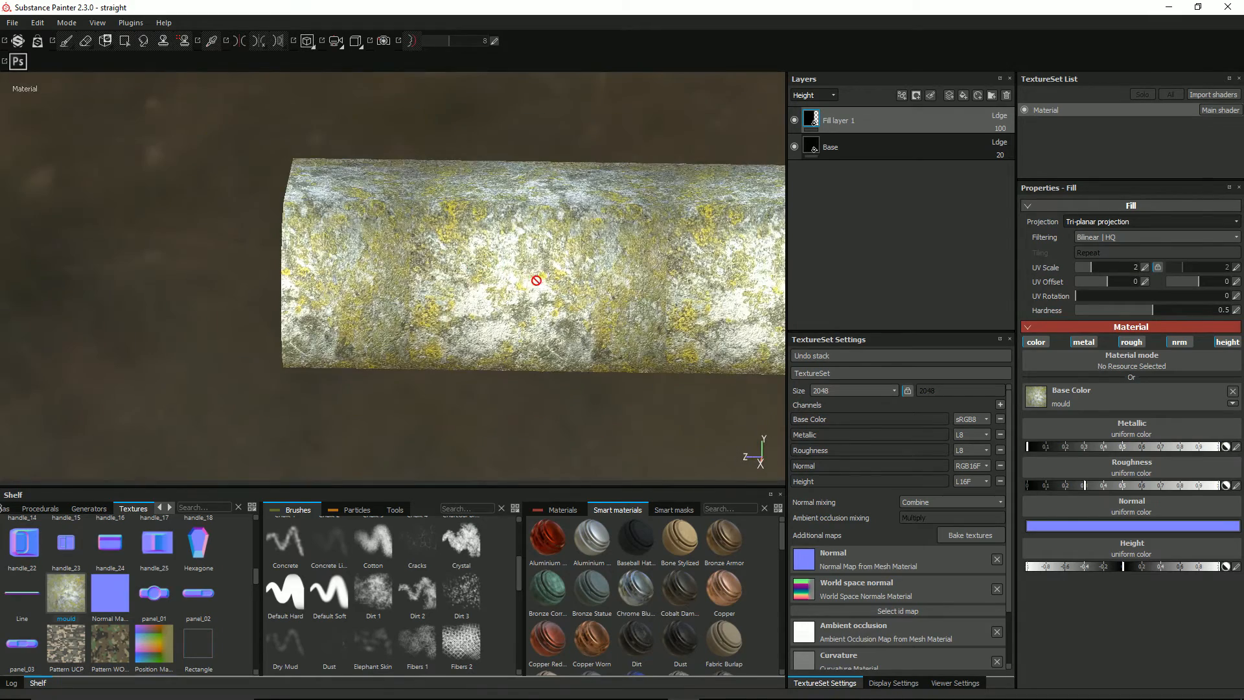
pyautogui.keyDown('alt'); pyautogui.moveTo(411, 264); pyautogui.dragTo(558, 297); pyautogui.keyUp('alt')
pyautogui.keyDown('alt'); pyautogui.moveTo(325, 227); pyautogui.dragTo(466, 242); pyautogui.keyUp('alt')
pyautogui.scroll(2, 361, 222)
pyautogui.scroll(-2, 361, 222)
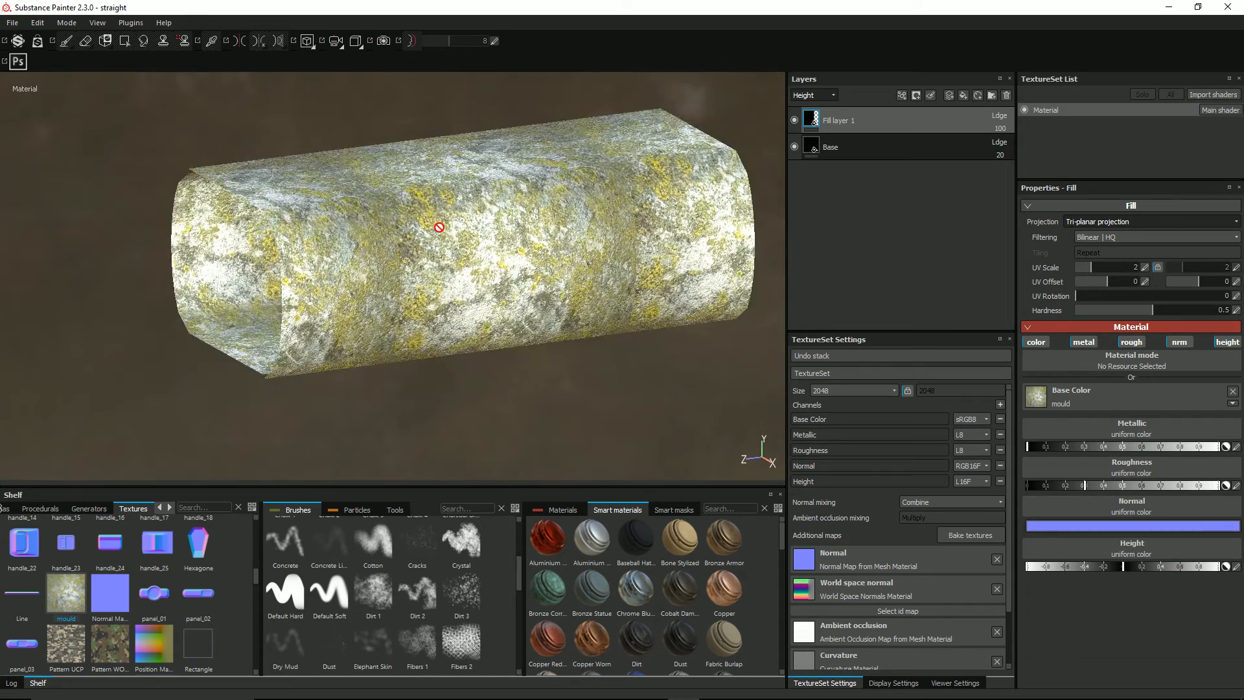
pyautogui.scroll(2, 439, 227)
pyautogui.scroll(-4, 445, 210)
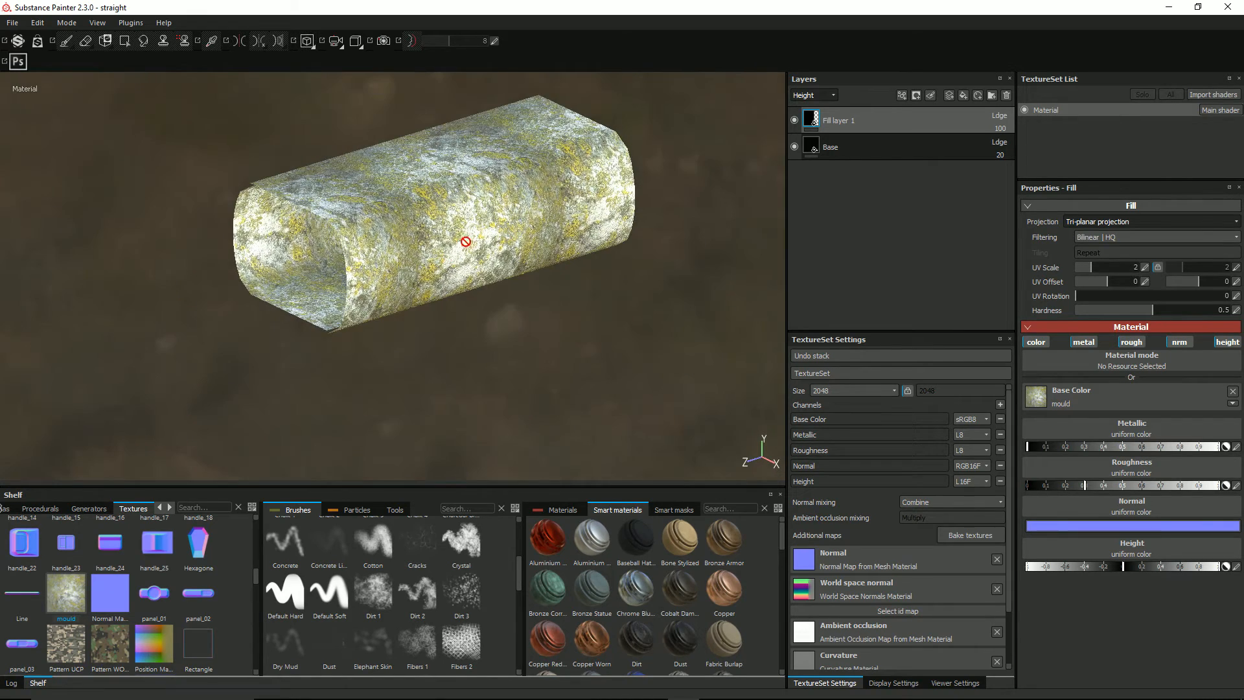
pyautogui.scroll(2, 427, 258)
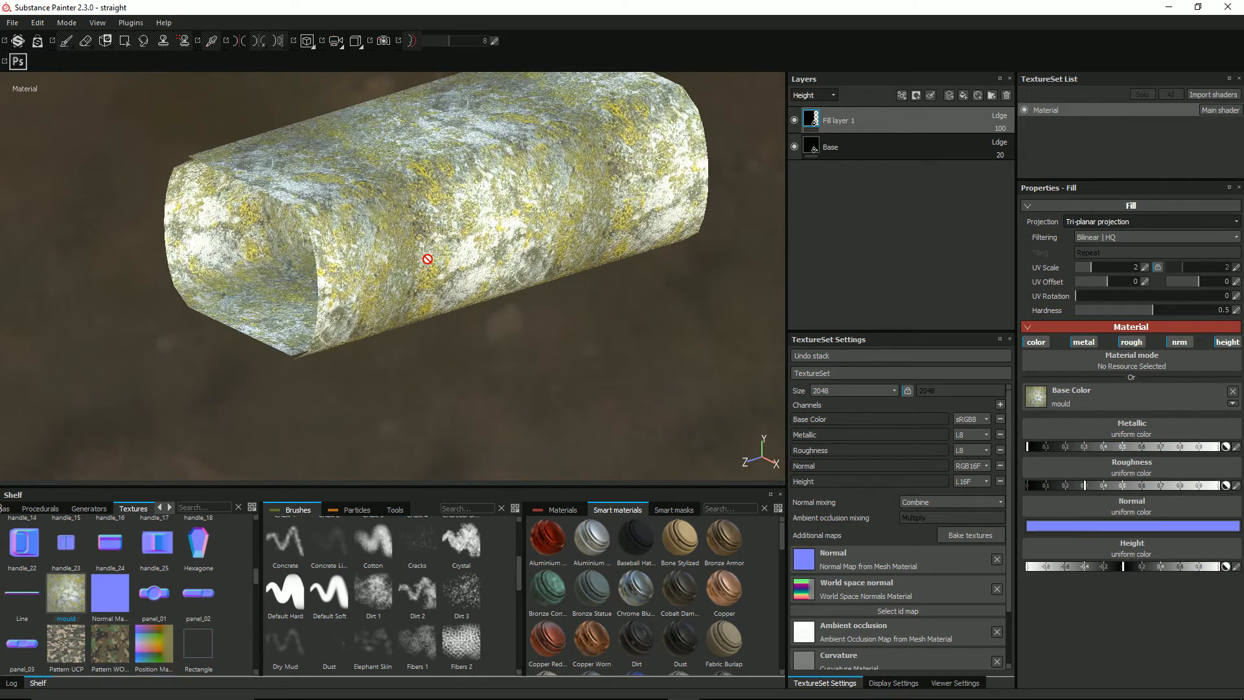
pyautogui.keyDown('alt'); pyautogui.moveTo(517, 210); pyautogui.dragTo(404, 233); pyautogui.keyUp('alt')
pyautogui.keyDown('alt'); pyautogui.moveTo(506, 204); pyautogui.dragTo(441, 411); pyautogui.keyUp('alt')
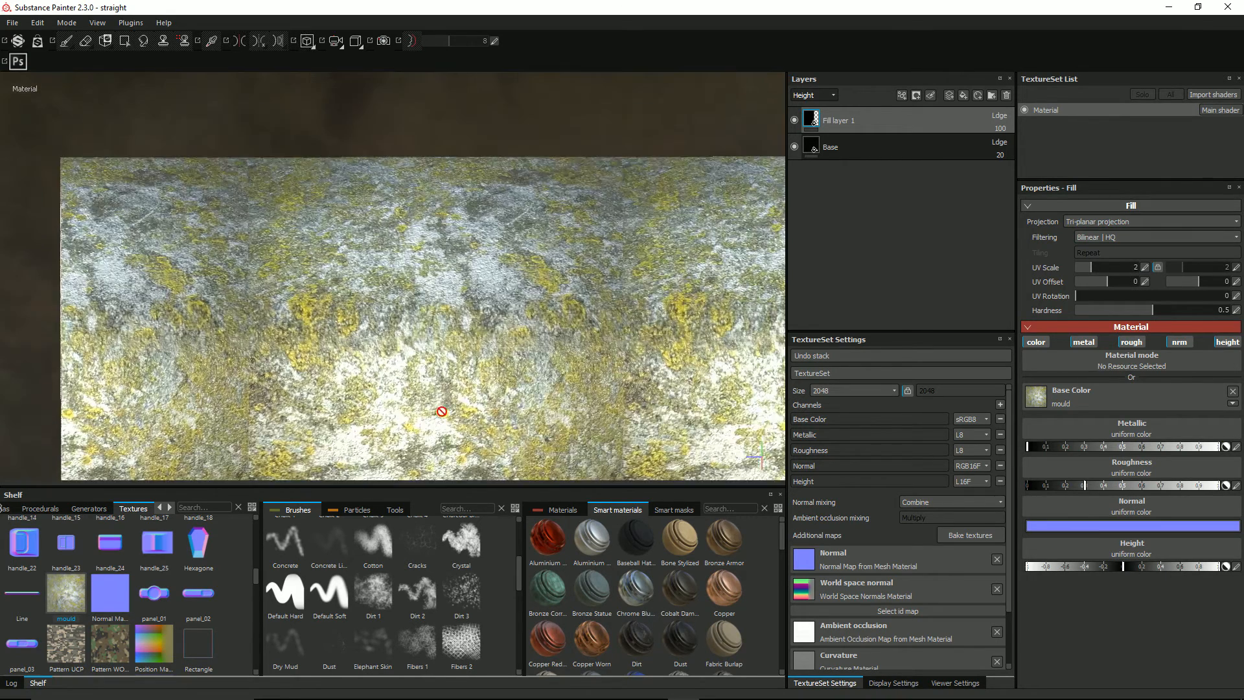
pyautogui.scroll(4, 244, 343)
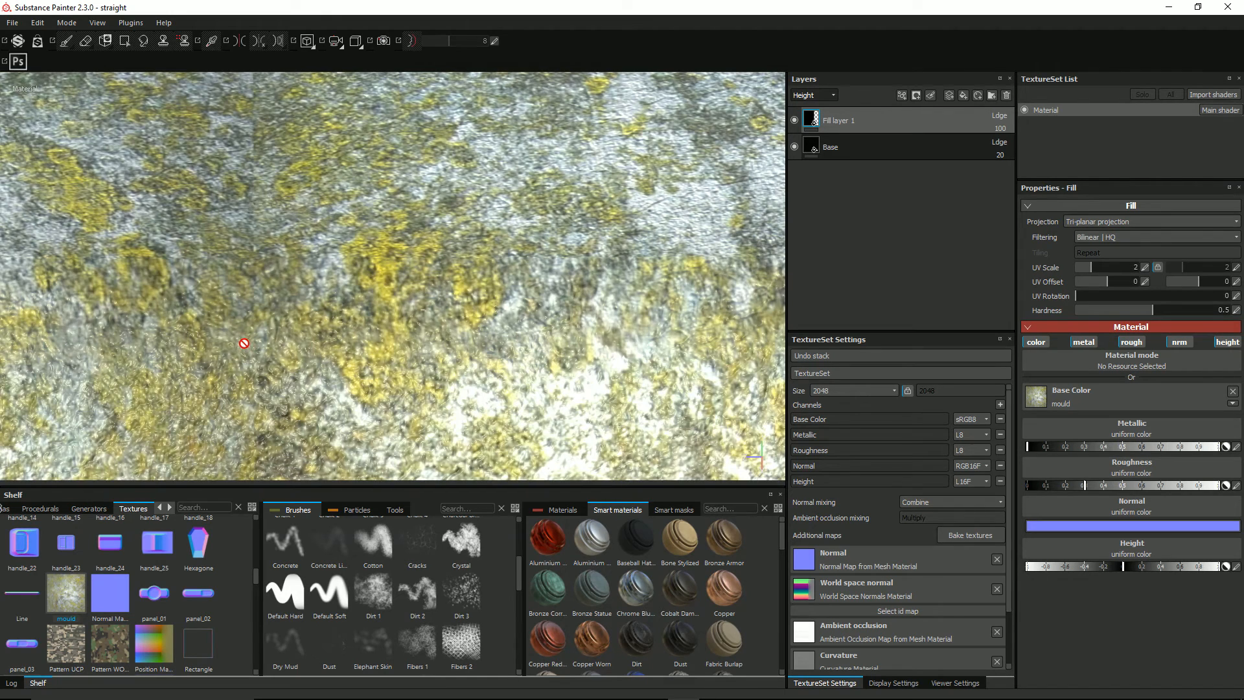
# Try Bilinear | Sharp filtering on the mould fill layer, and settle on Nearest.
pyautogui.click(1118, 237)
pyautogui.click(1115, 256)
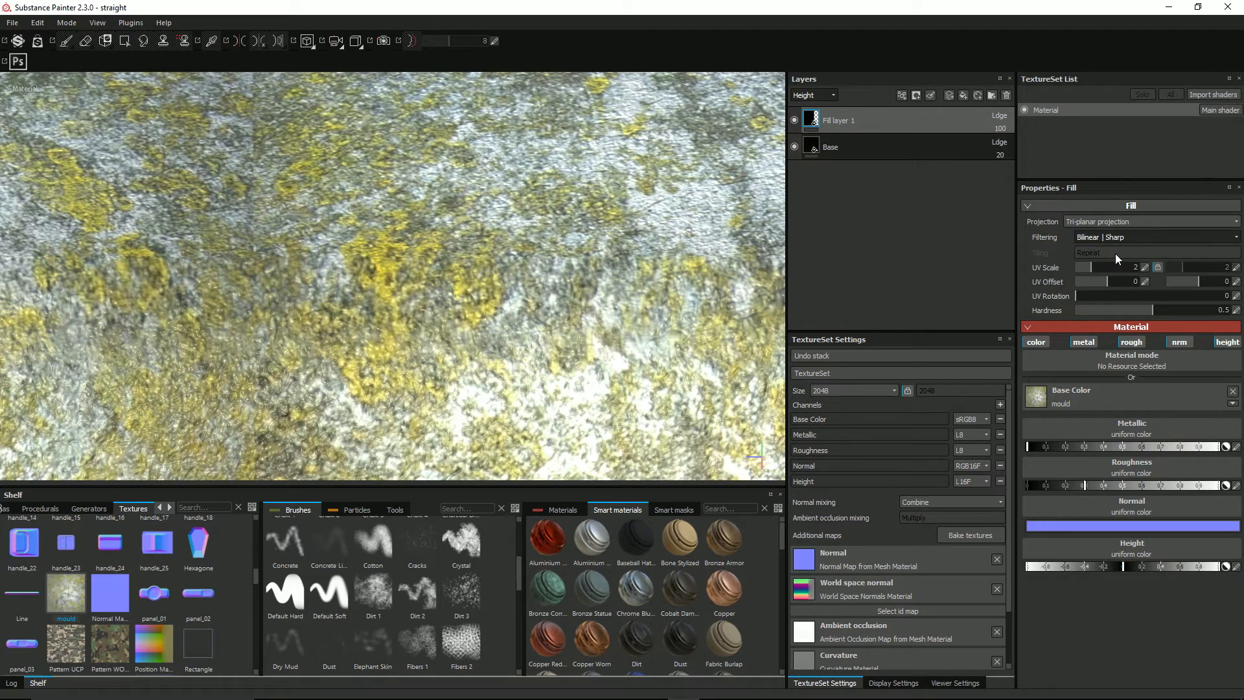
pyautogui.click(1105, 238)
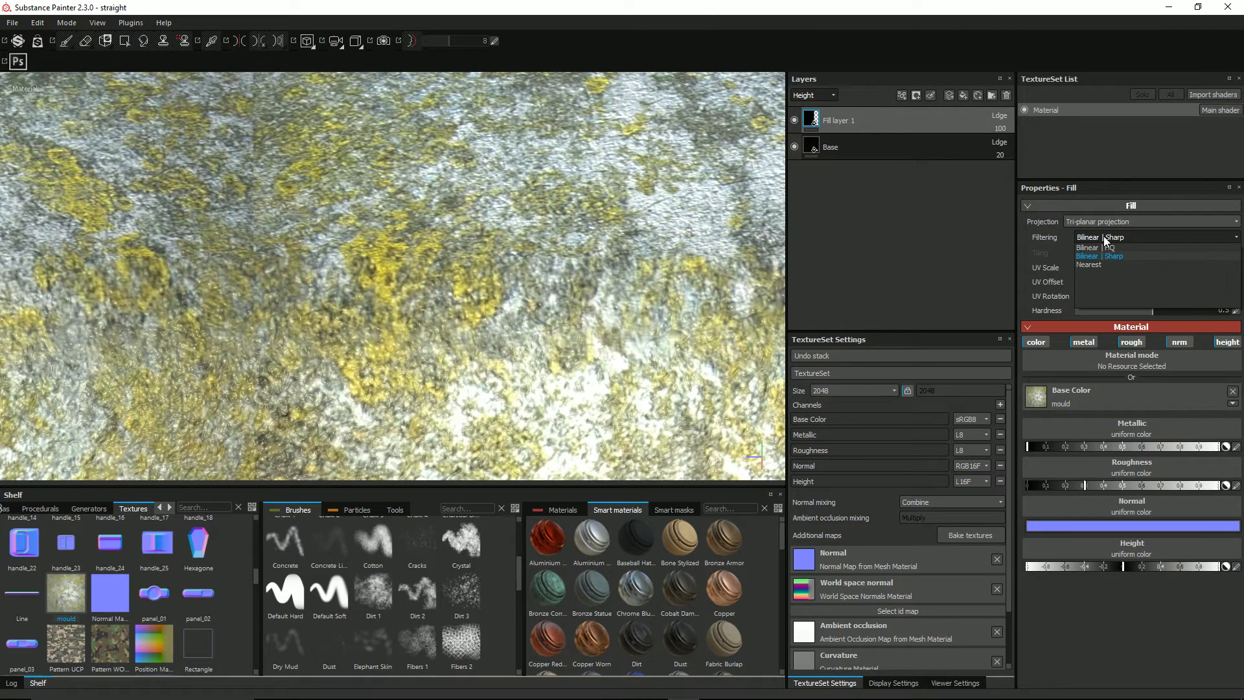
pyautogui.click(1104, 260)
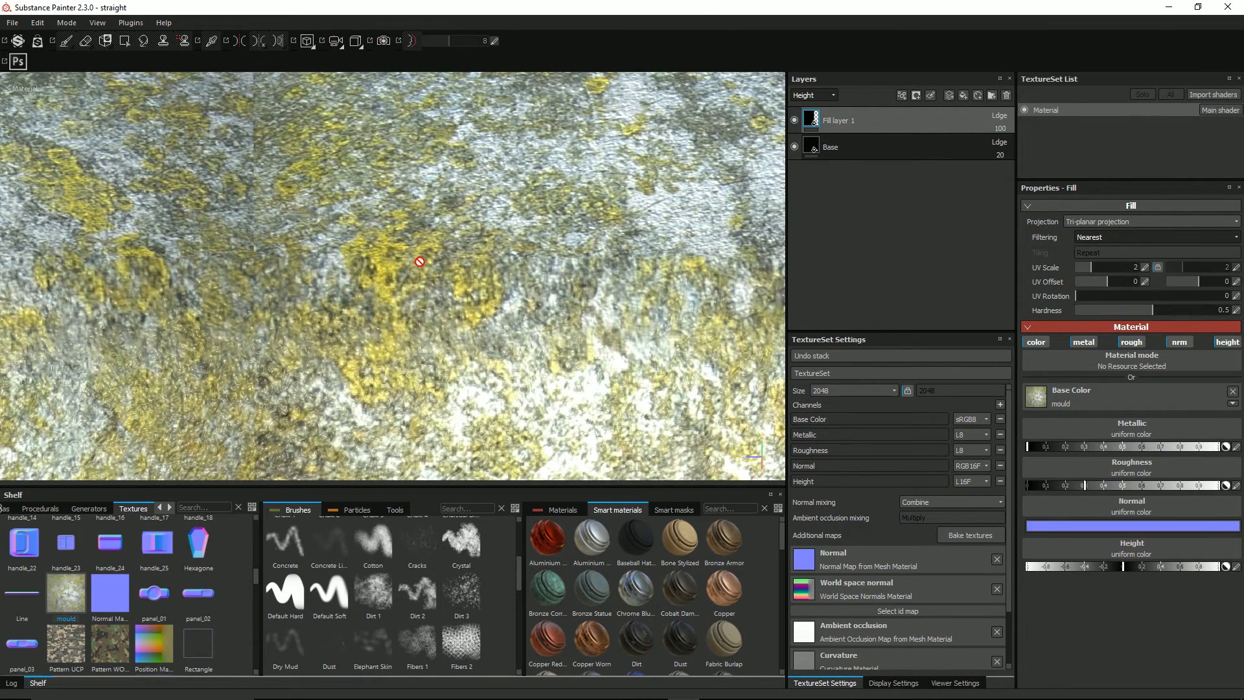
pyautogui.scroll(-3, 420, 272)
pyautogui.scroll(-3, 419, 272)
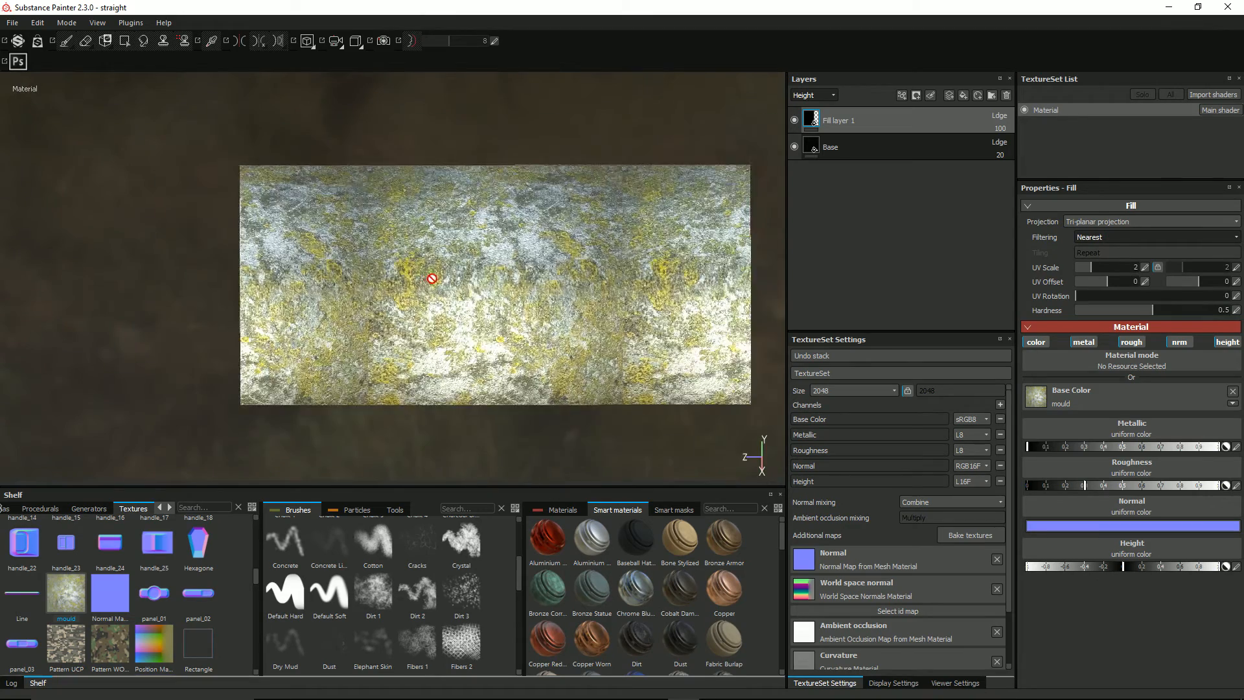
pyautogui.keyDown('alt'); pyautogui.moveTo(481, 270); pyautogui.dragTo(517, 278); pyautogui.keyUp('alt')
pyautogui.scroll(3, 477, 279)
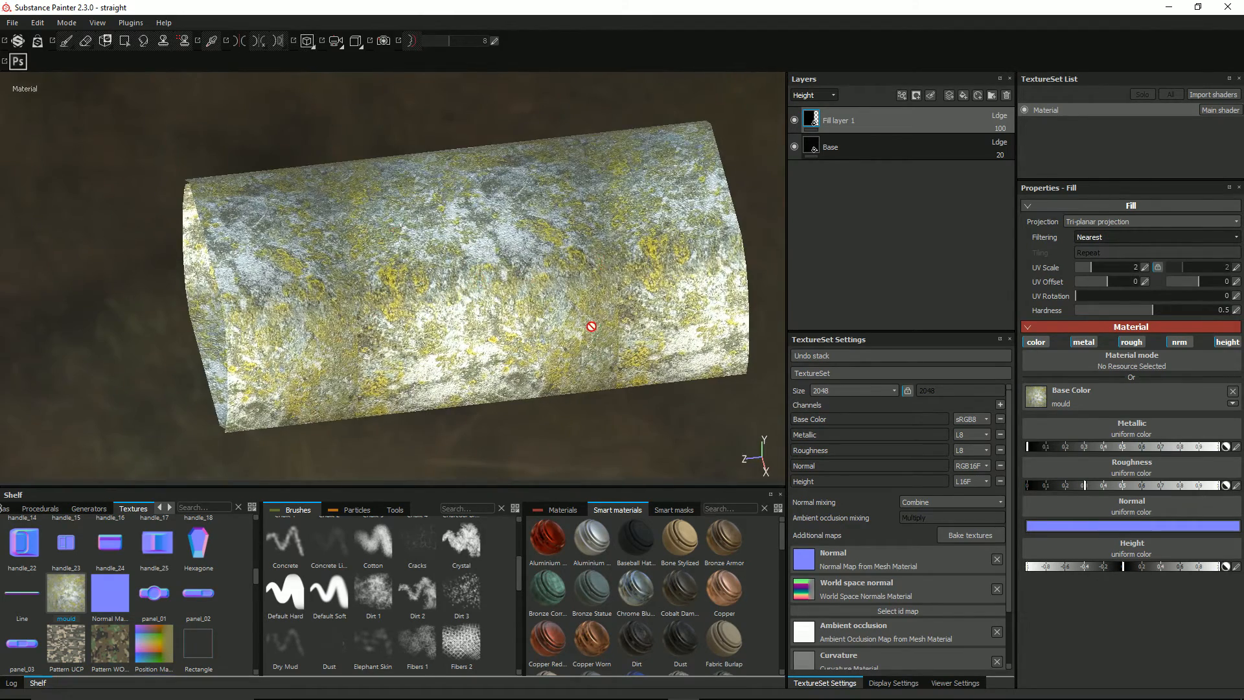
# Compare UV scale 1 on the mould fill layer once more and return it to 2.
pyautogui.click(1144, 267)
pyautogui.write('1')
pyautogui.press('Return')
pyautogui.keyDown('alt'); pyautogui.moveTo(316, 258); pyautogui.dragTo(477, 268); pyautogui.keyUp('alt')
pyautogui.click(1144, 268)
pyautogui.write('2')
pyautogui.press('Return')
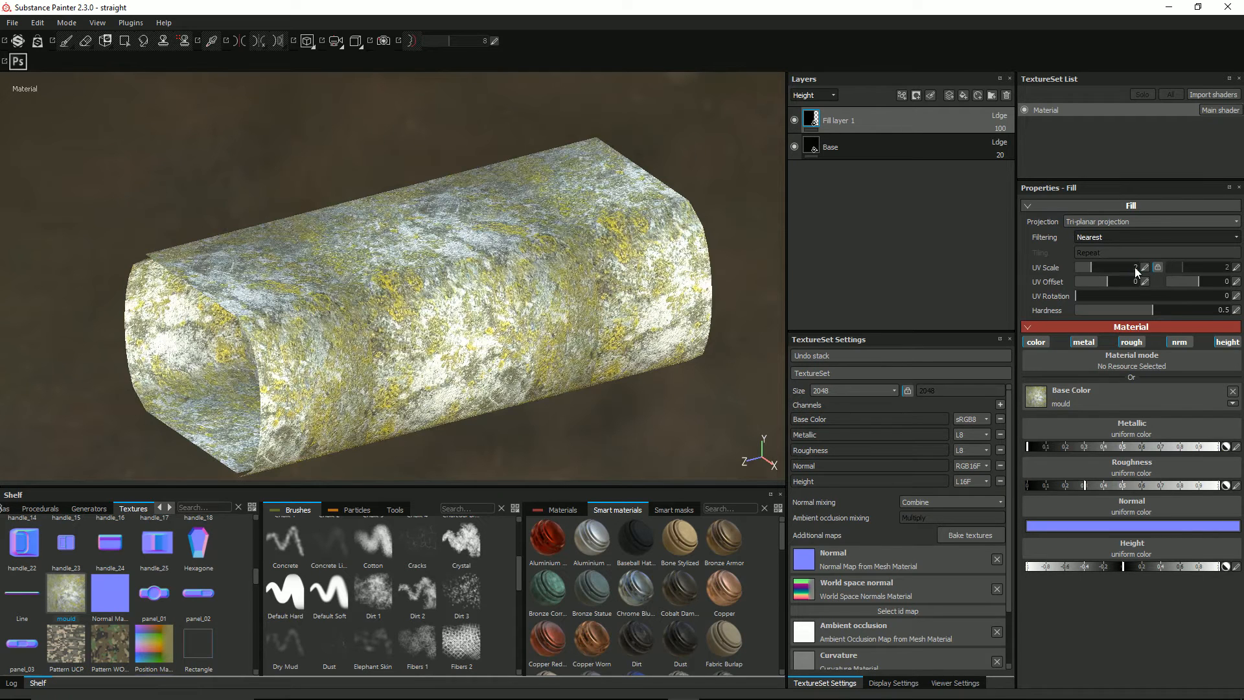
# Add a black mask to the mould fill layer so the rock base shows through.
pyautogui.moveTo(1080, 300); pyautogui.dragTo(998, 292)
pyautogui.keyDown('alt'); pyautogui.moveTo(420, 283); pyautogui.dragTo(494, 210); pyautogui.keyUp('alt')
pyautogui.rightClick(814, 118)
pyautogui.click(842, 138)
pyautogui.moveTo(516, 222)
pyautogui.keyDown('alt'); pyautogui.mouseDown()
pyautogui.moveTo(436, 205)
pyautogui.moveTo(555, 195)
pyautogui.mouseUp(); pyautogui.keyUp('alt')
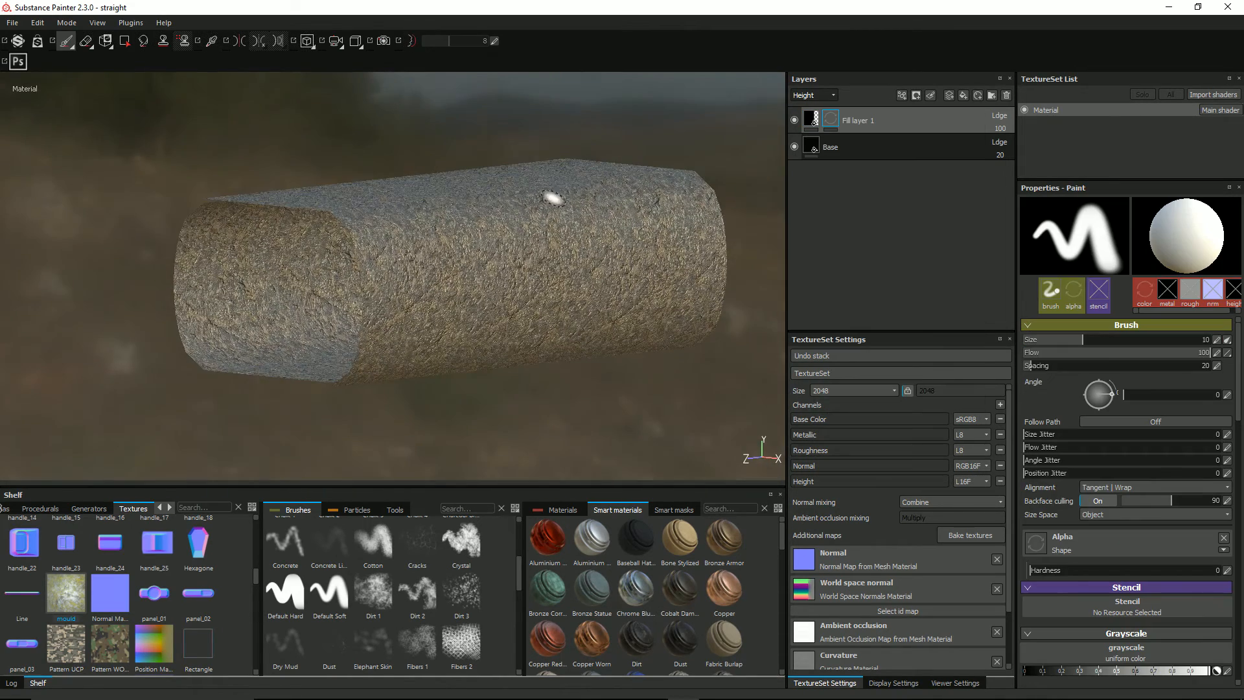
# Add a generator to the mould layer's mask and choose MG Dirt for it.
pyautogui.rightClick(834, 119)
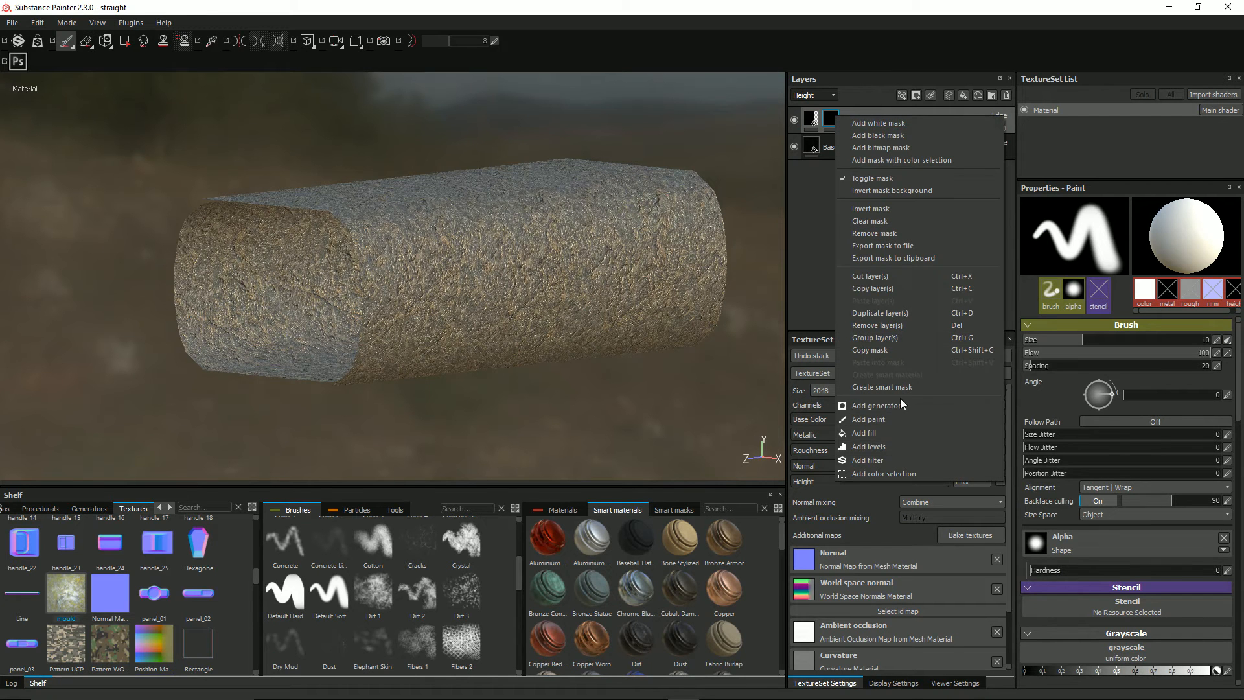
pyautogui.click(874, 405)
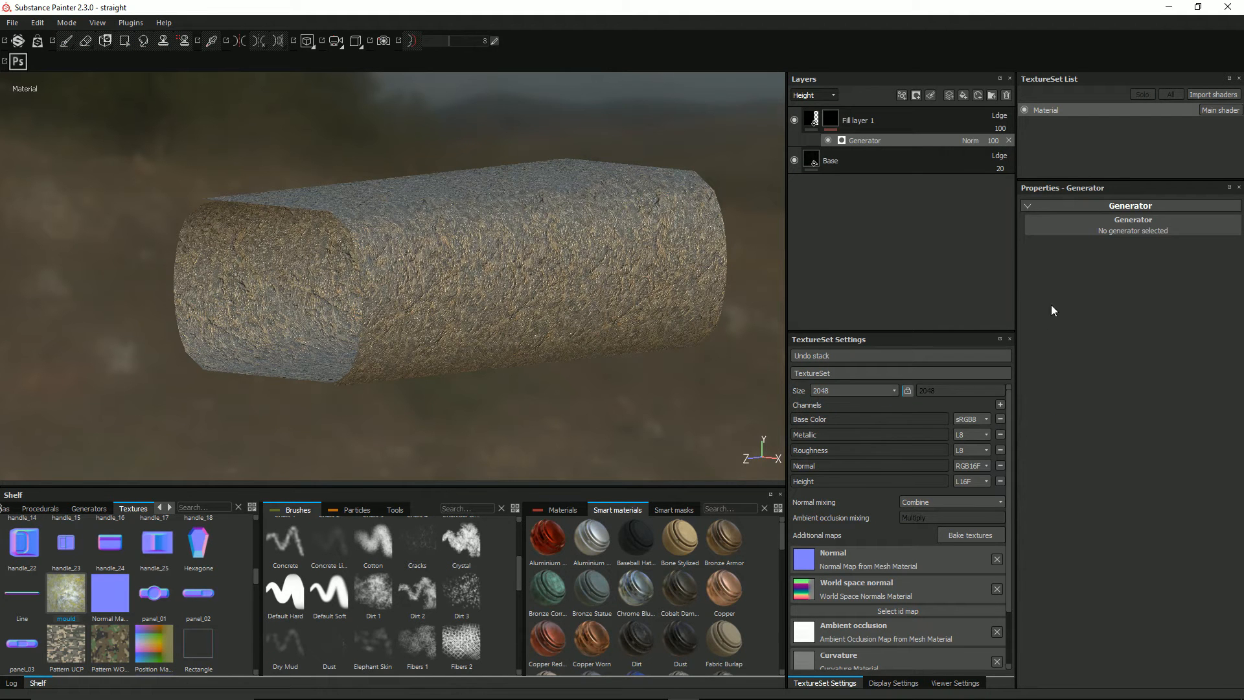
pyautogui.click(1072, 229)
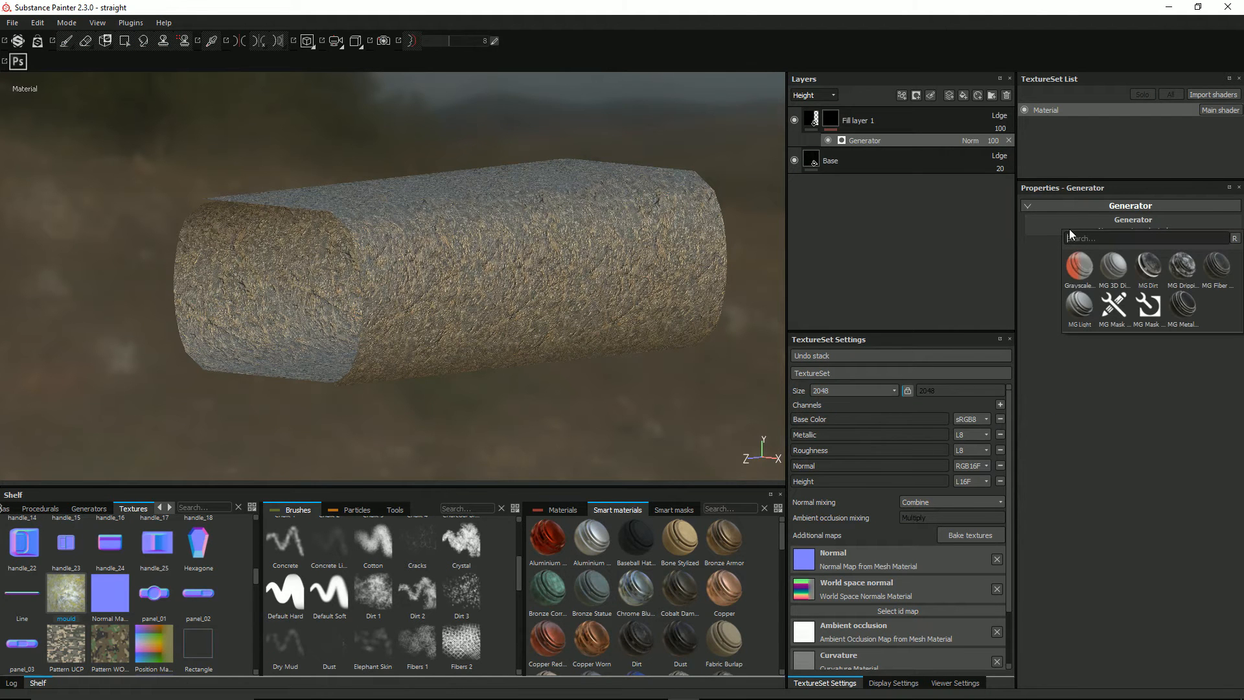
pyautogui.click(1149, 266)
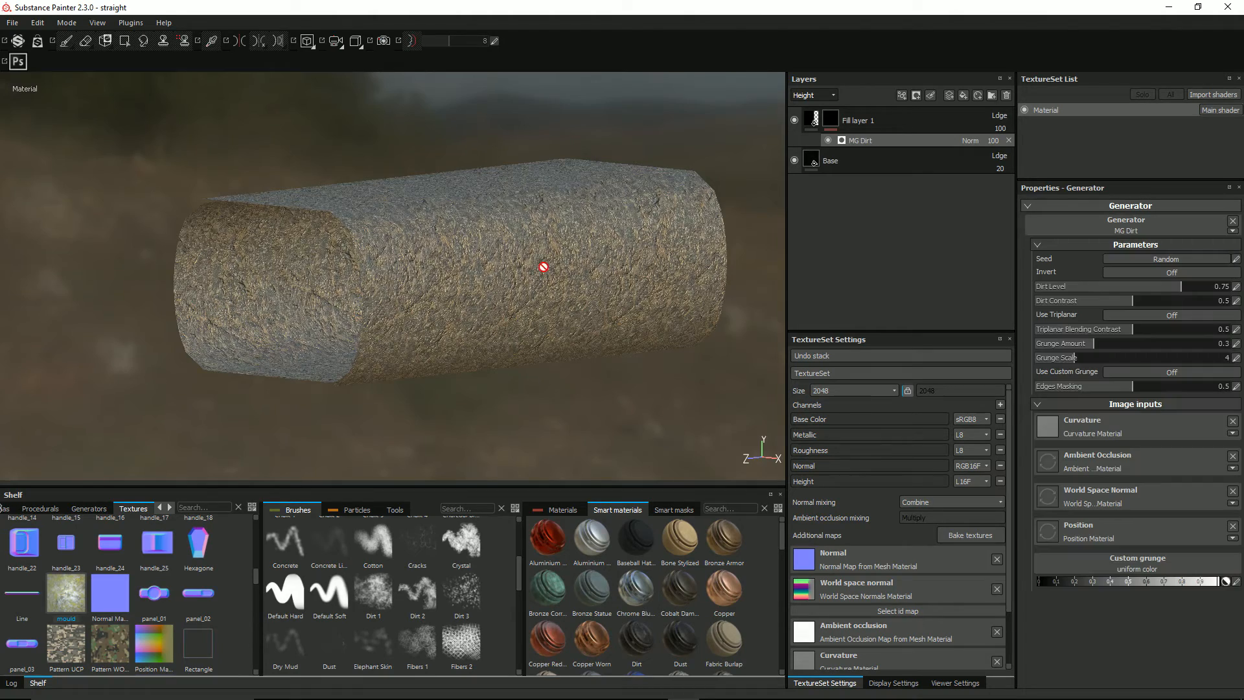
# Set the MG Dirt generator's Dirt Level to 0.7 and turn on Use Triplanar.
pyautogui.keyDown('alt'); pyautogui.moveTo(443, 248); pyautogui.dragTo(482, 295); pyautogui.keyUp('alt')
pyautogui.scroll(3, 478, 296)
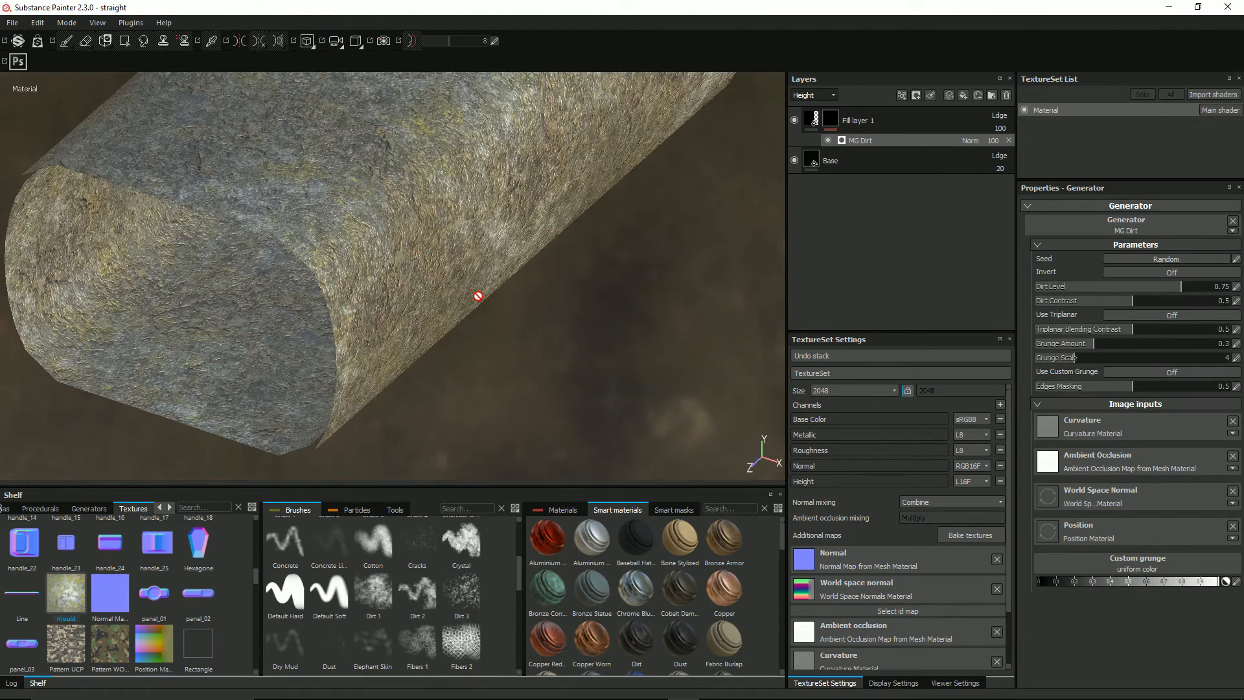
pyautogui.keyDown('alt'); pyautogui.moveTo(418, 245); pyautogui.dragTo(372, 208); pyautogui.keyUp('alt')
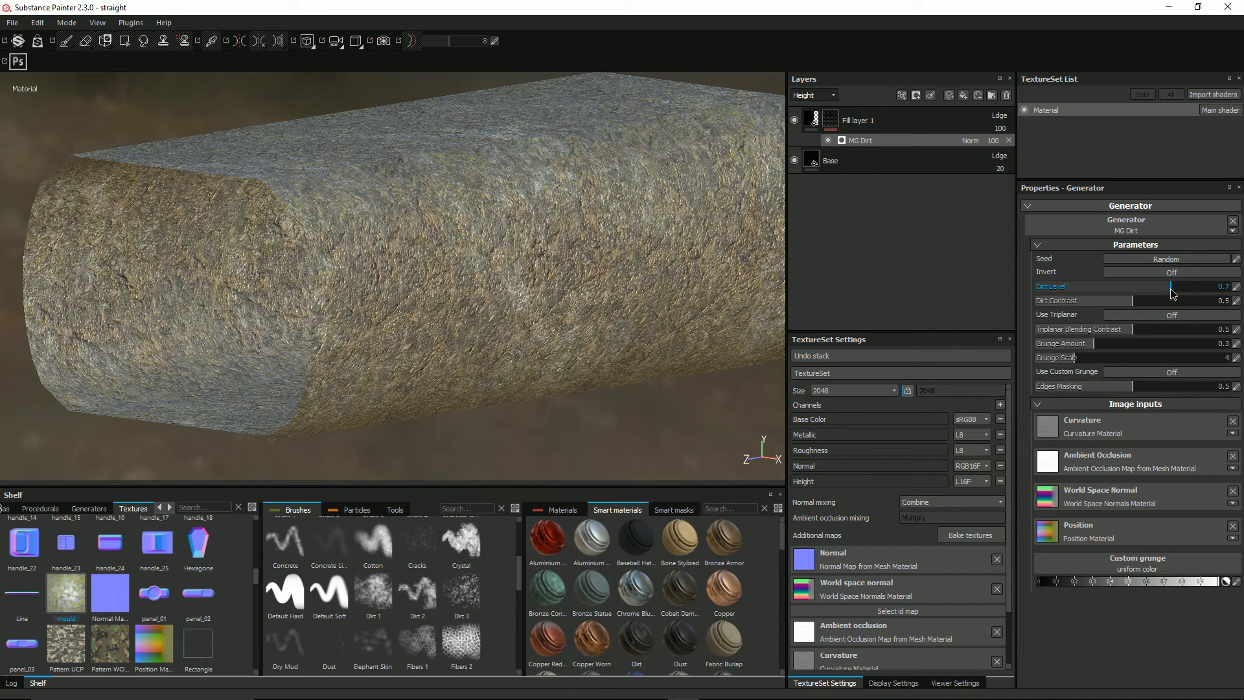
pyautogui.click(1168, 317)
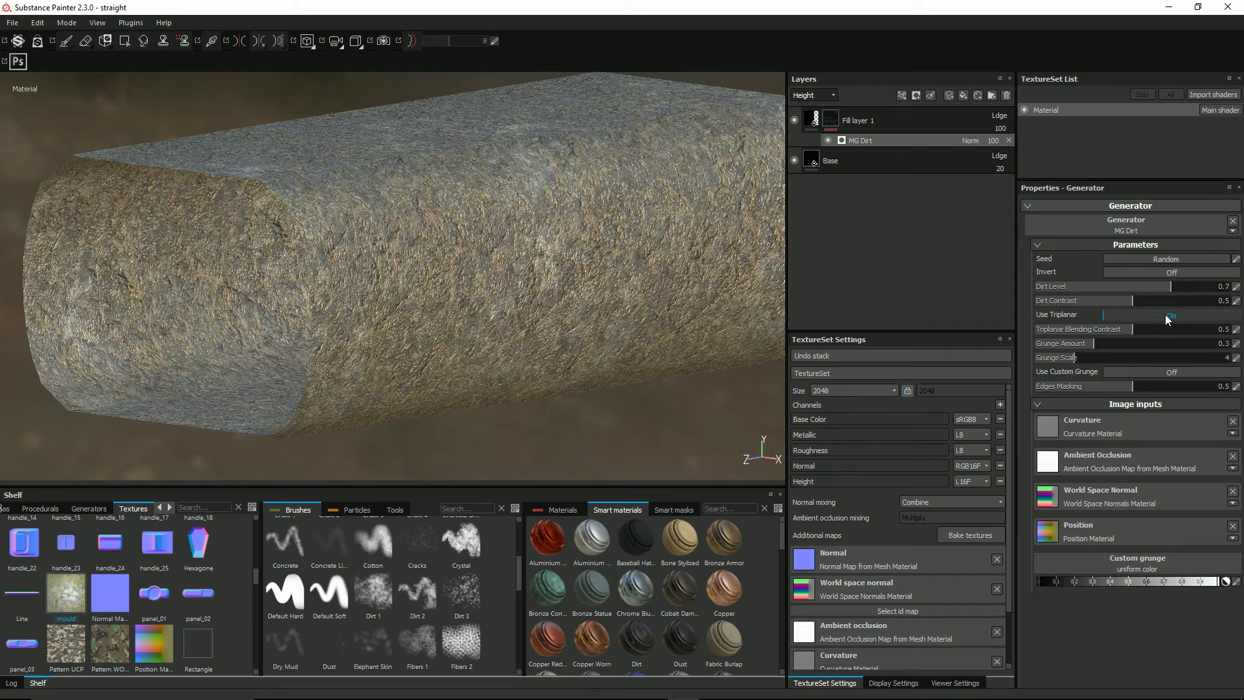
# Raise the roughness of the mould fill layer to about 0.6.
pyautogui.keyDown('alt'); pyautogui.moveTo(366, 286); pyautogui.dragTo(574, 247); pyautogui.keyUp('alt')
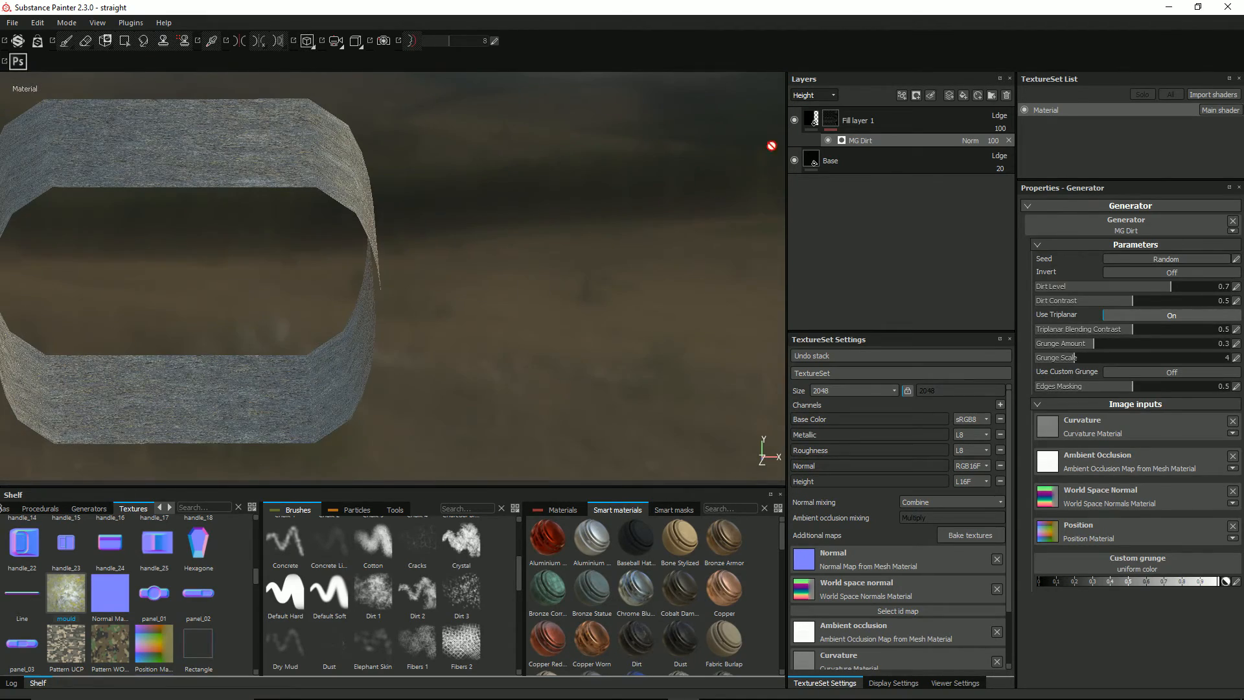
pyautogui.click(814, 123)
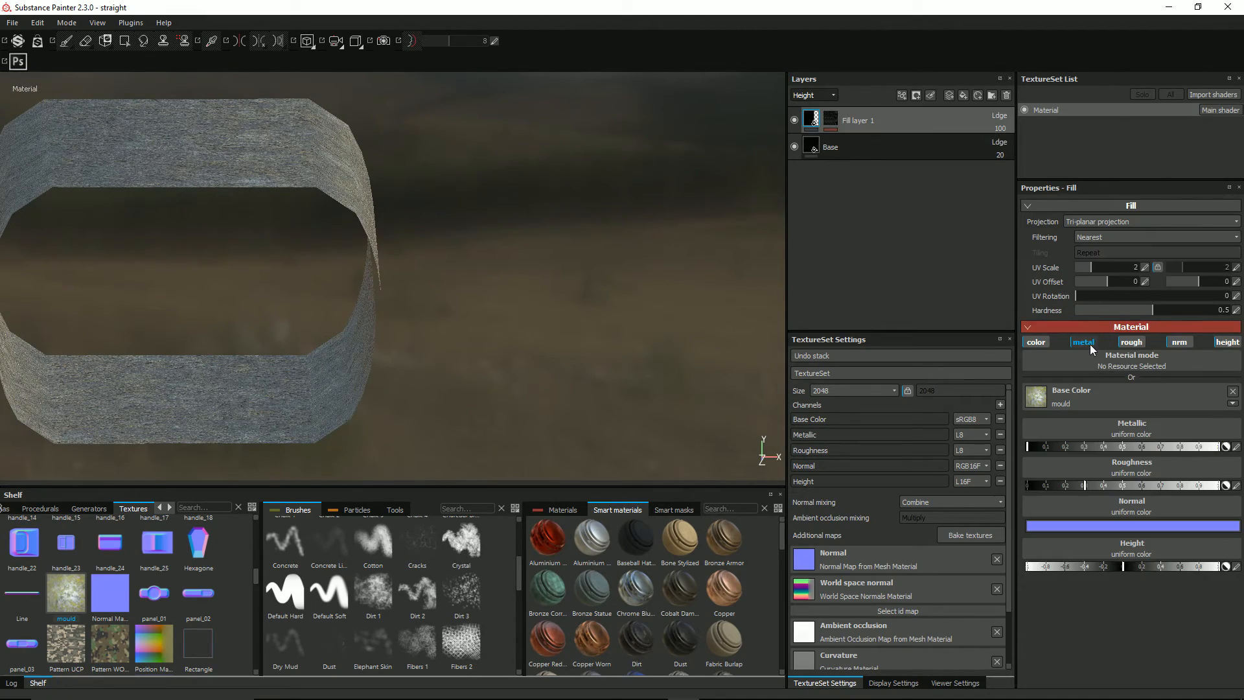
pyautogui.keyDown('alt'); pyautogui.moveTo(593, 306); pyautogui.dragTo(564, 331); pyautogui.keyUp('alt')
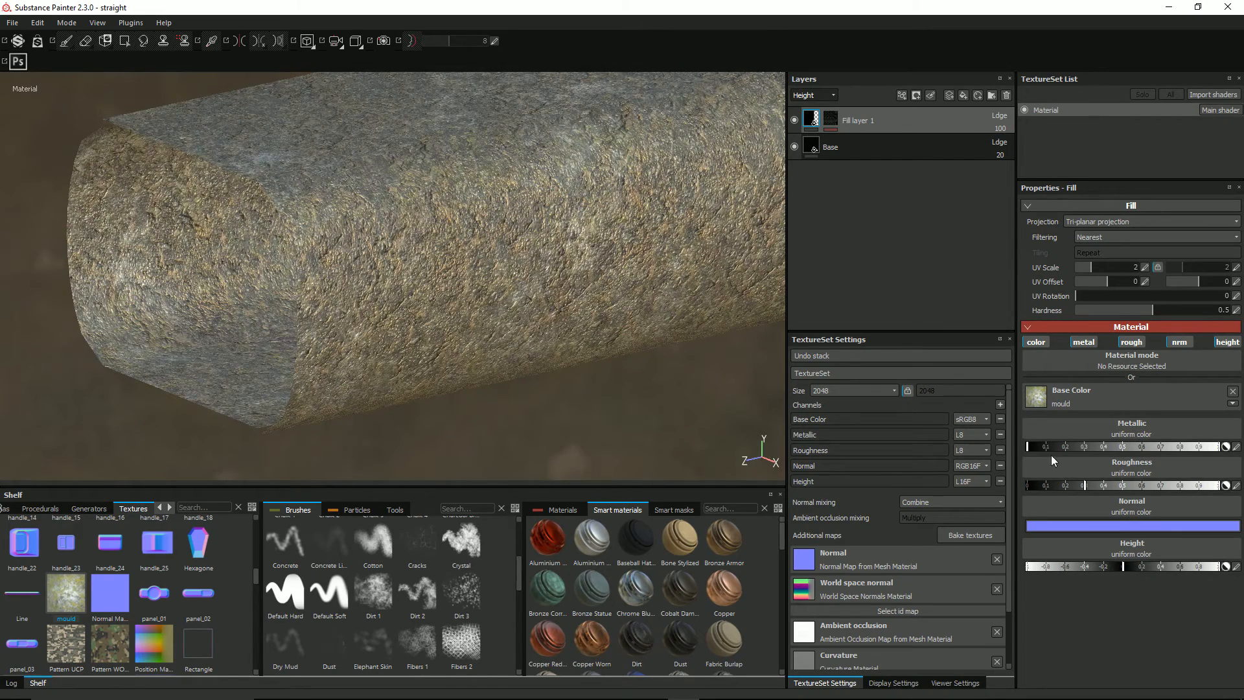
pyautogui.moveTo(1087, 488); pyautogui.dragTo(1155, 491)
# Raise the Base rock layer's roughness to about 0.8 and check the surface along the tunnel.
pyautogui.click(813, 144)
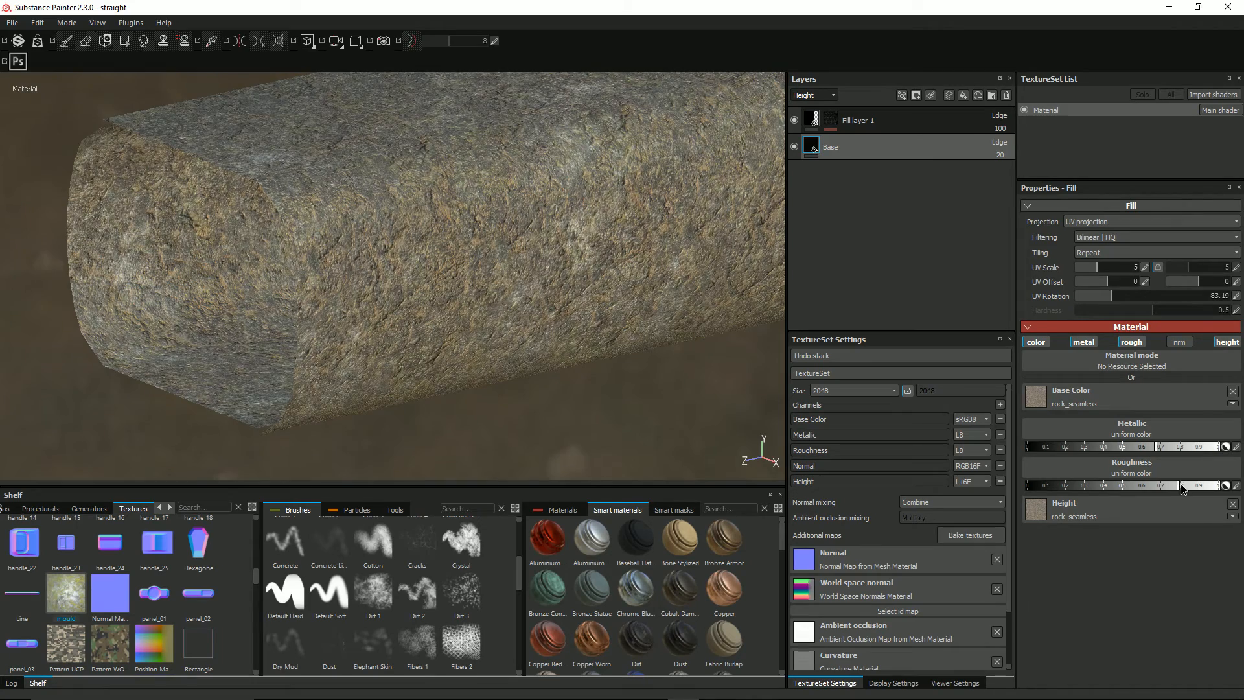
pyautogui.keyDown('alt'); pyautogui.moveTo(523, 287); pyautogui.dragTo(397, 263); pyautogui.keyUp('alt')
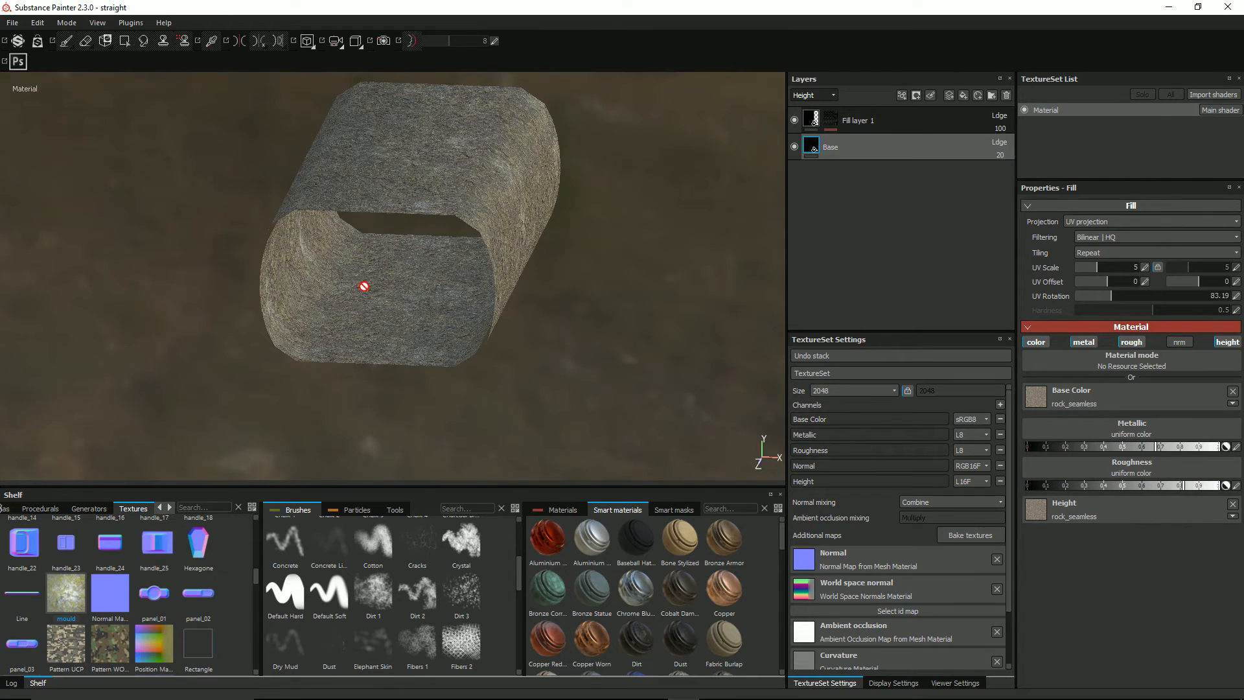
pyautogui.keyDown('alt'); pyautogui.moveTo(458, 396); pyautogui.dragTo(382, 295); pyautogui.keyUp('alt')
pyautogui.keyDown('alt'); pyautogui.moveTo(401, 382); pyautogui.dragTo(413, 196); pyautogui.keyUp('alt')
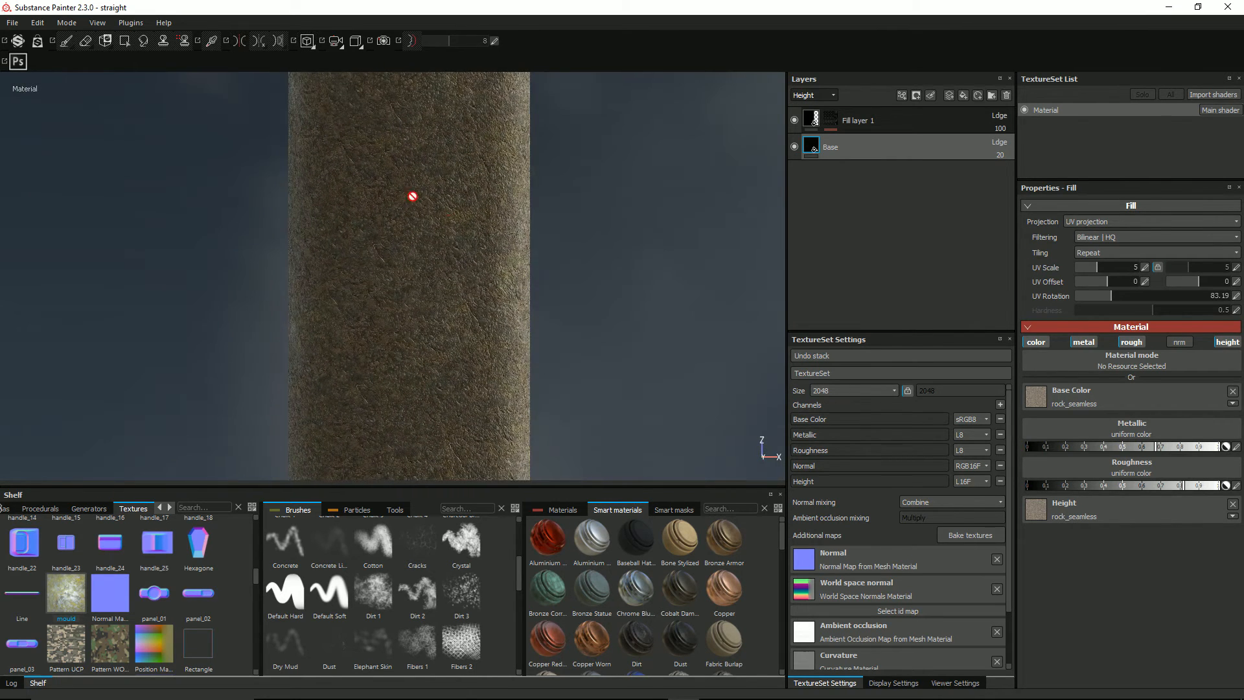
pyautogui.press('f')
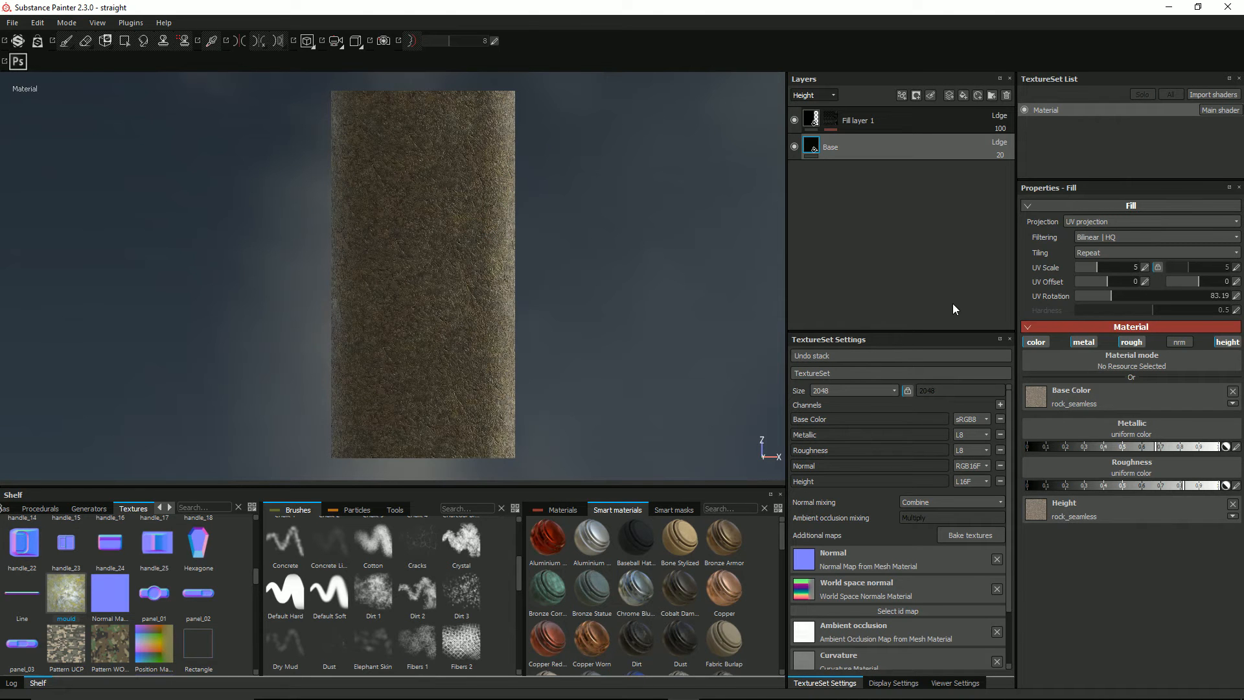
# Rename the tri-planar fill layer as mould.
pyautogui.doubleClick(855, 121)
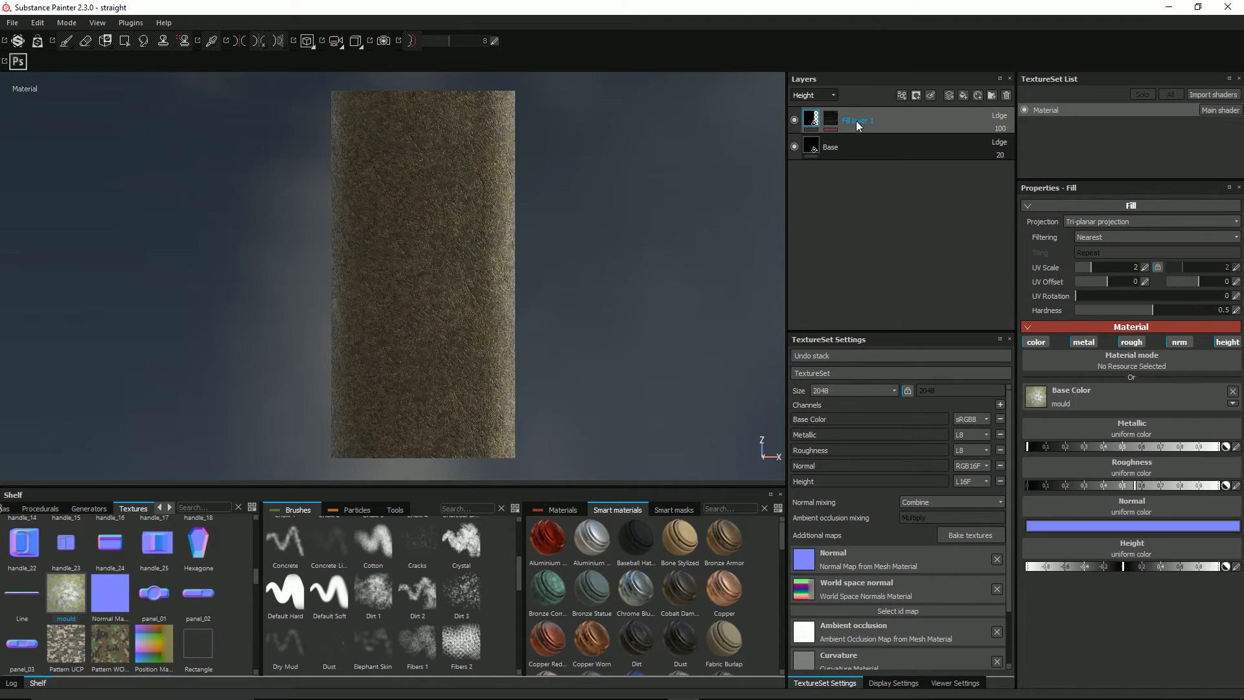
pyautogui.write('moul')
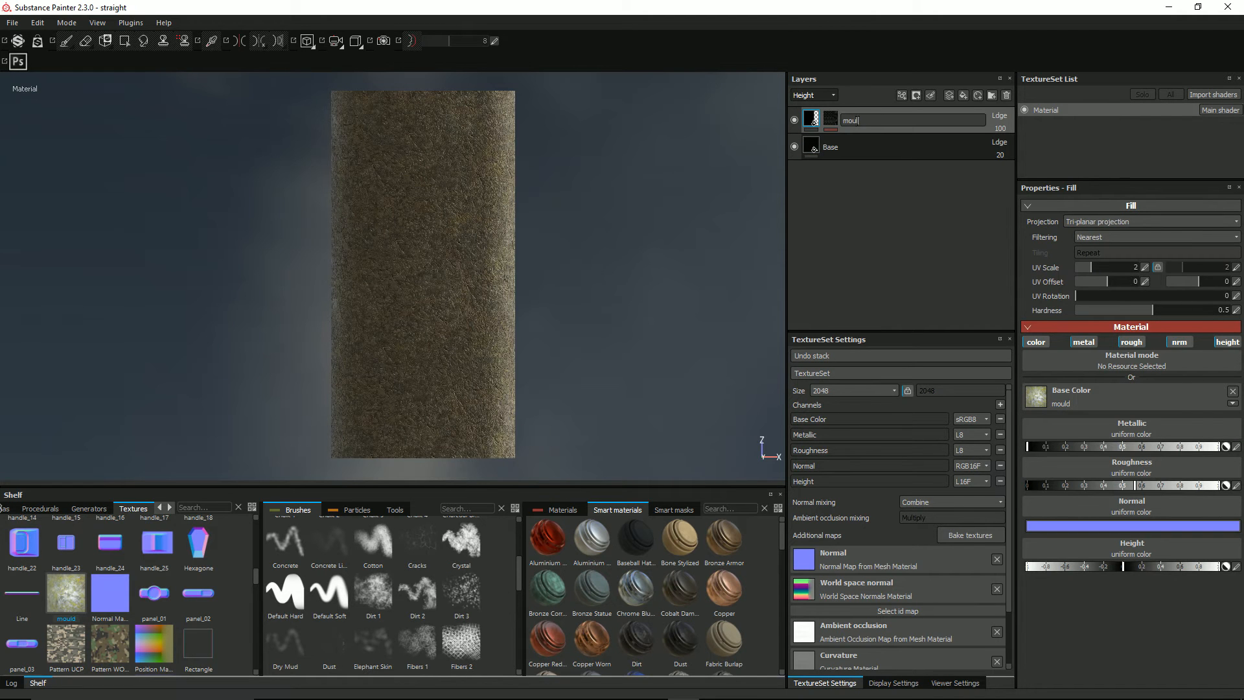
pyautogui.write('d')
pyautogui.press('Return')
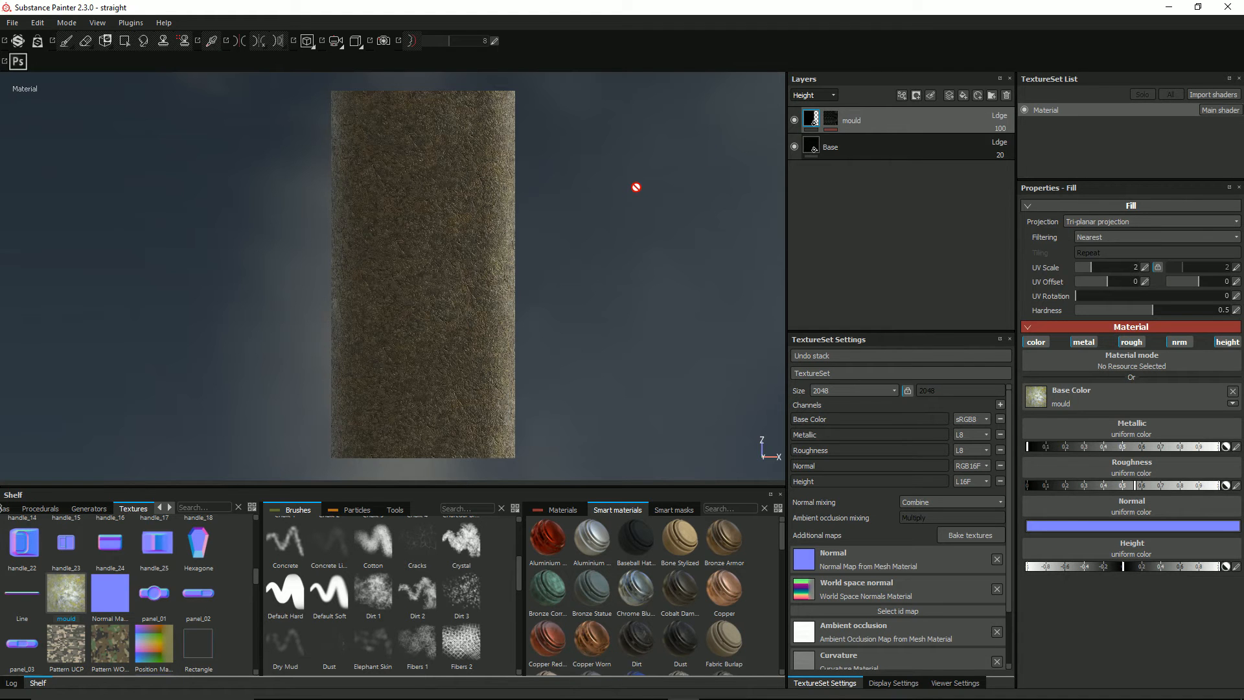
pyautogui.doubleClick(844, 123)
# Add a new fill layer above the mould layer and hide the mould and Base layers.
pyautogui.click(963, 94)
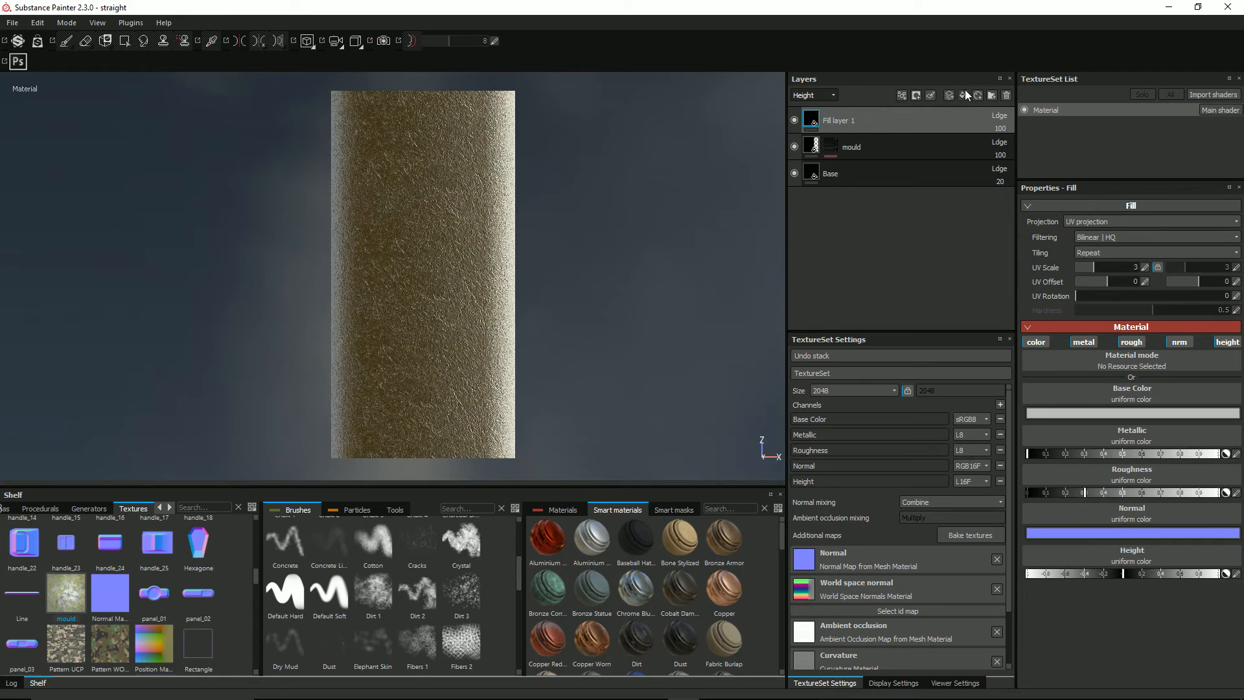
pyautogui.keyDown('alt'); pyautogui.moveTo(722, 111); pyautogui.dragTo(845, 202); pyautogui.keyUp('alt')
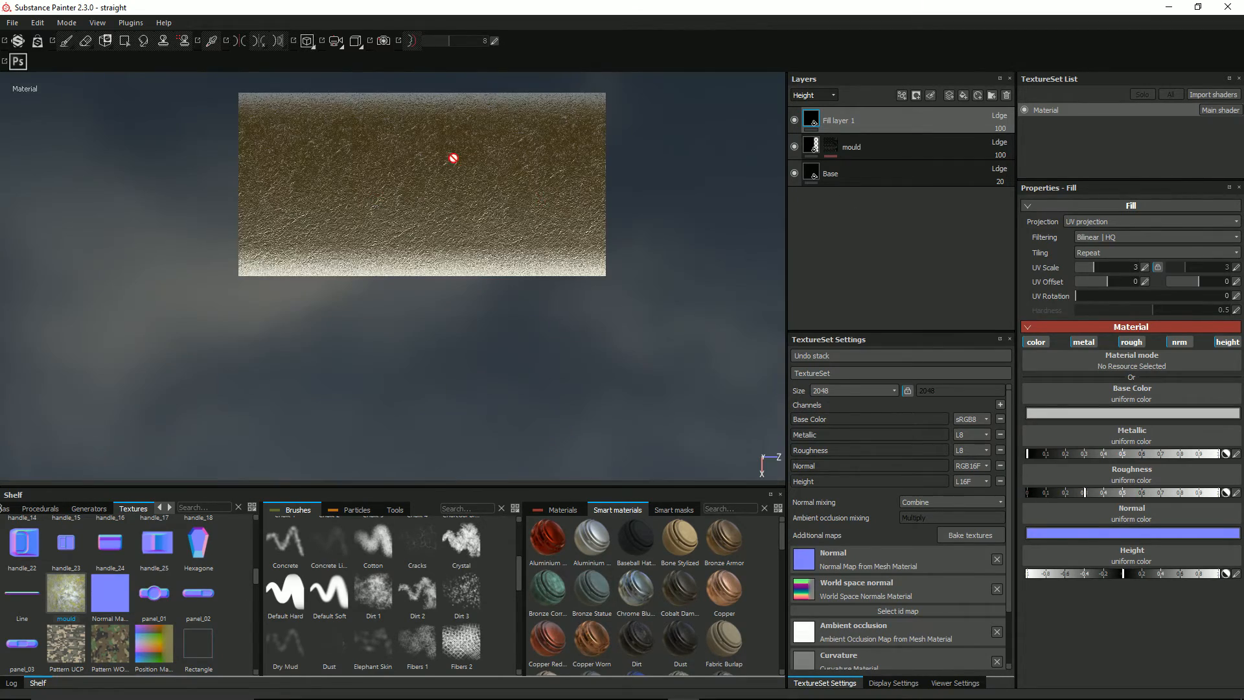
pyautogui.keyDown('alt'); pyautogui.moveTo(631, 215); pyautogui.dragTo(699, 297, button='middle'); pyautogui.keyUp('alt')
pyautogui.scroll(5, 616, 308)
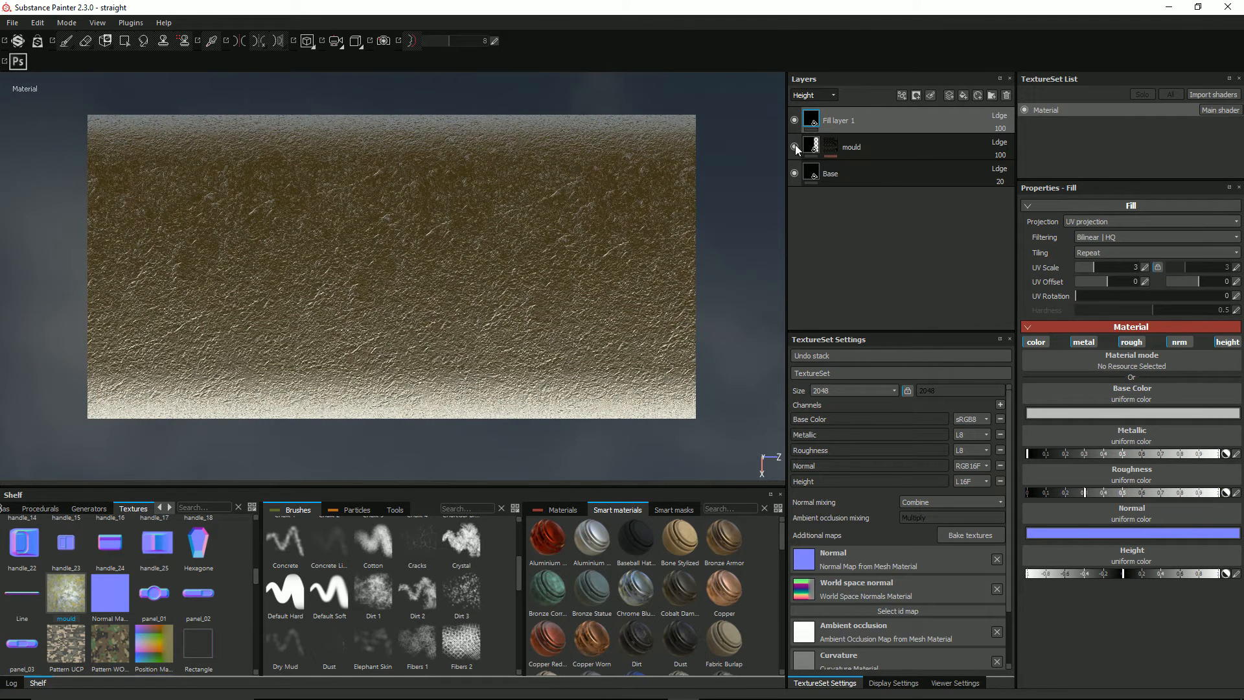
pyautogui.click(795, 174)
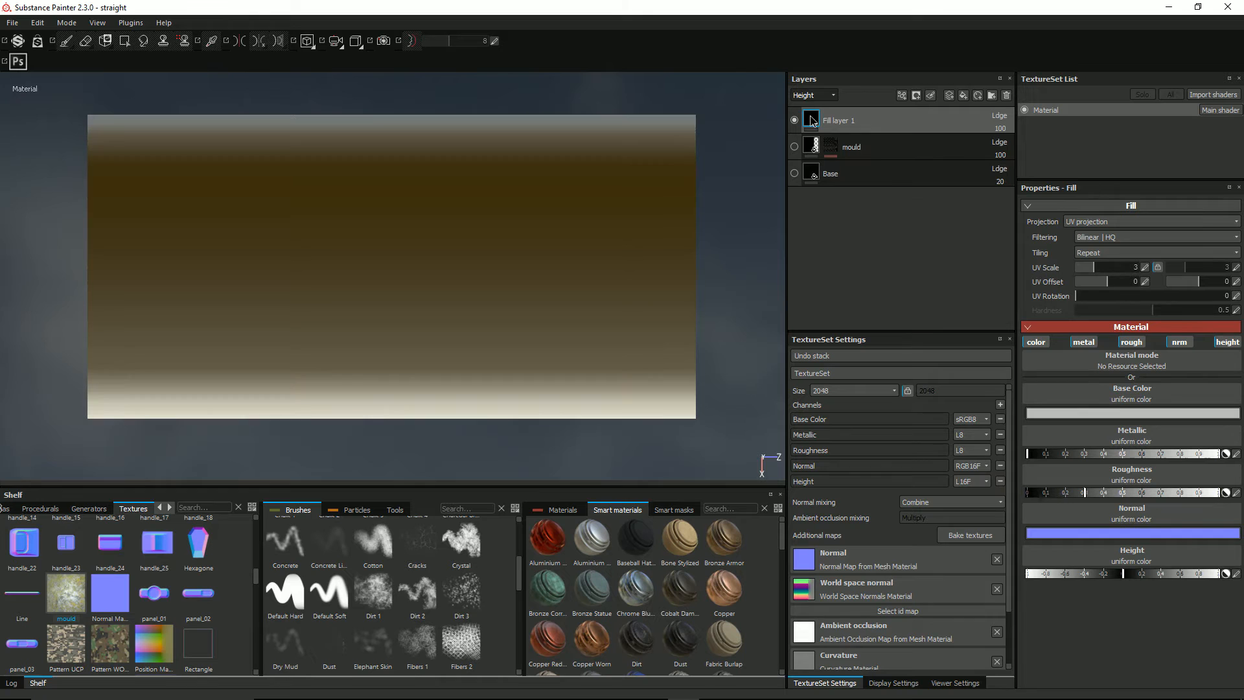
# Set the new fill layer's base color to bright red, RGB 0.924, 0, 0.
pyautogui.click(1105, 414)
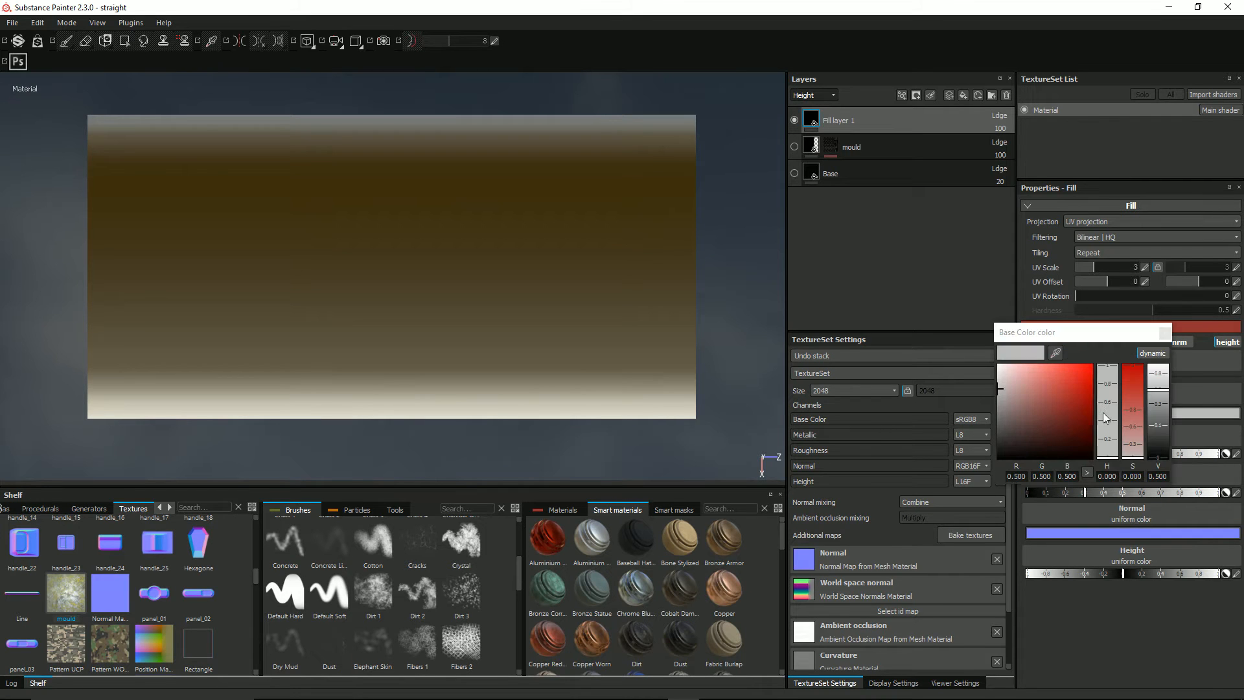
pyautogui.moveTo(1037, 376); pyautogui.dragTo(1131, 368)
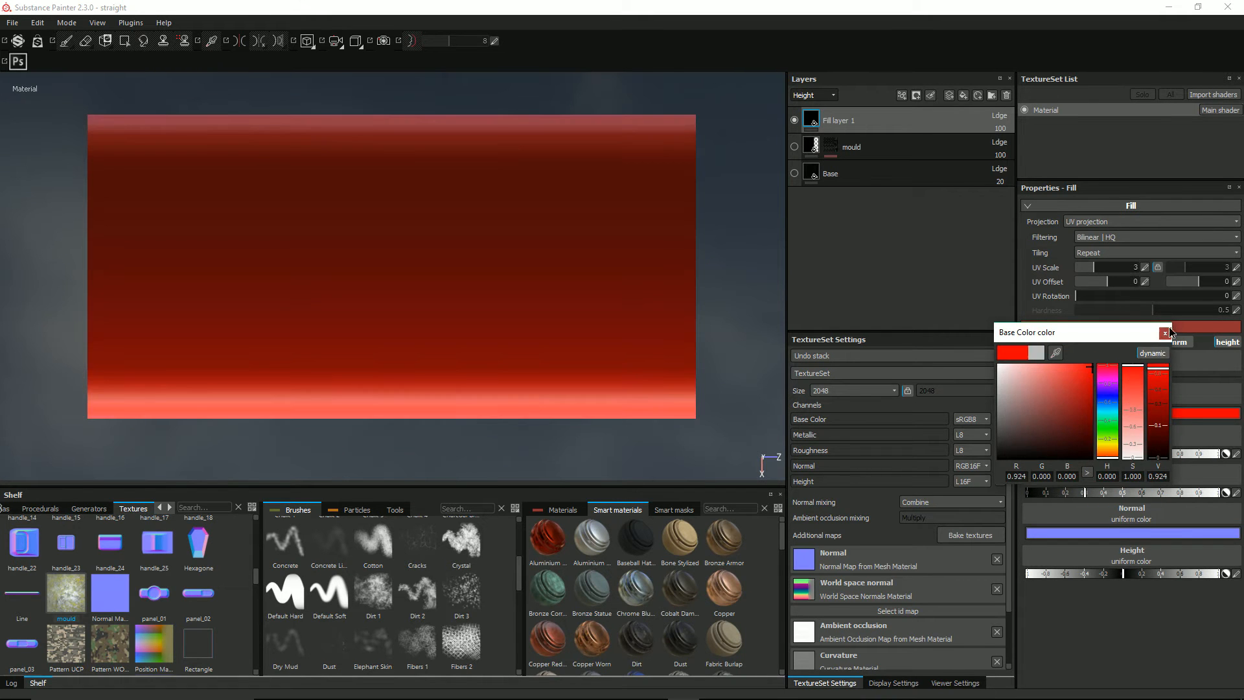
pyautogui.click(1167, 329)
# Add a black mask to the red fill layer and reveal the tunnel's two flat floor faces with Polygon Fill.
pyautogui.rightClick(814, 132)
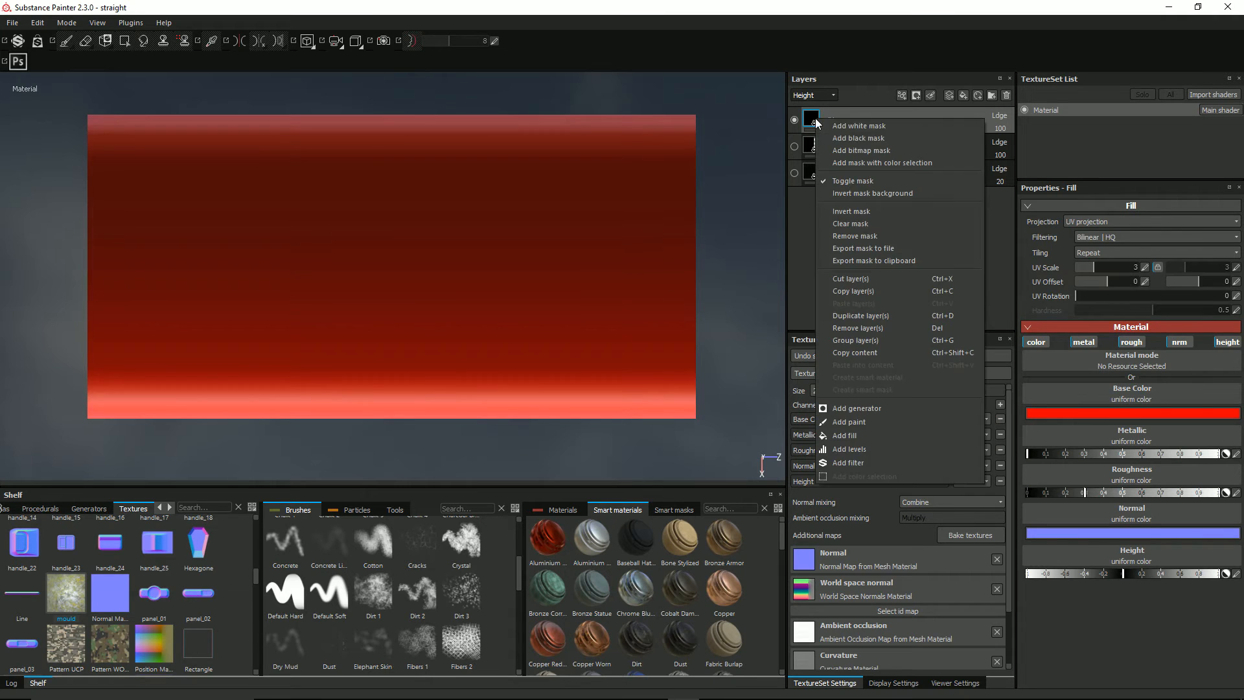
pyautogui.click(855, 140)
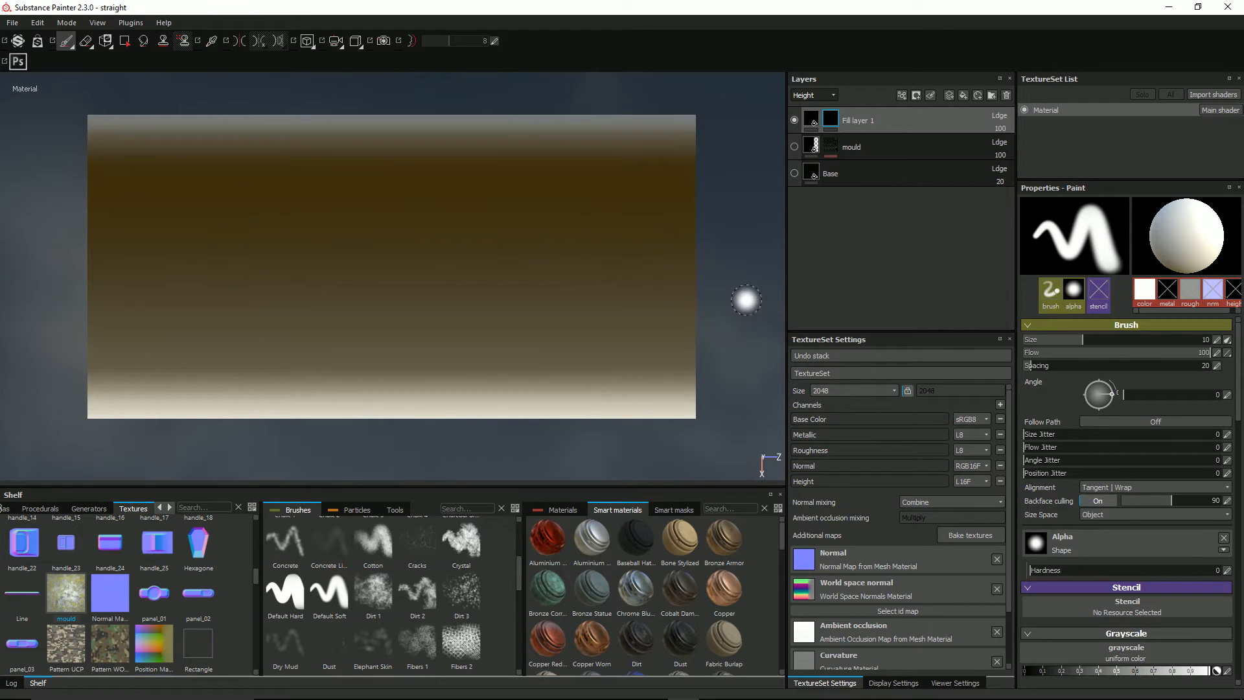
pyautogui.click(124, 42)
pyautogui.click(350, 220)
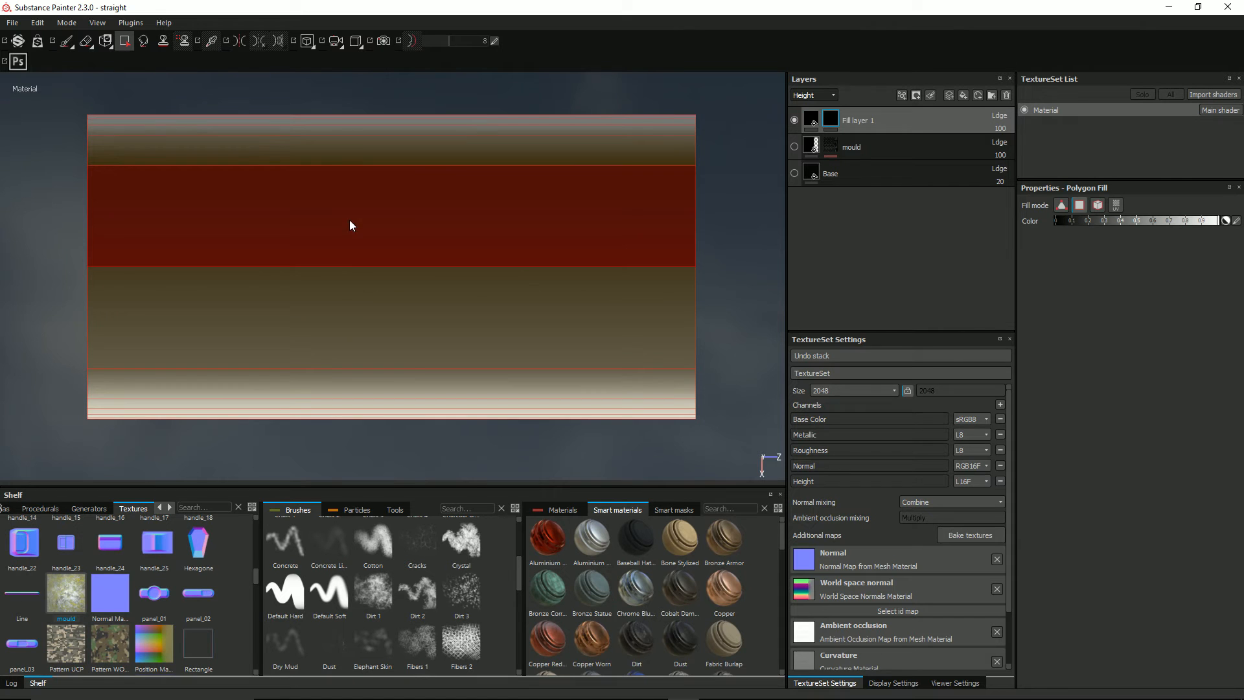
pyautogui.click(594, 345)
pyautogui.keyDown('alt'); pyautogui.moveTo(663, 320); pyautogui.dragTo(620, 125); pyautogui.keyUp('alt')
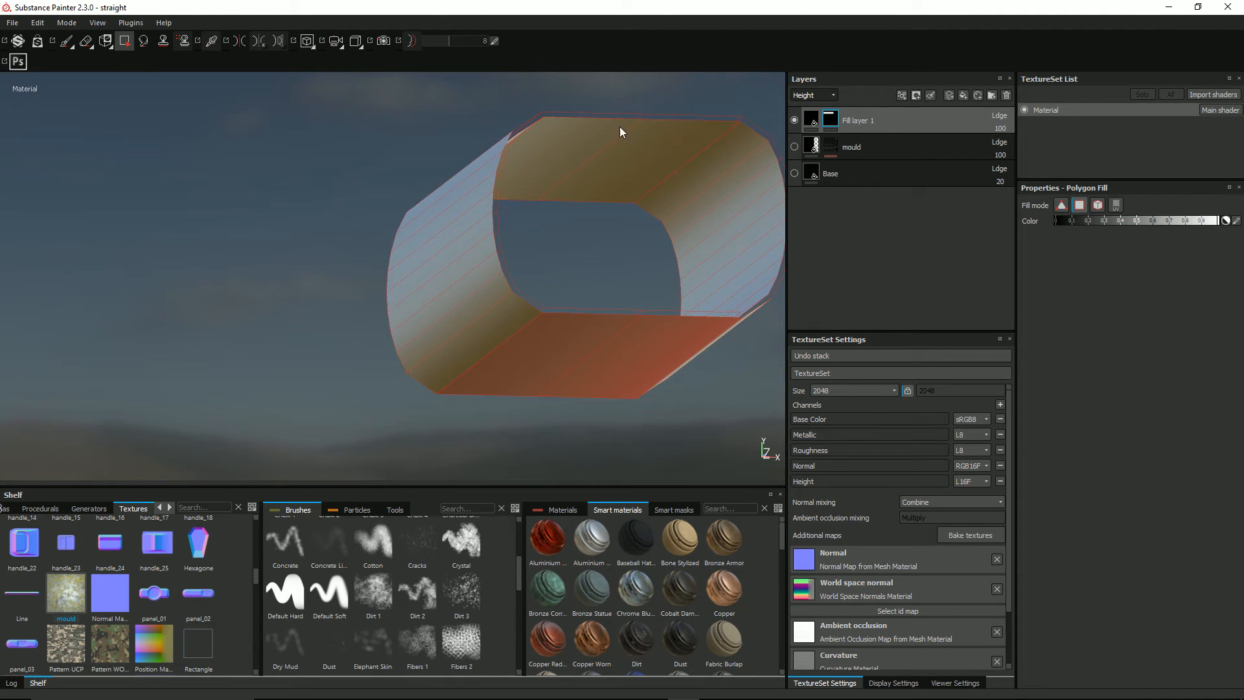
pyautogui.keyDown('alt'); pyautogui.moveTo(596, 167); pyautogui.dragTo(590, 251); pyautogui.keyUp('alt')
pyautogui.keyDown('alt'); pyautogui.moveTo(596, 337); pyautogui.dragTo(702, 367); pyautogui.keyUp('alt')
pyautogui.keyDown('alt'); pyautogui.moveTo(696, 365); pyautogui.dragTo(533, 360, button='middle'); pyautogui.keyUp('alt')
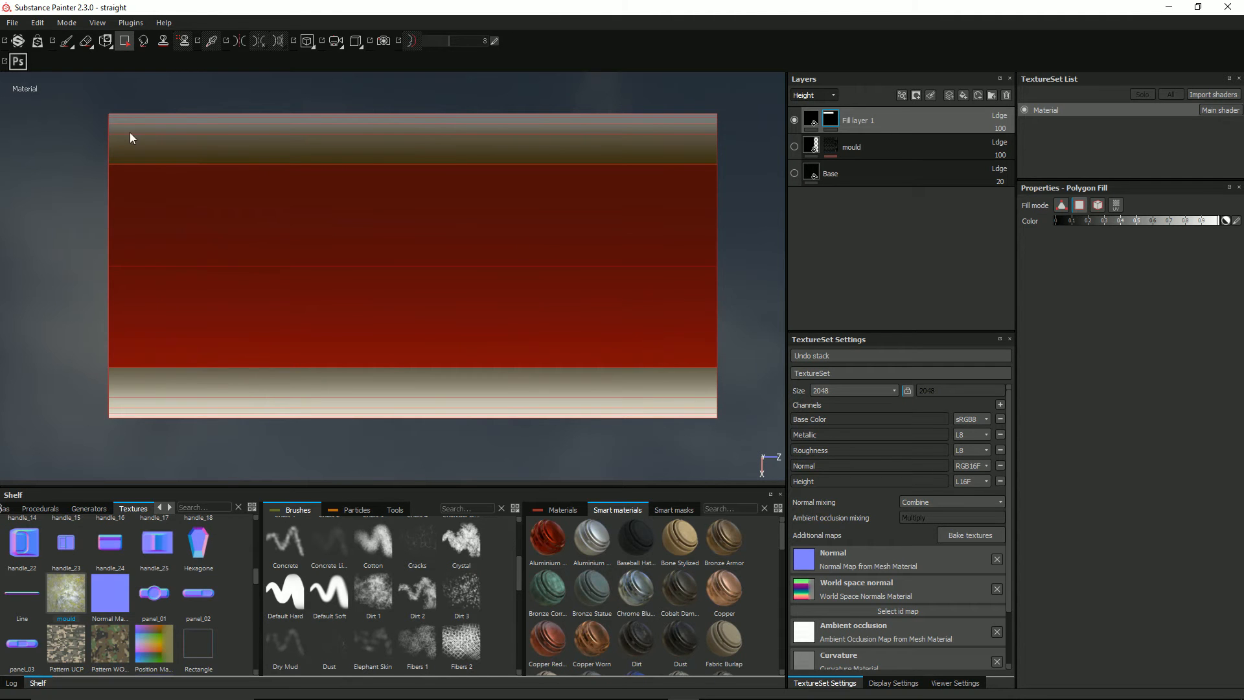
# Break up one long edge of the red floor mask with the Dirt 3 brush, painting white outside and black inside it.
pyautogui.click(67, 43)
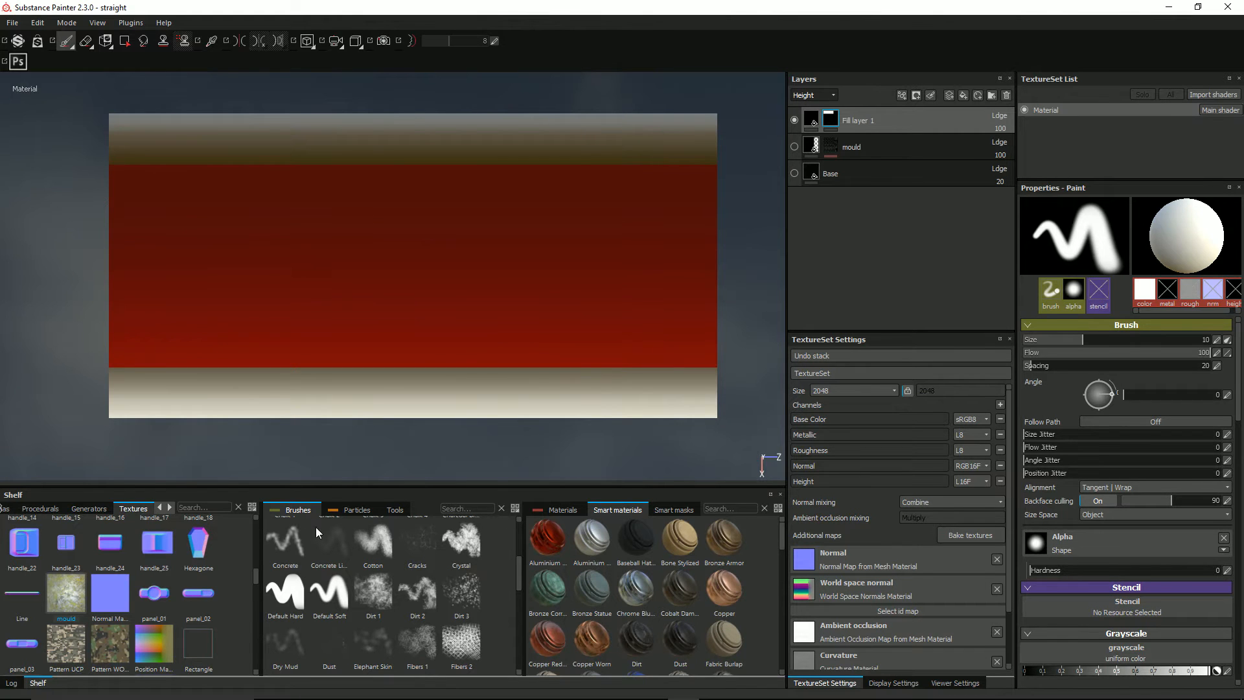
pyautogui.click(461, 606)
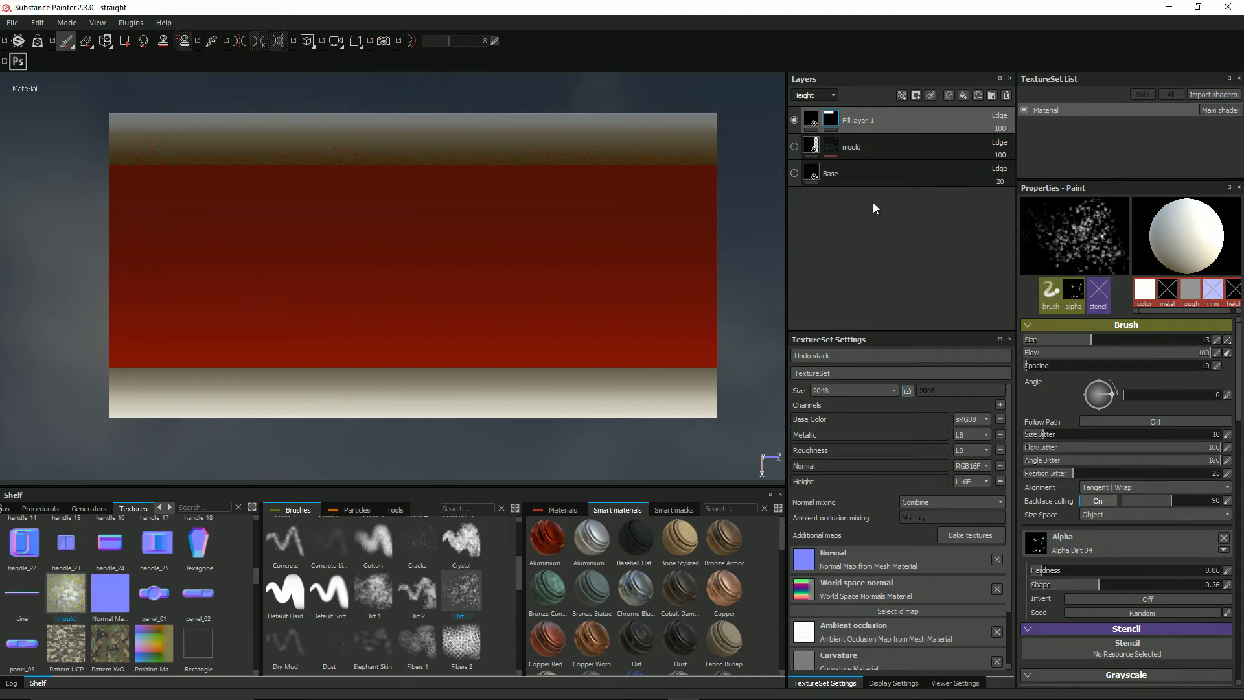
pyautogui.scroll(-4, 1169, 577)
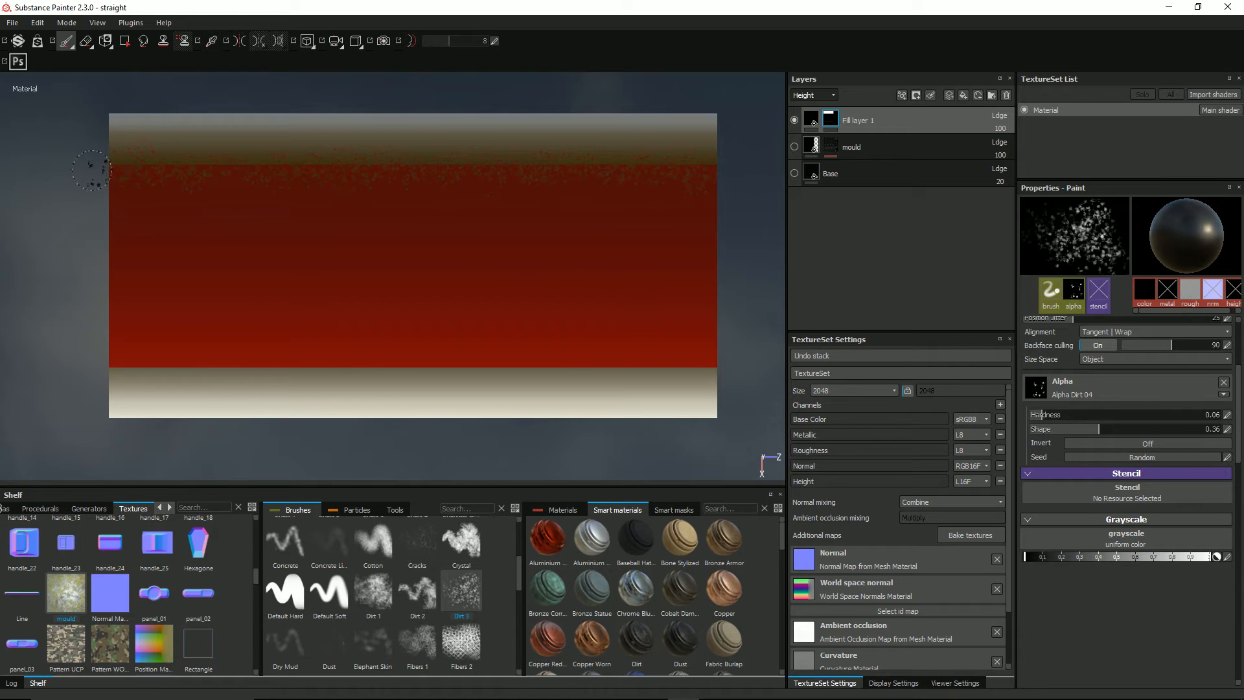
# Choose the Dirt 1 brush and try a snapped straight black stroke along the same long floor edge.
pyautogui.click(376, 595)
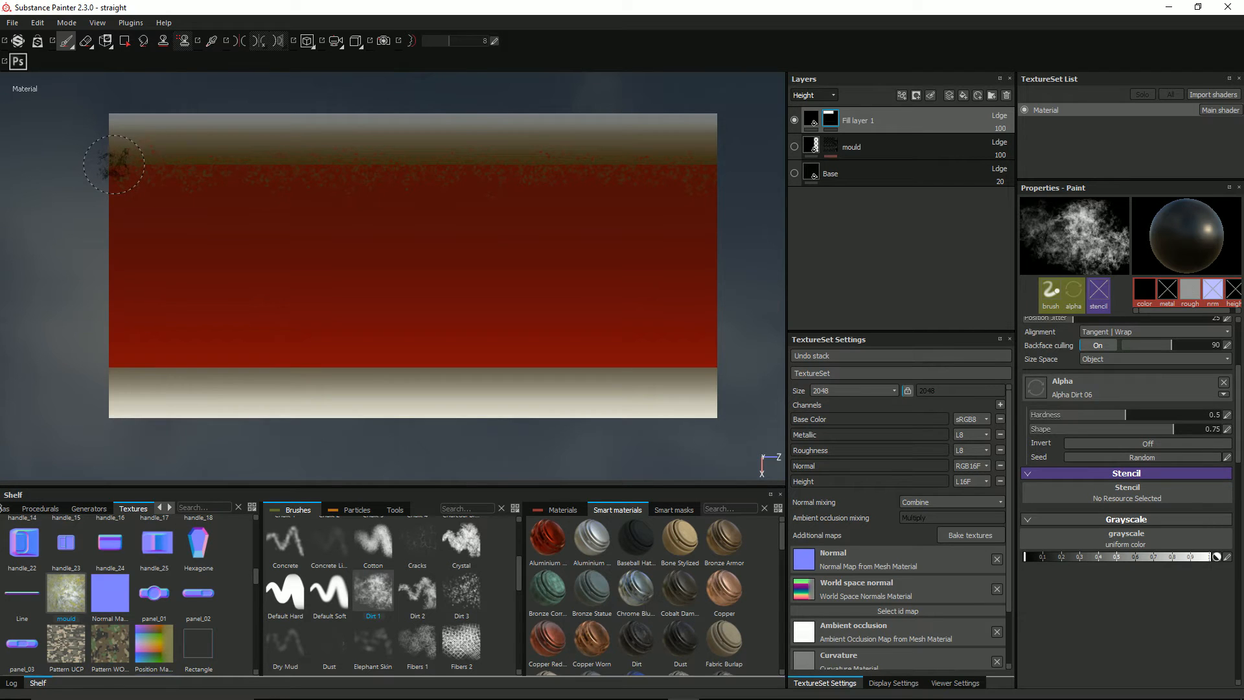
pyautogui.press('shift')
pyautogui.press('ctrl')
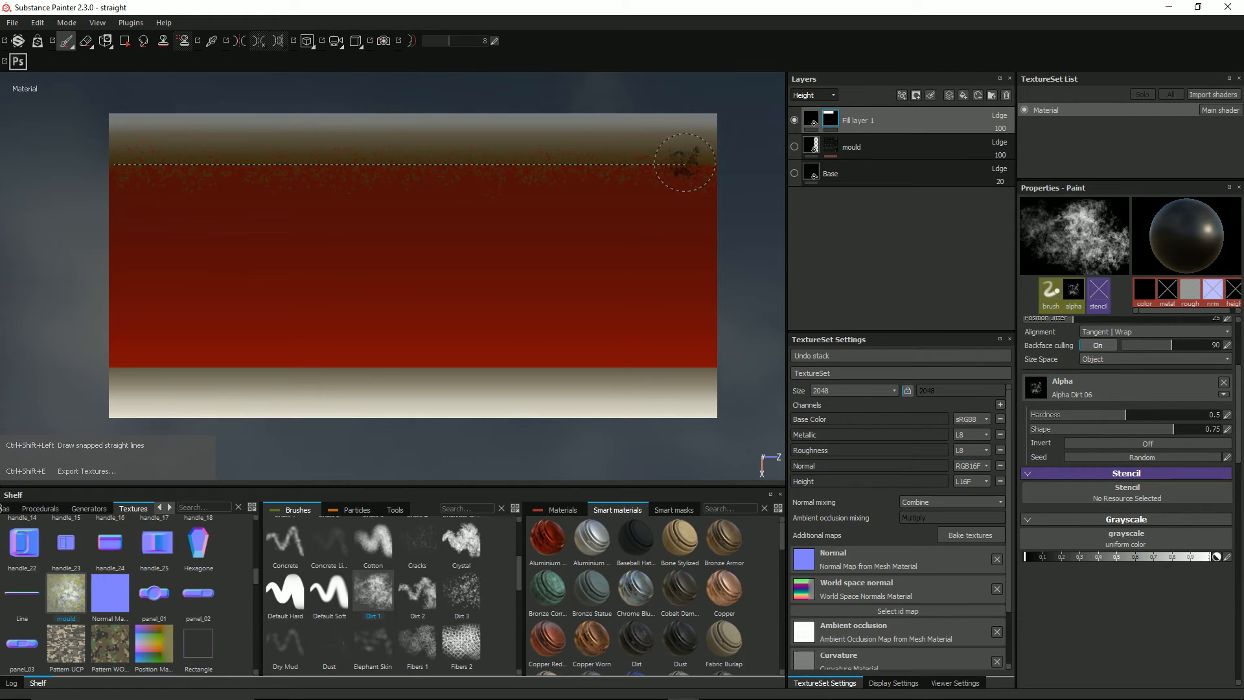
pyautogui.keyDown('ctrl'); pyautogui.keyDown('shift'); pyautogui.click(713, 163); pyautogui.keyUp('shift'); pyautogui.keyUp('ctrl')
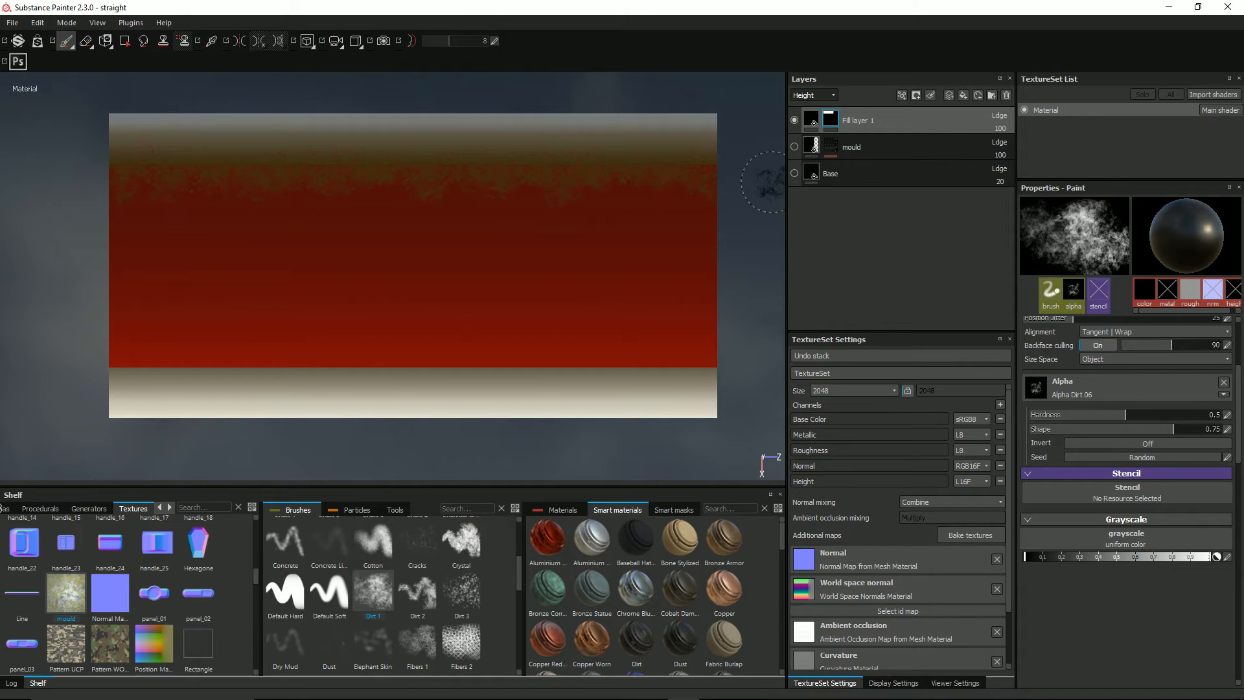
# Set the Dirt 1 brush's Position Jitter to 6 and repaint the black stroke along that floor edge of the mask.
pyautogui.scroll(3, 1132, 401)
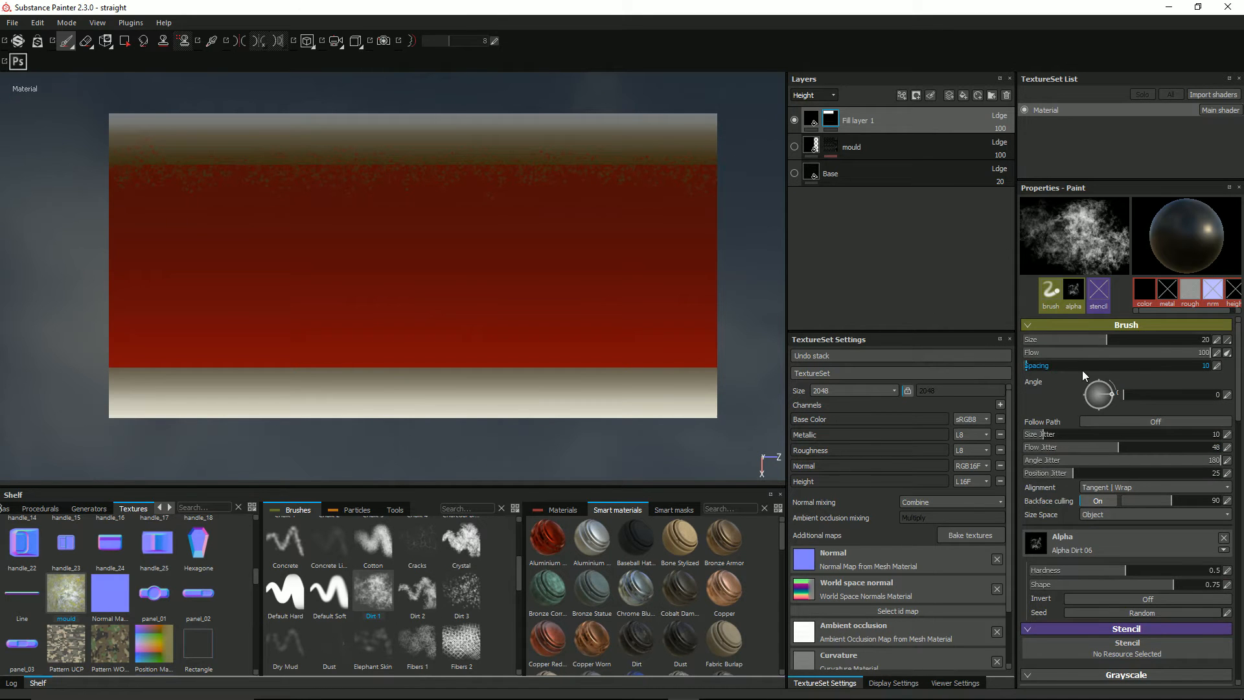
pyautogui.moveTo(1074, 475); pyautogui.dragTo(1035, 478)
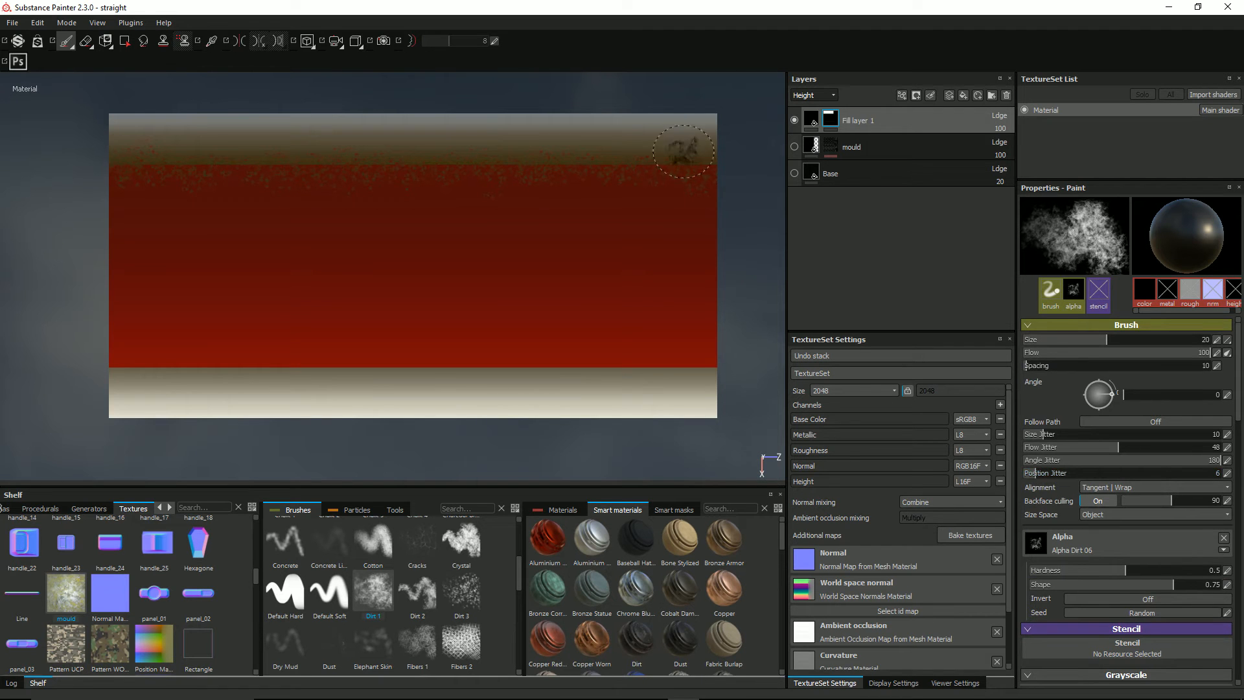
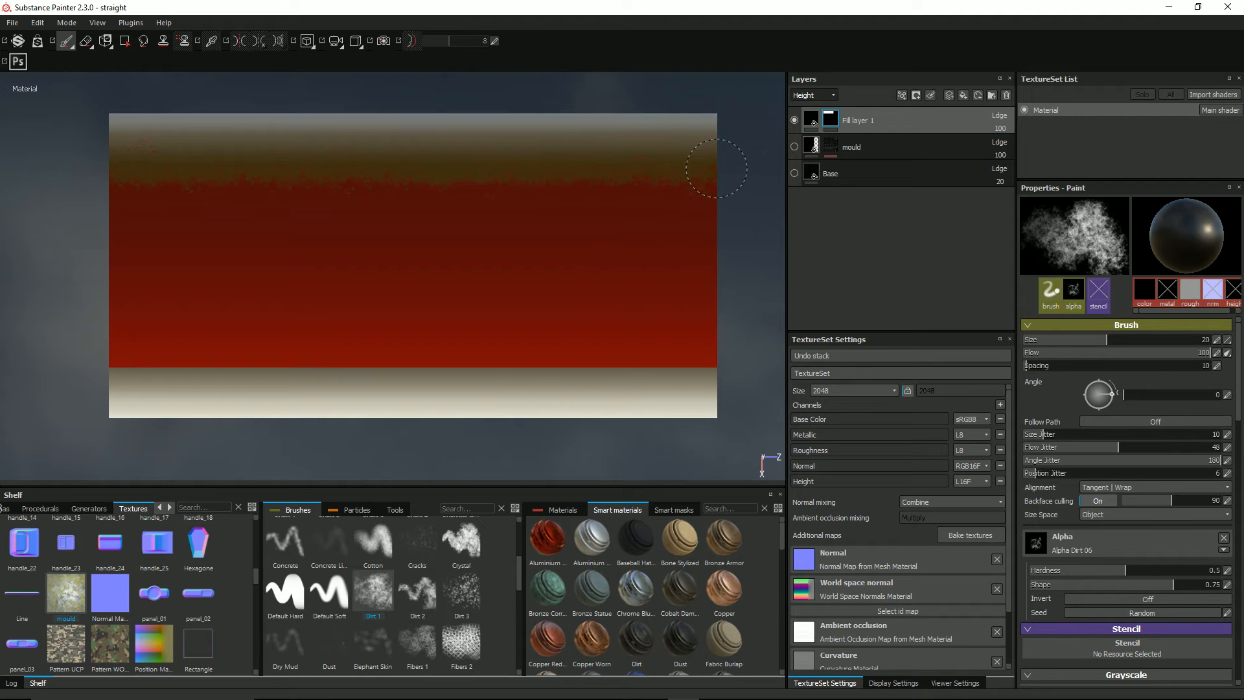
# Paint a snapped straight black Dirt 1 stroke along the opposite long floor edge of the mask and inspect both edges.
pyautogui.moveTo(375, 130)
pyautogui.keyDown('alt'); pyautogui.mouseDown()
pyautogui.moveTo(386, 201)
pyautogui.moveTo(486, 172)
pyautogui.moveTo(496, 193)
pyautogui.moveTo(375, 417)
pyautogui.moveTo(489, 381)
pyautogui.moveTo(536, 394)
pyautogui.moveTo(489, 352)
pyautogui.mouseUp(); pyautogui.keyUp('alt')
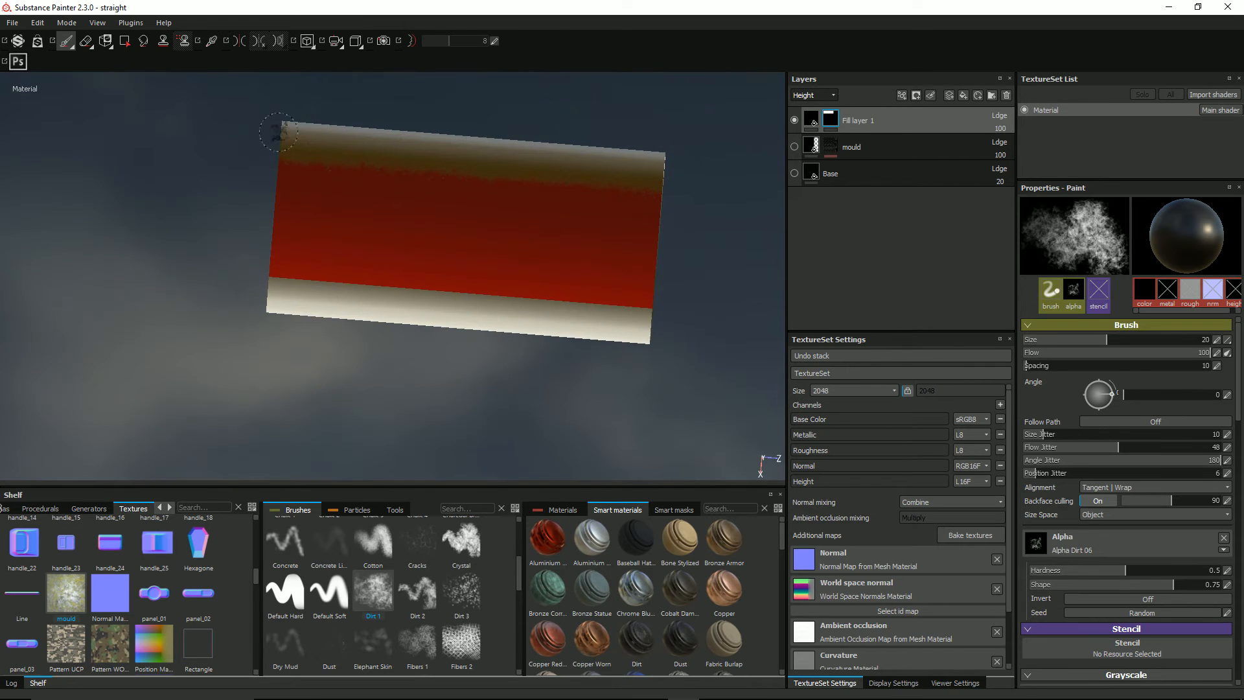
pyautogui.keyDown('alt'); pyautogui.keyDown('shift'); pyautogui.moveTo(300, 274); pyautogui.dragTo(372, 272); pyautogui.keyUp('shift'); pyautogui.keyUp('alt')
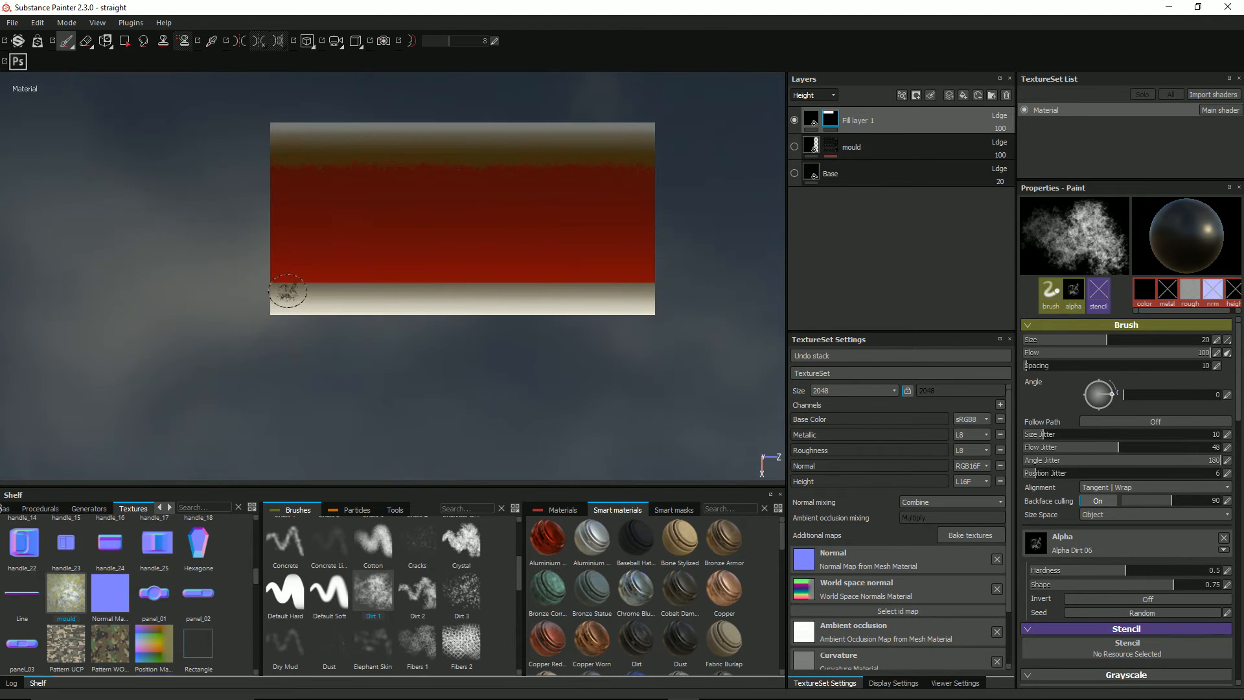
pyautogui.click(272, 280)
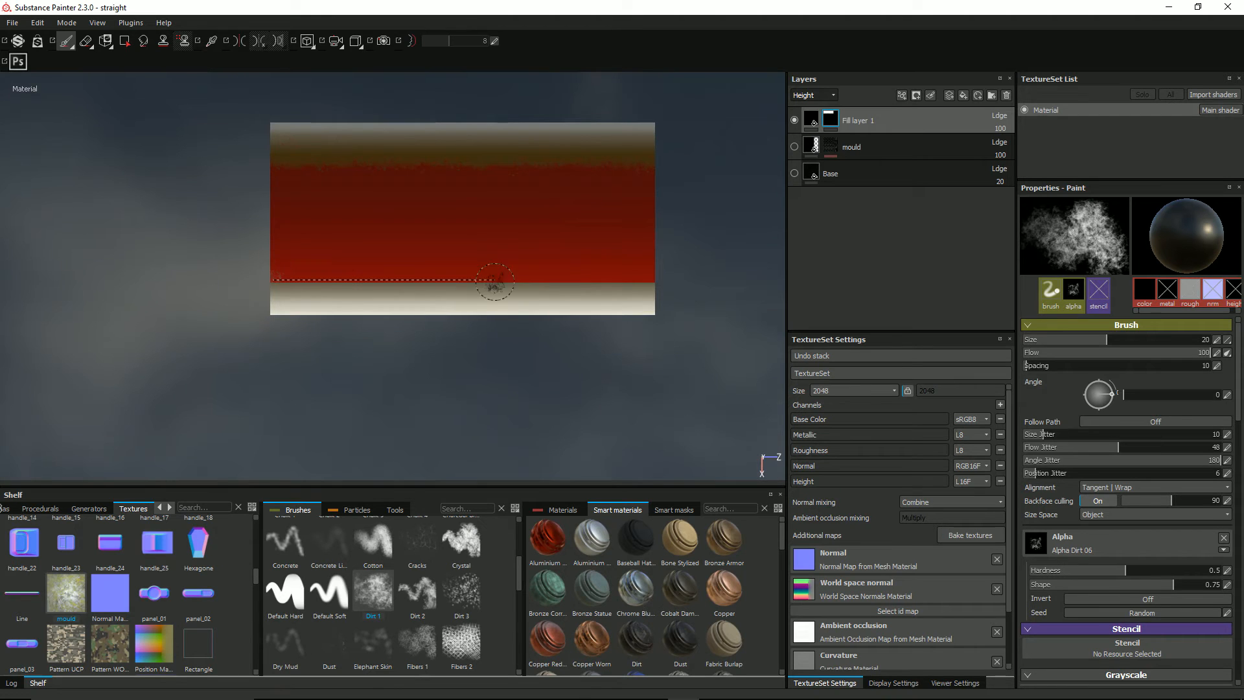
pyautogui.keyDown('ctrl'); pyautogui.keyDown('shift'); pyautogui.click(660, 280); pyautogui.keyUp('shift'); pyautogui.keyUp('ctrl')
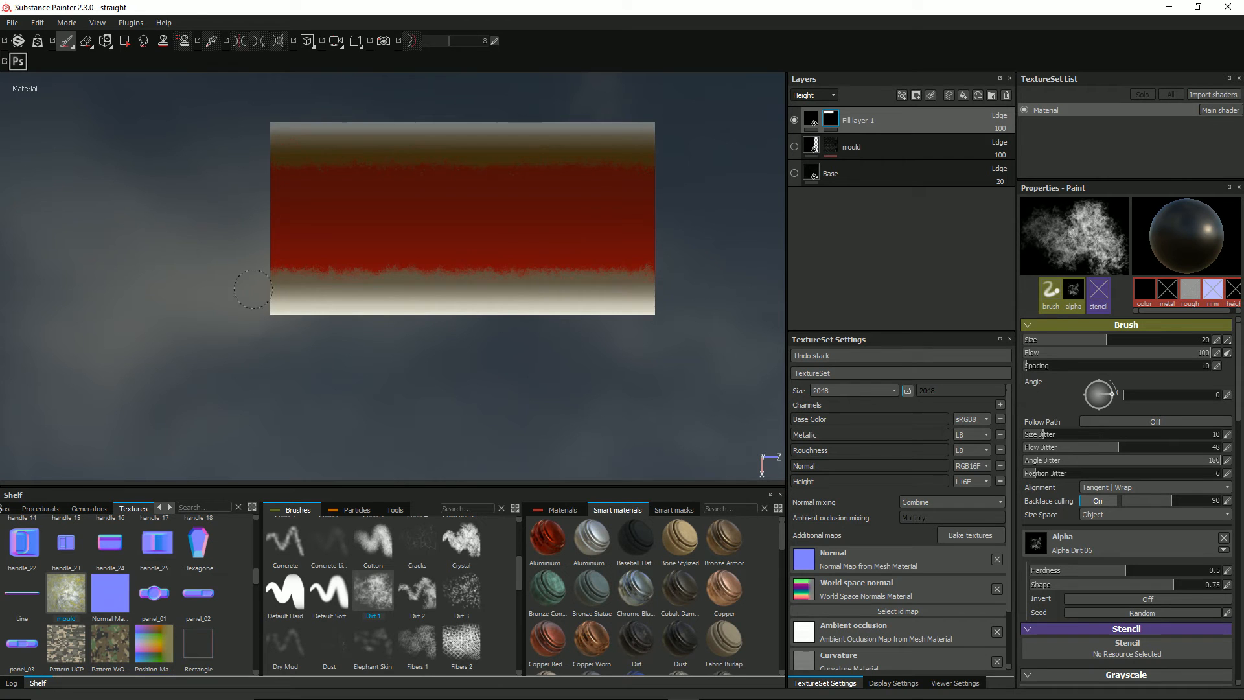
pyautogui.keyDown('alt'); pyautogui.moveTo(556, 243); pyautogui.dragTo(551, 223); pyautogui.keyUp('alt')
pyautogui.keyDown('alt'); pyautogui.moveTo(549, 317); pyautogui.dragTo(487, 268); pyautogui.keyUp('alt')
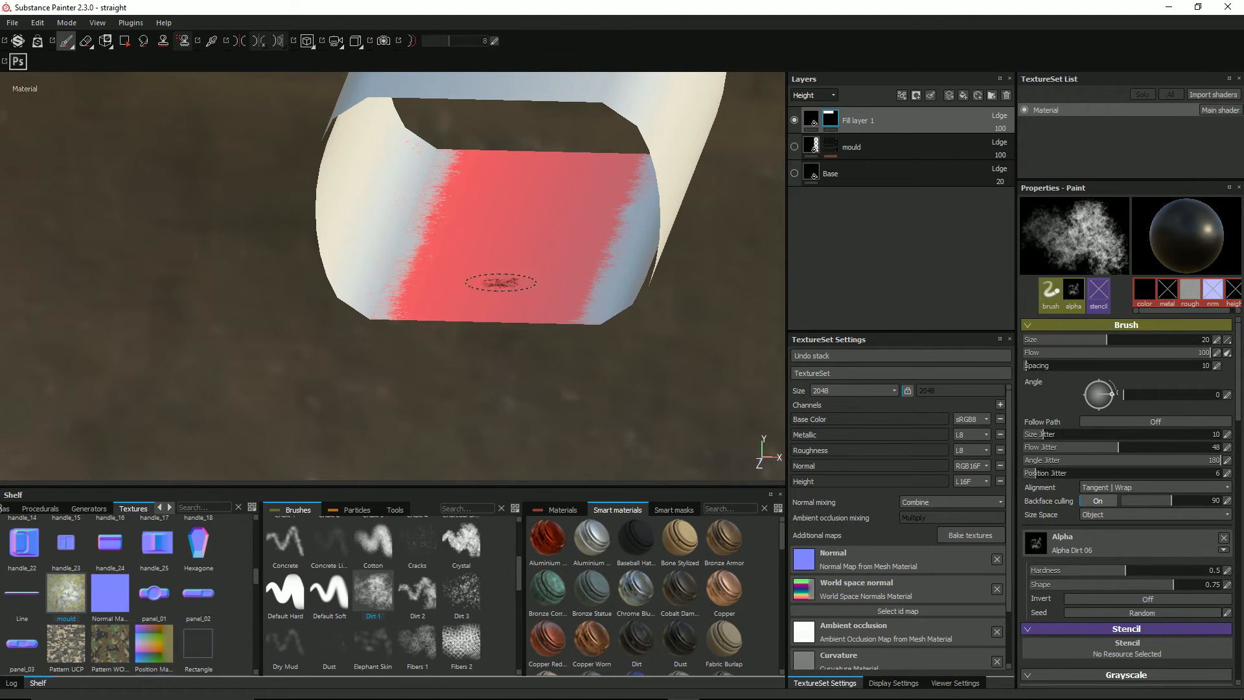
# Try black Dirt 1 dabs and strokes across the middle of the red floor mask and undo them.
pyautogui.keyDown('alt'); pyautogui.moveTo(514, 342); pyautogui.dragTo(569, 200); pyautogui.keyUp('alt')
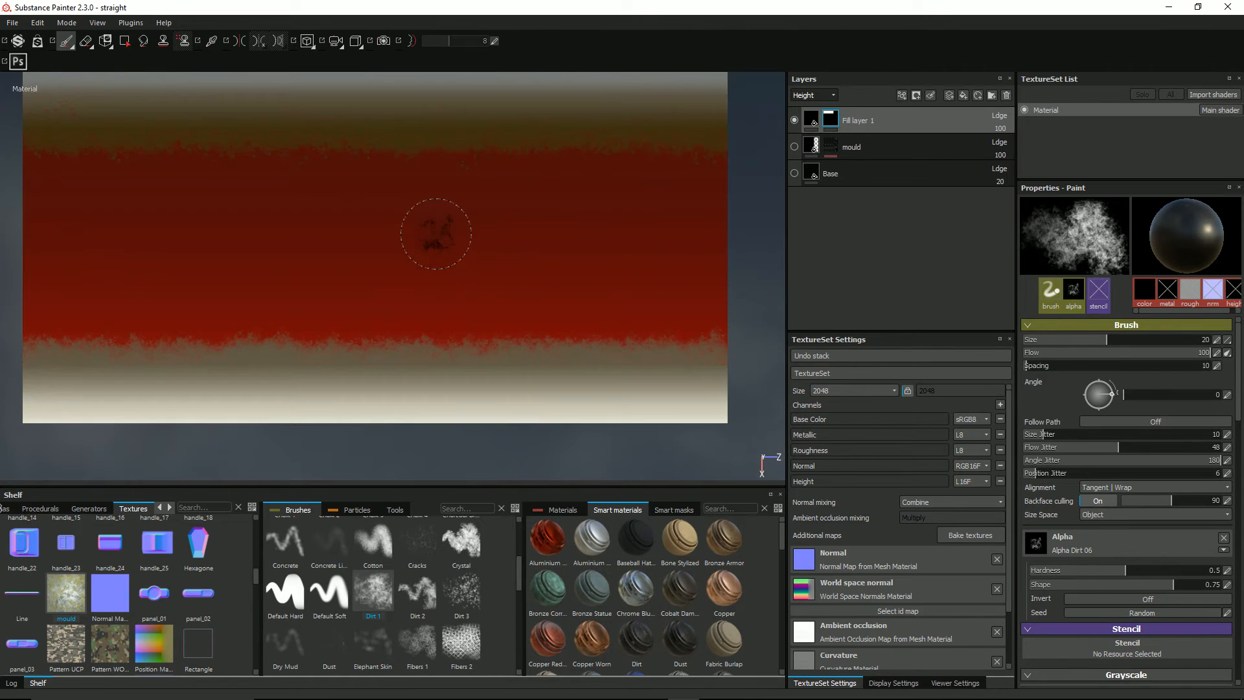
pyautogui.press('f')
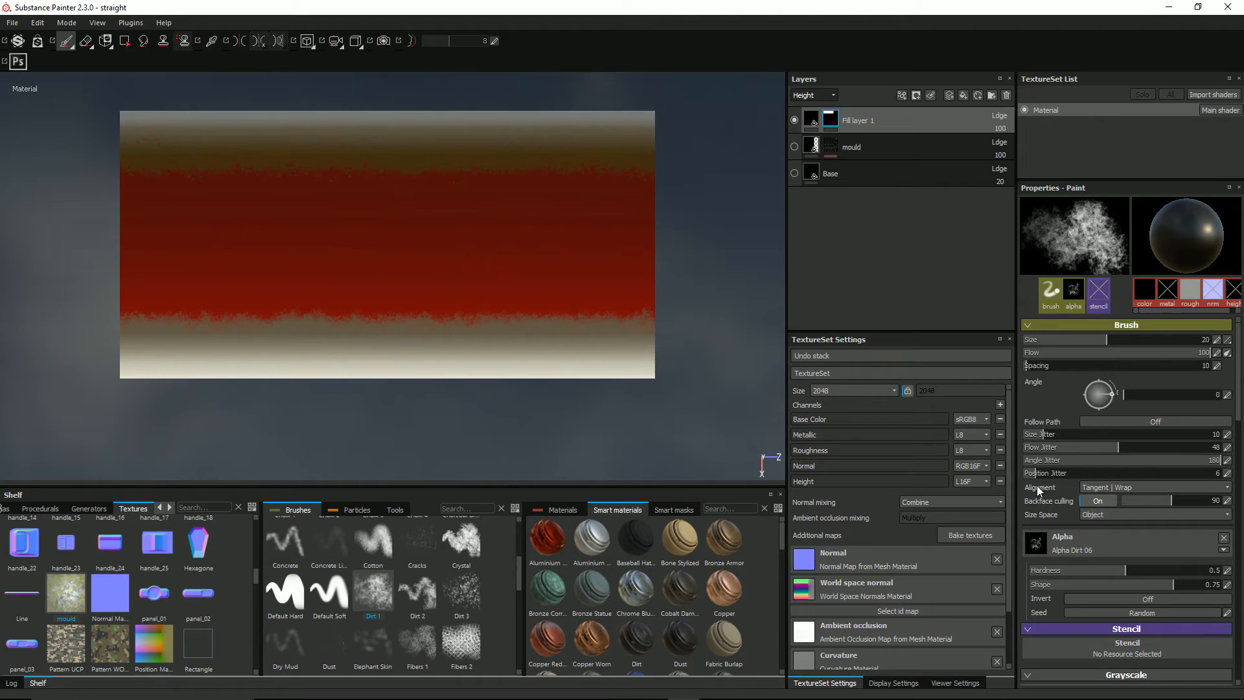
pyautogui.click(149, 241)
pyautogui.moveTo(249, 211); pyautogui.dragTo(275, 249)
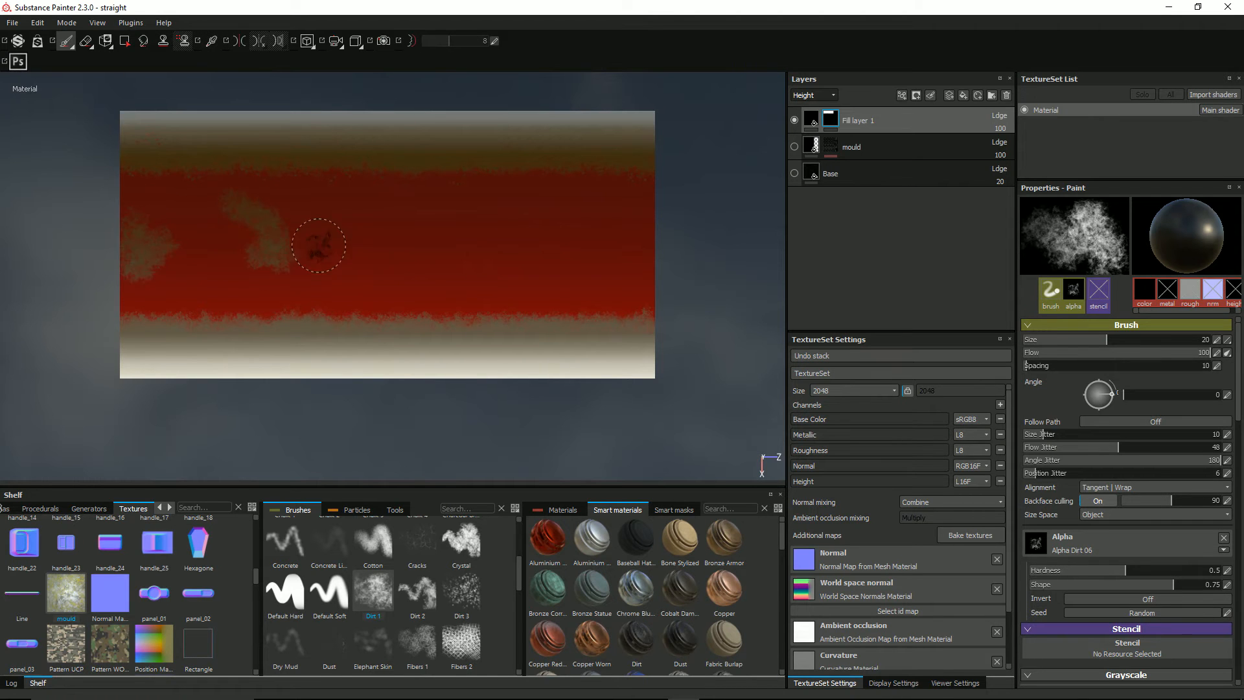
pyautogui.hotkey('ctrl', 'z')
pyautogui.hotkey('ctrl', 'z')
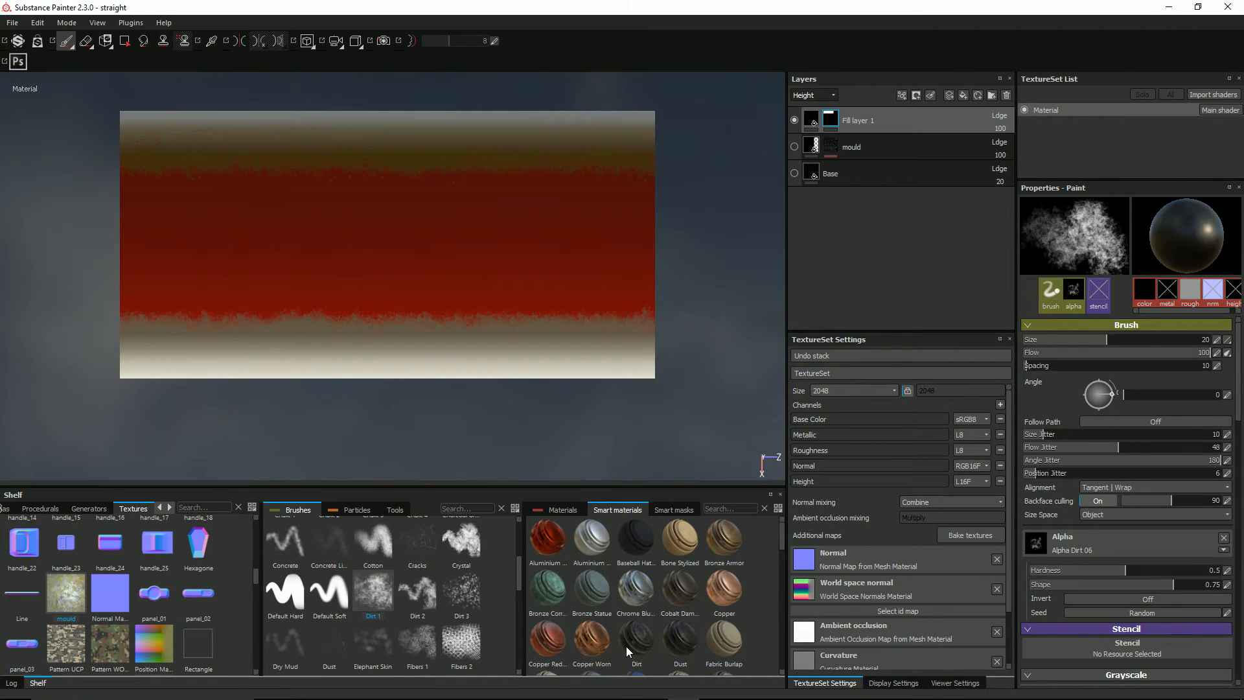
# Choose the Dirt 3 brush and paint black speckles over the whole length and width of the red floor mask.
pyautogui.click(478, 601)
pyautogui.moveTo(614, 240)
pyautogui.mouseDown()
pyautogui.moveTo(564, 269)
pyautogui.moveTo(155, 285)
pyautogui.moveTo(131, 188)
pyautogui.mouseUp()
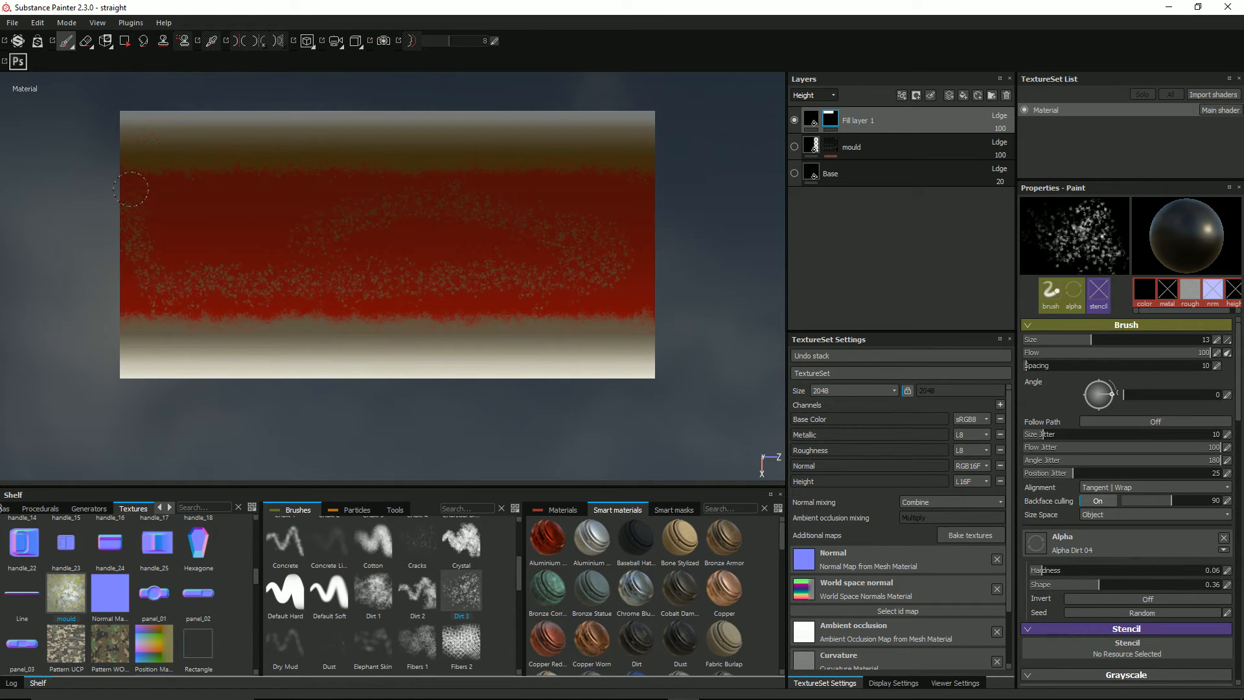
pyautogui.moveTo(142, 296); pyautogui.dragTo(272, 234)
pyautogui.moveTo(164, 300)
pyautogui.mouseDown()
pyautogui.moveTo(589, 301)
pyautogui.moveTo(644, 266)
pyautogui.mouseUp()
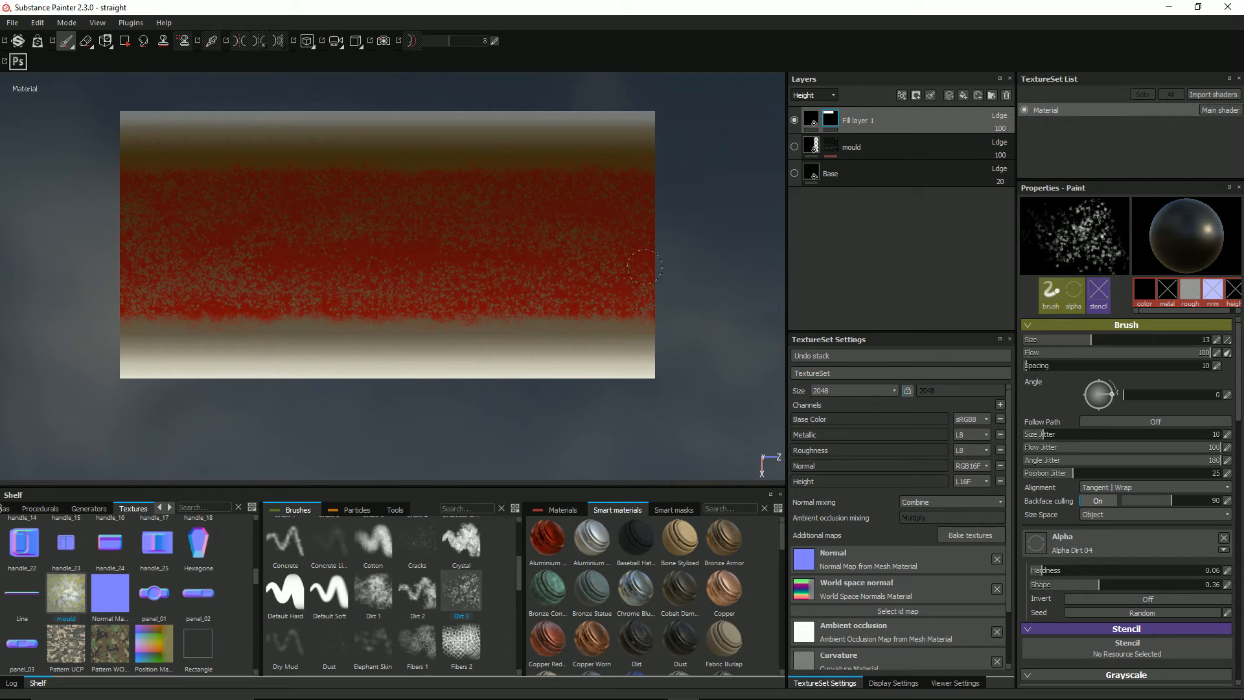
pyautogui.moveTo(483, 249); pyautogui.dragTo(302, 259)
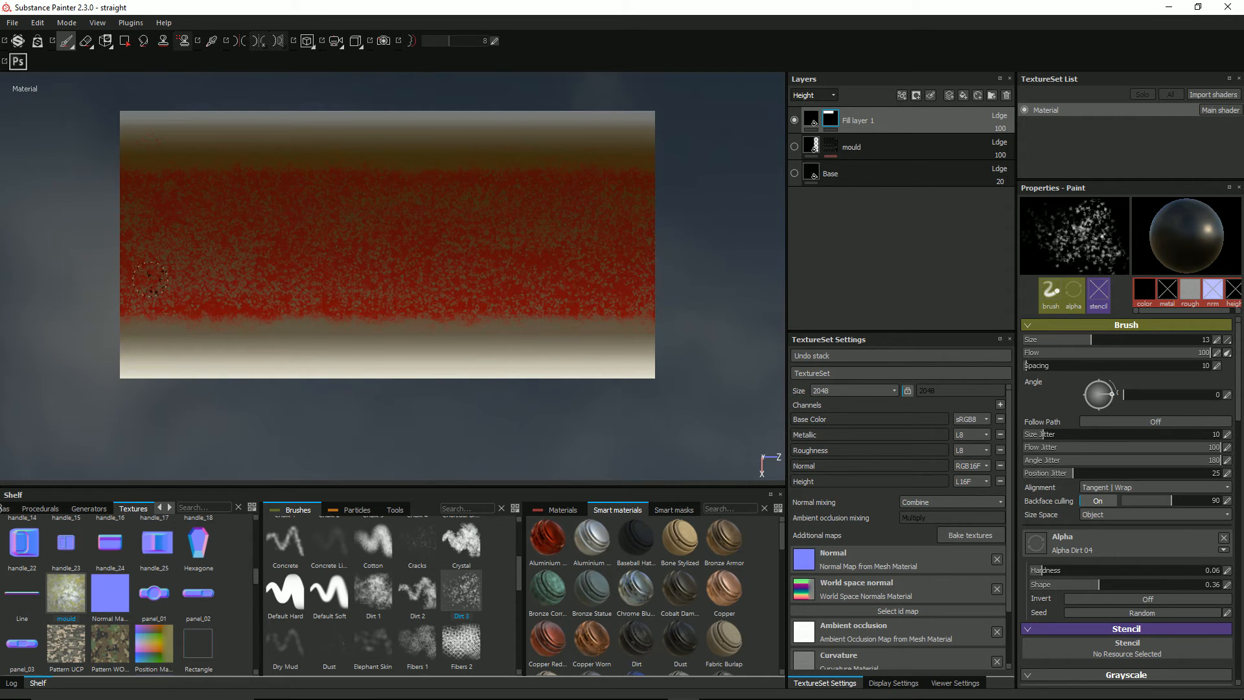
# Make the mould and Base layers visible again and inspect the speckled floor mask against the rock inside the tunnel.
pyautogui.moveTo(356, 217)
pyautogui.keyDown('alt'); pyautogui.mouseDown()
pyautogui.moveTo(602, 330)
pyautogui.moveTo(612, 285)
pyautogui.moveTo(533, 311)
pyautogui.moveTo(389, 233)
pyautogui.moveTo(452, 193)
pyautogui.mouseUp(); pyautogui.keyUp('alt')
pyautogui.moveTo(525, 210)
pyautogui.keyDown('alt'); pyautogui.mouseDown()
pyautogui.moveTo(458, 200)
pyautogui.moveTo(443, 221)
pyautogui.moveTo(411, 211)
pyautogui.moveTo(386, 239)
pyautogui.mouseUp(); pyautogui.keyUp('alt')
pyautogui.scroll(2, 396, 226)
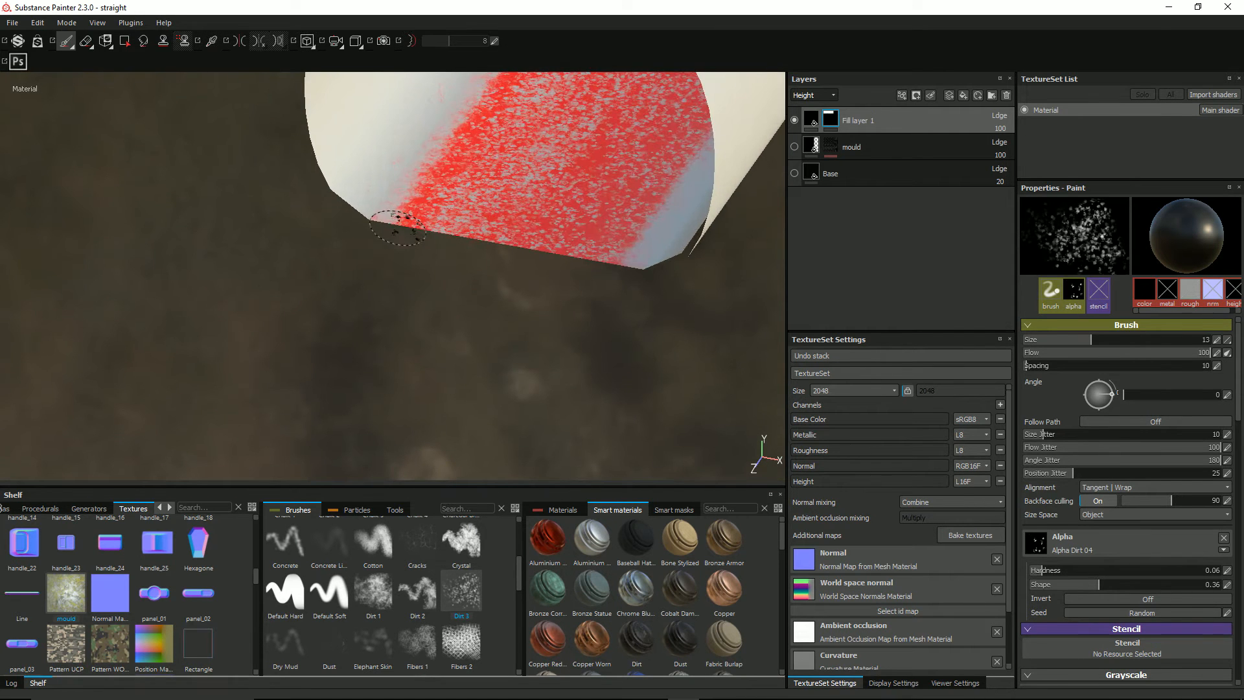
pyautogui.scroll(3, 397, 227)
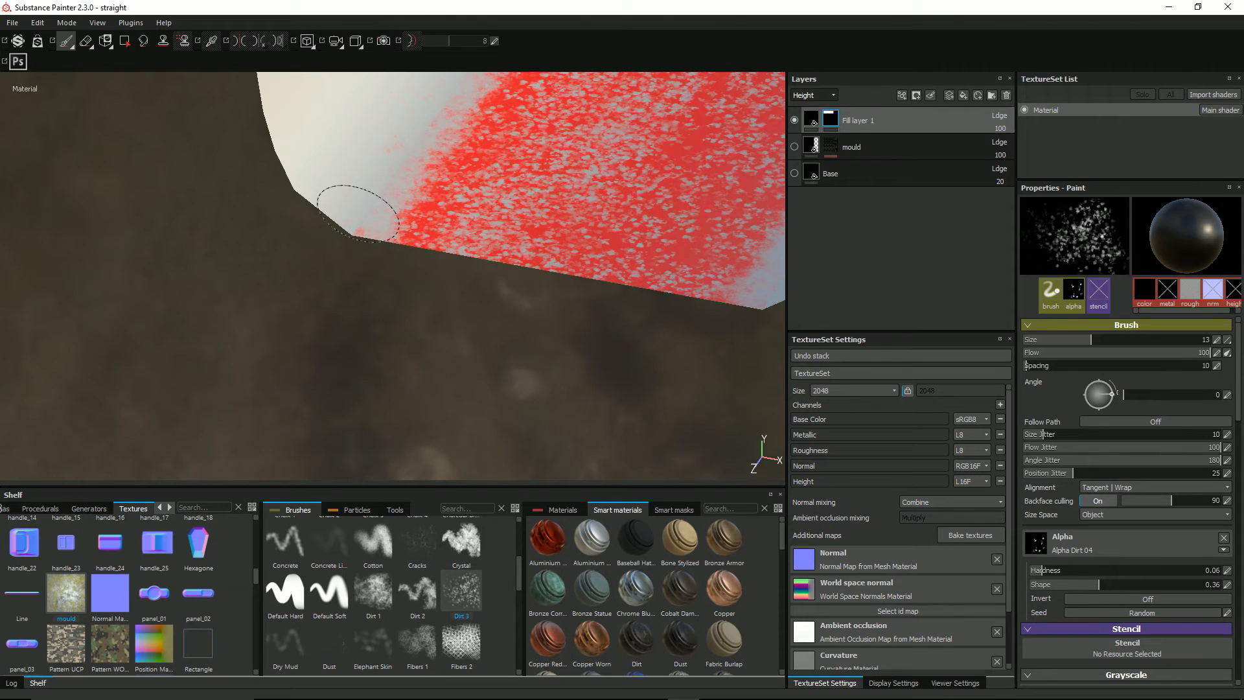
pyautogui.keyDown('alt'); pyautogui.moveTo(336, 223); pyautogui.dragTo(662, 103); pyautogui.keyUp('alt')
pyautogui.keyDown('alt'); pyautogui.moveTo(374, 192); pyautogui.dragTo(654, 220, button='middle'); pyautogui.keyUp('alt')
pyautogui.moveTo(290, 243)
pyautogui.keyDown('alt'); pyautogui.mouseDown()
pyautogui.moveTo(405, 197)
pyautogui.moveTo(381, 245)
pyautogui.moveTo(317, 242)
pyautogui.moveTo(222, 366)
pyautogui.mouseUp(); pyautogui.keyUp('alt')
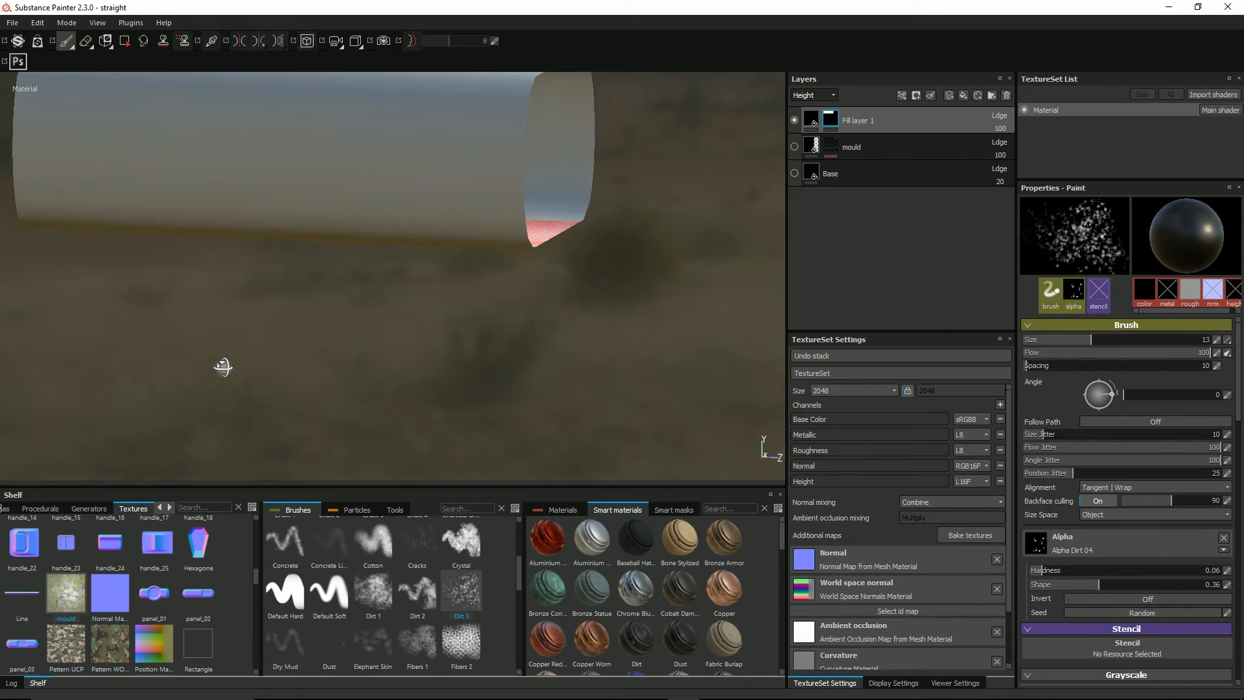
pyautogui.click(794, 174)
pyautogui.moveTo(531, 195)
pyautogui.keyDown('alt'); pyautogui.mouseDown()
pyautogui.moveTo(454, 222)
pyautogui.moveTo(308, 215)
pyautogui.moveTo(270, 227)
pyautogui.moveTo(289, 228)
pyautogui.mouseUp(); pyautogui.keyUp('alt')
pyautogui.scroll(5, 289, 229)
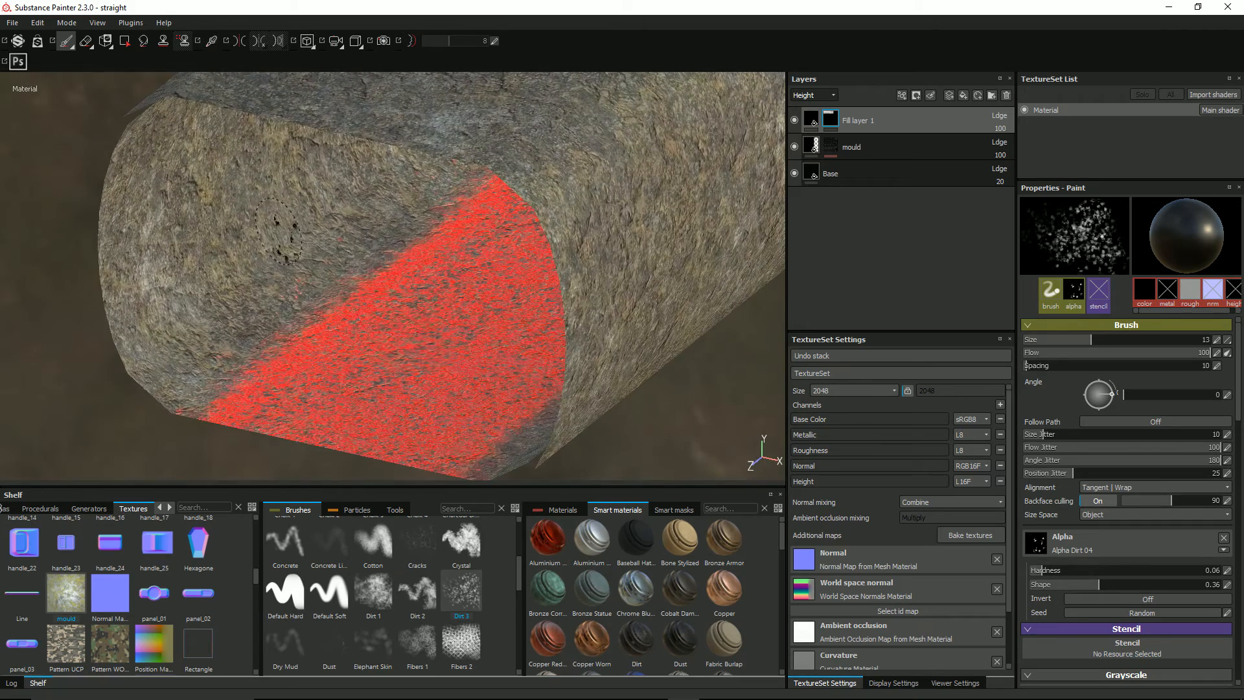
pyautogui.moveTo(388, 329)
pyautogui.keyDown('alt'); pyautogui.mouseDown()
pyautogui.moveTo(585, 328)
pyautogui.moveTo(506, 306)
pyautogui.moveTo(433, 322)
pyautogui.moveTo(447, 323)
pyautogui.mouseUp(); pyautogui.keyUp('alt')
pyautogui.scroll(-3, 479, 313)
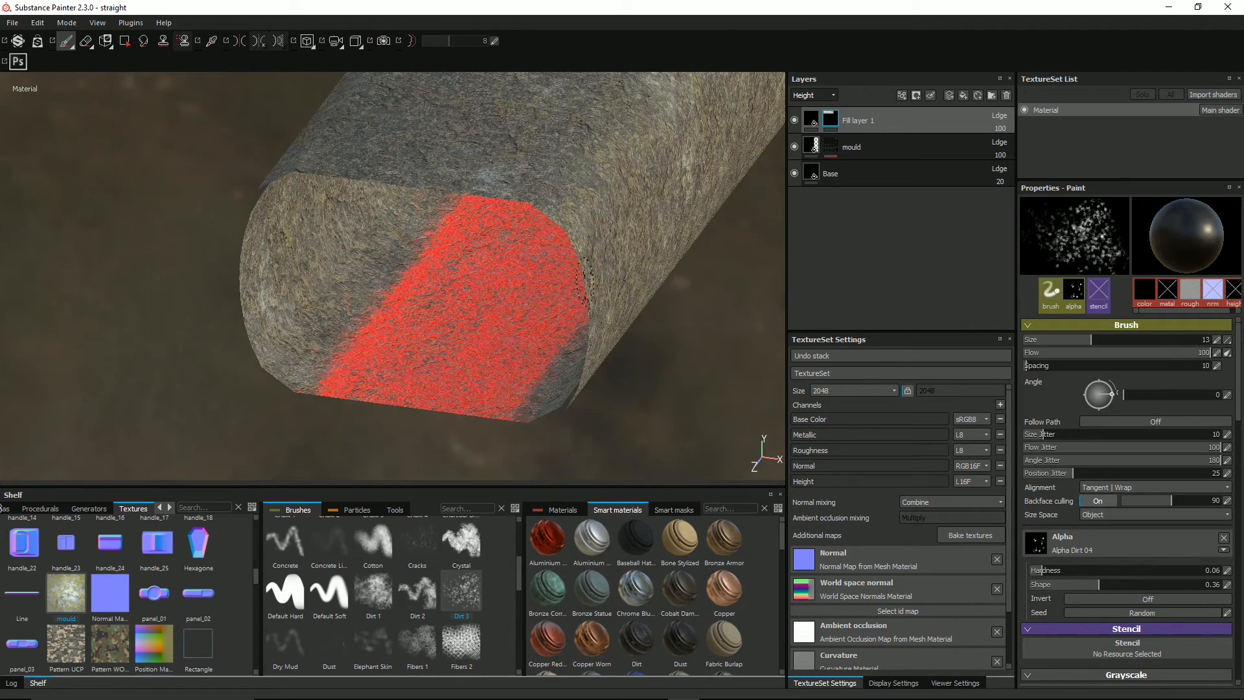
pyautogui.scroll(-2, 421, 353)
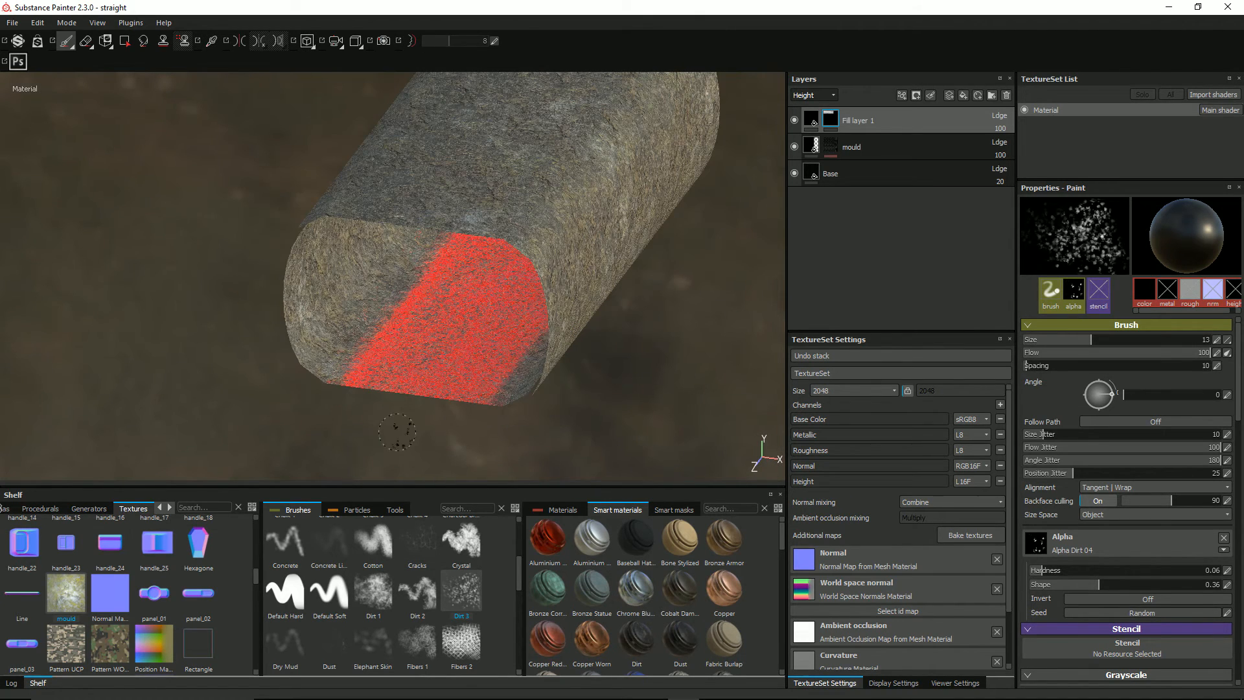
# Switch to the Downloads folder in File Explorer and turn on the preview pane for the selected stone wall image.
pyautogui.hotkey('alt', 'Tab')
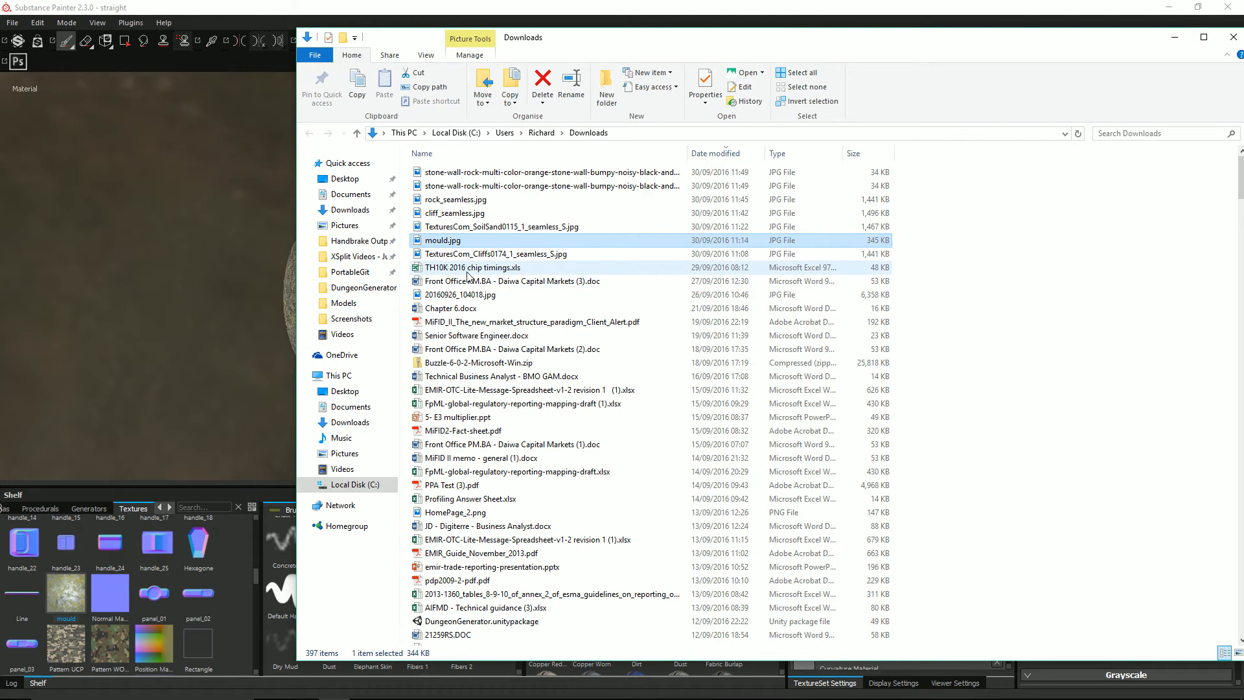
pyautogui.click(507, 188)
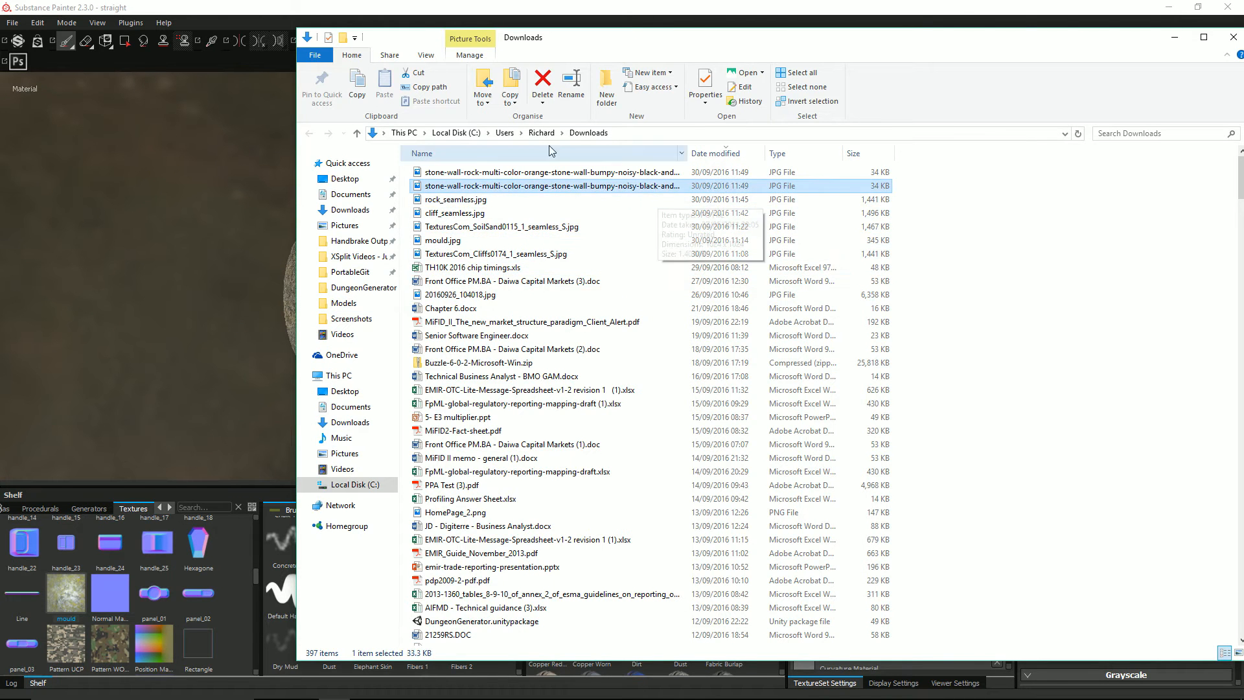
pyautogui.moveTo(878, 41); pyautogui.dragTo(760, 35)
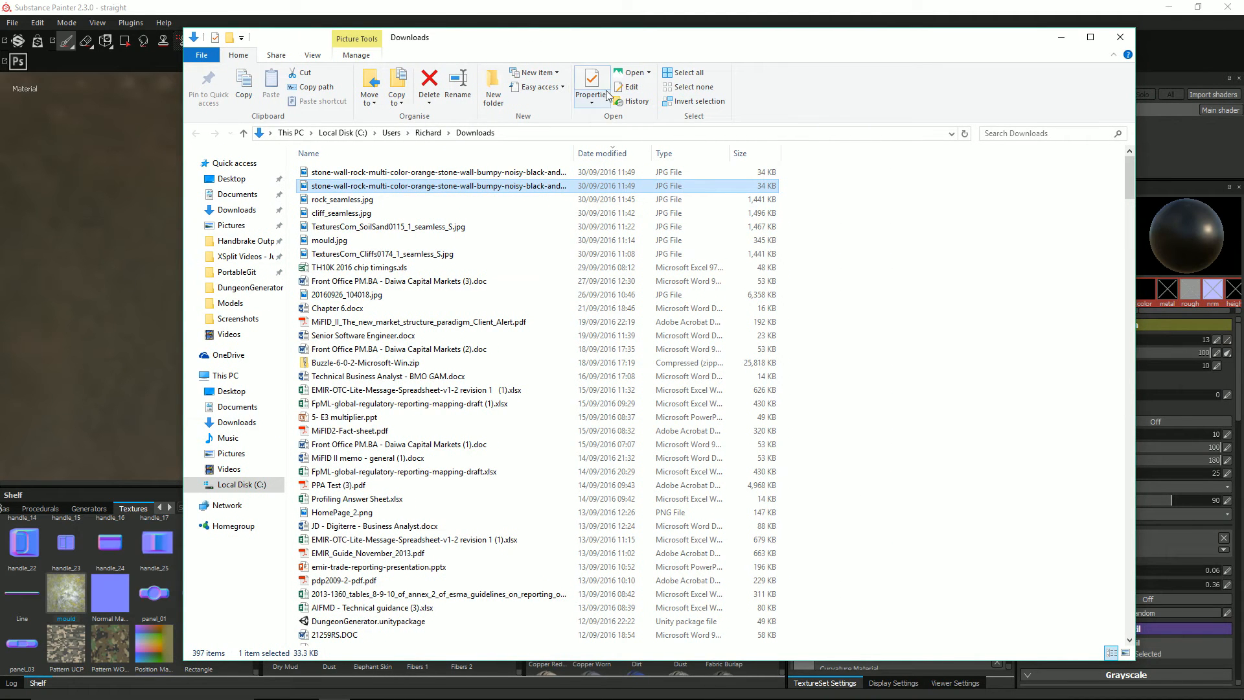
pyautogui.press('Menu')
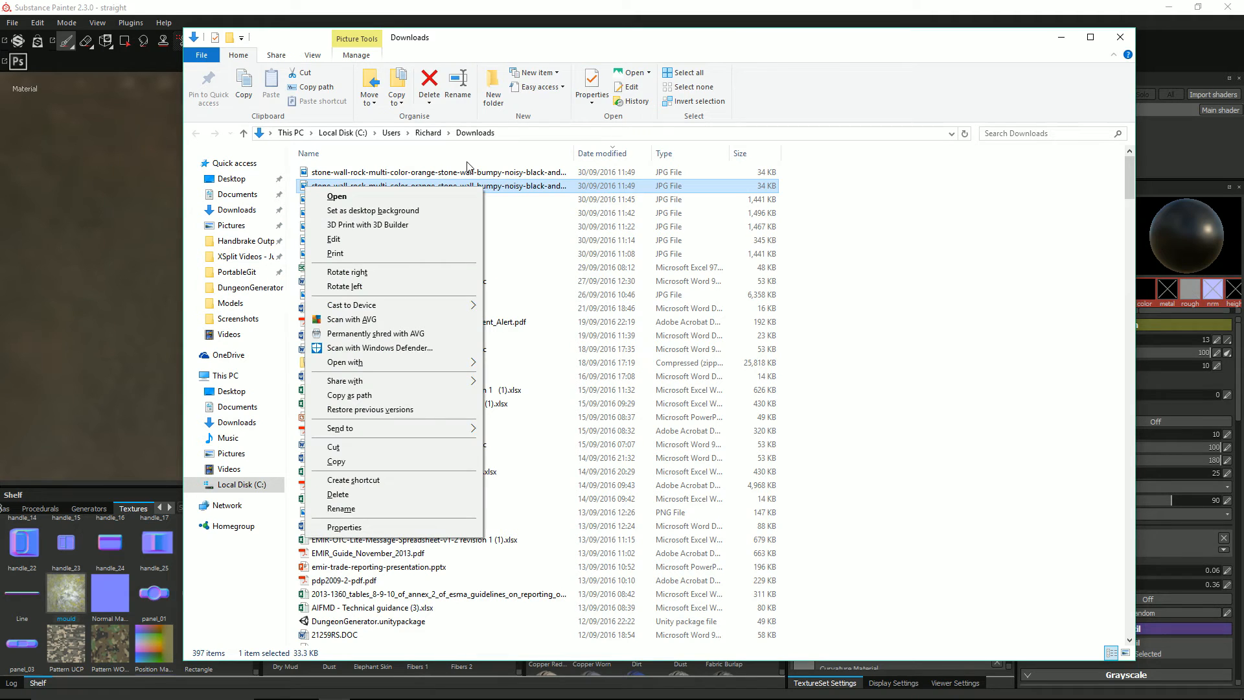
pyautogui.click(313, 56)
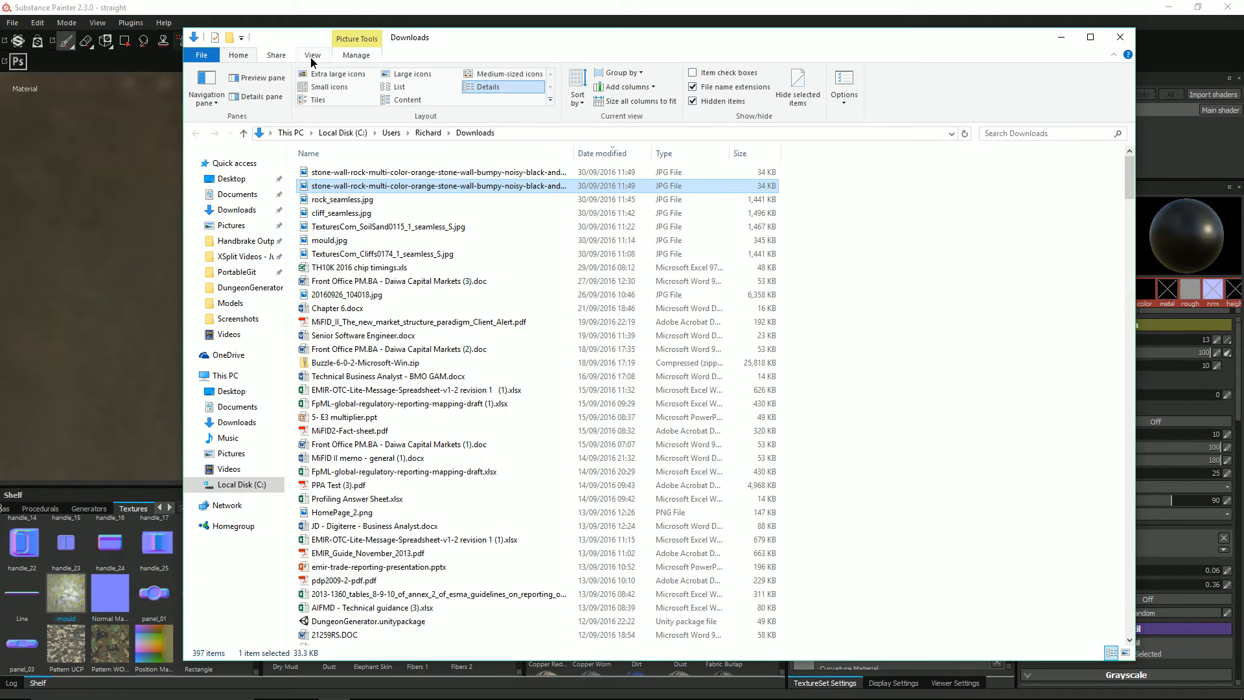
pyautogui.click(266, 78)
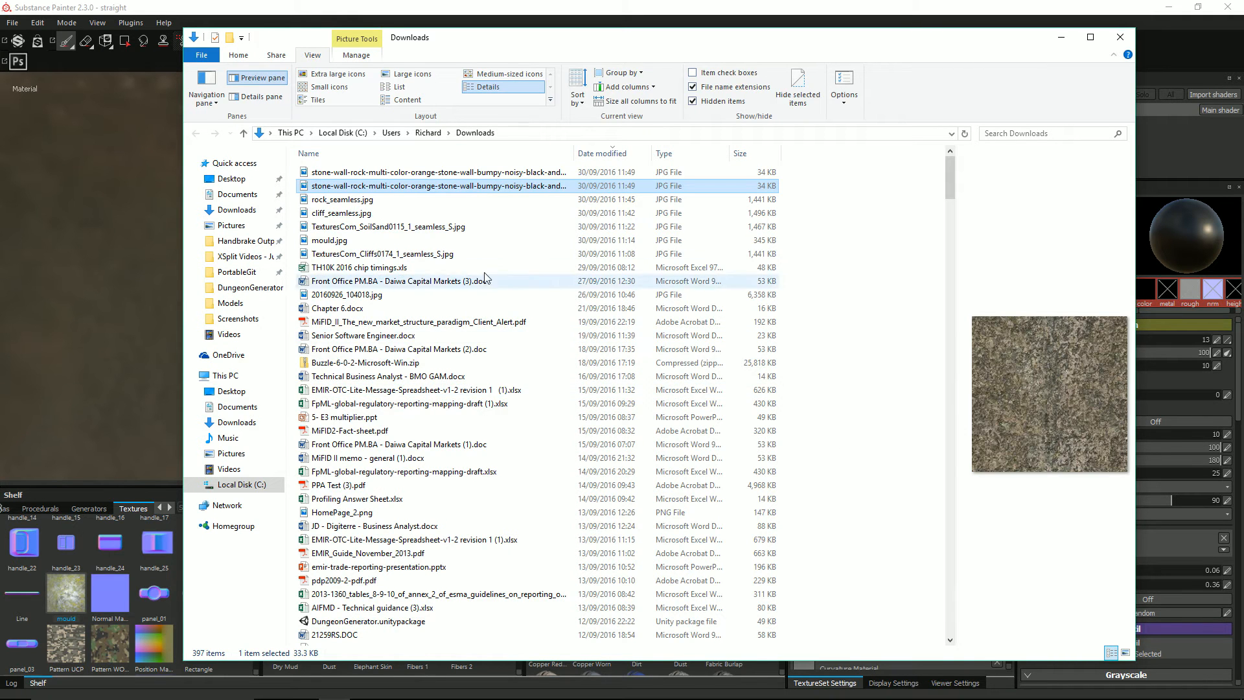
# Preview the downloaded rock, cliff and sand images and rename TexturesCom_SoilSand0115_1_seamless_S.jpg as path.jpg.
pyautogui.click(469, 176)
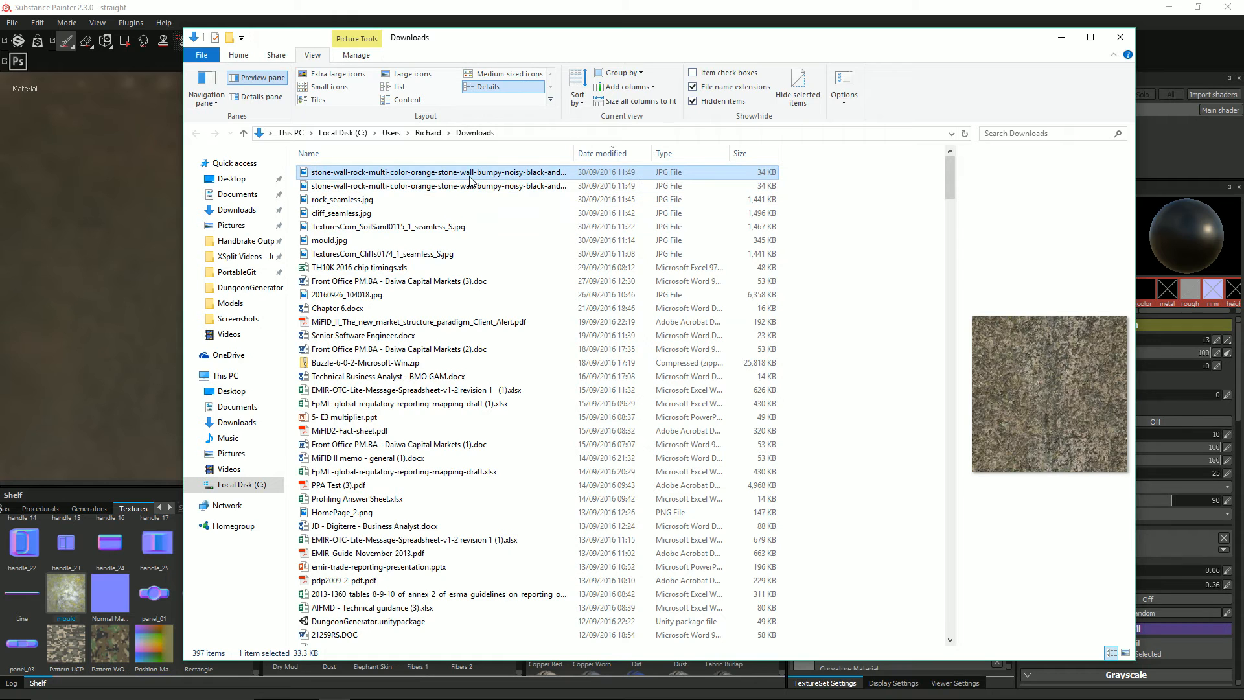
pyautogui.click(425, 202)
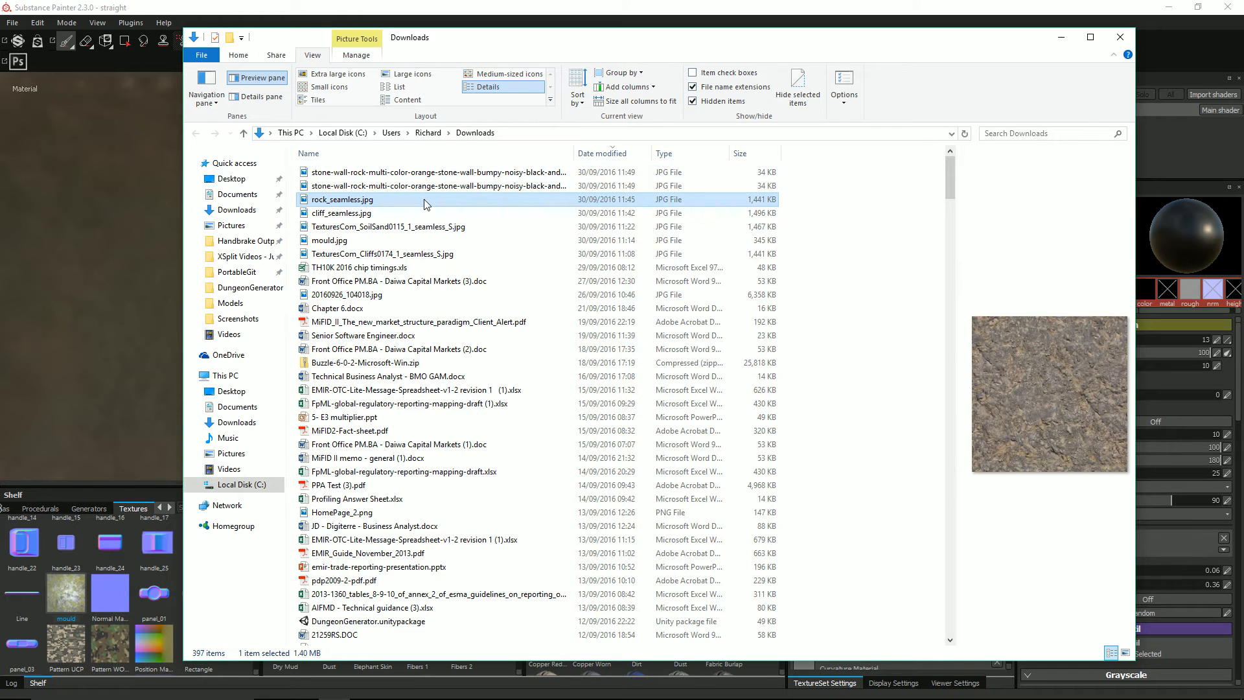
pyautogui.click(406, 215)
pyautogui.click(407, 227)
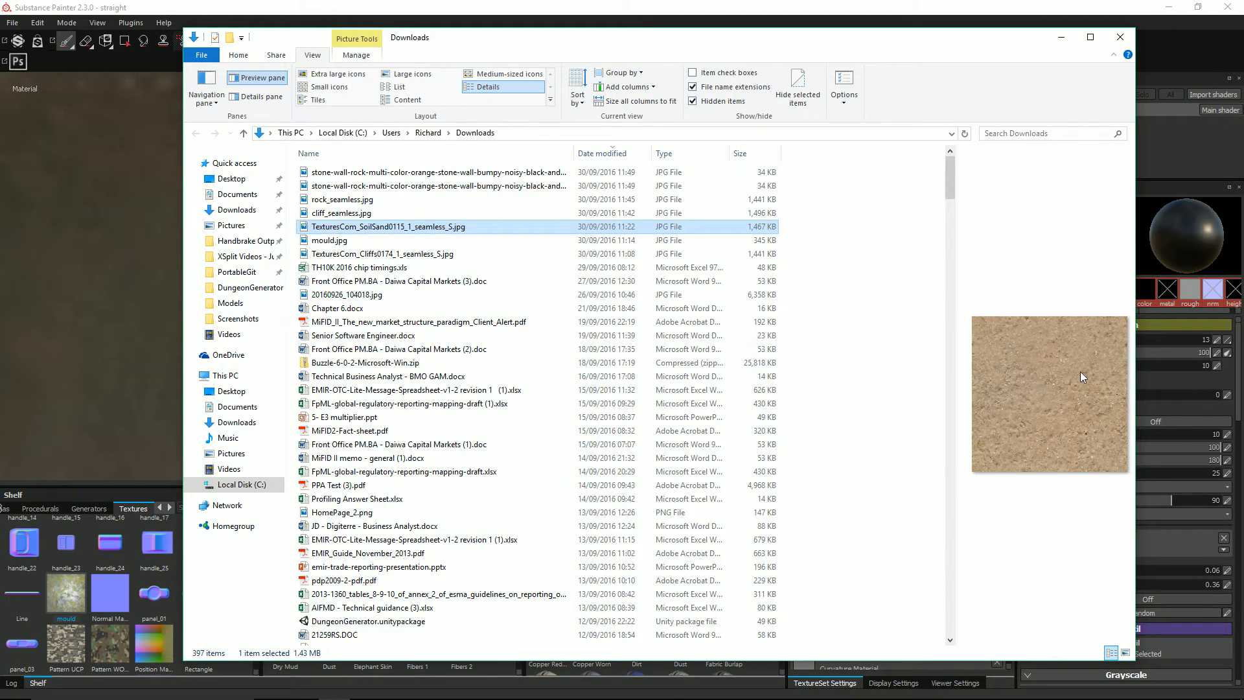
pyautogui.press('F2')
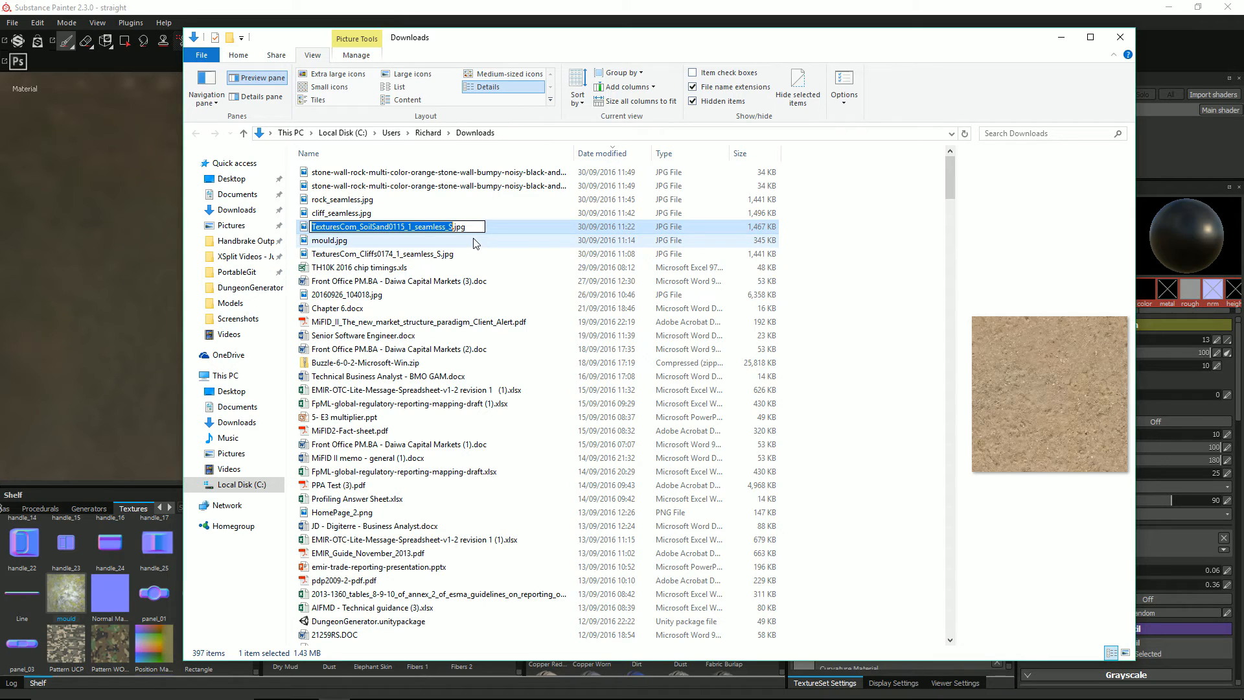
pyautogui.write('path')
pyautogui.press('Return')
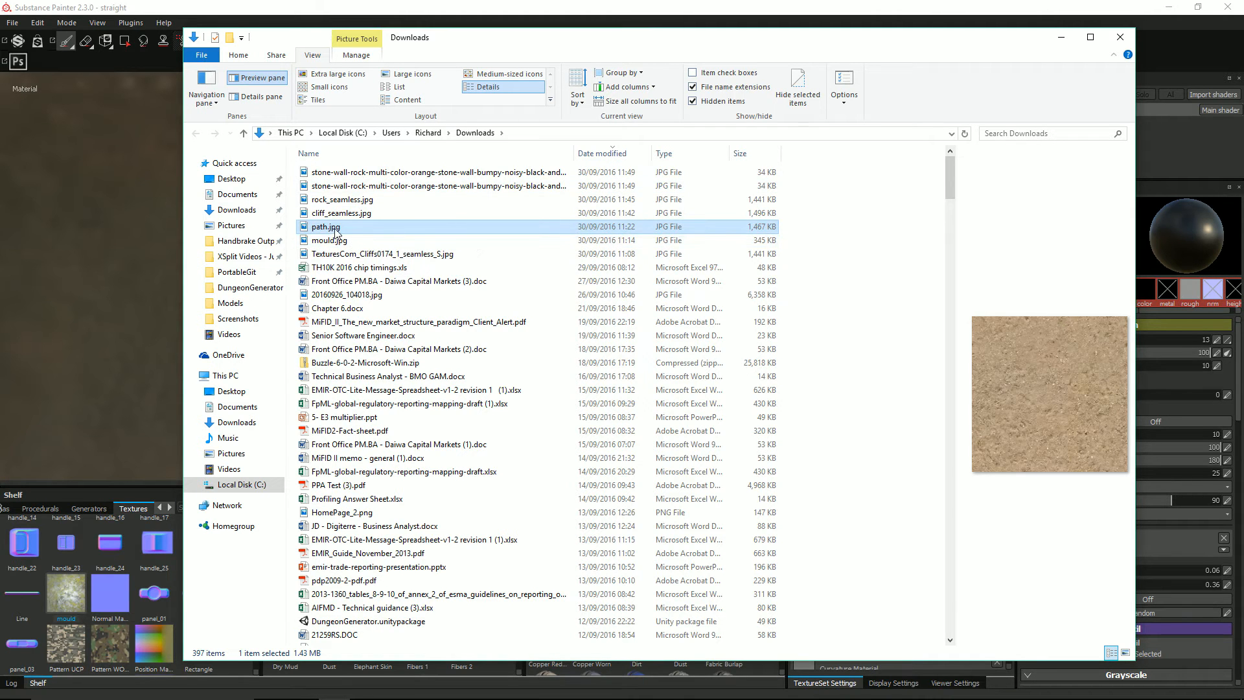
# Import path.jpg into Substance Painter's shelf 'shelf' as a texture and return to the project.
pyautogui.moveTo(336, 232)
pyautogui.mouseDown()
pyautogui.moveTo(146, 499)
pyautogui.moveTo(89, 617)
pyautogui.mouseUp()
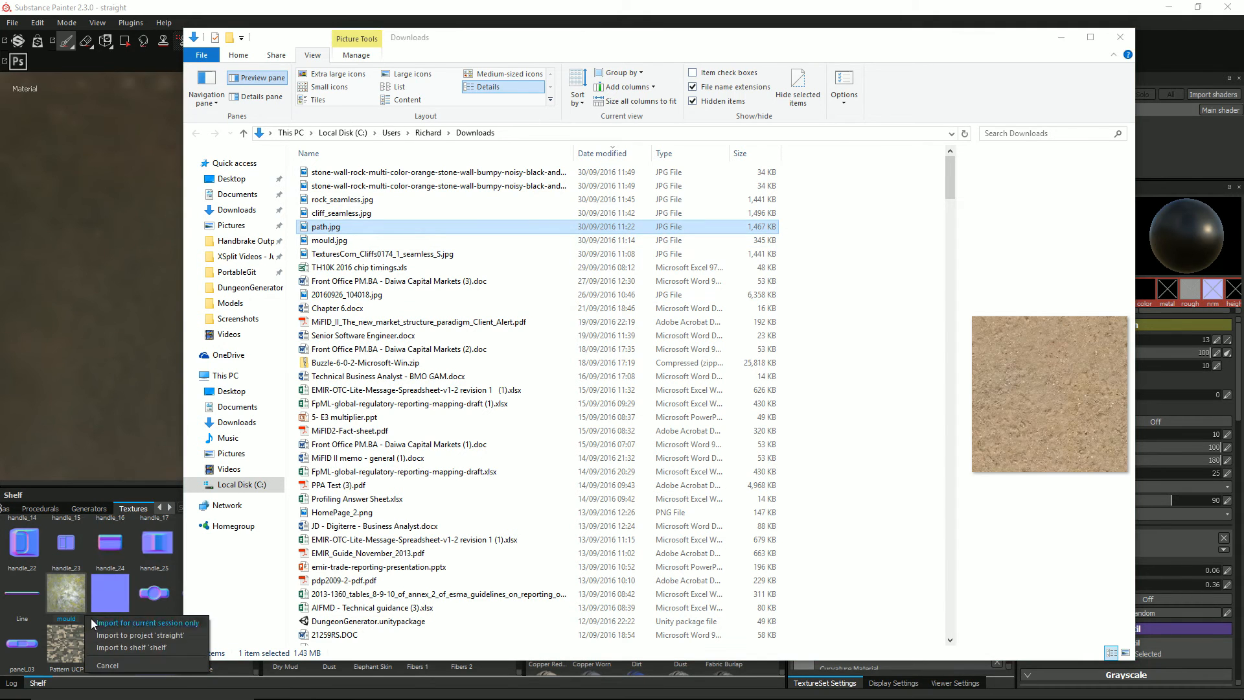
pyautogui.click(123, 648)
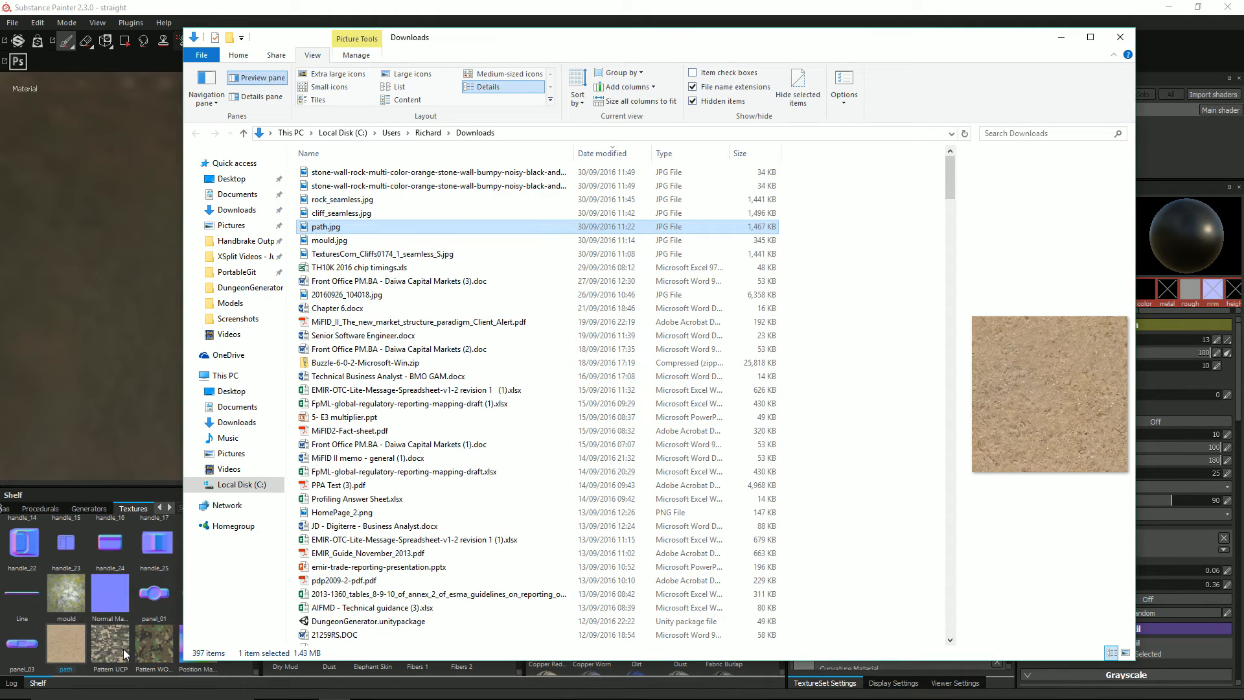
pyautogui.click(528, 6)
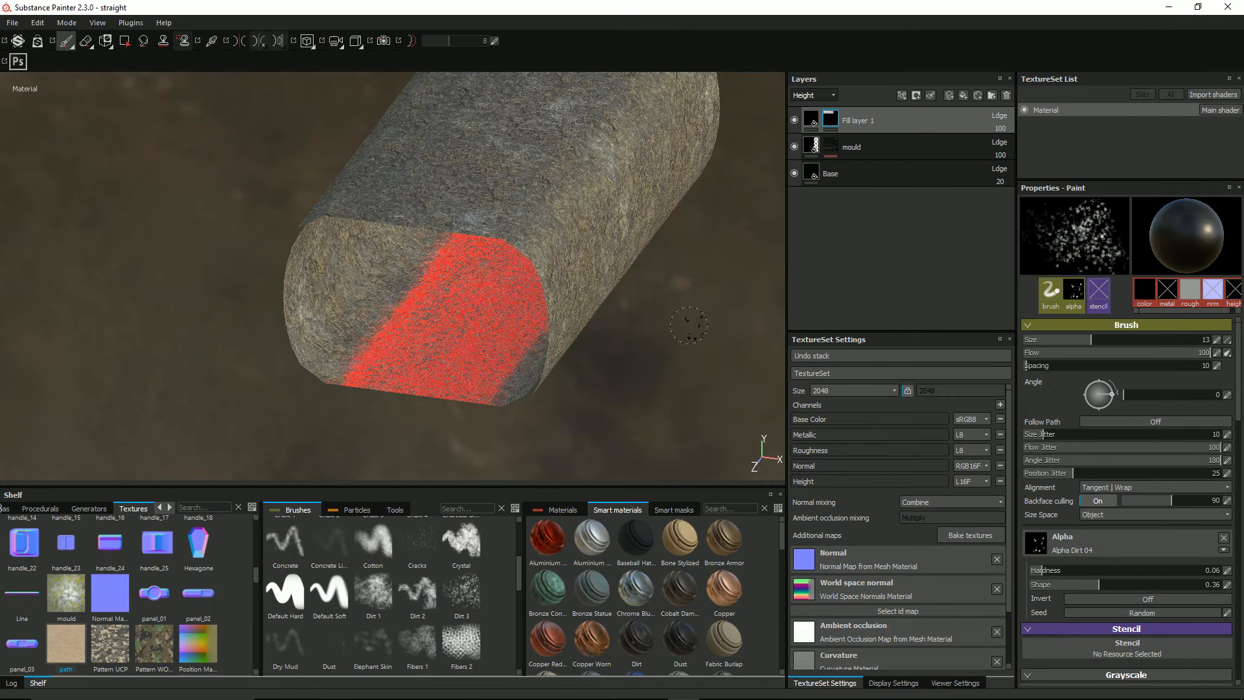
# Assign the path texture as the Base Color of Fill layer 1.
pyautogui.click(810, 123)
pyautogui.click(1124, 404)
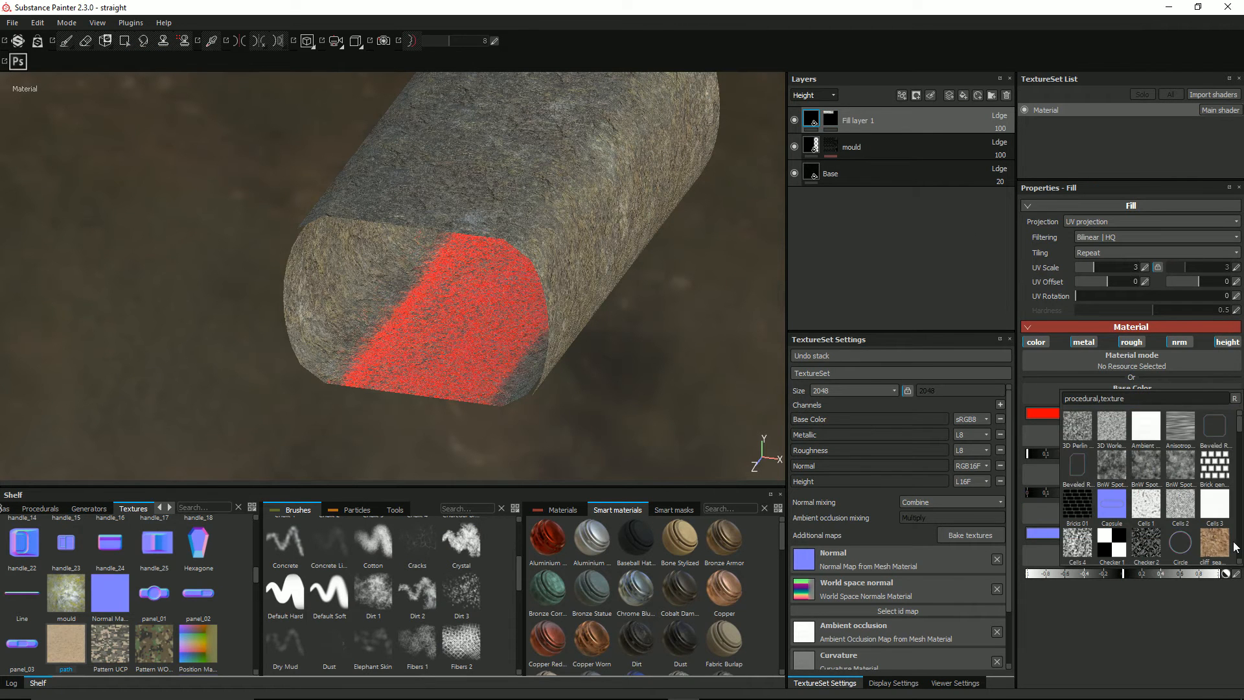
pyautogui.scroll(-10, 1221, 531)
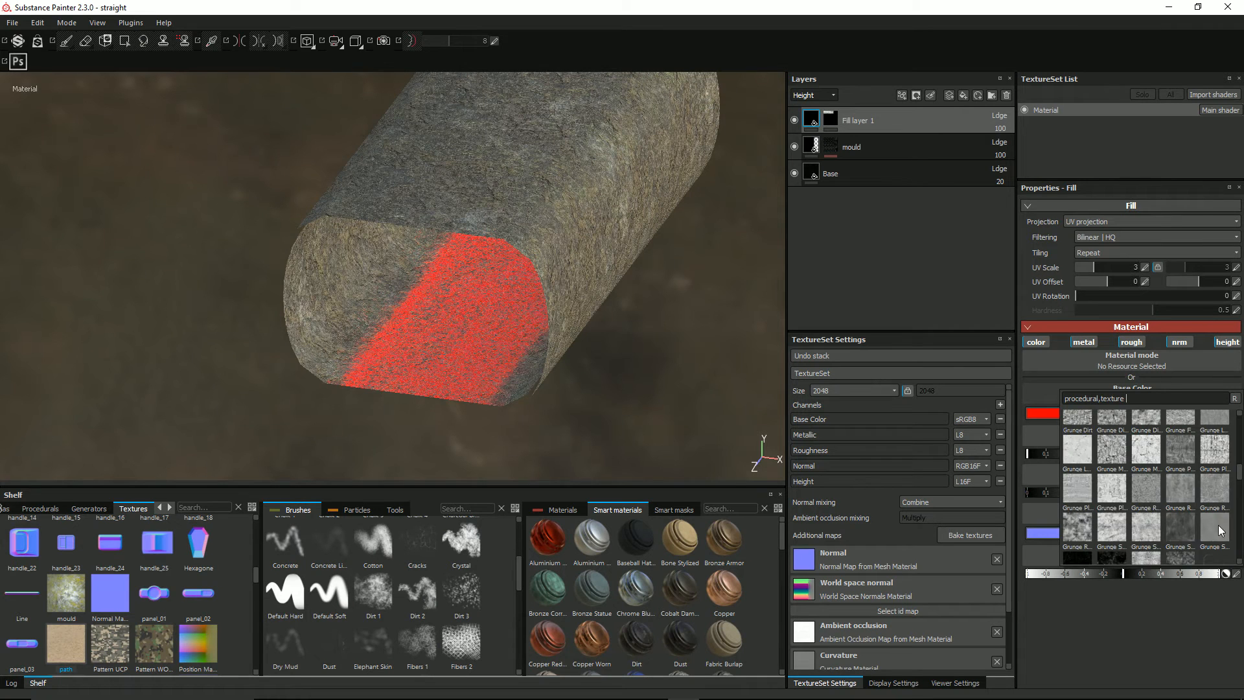
pyautogui.scroll(-10, 1219, 530)
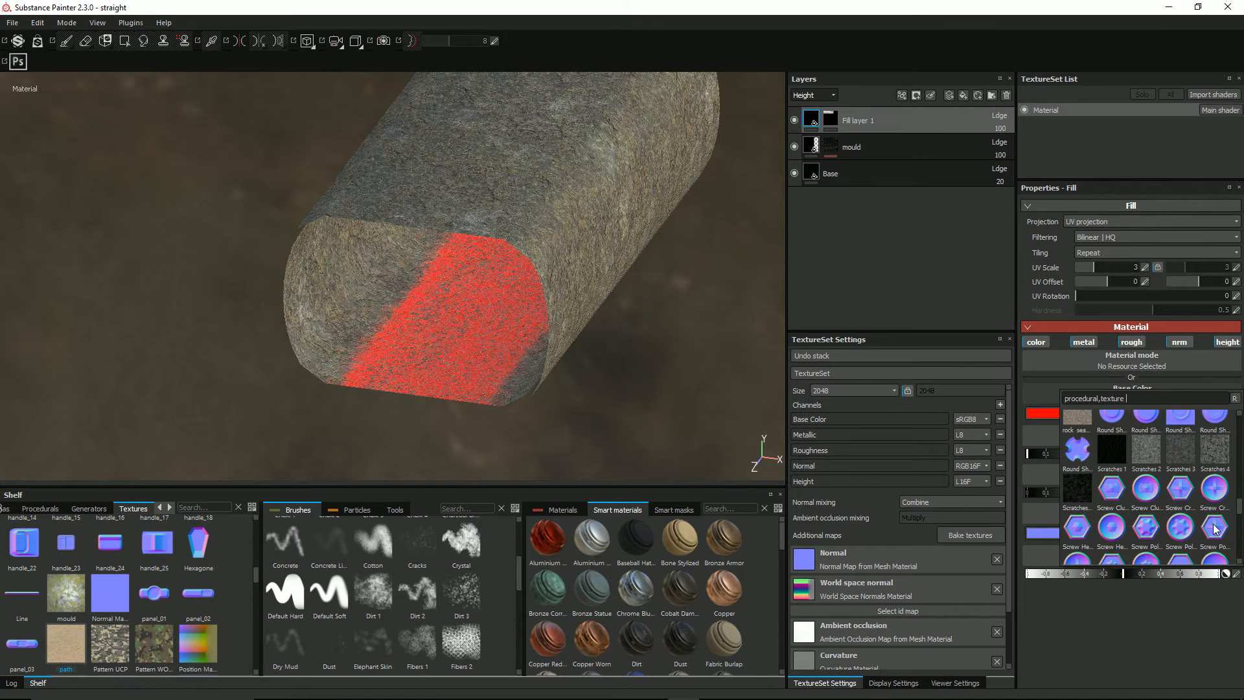
pyautogui.scroll(3, 1213, 529)
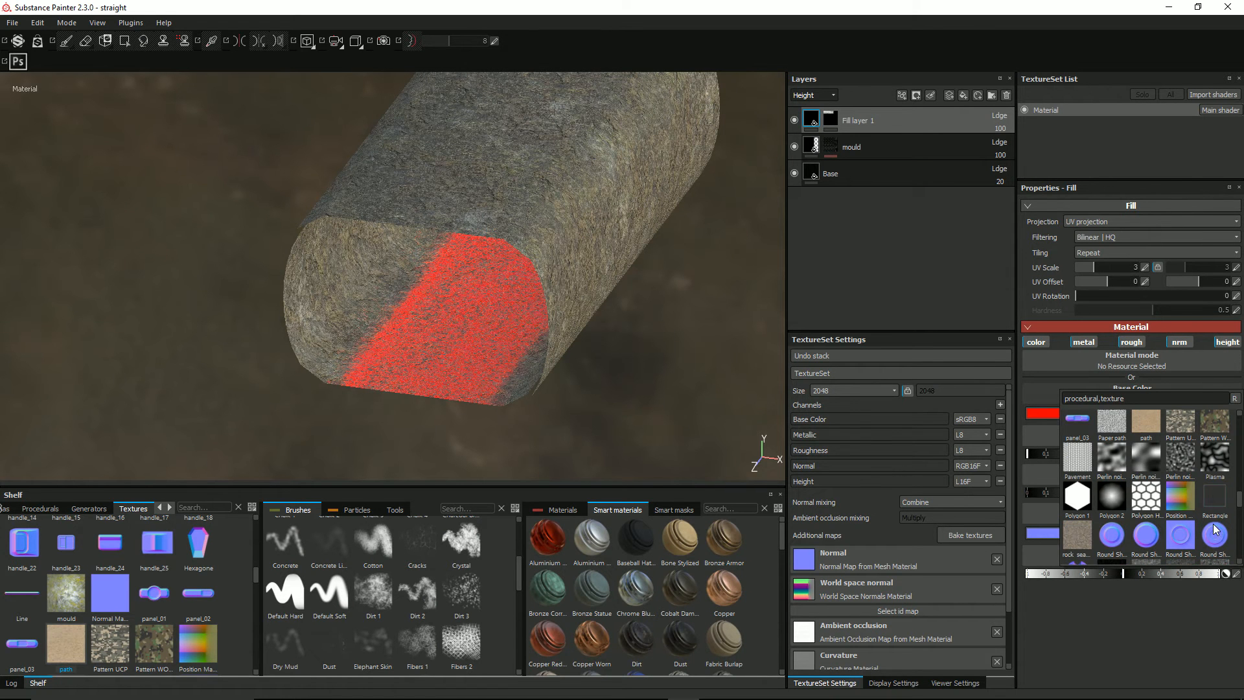
pyautogui.click(1144, 430)
# Examine the path texture on the tunnel floor up close, switching the fill's metal channel off and on to compare.
pyautogui.keyDown('alt'); pyautogui.moveTo(512, 364); pyautogui.dragTo(496, 389); pyautogui.keyUp('alt')
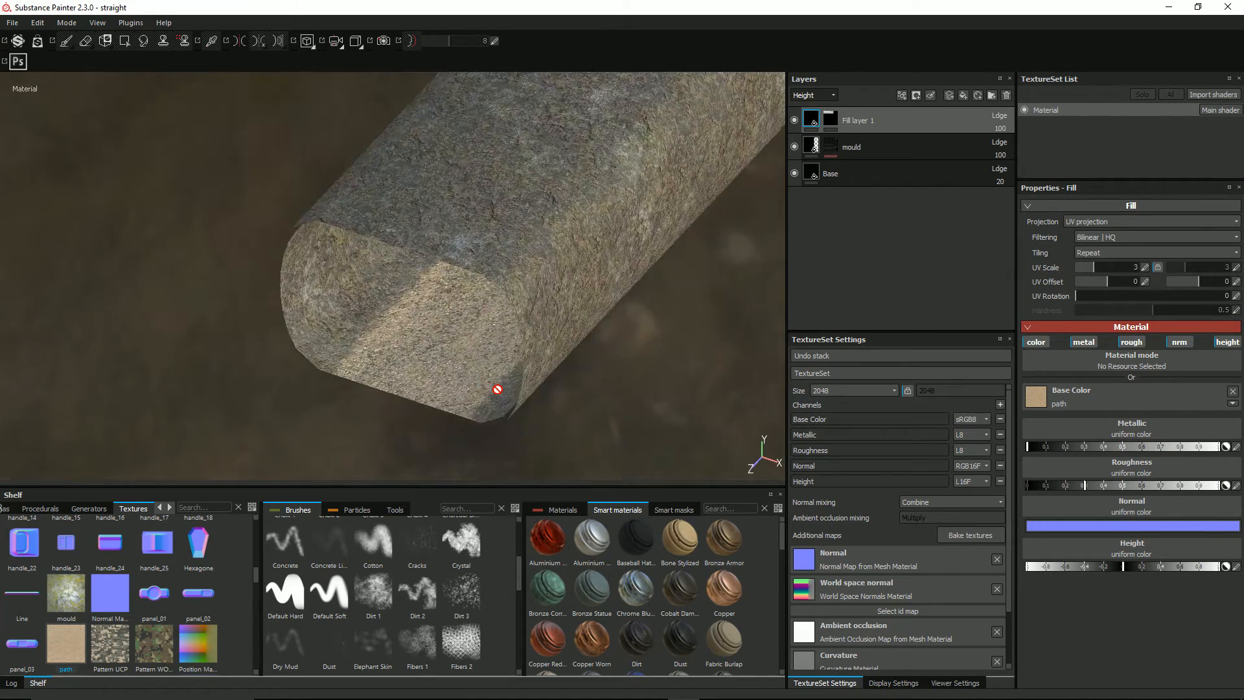
pyautogui.scroll(4, 497, 390)
pyautogui.scroll(2, 497, 389)
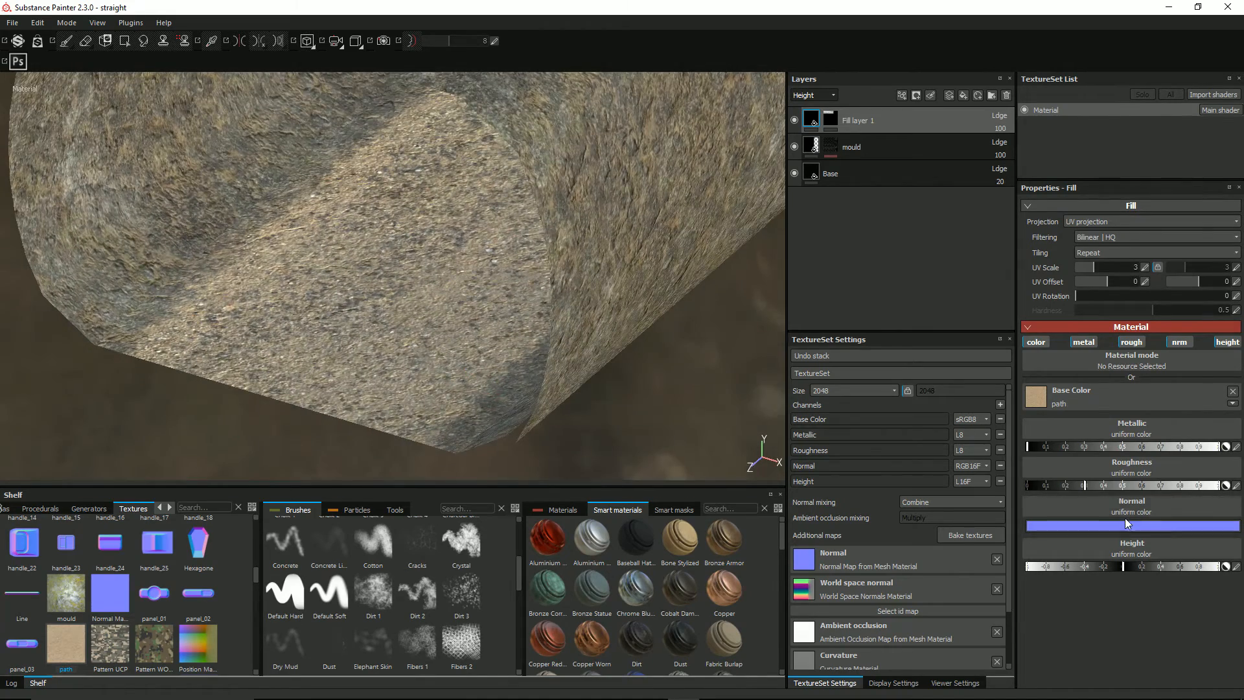
pyautogui.click(1083, 342)
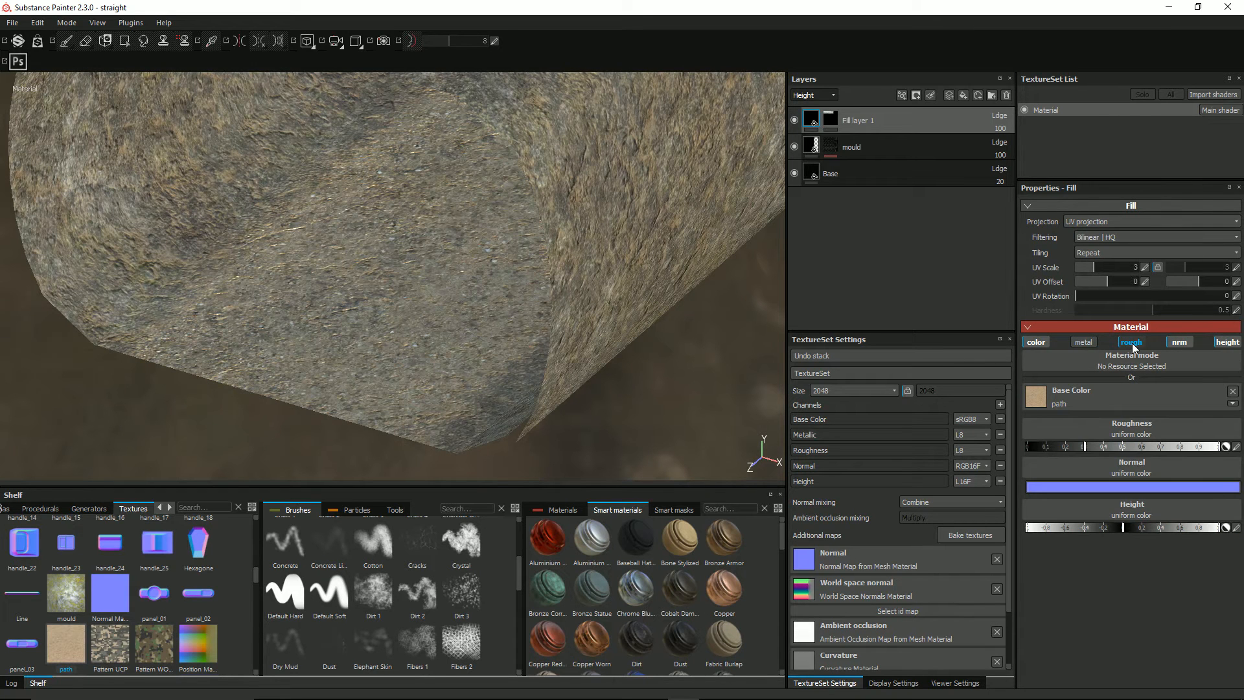
pyautogui.click(1085, 345)
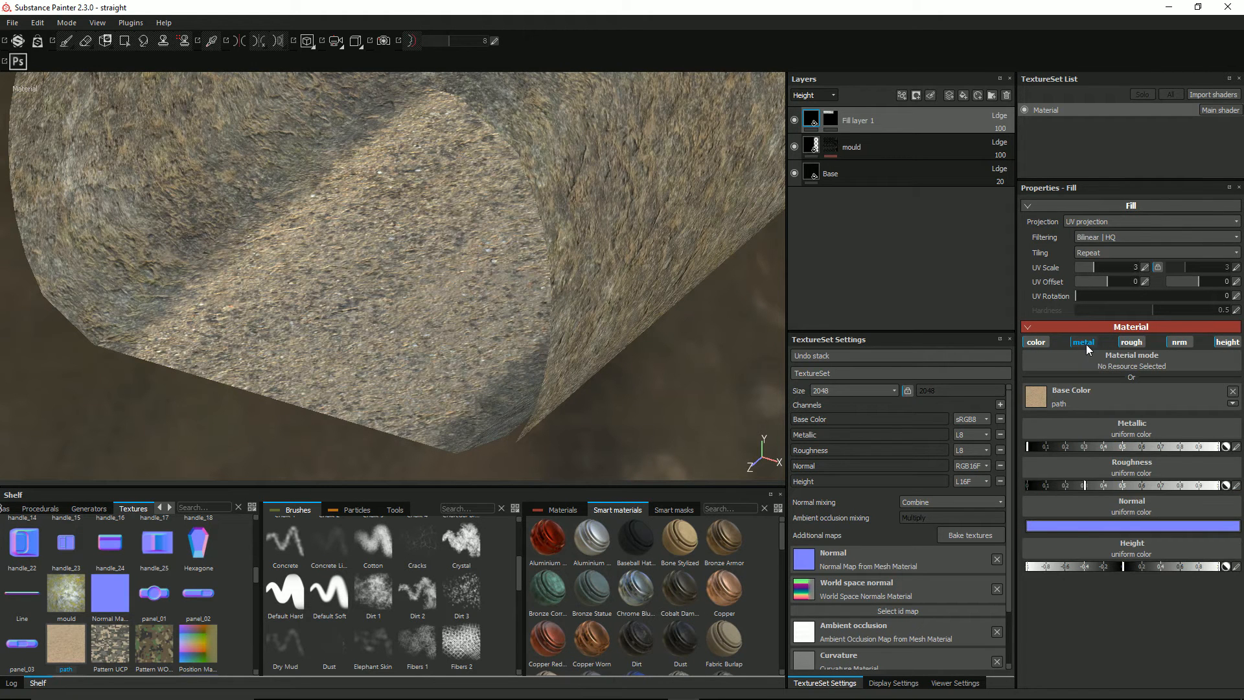
# Compare the floor with the metal channel on and off, leaving it on, and disable Fill layer 1's normal and roughness channels.
pyautogui.click(1084, 343)
pyautogui.click(1085, 345)
pyautogui.click(1084, 343)
pyautogui.click(1086, 345)
pyautogui.click(1179, 342)
pyautogui.click(1128, 344)
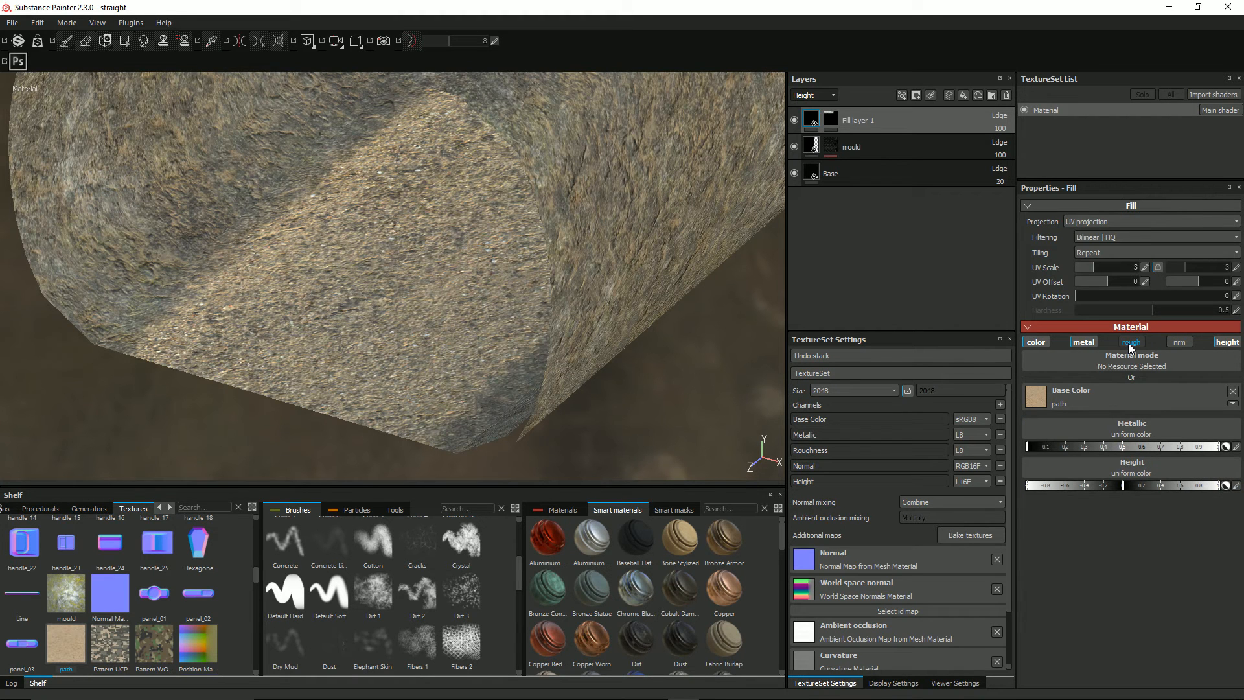
# Assign the path texture as the Height of Fill layer 1.
pyautogui.click(1125, 470)
pyautogui.scroll(-10, 1172, 550)
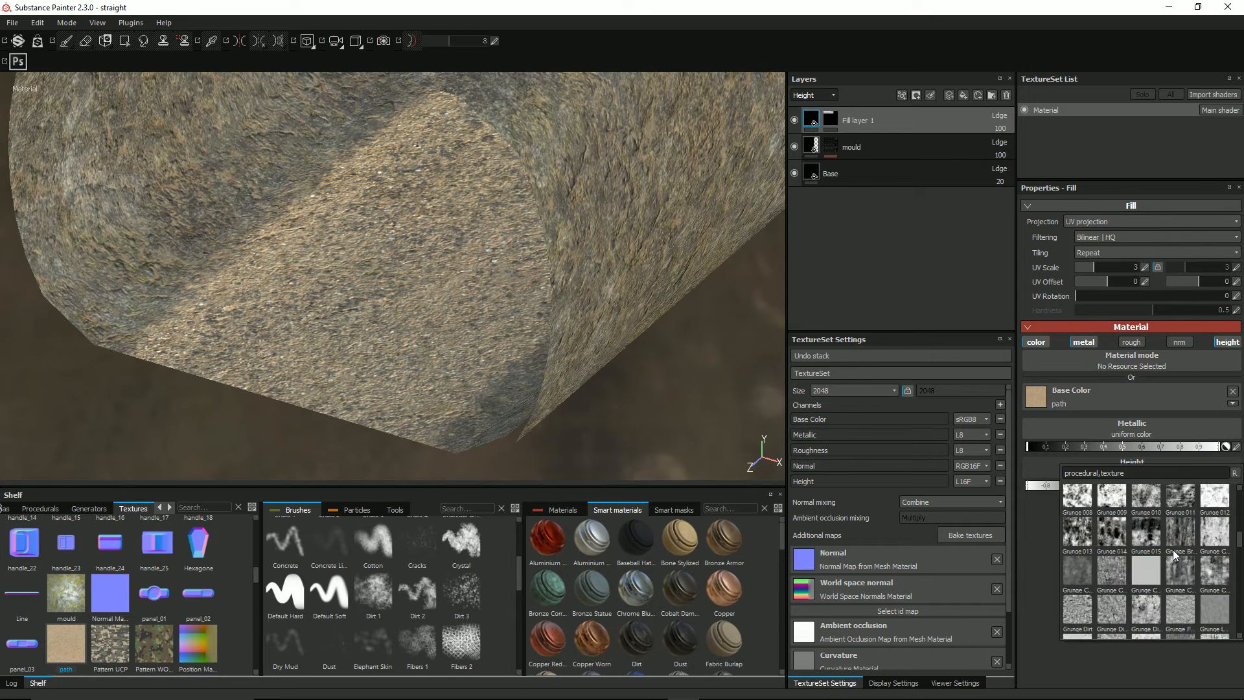
pyautogui.scroll(-5, 1174, 553)
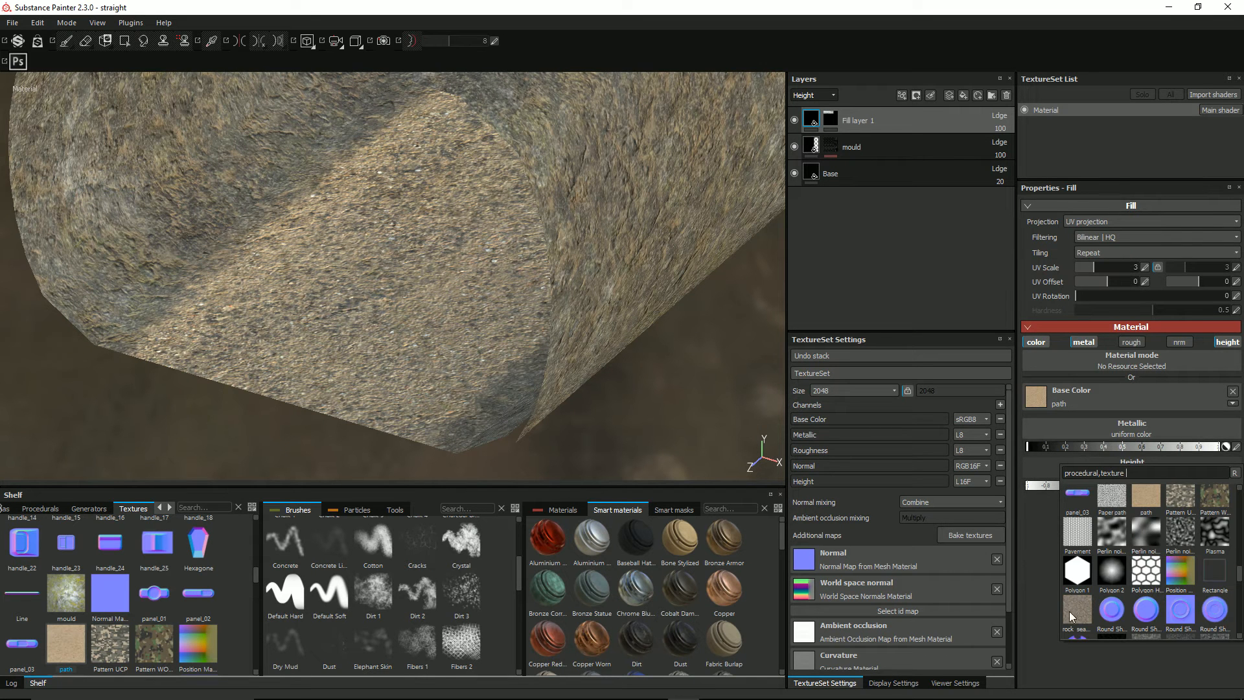
pyautogui.click(1146, 496)
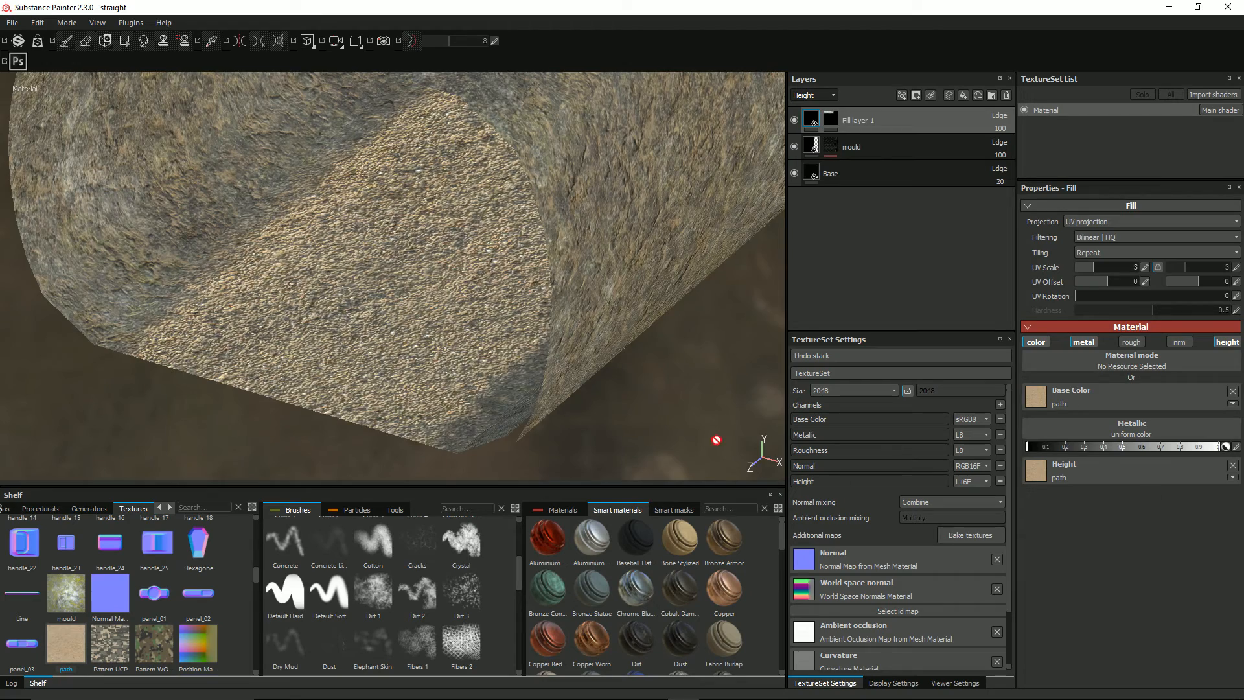
# Set Fill layer 1's height blending mode to Normal with 25 opacity and check the tunnel from several angles.
pyautogui.keyDown('alt'); pyautogui.moveTo(550, 387); pyautogui.dragTo(574, 325); pyautogui.keyUp('alt')
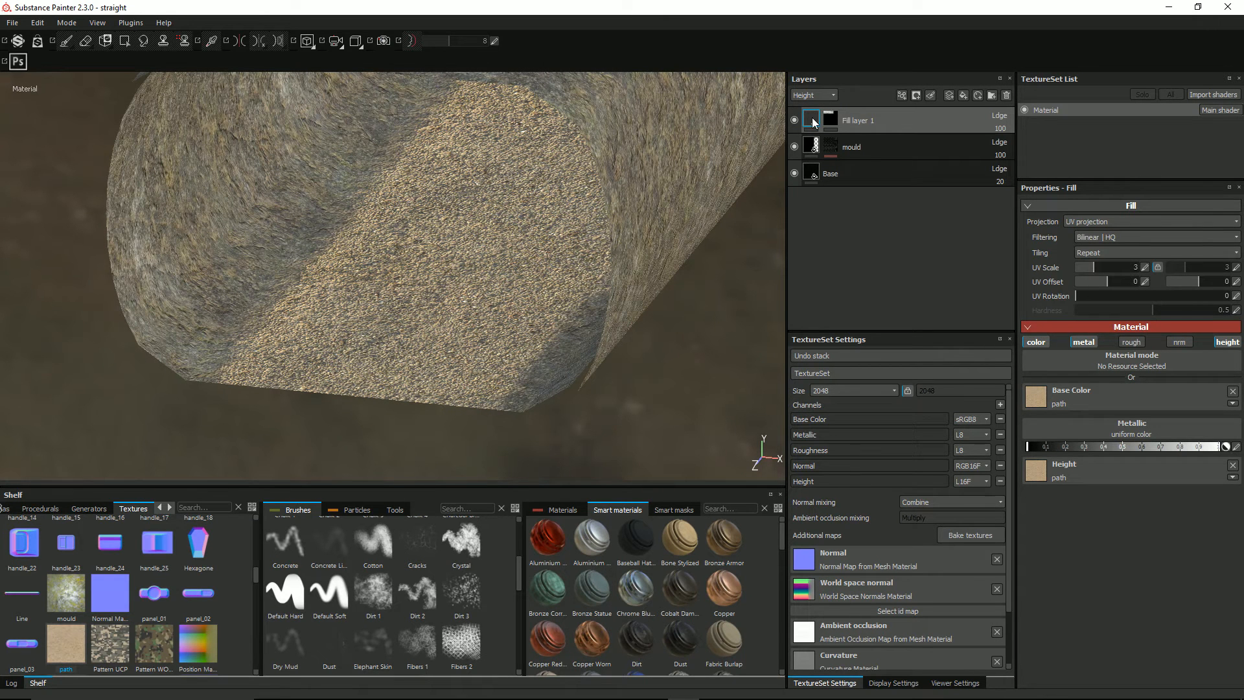
pyautogui.click(1000, 118)
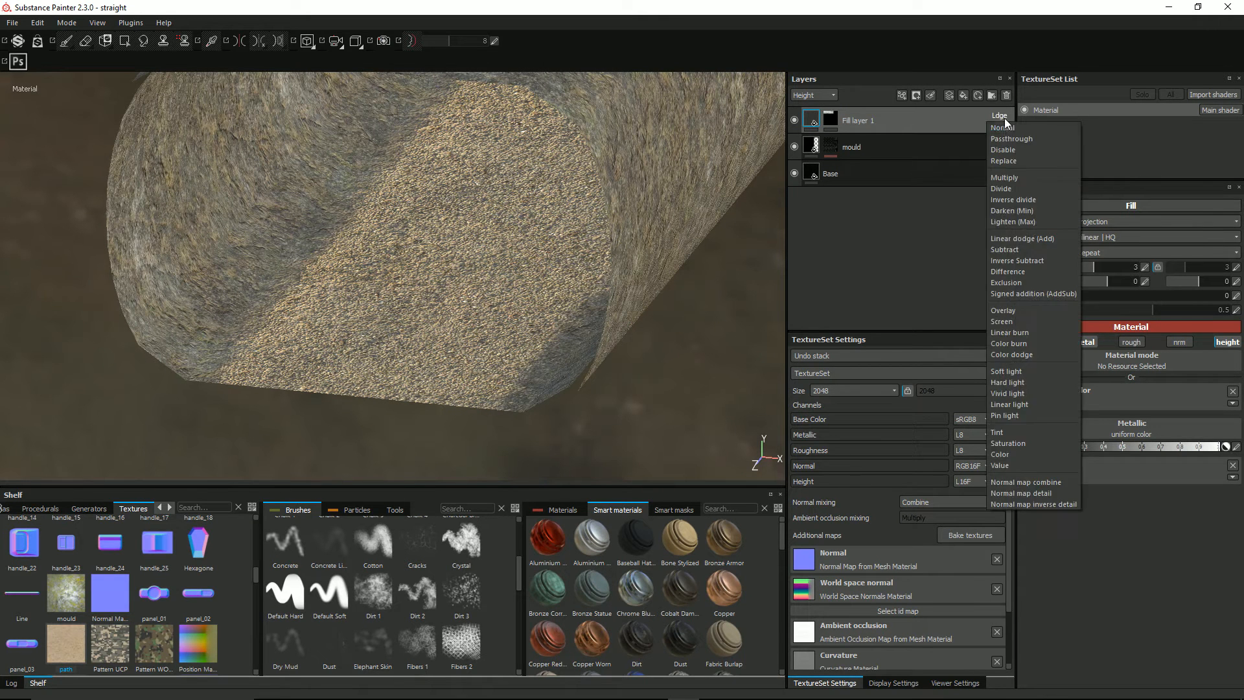
pyautogui.click(1004, 127)
pyautogui.click(1000, 127)
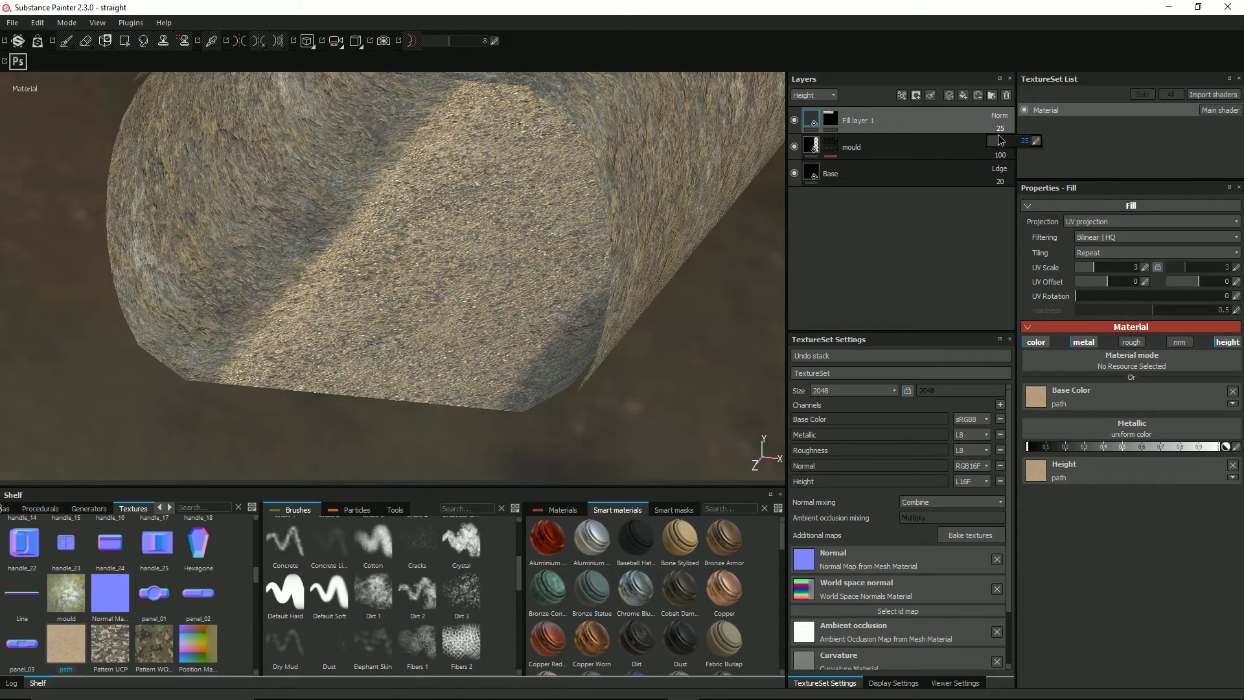
pyautogui.keyDown('alt'); pyautogui.moveTo(339, 282); pyautogui.dragTo(276, 298); pyautogui.keyUp('alt')
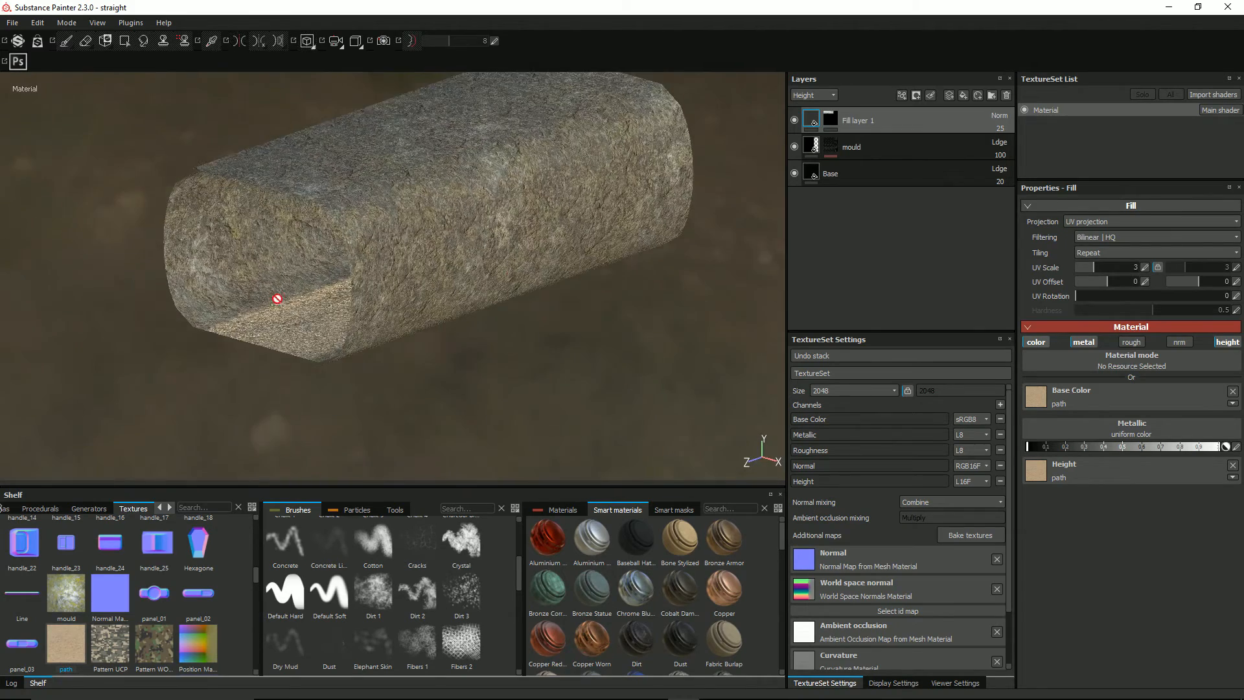
pyautogui.keyDown('alt'); pyautogui.moveTo(512, 310); pyautogui.dragTo(362, 281); pyautogui.keyUp('alt')
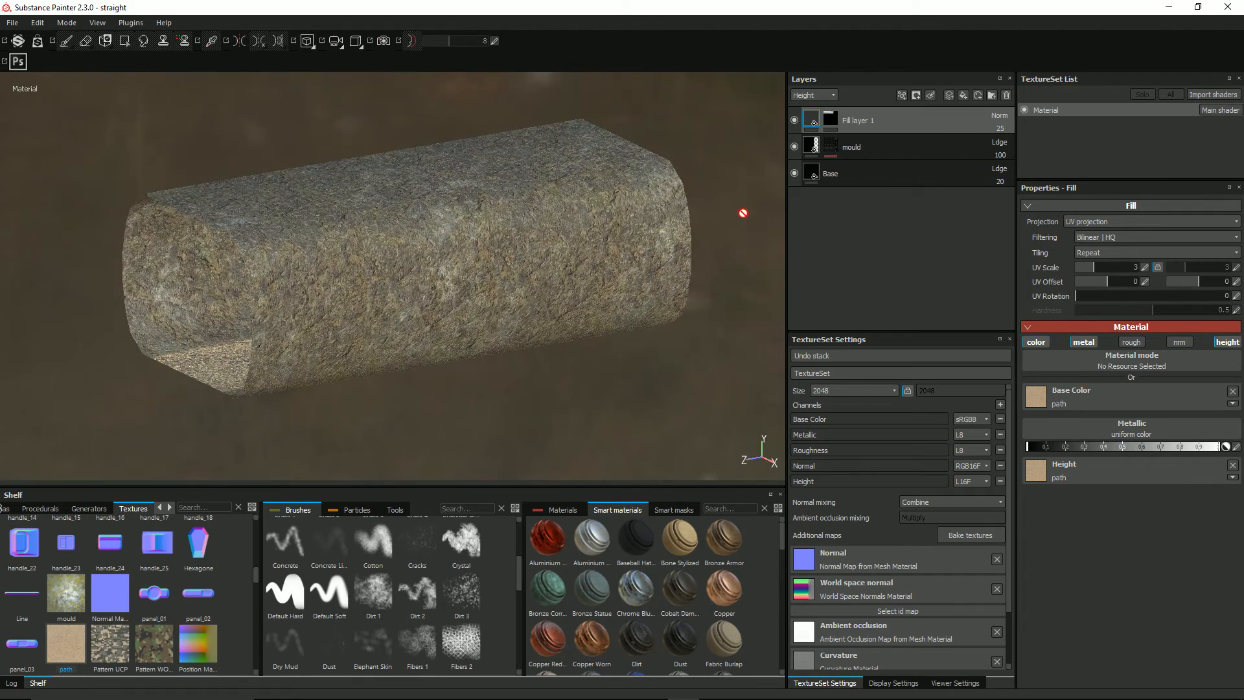
pyautogui.keyDown('alt'); pyautogui.moveTo(335, 286); pyautogui.dragTo(404, 282); pyautogui.keyUp('alt')
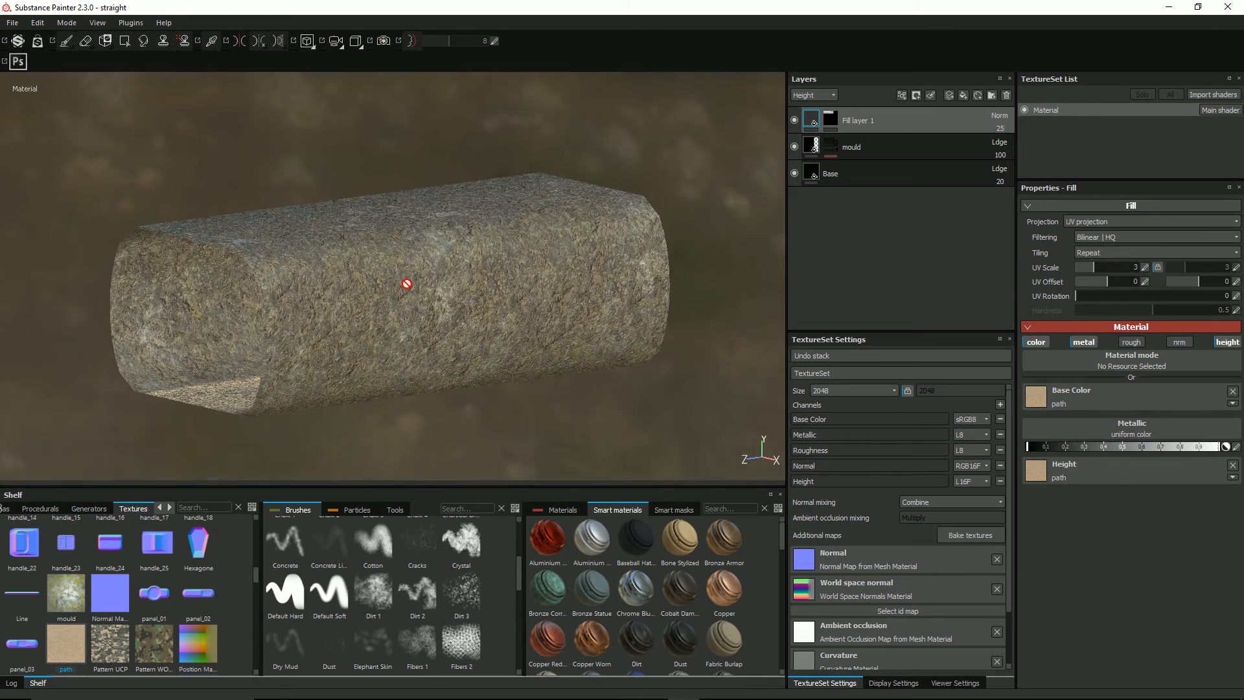
# Open the texture export settings and review the output maps of the Unity 5 (Standard Specular) and Unity 5 (Standard Metallic)_copy presets.
pyautogui.click(19, 23)
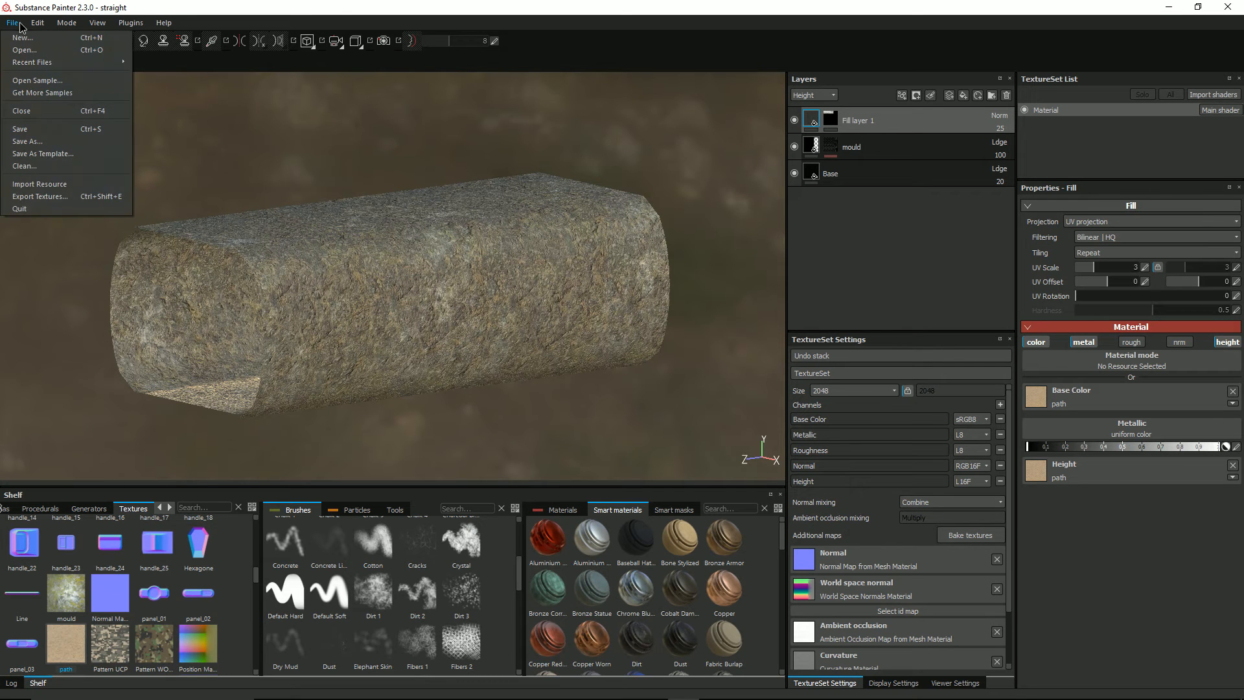
pyautogui.click(65, 197)
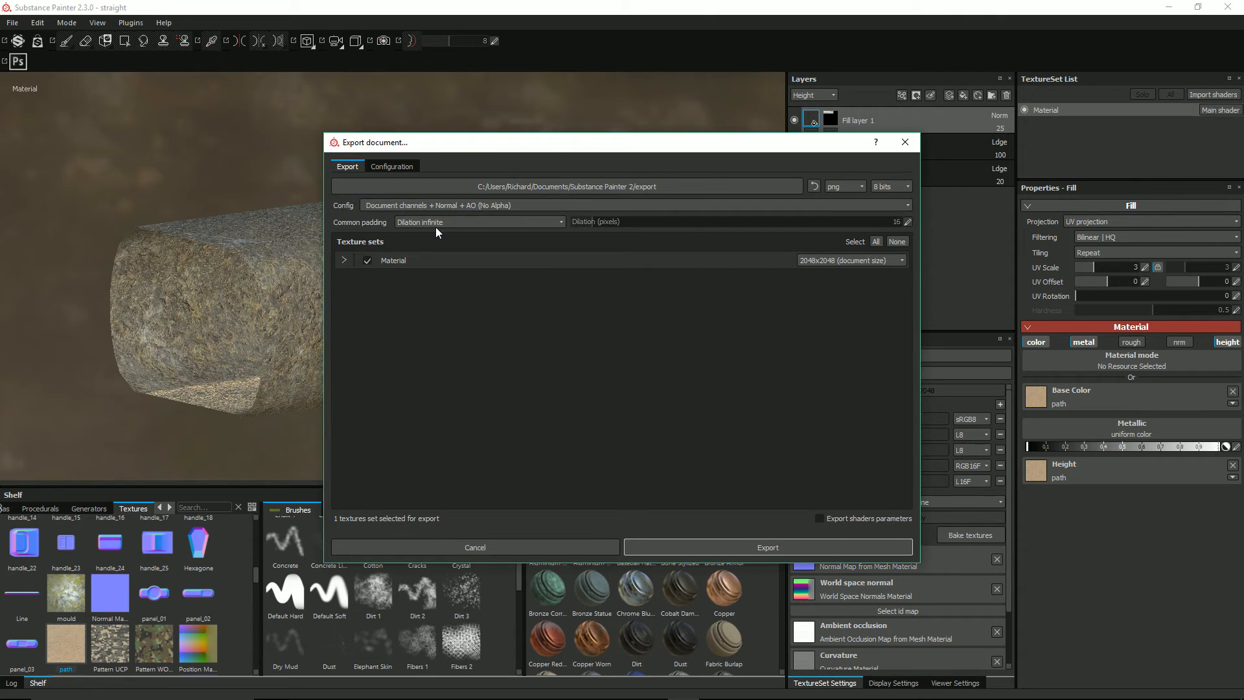
pyautogui.click(449, 206)
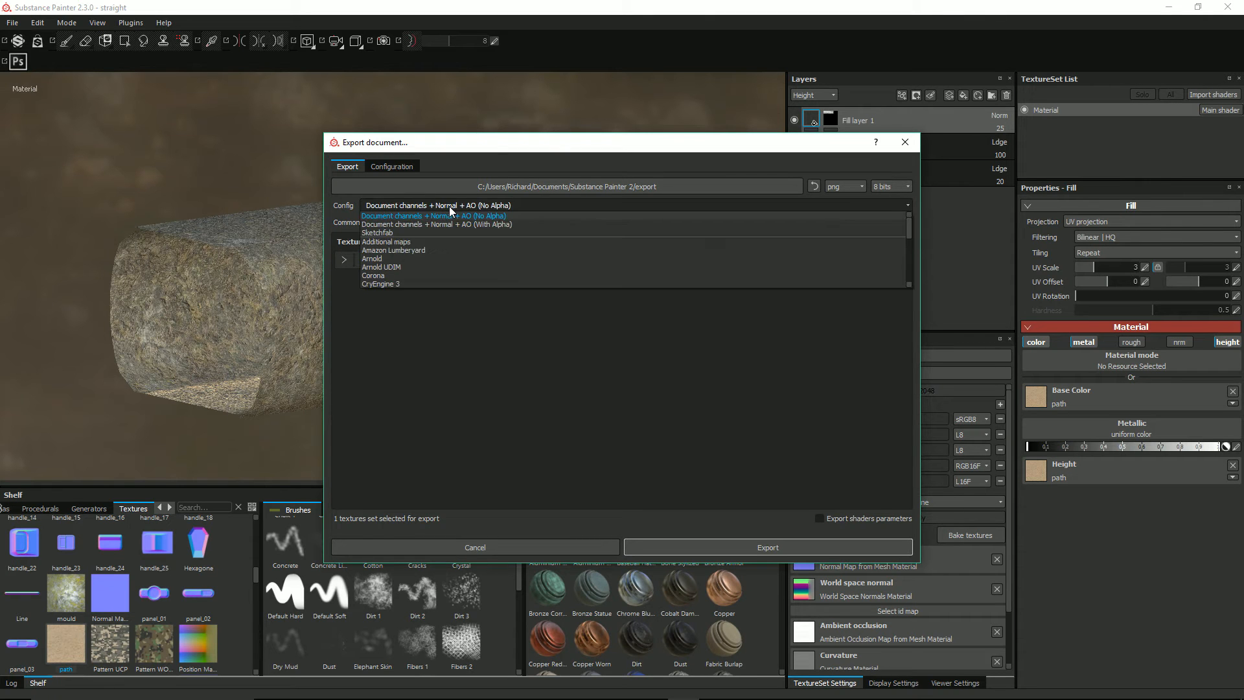
pyautogui.click(449, 206)
pyautogui.click(391, 168)
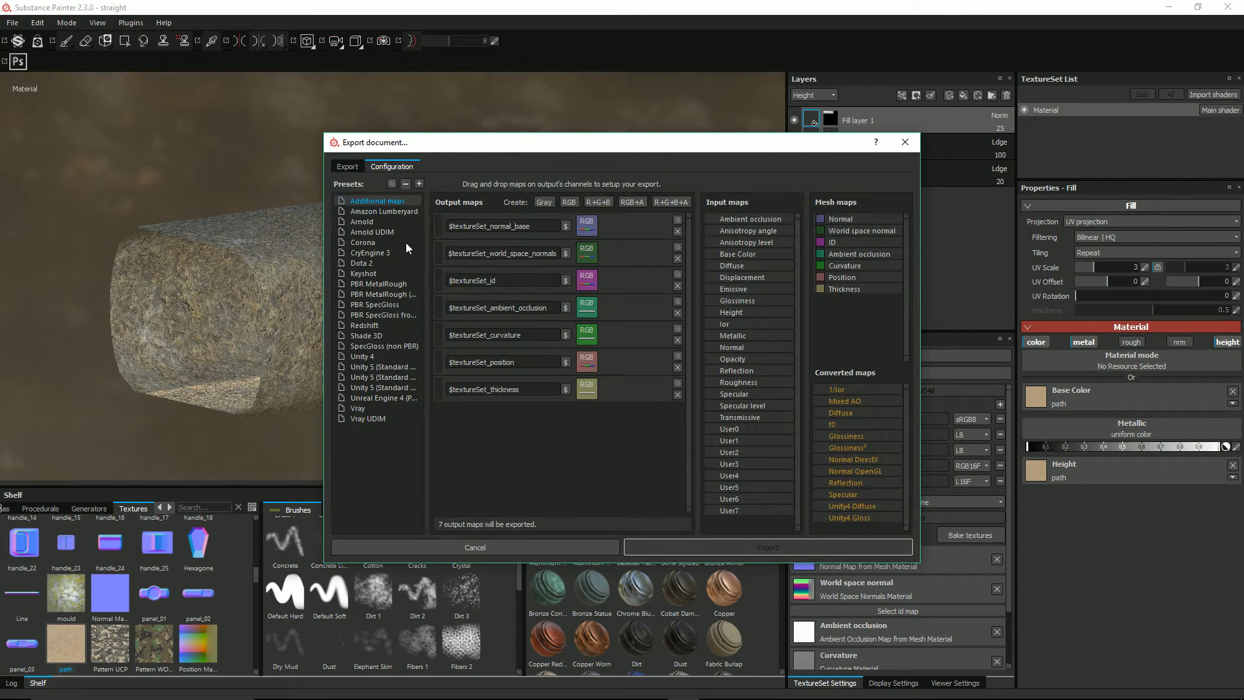
pyautogui.click(392, 387)
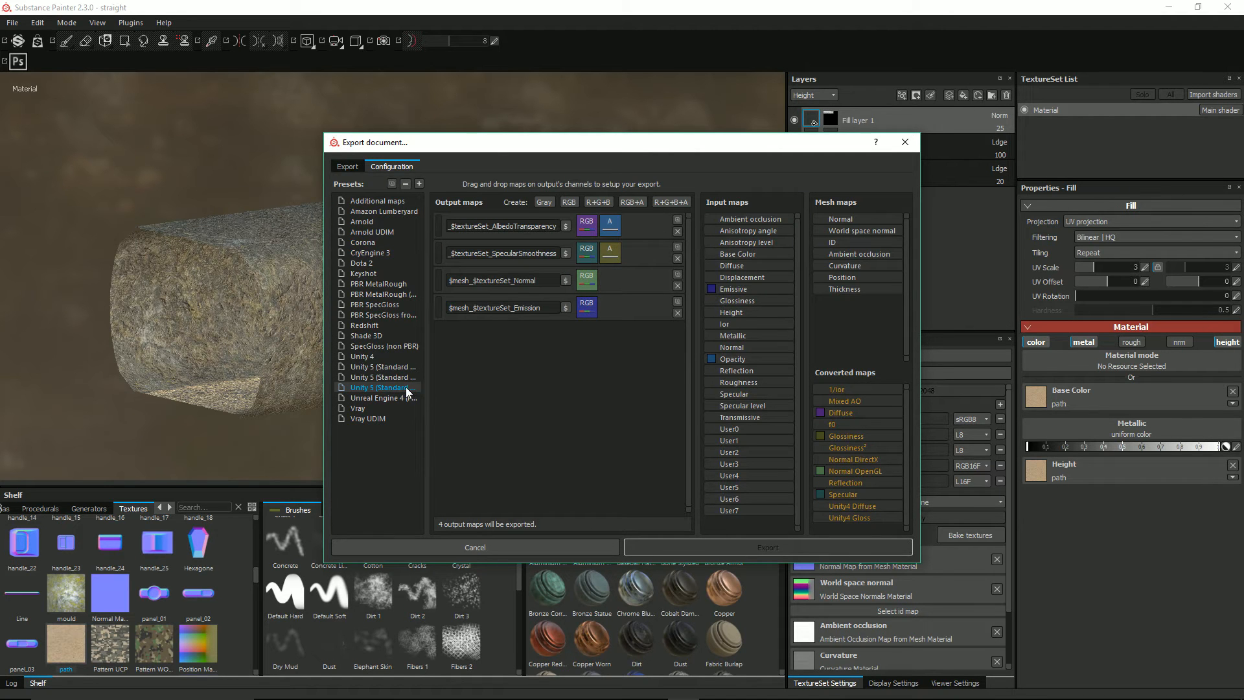
pyautogui.click(410, 378)
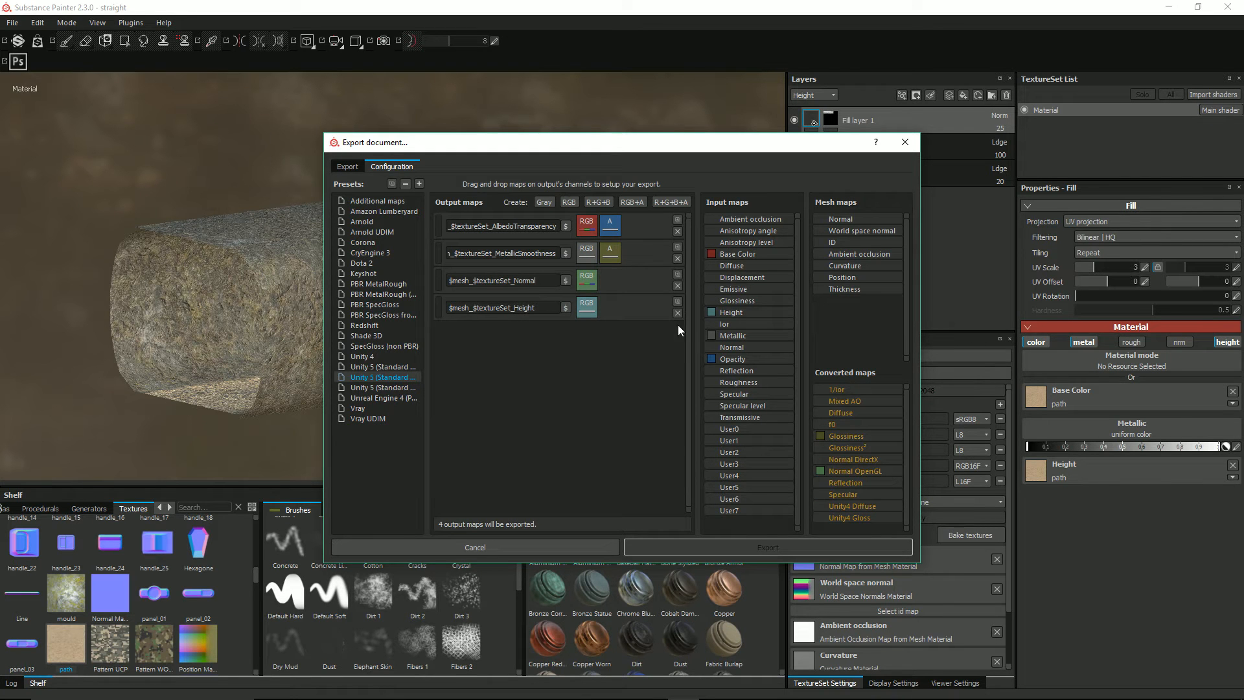
pyautogui.click(678, 301)
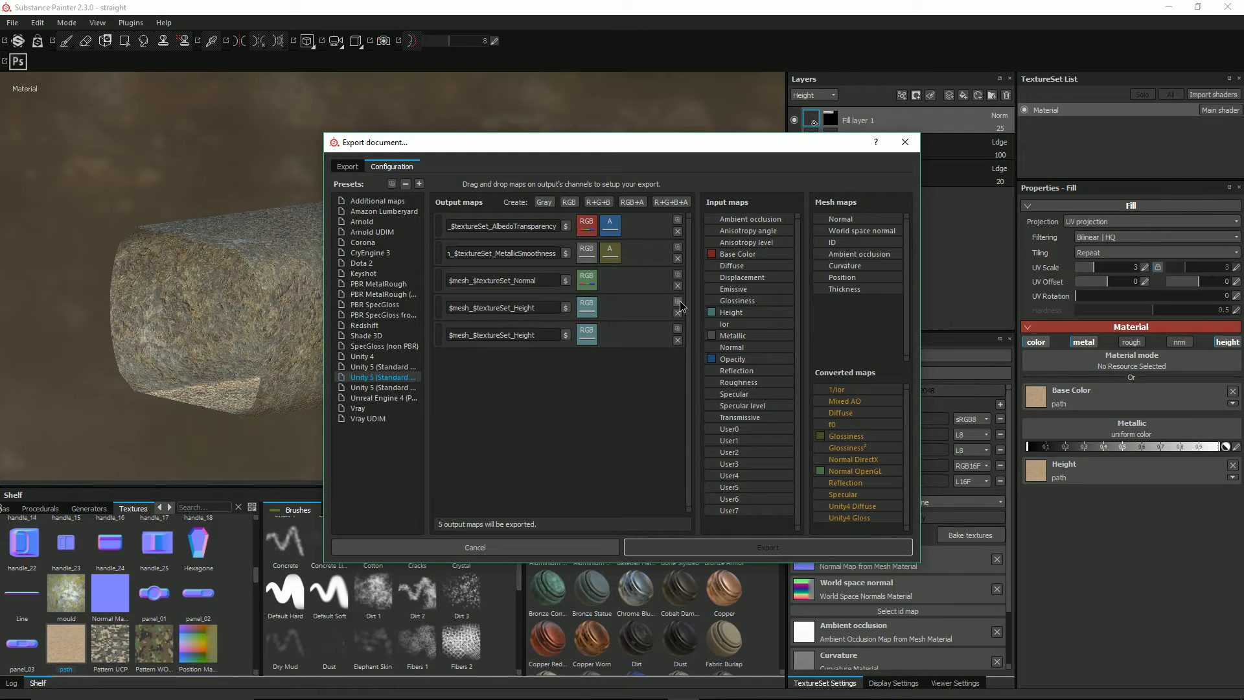
pyautogui.click(678, 340)
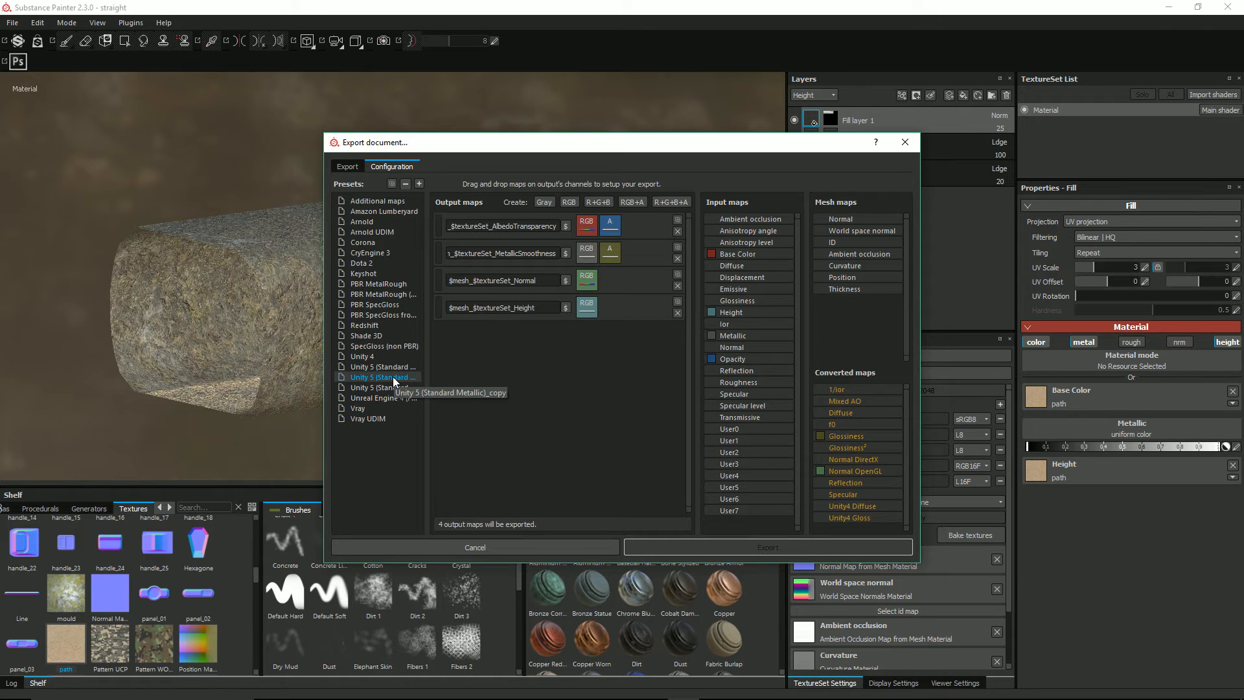
# Select Unity 5 (Standard Metallic)_copy as the export config and list the Material texture set's output maps.
pyautogui.click(344, 169)
pyautogui.click(417, 206)
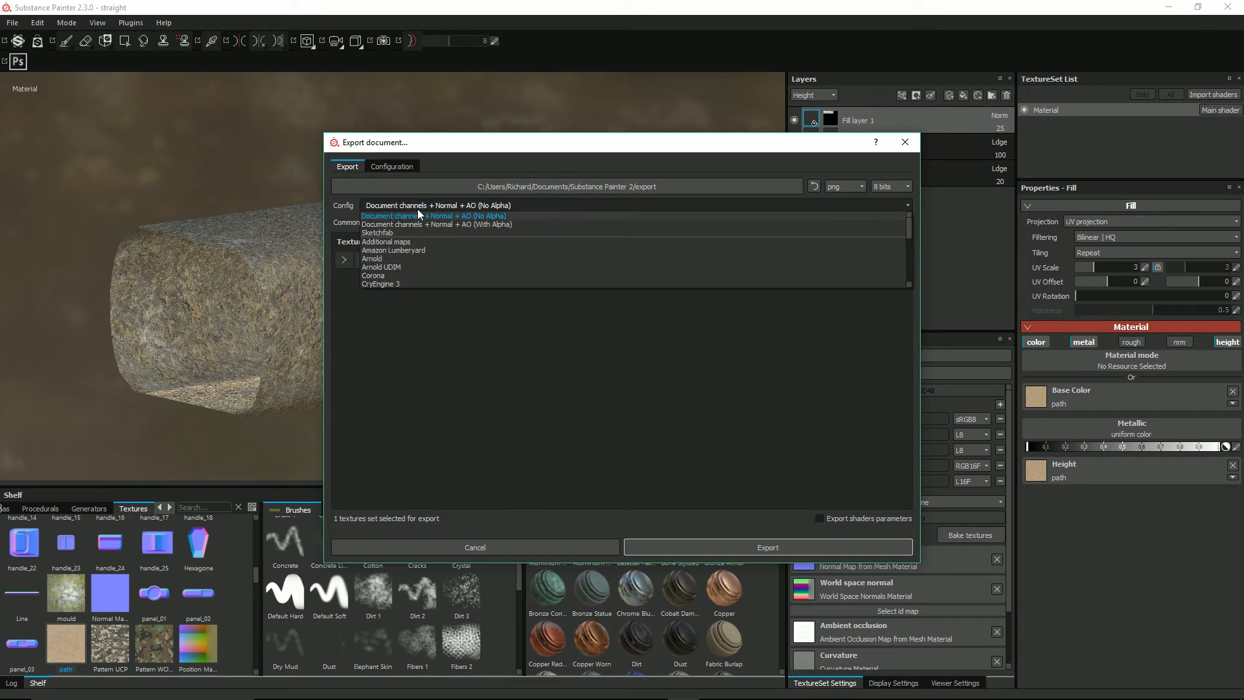
pyautogui.scroll(-3, 488, 261)
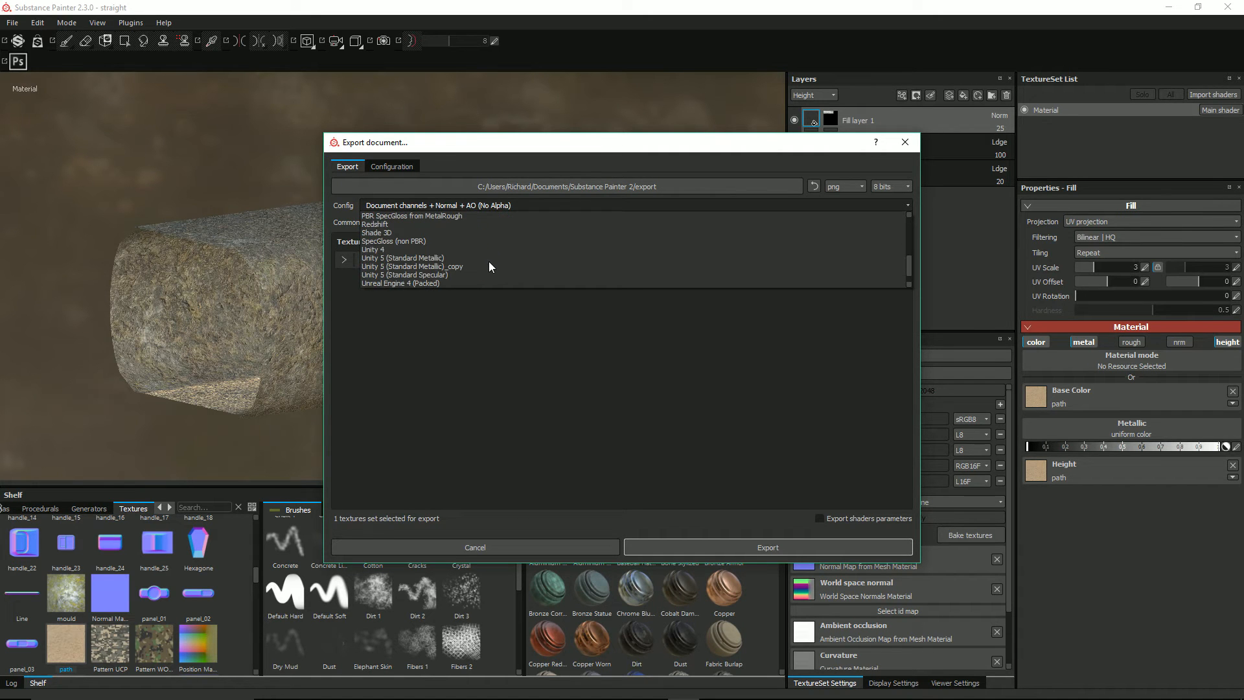
pyautogui.click(477, 267)
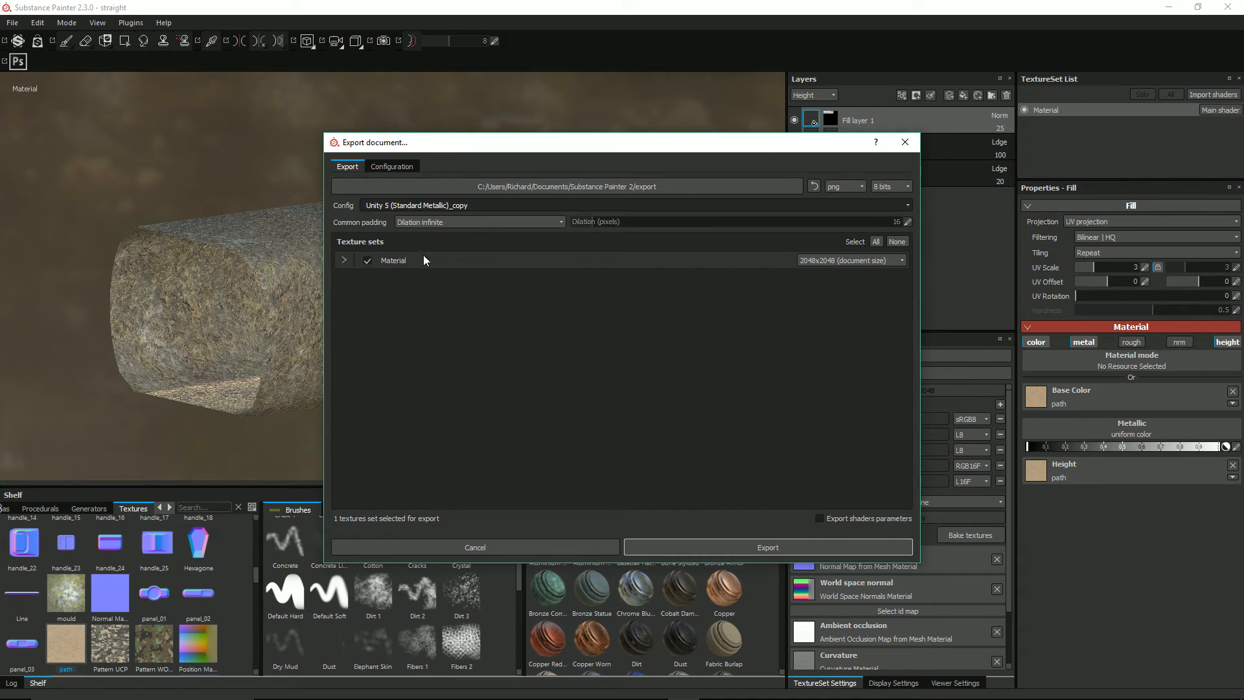
pyautogui.click(345, 260)
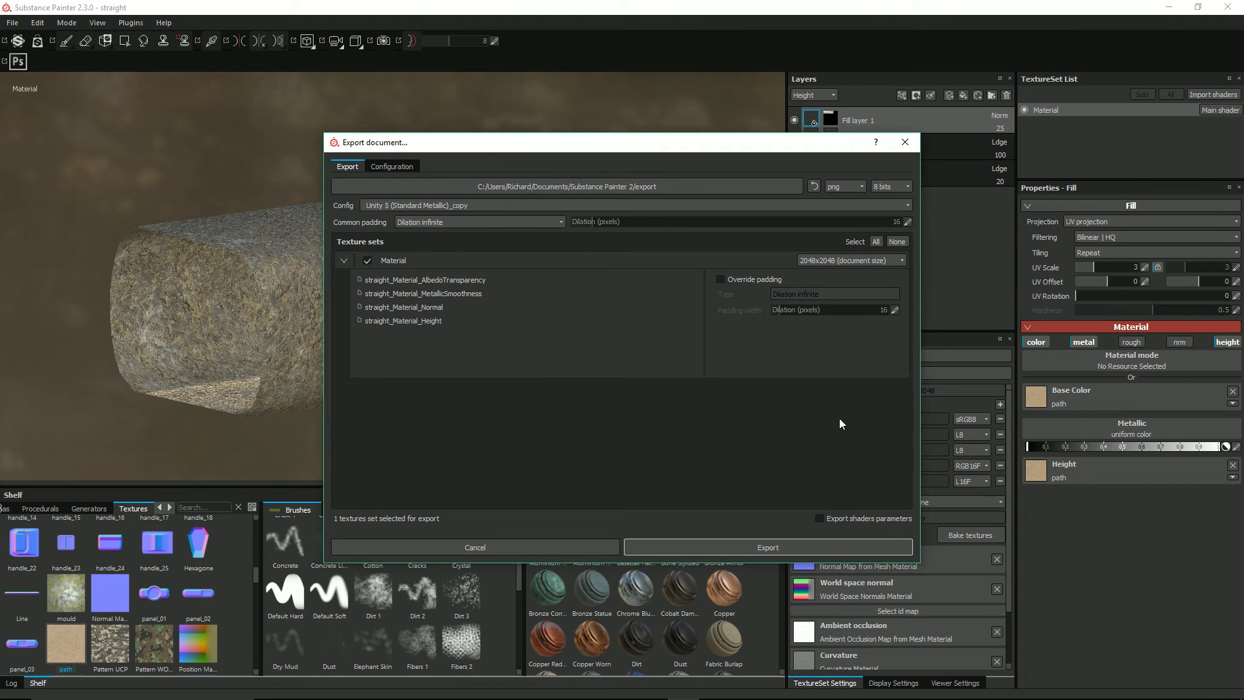
# Set the export folder to DungeonGenerator/Assets/Textures and export the Material texture set.
pyautogui.click(760, 186)
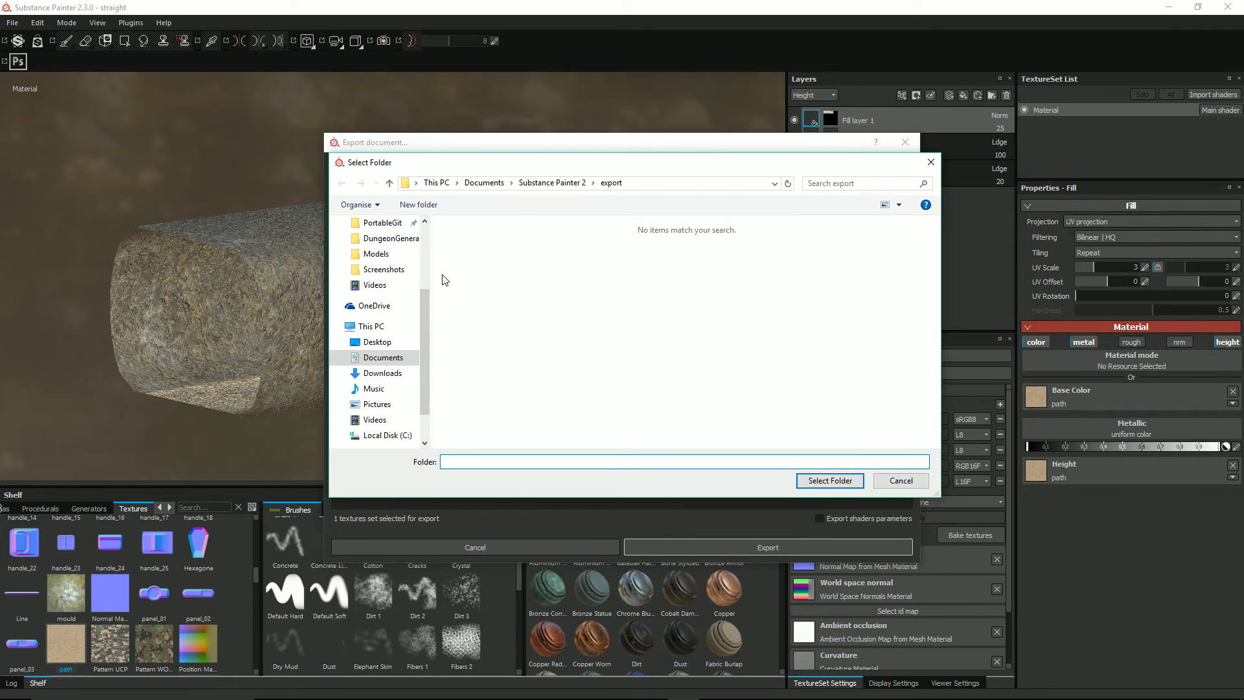
pyautogui.click(385, 238)
pyautogui.doubleClick(464, 243)
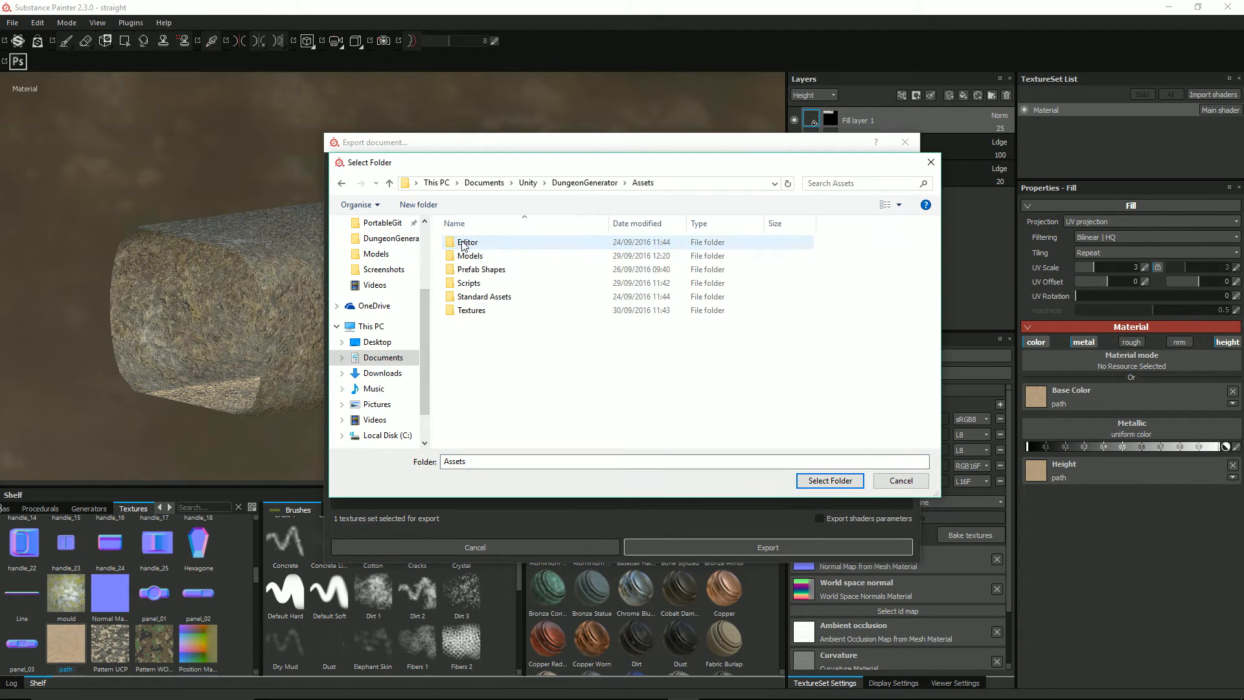
pyautogui.doubleClick(472, 310)
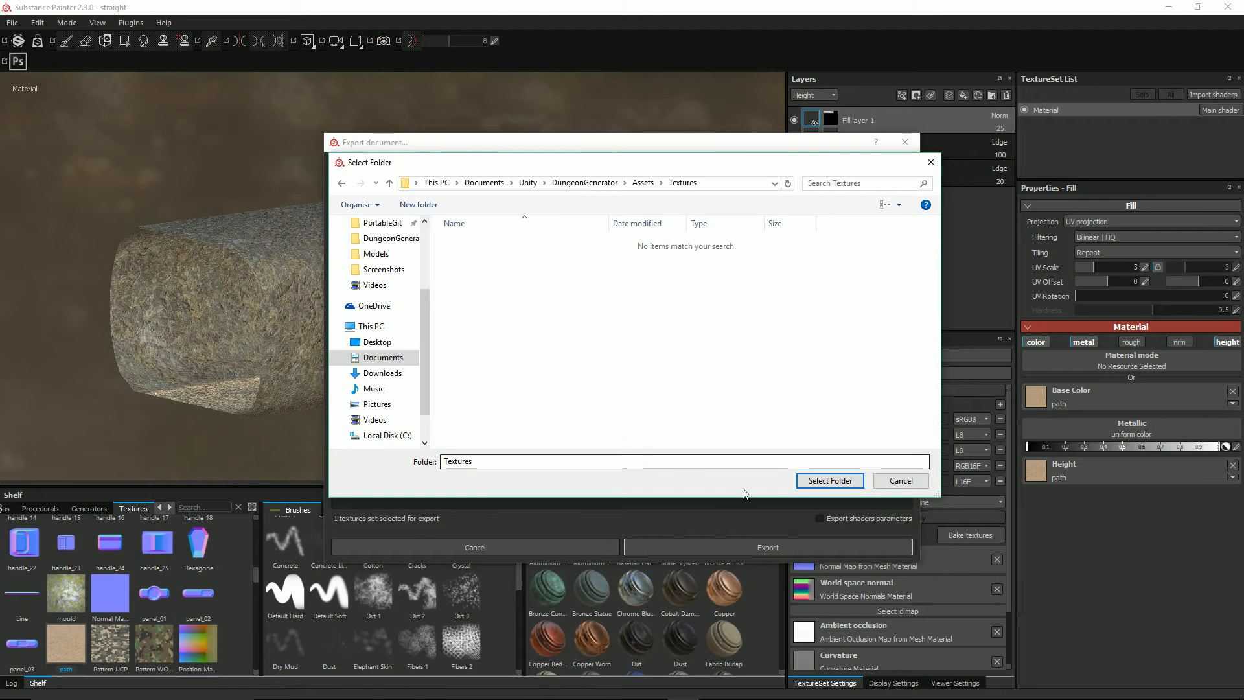
pyautogui.click(821, 480)
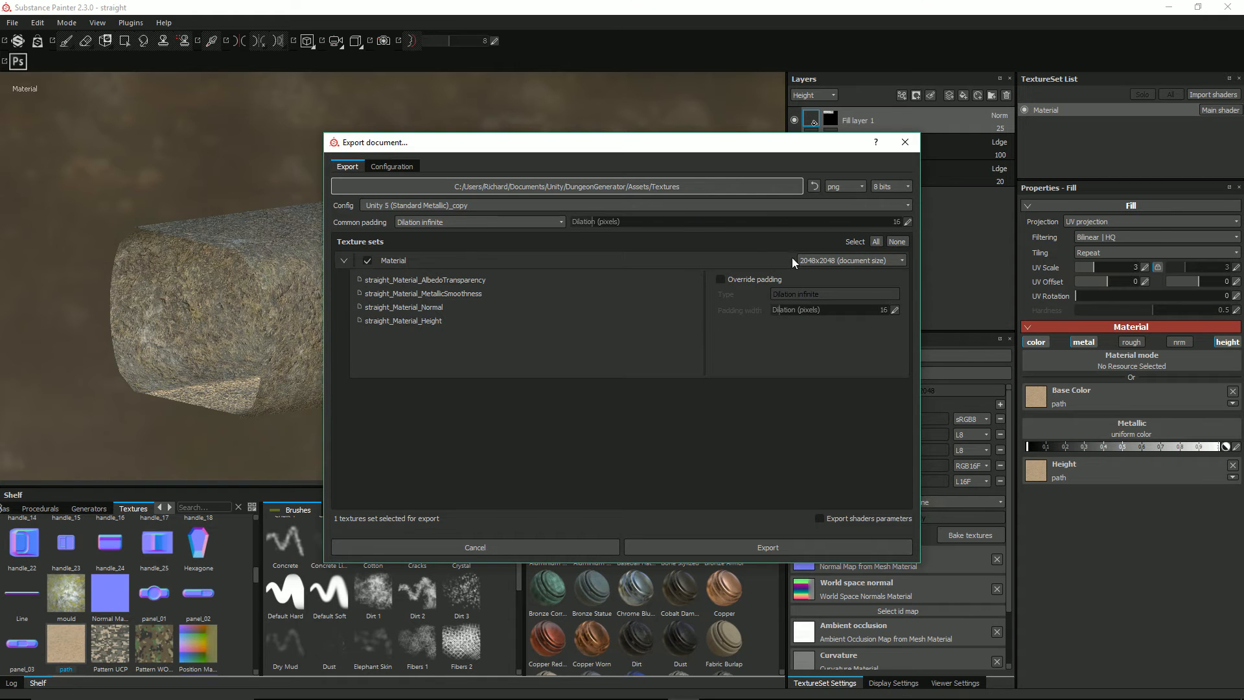
pyautogui.click(772, 545)
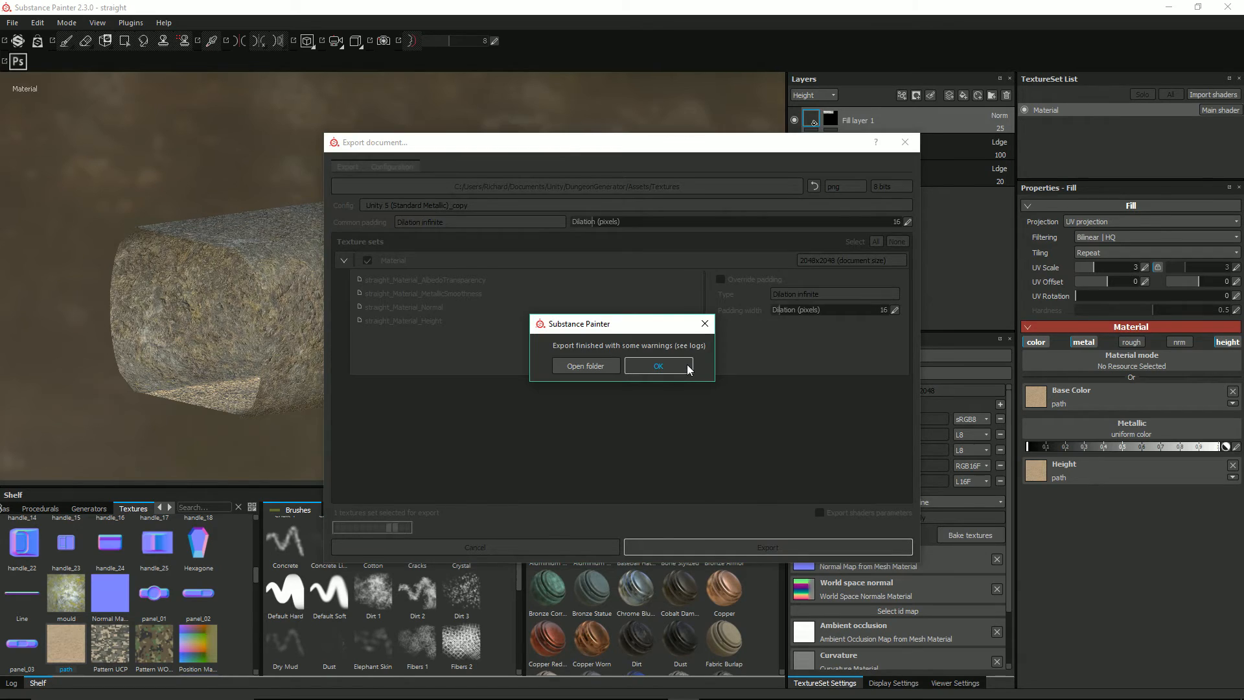
pyautogui.click(688, 369)
# Switch to Unity and open the Textures folder in the DungeonGenerator project's assets.
pyautogui.moveTo(496, 329)
pyautogui.keyDown('alt'); pyautogui.mouseDown()
pyautogui.moveTo(496, 347)
pyautogui.moveTo(567, 347)
pyautogui.moveTo(669, 309)
pyautogui.moveTo(532, 317)
pyautogui.moveTo(538, 339)
pyautogui.moveTo(497, 364)
pyautogui.moveTo(600, 323)
pyautogui.moveTo(647, 344)
pyautogui.moveTo(527, 369)
pyautogui.moveTo(416, 333)
pyautogui.moveTo(544, 324)
pyautogui.moveTo(511, 354)
pyautogui.moveTo(378, 316)
pyautogui.mouseUp(); pyautogui.keyUp('alt')
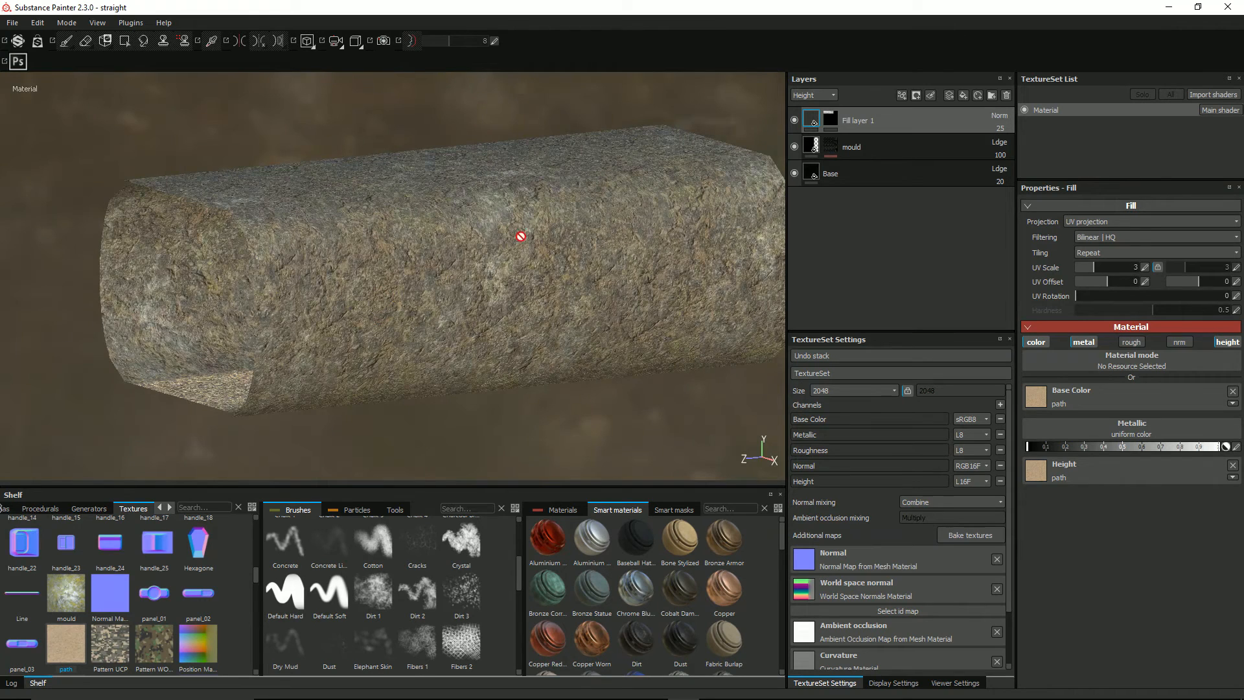
pyautogui.moveTo(608, 286)
pyautogui.keyDown('alt'); pyautogui.mouseDown()
pyautogui.moveTo(639, 270)
pyautogui.moveTo(539, 311)
pyautogui.mouseUp(); pyautogui.keyUp('alt')
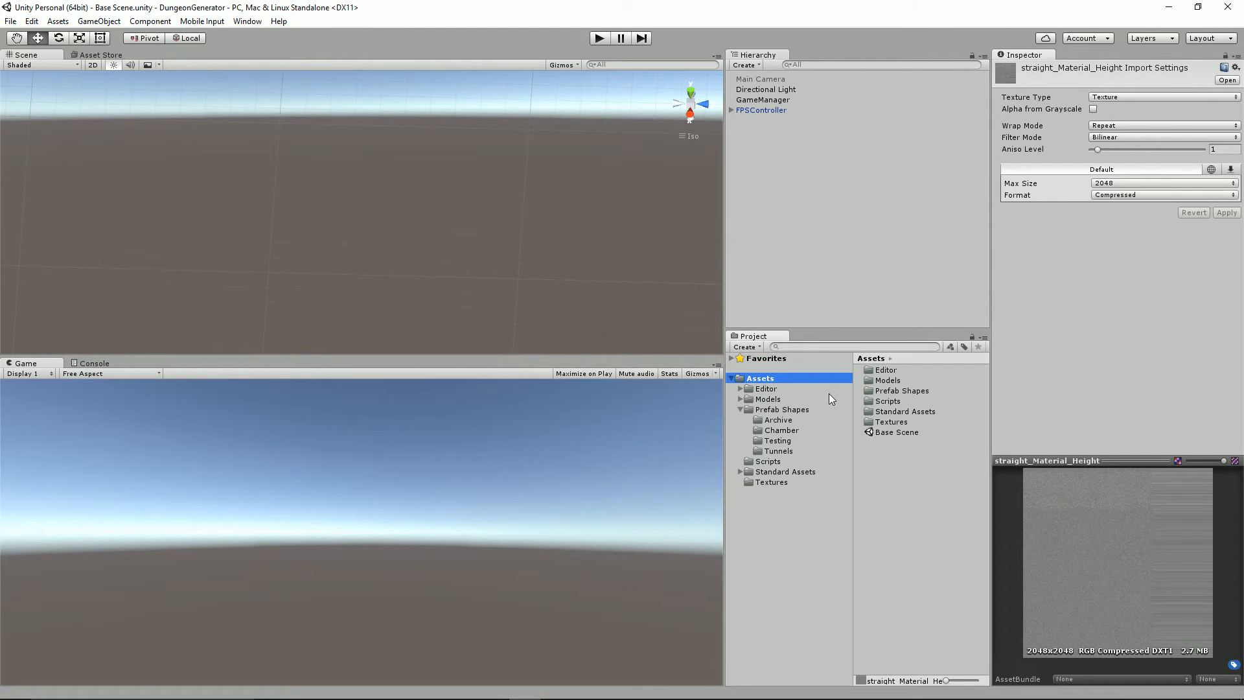
pyautogui.click(778, 486)
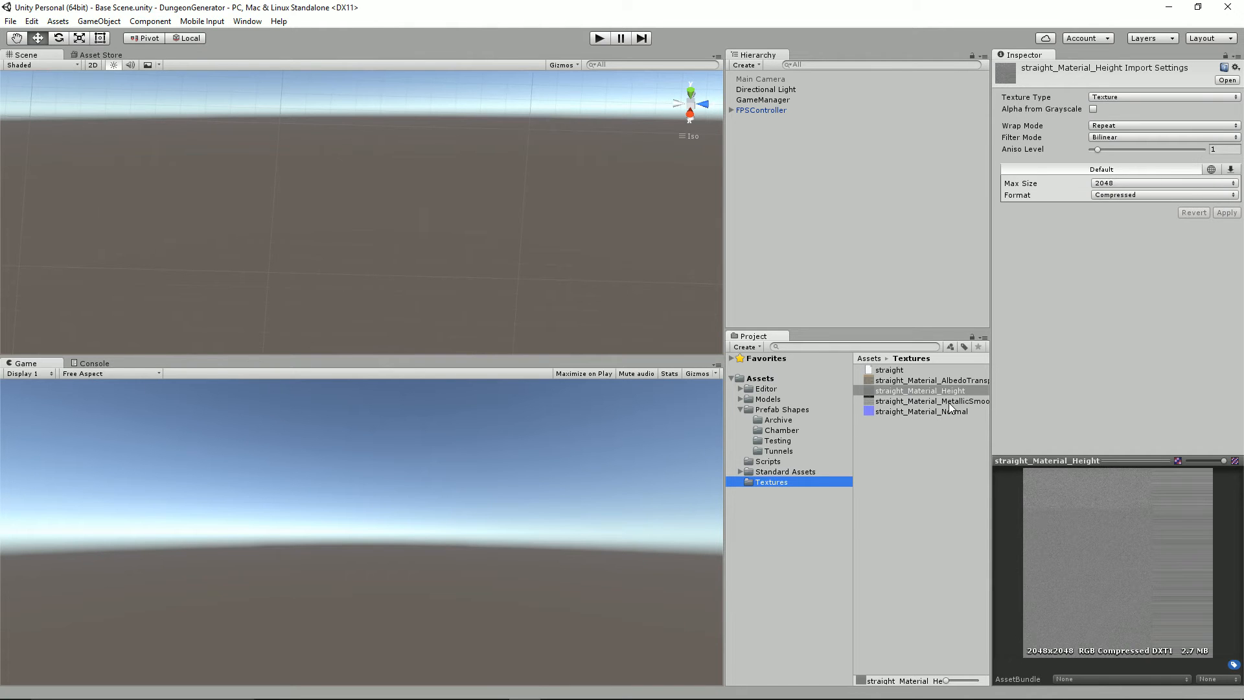
# Create a new material named Straight in the Textures folder.
pyautogui.rightClick(895, 431)
pyautogui.moveTo(931, 443)
pyautogui.click(1103, 217)
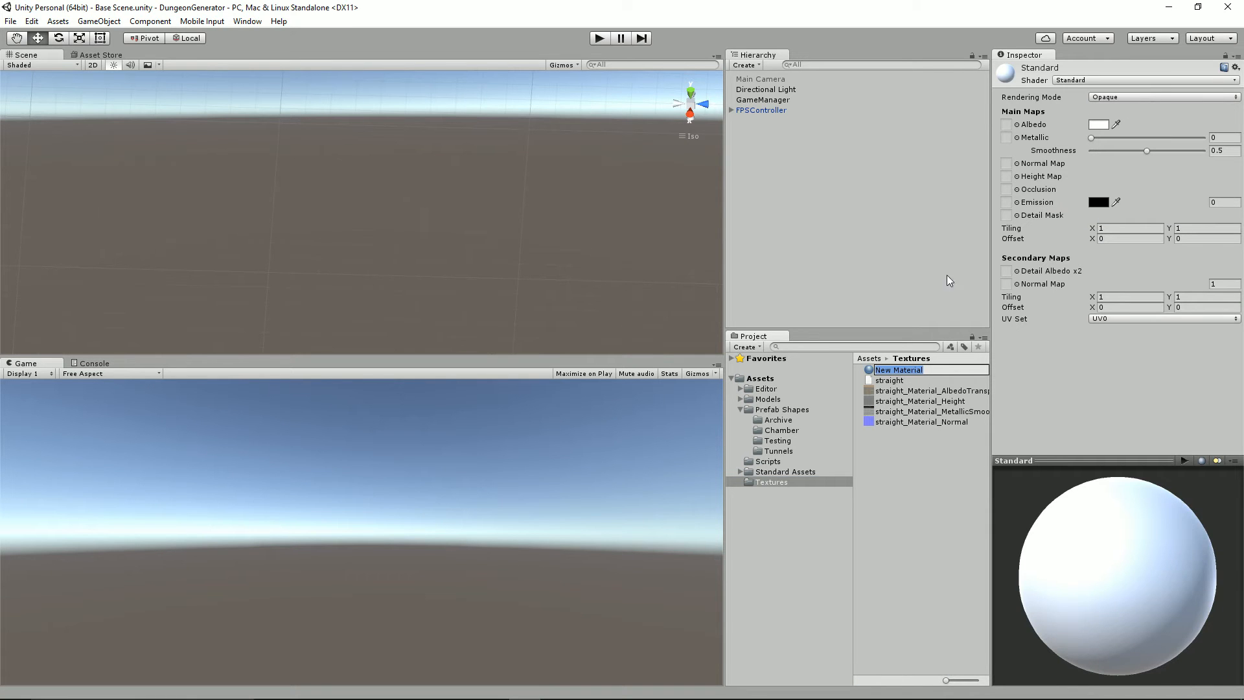
pyautogui.write('Straight')
pyautogui.press('Return')
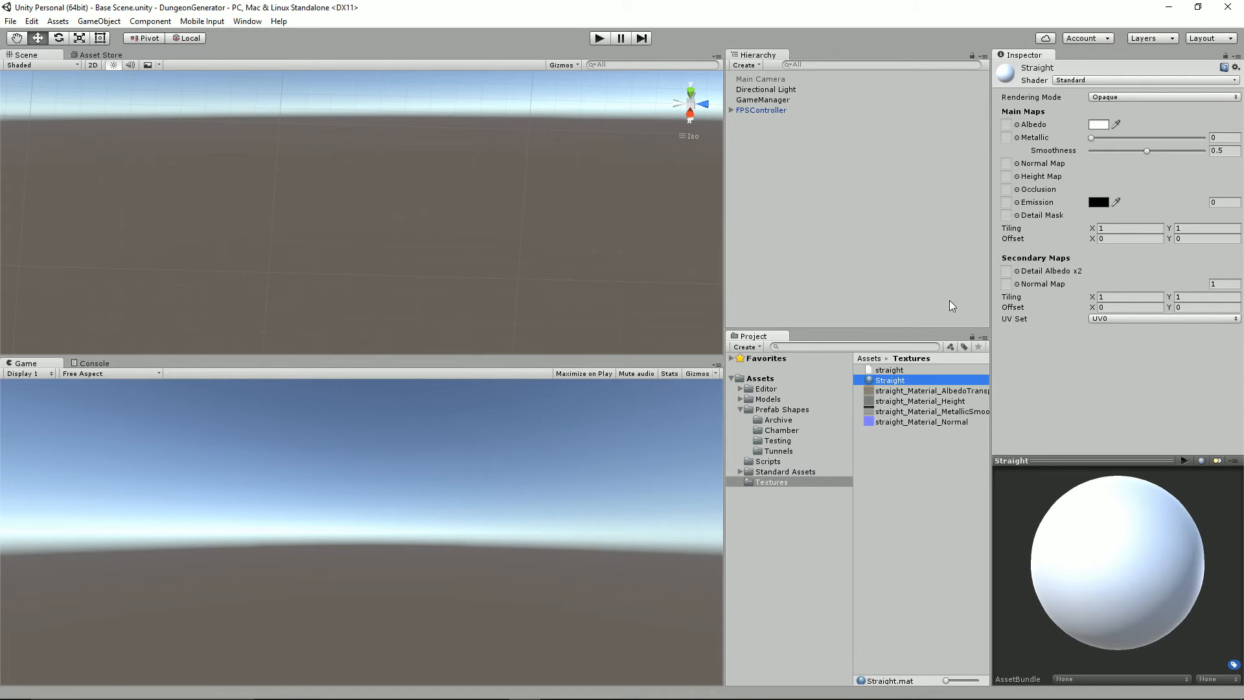
# Assign the straight albedo, metallic-smoothness, normal and height textures to the Straight material's matching maps, marking the normal texture as a normal map.
pyautogui.moveTo(893, 395); pyautogui.dragTo(1008, 124)
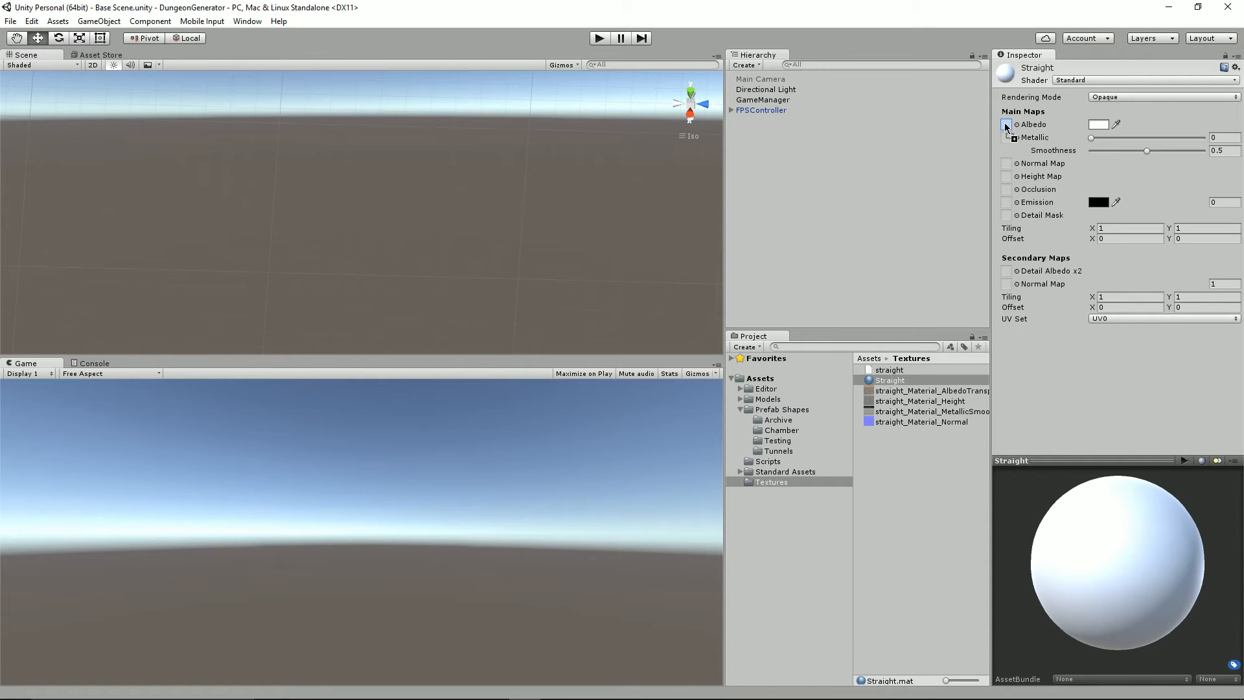
pyautogui.moveTo(871, 413); pyautogui.dragTo(1009, 140)
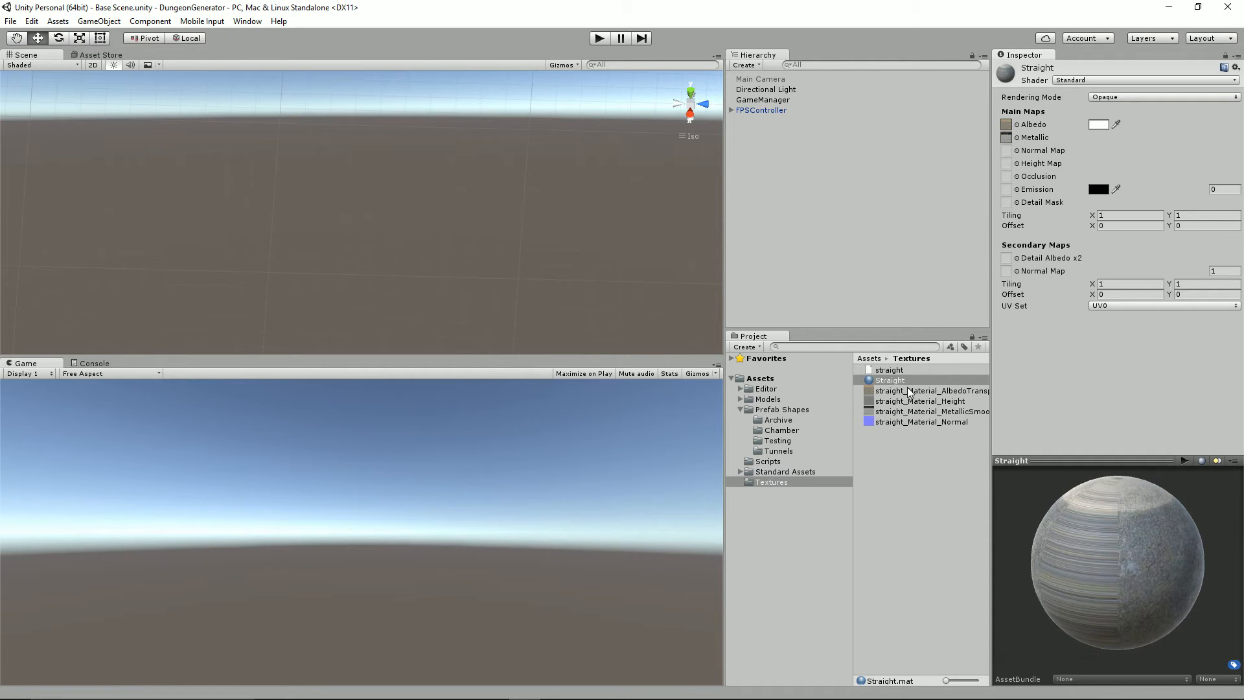
pyautogui.moveTo(892, 422); pyautogui.dragTo(1014, 156)
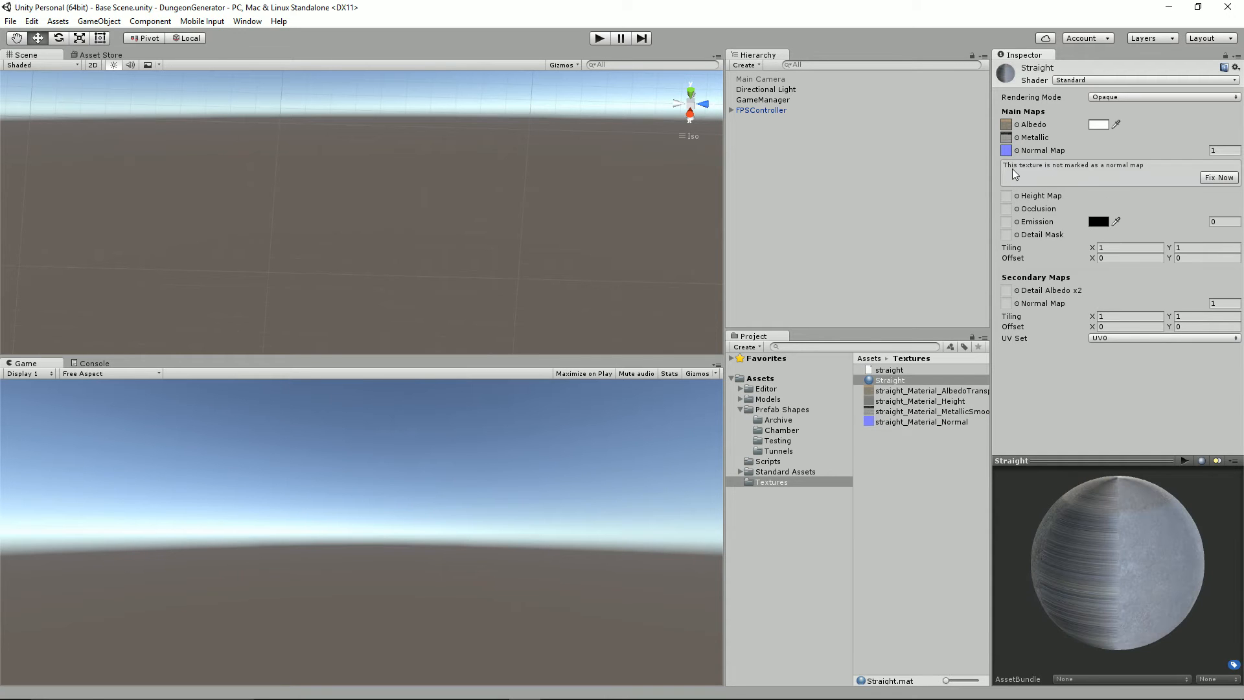
pyautogui.click(1210, 178)
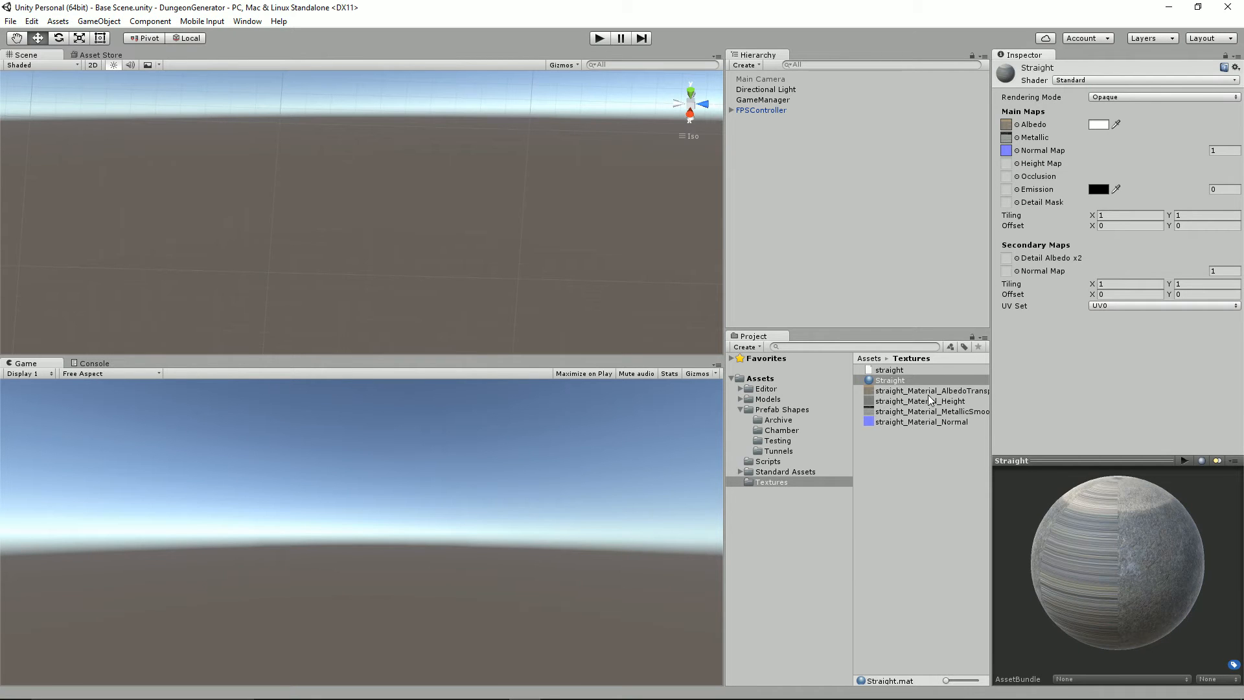
pyautogui.moveTo(926, 401); pyautogui.dragTo(1008, 164)
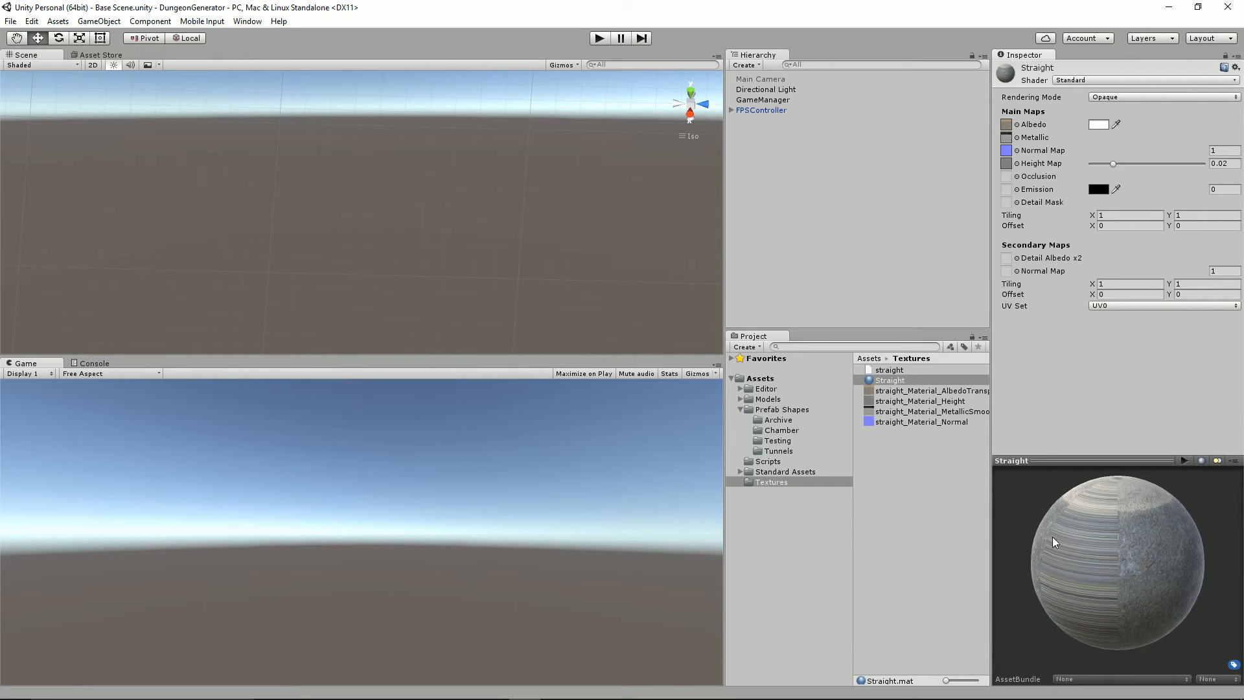
pyautogui.click(890, 381)
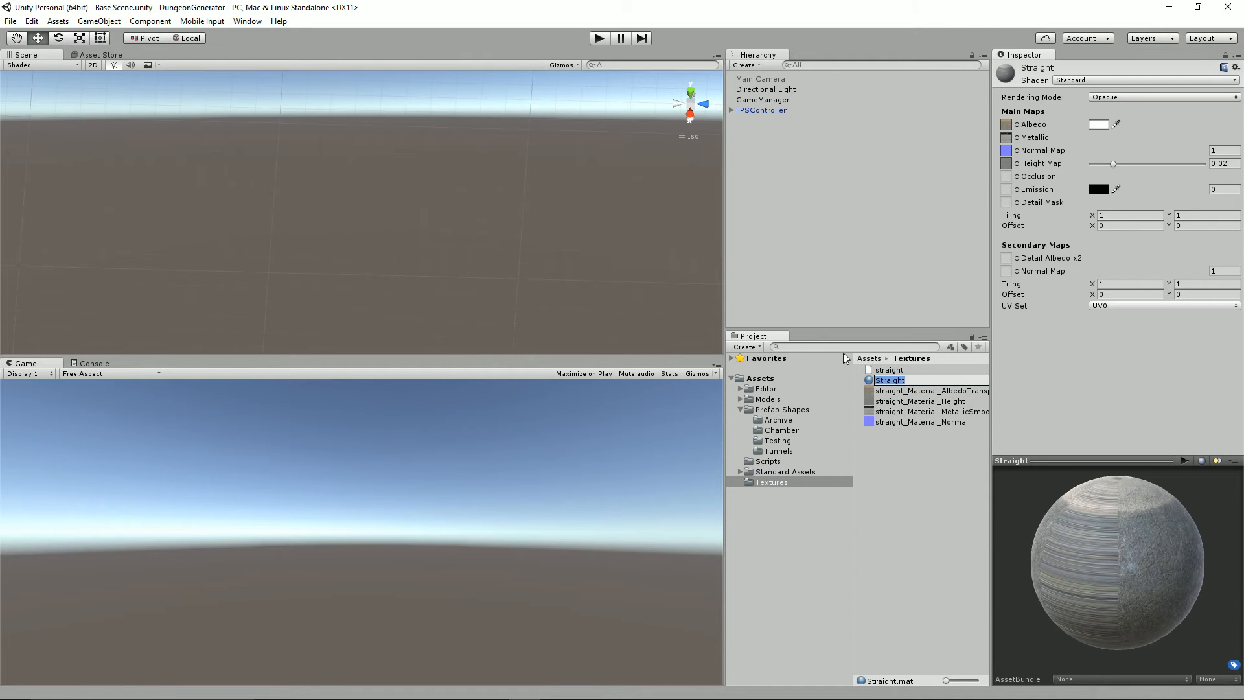
pyautogui.click(868, 381)
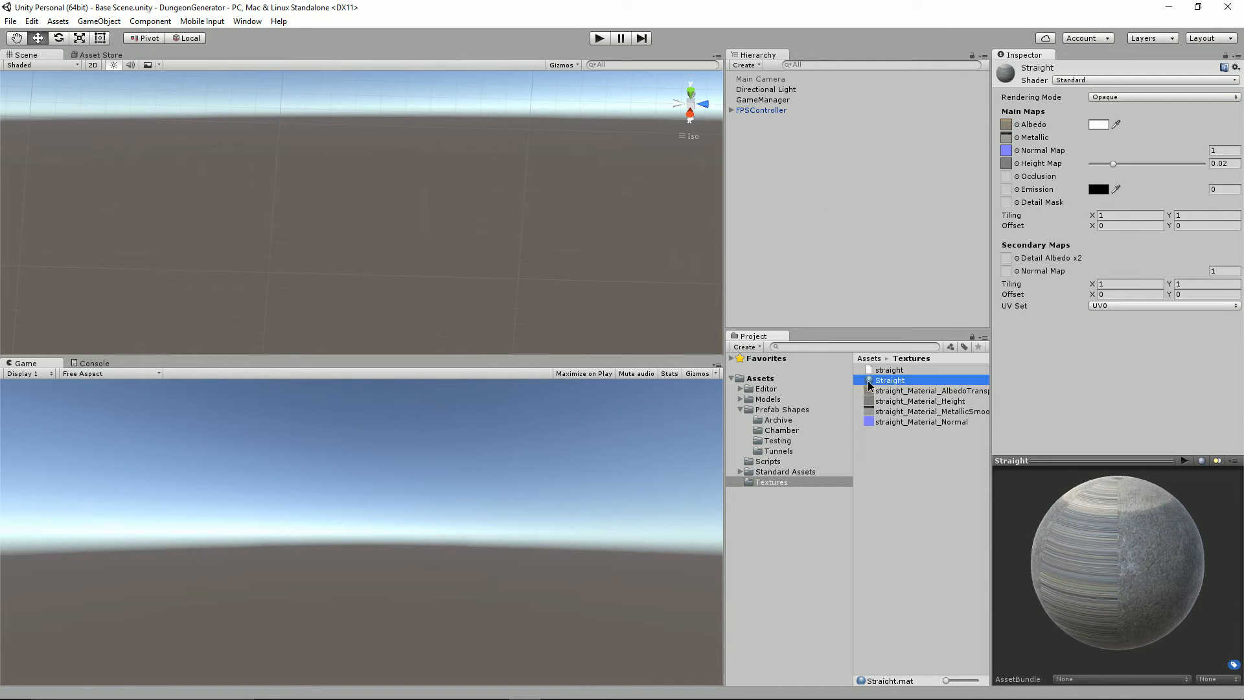
# Add the straight-0 prefab from the Tunnels folder to the scene and frame it in the Scene view.
pyautogui.click(775, 409)
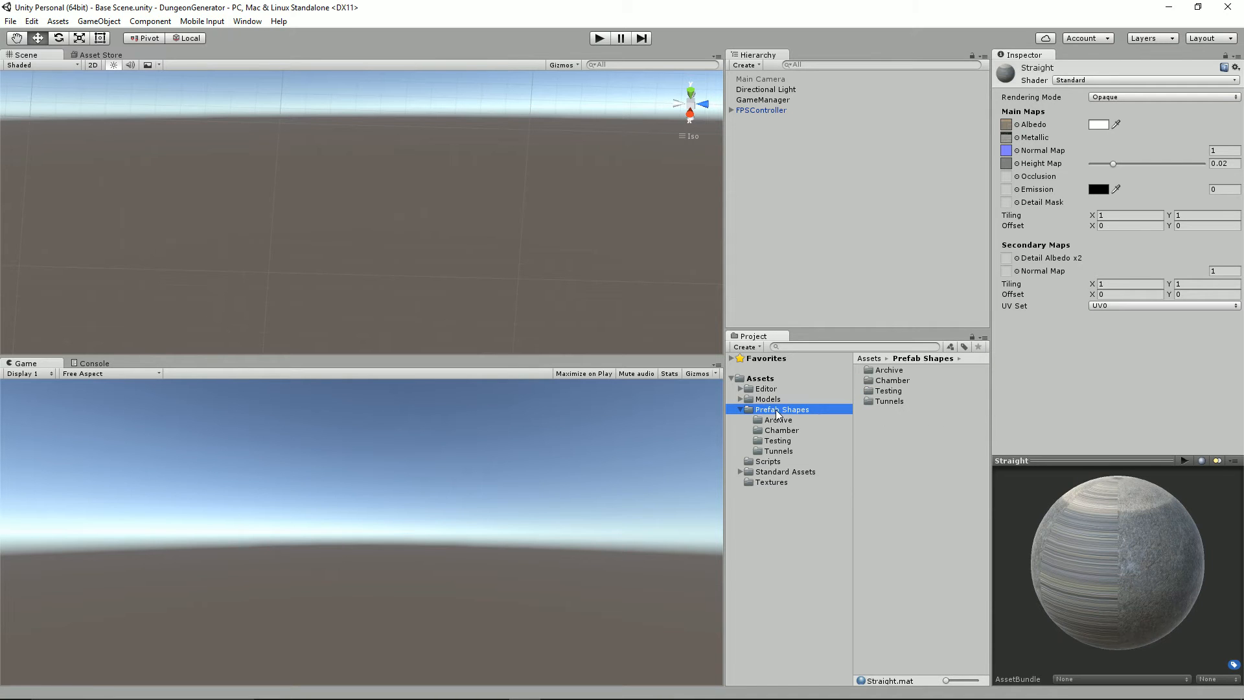
pyautogui.click(781, 447)
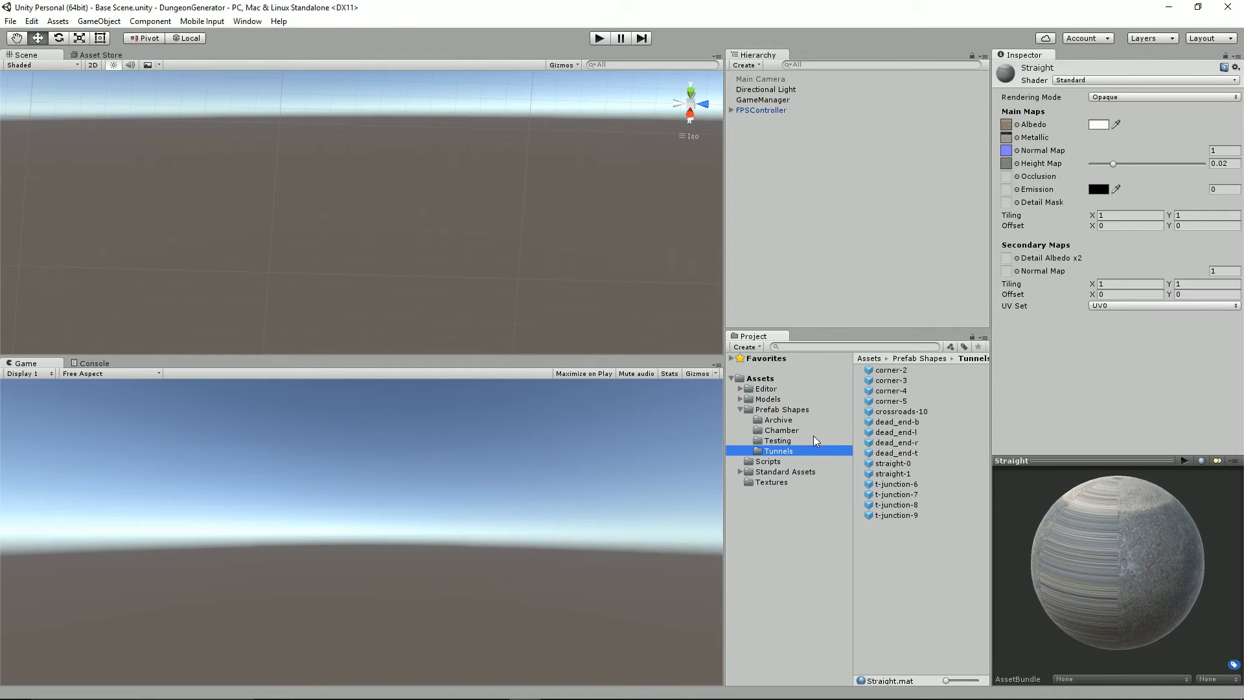
pyautogui.click(881, 464)
pyautogui.moveTo(882, 463); pyautogui.dragTo(831, 246)
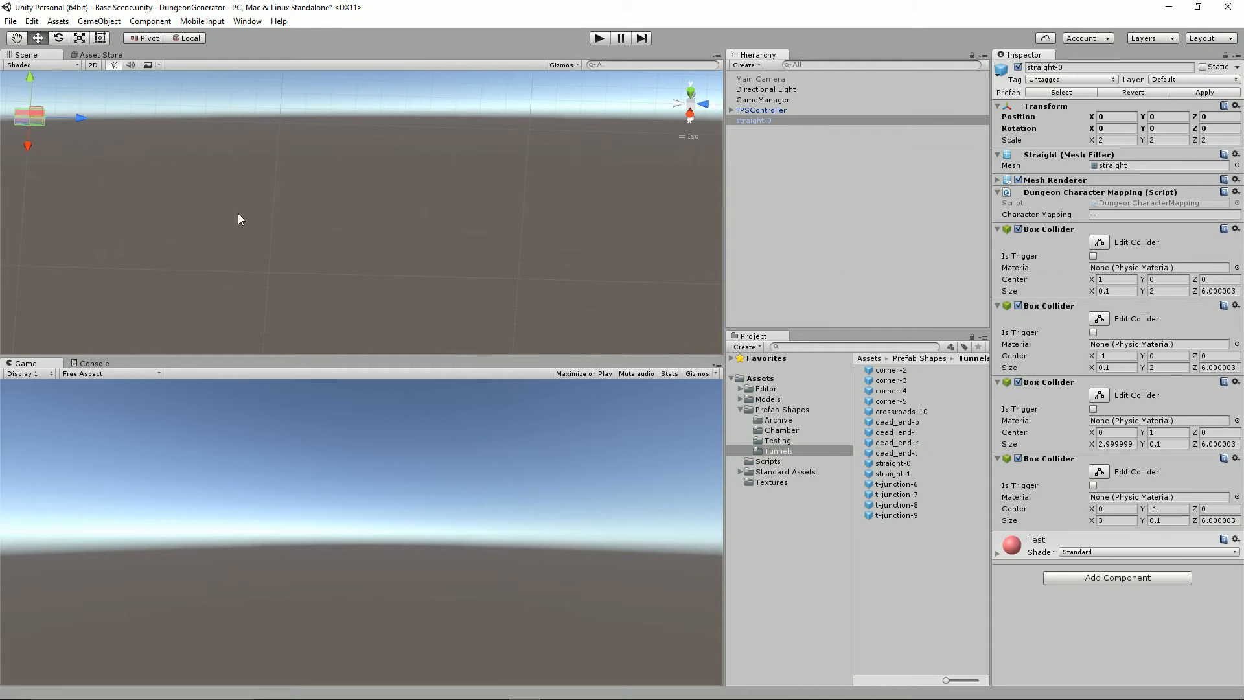
pyautogui.press('f')
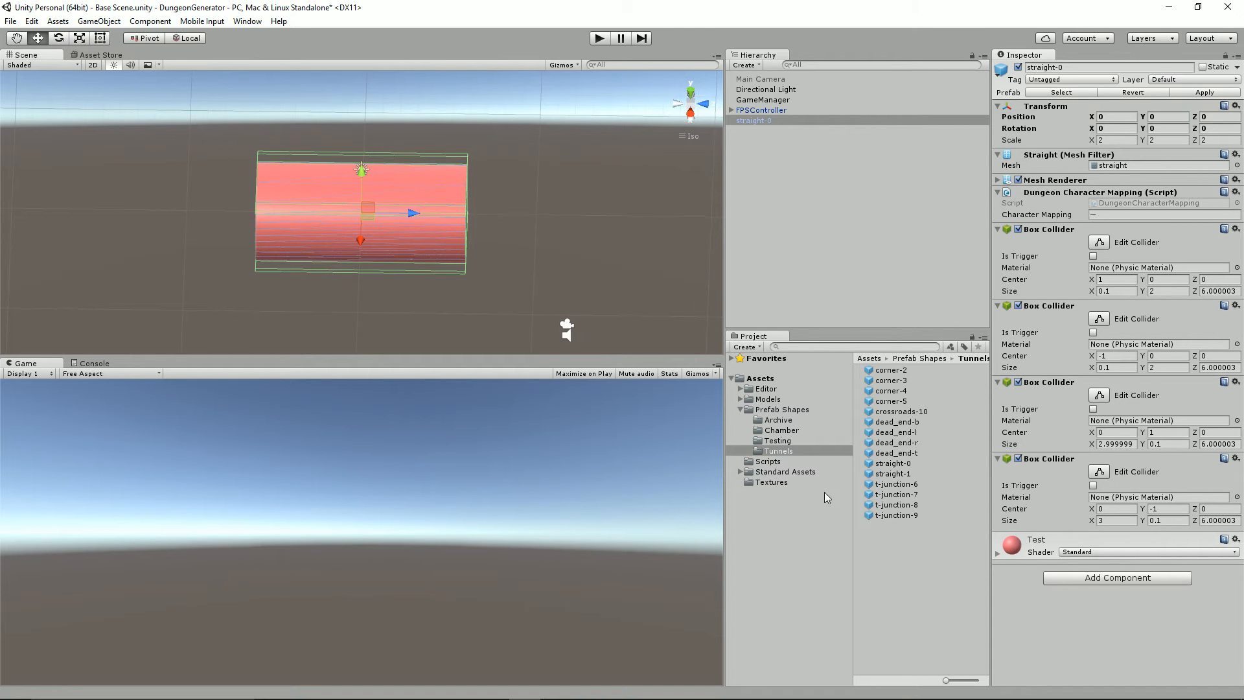
# Apply the Straight material from the Textures folder to the straight-0 object.
pyautogui.click(763, 484)
pyautogui.click(891, 382)
pyautogui.moveTo(891, 383); pyautogui.dragTo(783, 121)
# Examine the textured straight-0 tunnel from several angles, including its open ends.
pyautogui.moveTo(280, 234); pyautogui.dragTo(596, 178, button='right')
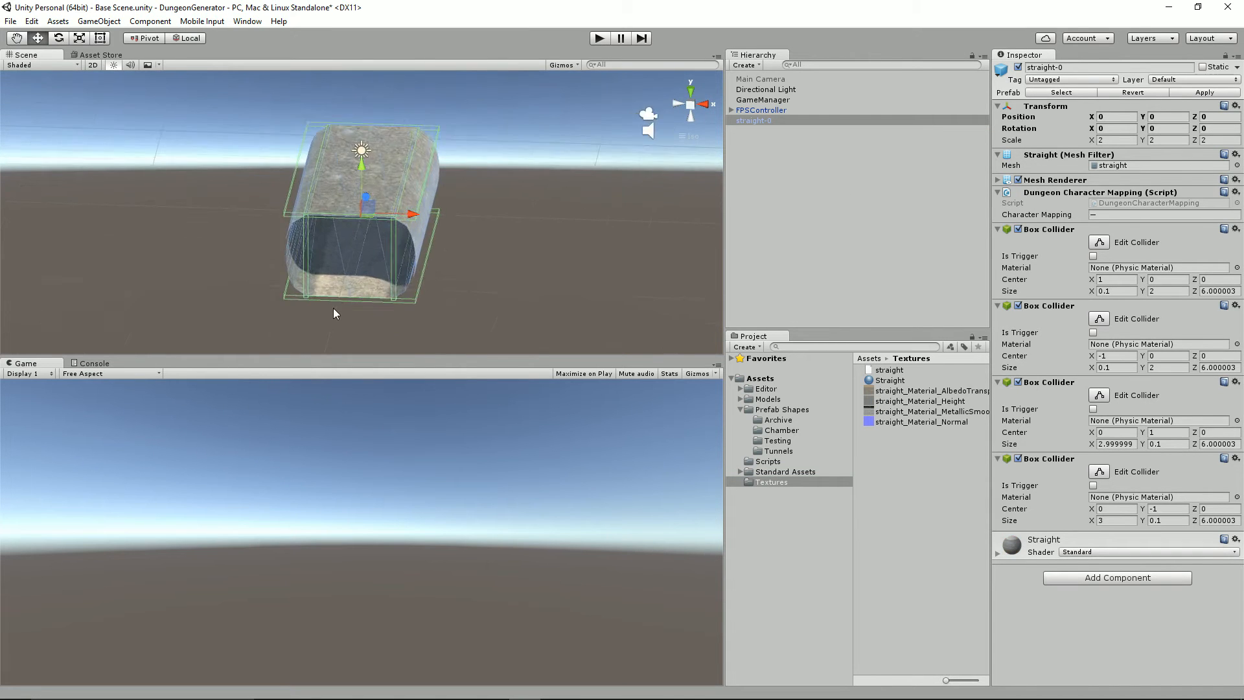
pyautogui.scroll(8, 335, 306)
pyautogui.keyDown('alt'); pyautogui.moveTo(602, 280); pyautogui.dragTo(307, 249); pyautogui.keyUp('alt')
pyautogui.keyDown('alt'); pyautogui.moveTo(502, 222); pyautogui.dragTo(156, 203); pyautogui.keyUp('alt')
pyautogui.scroll(10, 258, 258)
pyautogui.keyDown('alt'); pyautogui.moveTo(263, 267); pyautogui.dragTo(319, 234); pyautogui.keyUp('alt')
pyautogui.scroll(-4, 311, 208)
pyautogui.scroll(-5, 312, 212)
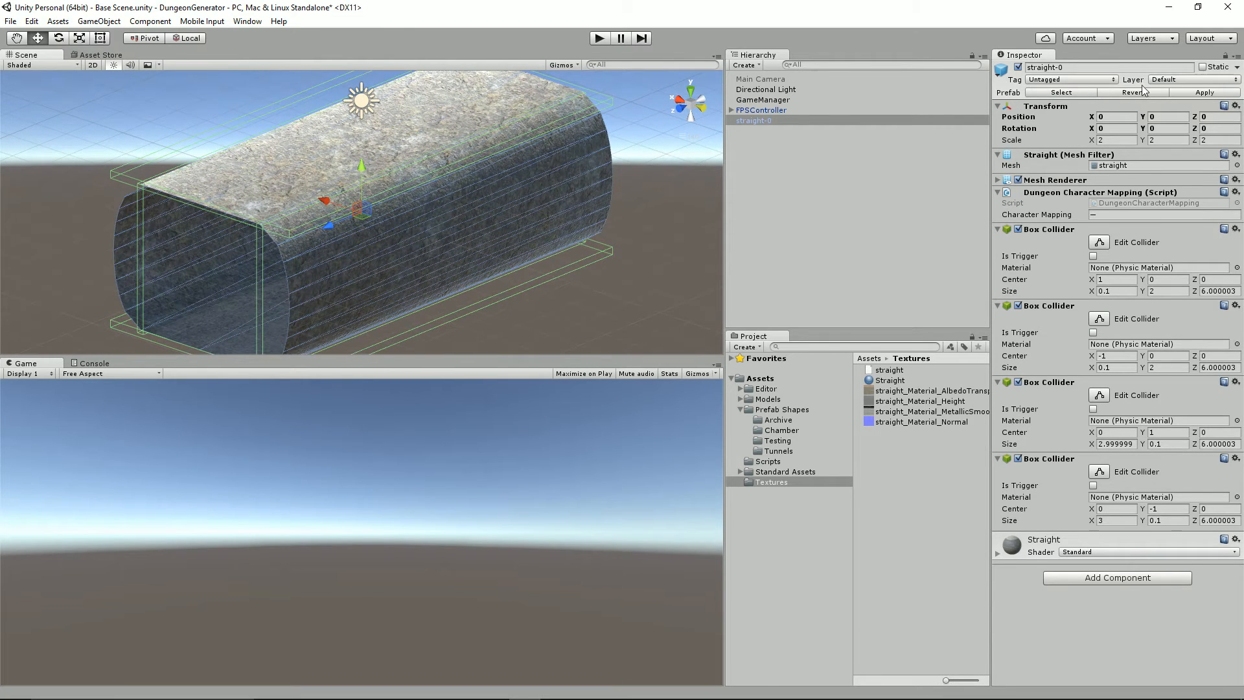
pyautogui.keyDown('alt'); pyautogui.moveTo(356, 305); pyautogui.dragTo(505, 304); pyautogui.keyUp('alt')
pyautogui.keyDown('alt'); pyautogui.moveTo(1237, 233); pyautogui.dragTo(1242, 239); pyautogui.keyUp('alt')
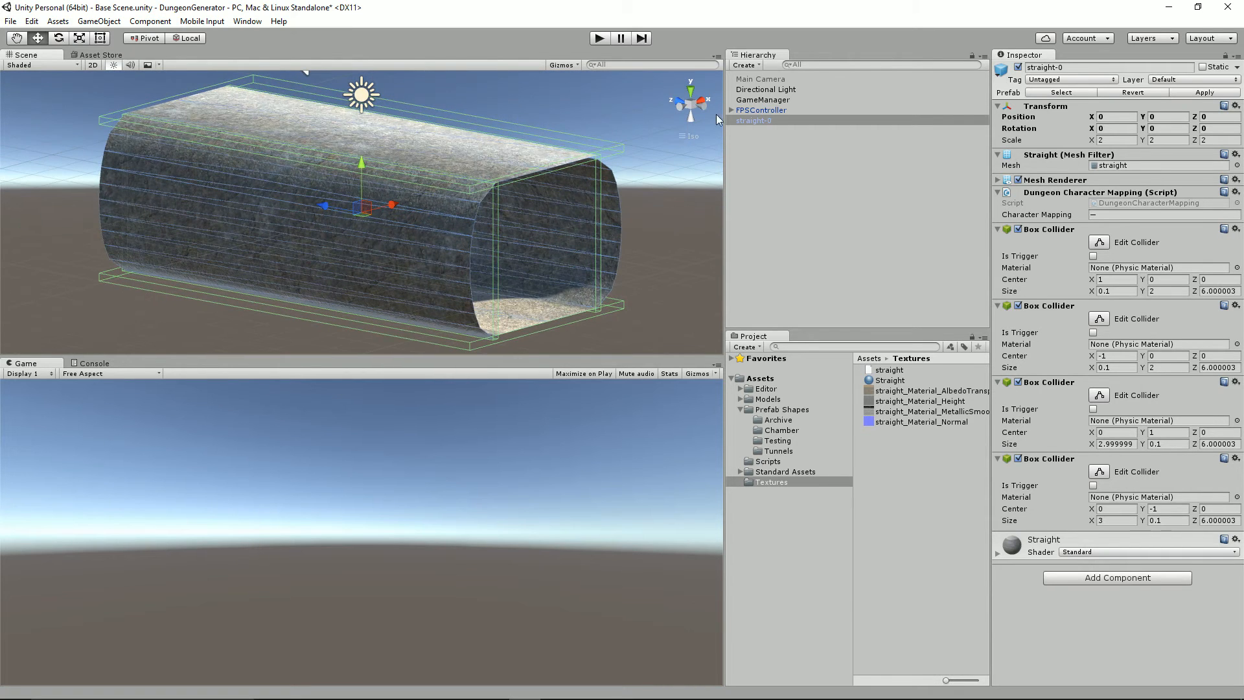
# Select the Main Camera to clear the tunnel's outlines and examine the tunnel's rock texture up close and from farther away.
pyautogui.click(761, 79)
pyautogui.keyDown('alt'); pyautogui.moveTo(602, 224); pyautogui.dragTo(293, 228); pyautogui.keyUp('alt')
pyautogui.scroll(4, 207, 294)
pyautogui.moveTo(228, 303); pyautogui.dragTo(434, 183, button='middle')
pyautogui.scroll(9, 437, 212)
pyautogui.keyDown('alt'); pyautogui.moveTo(434, 218); pyautogui.dragTo(294, 250); pyautogui.keyUp('alt')
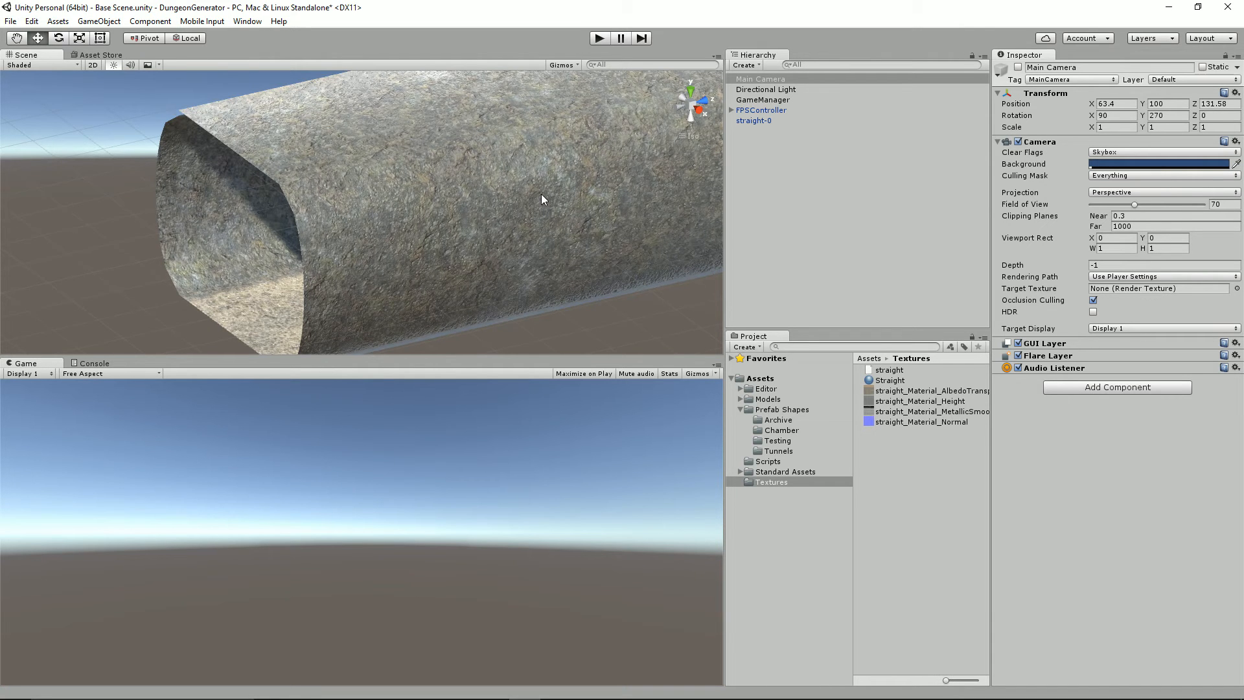
pyautogui.scroll(-5, 541, 199)
pyautogui.keyDown('alt'); pyautogui.moveTo(547, 201); pyautogui.dragTo(517, 237); pyautogui.keyUp('alt')
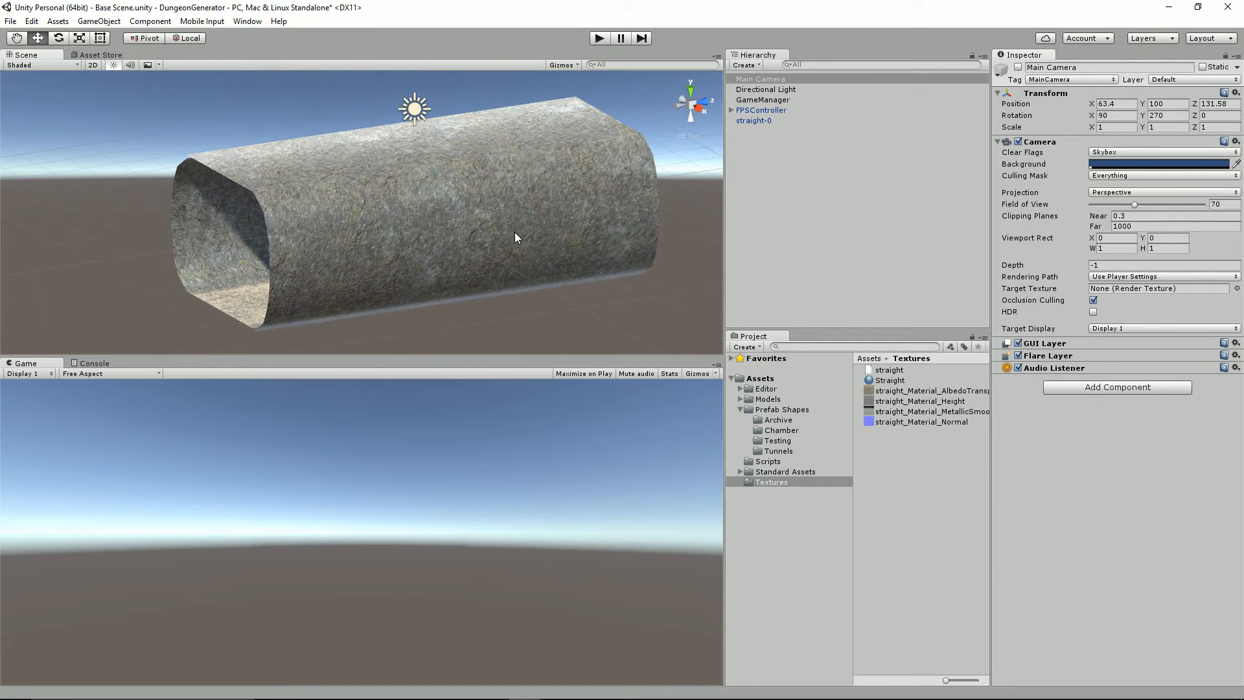
# Add the straight-1 prefab from the Tunnels folder to the scene.
pyautogui.click(755, 121)
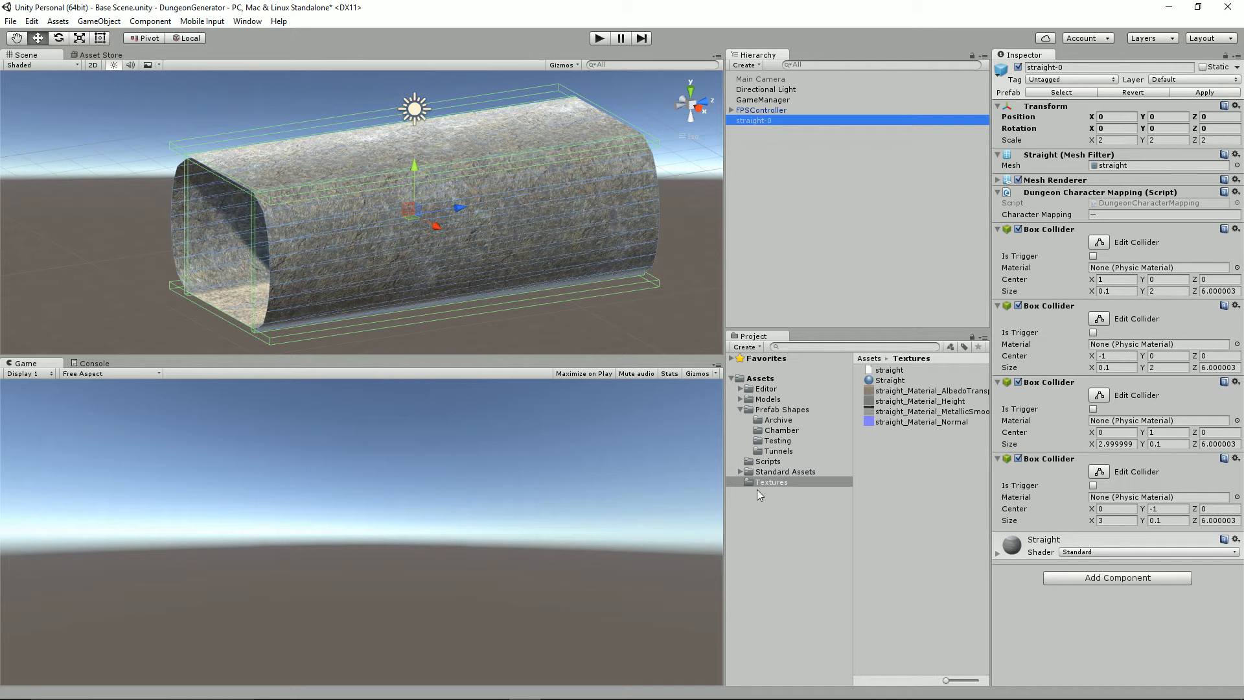
pyautogui.click(781, 409)
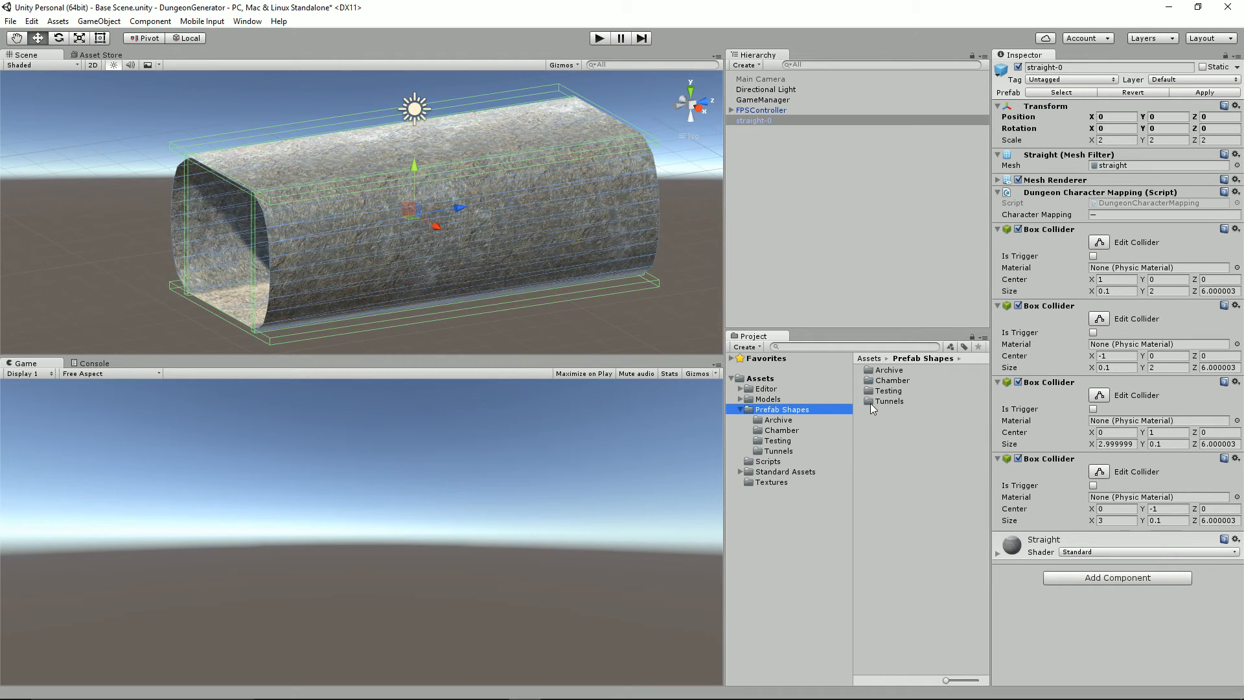
pyautogui.doubleClick(876, 401)
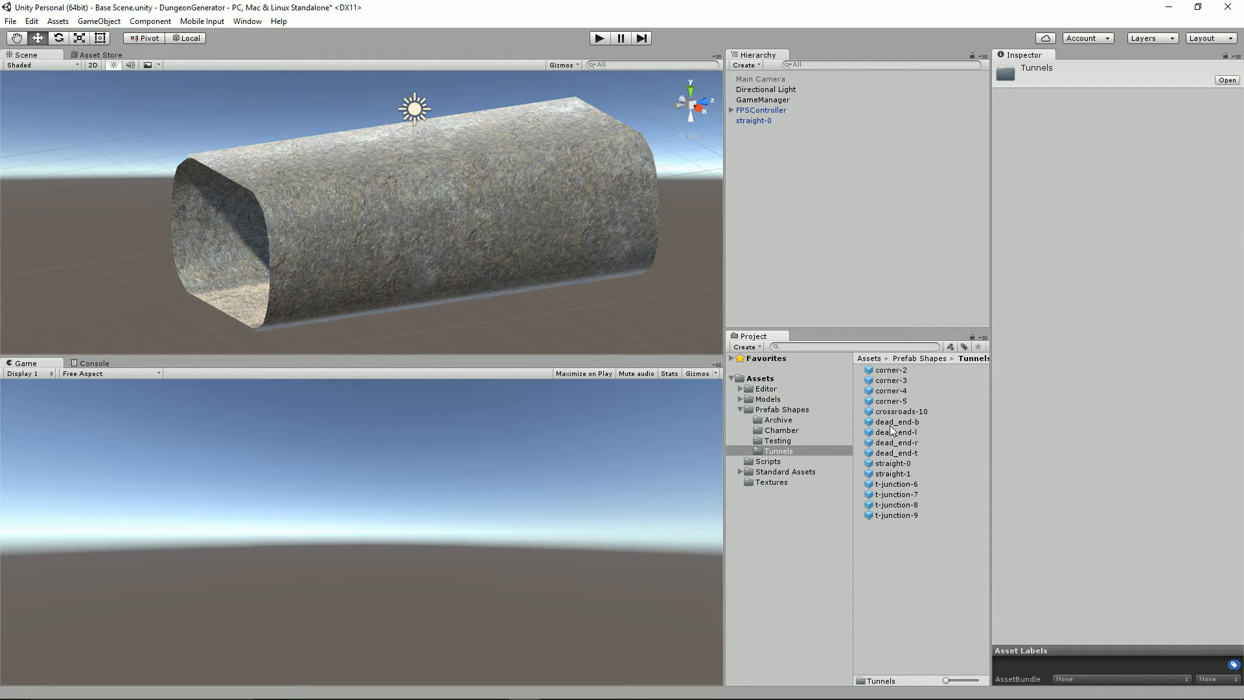
pyautogui.moveTo(899, 475); pyautogui.dragTo(848, 228)
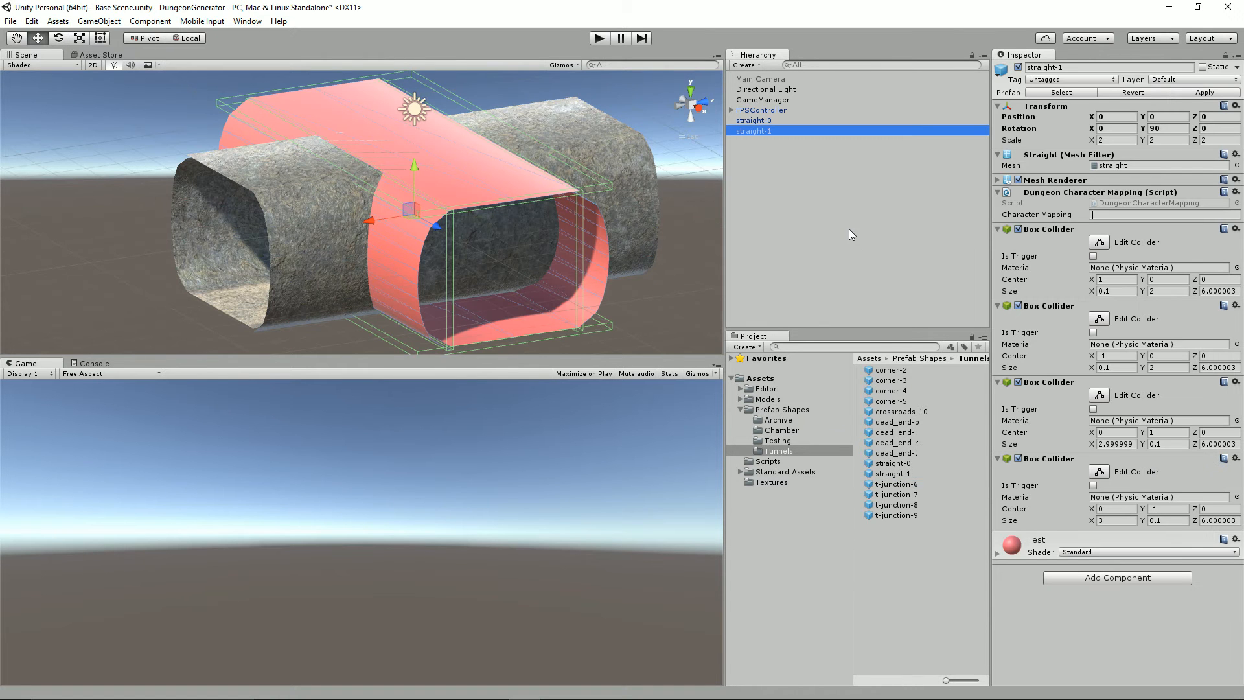
# Apply the Straight material from the Textures folder to the straight-1 object and check both crossing tunnels.
pyautogui.click(770, 481)
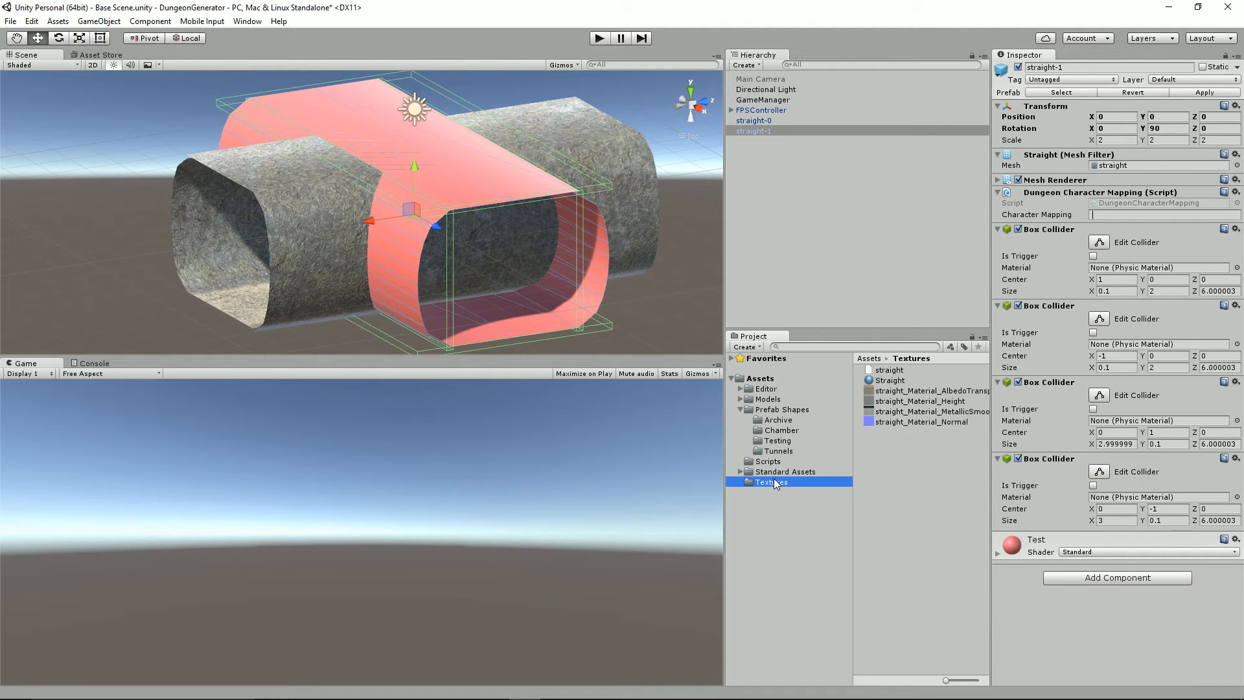
pyautogui.moveTo(894, 382); pyautogui.dragTo(775, 129)
pyautogui.keyDown('alt'); pyautogui.moveTo(523, 188); pyautogui.dragTo(634, 259); pyautogui.keyUp('alt')
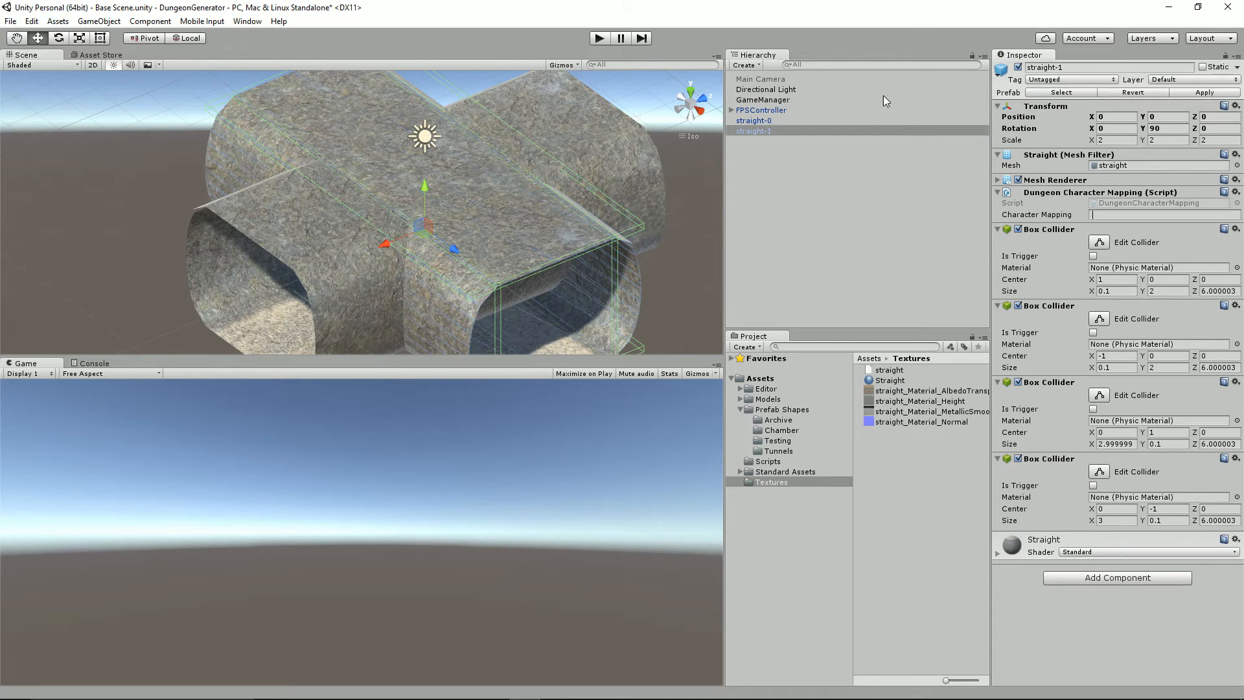
# Apply the material changes to the straight tunnel prefabs, and delete straight-0 and straight-1 from the scene.
pyautogui.click(786, 120)
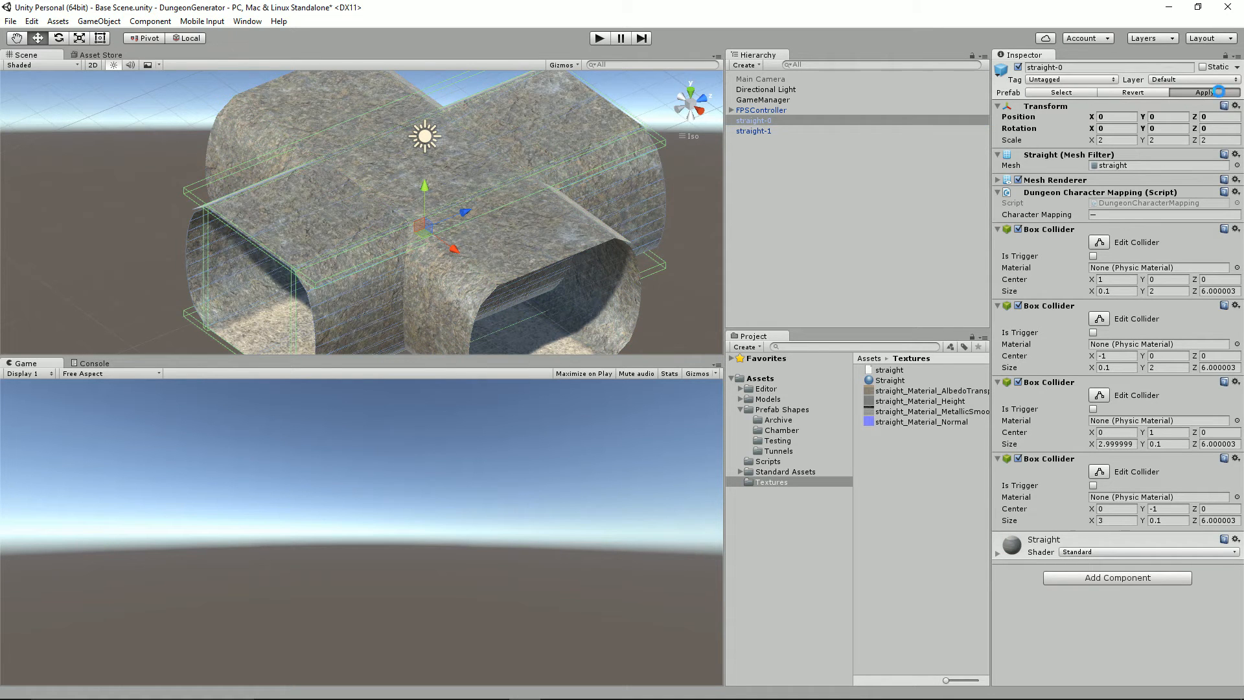
pyautogui.keyDown('shift'); pyautogui.click(777, 130); pyautogui.keyUp('shift')
pyautogui.press('Delete')
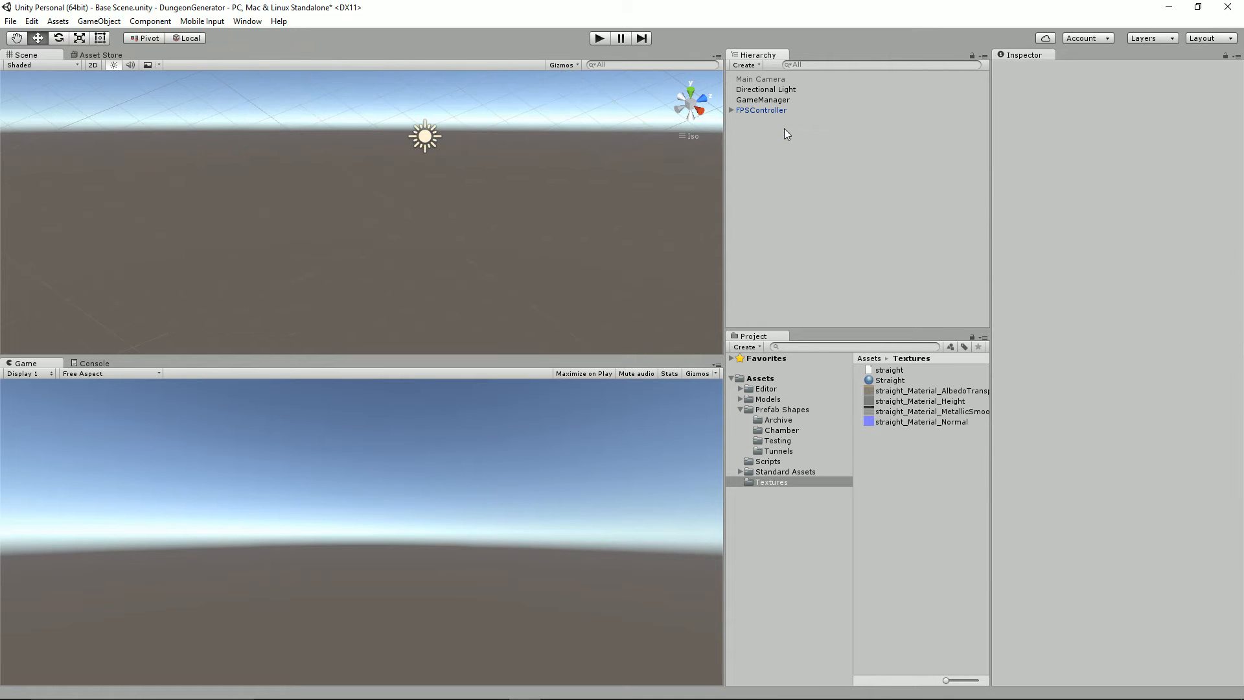
# Run the game, walk through the generated dungeon to inspect the textured straight tunnels, and stop play mode.
pyautogui.click(600, 39)
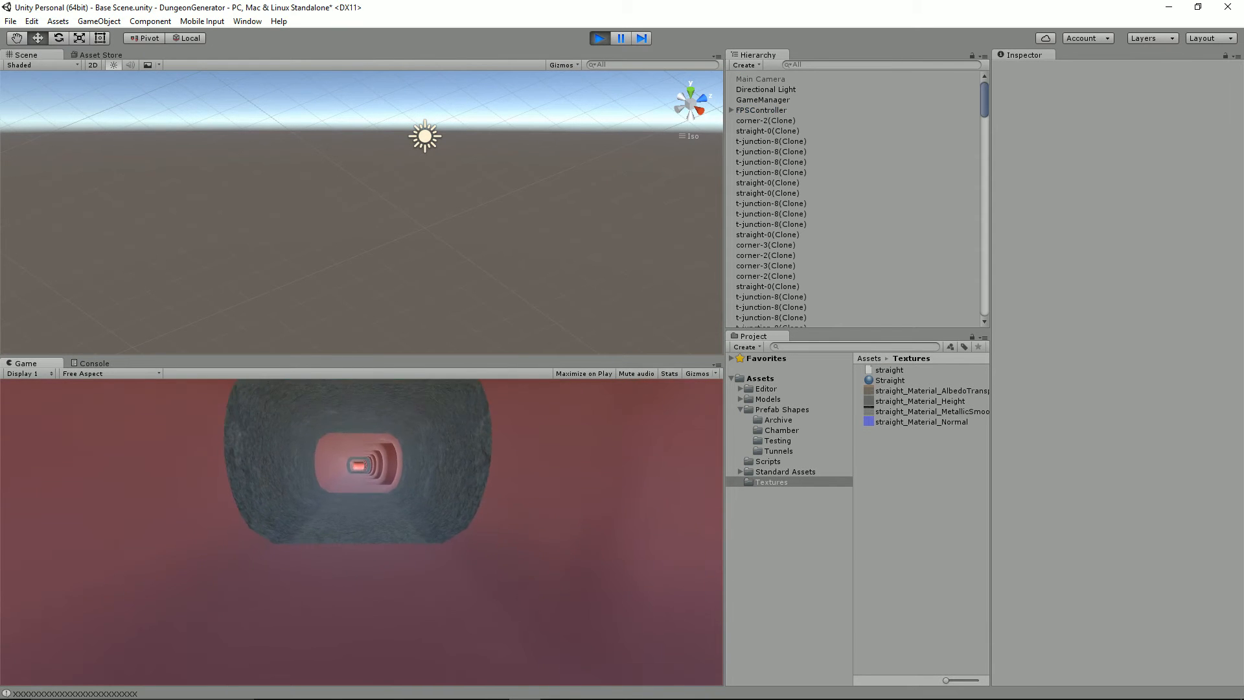
pyautogui.press('w')
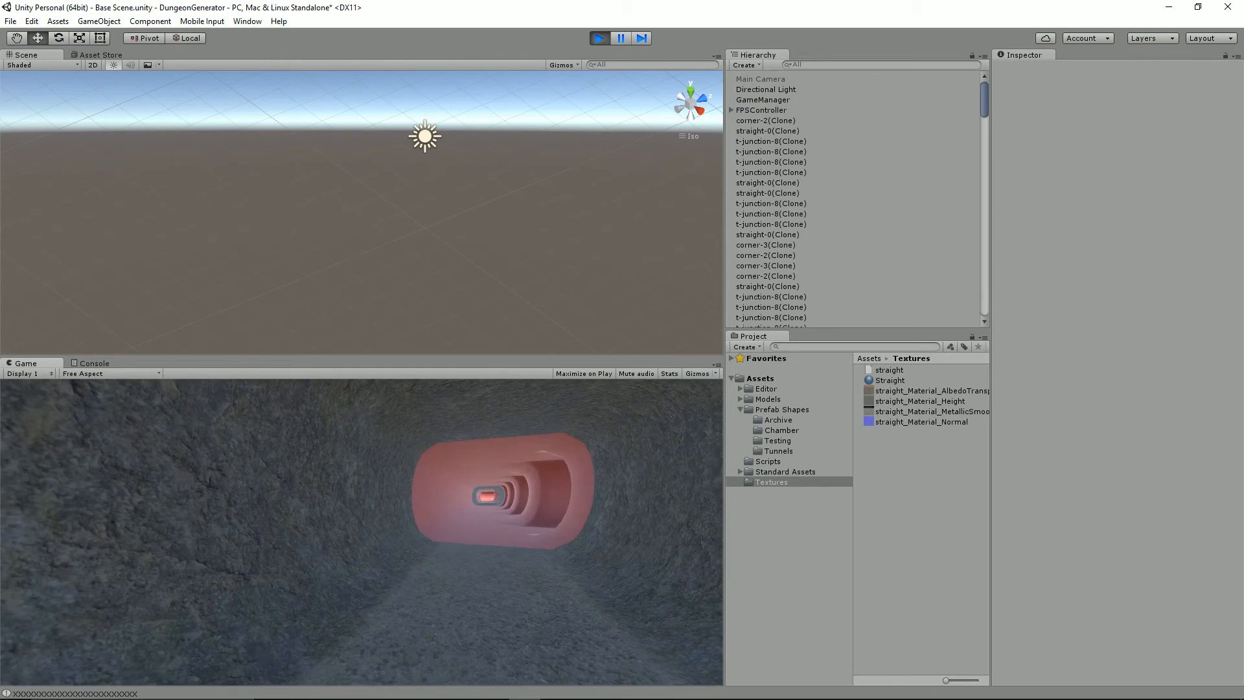
pyautogui.press('w')
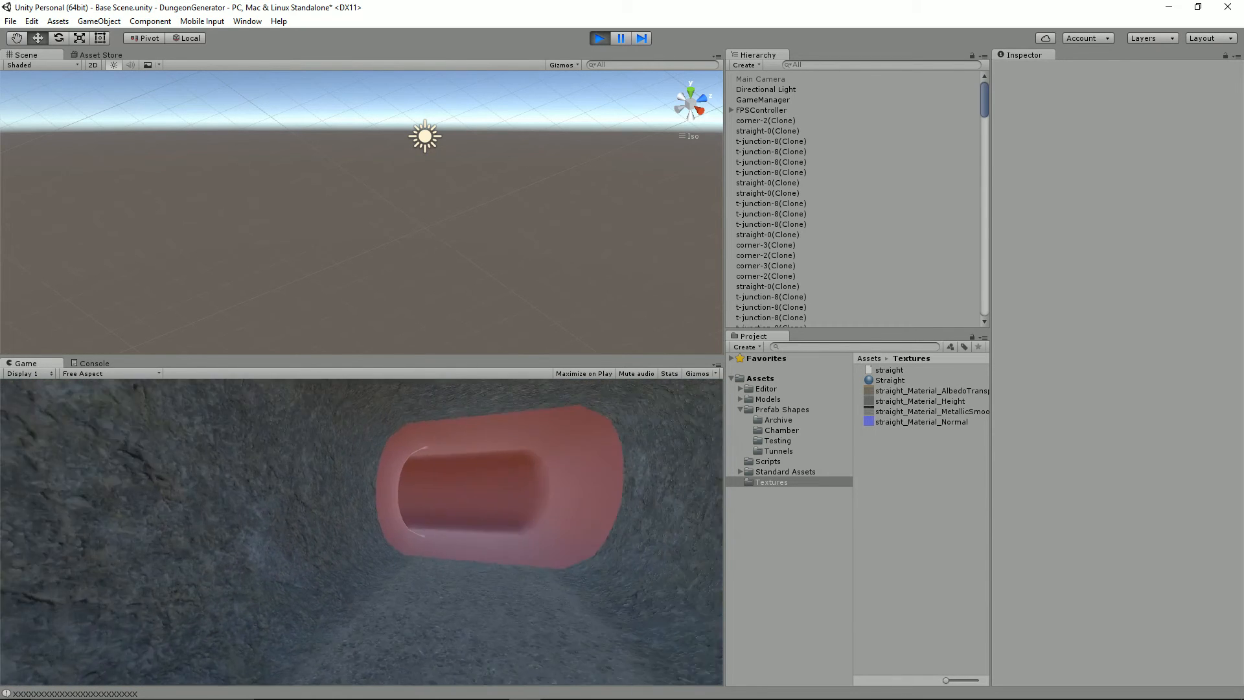
pyautogui.press('Escape')
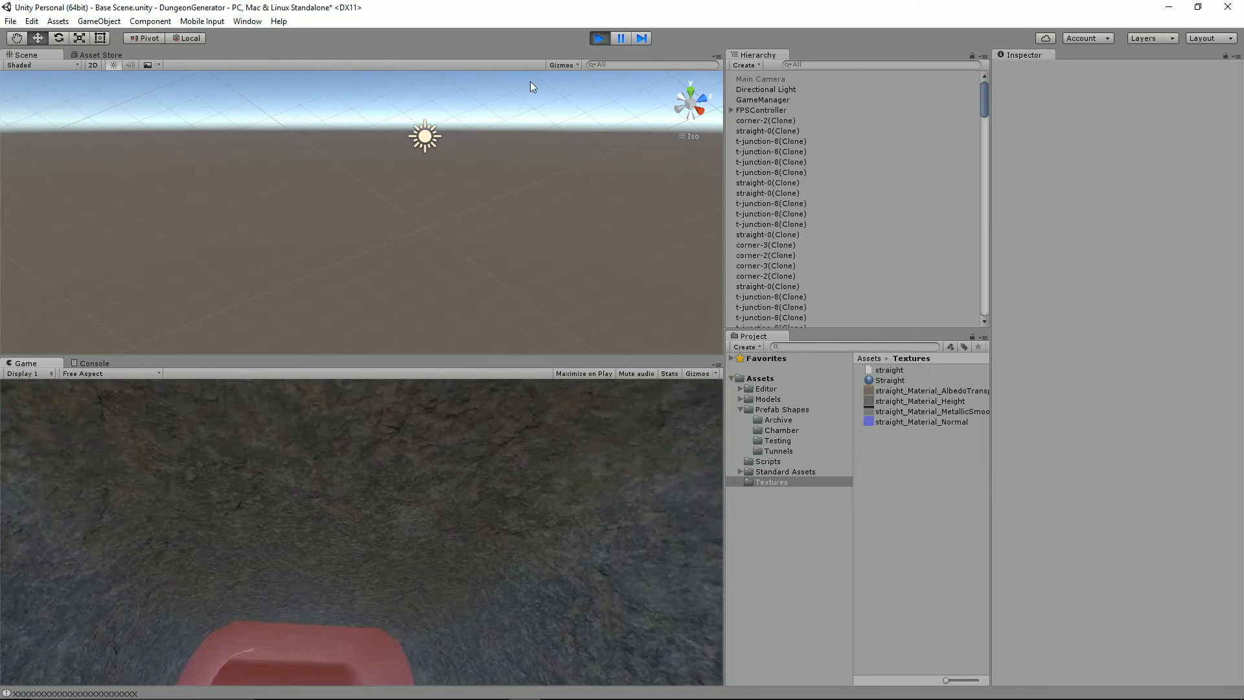
pyautogui.click(600, 39)
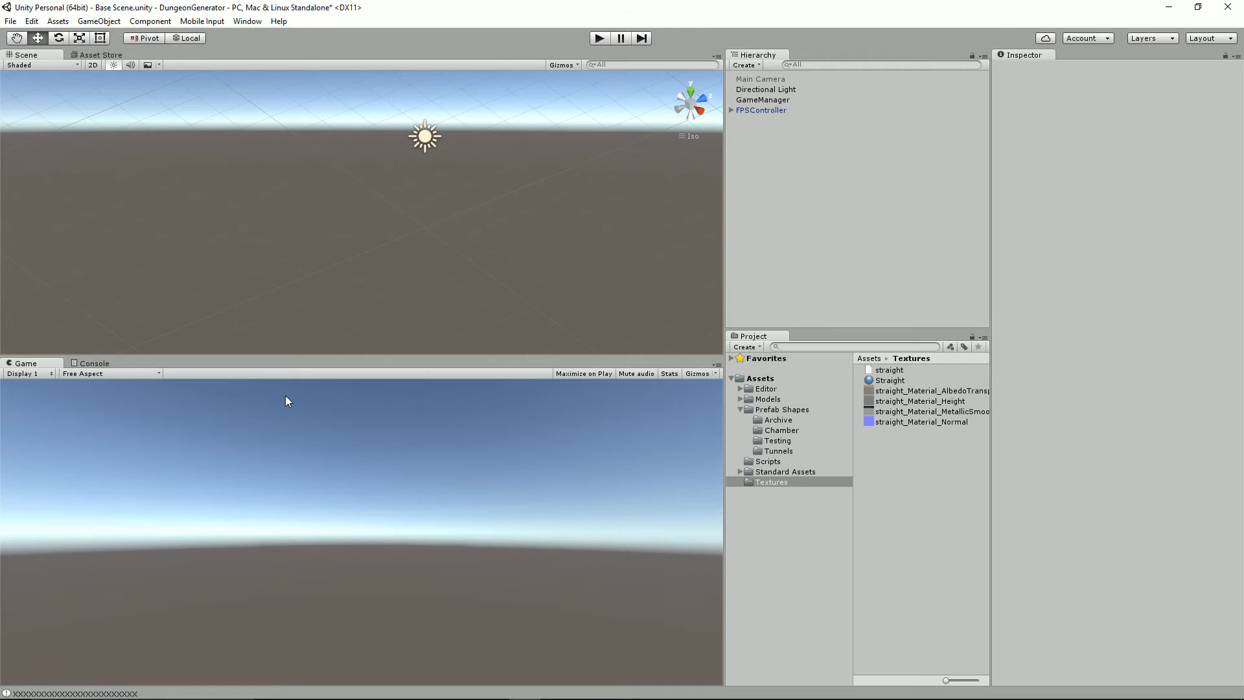
# Switch to Substance Painter and review the fill properties of the mould and path layers.
pyautogui.hotkey('alt', 'Tab')
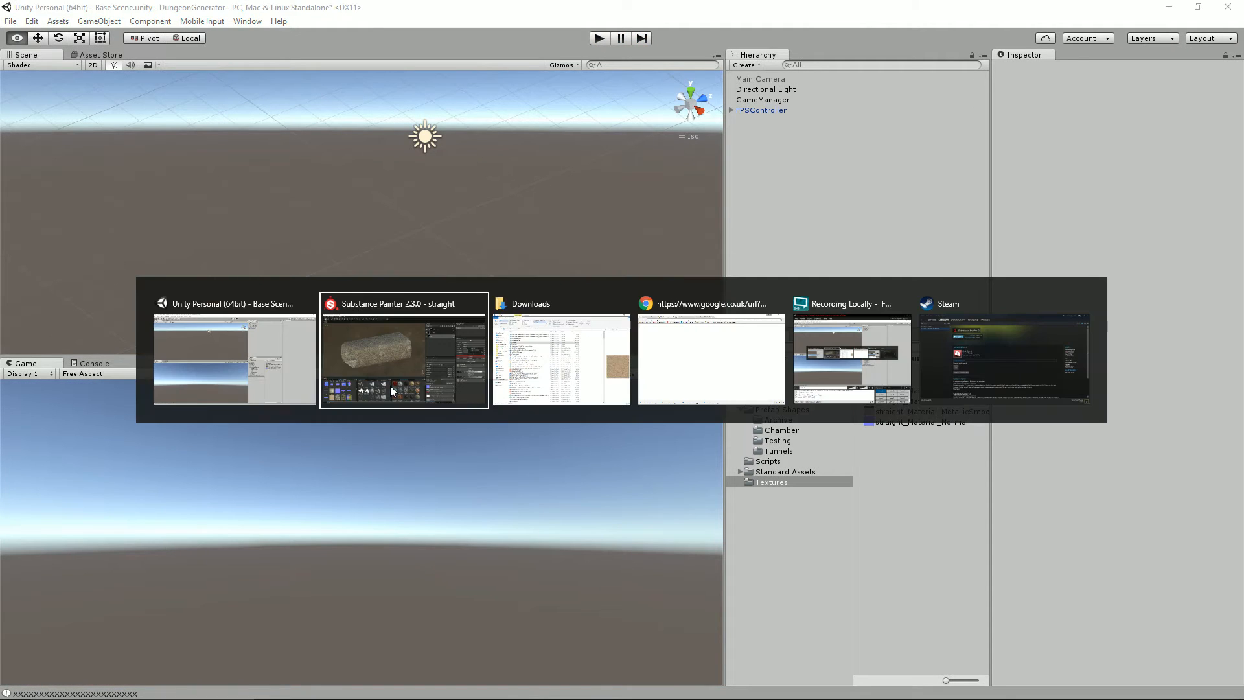
pyautogui.click(390, 386)
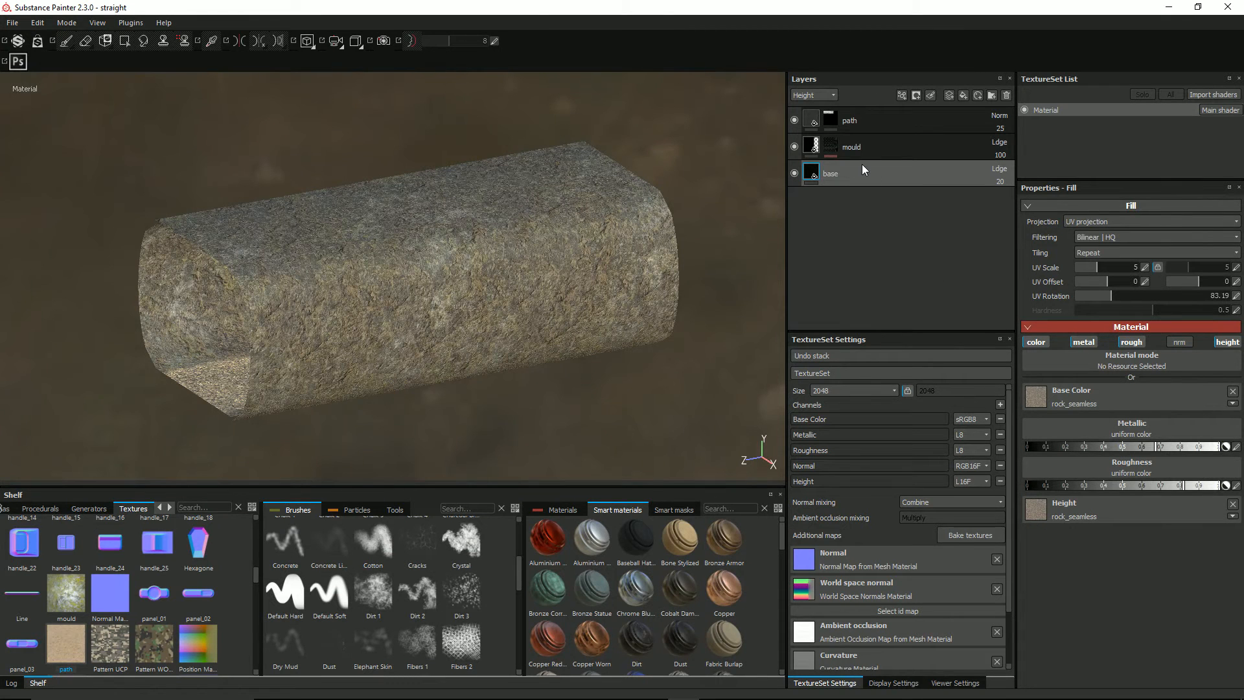
pyautogui.click(855, 149)
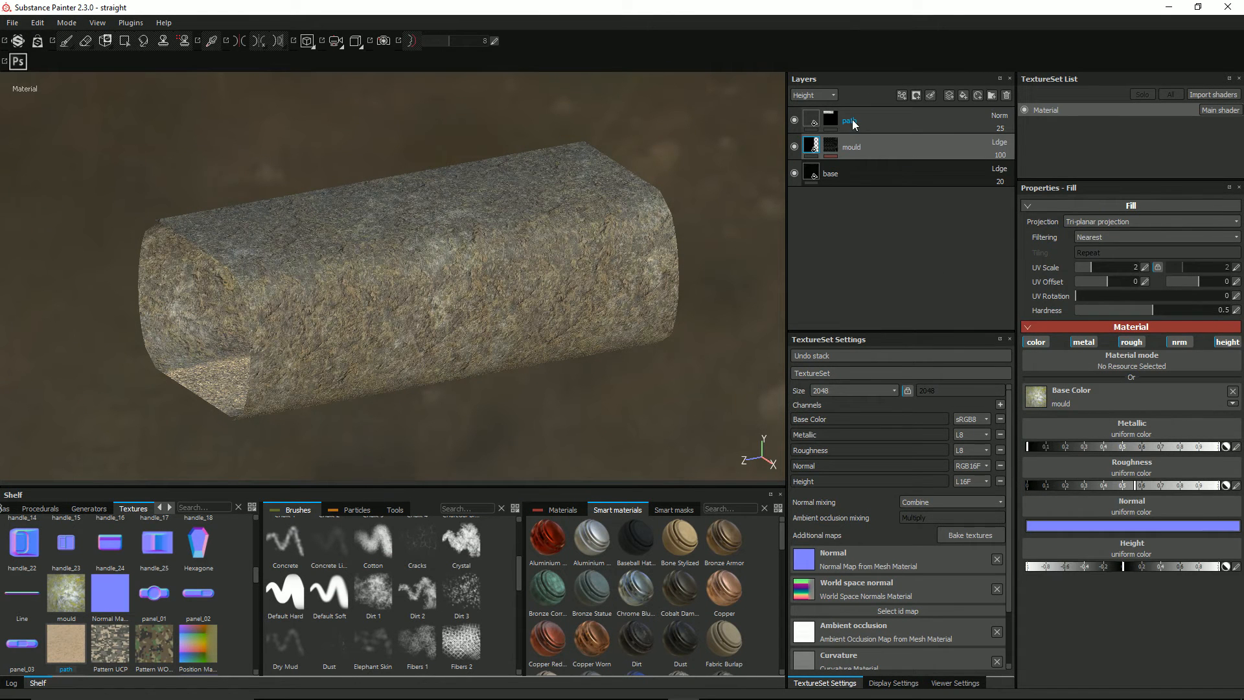
pyautogui.click(845, 126)
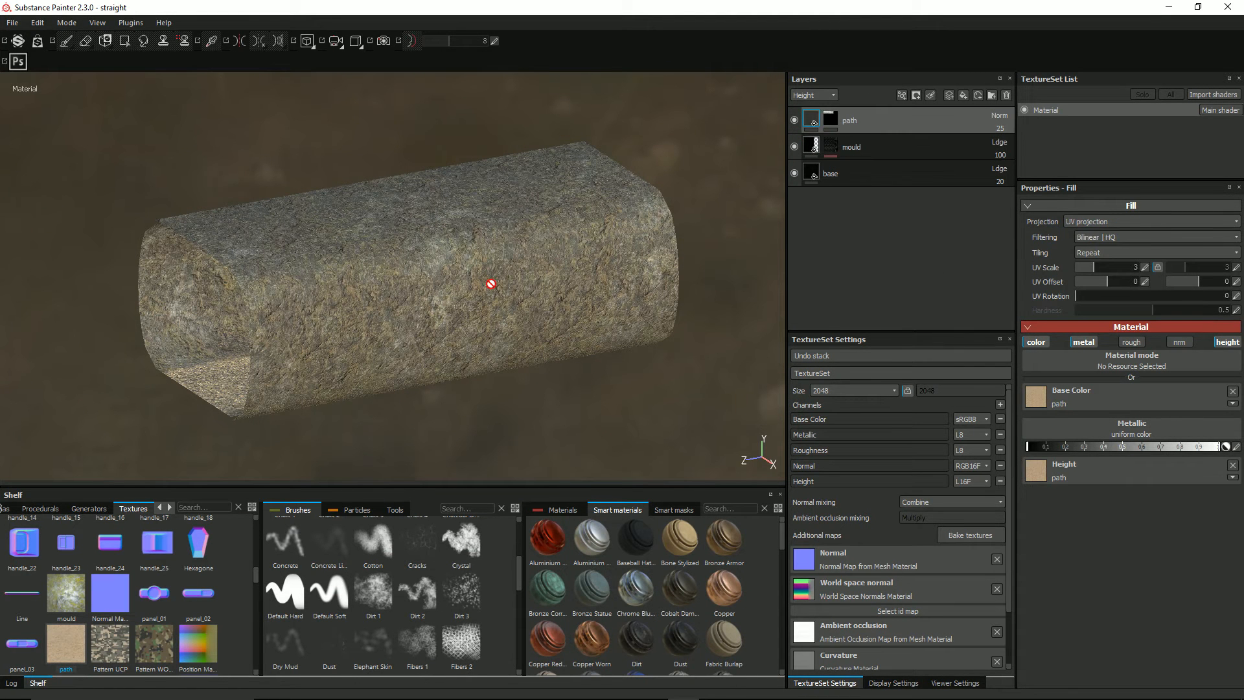
# Add a fill layer directly above the mould layer and rename it Dirt.
pyautogui.click(883, 146)
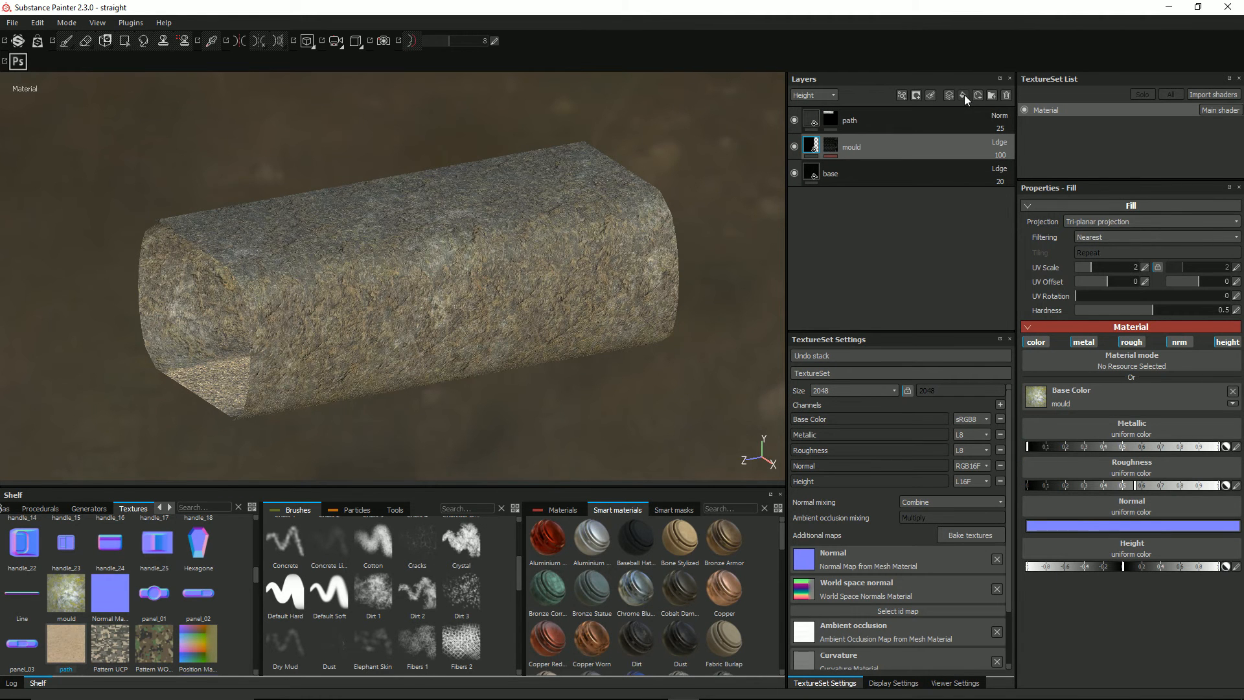
pyautogui.click(964, 95)
pyautogui.doubleClick(848, 147)
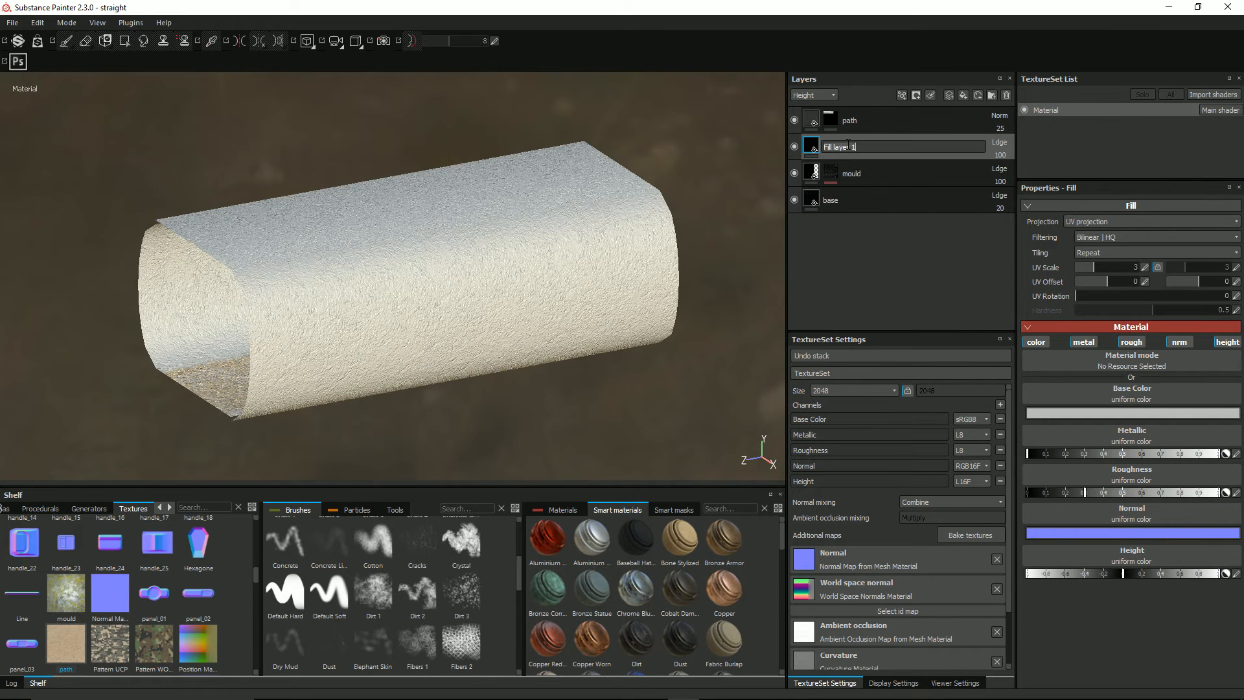
pyautogui.write('Dirt')
pyautogui.press('Return')
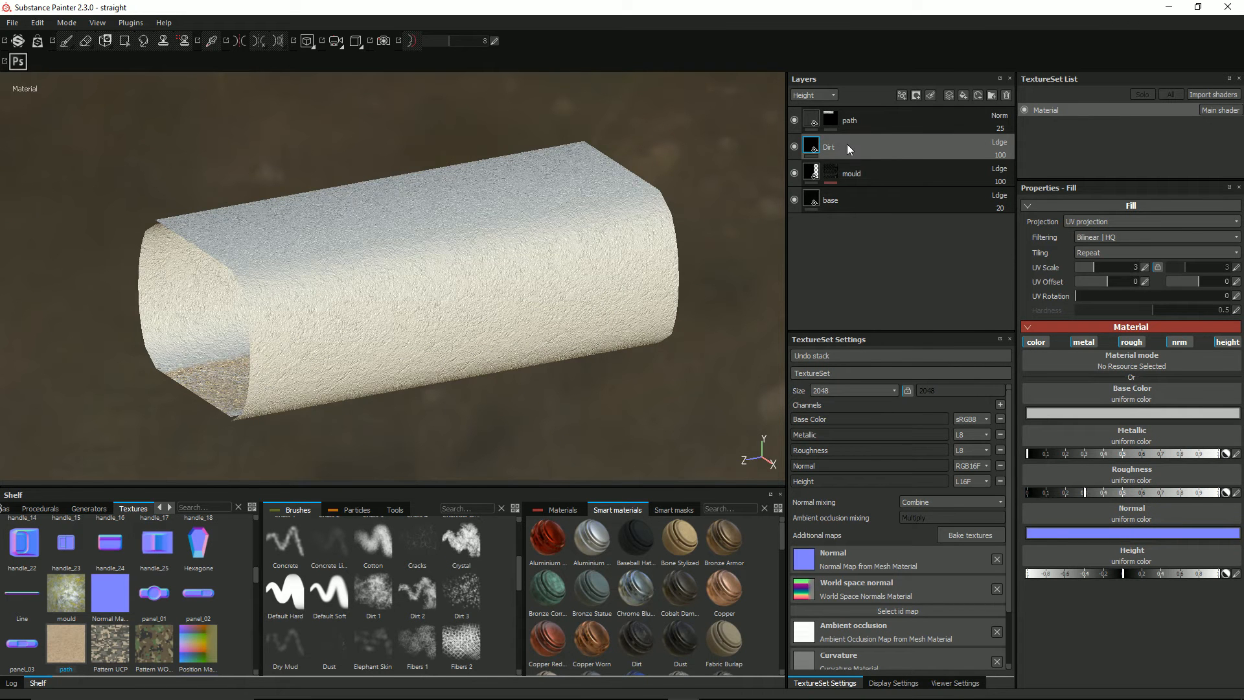
# Set the Dirt layer's base color to a near-black gray with RGB values of 0.015.
pyautogui.click(1074, 412)
pyautogui.moveTo(1008, 414); pyautogui.dragTo(971, 451)
pyautogui.click(1156, 365)
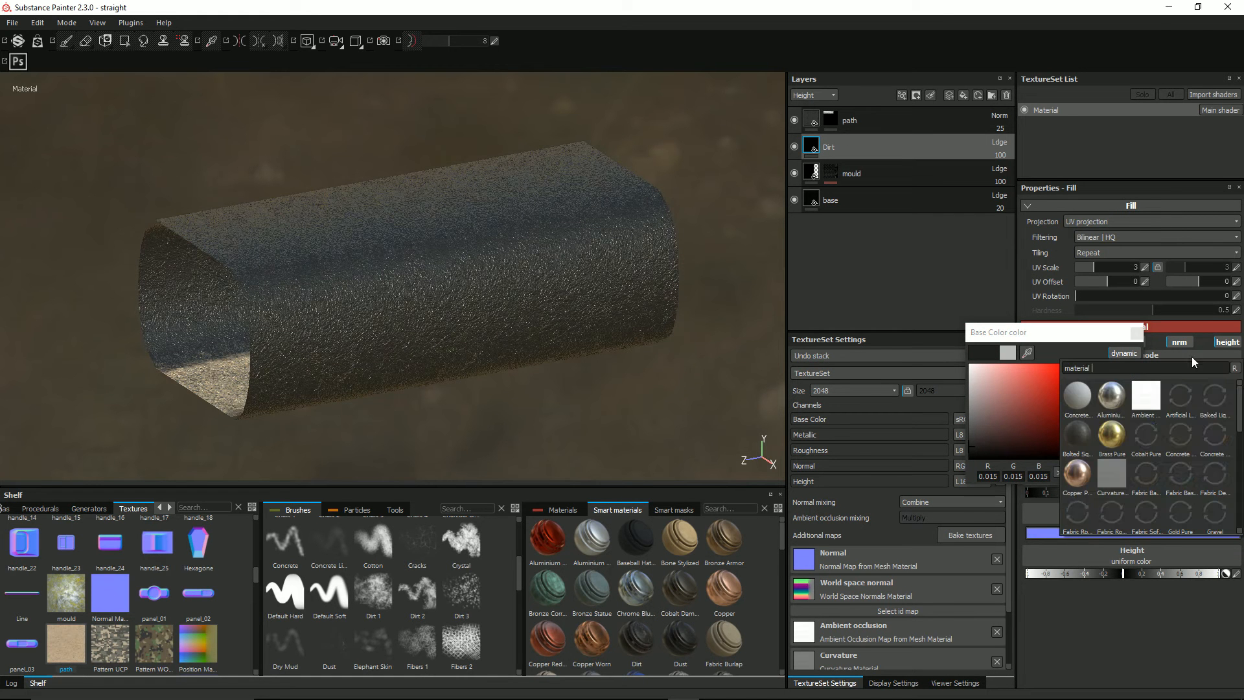
pyautogui.click(1139, 336)
pyautogui.click(1136, 334)
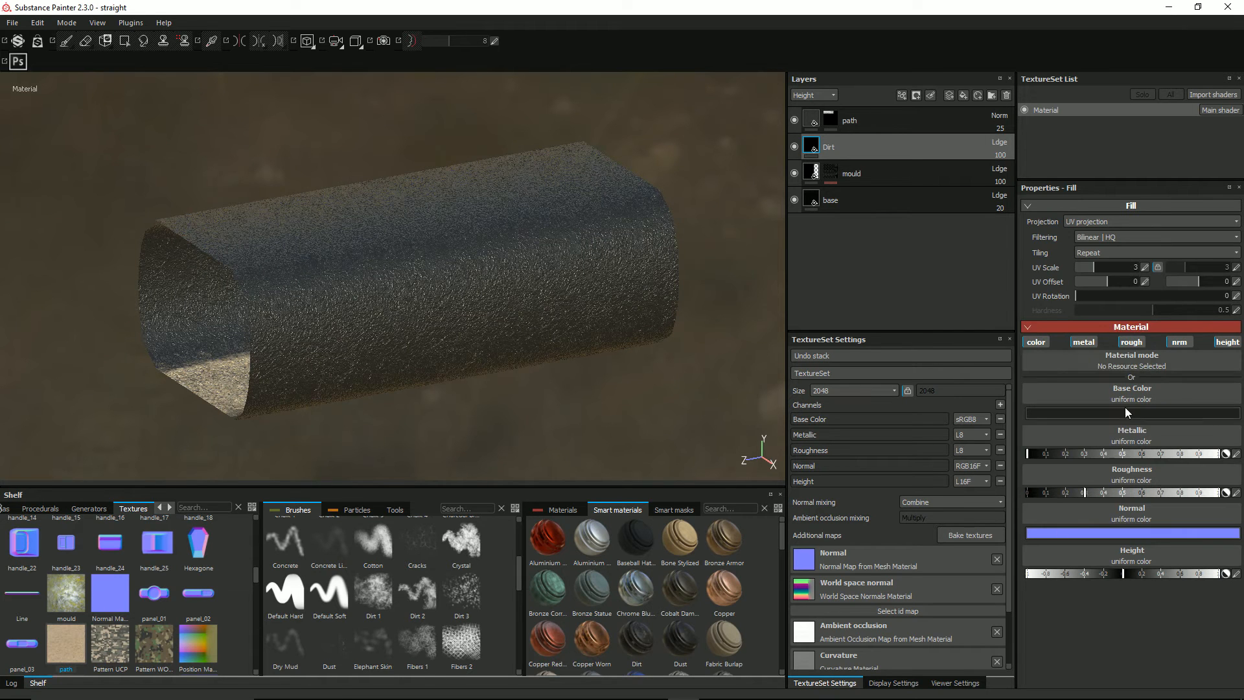
# Disable the Dirt layer's normal and height channels, and raise metallic to about 0.65 and roughness to about 0.5.
pyautogui.click(1184, 344)
pyautogui.click(1227, 341)
pyautogui.moveTo(1034, 457); pyautogui.dragTo(1149, 457)
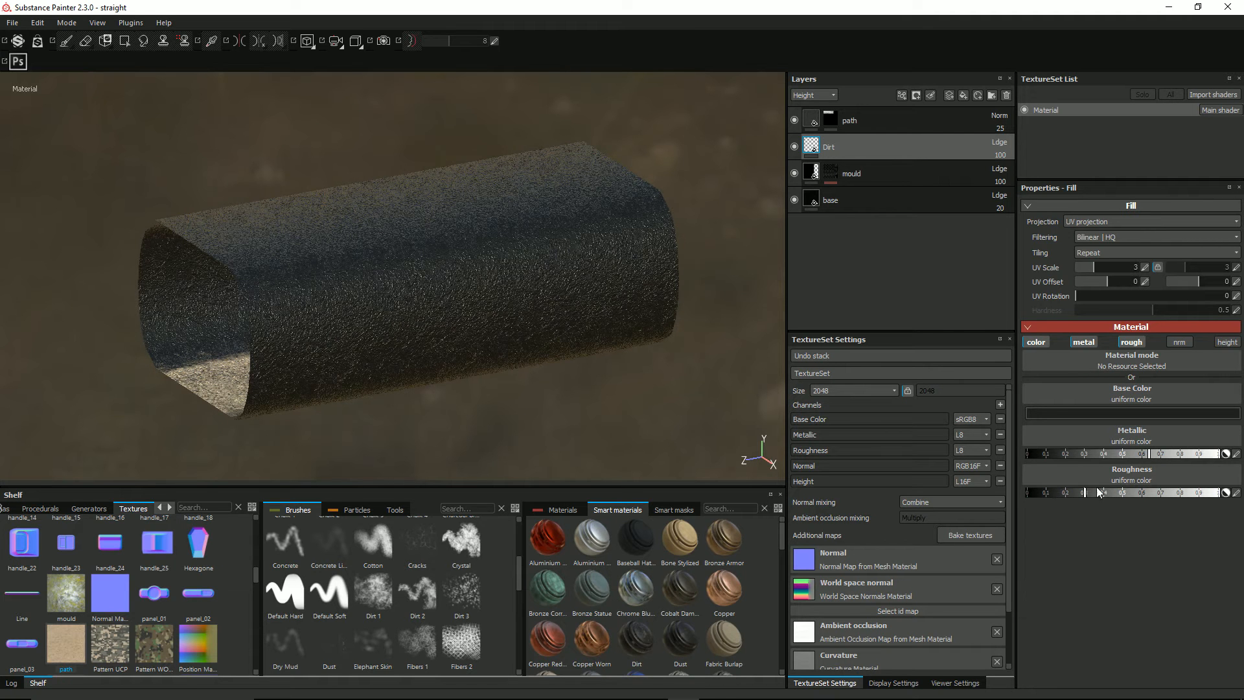
pyautogui.moveTo(1099, 492); pyautogui.dragTo(1132, 491)
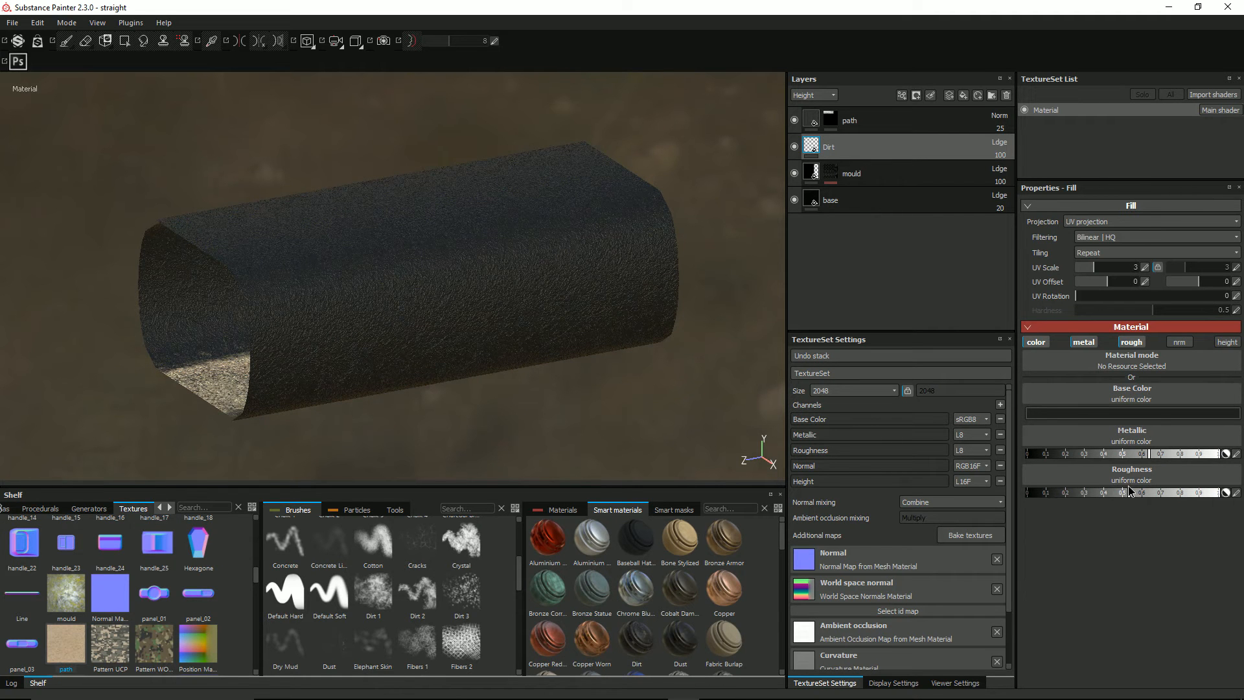
# Show the smart masks in the shelf and add a black mask to the Dirt layer.
pyautogui.click(830, 119)
pyautogui.rightClick(830, 119)
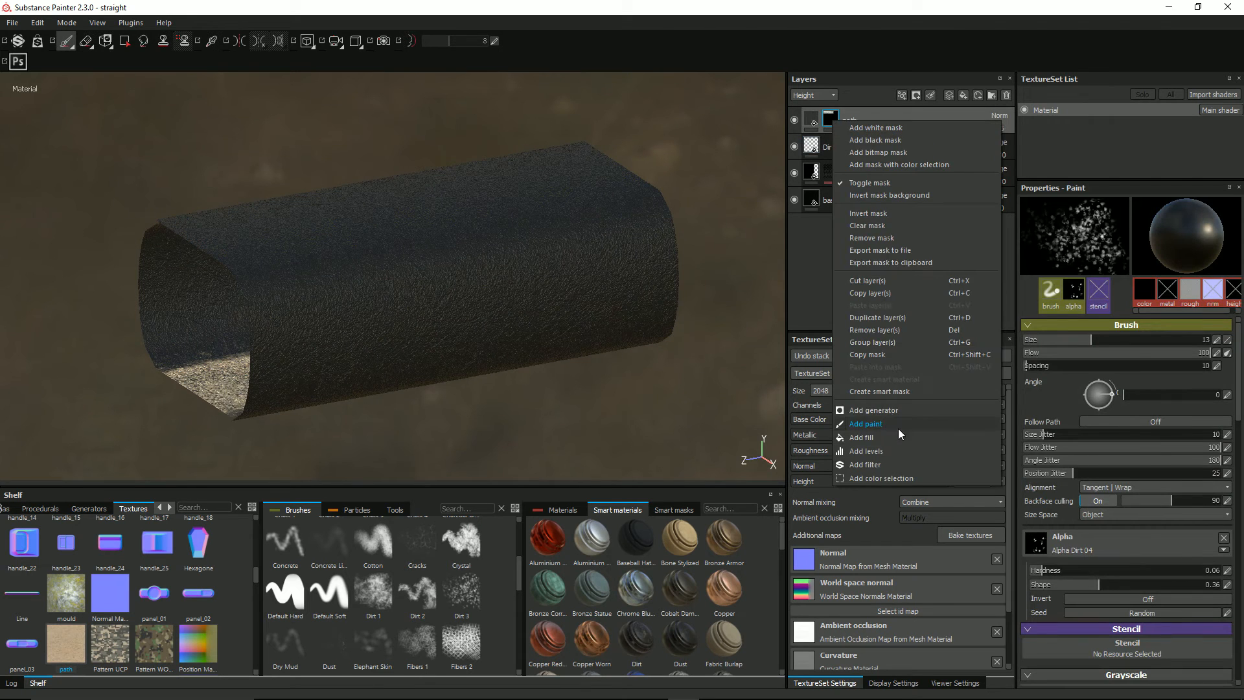
pyautogui.click(837, 144)
pyautogui.rightClick(838, 145)
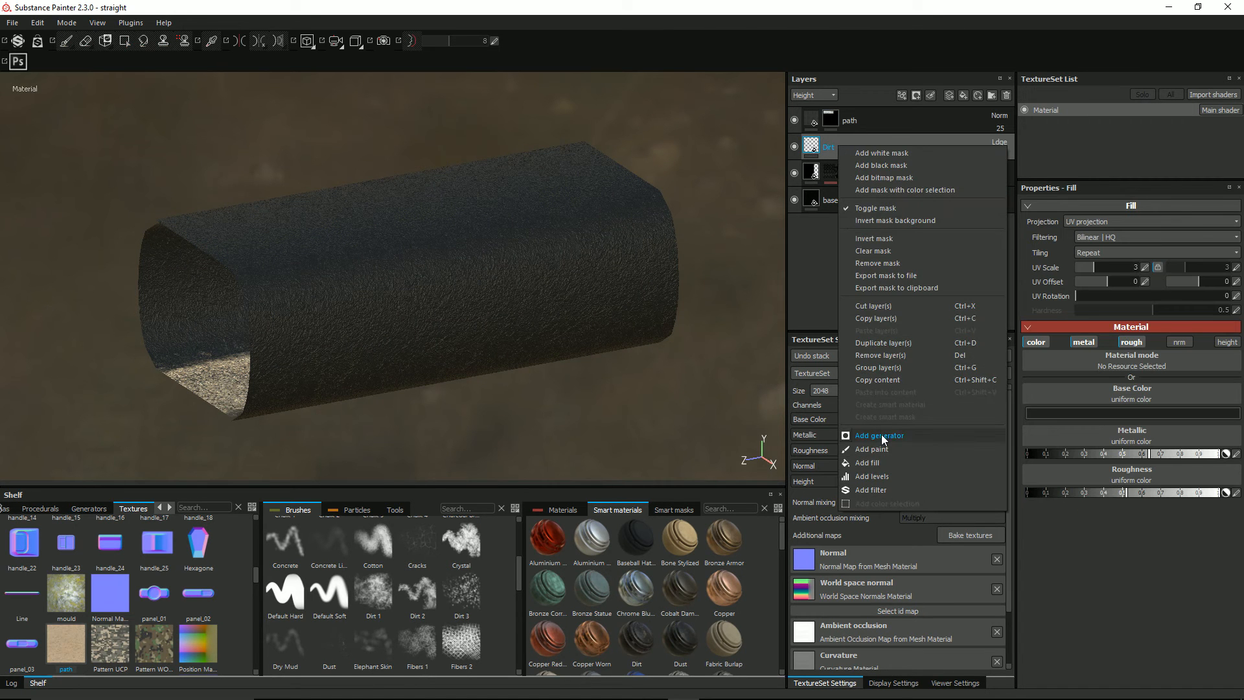
pyautogui.click(681, 509)
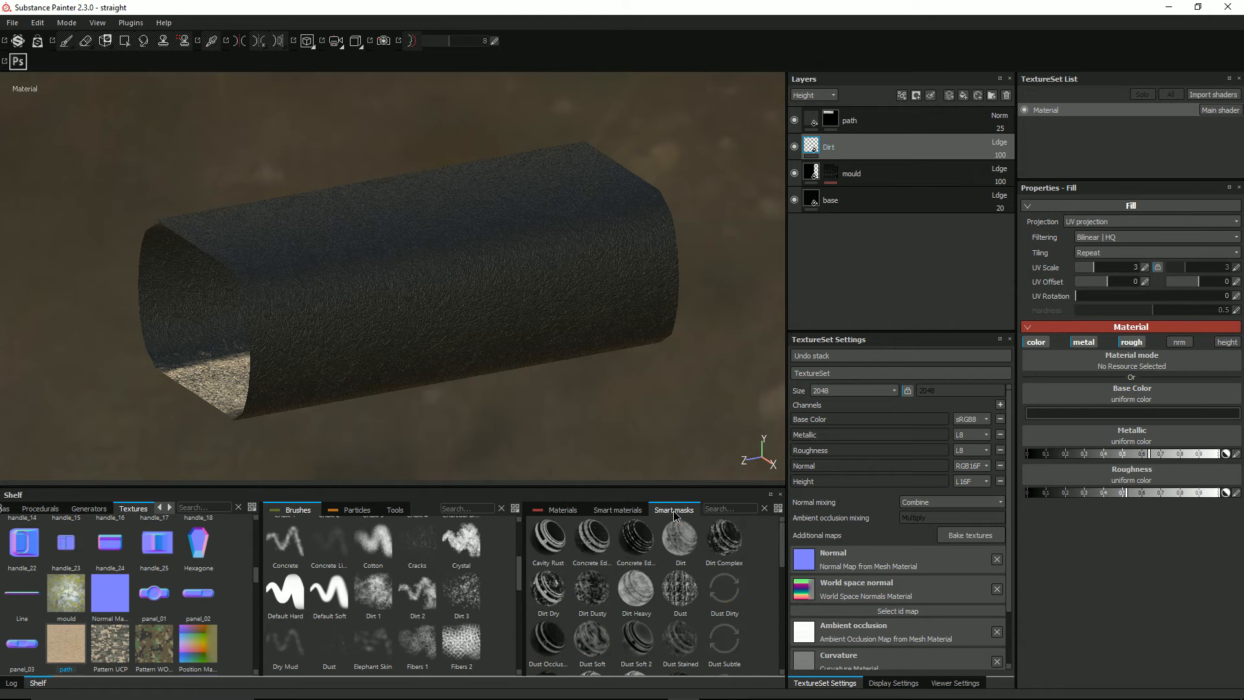
pyautogui.rightClick(810, 149)
pyautogui.click(831, 164)
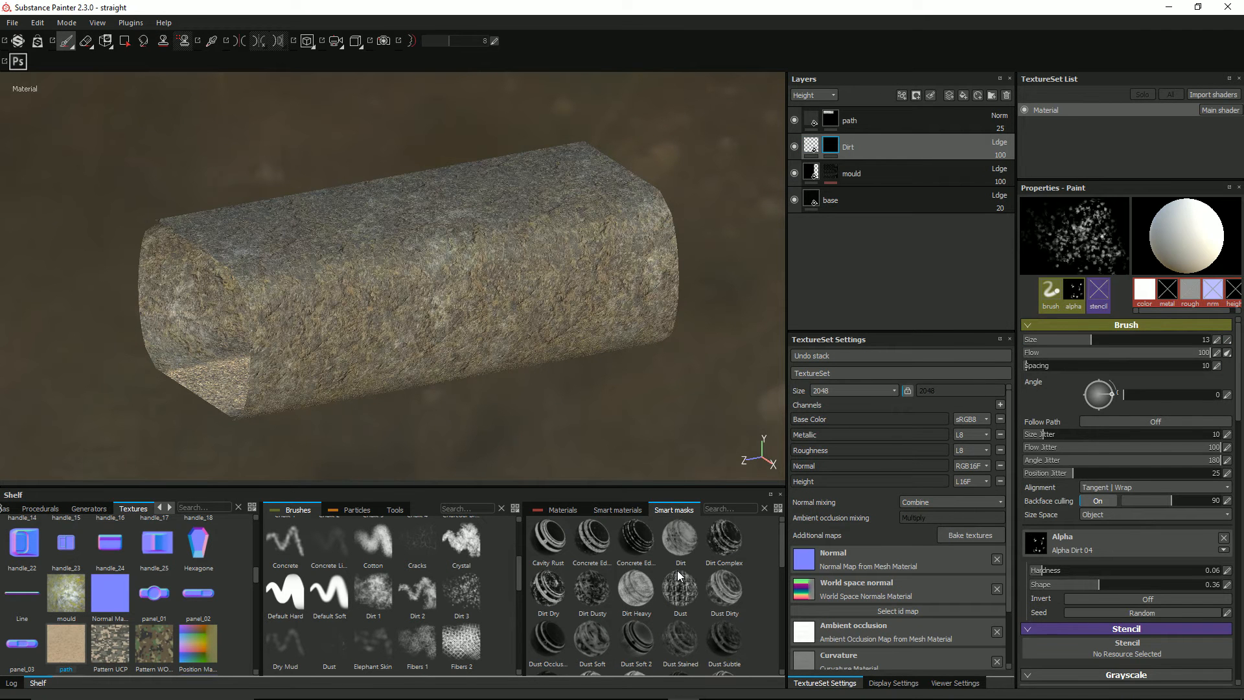
# Try the Subtle Scratches smart mask on the Dirt layer and toggle its Sharpen and MG Metal Edge Wear effects to compare.
pyautogui.scroll(-5, 675, 570)
pyautogui.scroll(-3, 728, 601)
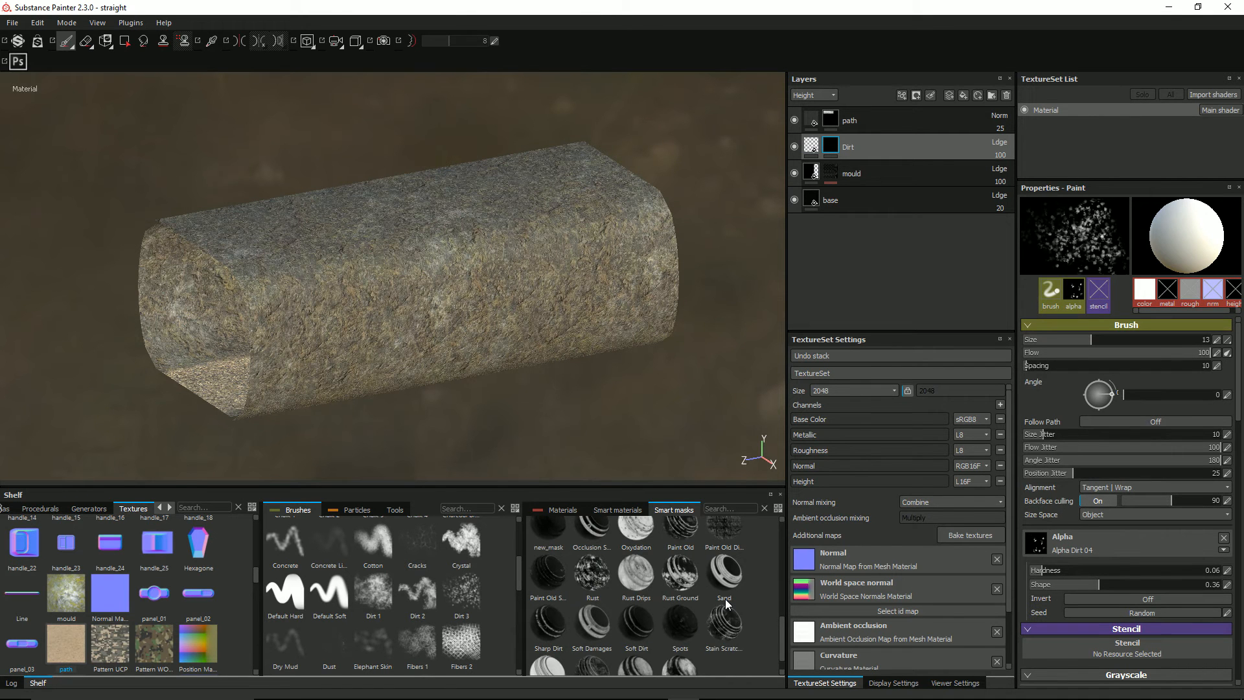
pyautogui.scroll(-1, 727, 603)
pyautogui.moveTo(597, 643); pyautogui.dragTo(857, 149)
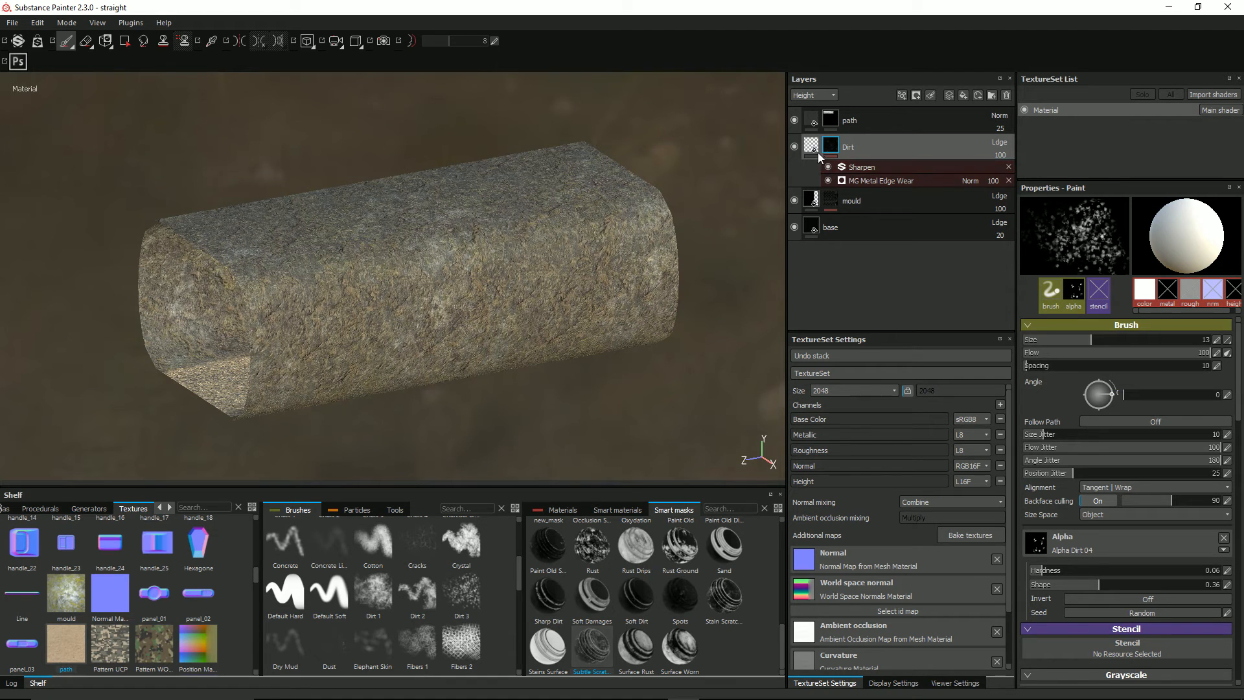
pyautogui.click(828, 166)
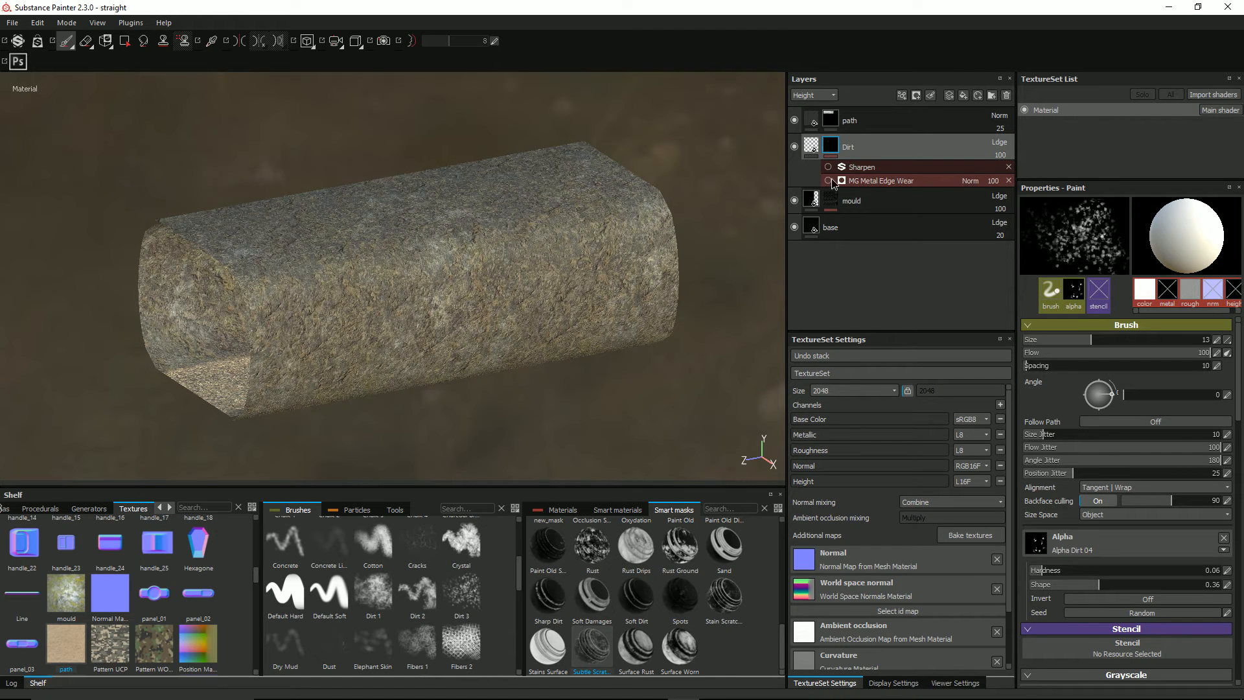
pyautogui.click(828, 167)
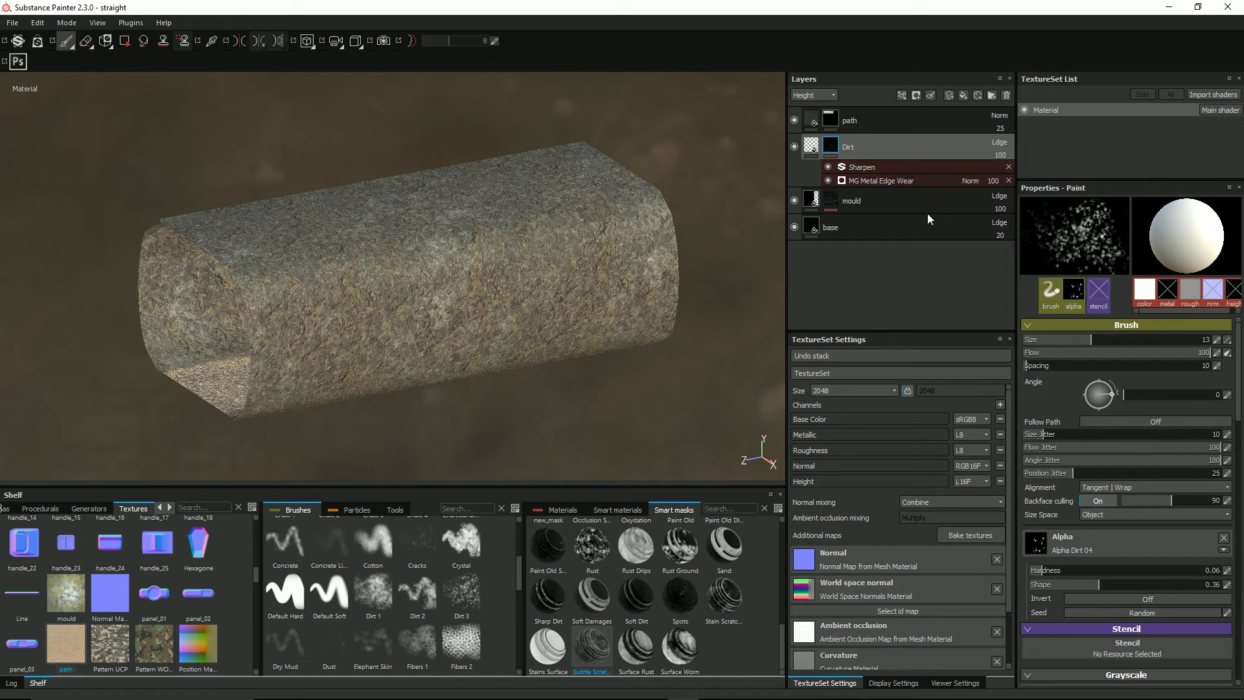
pyautogui.click(828, 181)
pyautogui.click(828, 167)
# Undo the effect toggles and the Subtle Scratches smart mask on the Dirt layer.
pyautogui.hotkey('ctrl', 'z')
pyautogui.hotkey('ctrl', 'z')
pyautogui.hotkey('ctrl', 'z')
pyautogui.hotkey('ctrl', 'z')
pyautogui.hotkey('ctrl', 'z')
pyautogui.hotkey('ctrl', 'z')
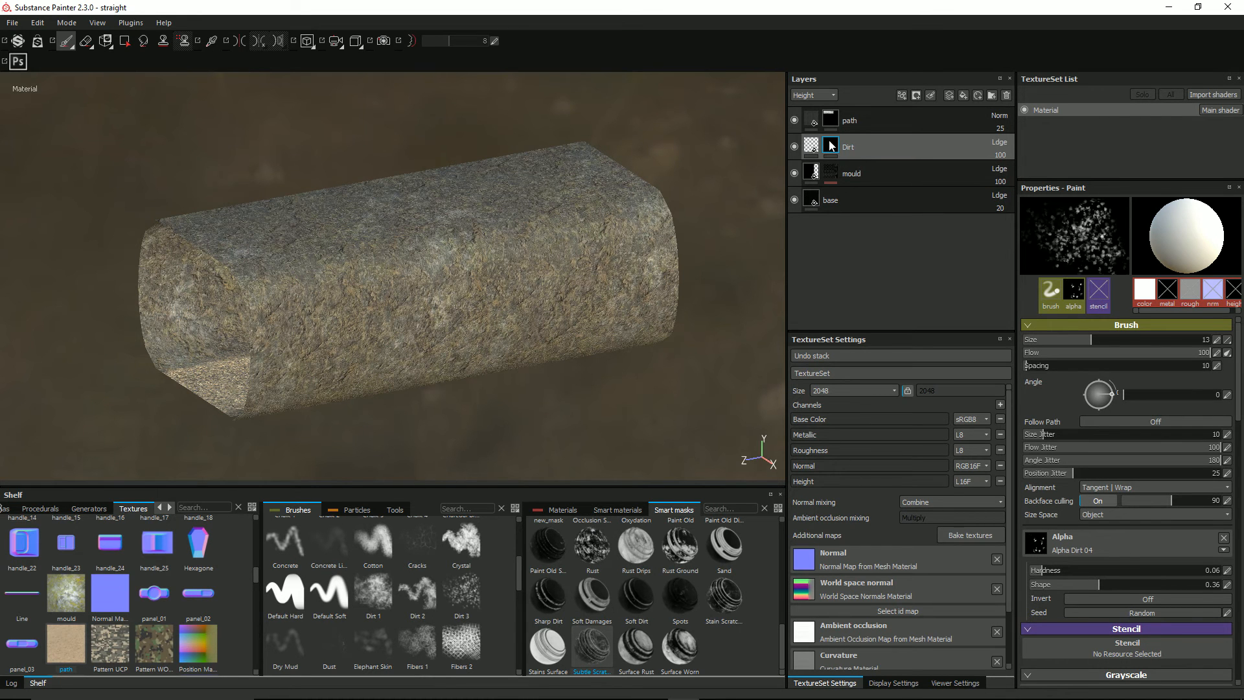
# Remove the Dirt layer's black mask, try the Subtle Scratches smart mask once more, and undo it.
pyautogui.rightClick(831, 143)
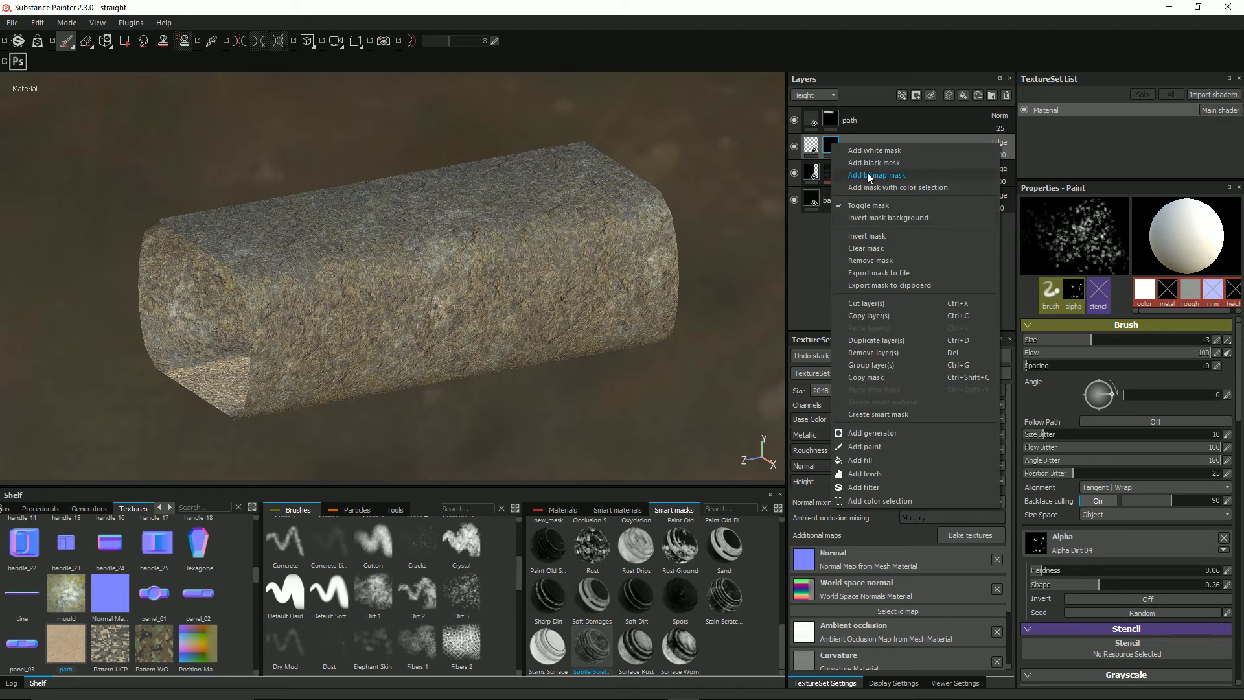
pyautogui.click(886, 260)
pyautogui.moveTo(601, 648)
pyautogui.mouseDown()
pyautogui.moveTo(822, 136)
pyautogui.moveTo(842, 144)
pyautogui.mouseUp()
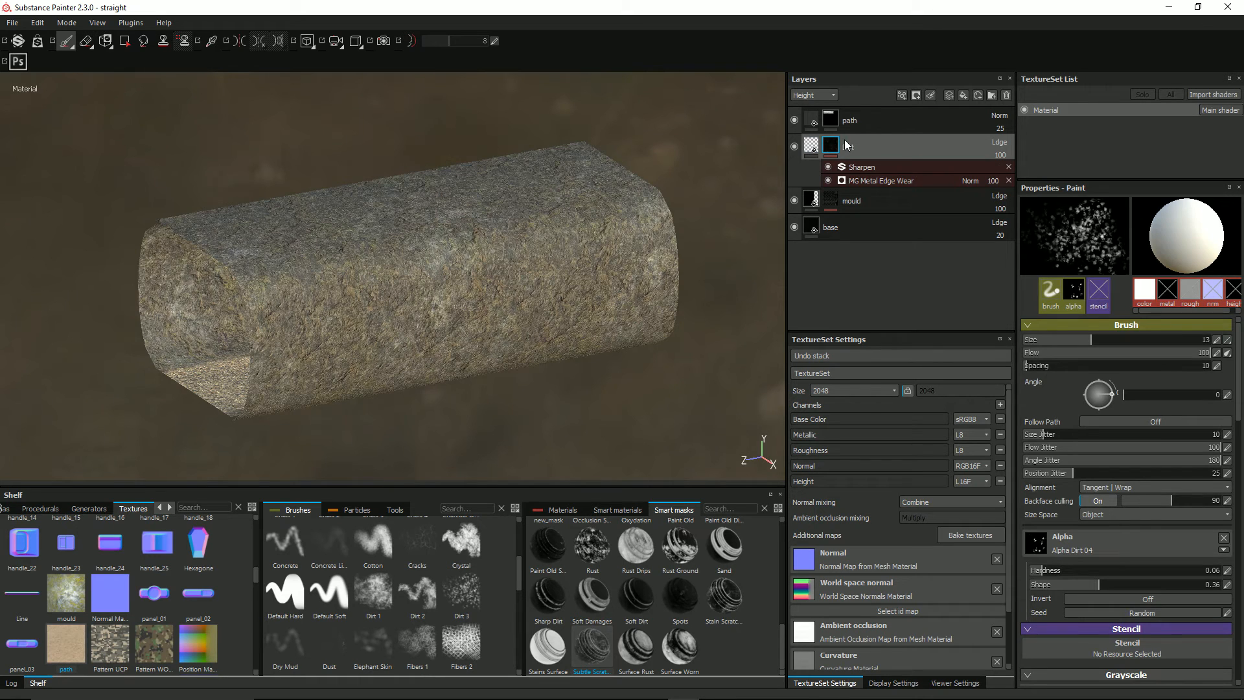
pyautogui.hotkey('ctrl', 'z')
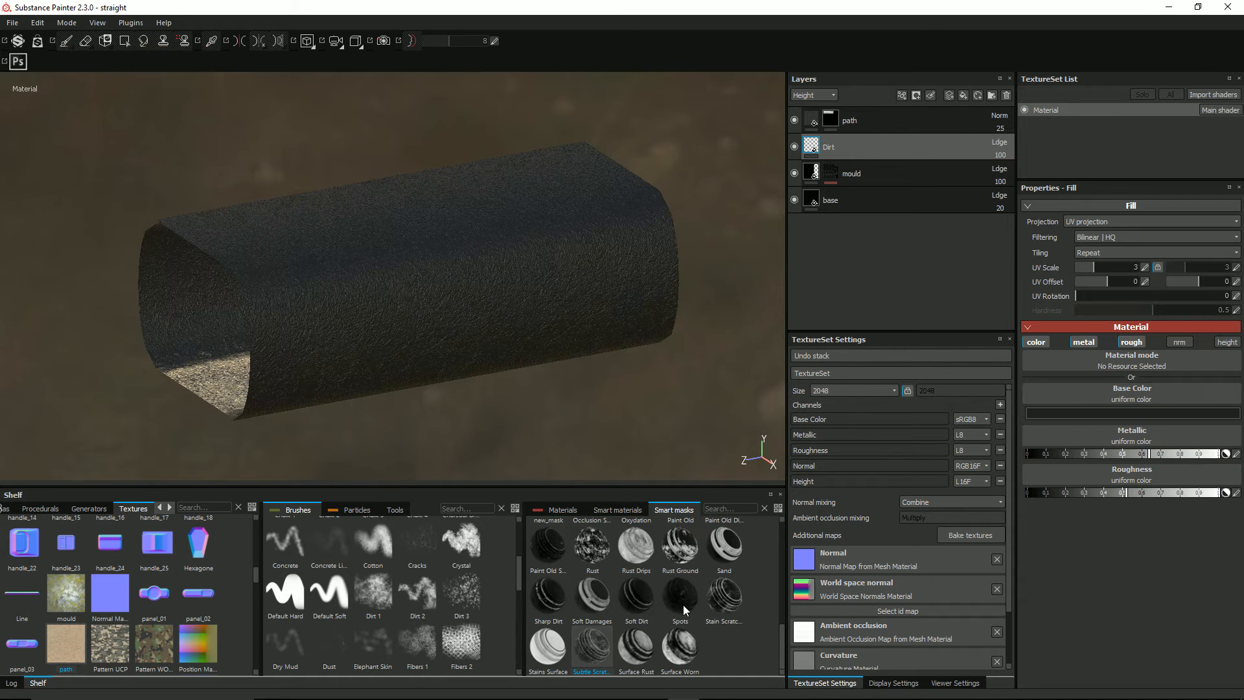
# Apply the Dirt Dusty smart mask to the Dirt layer and inspect the tunnel's surface up close.
pyautogui.scroll(5, 701, 592)
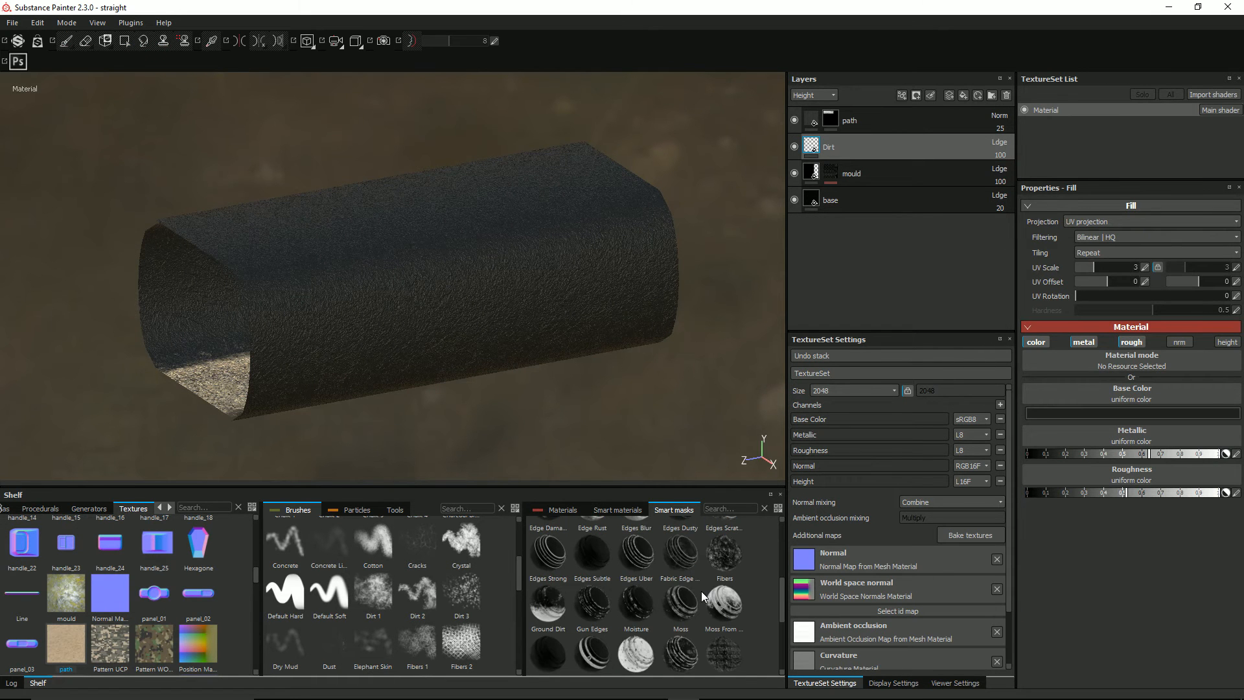
pyautogui.scroll(3, 661, 586)
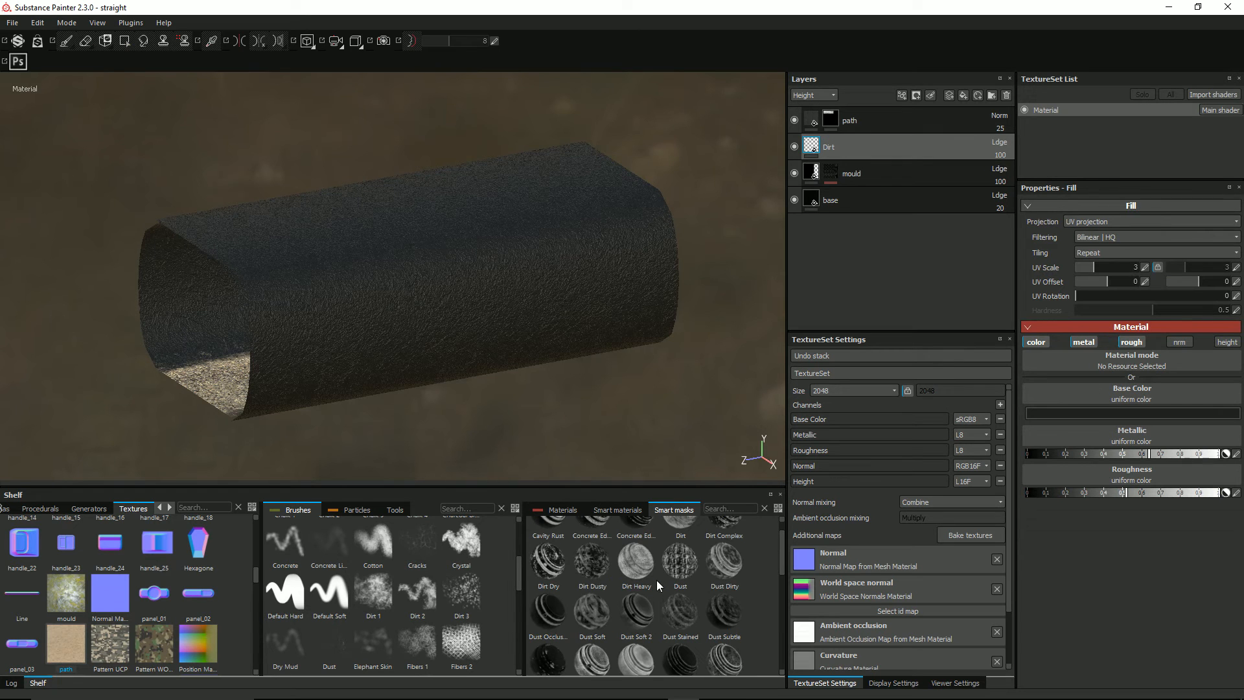
pyautogui.moveTo(592, 562); pyautogui.dragTo(878, 146)
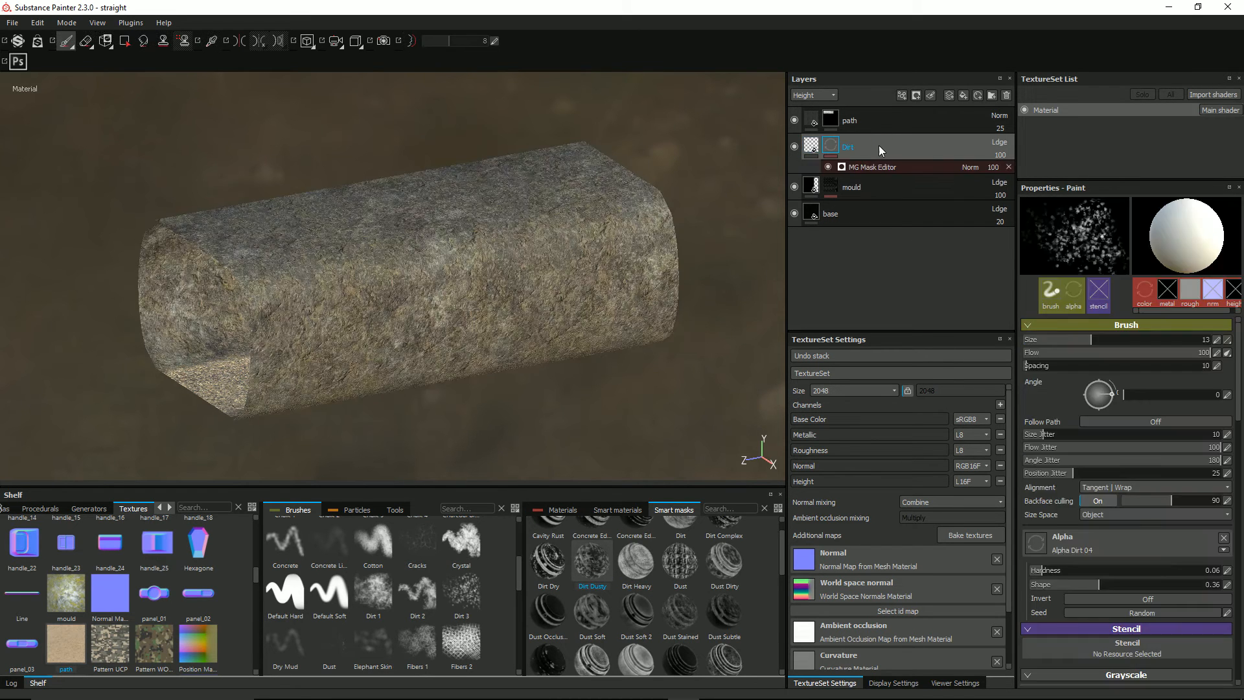
pyautogui.keyDown('alt'); pyautogui.moveTo(400, 315); pyautogui.dragTo(354, 312); pyautogui.keyUp('alt')
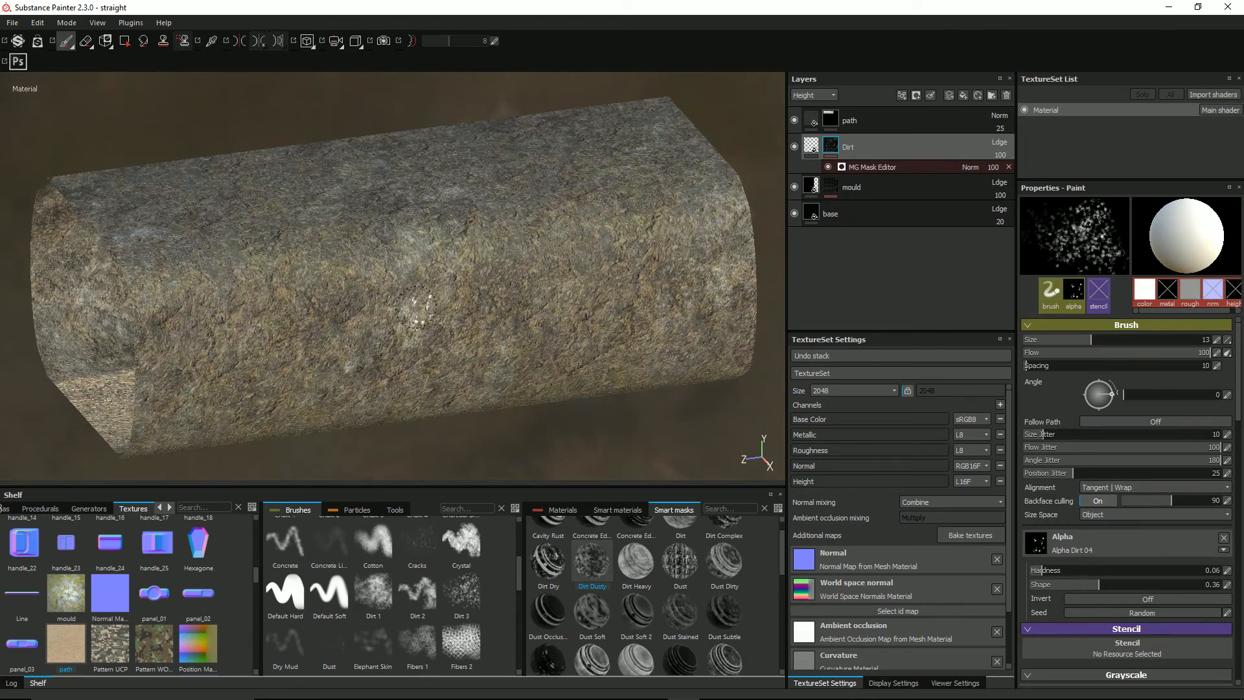
pyautogui.scroll(3, 413, 313)
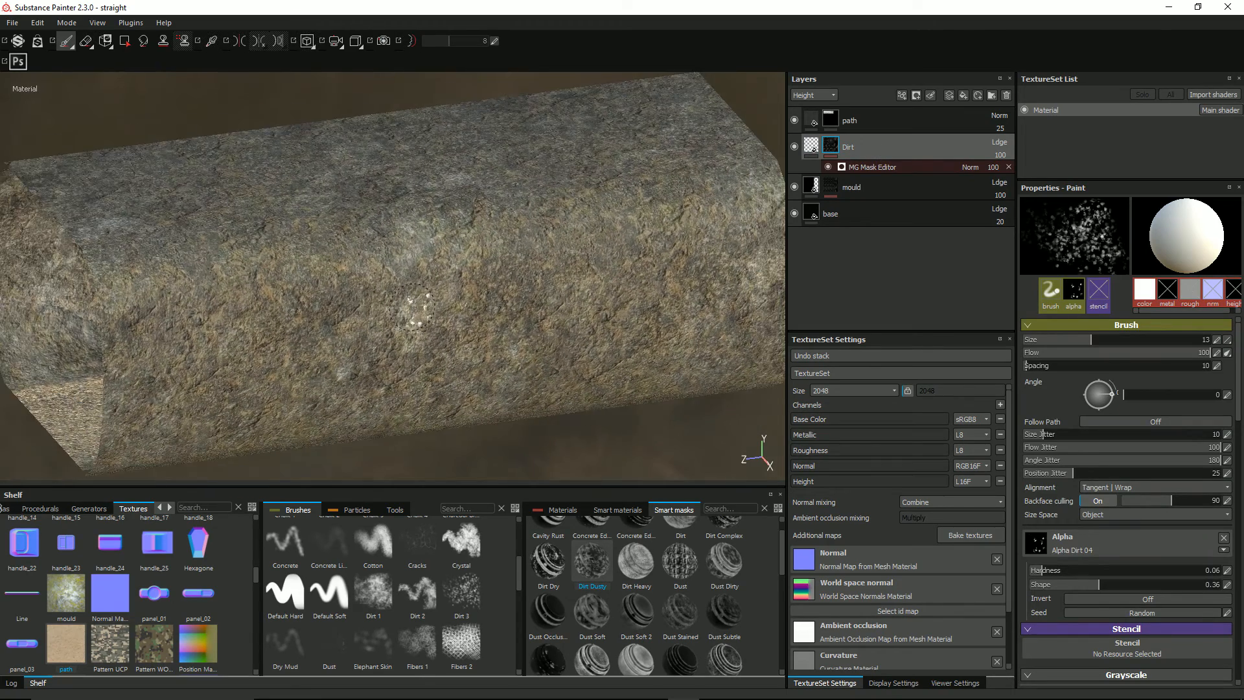
# Set the Global Balance of the Dirt mask's MG Mask Editor generator to 0.71.
pyautogui.click(868, 169)
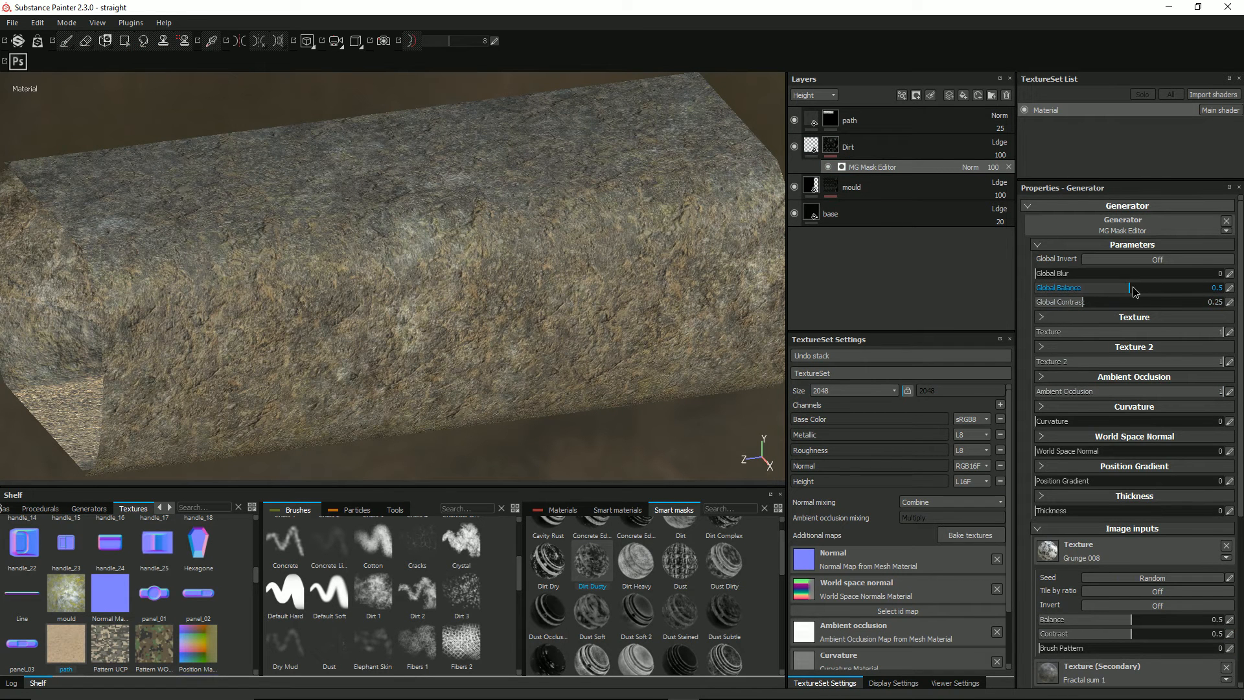
pyautogui.click(1155, 290)
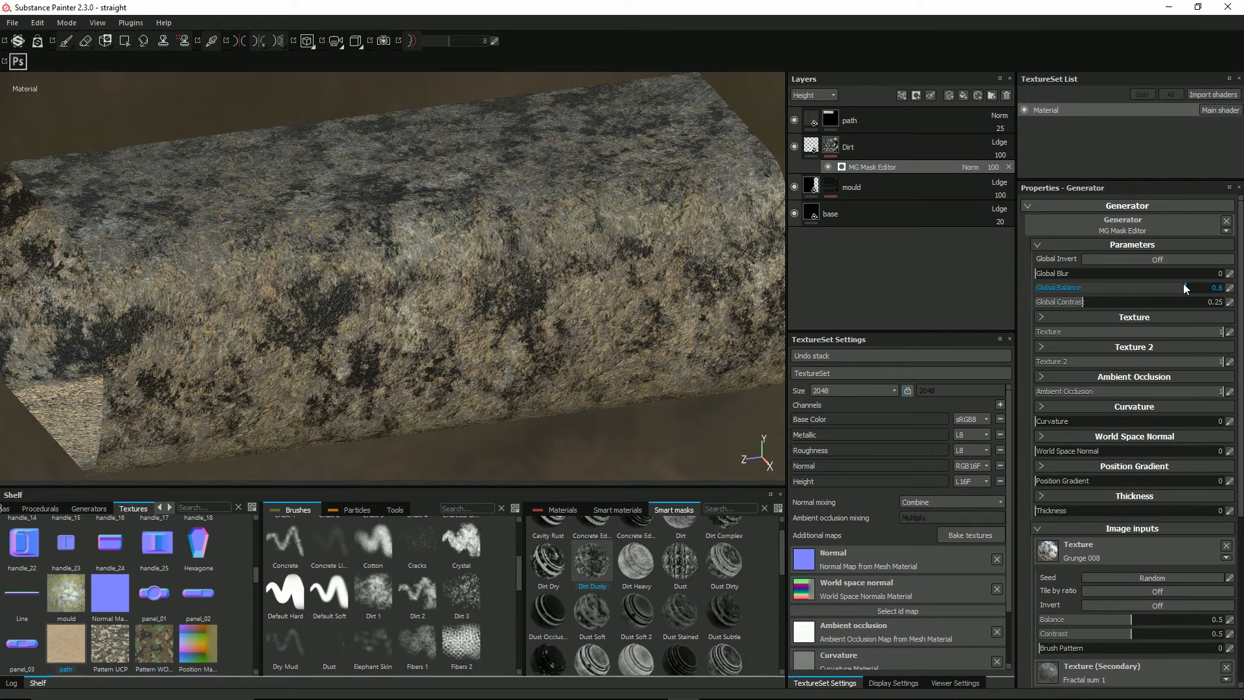
pyautogui.moveTo(1183, 283); pyautogui.dragTo(1168, 285)
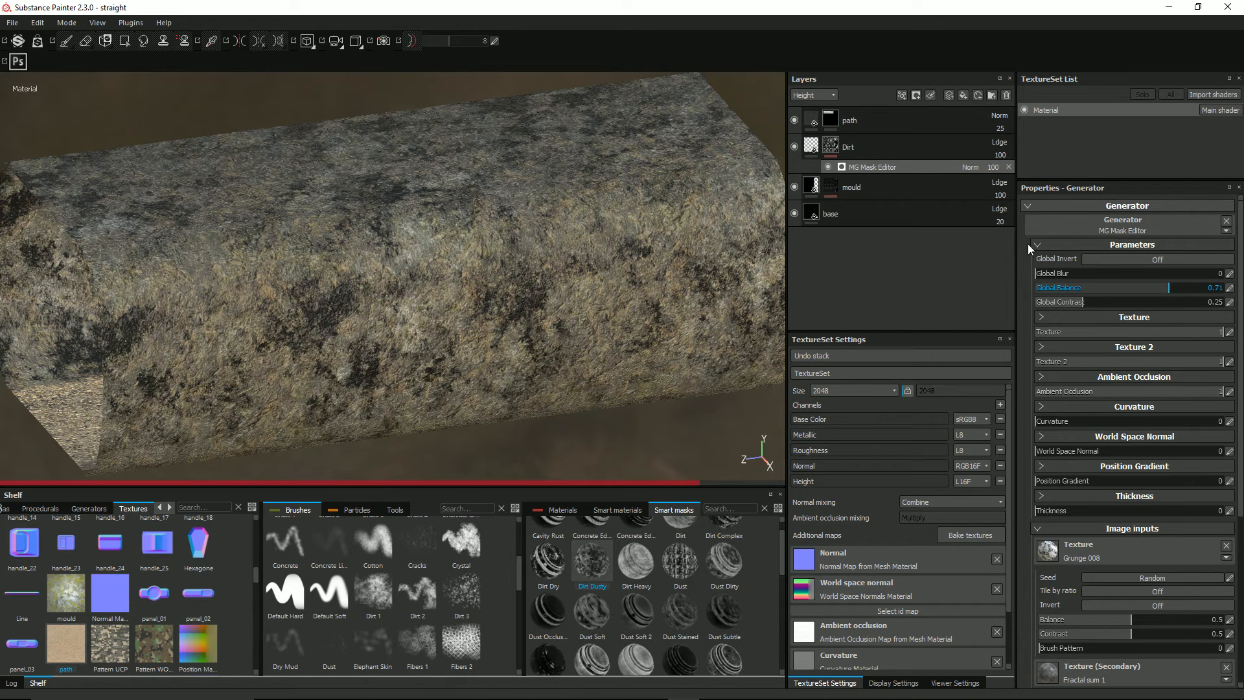
# Add a Sharpen filter to the Dirt layer's mask and check the result across the tunnel.
pyautogui.rightClick(831, 146)
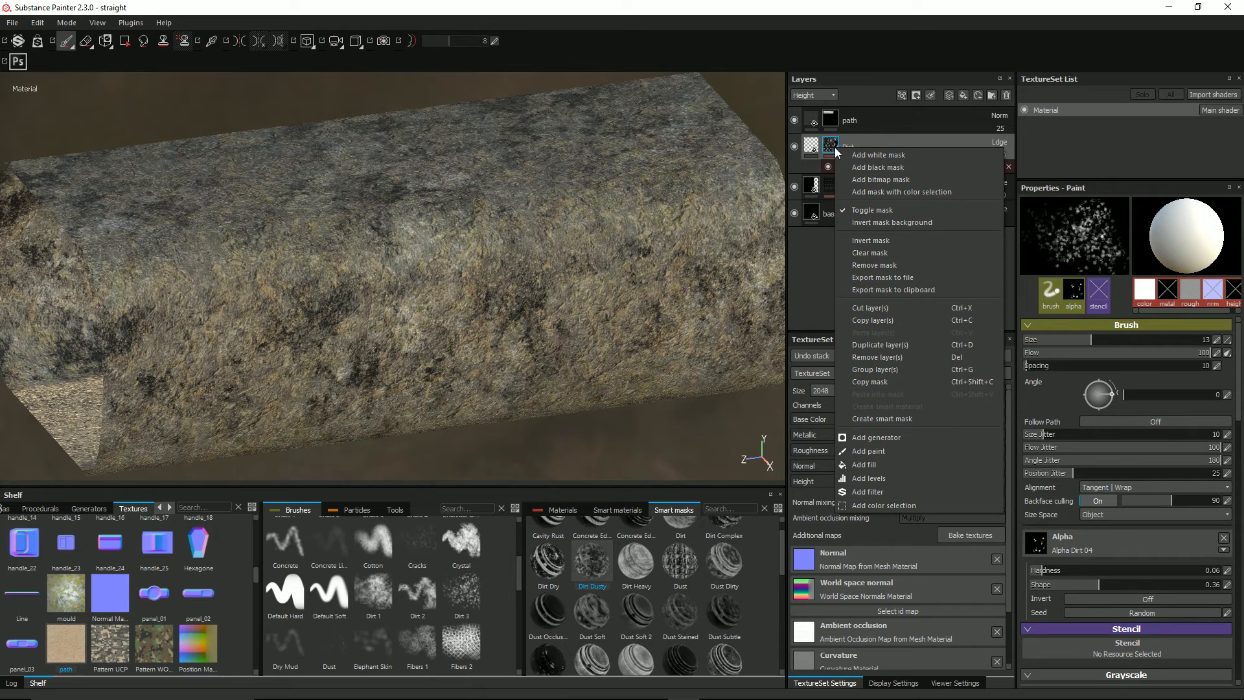
pyautogui.click(887, 492)
pyautogui.click(1086, 228)
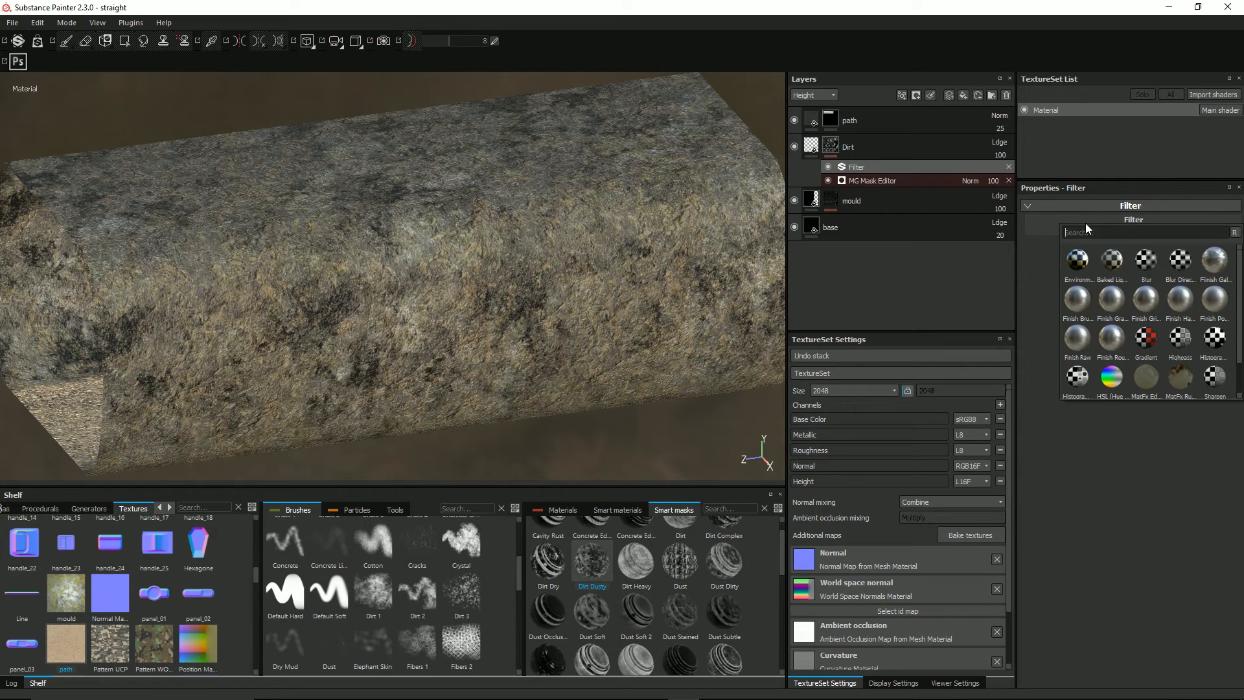
pyautogui.scroll(-1, 1125, 315)
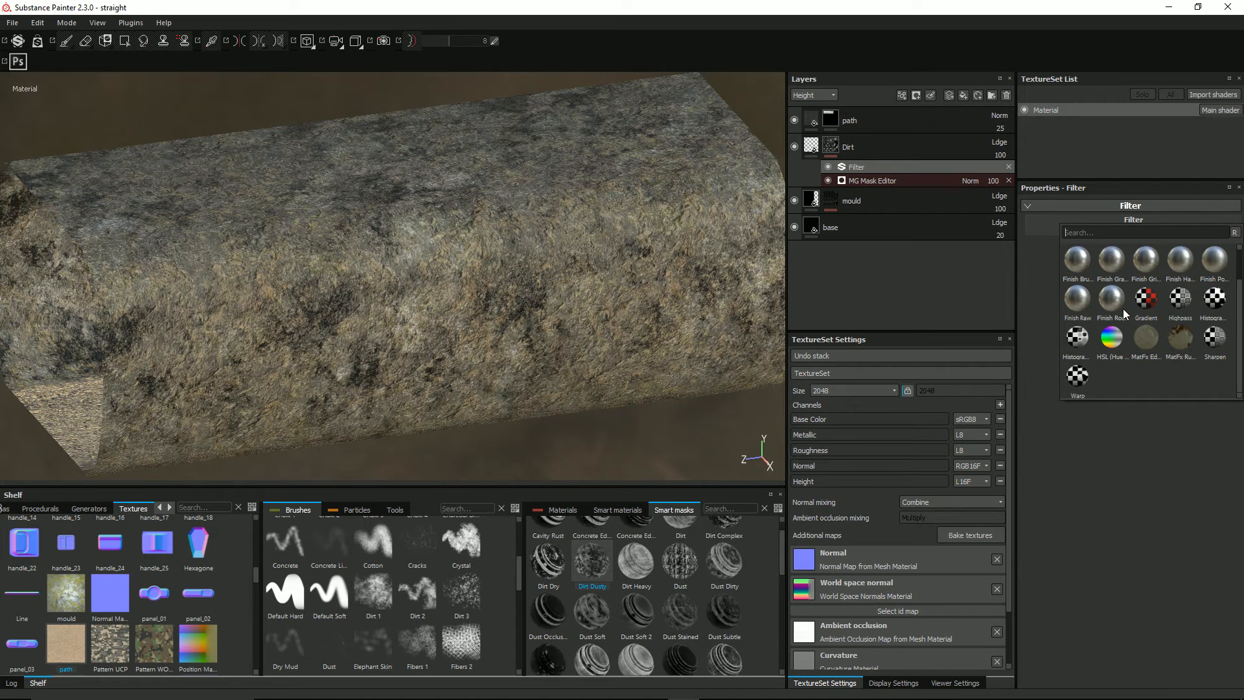
pyautogui.click(1214, 337)
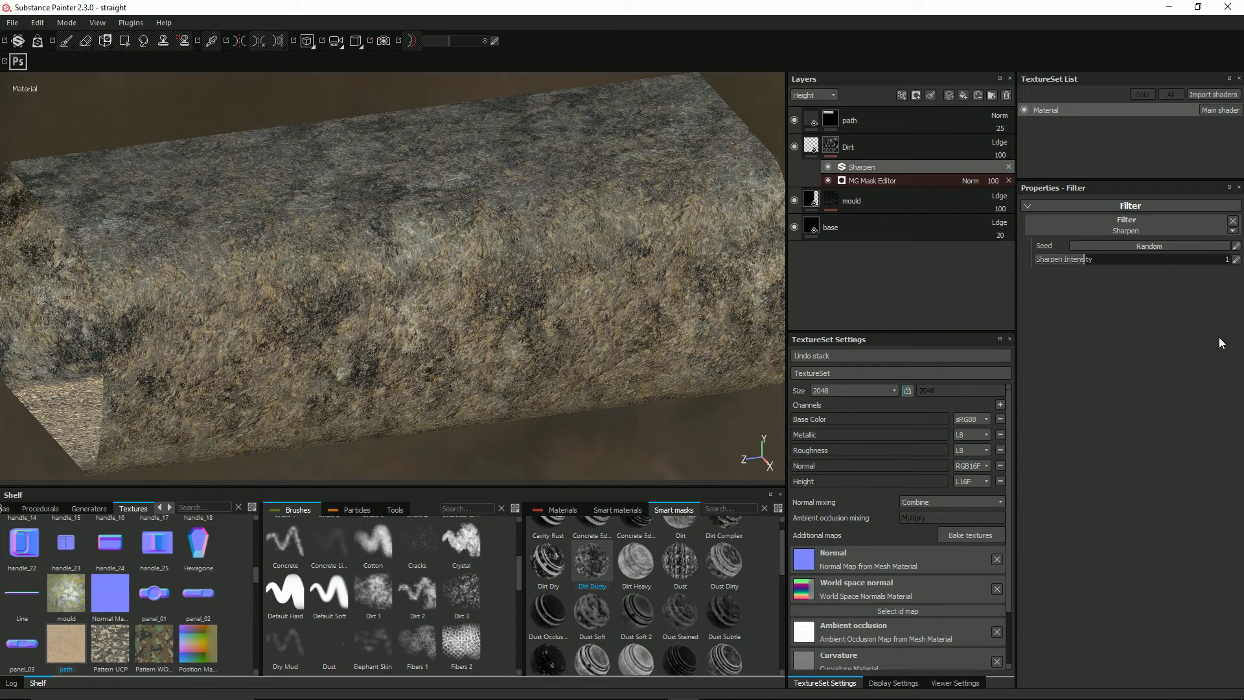
pyautogui.keyDown('alt'); pyautogui.moveTo(419, 311); pyautogui.dragTo(458, 269); pyautogui.keyUp('alt')
pyautogui.press('f')
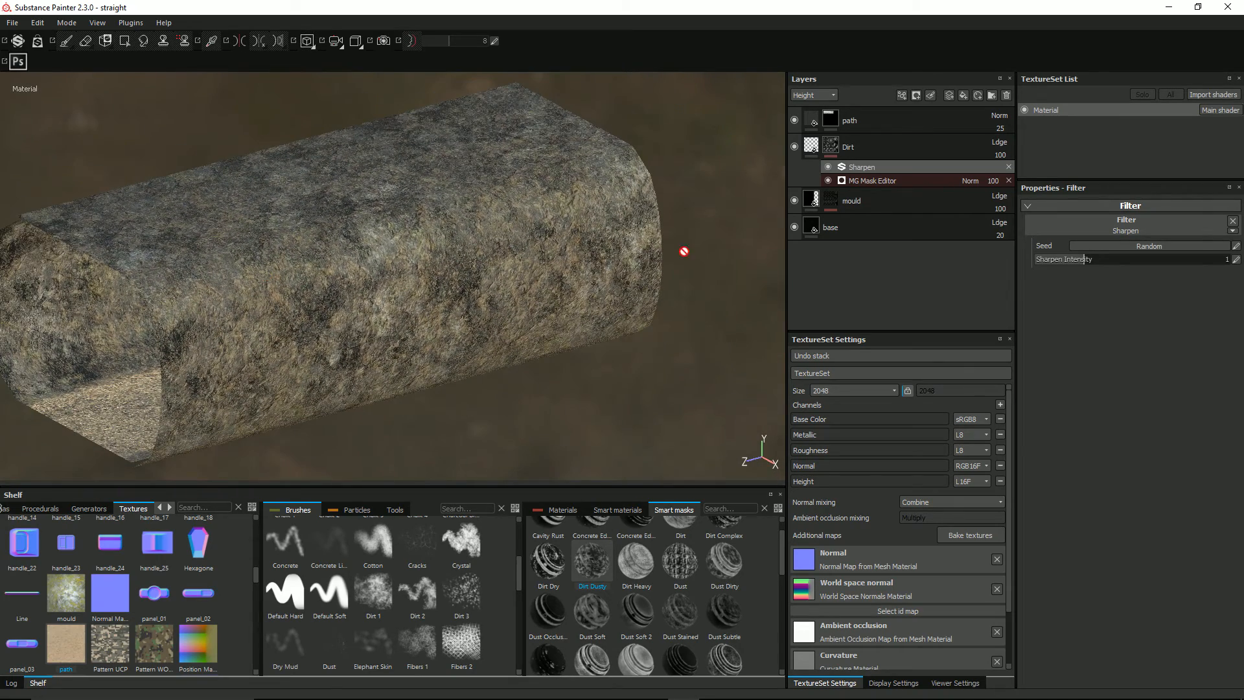
# Lighten the Dirt layer's base color to RGB 0.060 and reduce its UV scale to 0.01.
pyautogui.click(811, 147)
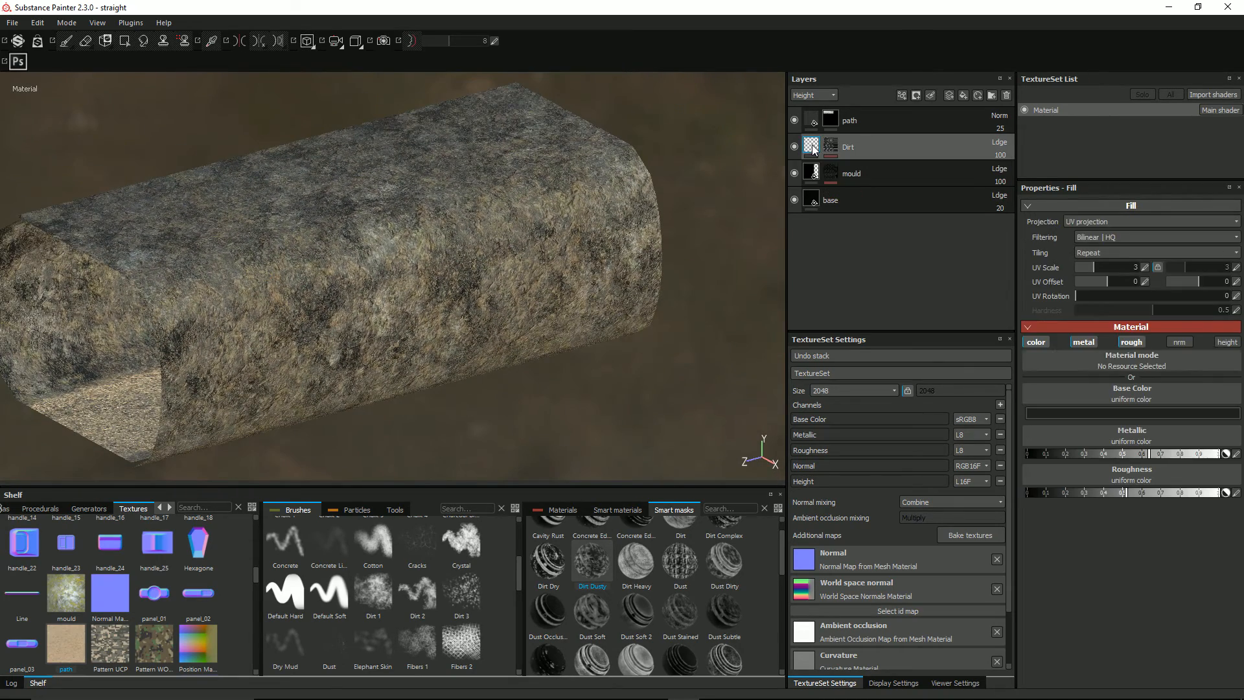
pyautogui.click(1088, 413)
pyautogui.moveTo(990, 442)
pyautogui.mouseDown()
pyautogui.moveTo(987, 426)
pyautogui.moveTo(989, 436)
pyautogui.mouseUp()
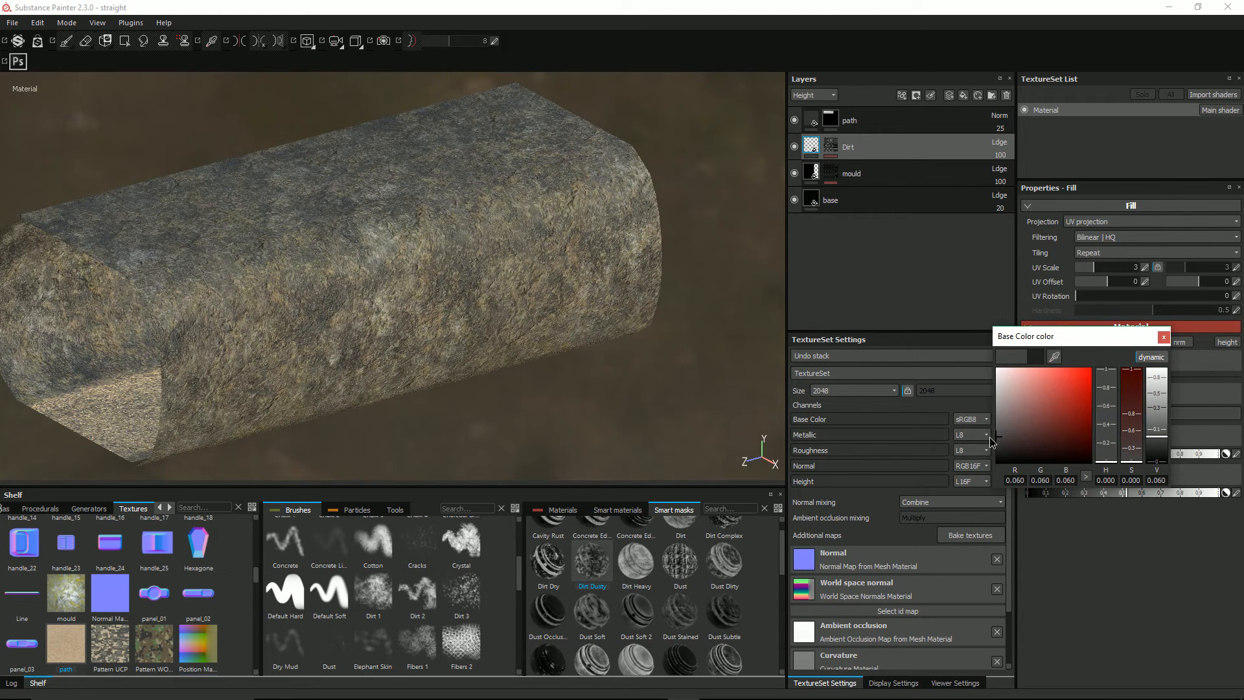
pyautogui.click(1164, 336)
pyautogui.moveTo(1095, 263); pyautogui.dragTo(989, 275)
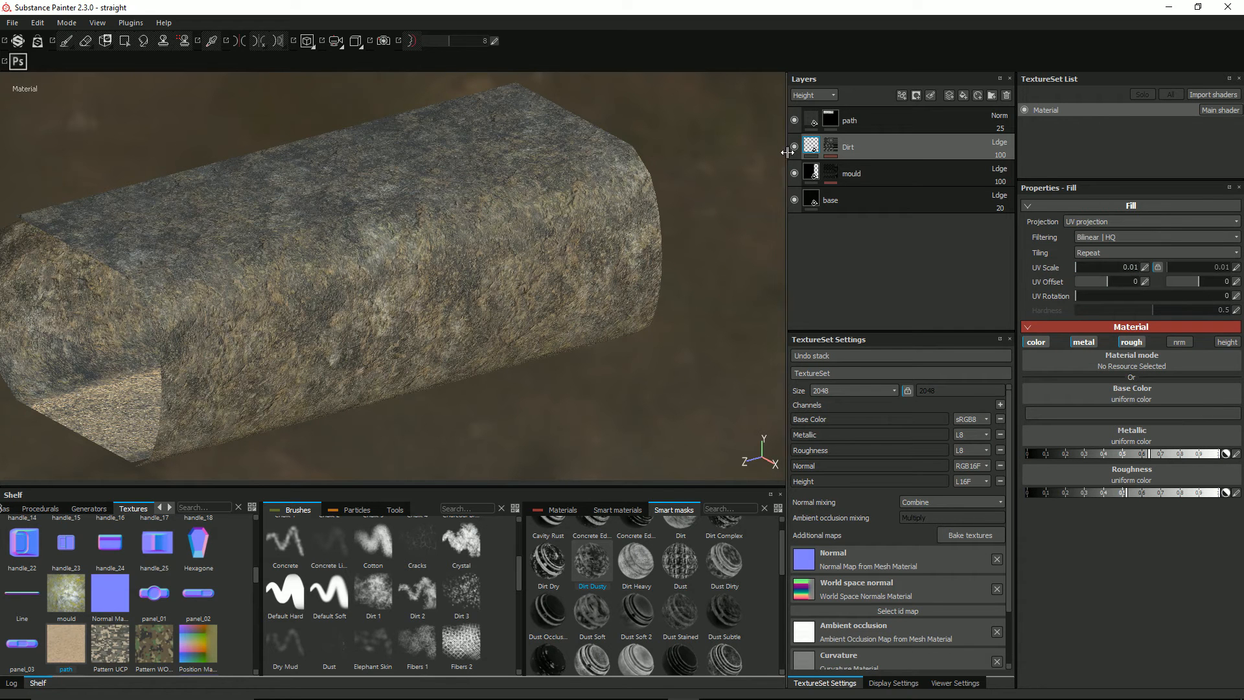
# Examine the MG Mask Editor generator parameters of the Dirt layer's mask and the resulting tunnel surface.
pyautogui.click(834, 151)
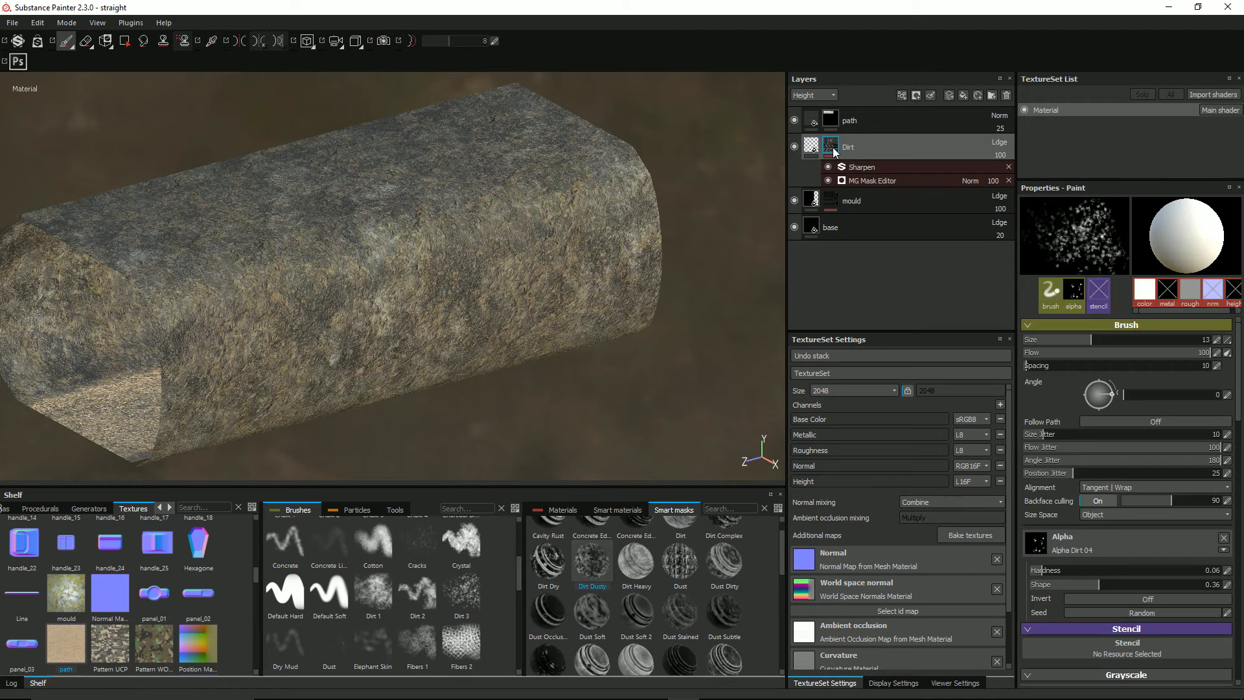
pyautogui.click(855, 181)
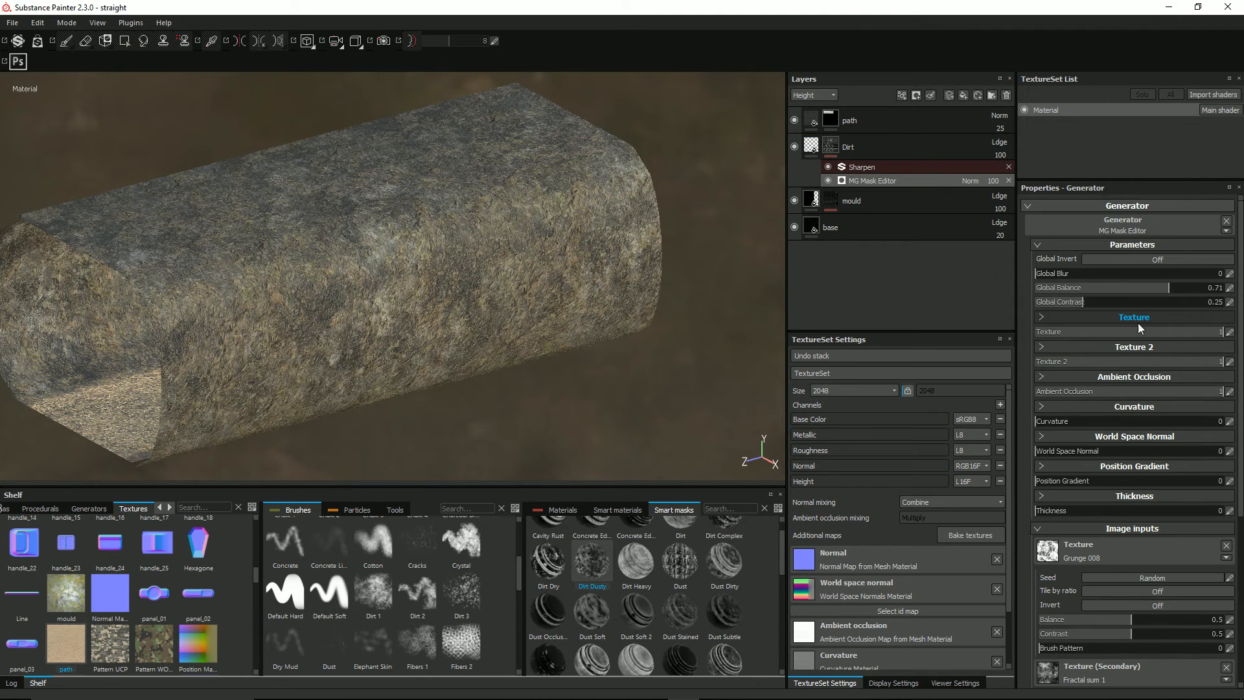
pyautogui.scroll(-1, 1157, 465)
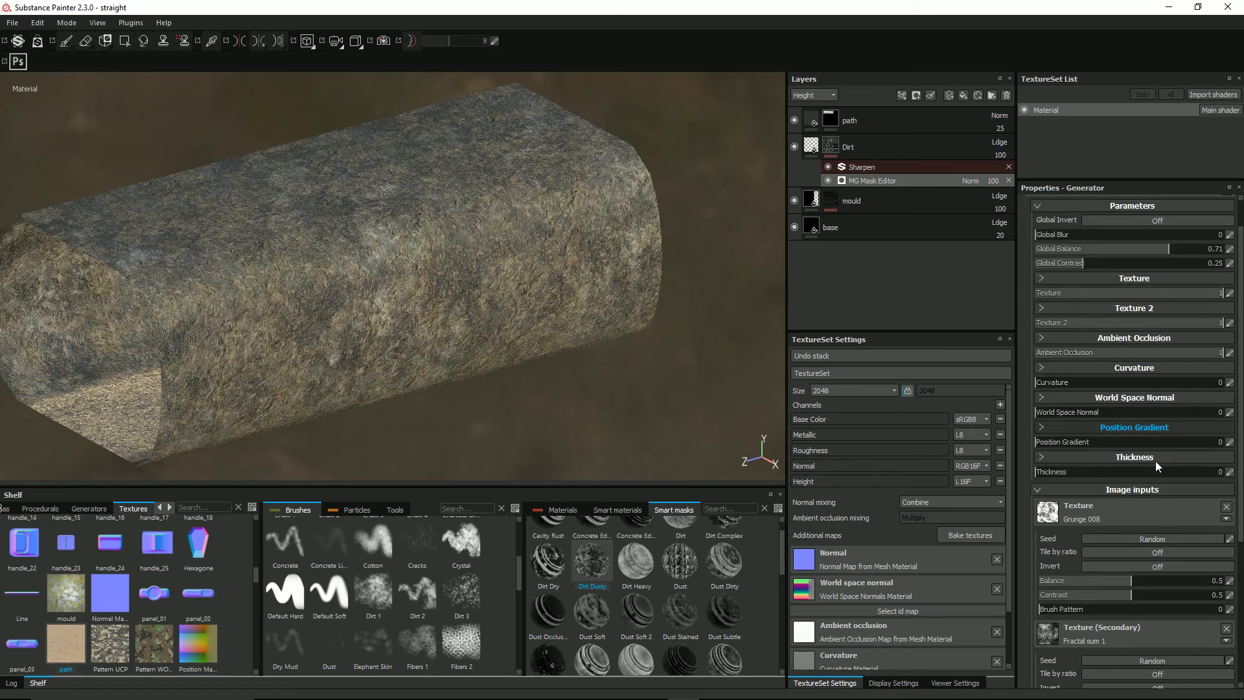
pyautogui.scroll(1, 1158, 465)
pyautogui.keyDown('alt'); pyautogui.moveTo(277, 197); pyautogui.dragTo(164, 117); pyautogui.keyUp('alt')
pyautogui.click(11, 22)
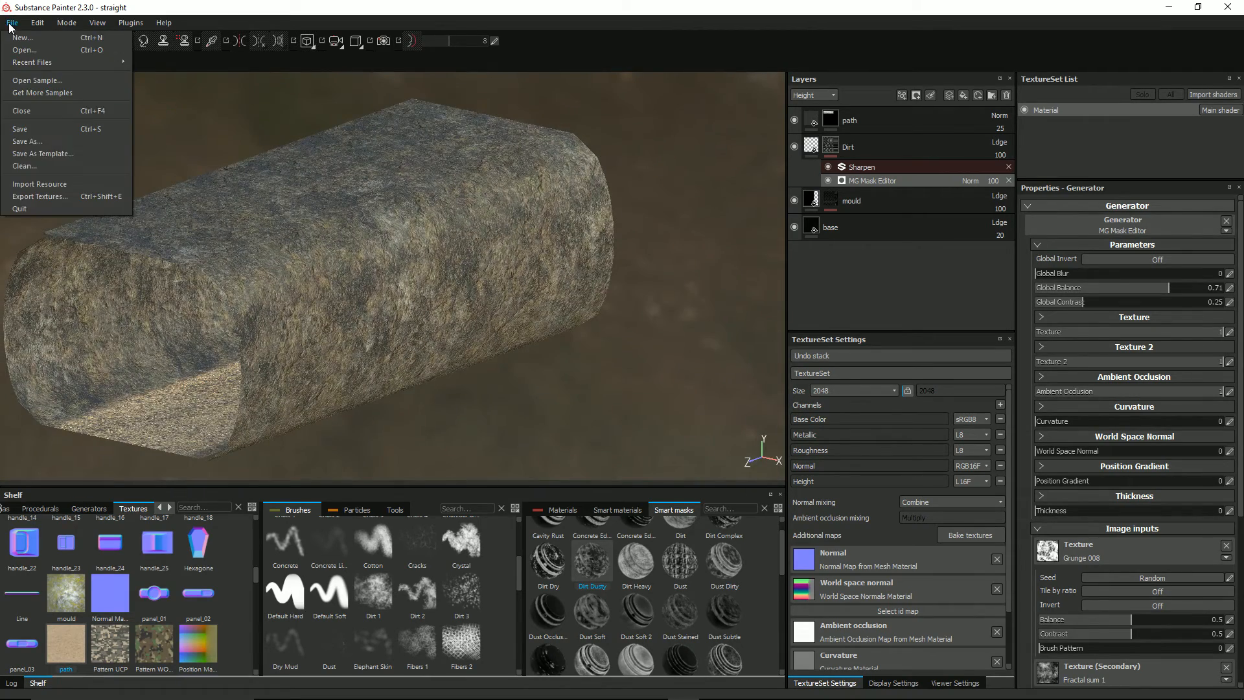
pyautogui.click(45, 196)
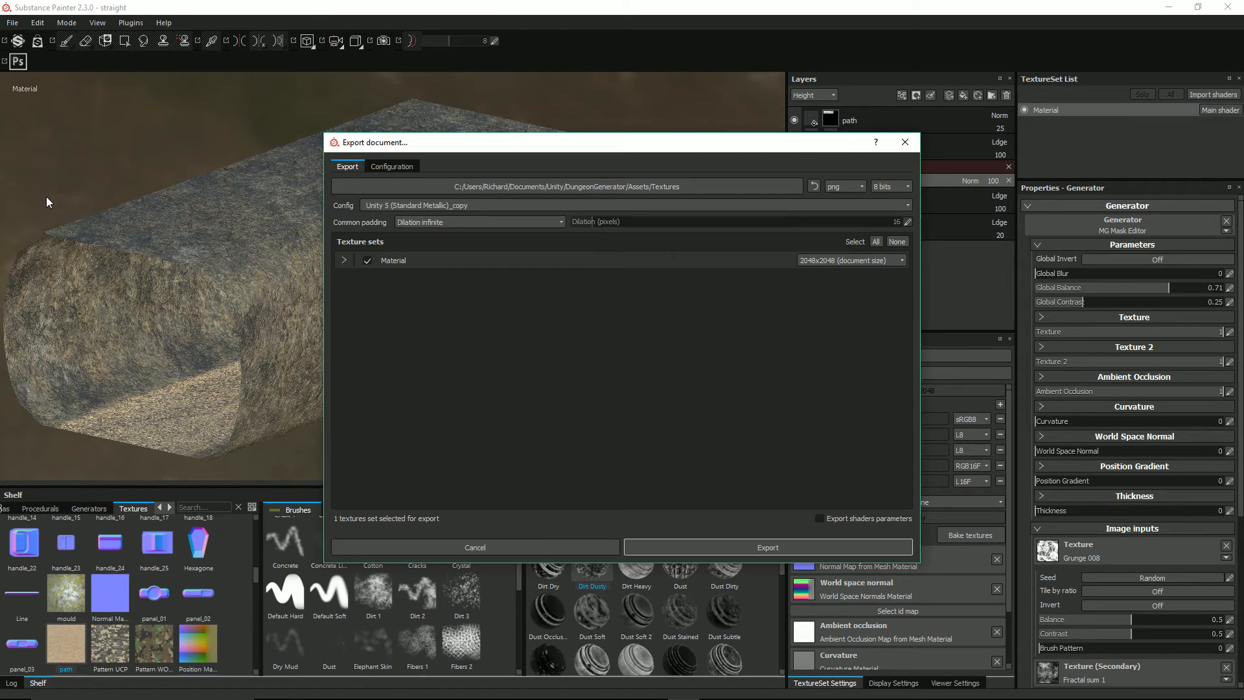
pyautogui.press('Escape')
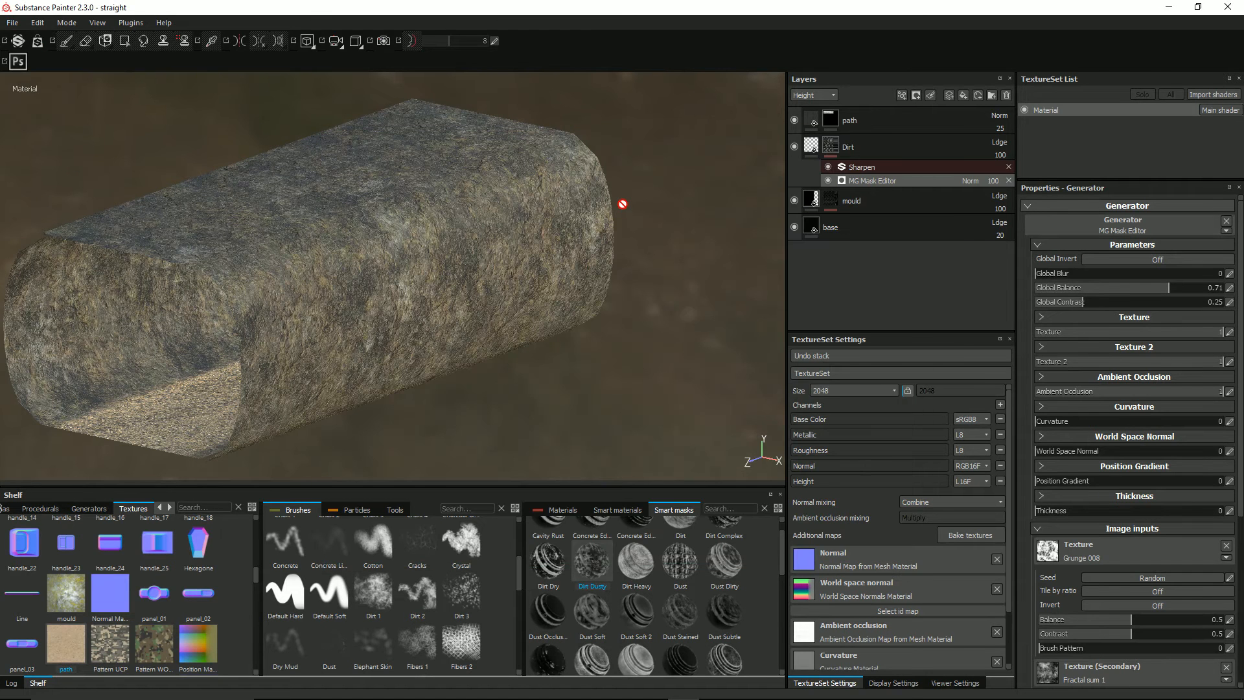
# Switch to Unity, run the Base Scene and walk into a straight tunnel to examine its current textures.
pyautogui.hotkey('alt', 'Tab')
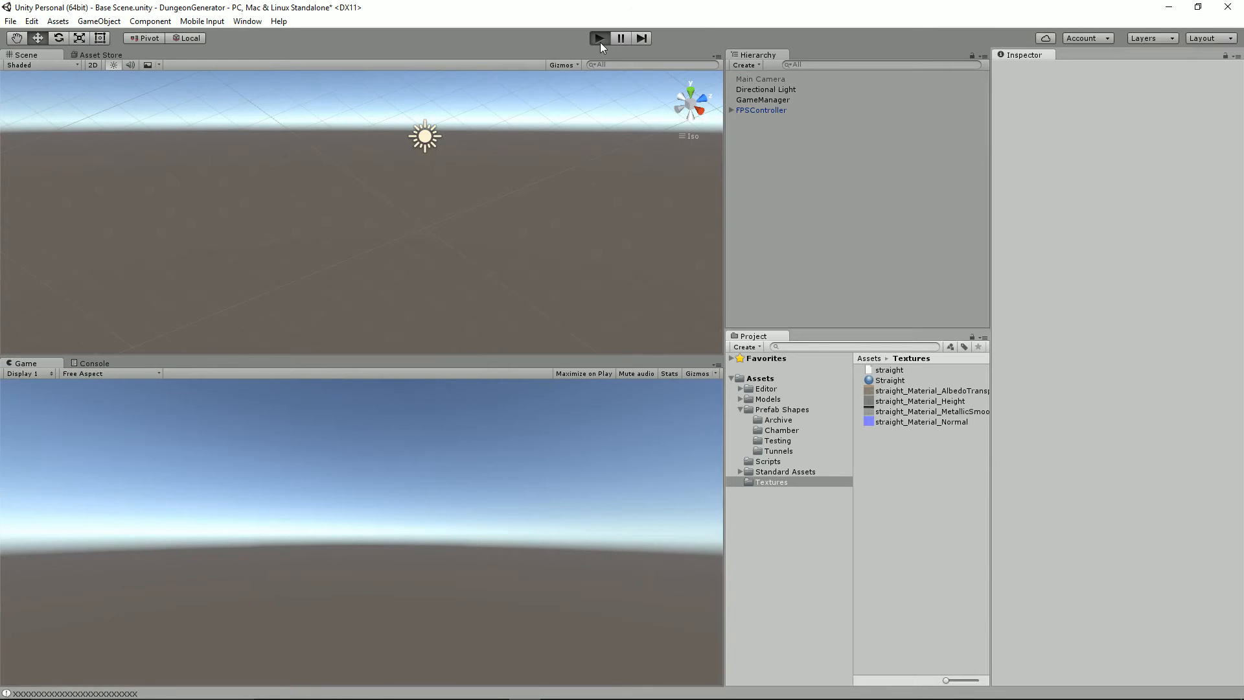
pyautogui.hotkey('ctrl', 'p')
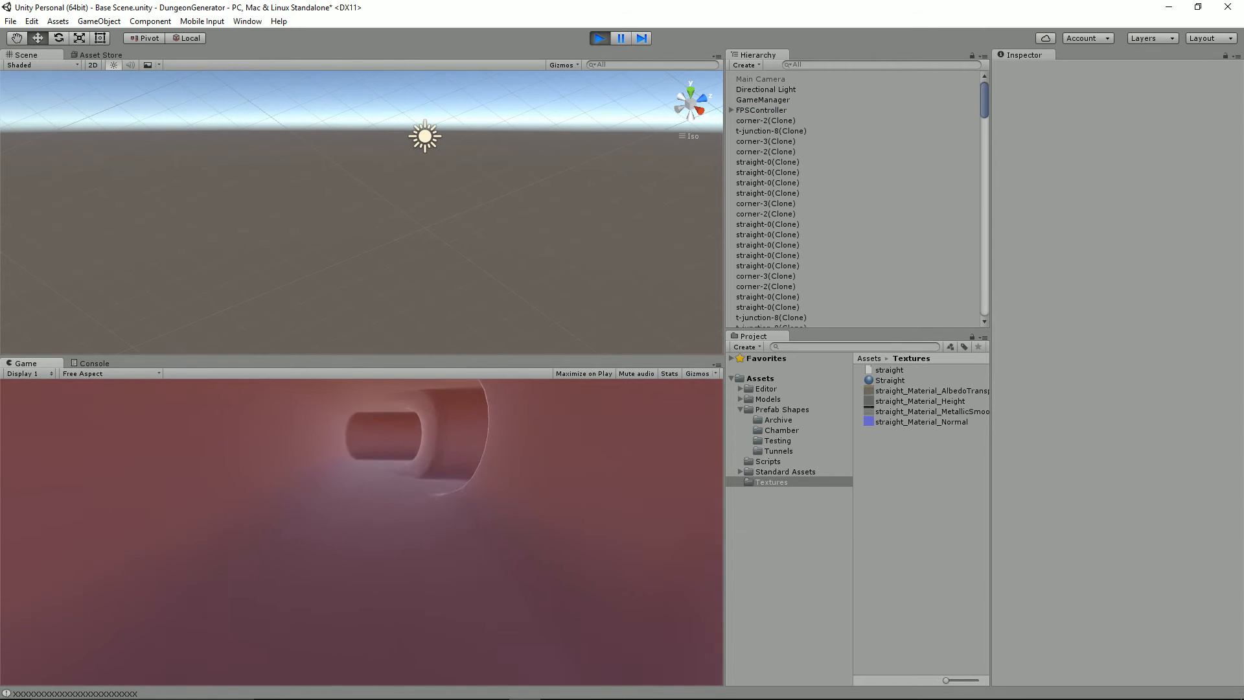
pyautogui.press('w')
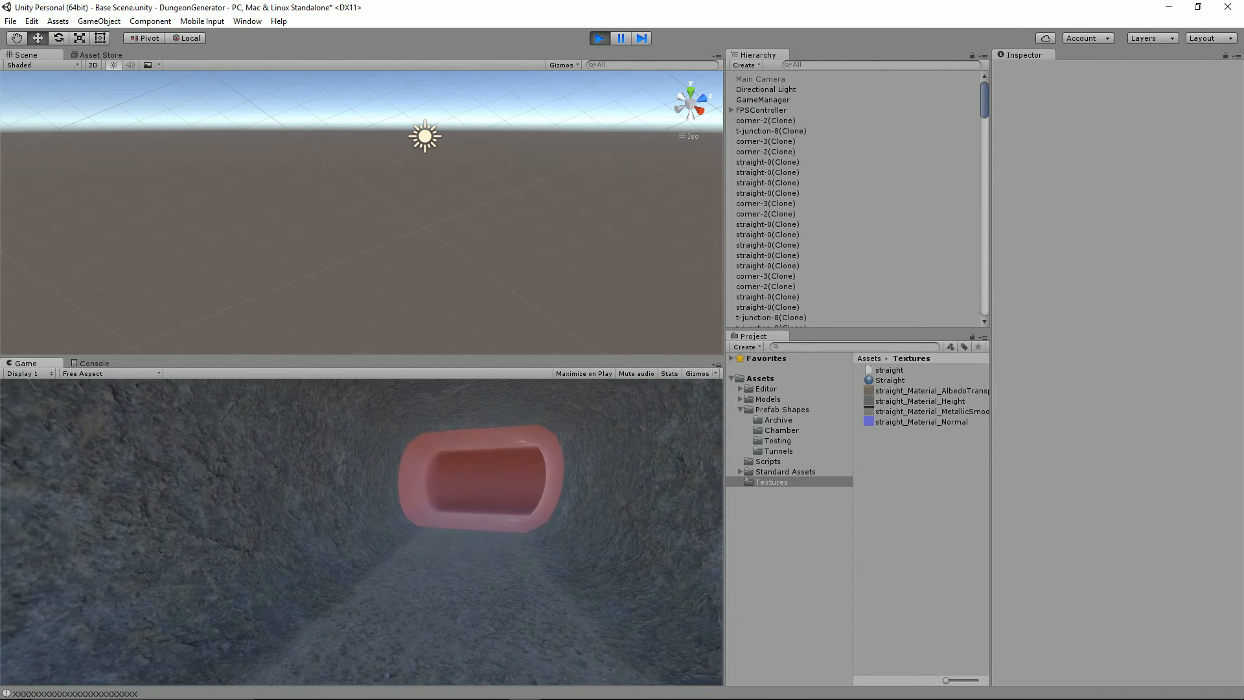
# Return to Substance Painter and export the Material texture set as 8-bit PNGs at 2048x2048 to the Unity Textures folder with the Unity 5 (Standard Metallic)_copy config.
pyautogui.hotkey('alt', 'Tab')
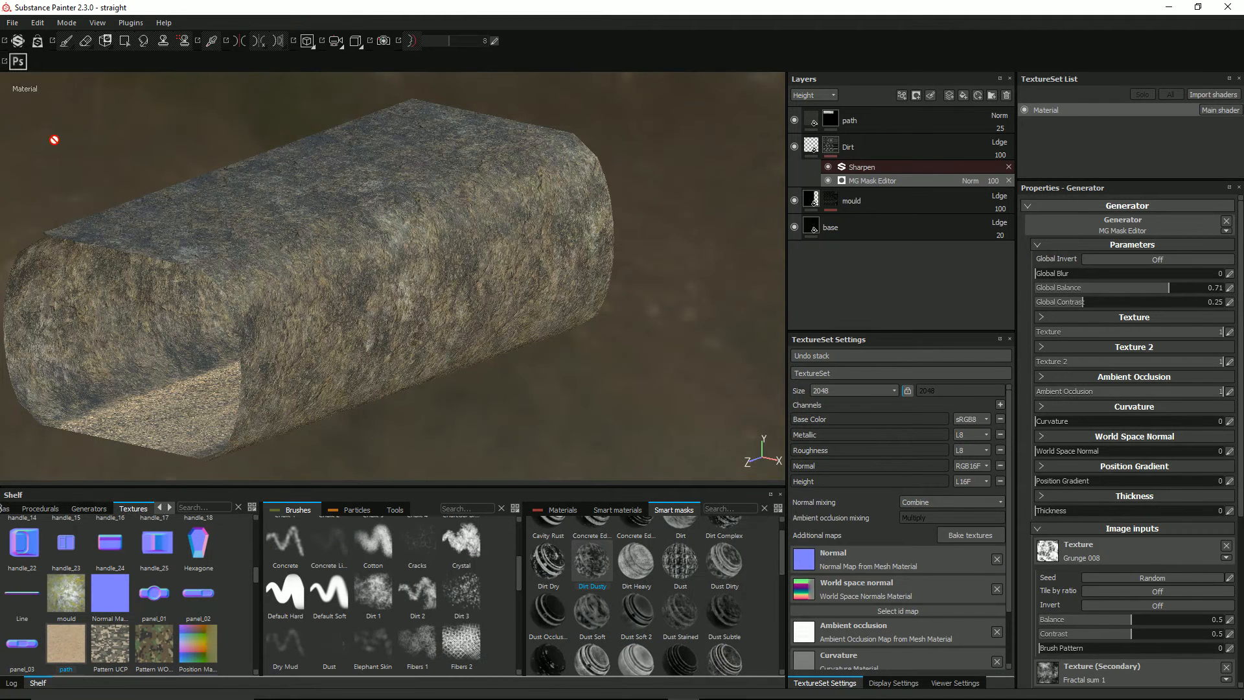
pyautogui.click(13, 22)
pyautogui.click(55, 197)
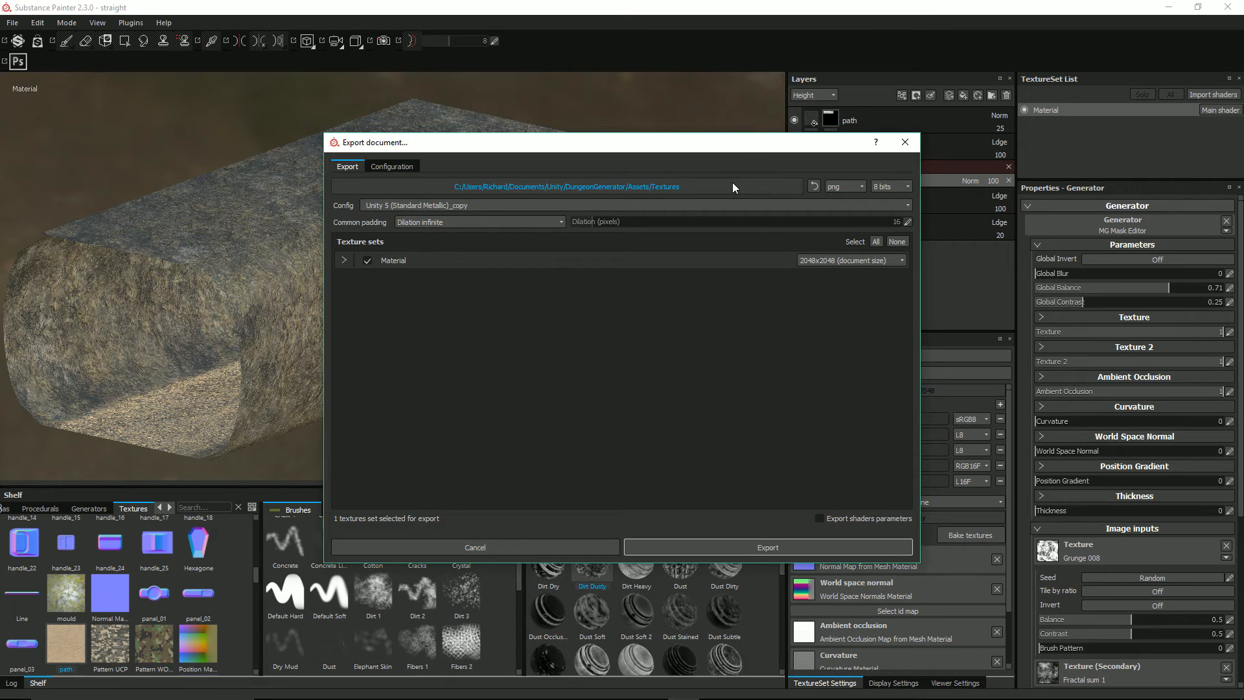
pyautogui.click(743, 548)
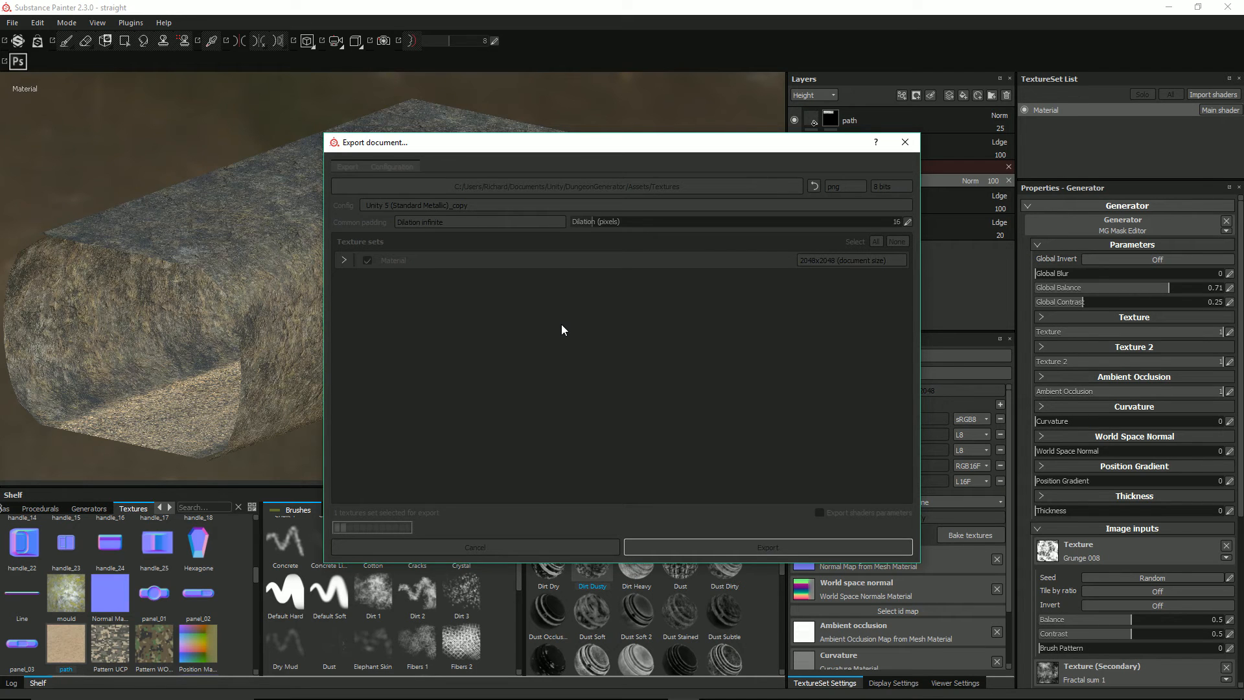
pyautogui.click(648, 364)
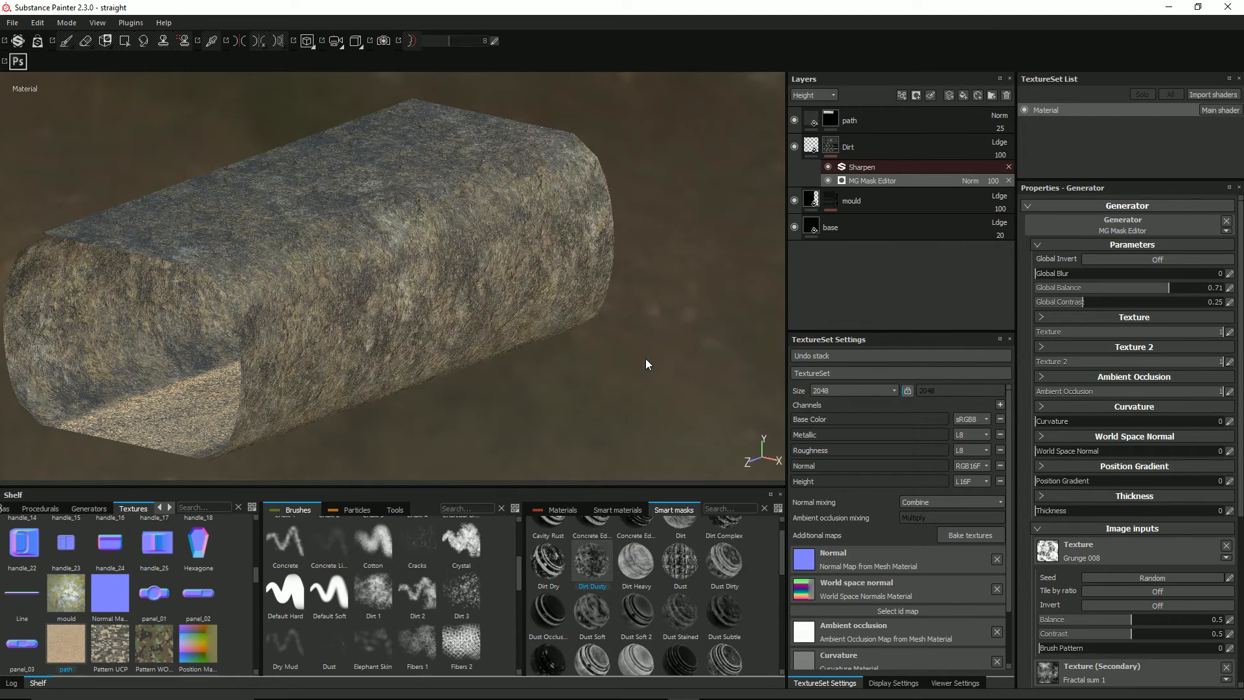
# Switch to Unity and walk along the straight tunnel in the running game to examine the re-exported wall textures.
pyautogui.hotkey('alt', 'Tab')
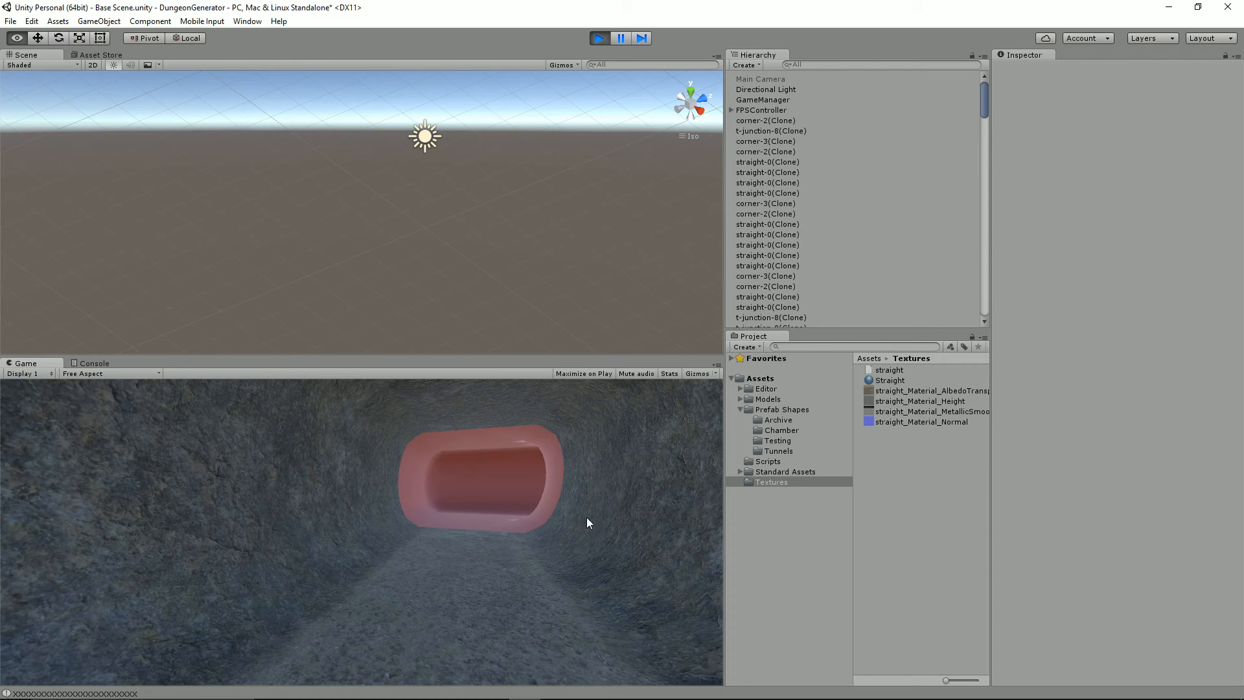
pyautogui.click(554, 478)
pyautogui.press('w')
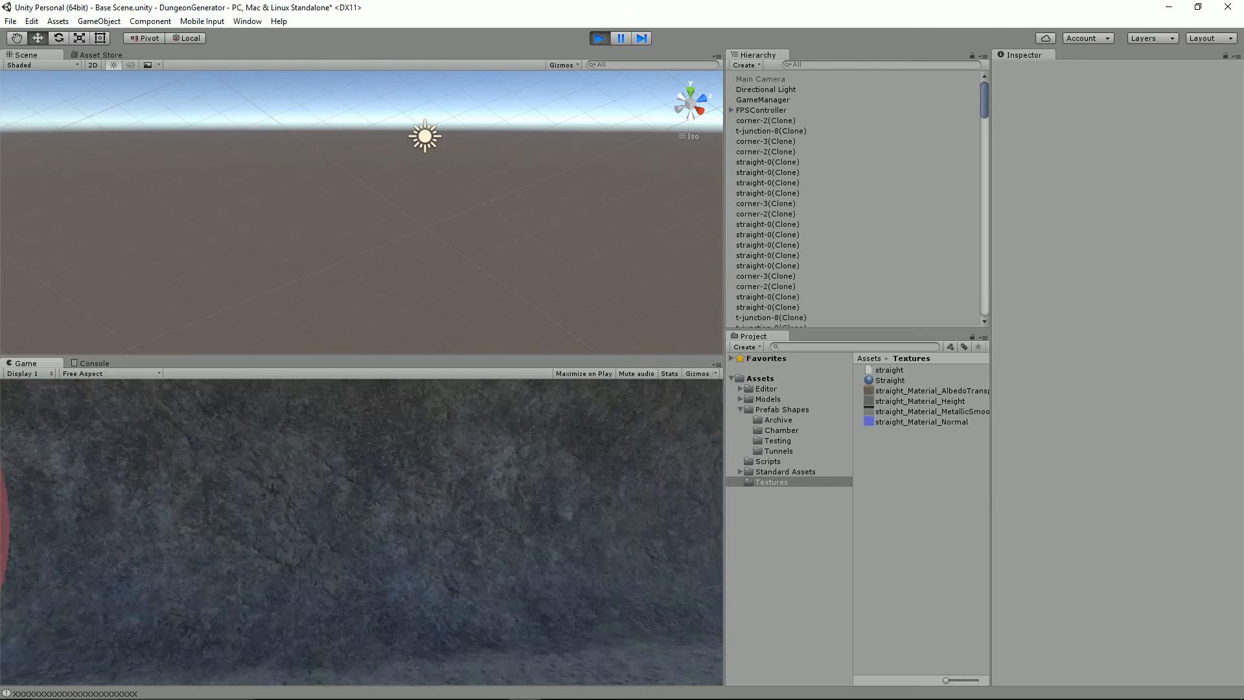
pyautogui.press('w')
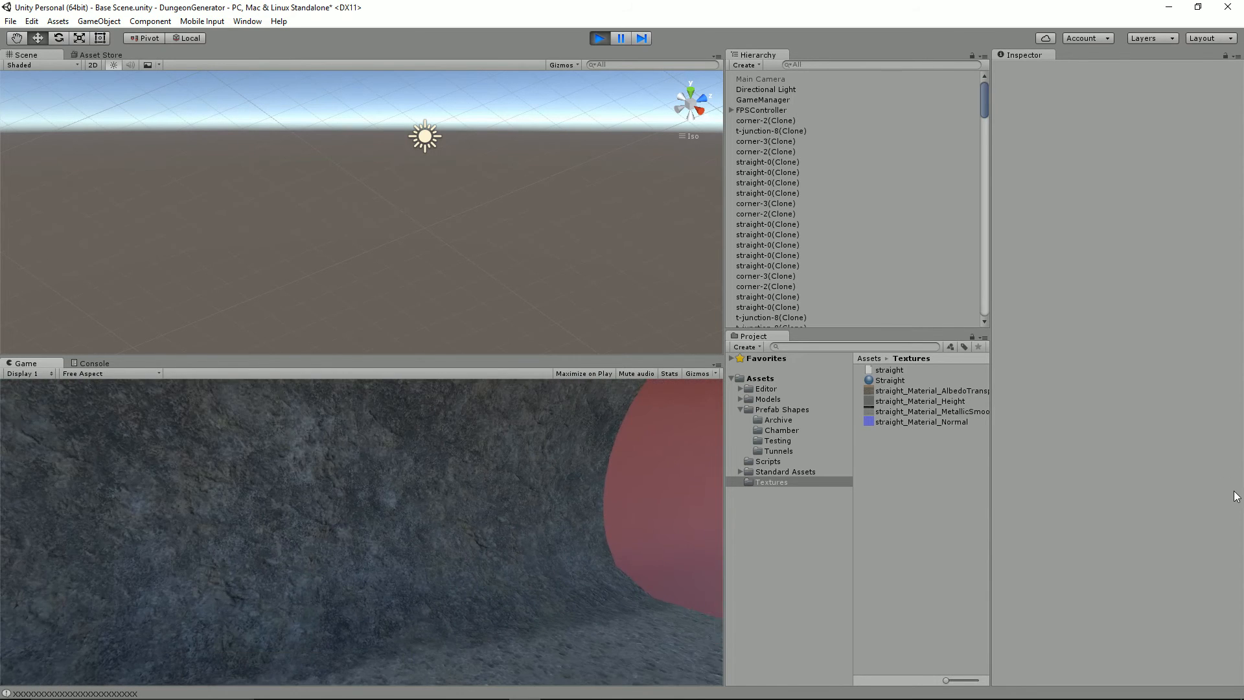
# Return to Substance Painter and save the straight tunnel project.
pyautogui.hotkey('alt', 'Tab')
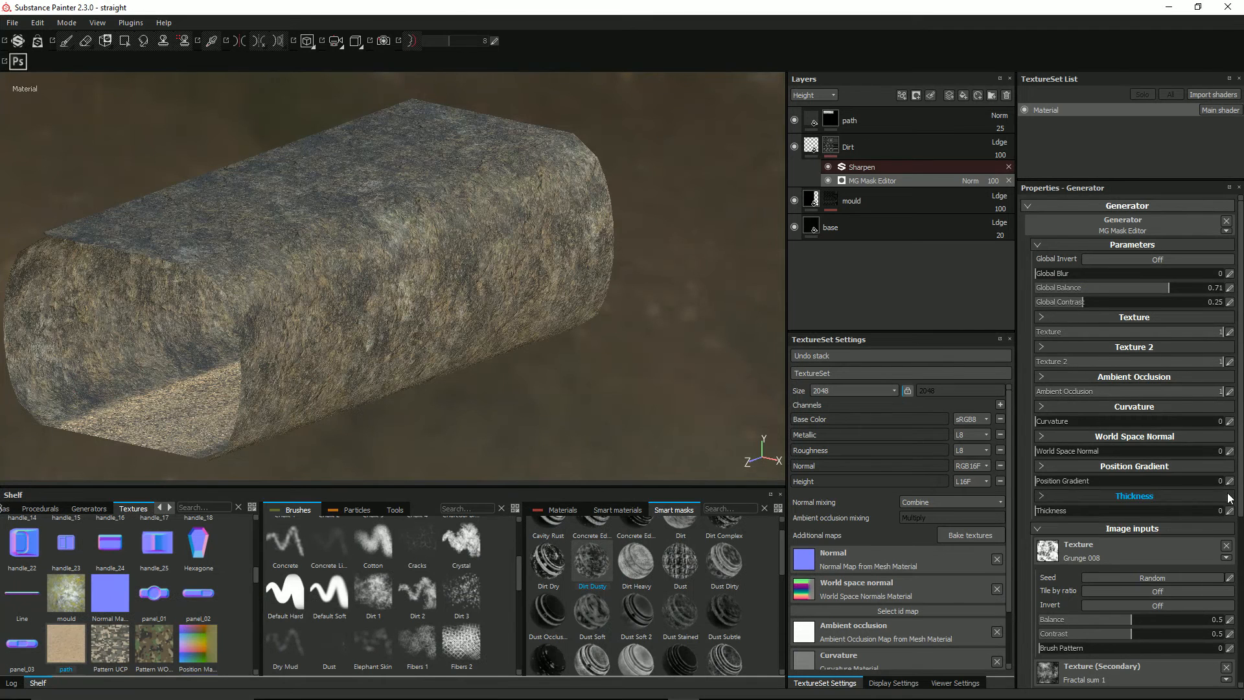
pyautogui.click(9, 27)
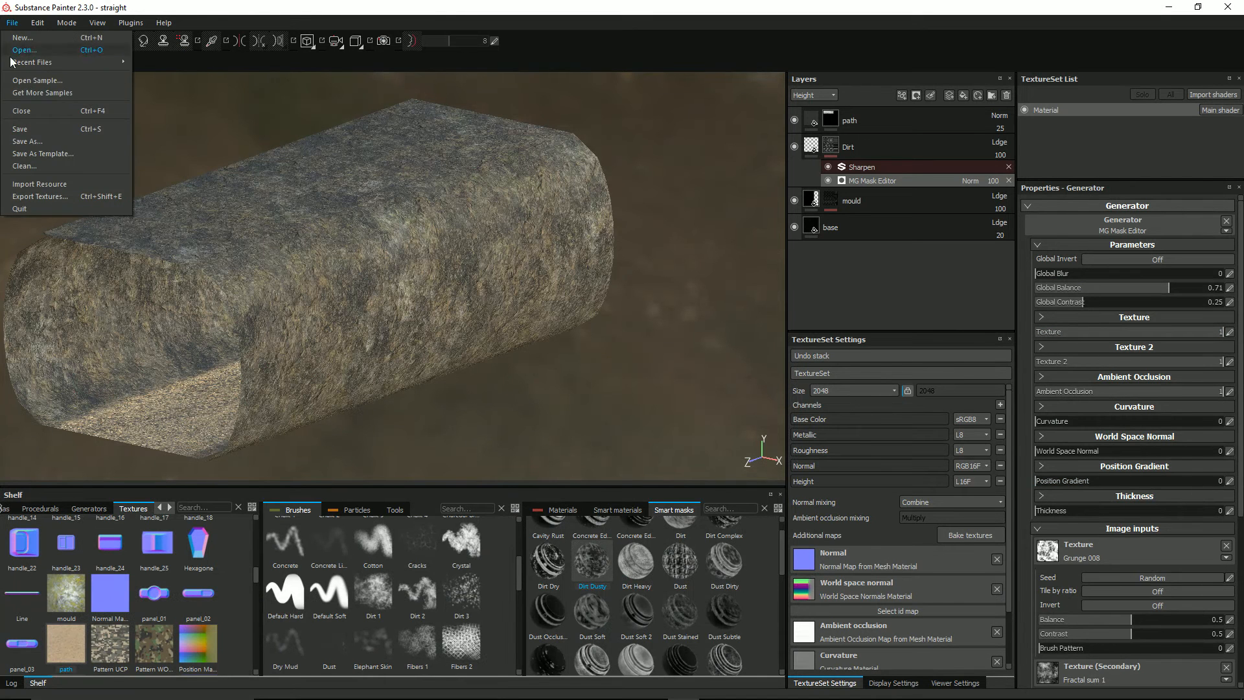
pyautogui.click(29, 133)
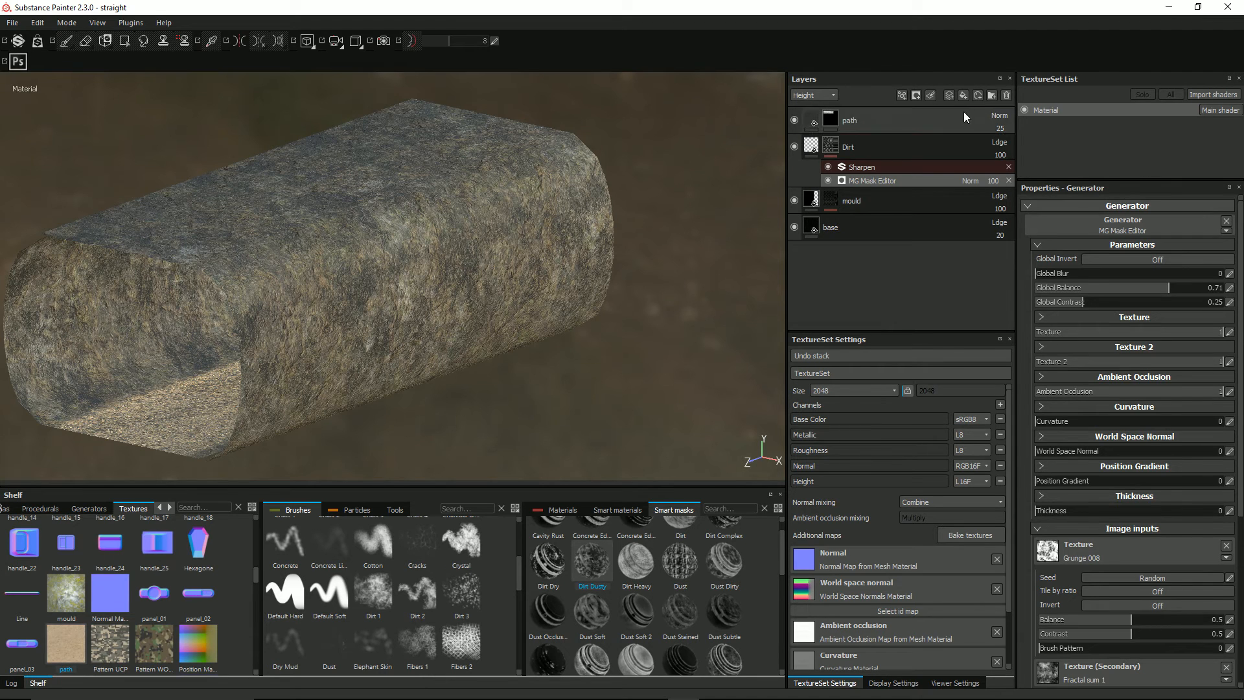
# Add a layer folder directly above the Dirt layer and name it Cave.
pyautogui.click(927, 139)
pyautogui.click(992, 96)
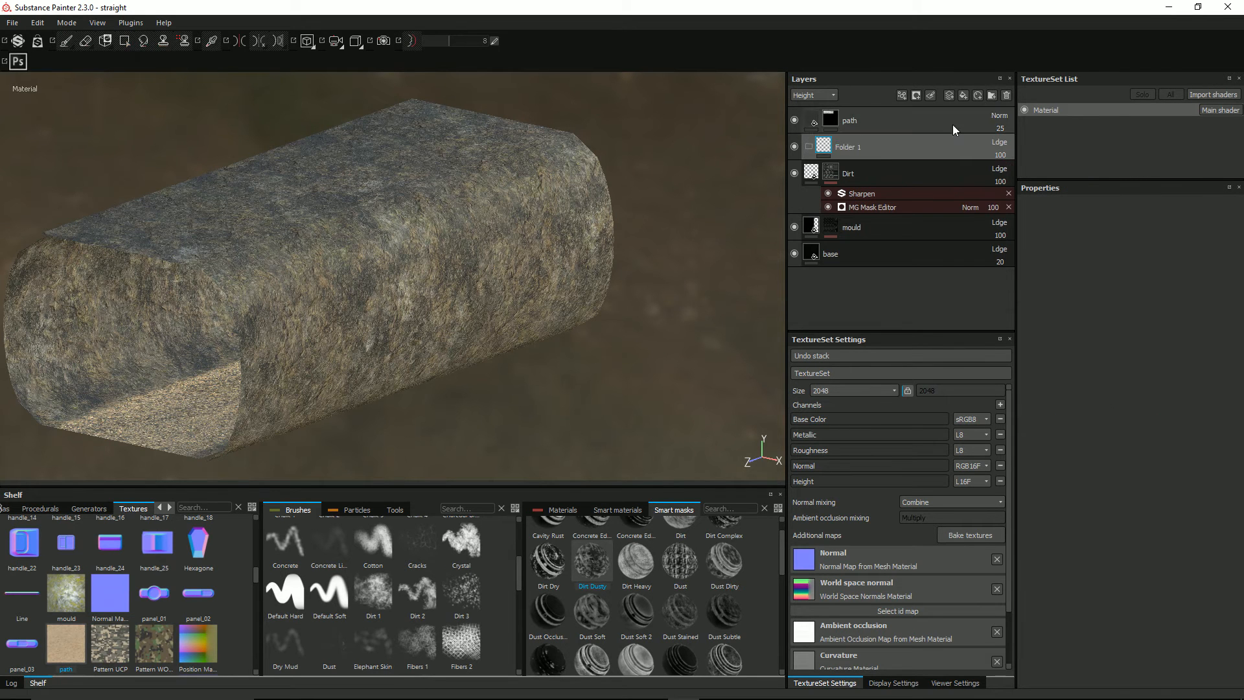
pyautogui.doubleClick(863, 147)
pyautogui.write('Cave')
pyautogui.press('Return')
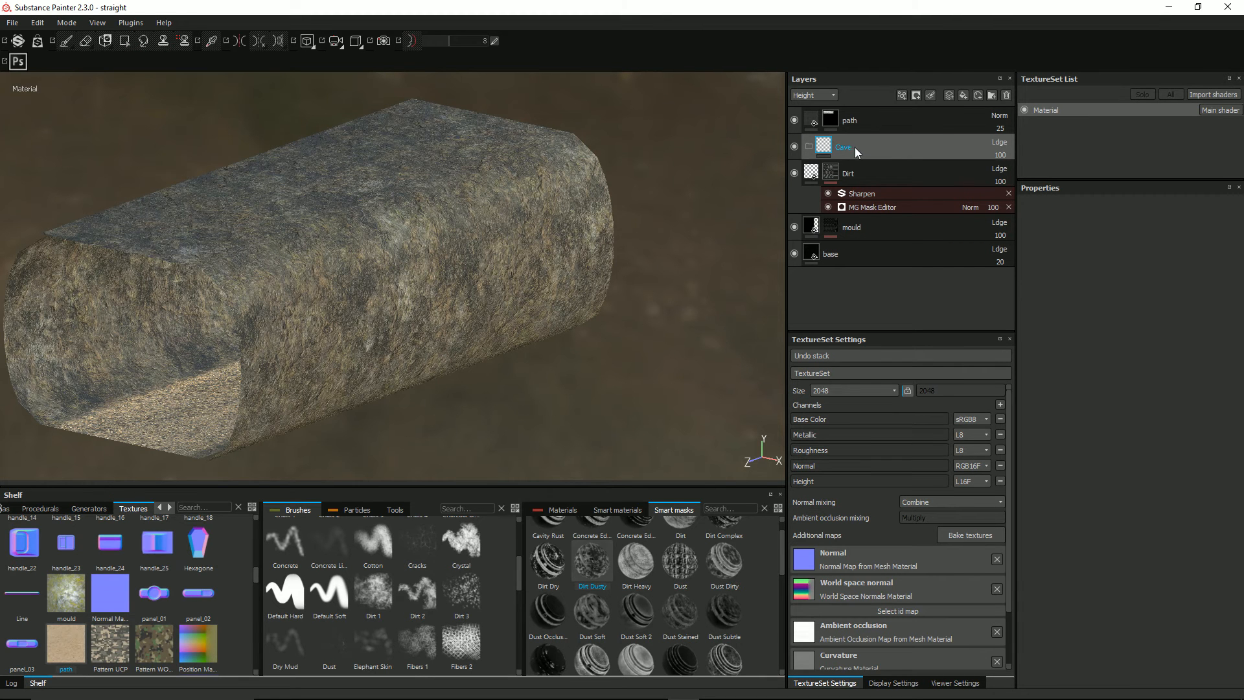
# Try to move the Dirt, mould and base layers together into the Cave folder, inspect the tunnel, and undo the move.
pyautogui.click(856, 172)
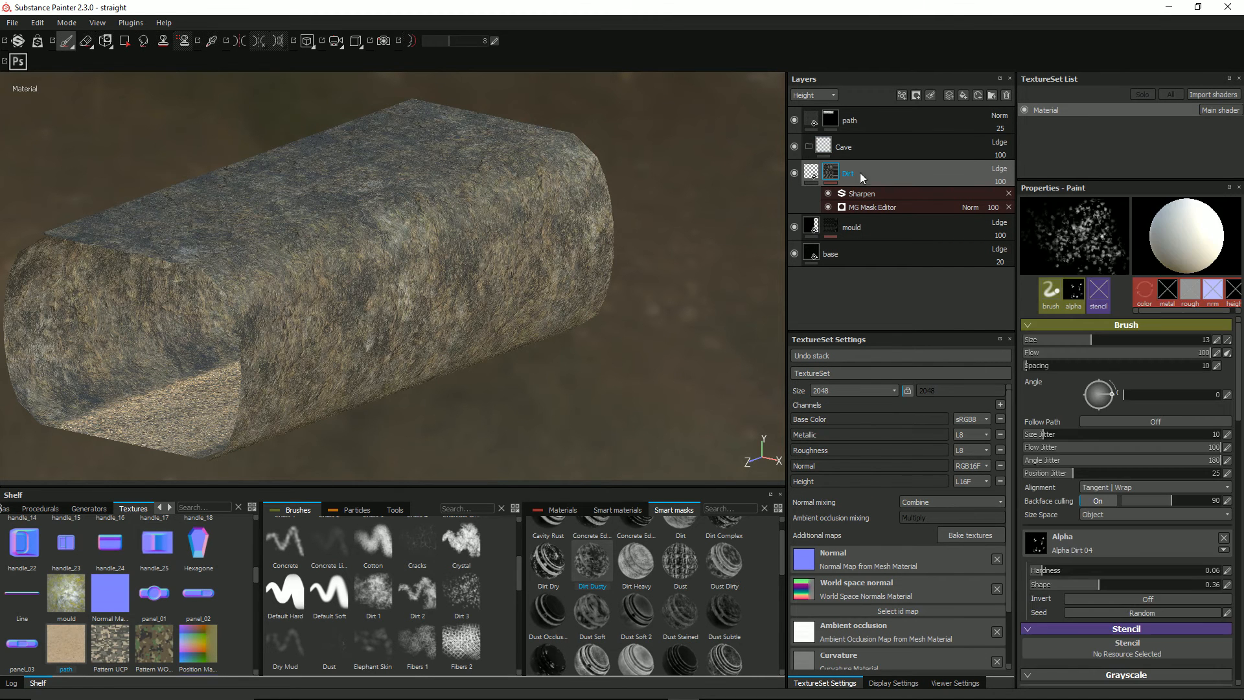
pyautogui.click(869, 258)
pyautogui.doubleClick(849, 172)
pyautogui.moveTo(849, 170); pyautogui.dragTo(865, 149)
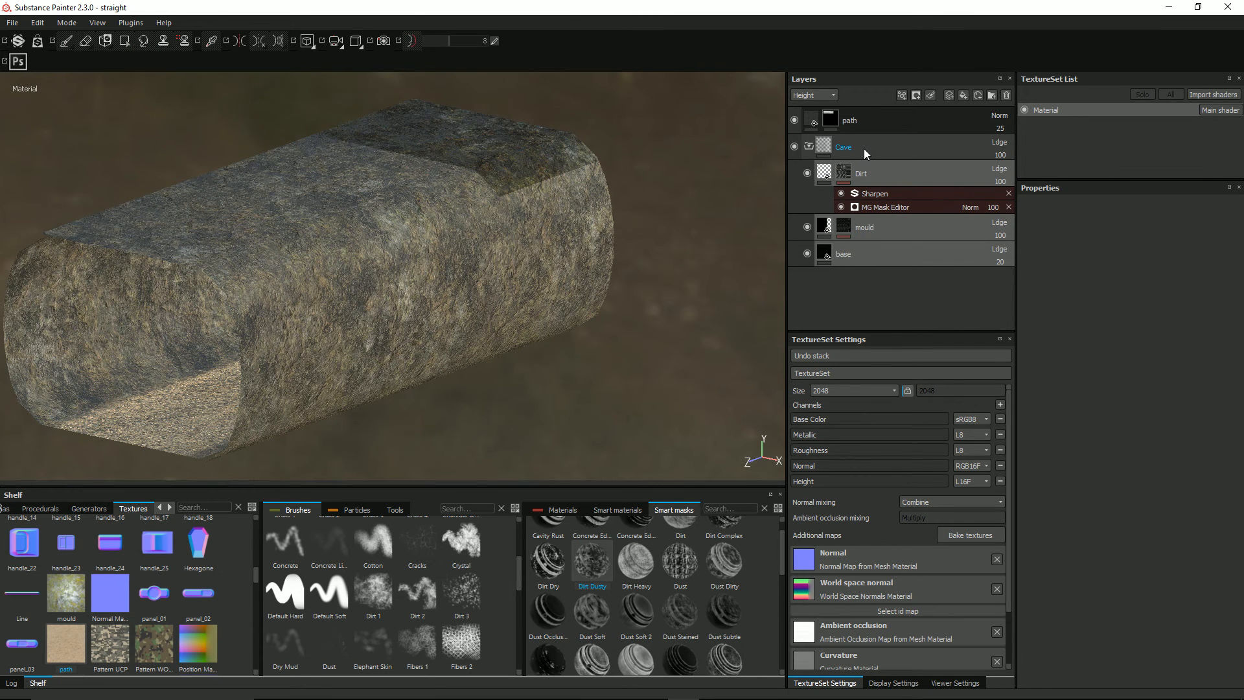
pyautogui.keyDown('alt'); pyautogui.moveTo(592, 174); pyautogui.dragTo(555, 164); pyautogui.keyUp('alt')
pyautogui.keyDown('alt'); pyautogui.moveTo(555, 164); pyautogui.dragTo(480, 200, button='middle'); pyautogui.keyUp('alt')
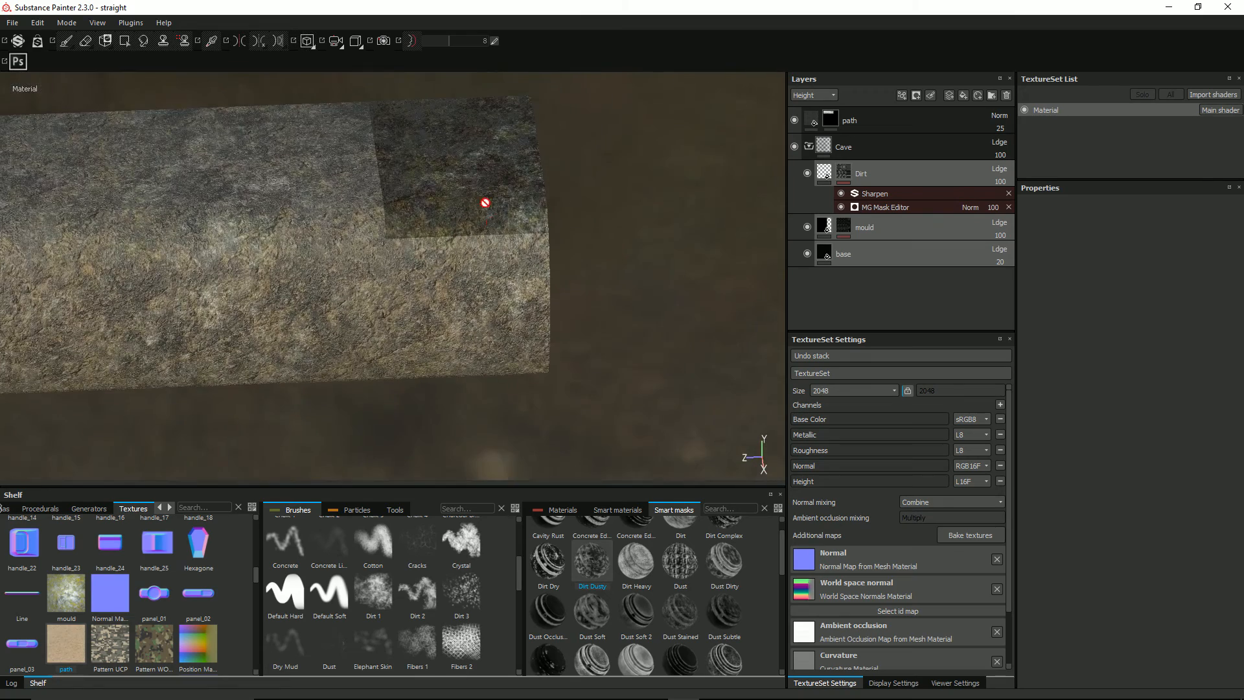
pyautogui.moveTo(455, 200)
pyautogui.keyDown('alt'); pyautogui.mouseDown()
pyautogui.moveTo(381, 214)
pyautogui.moveTo(362, 194)
pyautogui.moveTo(466, 219)
pyautogui.mouseUp(); pyautogui.keyUp('alt')
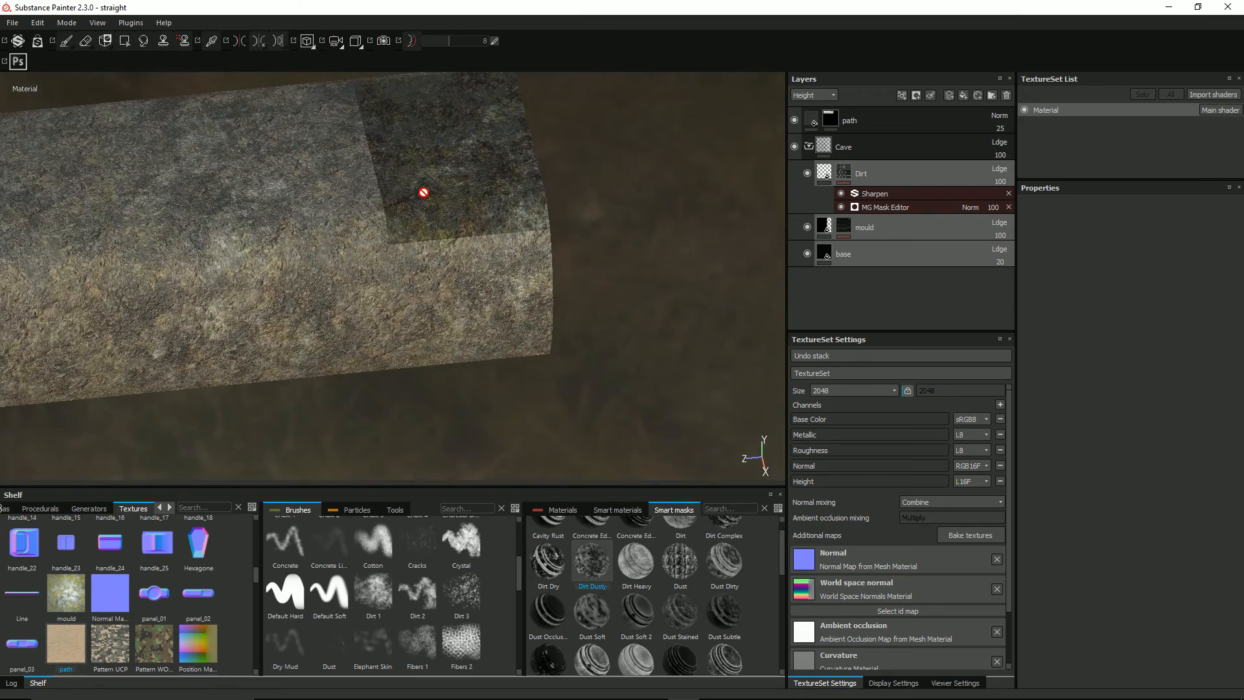
pyautogui.hotkey('ctrl', 'z')
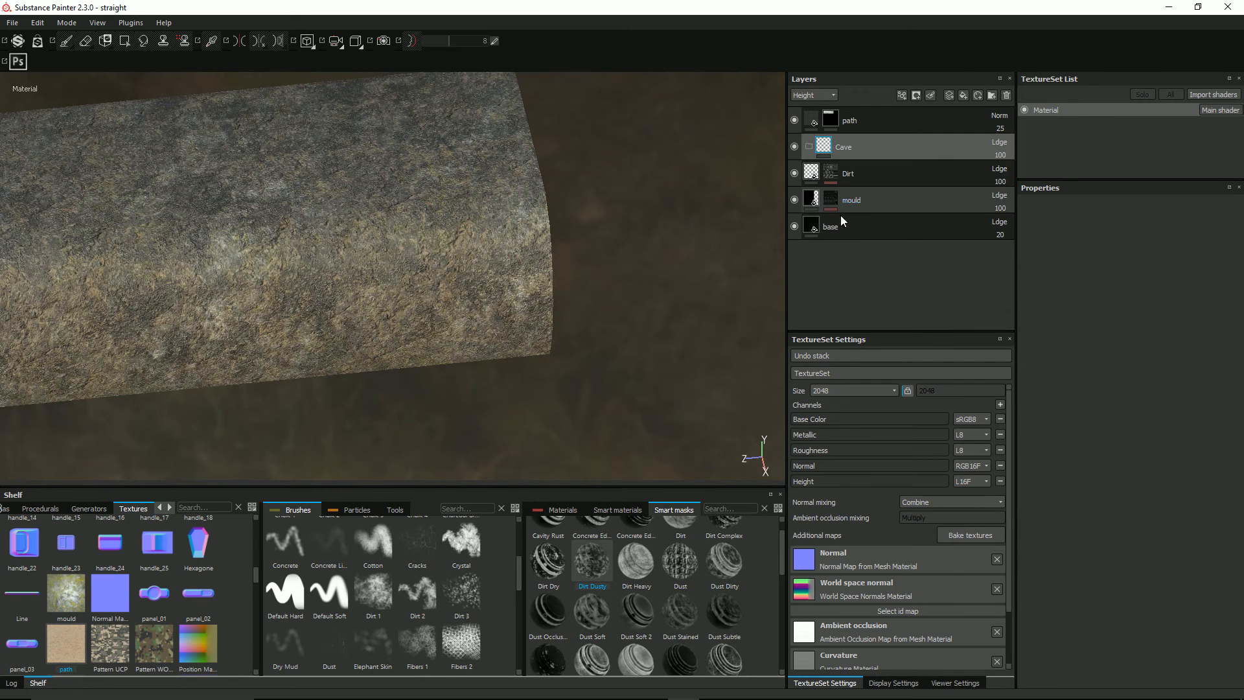
# Move the base, Dirt and mould layers one at a time into the Cave folder, with mould highest and base lowest.
pyautogui.moveTo(855, 226); pyautogui.dragTo(887, 146)
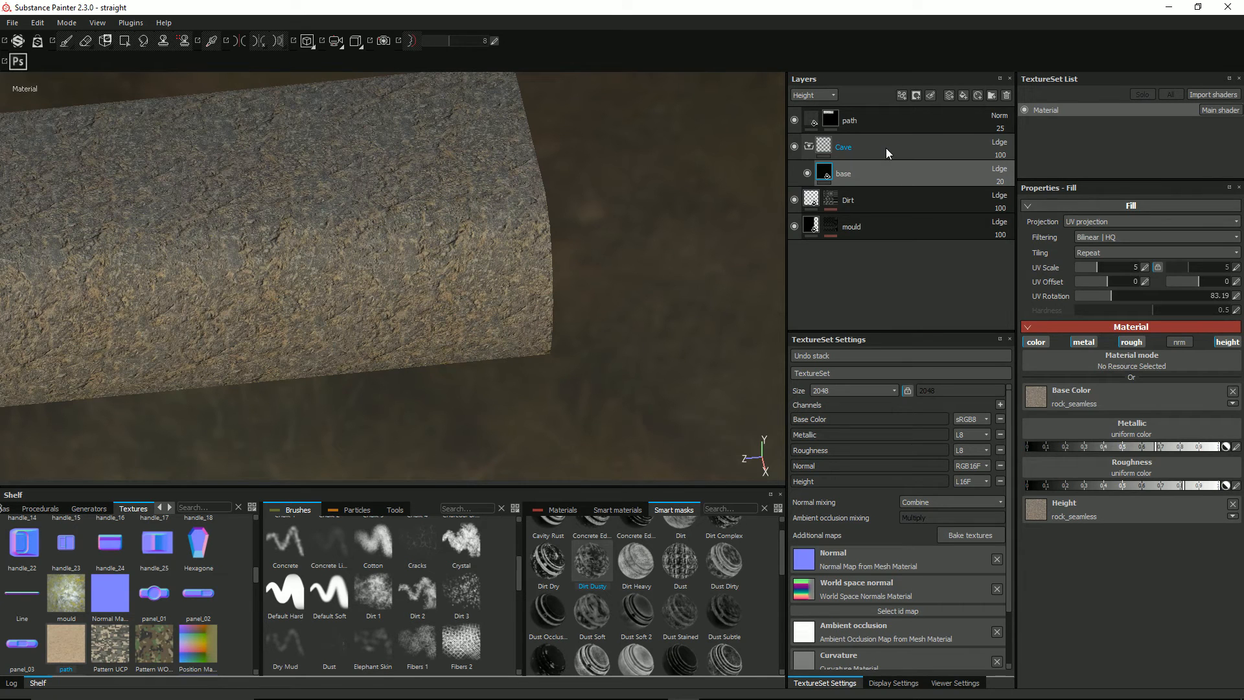
pyautogui.moveTo(856, 202); pyautogui.dragTo(870, 170)
pyautogui.moveTo(852, 227); pyautogui.dragTo(876, 169)
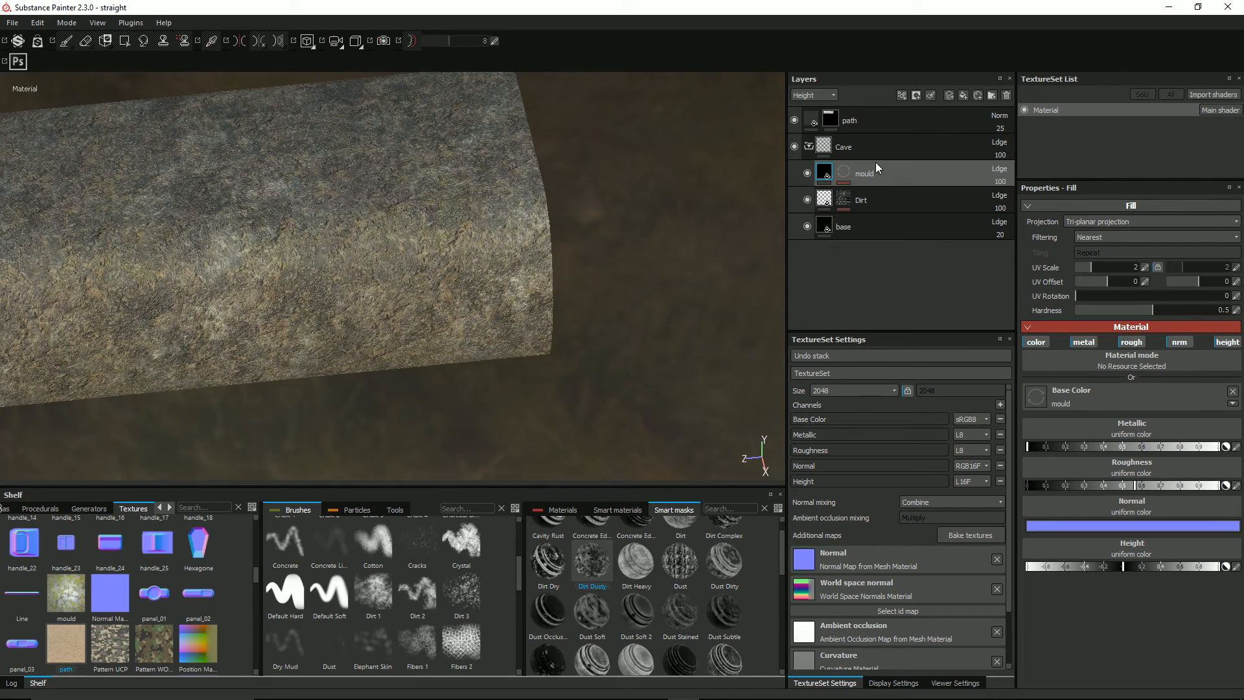
# Check the tunnel surface from several angles and create a smart material from the Cave folder.
pyautogui.scroll(-5, 400, 185)
pyautogui.keyDown('alt'); pyautogui.moveTo(401, 186); pyautogui.dragTo(550, 188); pyautogui.keyUp('alt')
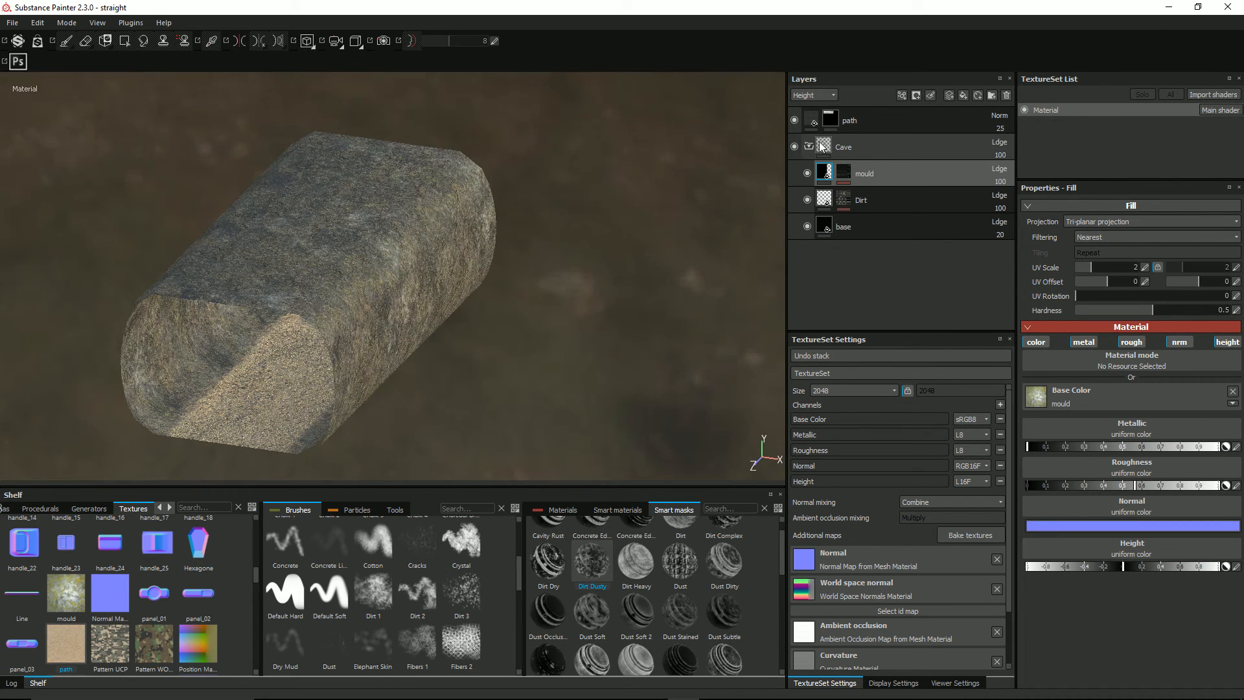
pyautogui.click(820, 145)
pyautogui.click(820, 145)
pyautogui.keyDown('alt'); pyautogui.moveTo(449, 228); pyautogui.dragTo(292, 256); pyautogui.keyUp('alt')
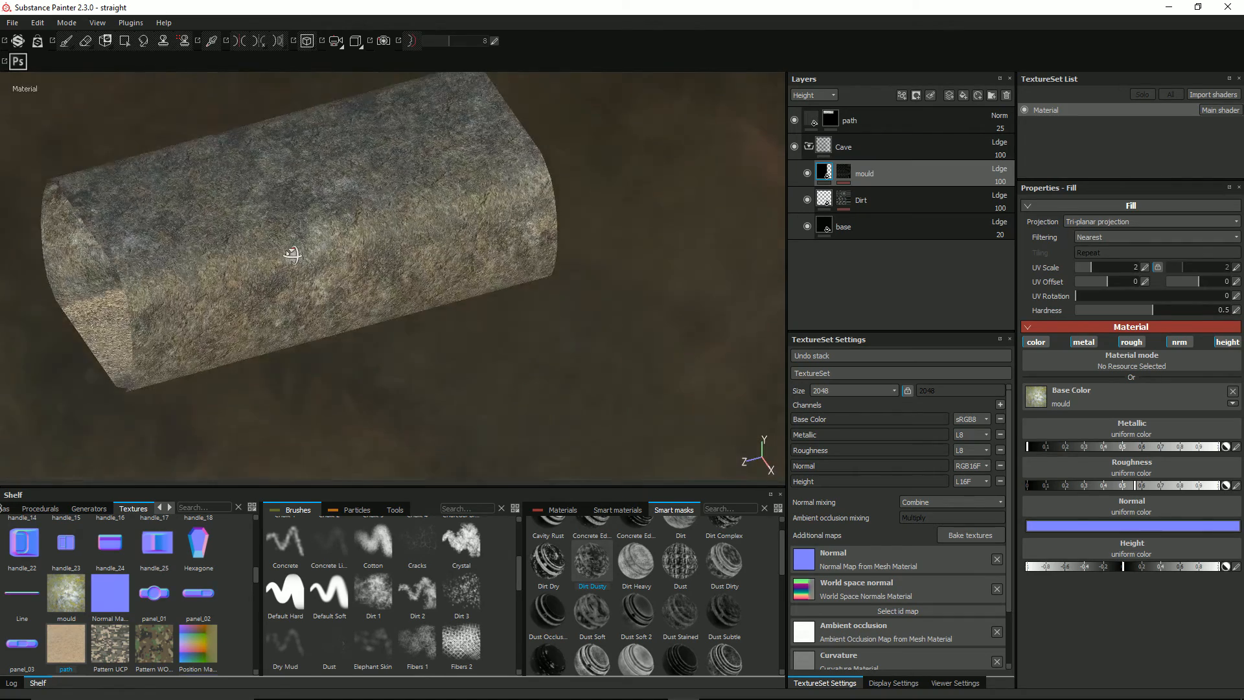
pyautogui.scroll(3, 330, 242)
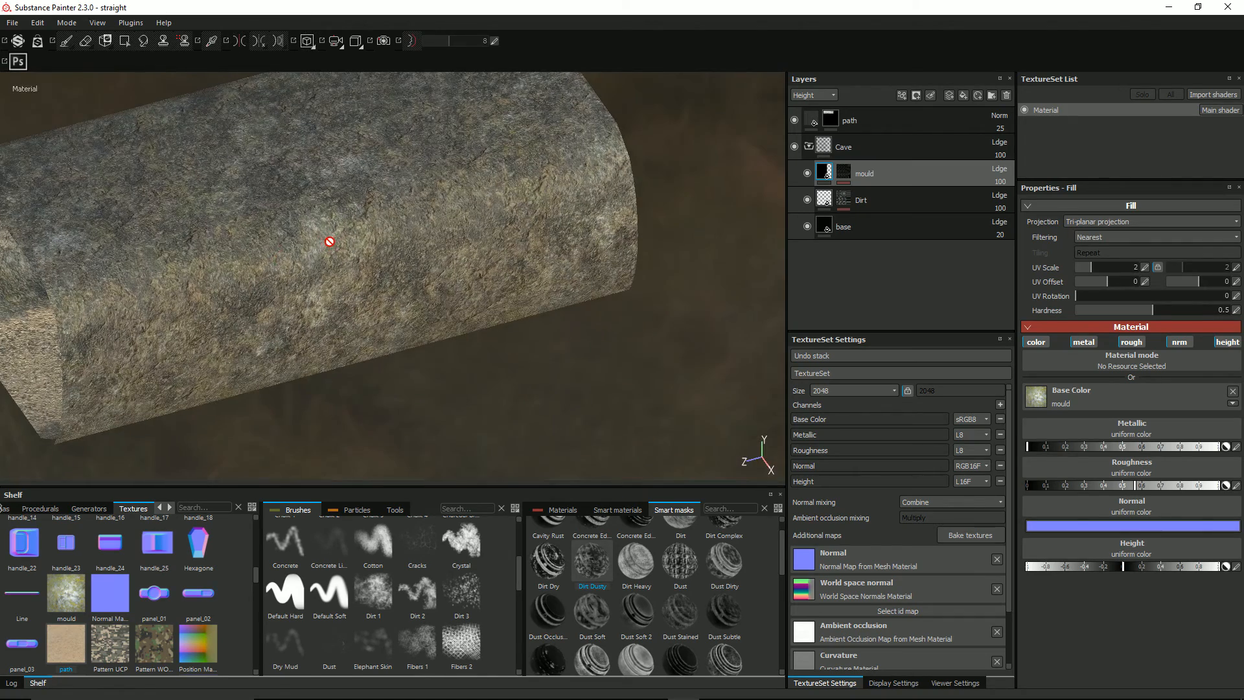
pyautogui.rightClick(843, 148)
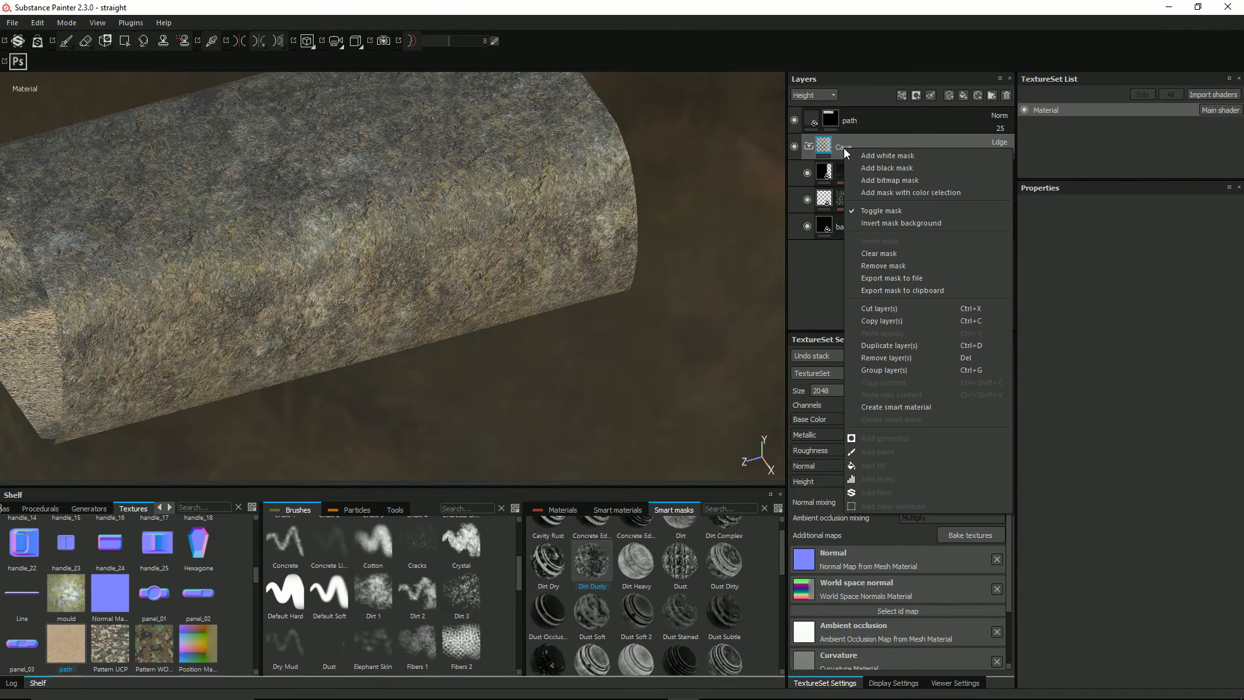
pyautogui.click(908, 406)
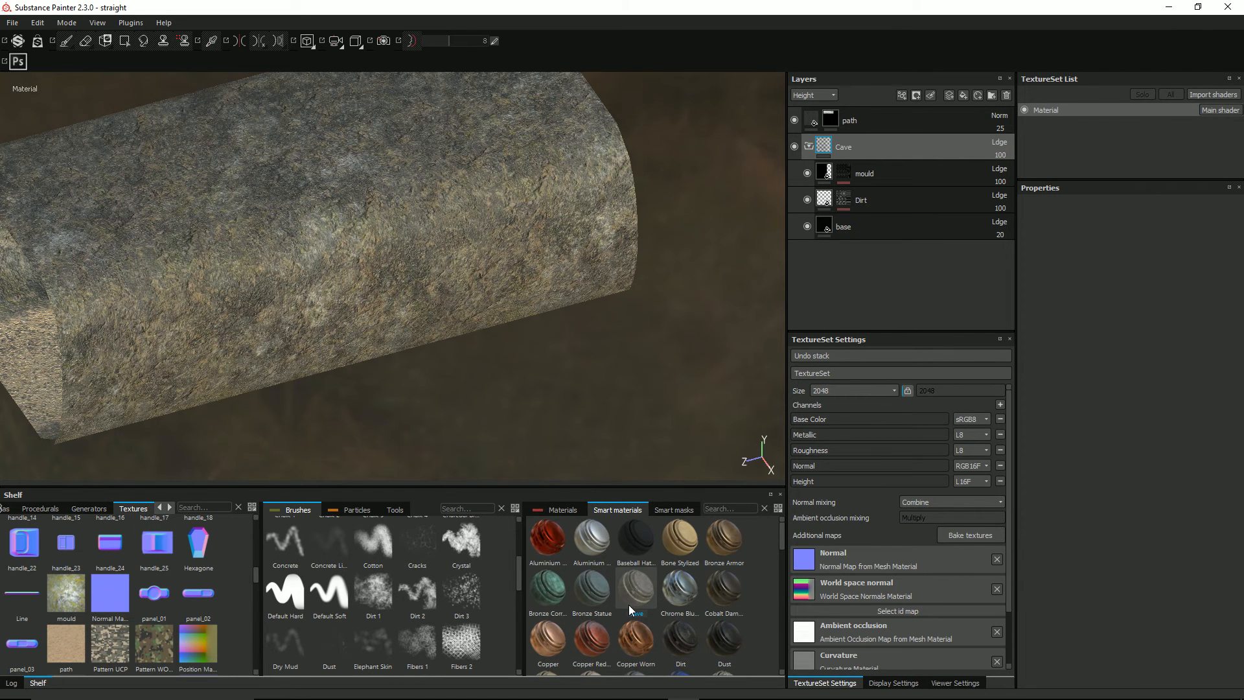
# Save the straight tunnel project and create a new project from the corner.fbx mesh.
pyautogui.click(12, 23)
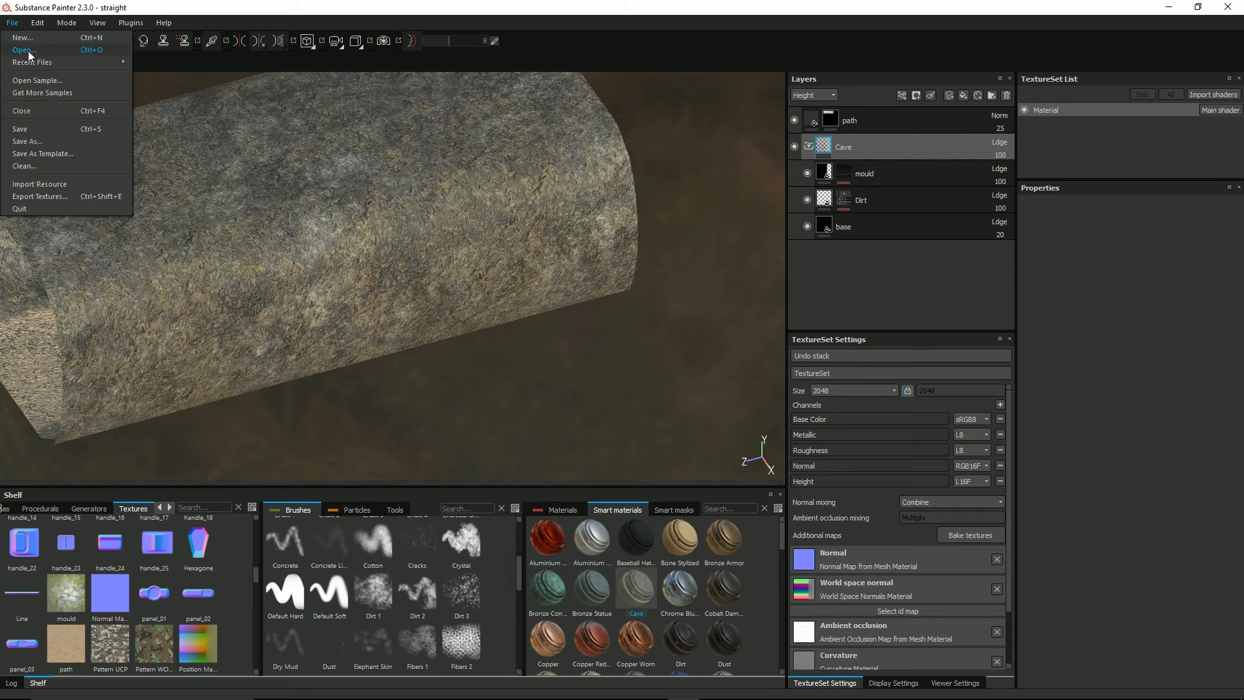
pyautogui.click(26, 128)
pyautogui.click(7, 22)
pyautogui.click(24, 38)
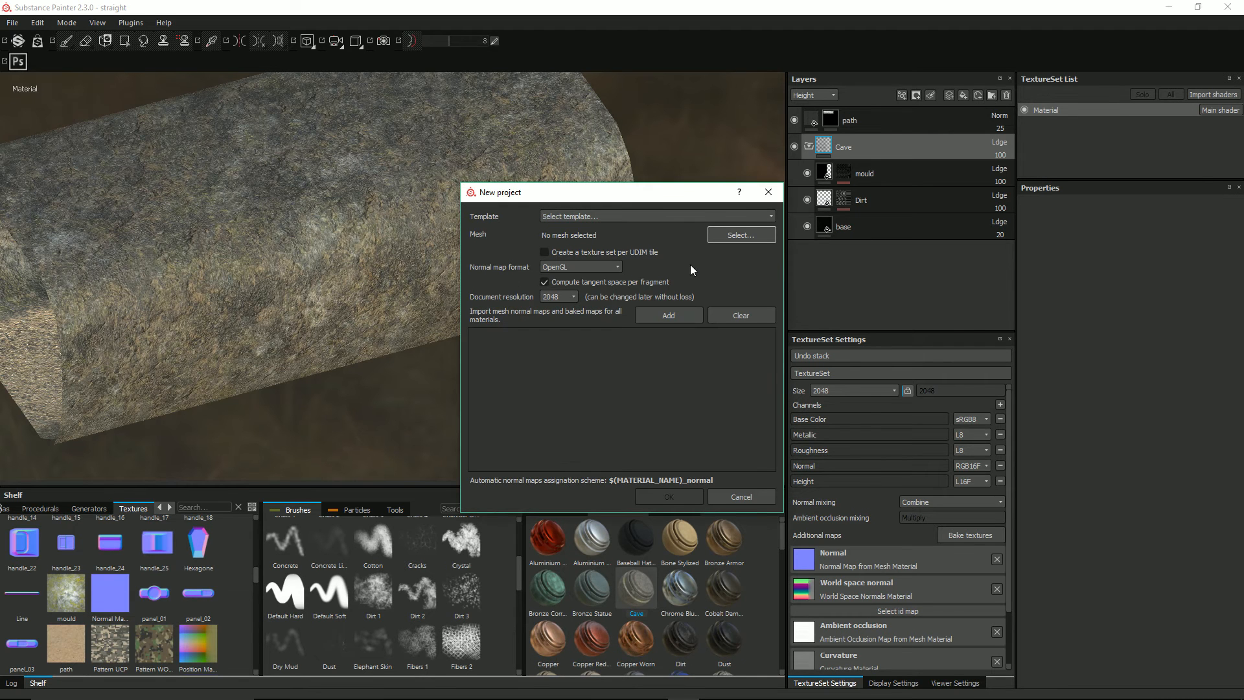
pyautogui.click(753, 236)
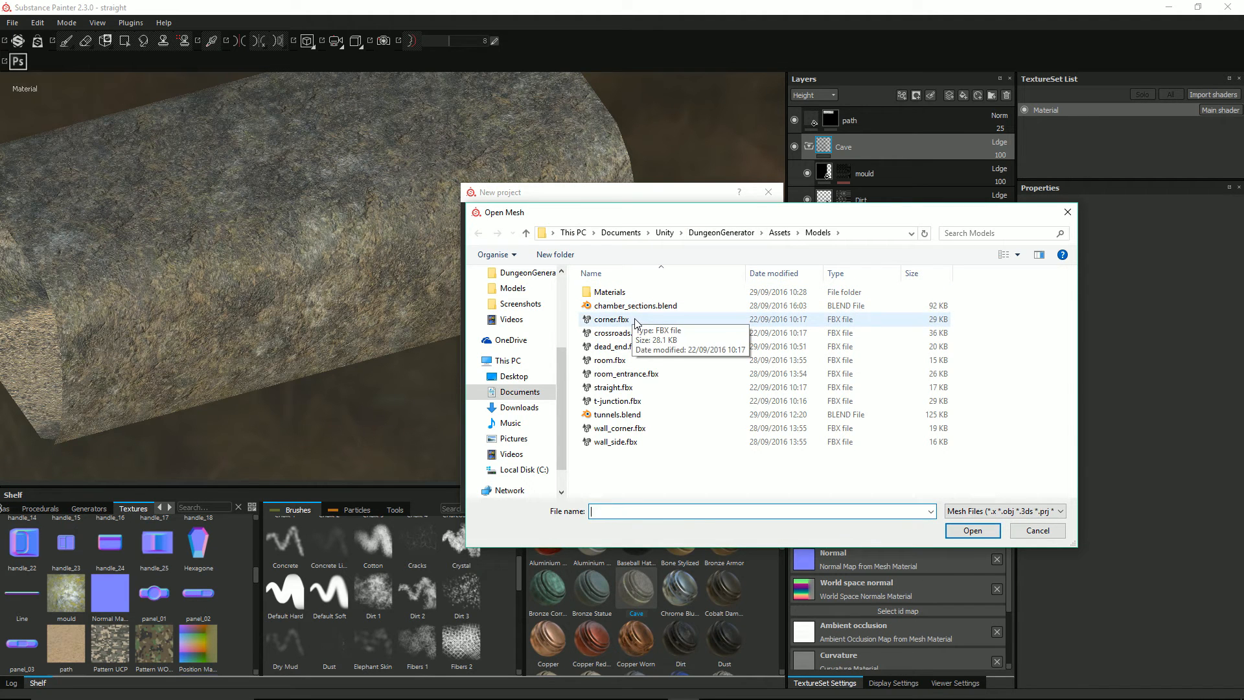
pyautogui.doubleClick(635, 319)
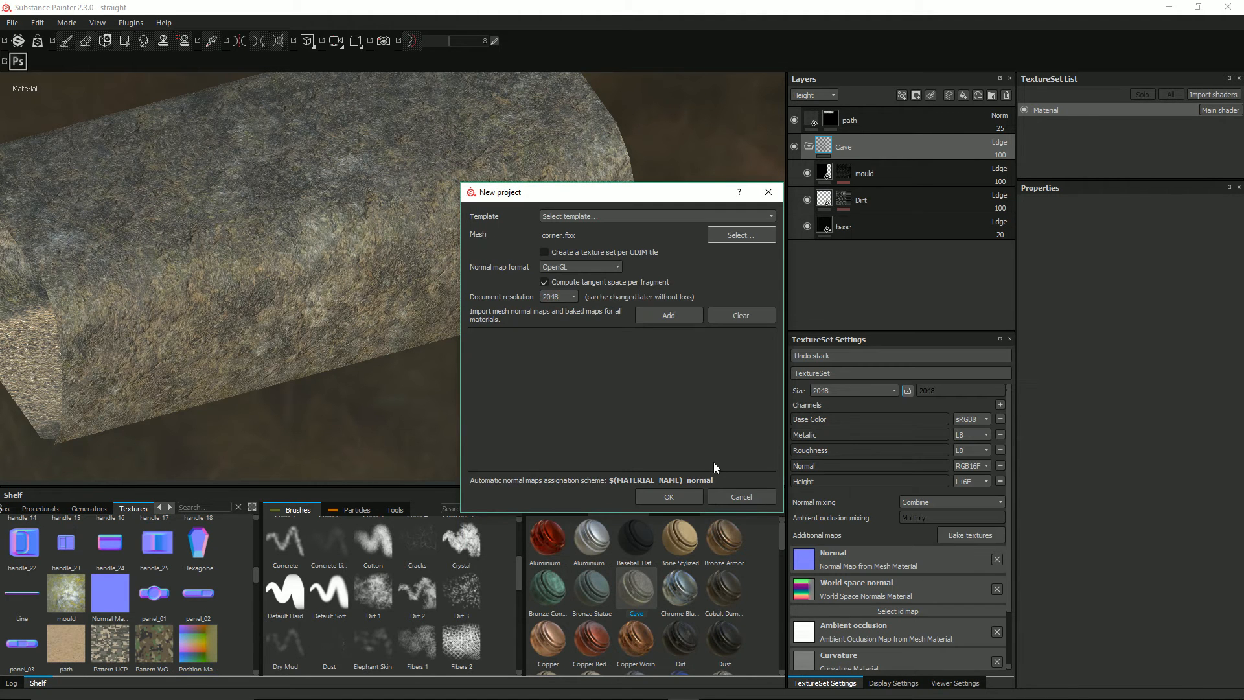
pyautogui.click(668, 496)
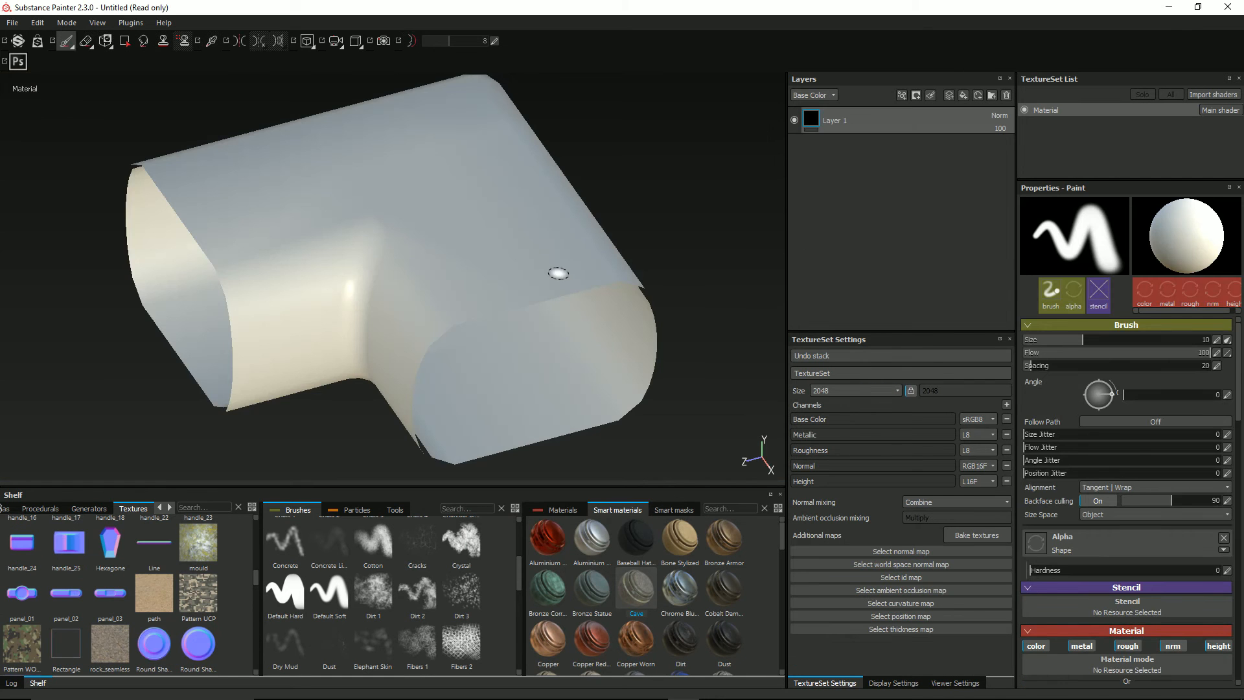
# Set the environment opacity to 47 and the environment blur to 19 for the corner tunnel's background.
pyautogui.click(957, 683)
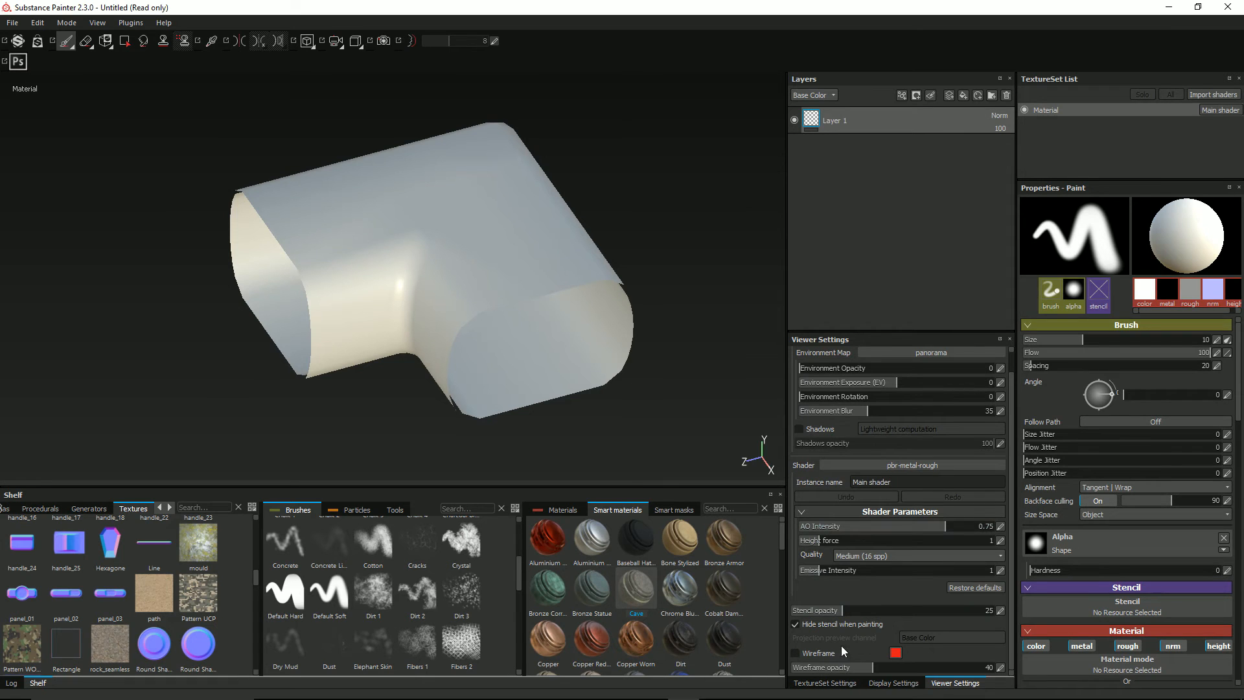
pyautogui.moveTo(818, 368); pyautogui.dragTo(890, 368)
pyautogui.moveTo(867, 411); pyautogui.dragTo(837, 410)
pyautogui.keyDown('alt'); pyautogui.moveTo(557, 239); pyautogui.dragTo(624, 234); pyautogui.keyUp('alt')
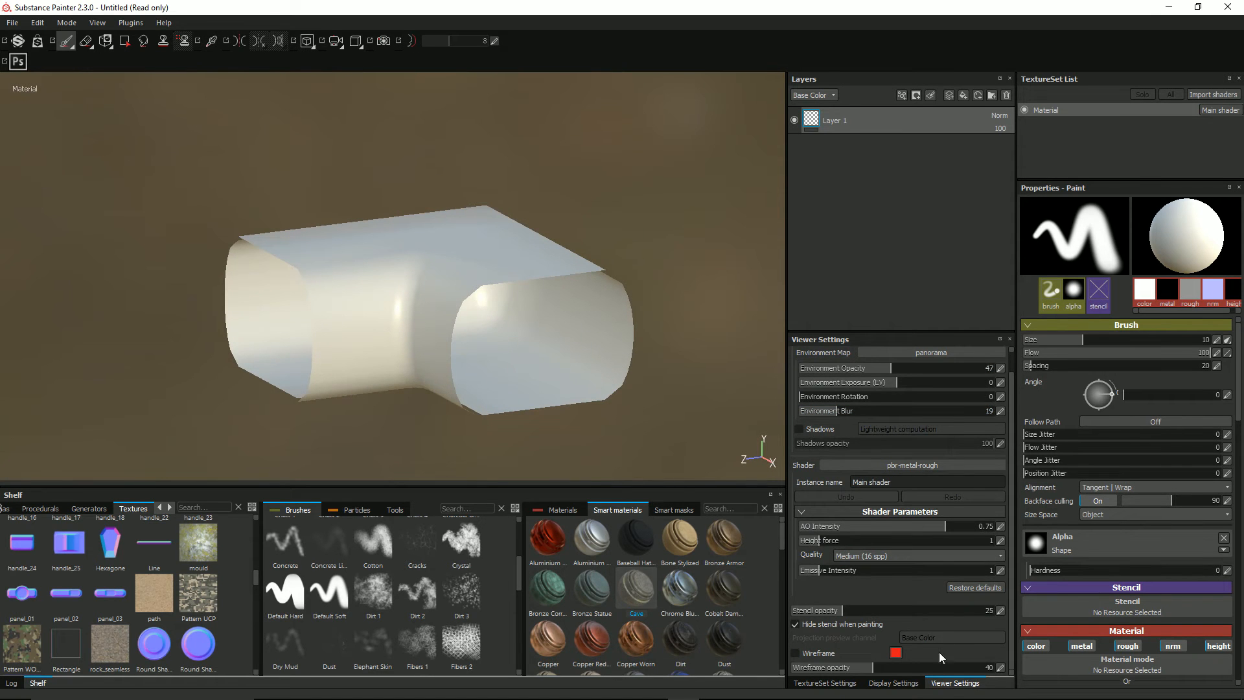
# Bake the corner tunnel's additional maps at 2048x2048 with Subsampling 4x4 antialiasing.
pyautogui.click(839, 683)
pyautogui.click(962, 535)
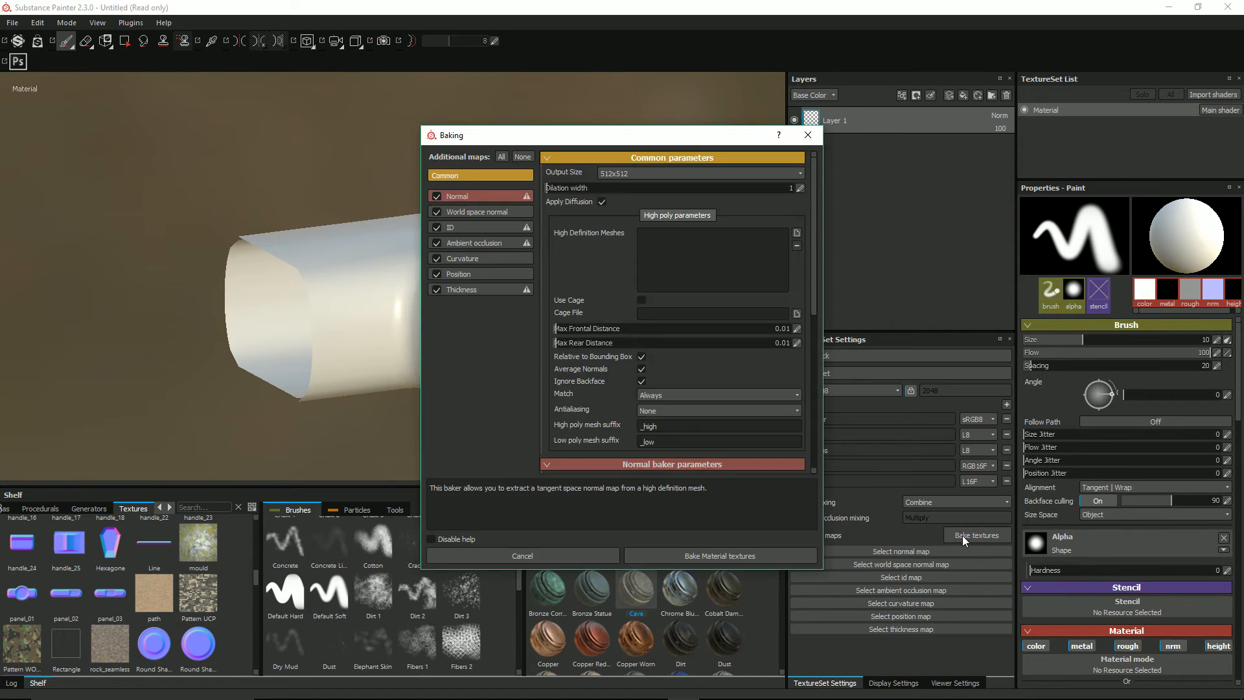
pyautogui.click(648, 411)
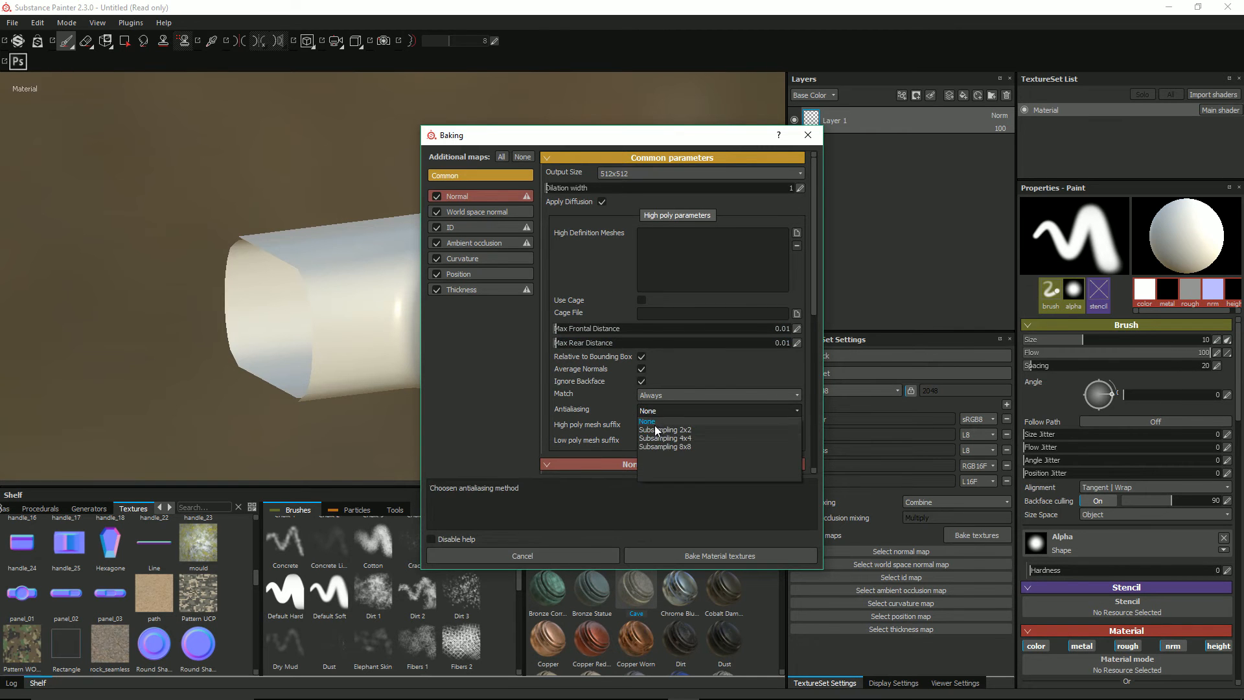
pyautogui.click(665, 438)
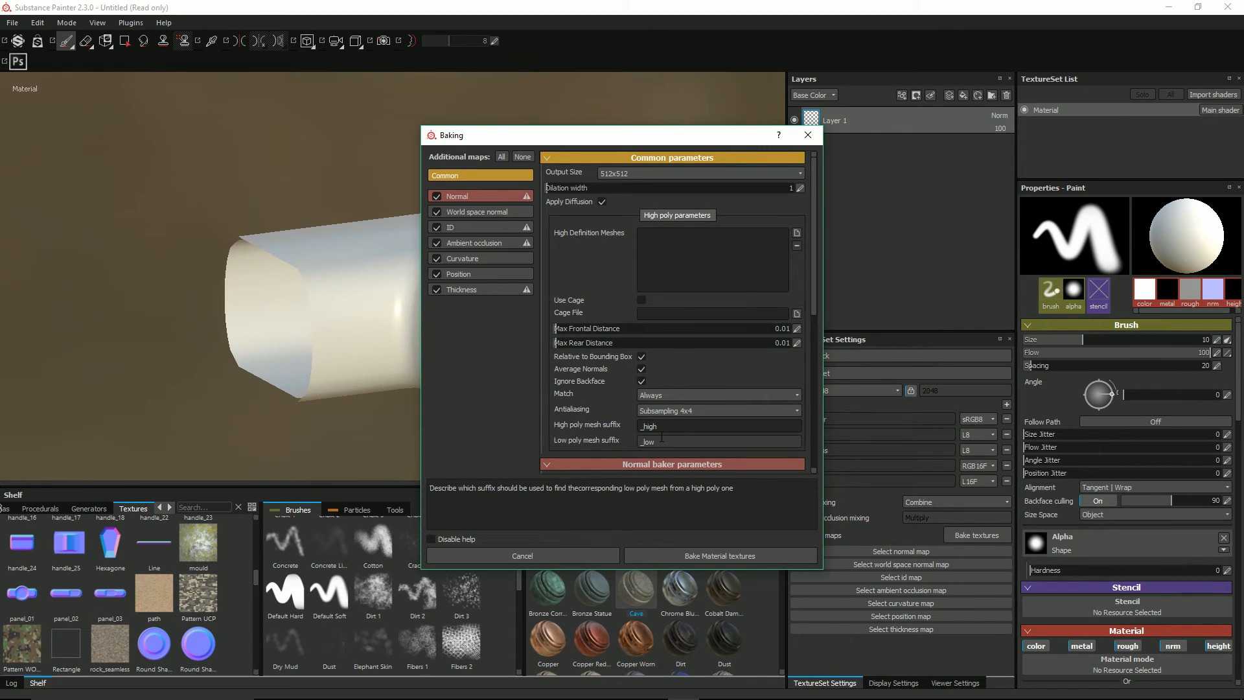
pyautogui.click(631, 173)
pyautogui.click(632, 231)
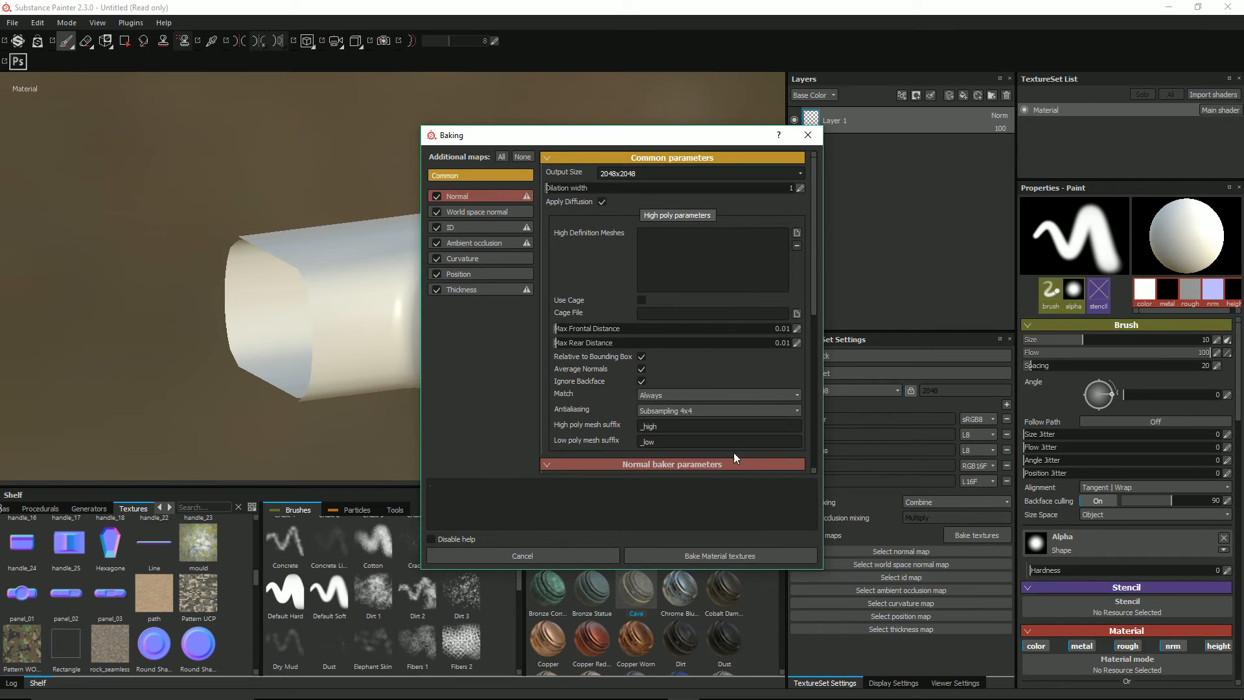
pyautogui.click(746, 556)
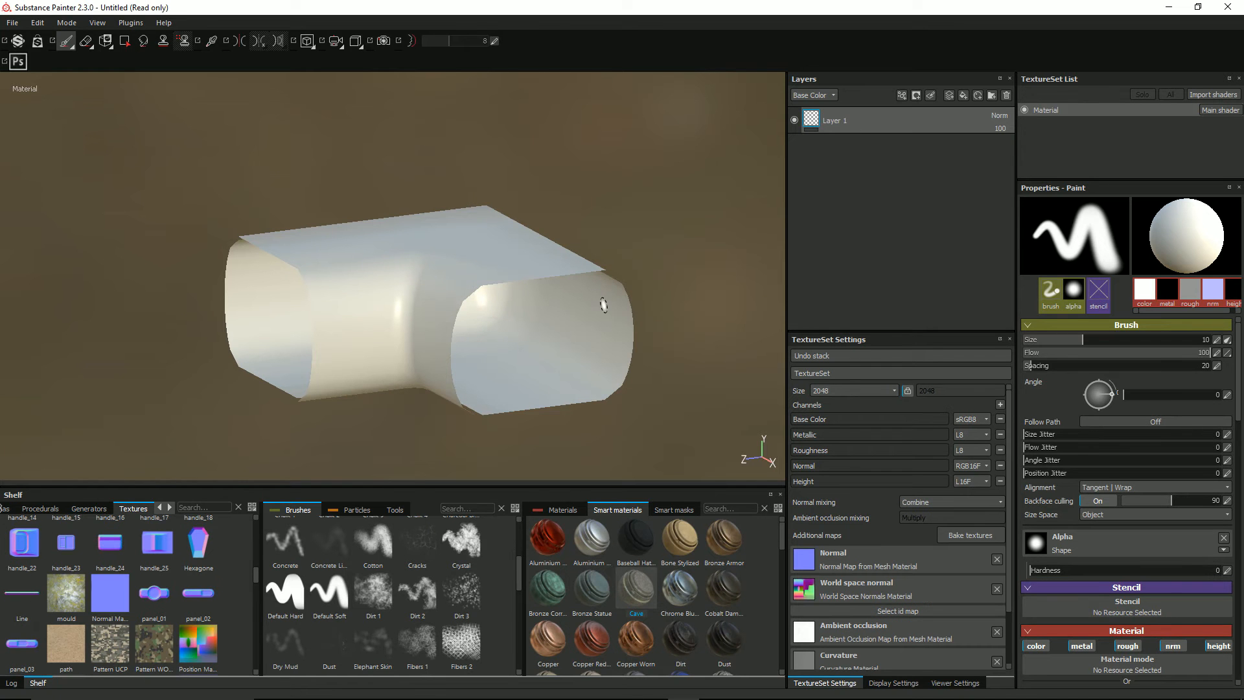
# Delete Layer 1, apply the Cave smart material to the corner tunnel, and check its surface from several angles.
pyautogui.moveTo(573, 275)
pyautogui.keyDown('alt'); pyautogui.mouseDown()
pyautogui.moveTo(522, 259)
pyautogui.moveTo(583, 272)
pyautogui.moveTo(569, 369)
pyautogui.moveTo(555, 292)
pyautogui.moveTo(569, 247)
pyautogui.moveTo(605, 278)
pyautogui.moveTo(513, 271)
pyautogui.mouseUp(); pyautogui.keyUp('alt')
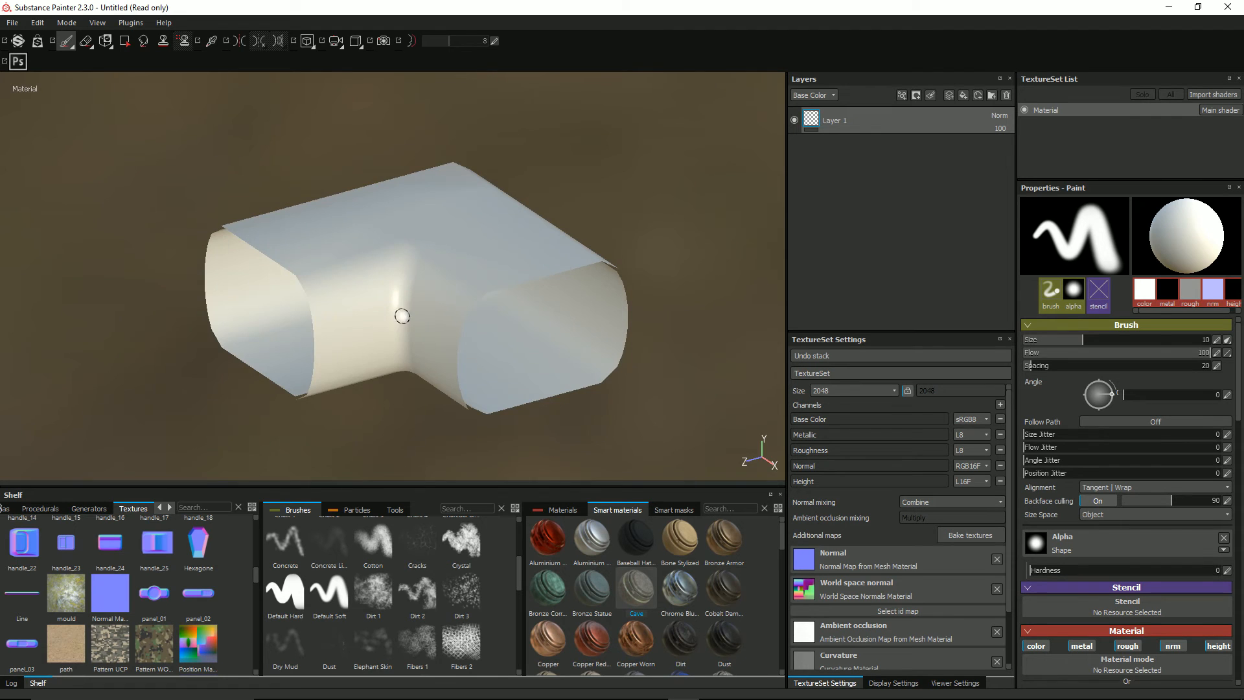
pyautogui.moveTo(402, 313)
pyautogui.keyDown('alt'); pyautogui.mouseDown()
pyautogui.moveTo(375, 291)
pyautogui.moveTo(330, 311)
pyautogui.moveTo(381, 315)
pyautogui.mouseUp(); pyautogui.keyUp('alt')
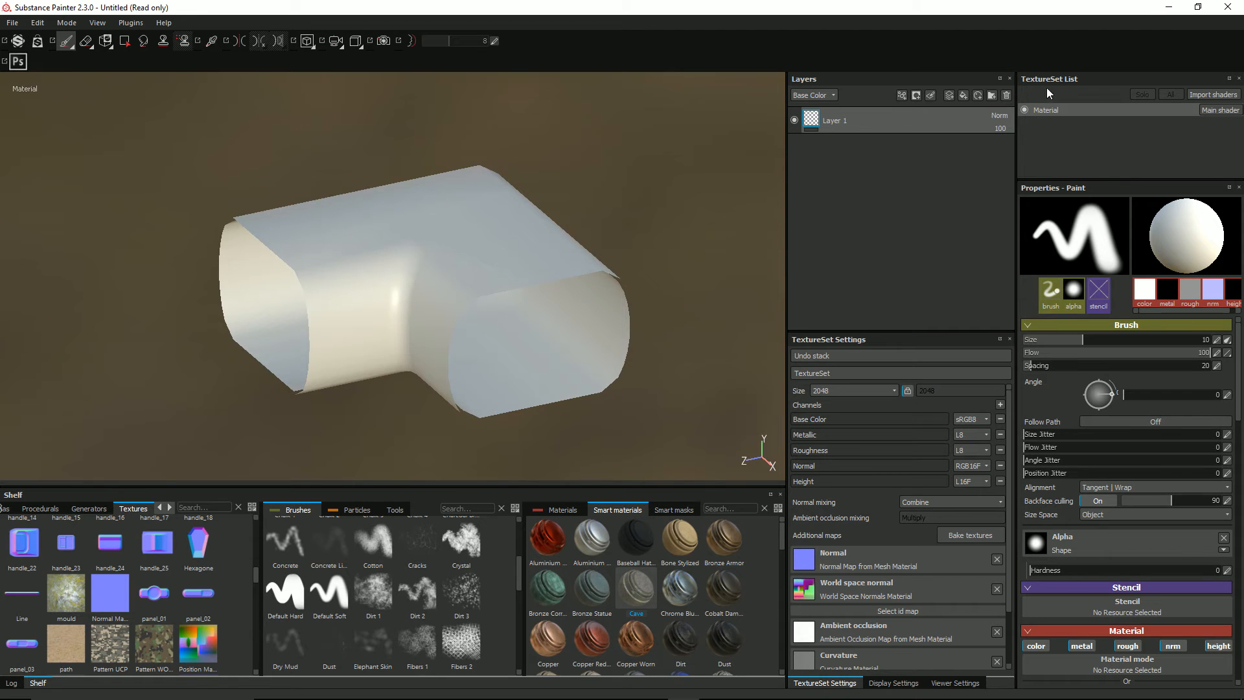
pyautogui.click(1006, 95)
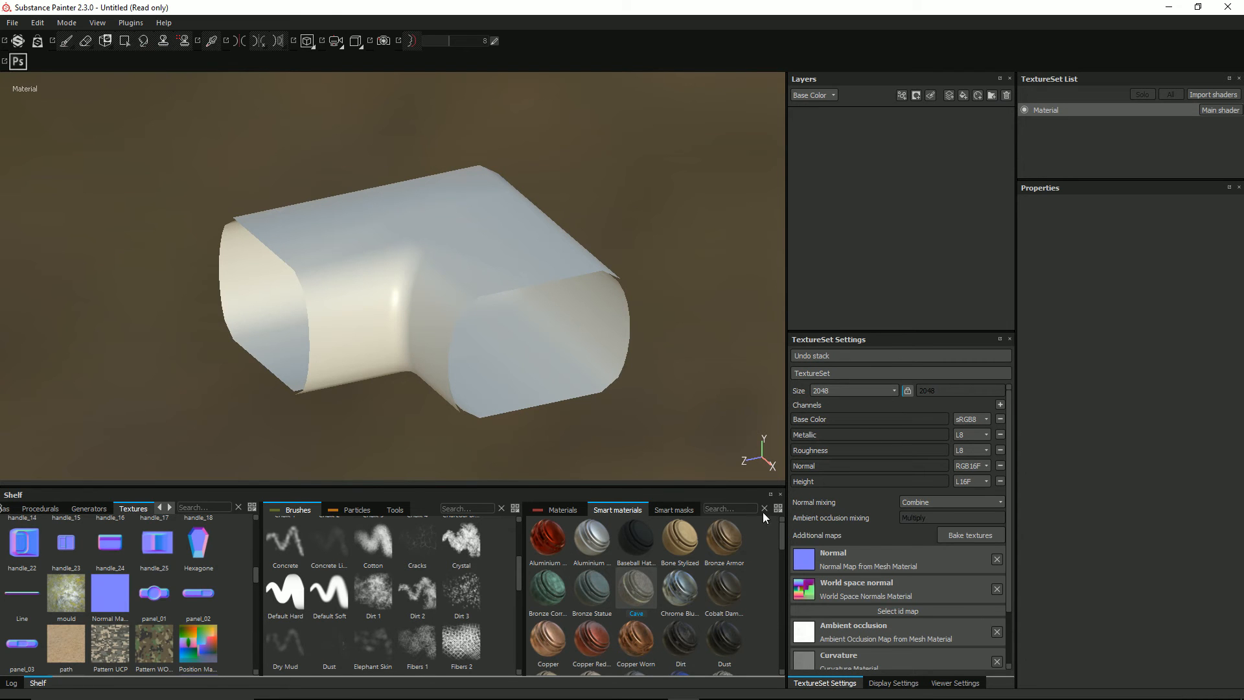
pyautogui.moveTo(630, 591); pyautogui.dragTo(852, 222)
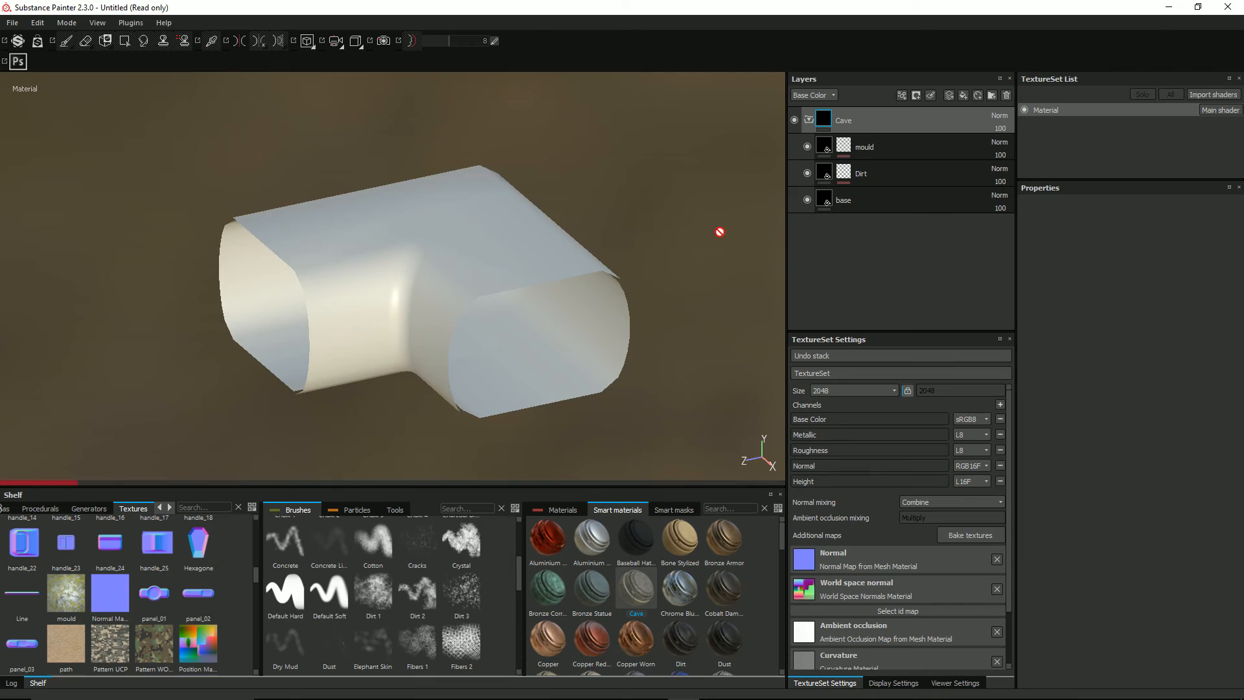
pyautogui.keyDown('alt'); pyautogui.moveTo(387, 320); pyautogui.dragTo(627, 248); pyautogui.keyUp('alt')
pyautogui.scroll(-3, 643, 316)
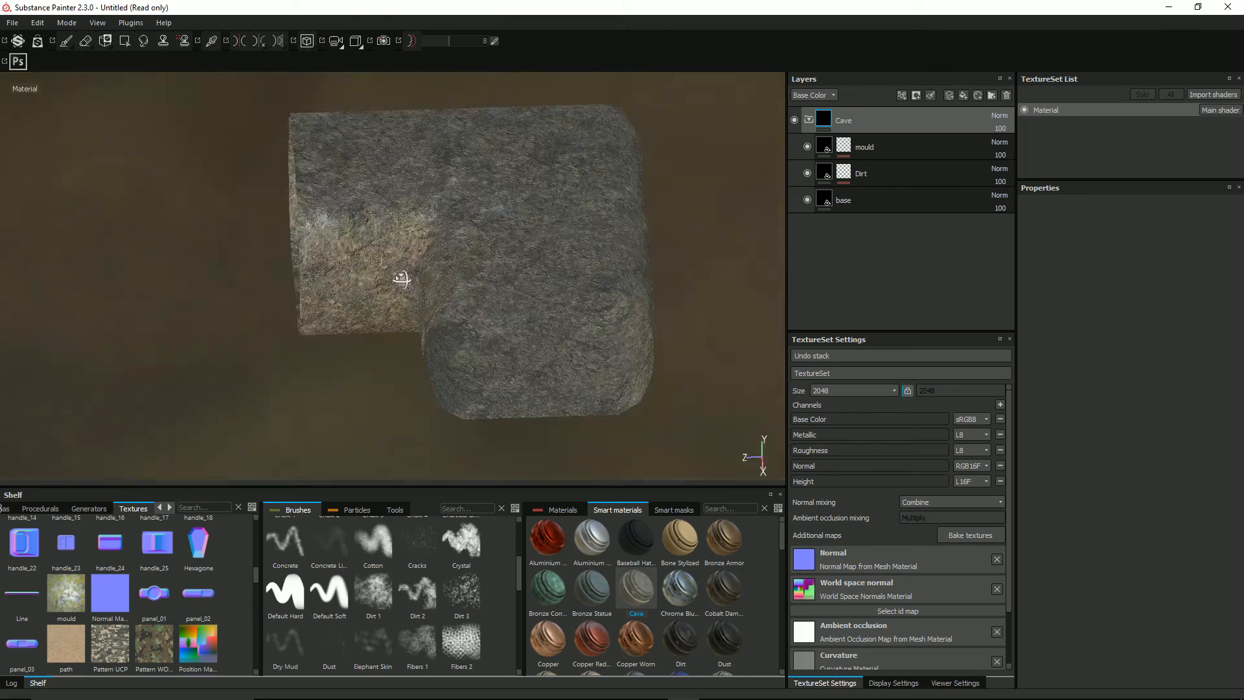
pyautogui.keyDown('alt'); pyautogui.moveTo(401, 279); pyautogui.dragTo(405, 149); pyautogui.keyUp('alt')
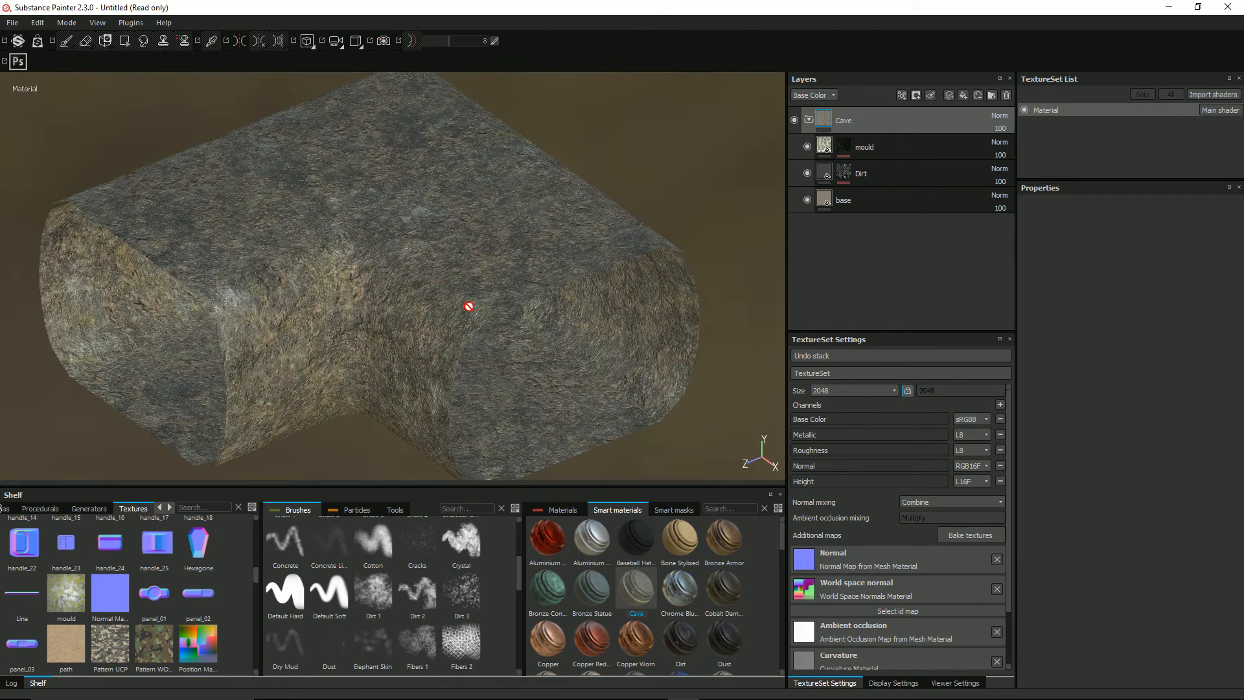
# Save the project as corner in the DungeonGenerator Textures folder.
pyautogui.click(12, 23)
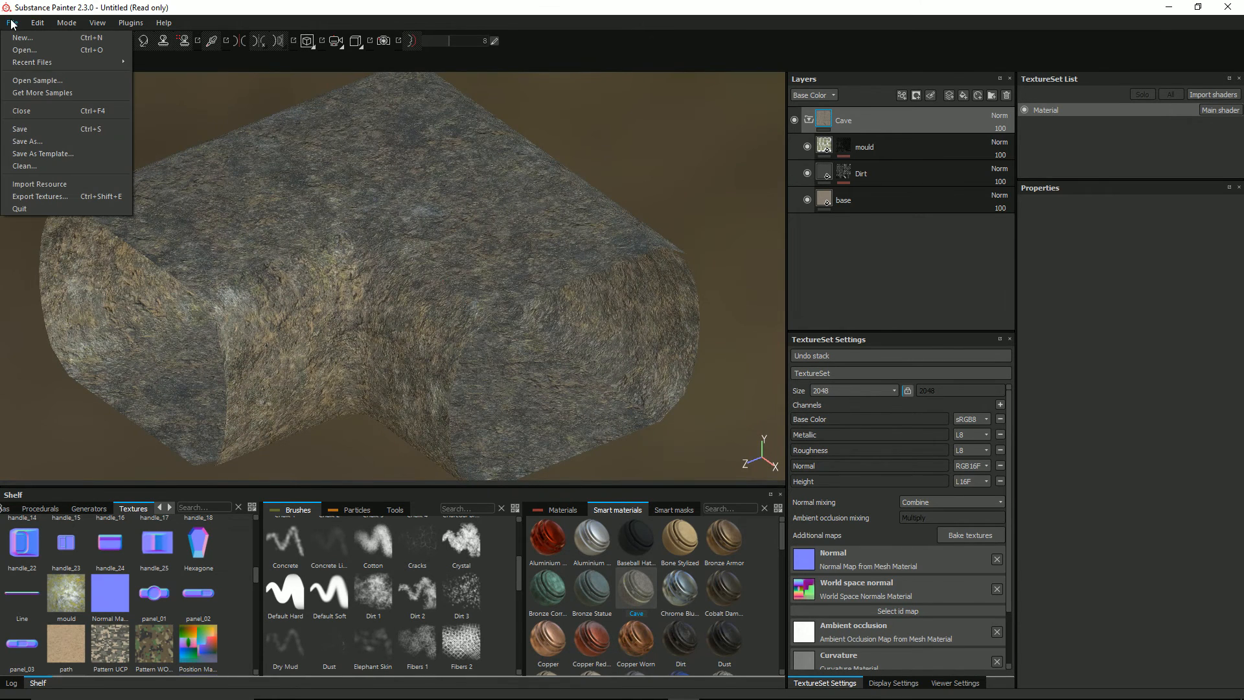
pyautogui.click(44, 128)
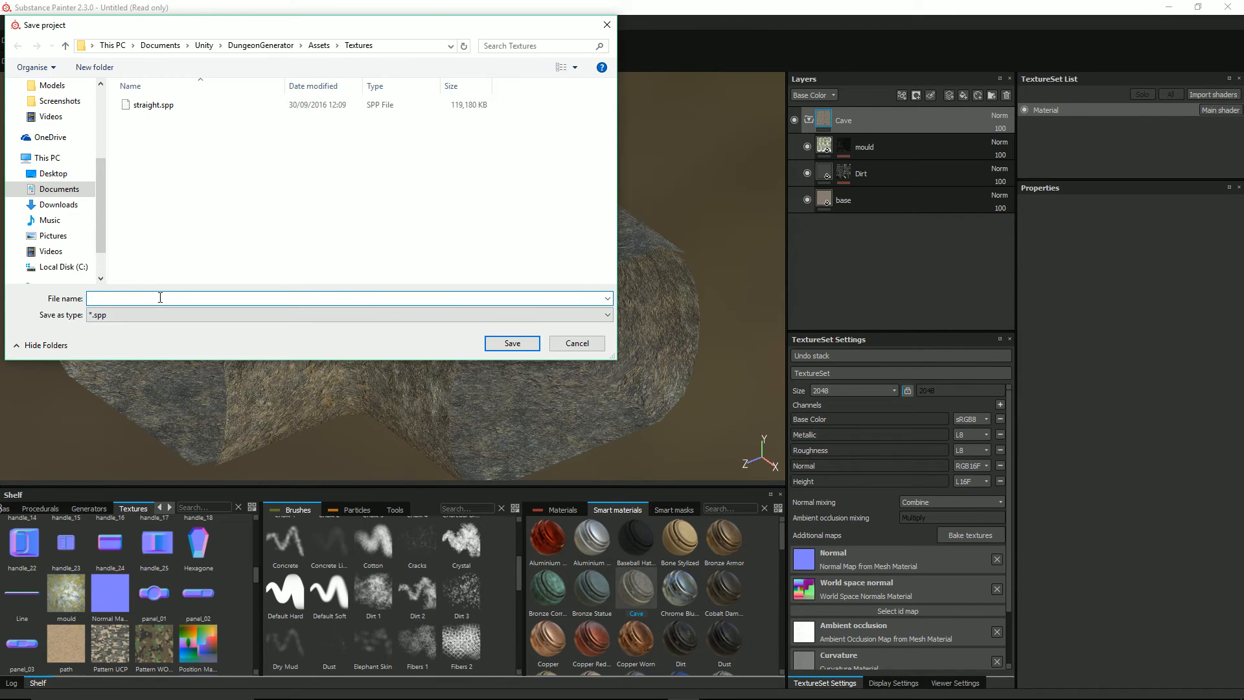
pyautogui.press('Return')
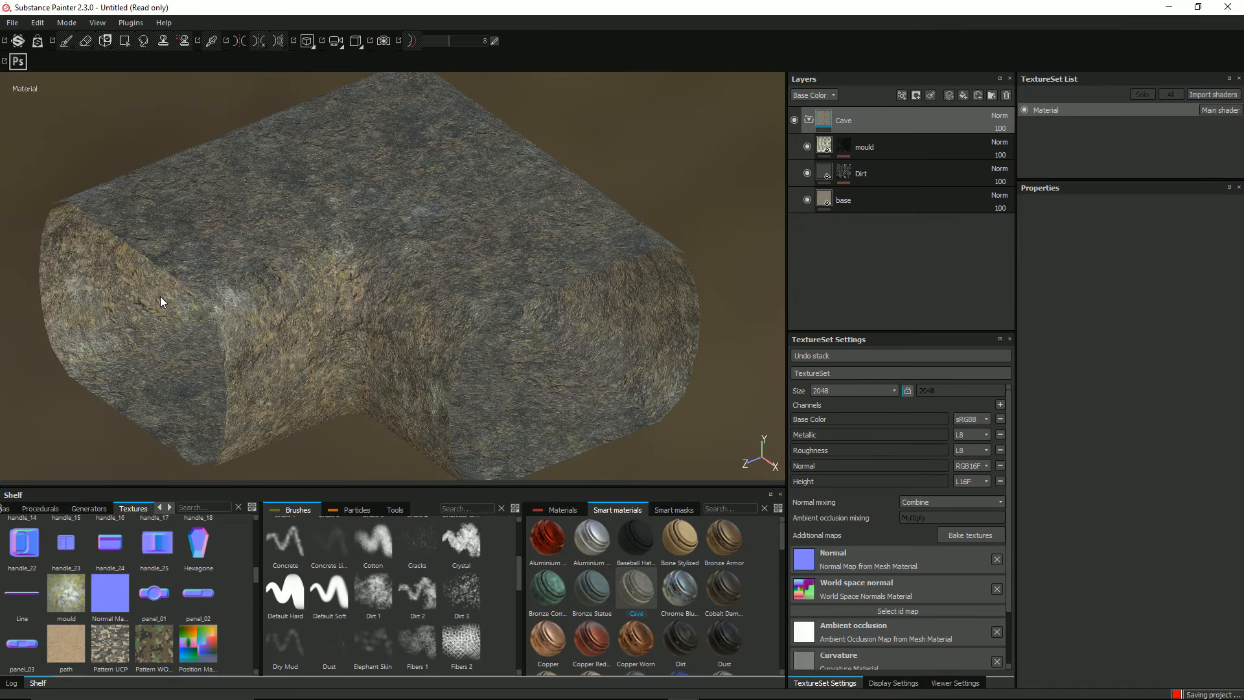
pyautogui.click(13, 22)
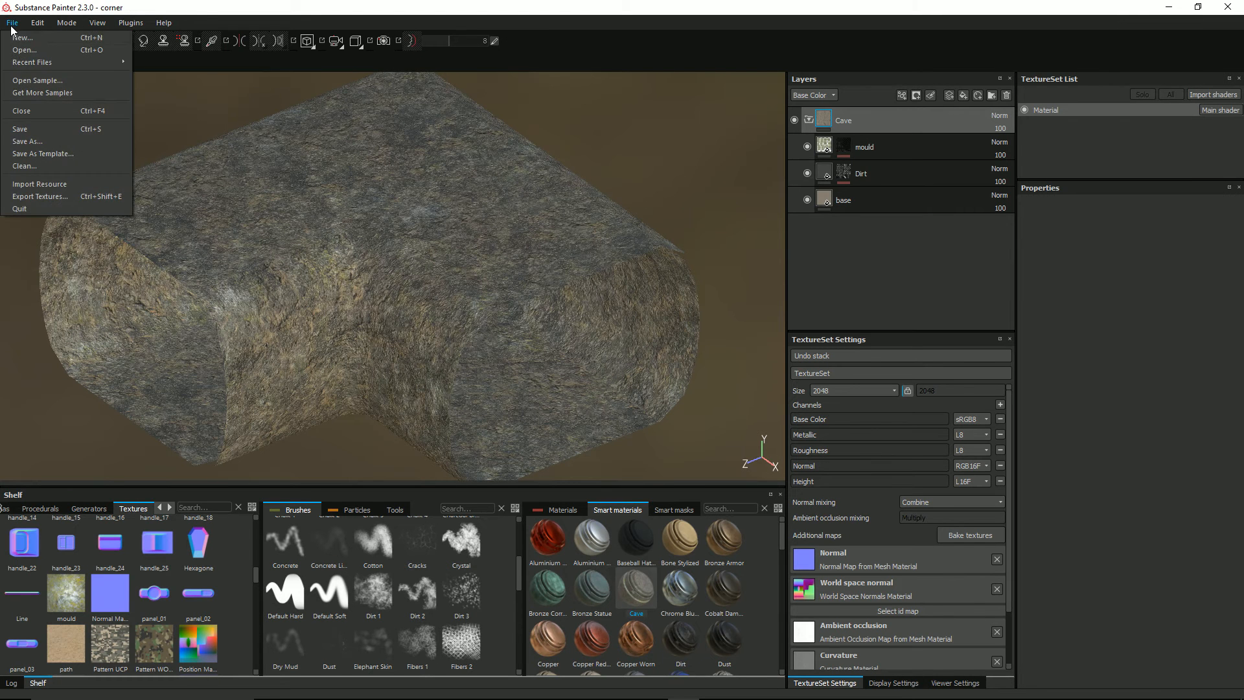
pyautogui.click(36, 51)
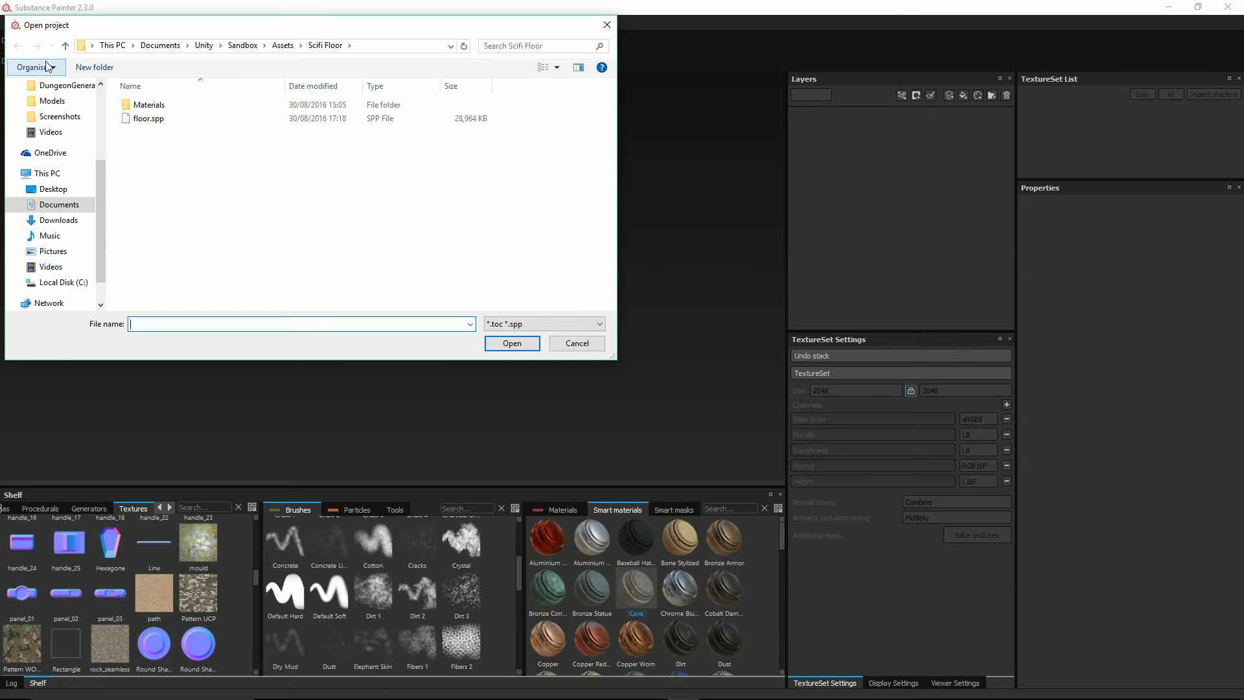
pyautogui.click(575, 343)
# Reopen the straight tunnel project from the recently used files.
pyautogui.click(12, 23)
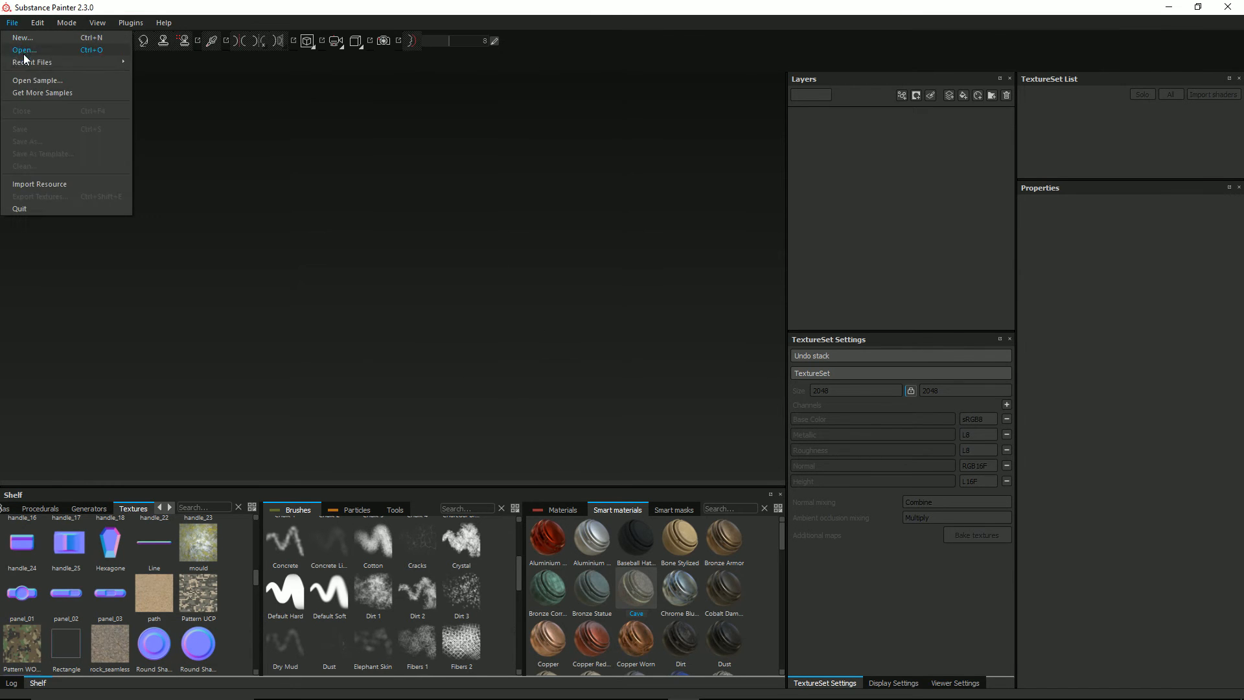
pyautogui.moveTo(34, 62)
pyautogui.click(197, 76)
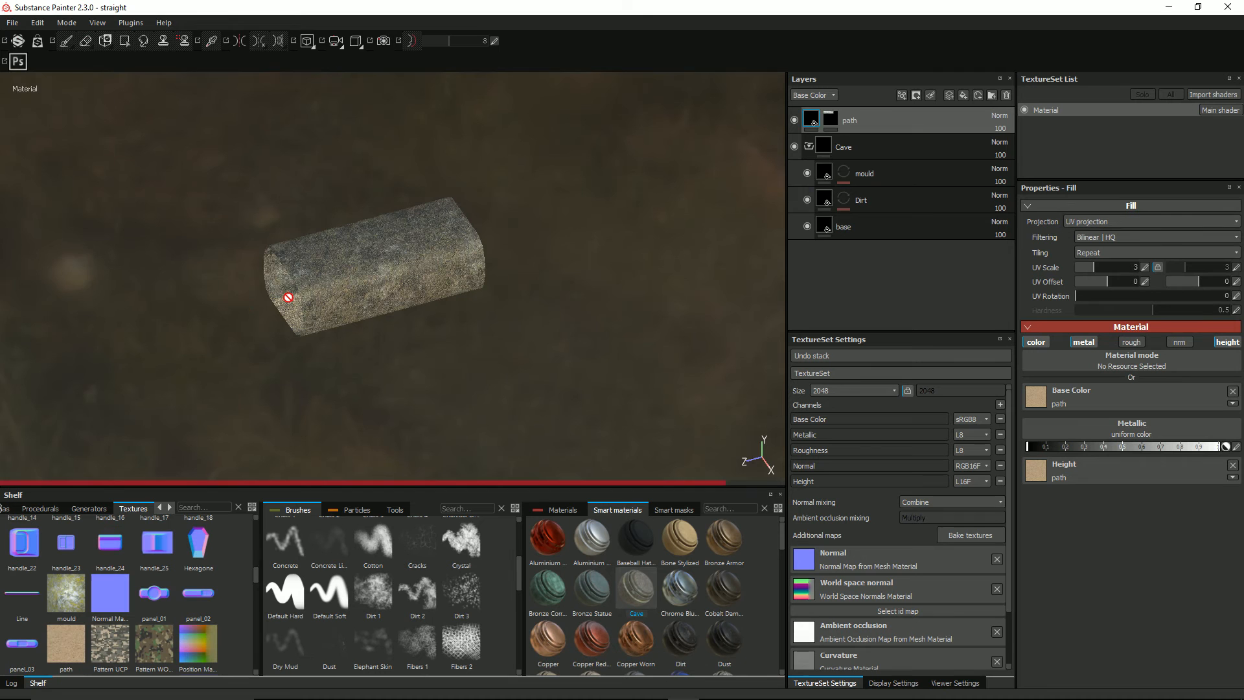
# Add a layer folder named Path at the top of the stack and move the path layer into it.
pyautogui.scroll(5, 307, 292)
pyautogui.keyDown('alt'); pyautogui.moveTo(338, 275); pyautogui.dragTo(453, 272); pyautogui.keyUp('alt')
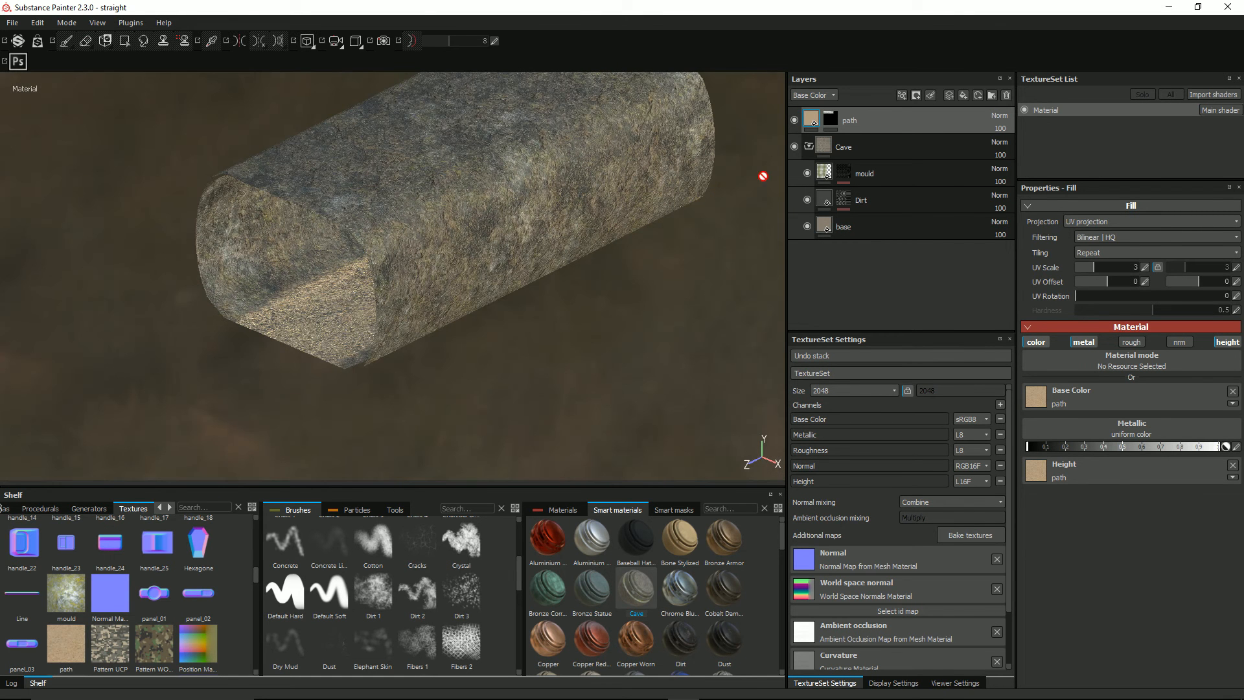
pyautogui.click(992, 96)
pyautogui.doubleClick(845, 122)
pyautogui.write('Pt')
pyautogui.write('ath')
pyautogui.press('Return')
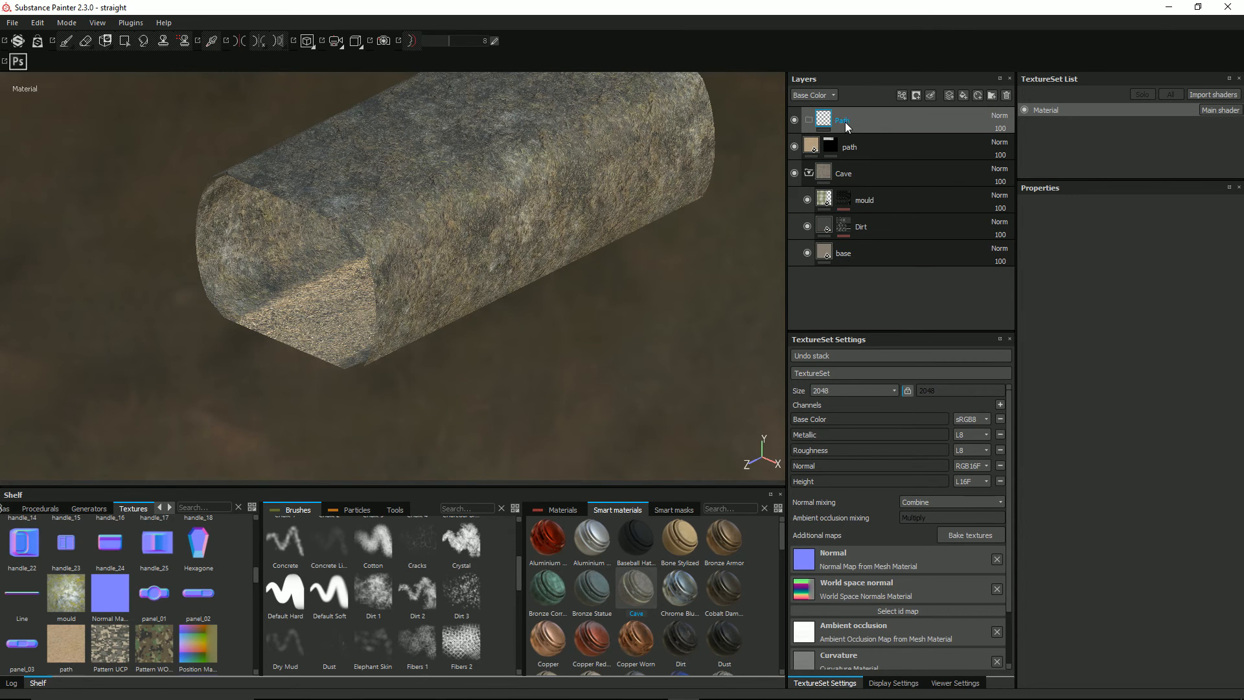
pyautogui.click(864, 146)
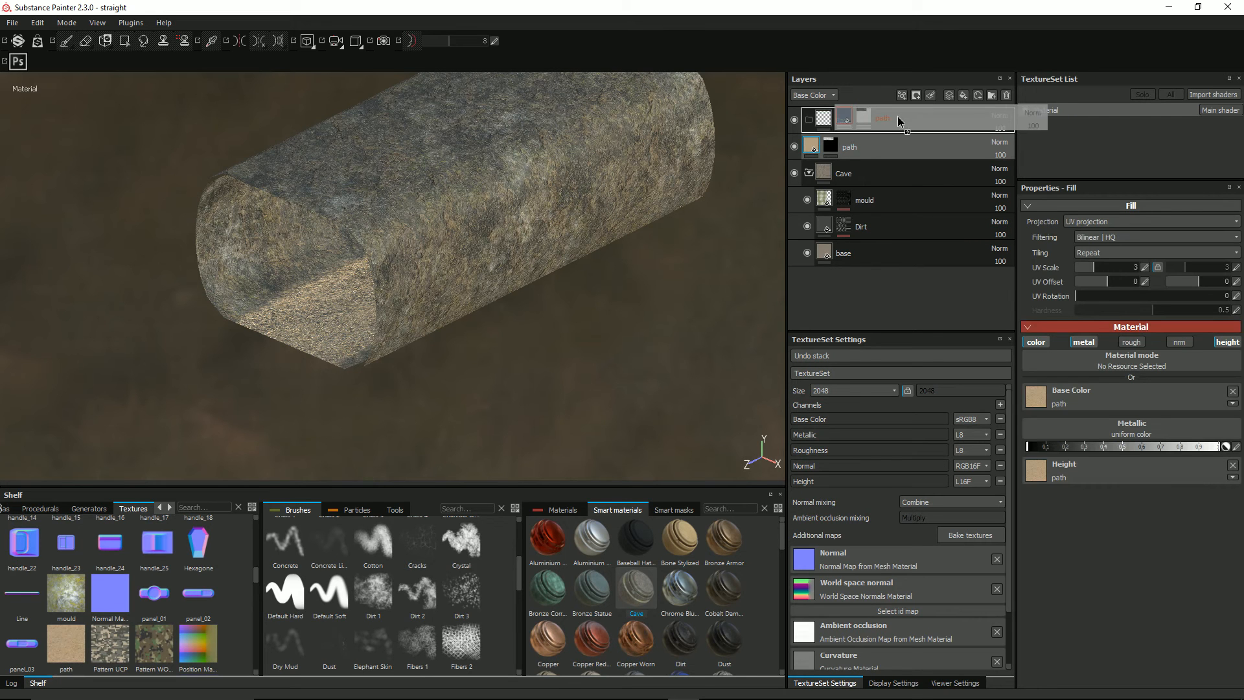
pyautogui.moveTo(897, 119); pyautogui.dragTo(896, 120)
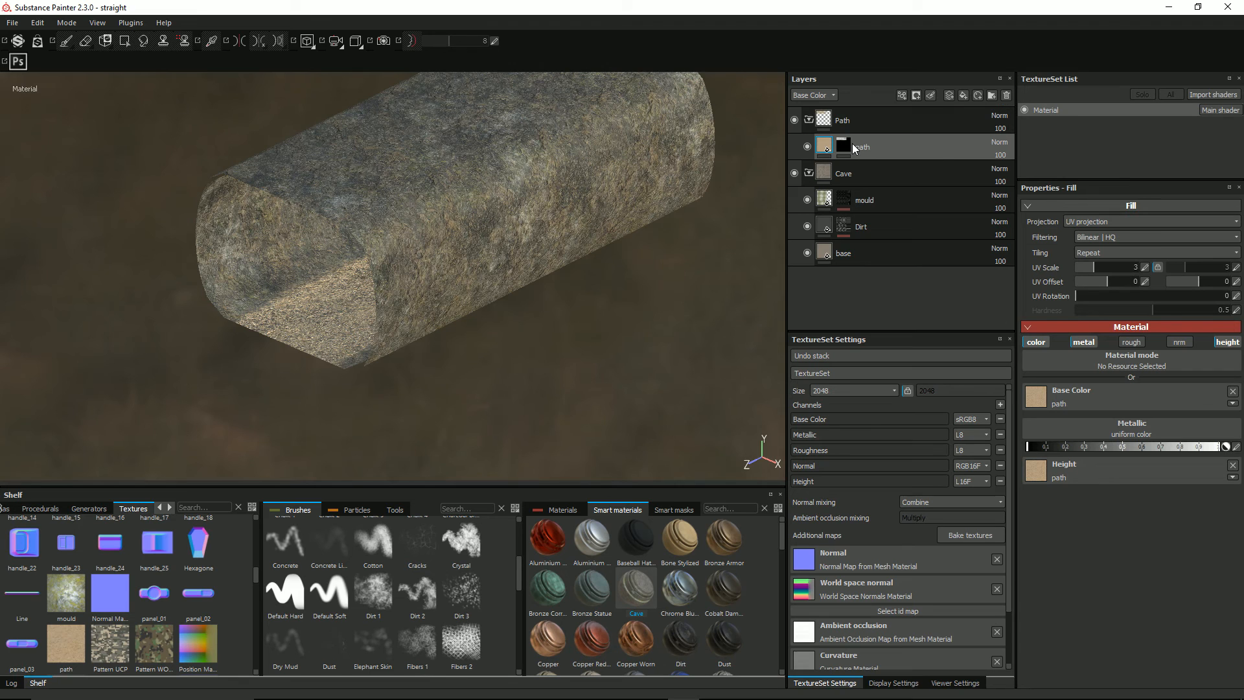
pyautogui.moveTo(854, 145)
pyautogui.mouseDown()
pyautogui.moveTo(714, 217)
pyautogui.moveTo(802, 253)
pyautogui.moveTo(849, 150)
pyautogui.mouseUp()
# Copy the path layer's mask into a new black mask on the Path folder, and remove the mask from the path layer.
pyautogui.moveTo(848, 148)
pyautogui.rightClick(839, 147)
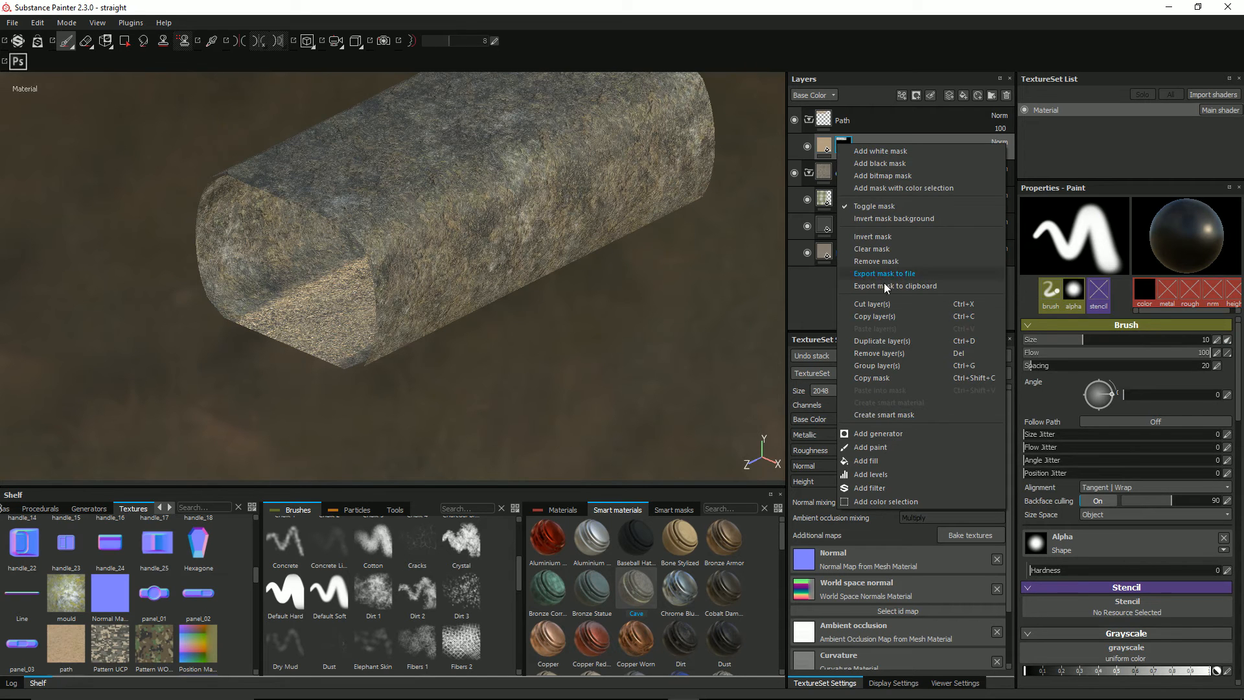
pyautogui.click(901, 379)
pyautogui.click(842, 120)
pyautogui.rightClick(842, 120)
pyautogui.click(848, 145)
pyautogui.click(847, 145)
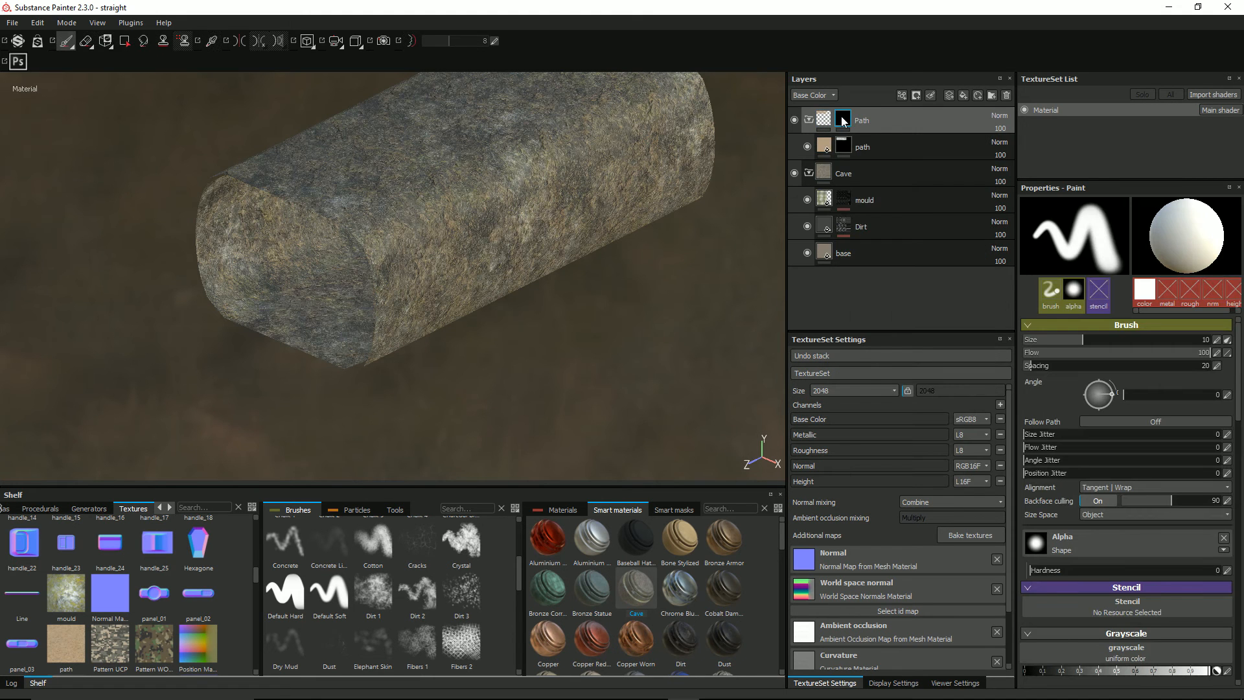
pyautogui.rightClick(843, 121)
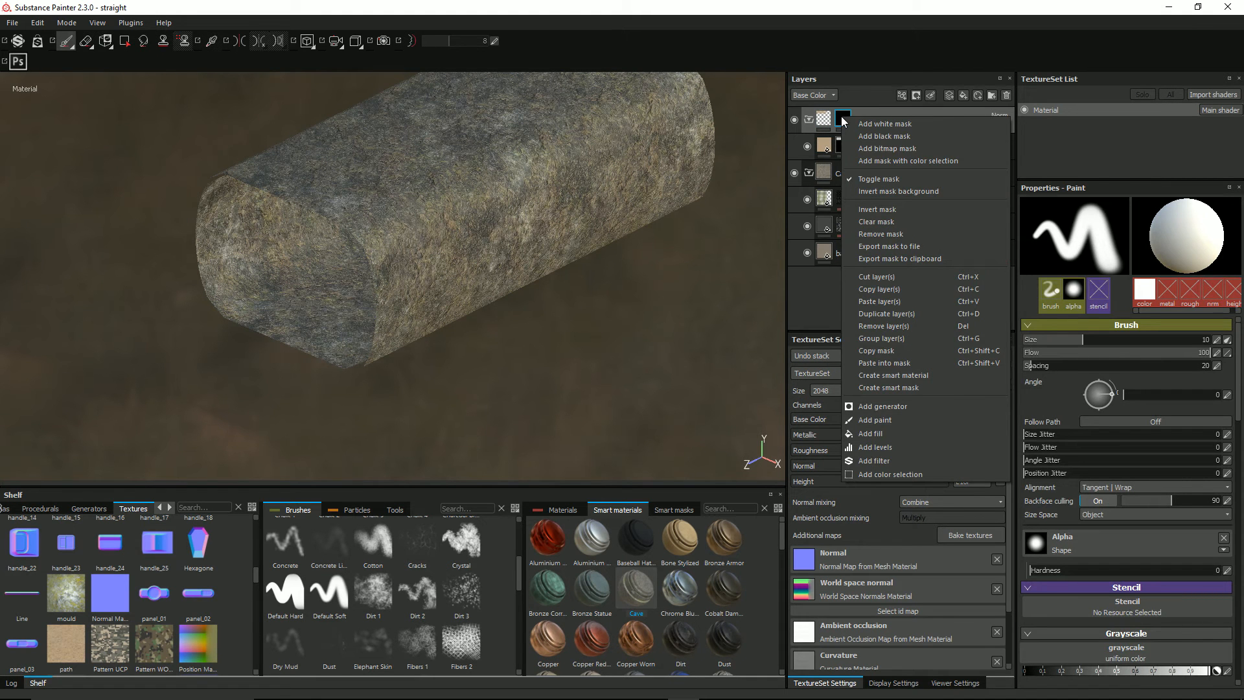
pyautogui.click(884, 362)
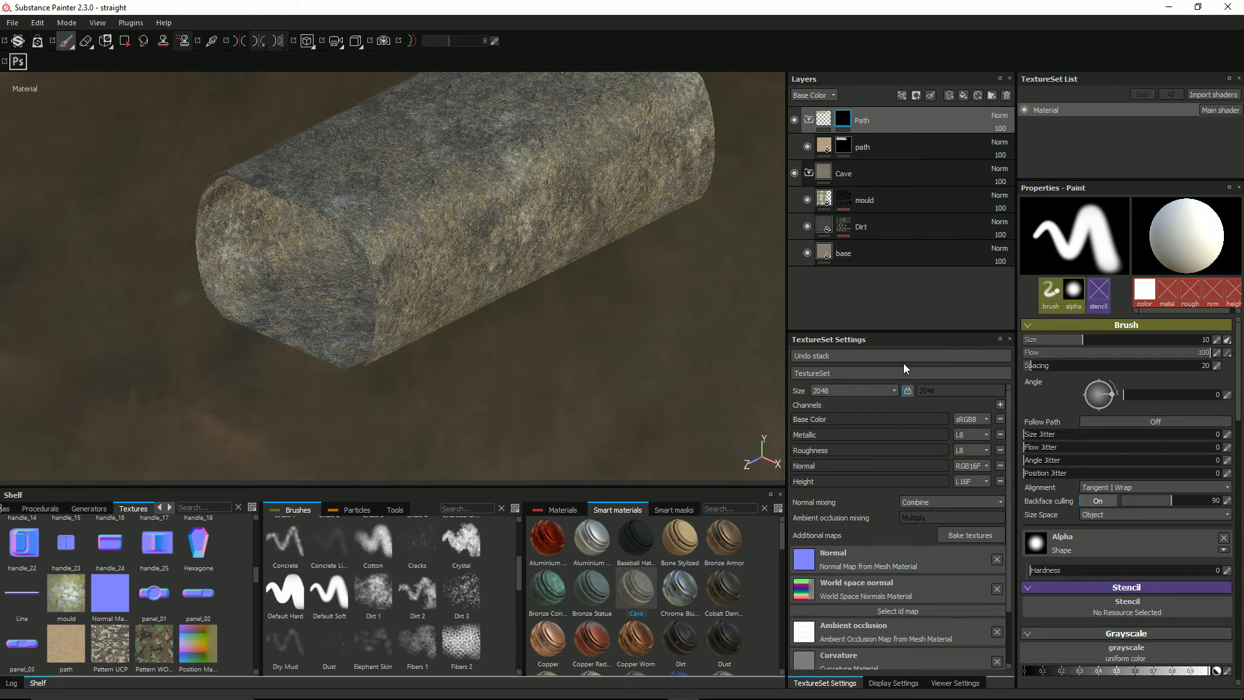
pyautogui.rightClick(845, 145)
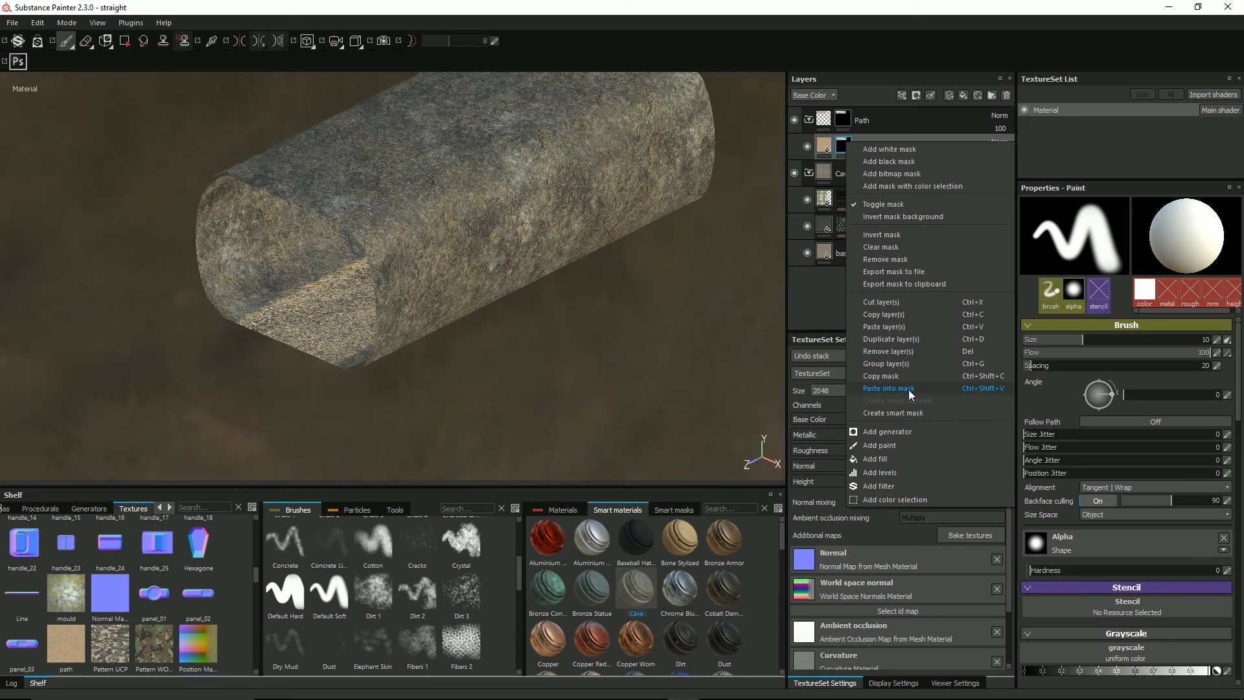
pyautogui.click(901, 259)
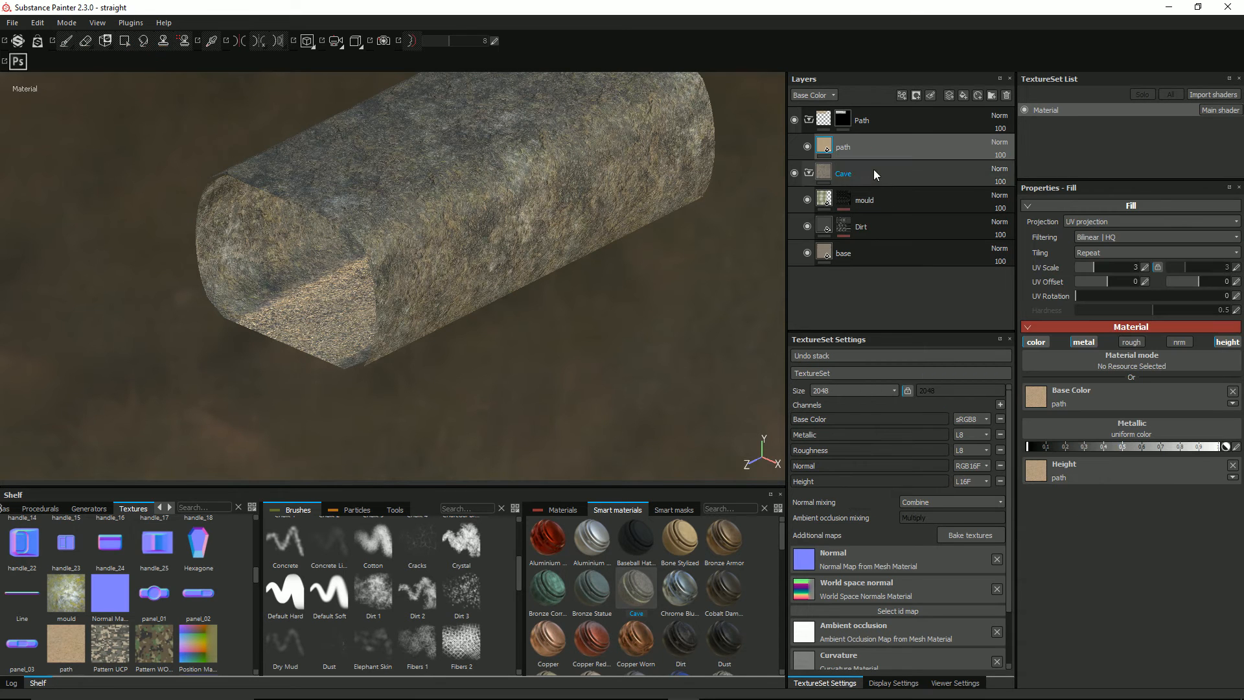
# Create a smart material from the Path folder.
pyautogui.keyDown('alt'); pyautogui.moveTo(385, 324); pyautogui.dragTo(369, 298); pyautogui.keyUp('alt')
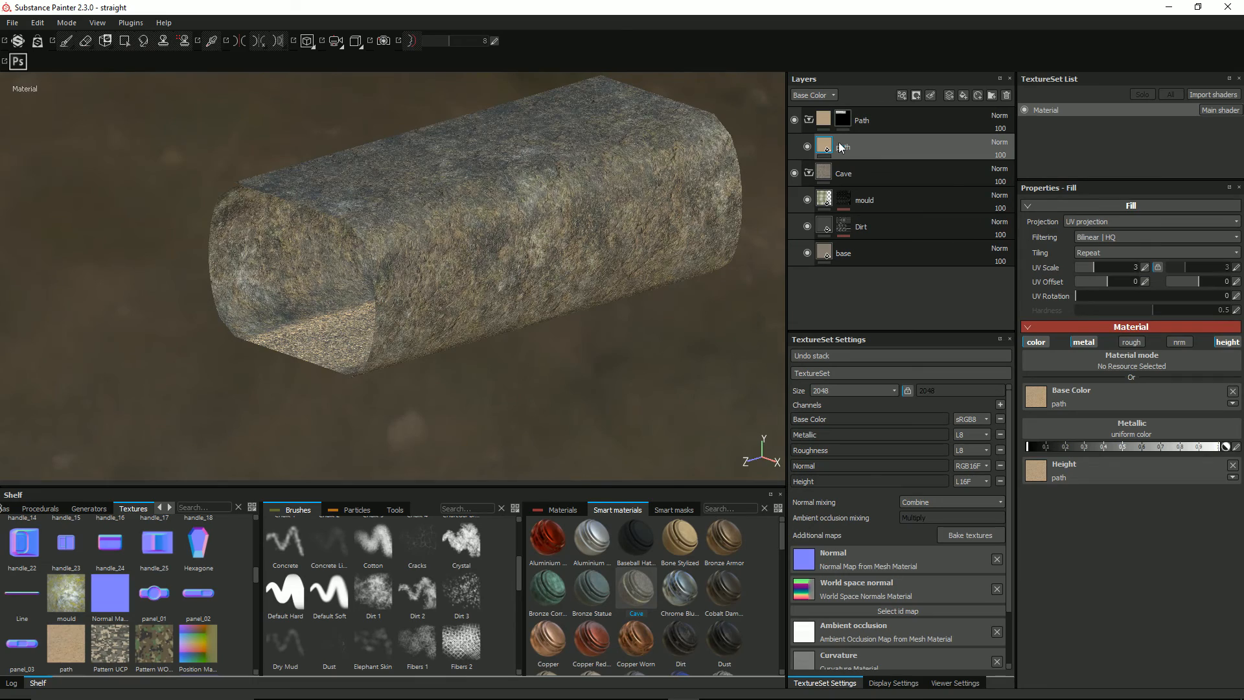
pyautogui.moveTo(424, 283)
pyautogui.keyDown('alt'); pyautogui.mouseDown()
pyautogui.moveTo(469, 297)
pyautogui.moveTo(641, 267)
pyautogui.moveTo(436, 281)
pyautogui.mouseUp(); pyautogui.keyUp('alt')
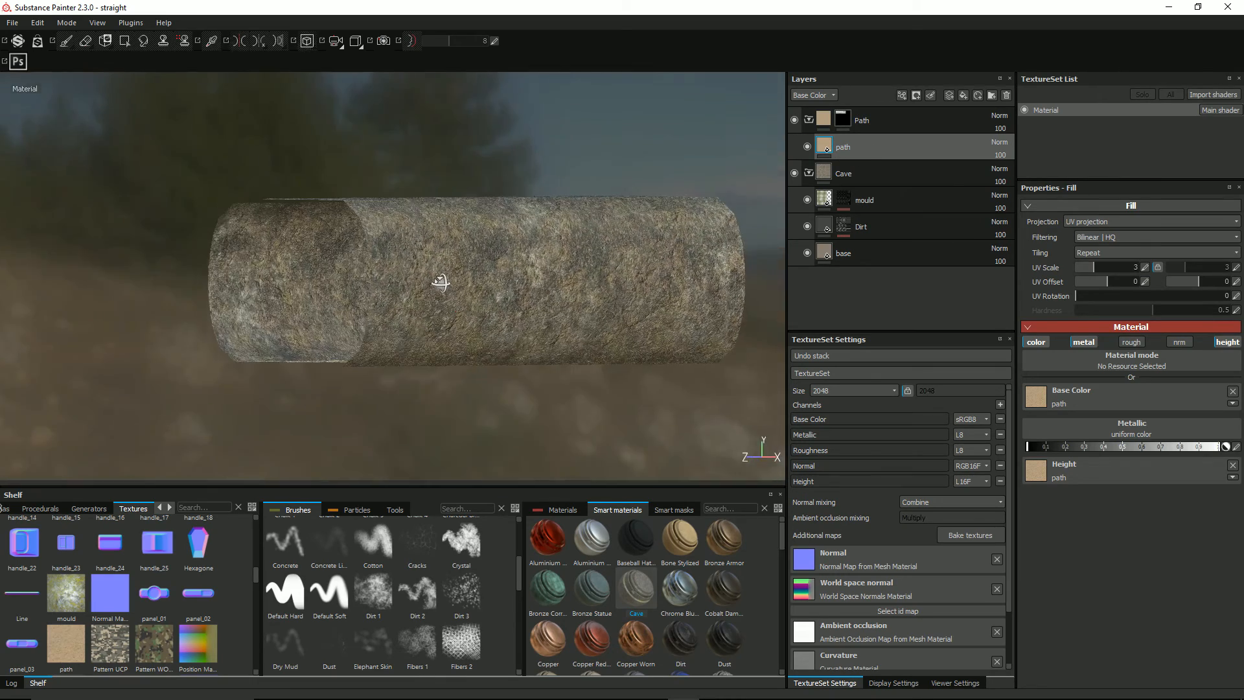
pyautogui.keyDown('alt'); pyautogui.moveTo(557, 252); pyautogui.dragTo(482, 308); pyautogui.keyUp('alt')
pyautogui.moveTo(850, 144); pyautogui.dragTo(773, 180)
pyautogui.rightClick(827, 121)
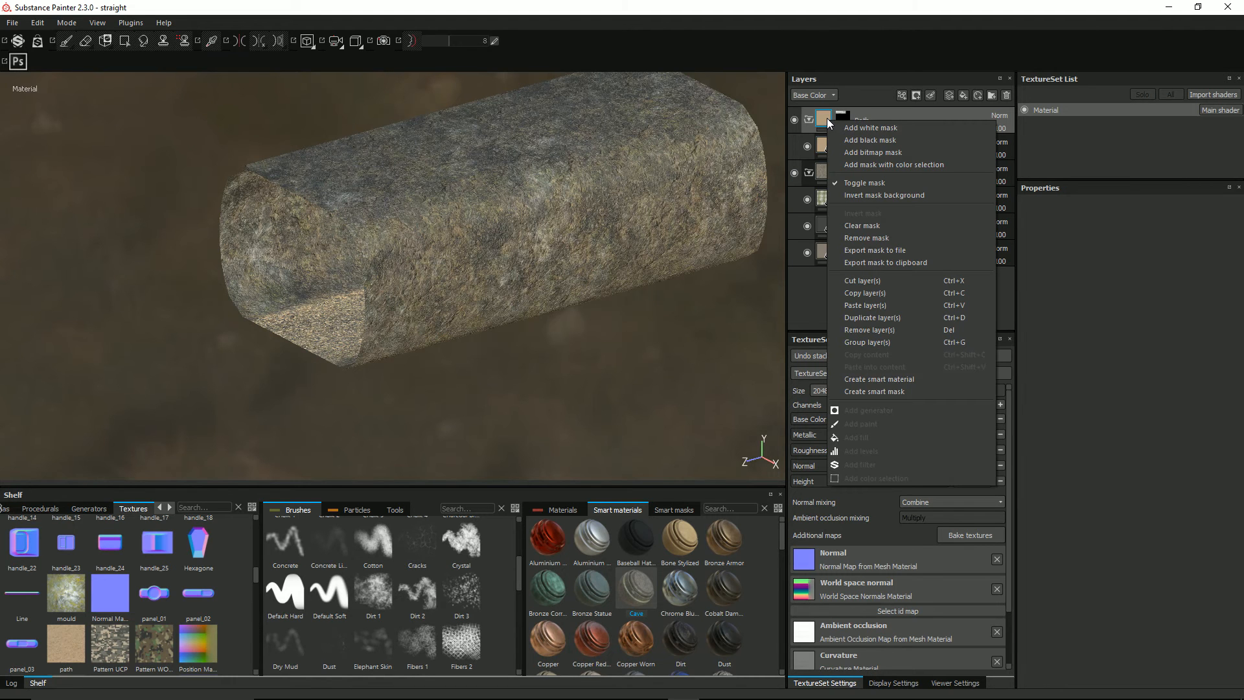
pyautogui.click(913, 382)
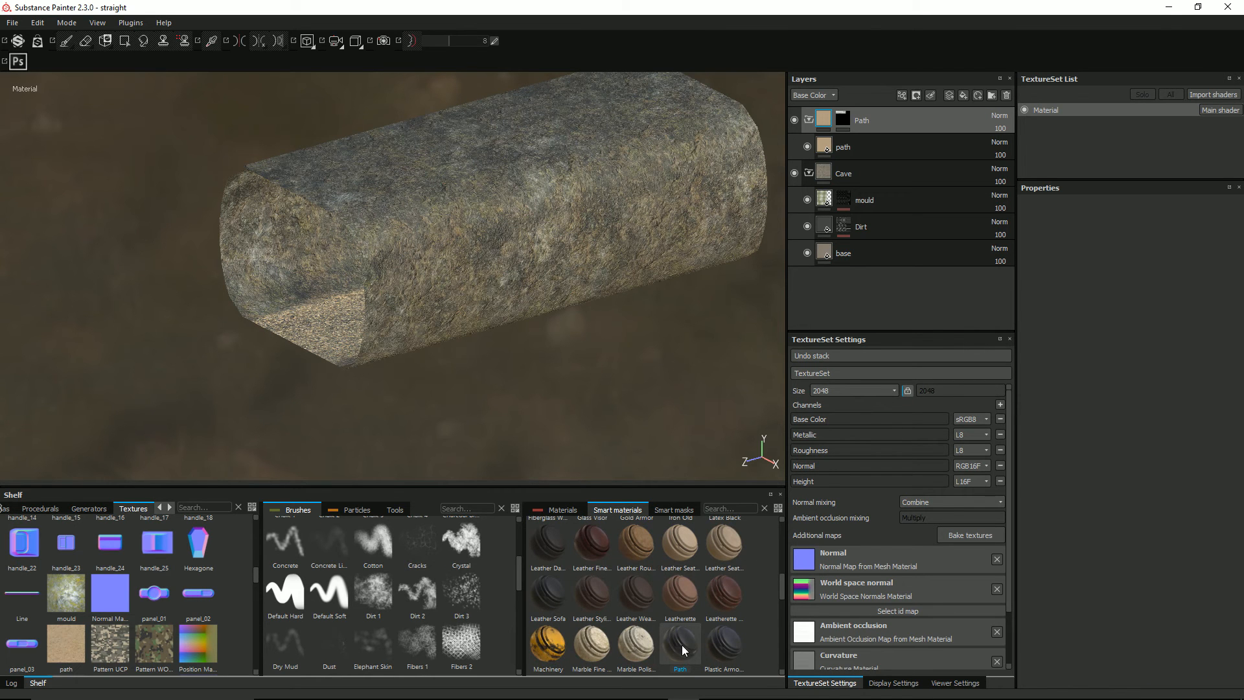
pyautogui.moveTo(681, 644)
pyautogui.moveTo(694, 645); pyautogui.dragTo(826, 151)
# Save the straight tunnel project and reopen the corner project from the recently used files.
pyautogui.hotkey('ctrl', 's')
pyautogui.click(12, 22)
pyautogui.moveTo(47, 65)
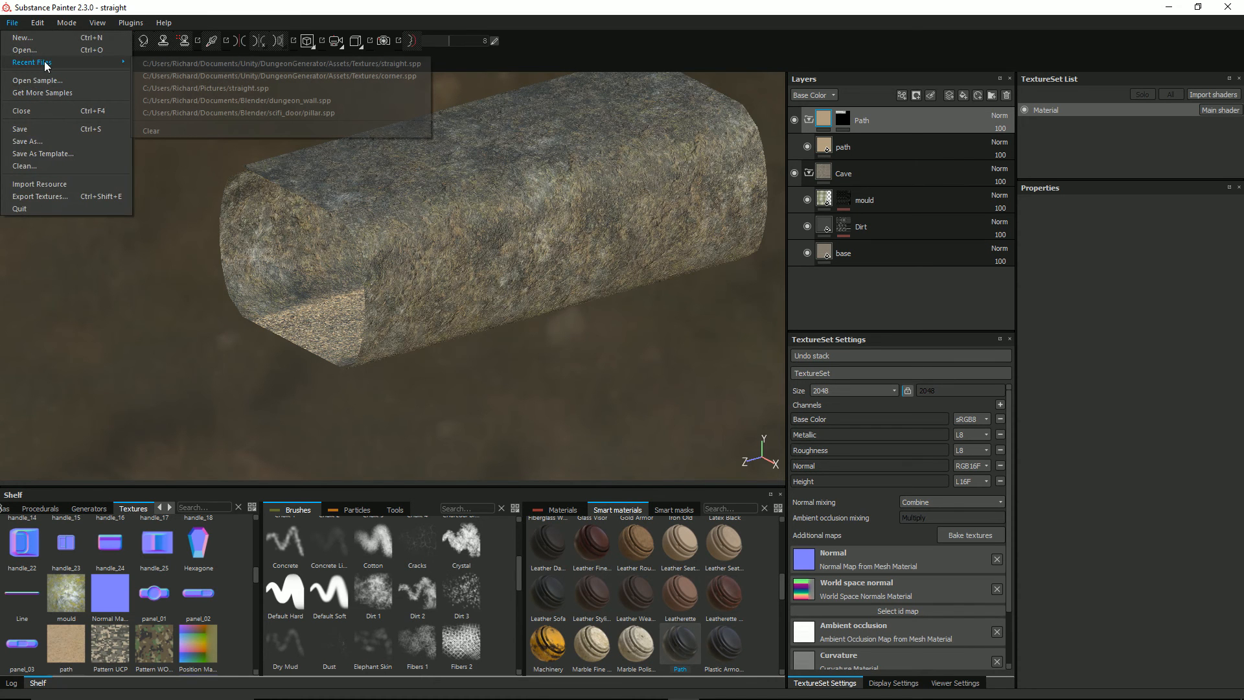
pyautogui.click(182, 78)
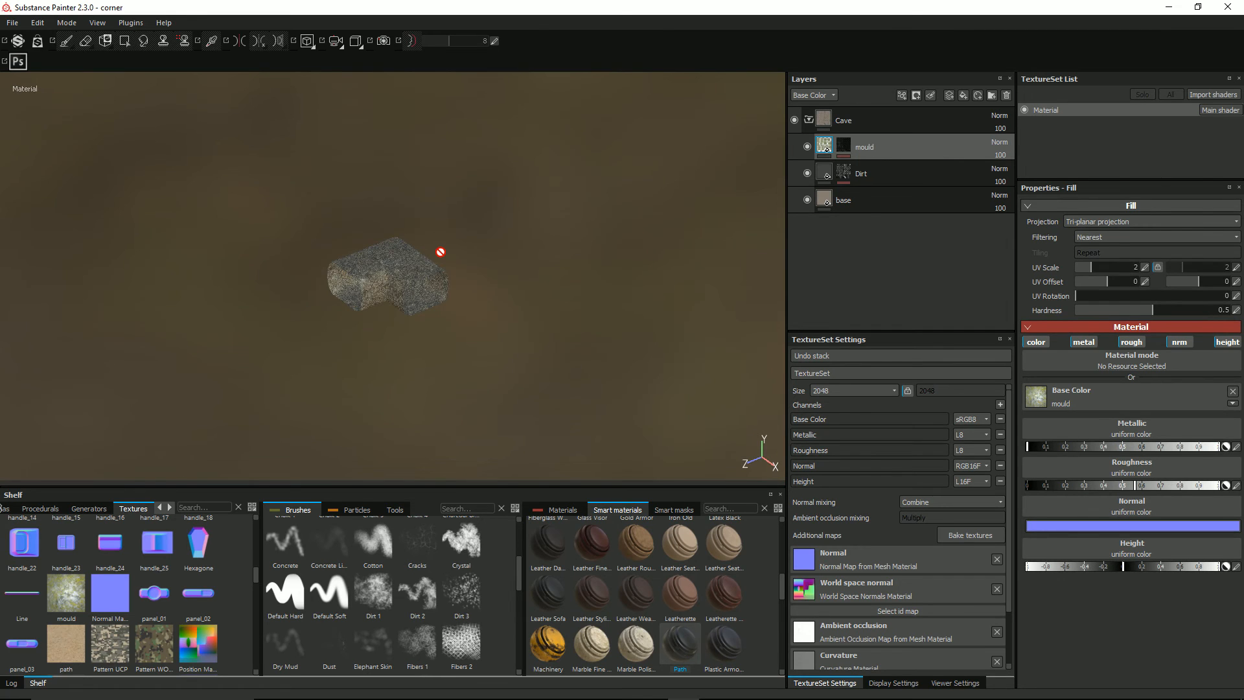
# Collapse the Cave folder and add the Path smart material above it in the layer stack.
pyautogui.scroll(8, 440, 252)
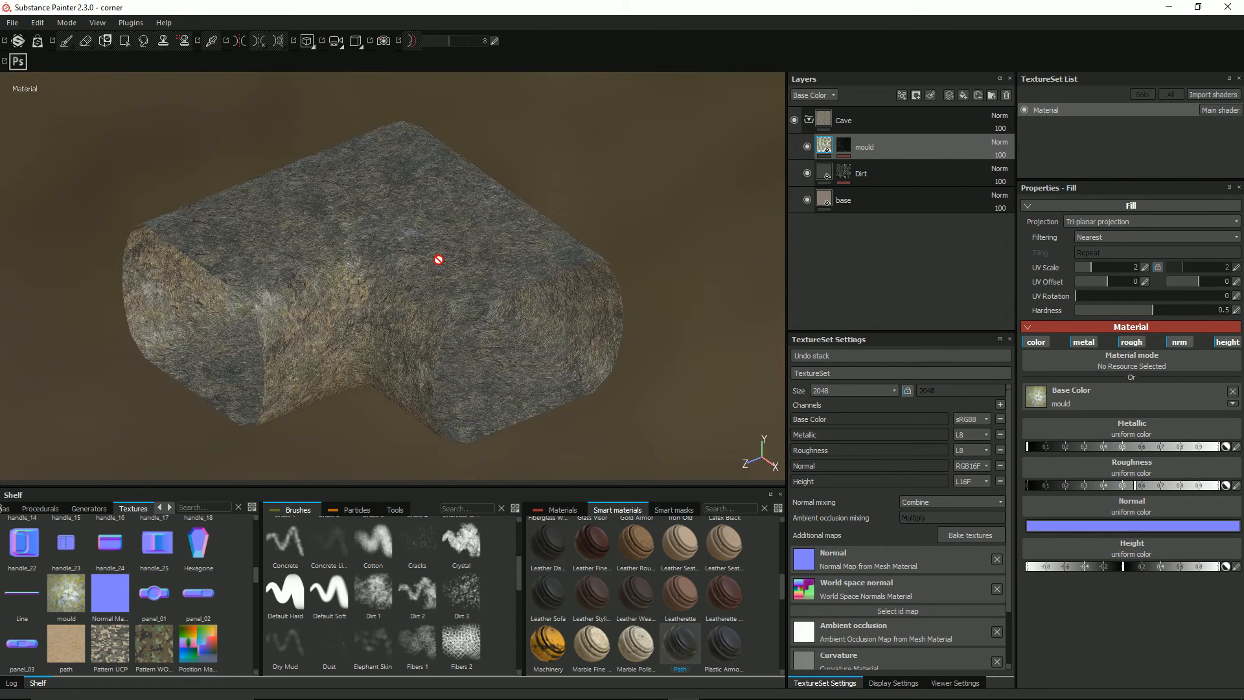
pyautogui.scroll(3, 436, 260)
pyautogui.moveTo(406, 257)
pyautogui.keyDown('alt'); pyautogui.mouseDown()
pyautogui.moveTo(428, 241)
pyautogui.moveTo(400, 224)
pyautogui.moveTo(415, 236)
pyautogui.mouseUp(); pyautogui.keyUp('alt')
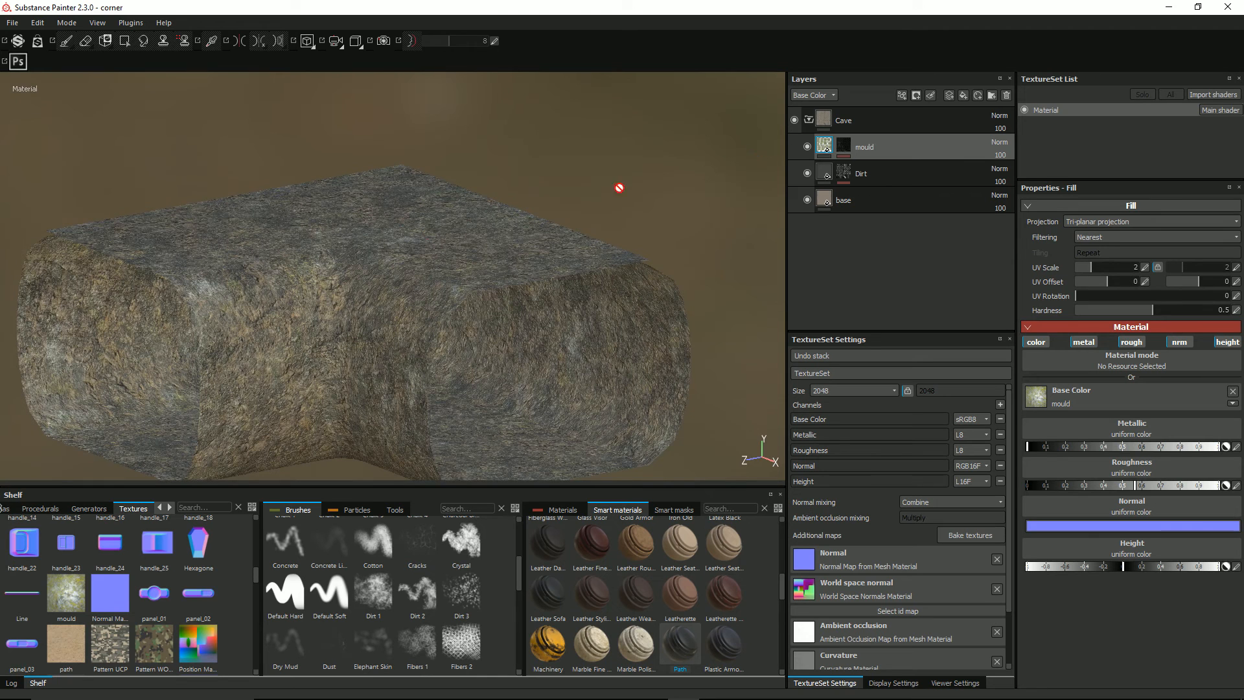
pyautogui.click(808, 120)
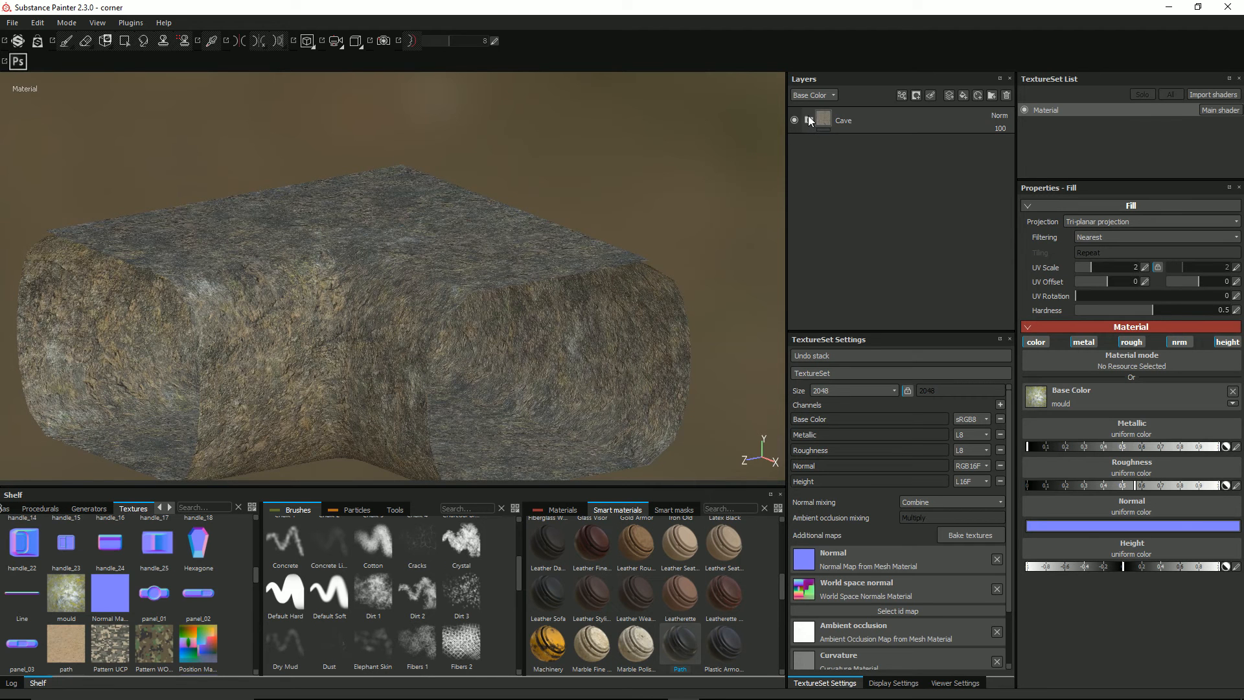
pyautogui.moveTo(703, 615); pyautogui.dragTo(874, 117)
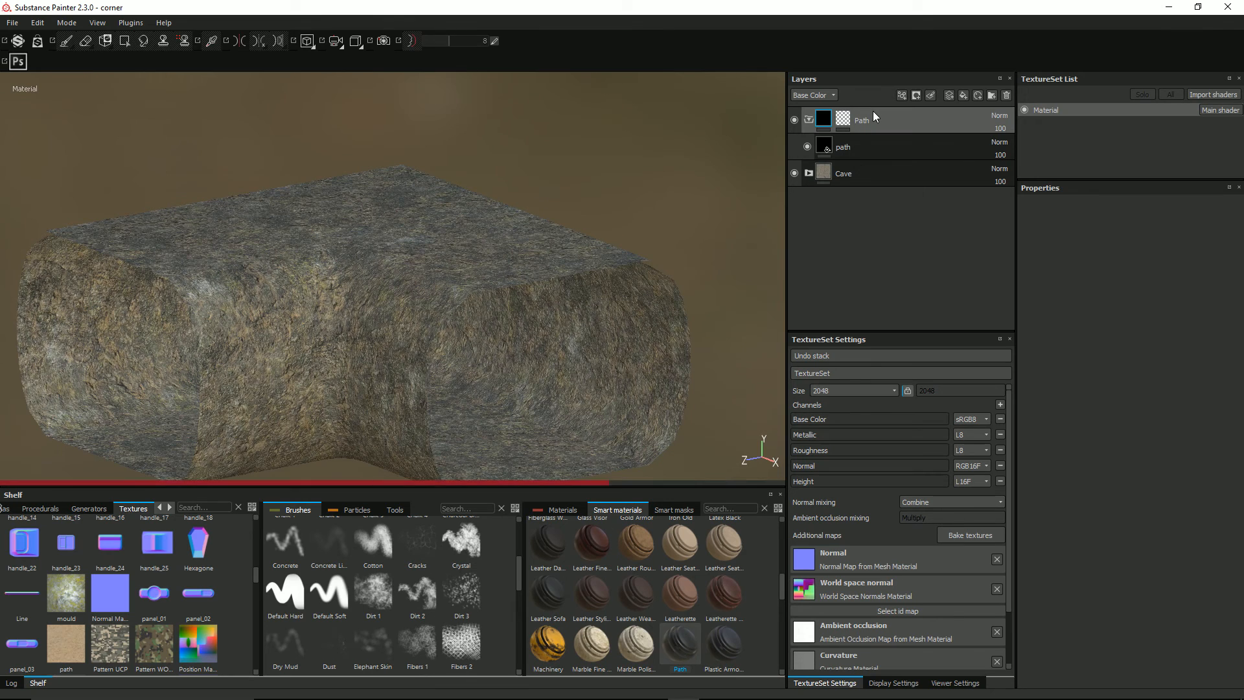
# Clear and remove the mask that came with the Path folder, and add a fresh black mask to it.
pyautogui.moveTo(323, 270)
pyautogui.keyDown('alt'); pyautogui.mouseDown()
pyautogui.moveTo(363, 324)
pyautogui.moveTo(360, 294)
pyautogui.mouseUp(); pyautogui.keyUp('alt')
pyautogui.rightClick(843, 119)
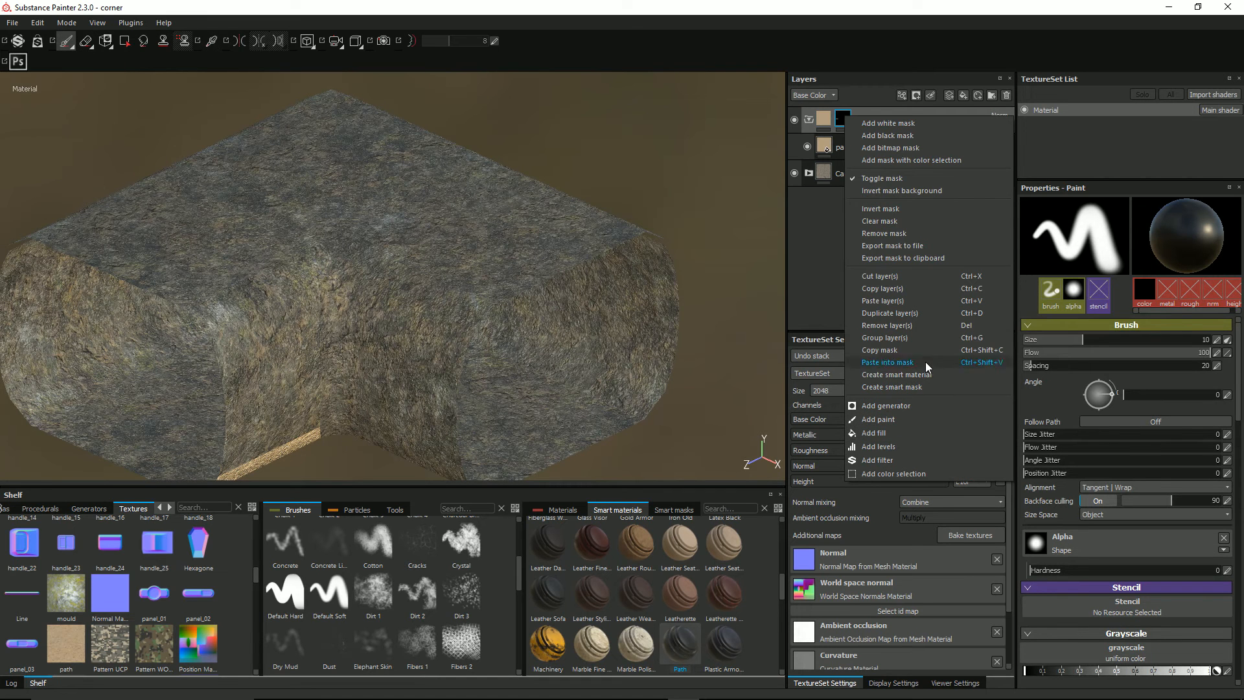
pyautogui.click(894, 220)
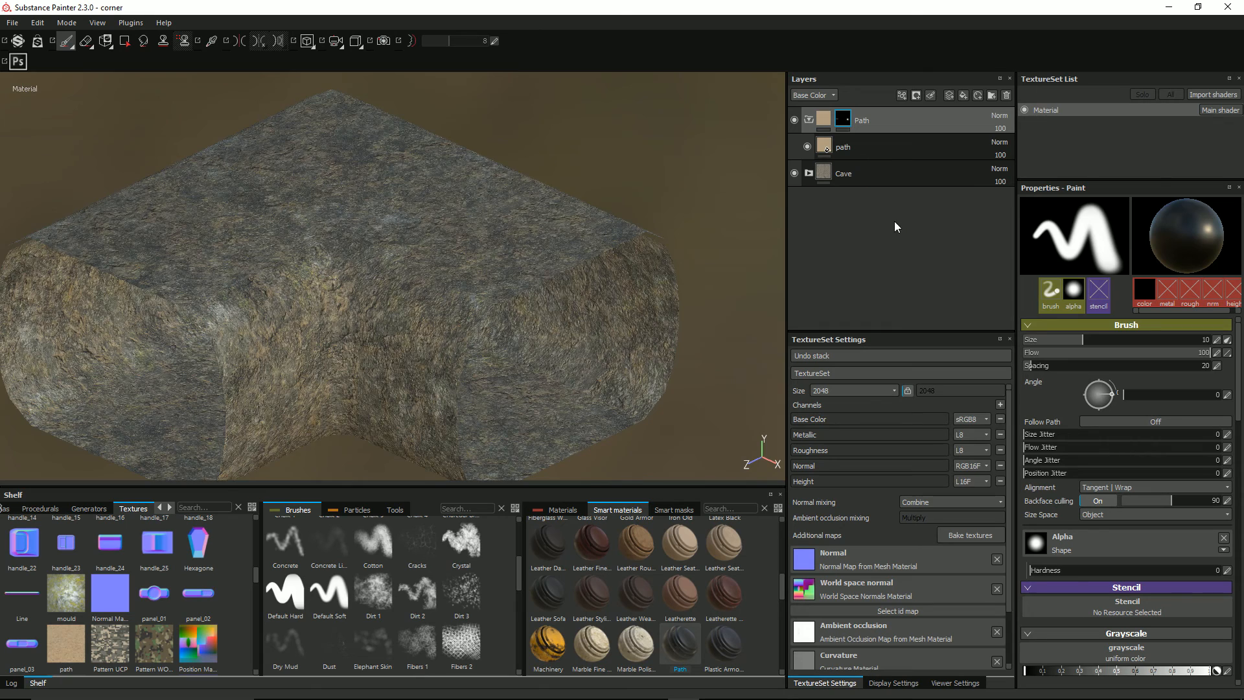
pyautogui.keyDown('alt'); pyautogui.moveTo(452, 275); pyautogui.dragTo(360, 267); pyautogui.keyUp('alt')
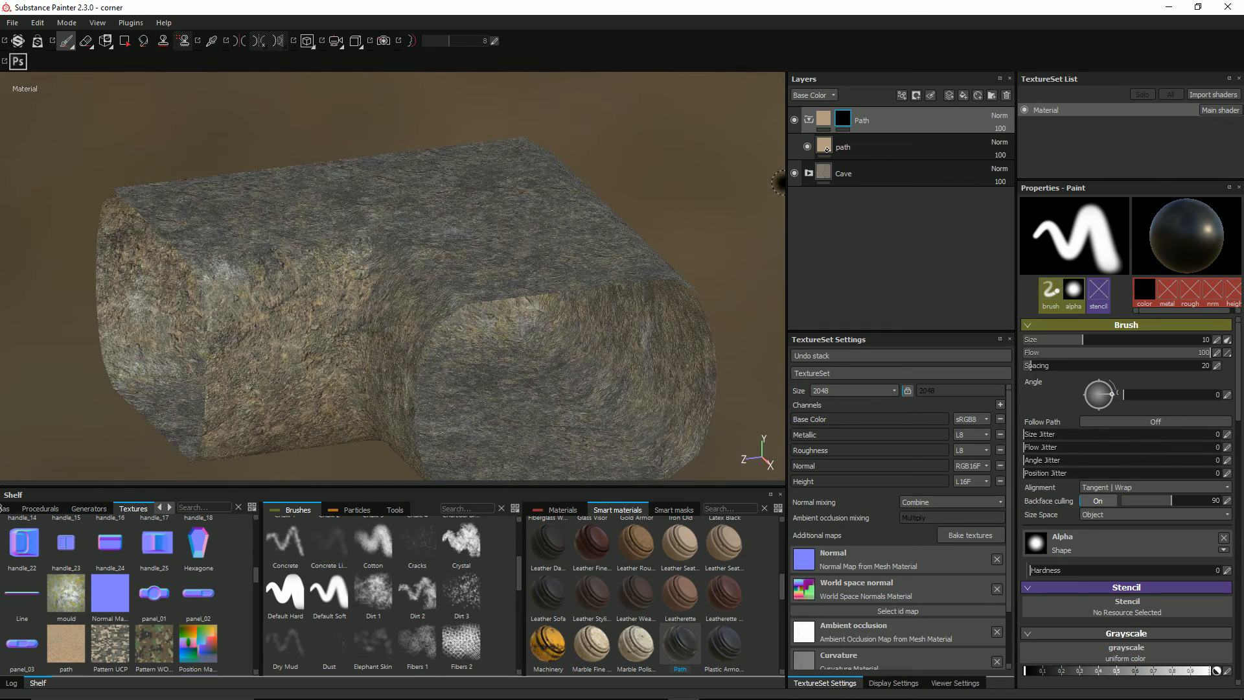
pyautogui.rightClick(844, 122)
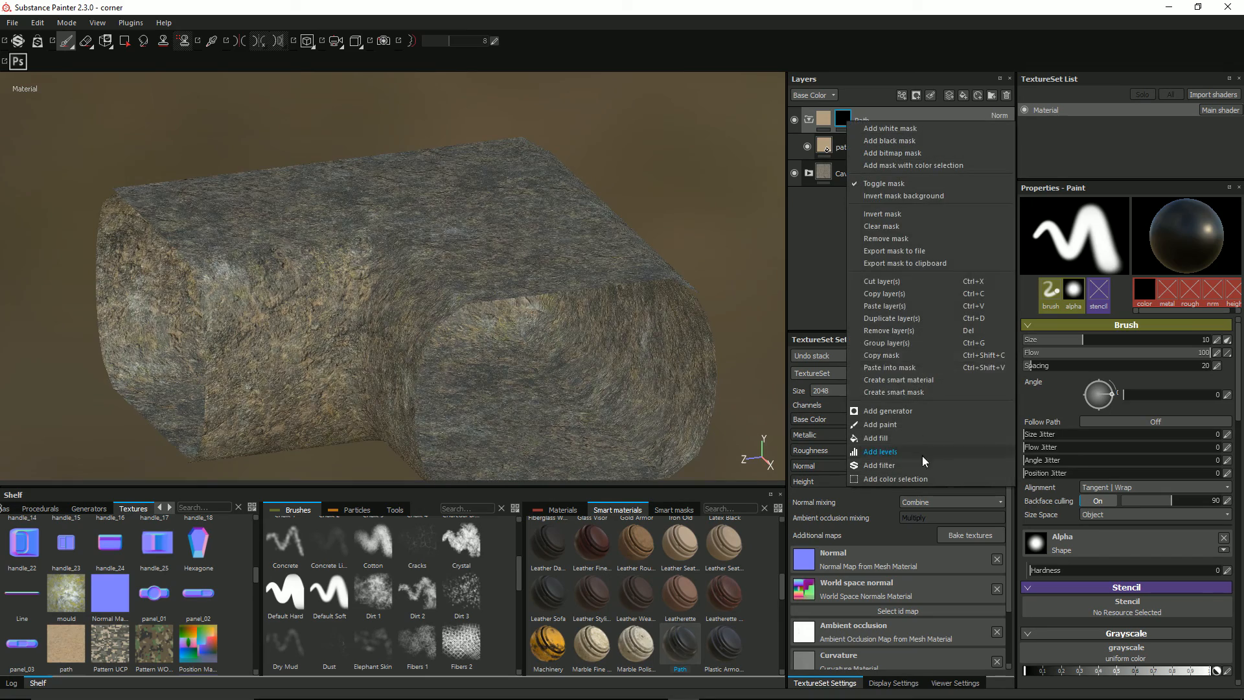
pyautogui.click(881, 239)
pyautogui.keyDown('alt'); pyautogui.moveTo(453, 324); pyautogui.dragTo(619, 224); pyautogui.keyUp('alt')
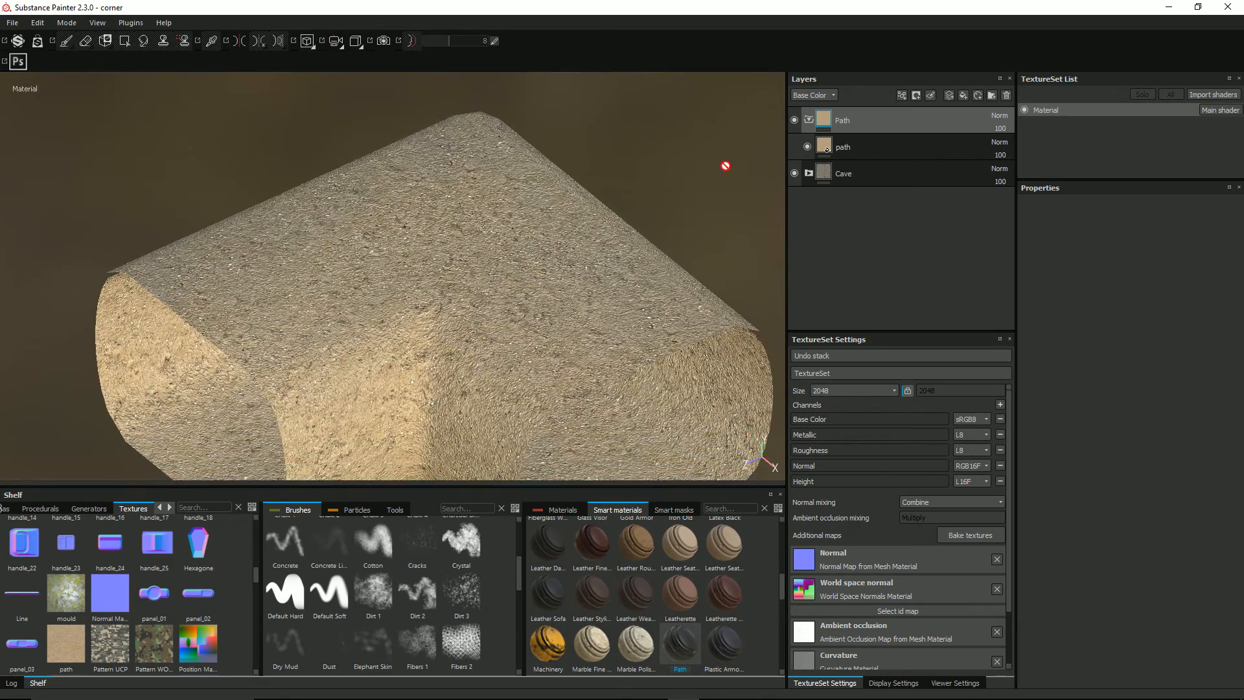
pyautogui.rightClick(824, 129)
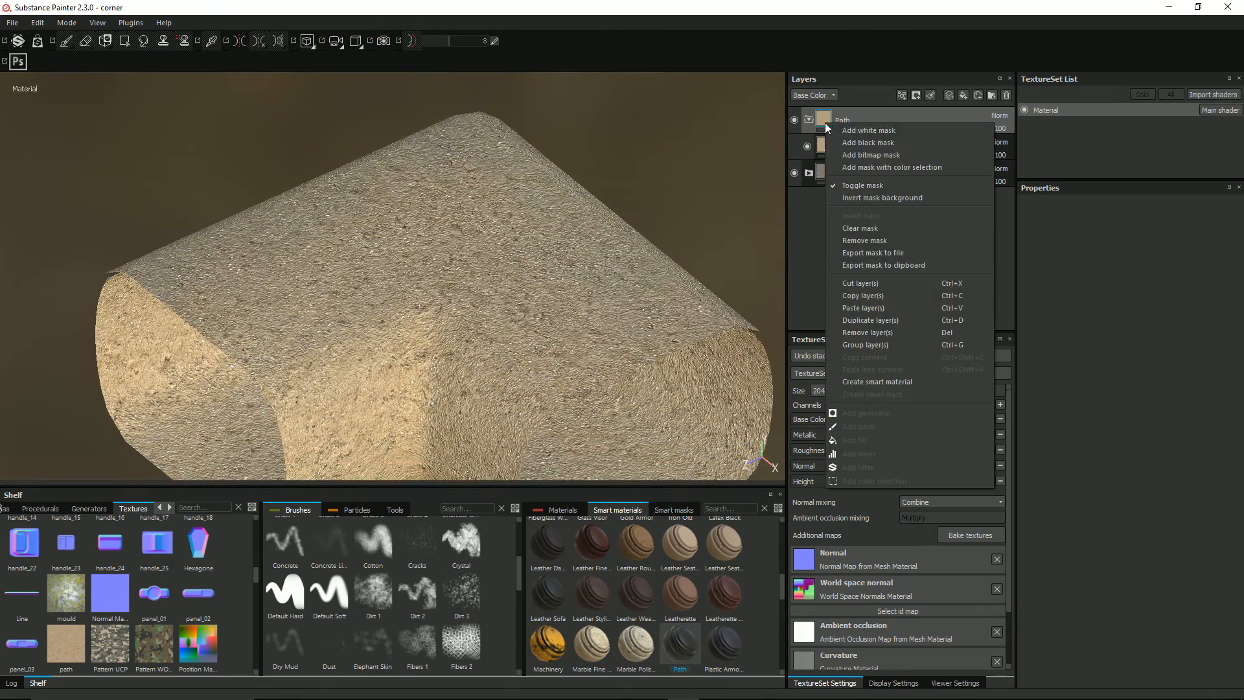
pyautogui.click(855, 143)
# Fill all the floor polygons of the corner piece with white in the Path mask using Polygon Fill, viewed from below.
pyautogui.moveTo(563, 325)
pyautogui.keyDown('alt'); pyautogui.mouseDown()
pyautogui.moveTo(585, 167)
pyautogui.moveTo(544, 342)
pyautogui.moveTo(561, 297)
pyautogui.moveTo(636, 237)
pyautogui.mouseUp(); pyautogui.keyUp('alt')
pyautogui.scroll(-4, 620, 259)
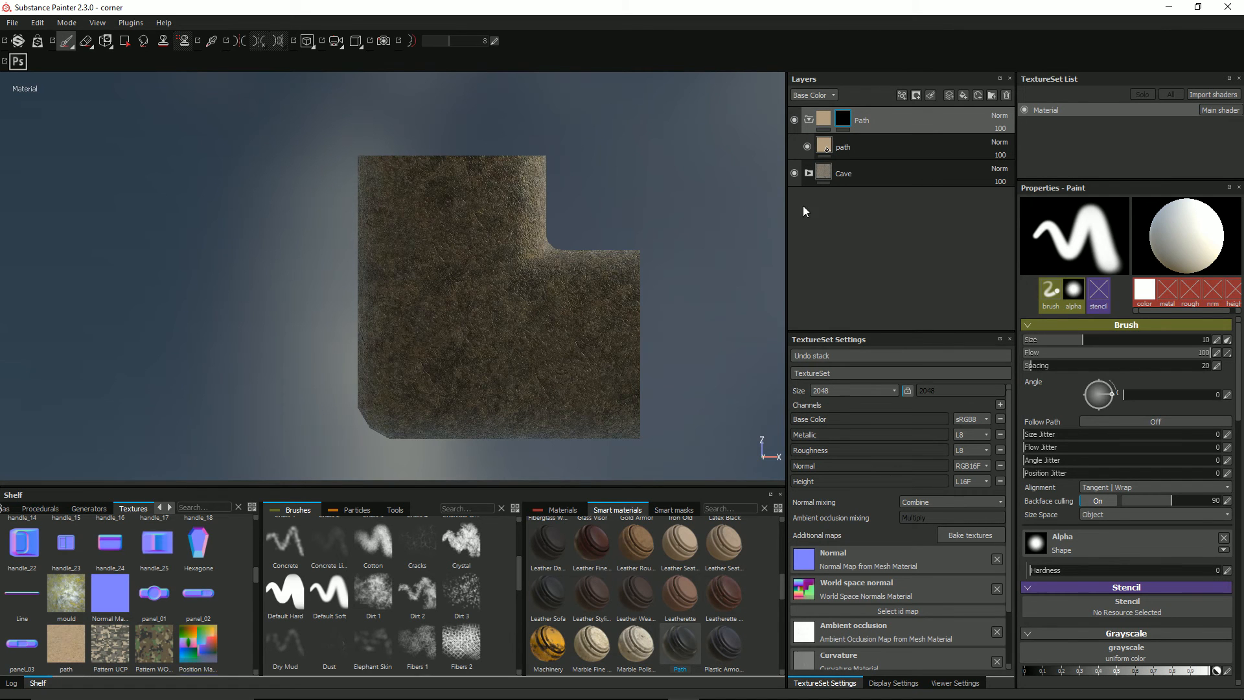
pyautogui.click(123, 42)
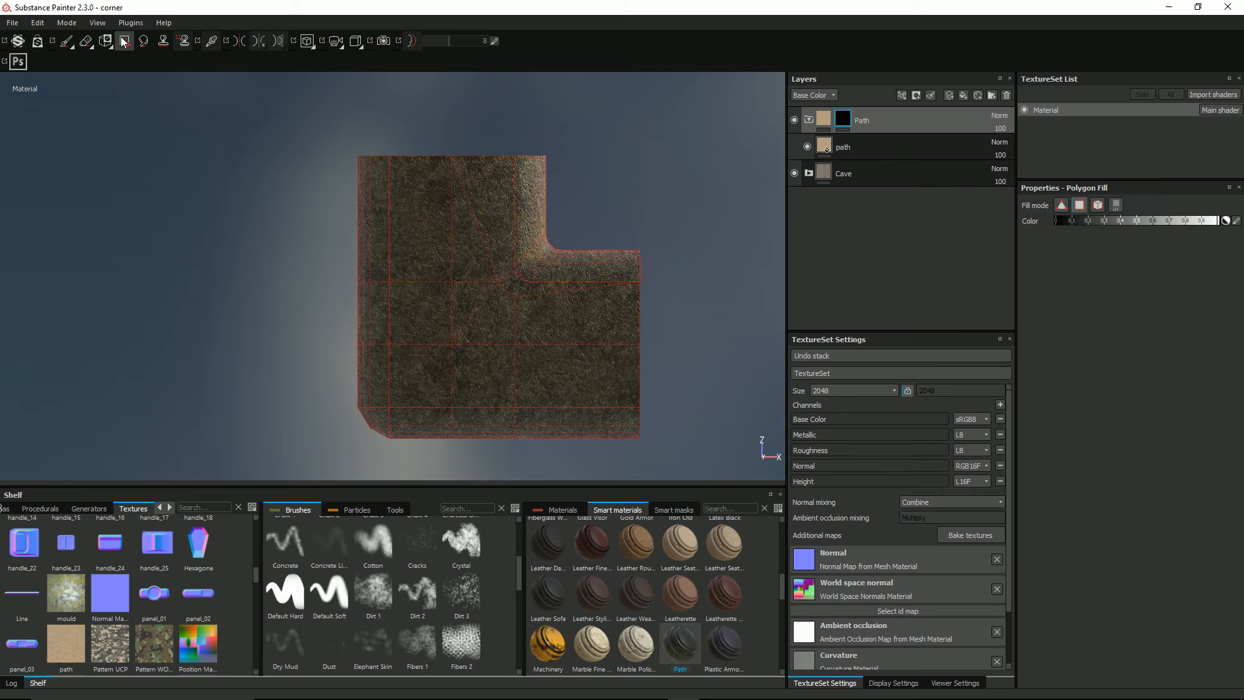
pyautogui.click(427, 232)
pyautogui.click(478, 250)
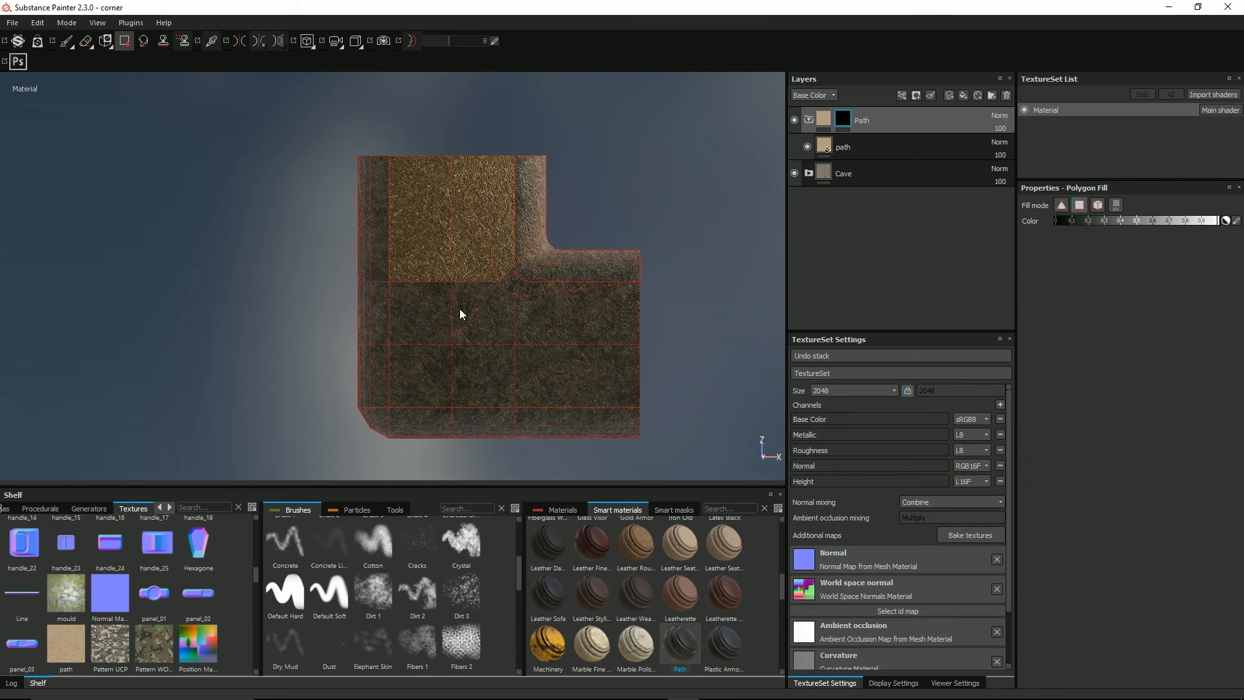
pyautogui.scroll(3, 516, 290)
pyautogui.click(513, 288)
pyautogui.click(534, 311)
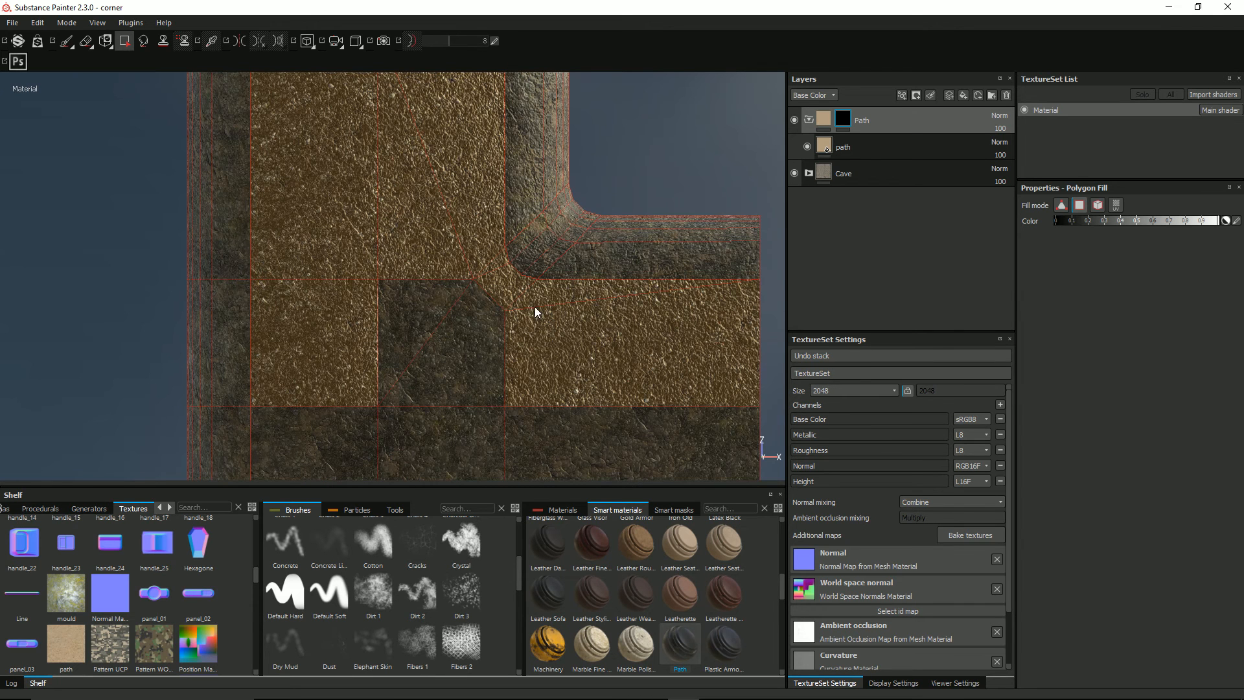
pyautogui.click(469, 360)
pyautogui.click(356, 453)
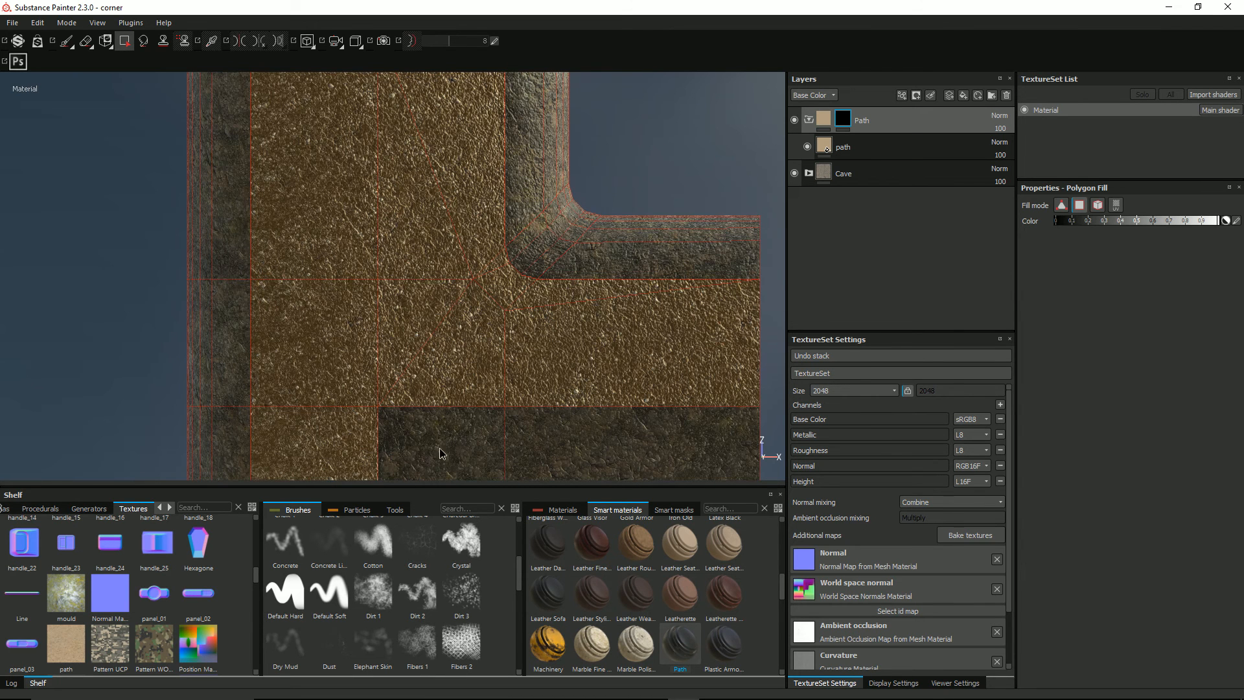
pyautogui.click(443, 454)
pyautogui.click(582, 445)
# Set up the Dirt 1 paint brush with a black grayscale value for erasing parts of the Path mask.
pyautogui.scroll(-5, 548, 401)
pyautogui.moveTo(529, 325)
pyautogui.keyDown('alt'); pyautogui.mouseDown()
pyautogui.moveTo(542, 432)
pyautogui.moveTo(605, 508)
pyautogui.moveTo(572, 530)
pyautogui.moveTo(505, 524)
pyautogui.moveTo(509, 367)
pyautogui.moveTo(519, 319)
pyautogui.moveTo(542, 327)
pyautogui.mouseUp(); pyautogui.keyUp('alt')
pyautogui.keyDown('alt'); pyautogui.moveTo(540, 323); pyautogui.dragTo(449, 224, button='middle'); pyautogui.keyUp('alt')
pyautogui.scroll(3, 449, 224)
pyautogui.scroll(2, 449, 224)
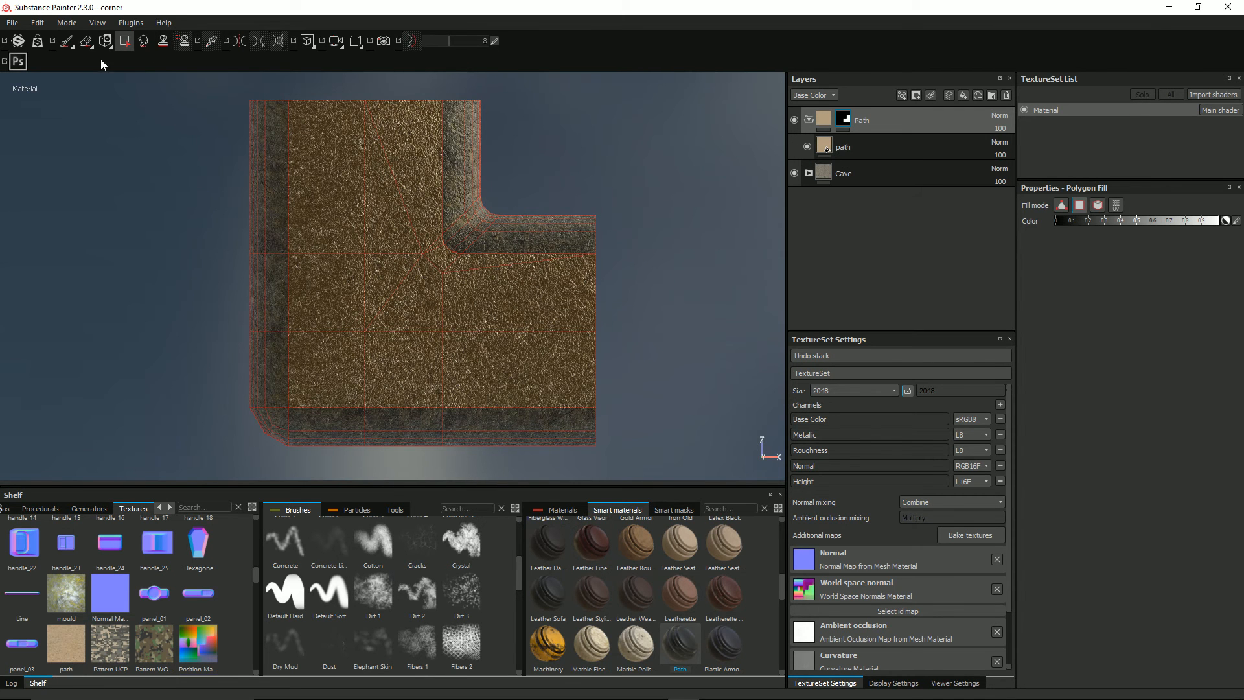
pyautogui.click(67, 41)
pyautogui.click(373, 591)
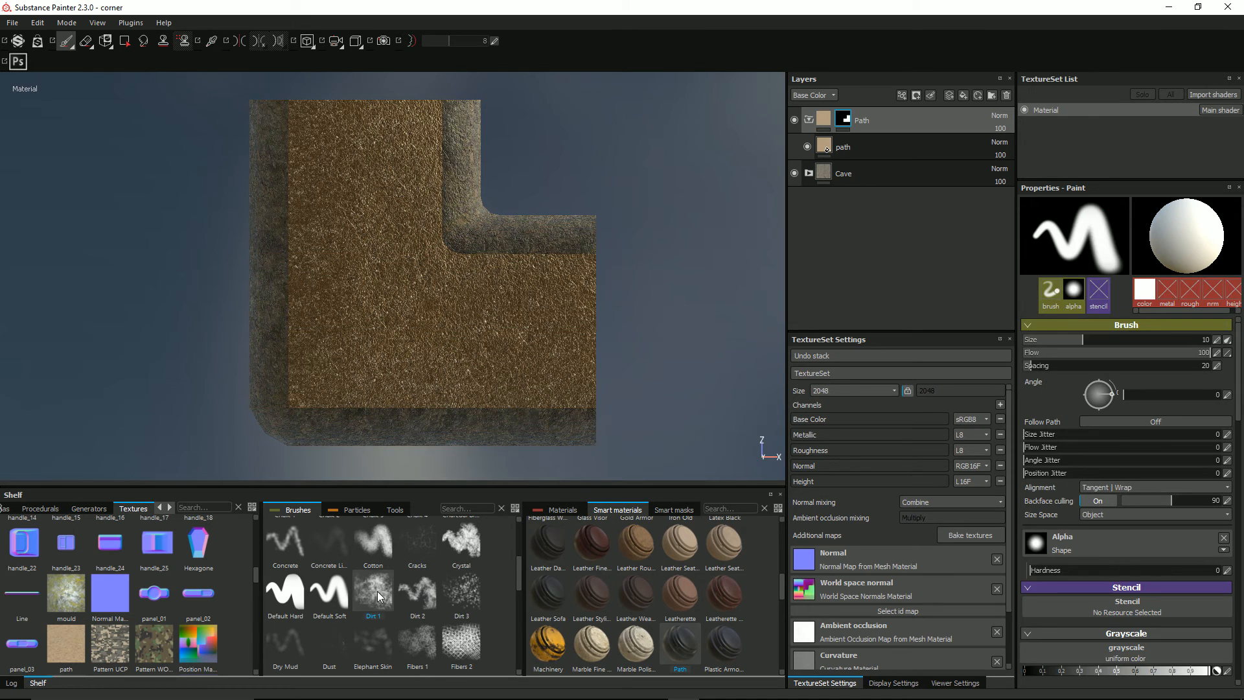
pyautogui.click(289, 104)
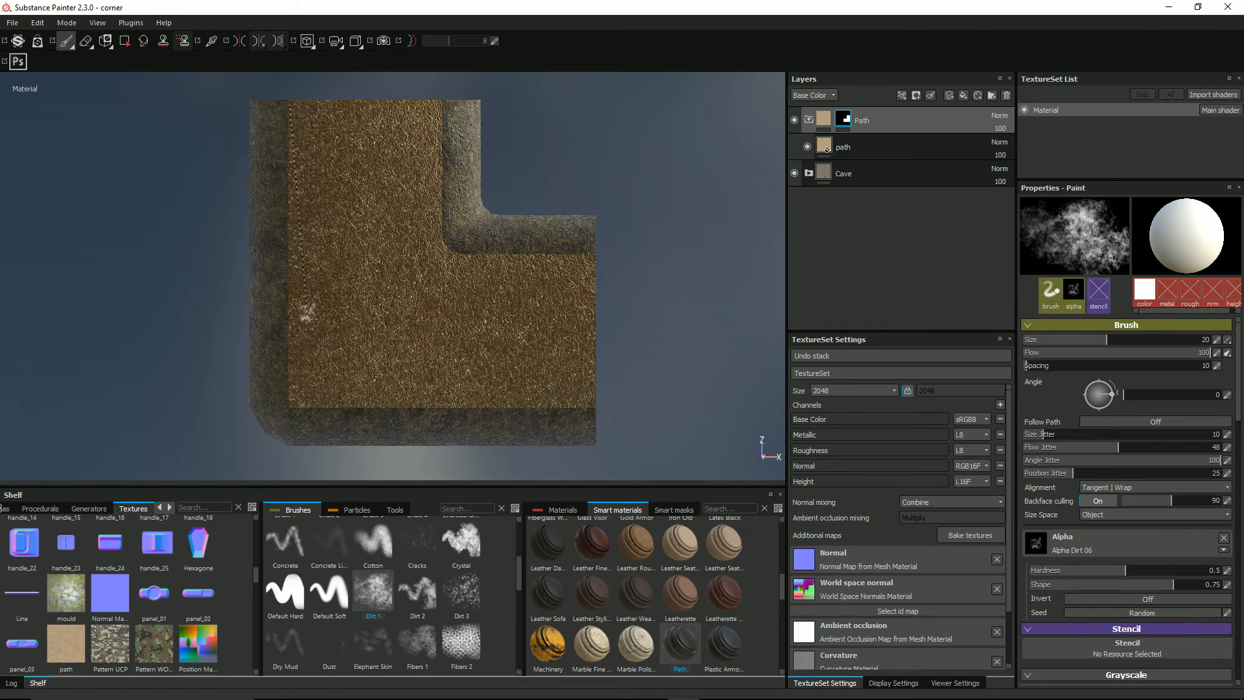
pyautogui.click(292, 406)
pyautogui.scroll(-5, 1143, 582)
pyautogui.moveTo(1209, 518); pyautogui.dragTo(1025, 518)
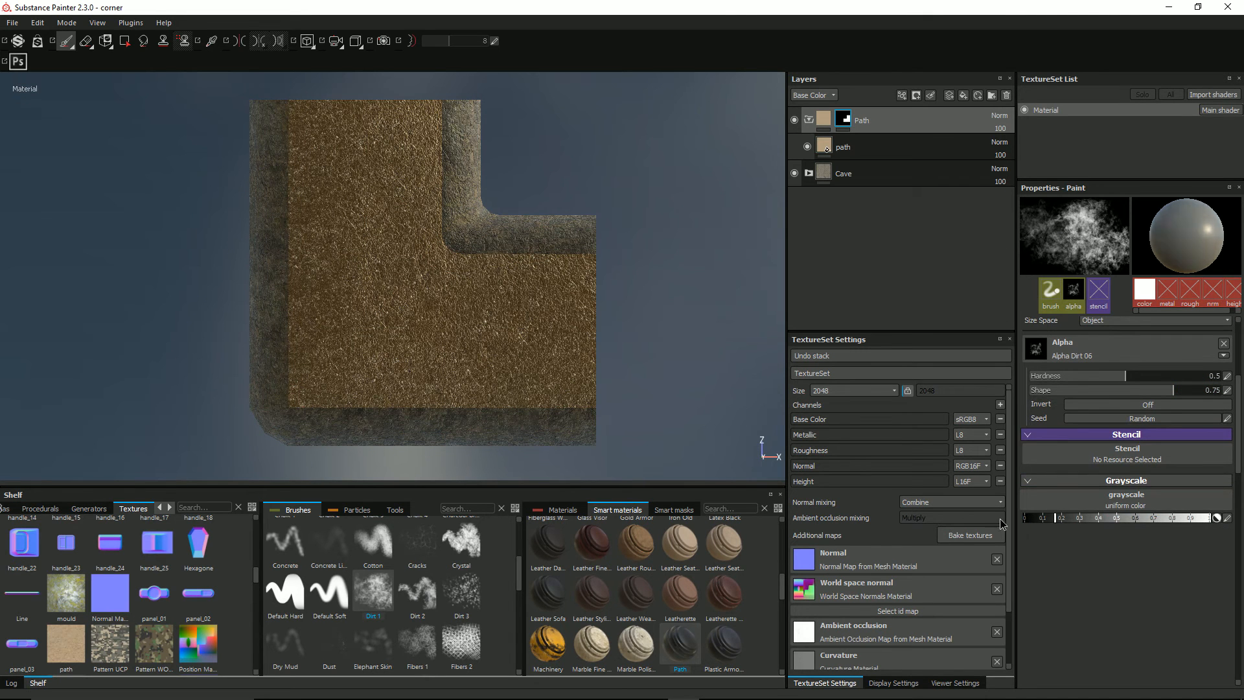
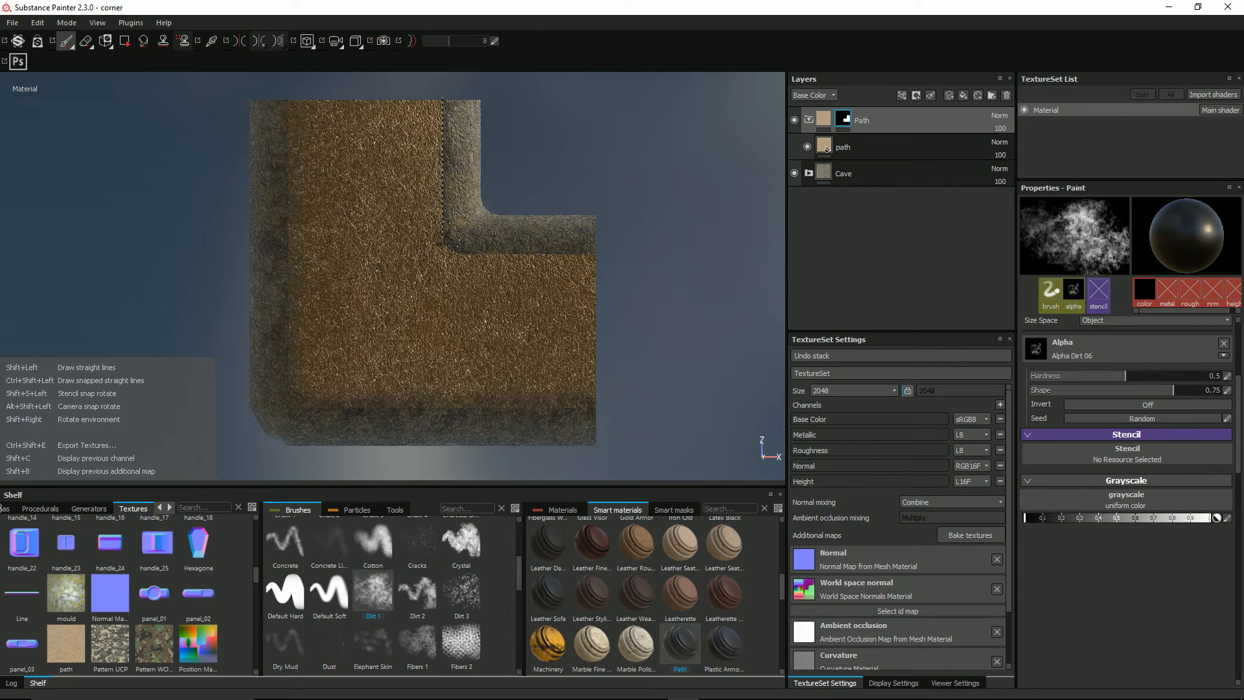
# Paint straight black strokes along the floor's wall edges in the Path mask to roughen the path border, and check both tunnel openings.
pyautogui.keyDown('shift'); pyautogui.click(442, 234); pyautogui.keyUp('shift')
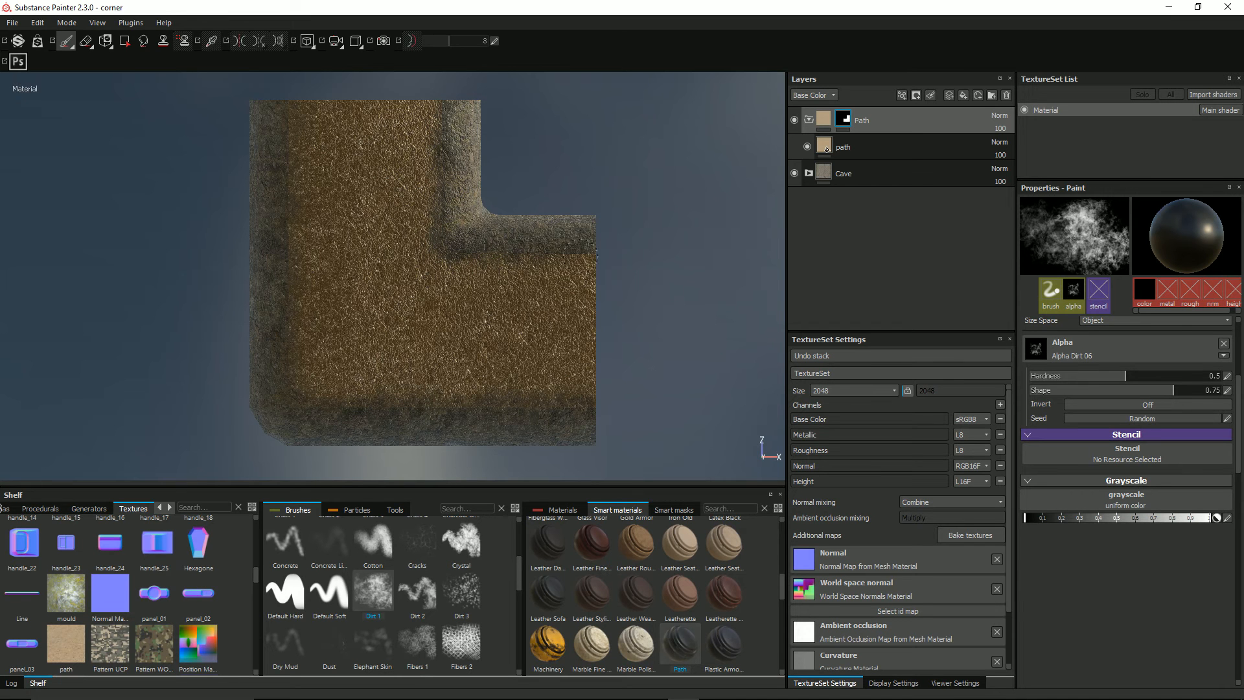
pyautogui.keyDown('alt'); pyautogui.moveTo(685, 222); pyautogui.dragTo(670, 443); pyautogui.keyUp('alt')
pyautogui.scroll(3, 319, 223)
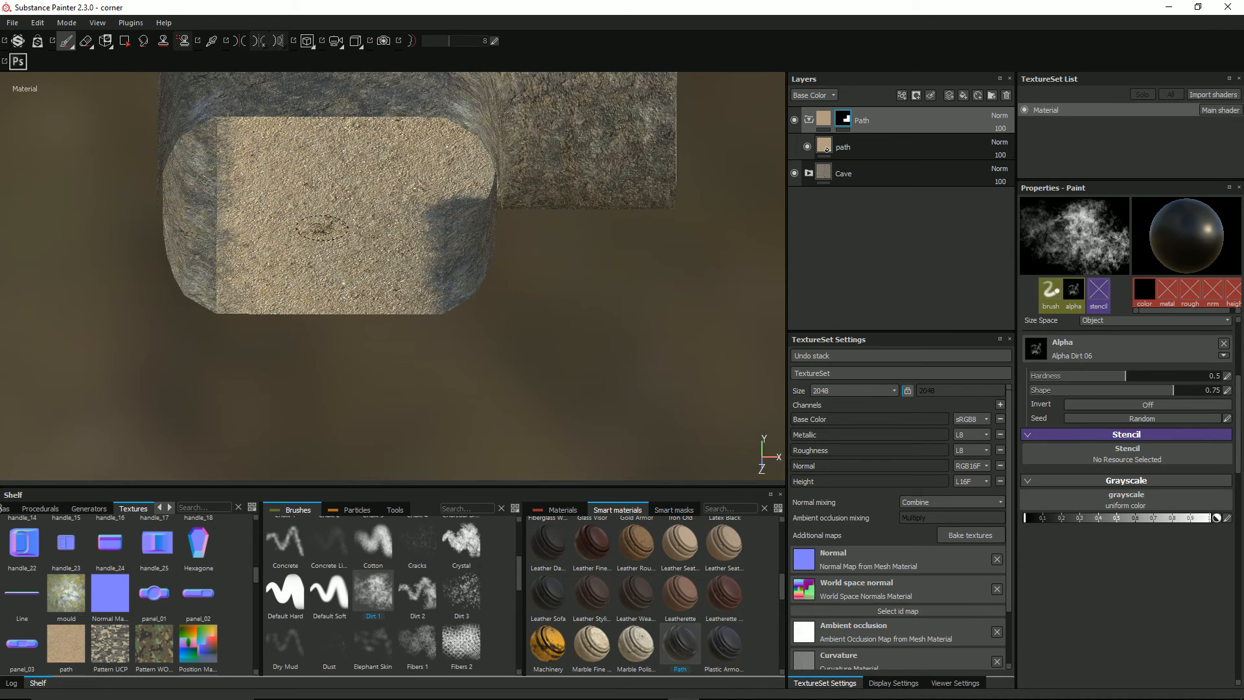
pyautogui.keyDown('alt'); pyautogui.moveTo(316, 228); pyautogui.dragTo(292, 142); pyautogui.keyUp('alt')
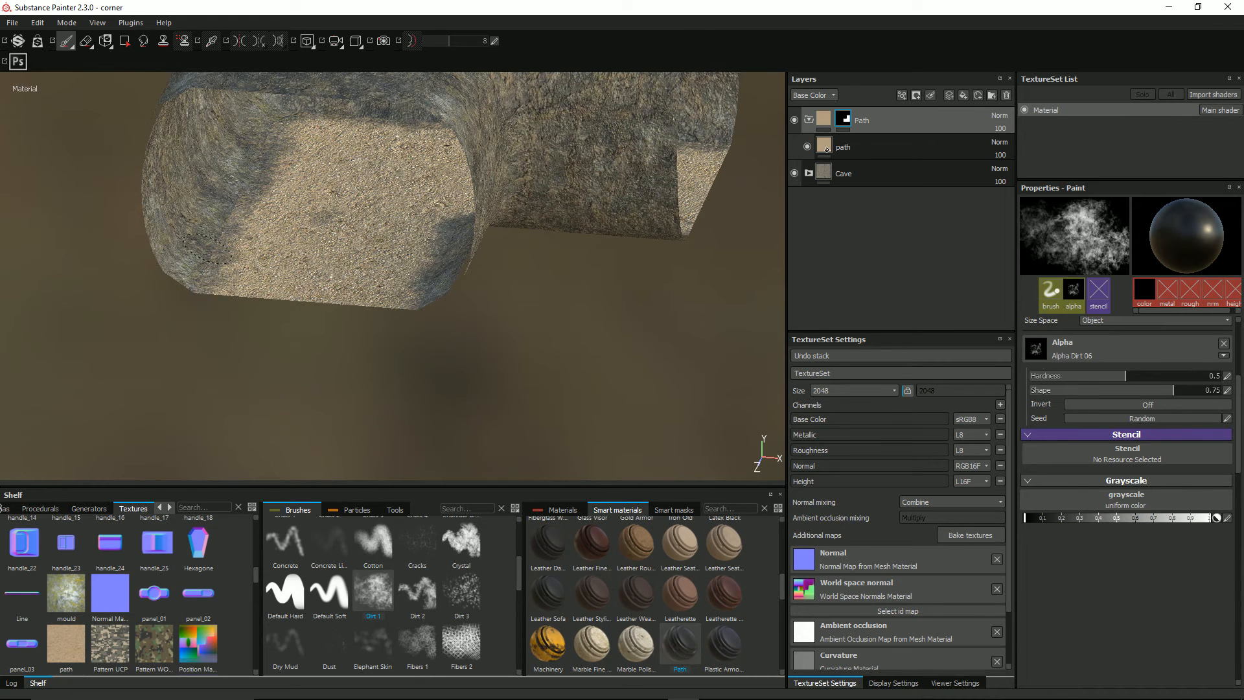
pyautogui.moveTo(364, 247)
pyautogui.keyDown('alt'); pyautogui.mouseDown()
pyautogui.moveTo(444, 244)
pyautogui.moveTo(458, 206)
pyautogui.moveTo(416, 110)
pyautogui.moveTo(445, 216)
pyautogui.moveTo(298, 310)
pyautogui.moveTo(410, 295)
pyautogui.moveTo(337, 313)
pyautogui.moveTo(192, 272)
pyautogui.moveTo(84, 311)
pyautogui.mouseUp(); pyautogui.keyUp('alt')
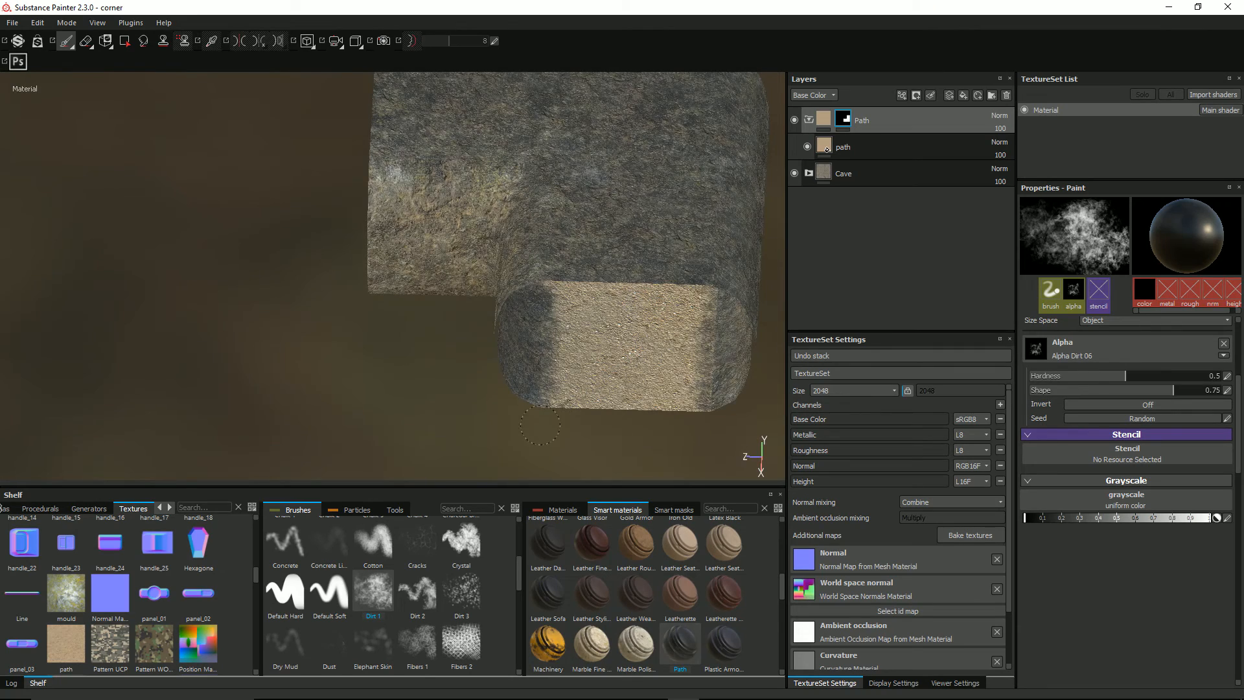
pyautogui.keyDown('alt'); pyautogui.moveTo(437, 363); pyautogui.dragTo(513, 167); pyautogui.keyUp('alt')
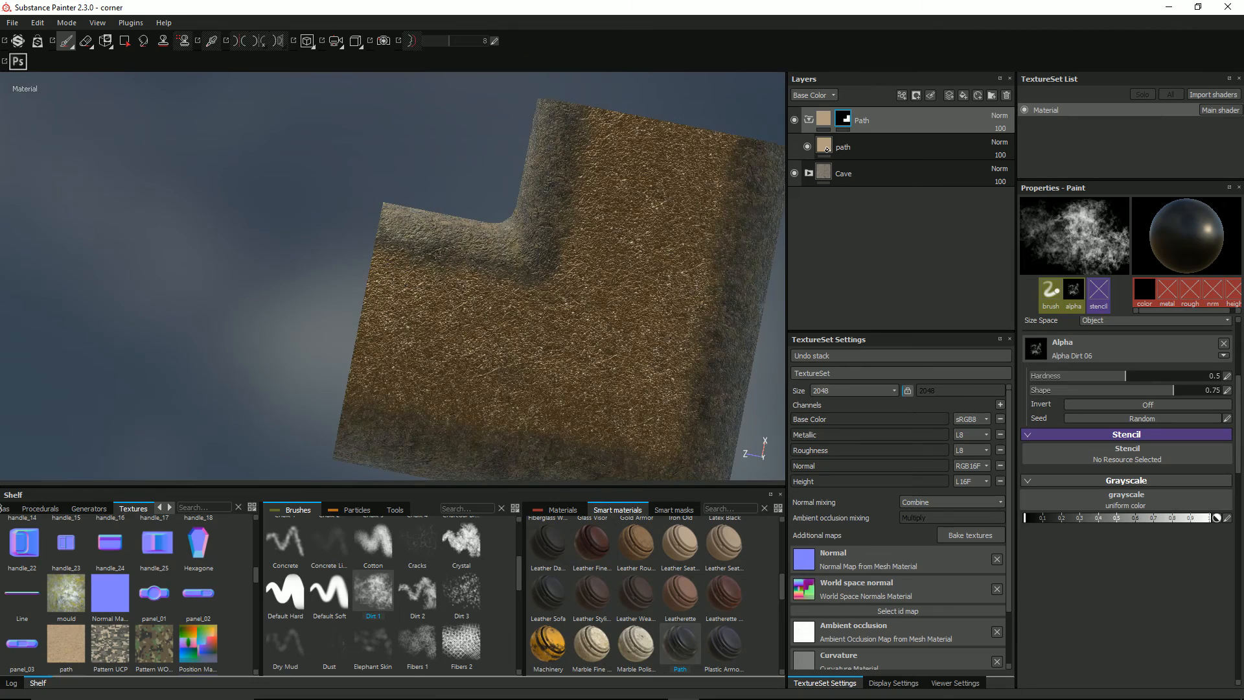
pyautogui.keyDown('alt'); pyautogui.moveTo(527, 265); pyautogui.dragTo(453, 266); pyautogui.keyUp('alt')
# Save the corner project and choose the Unity 5 (Standard Metallic)_copy config for its texture export.
pyautogui.click(11, 23)
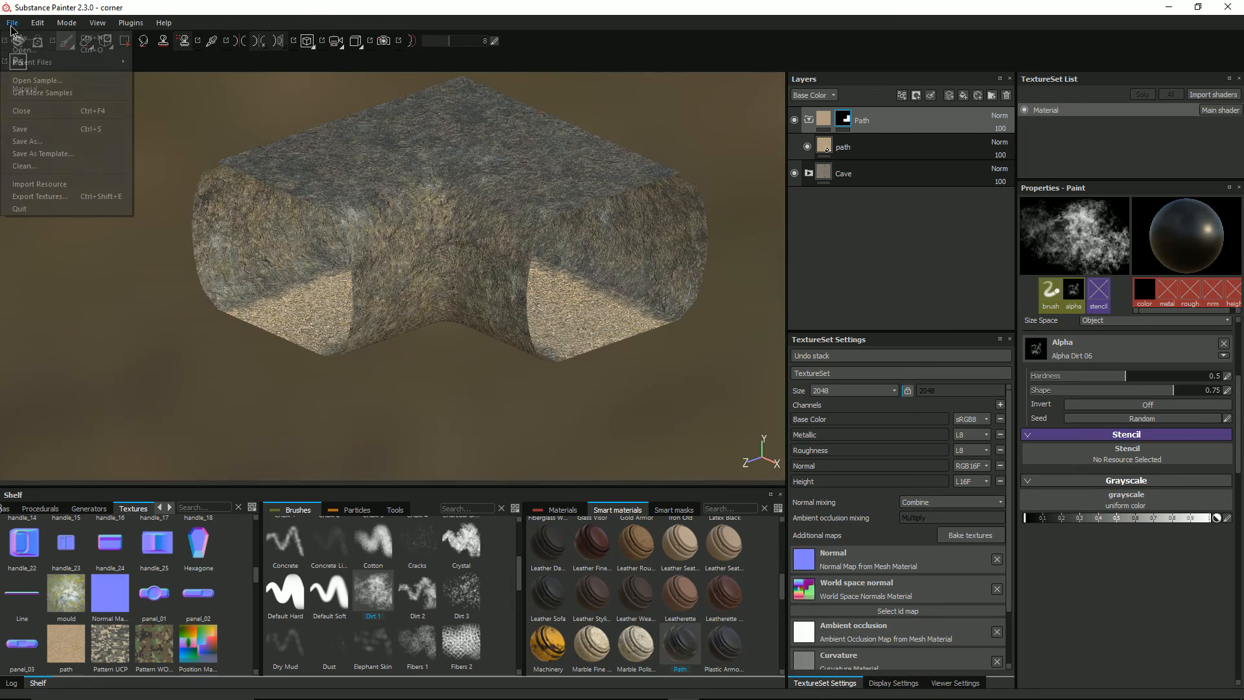
pyautogui.click(42, 120)
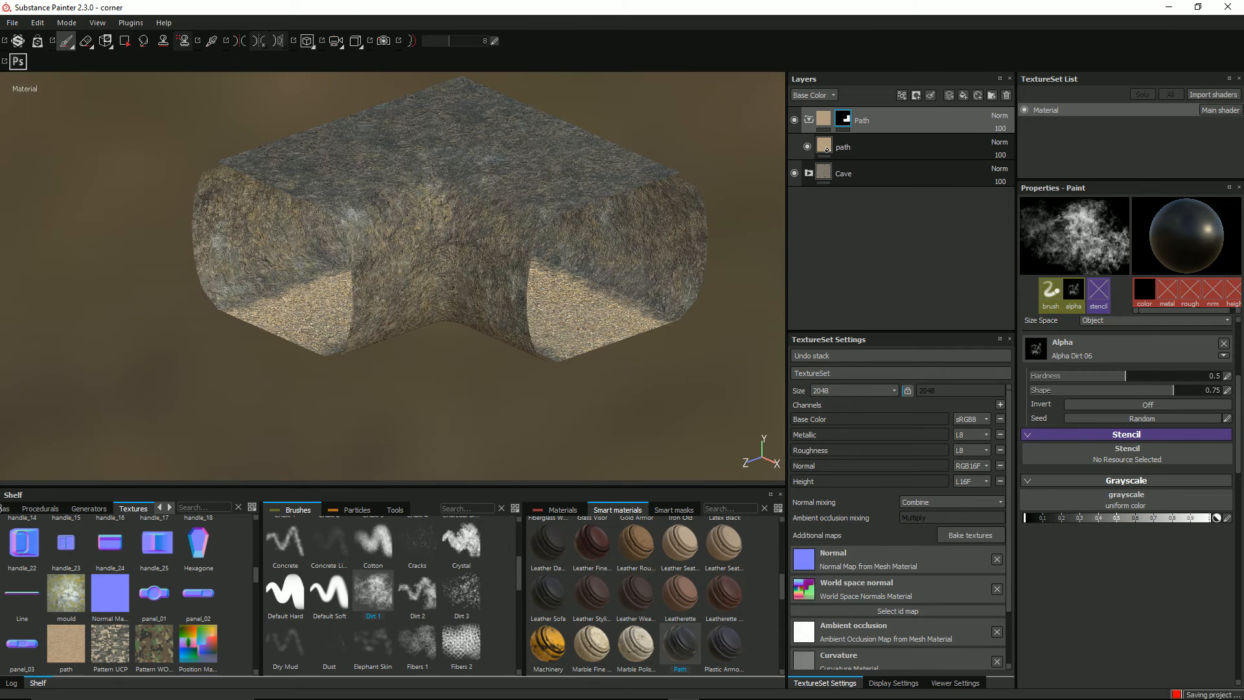
pyautogui.click(13, 23)
pyautogui.click(45, 195)
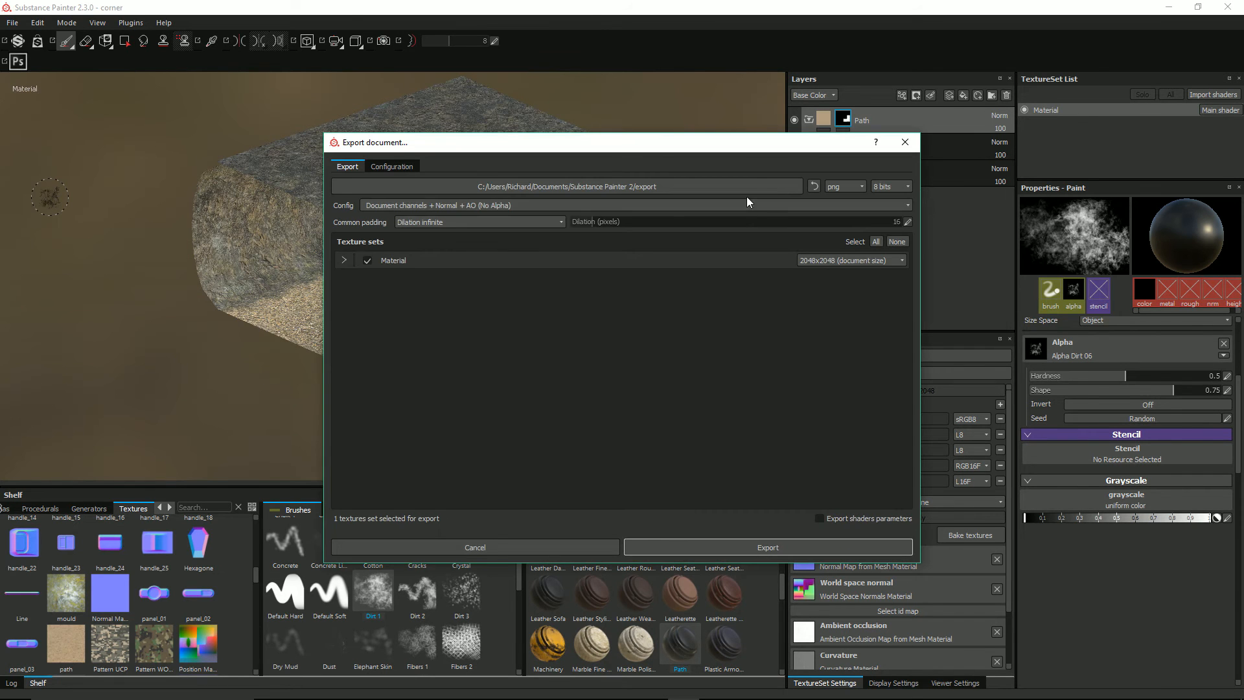
pyautogui.click(652, 204)
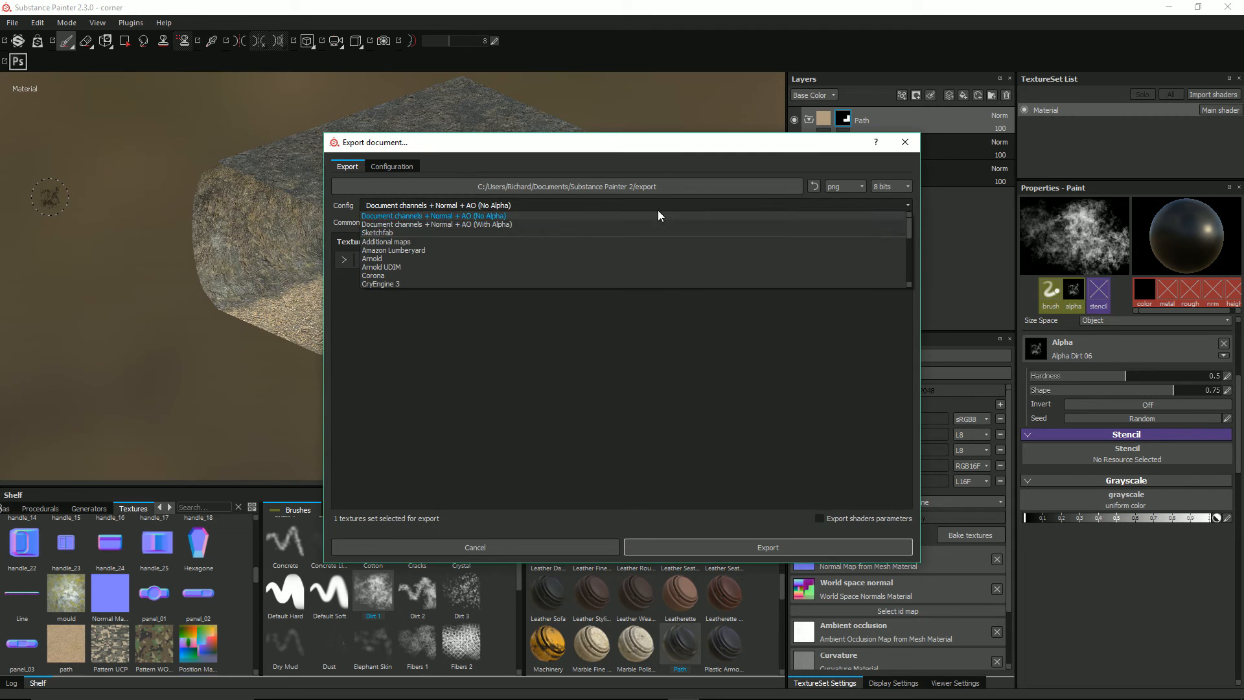
pyautogui.moveTo(911, 228); pyautogui.dragTo(913, 281)
pyautogui.click(681, 274)
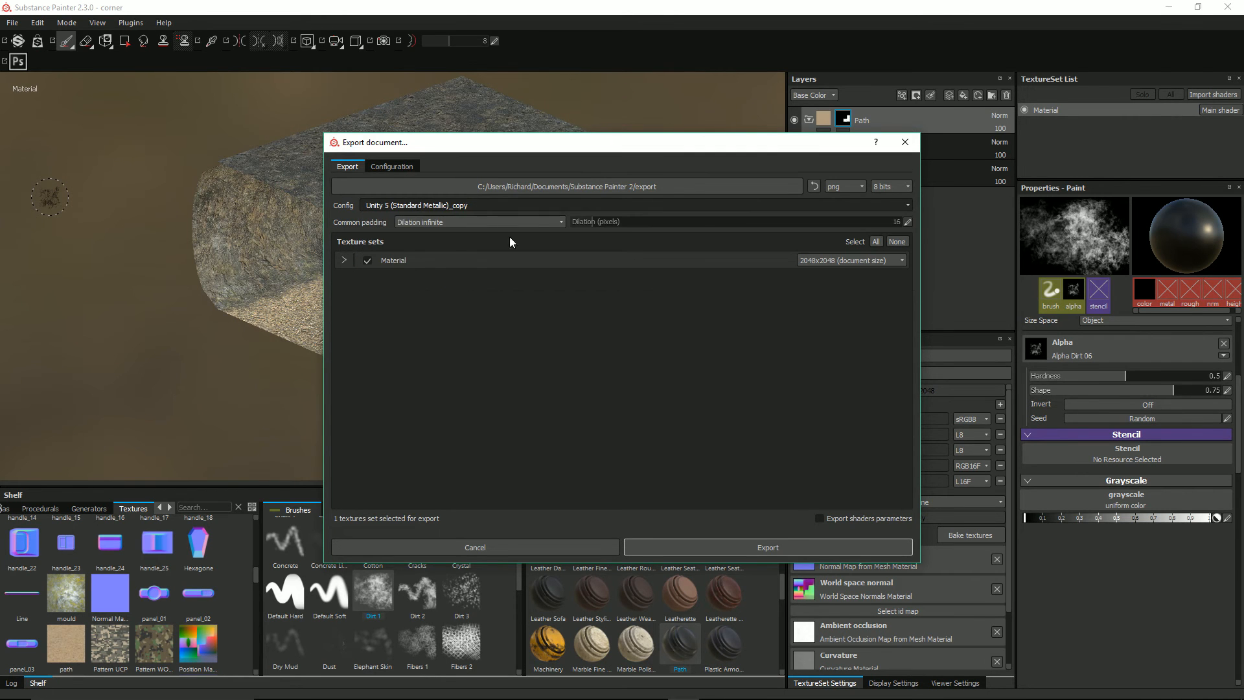
# Set the texture export destination to the DungeonGenerator project's Assets/Textures folder.
pyautogui.click(608, 185)
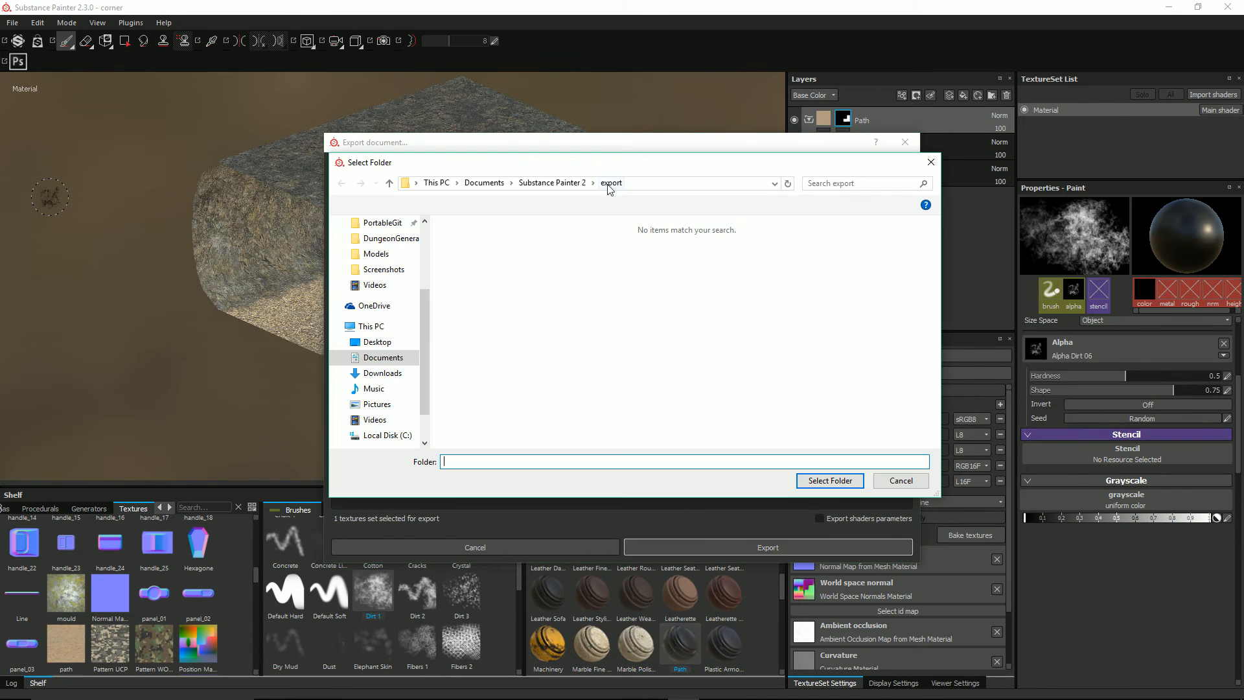
pyautogui.click(375, 238)
pyautogui.doubleClick(467, 243)
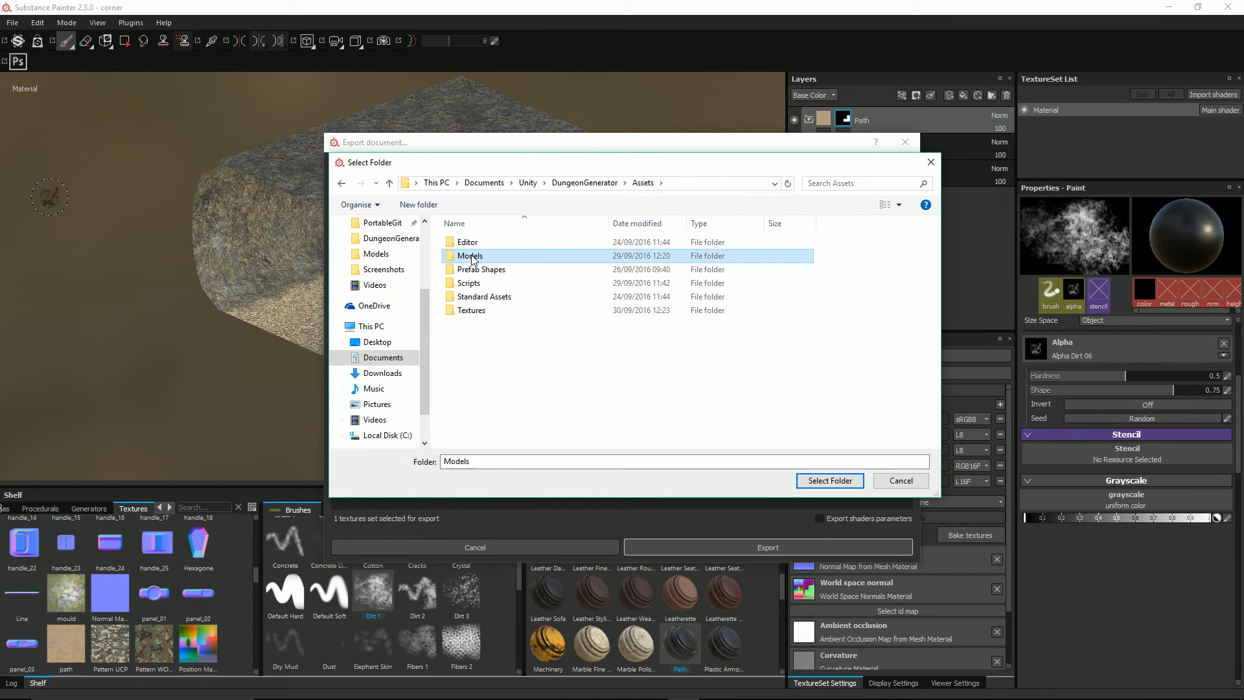
pyautogui.doubleClick(471, 257)
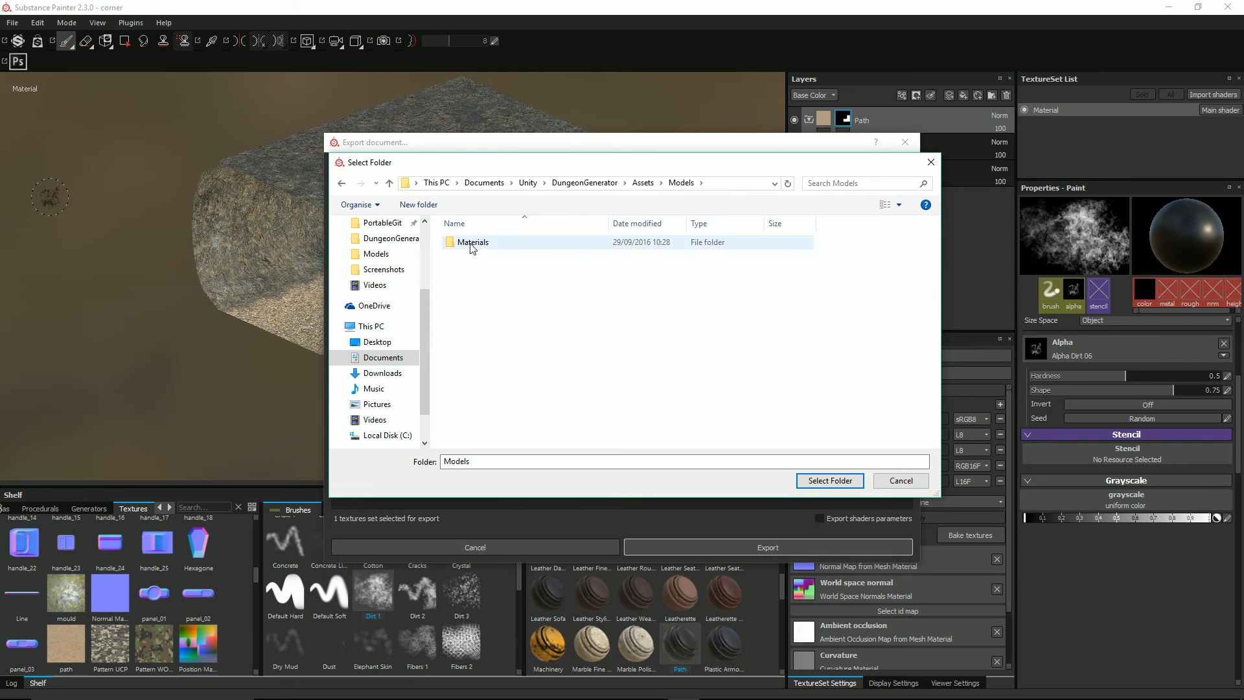
pyautogui.click(642, 183)
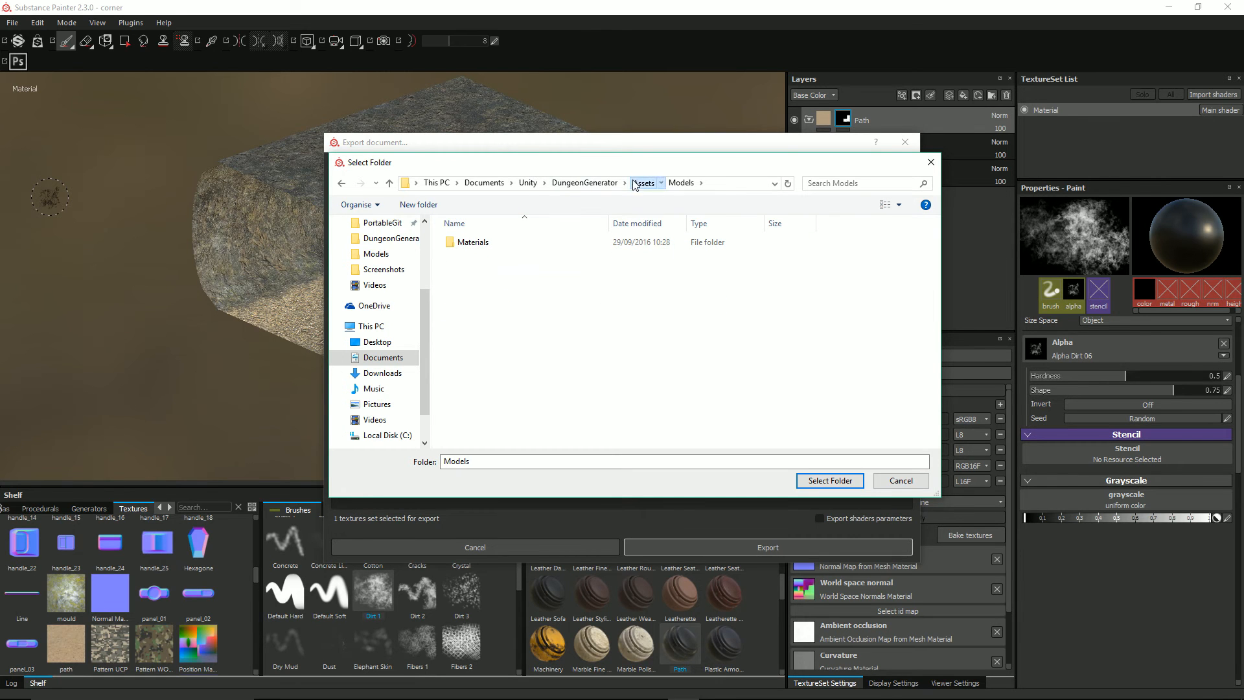
pyautogui.doubleClick(468, 309)
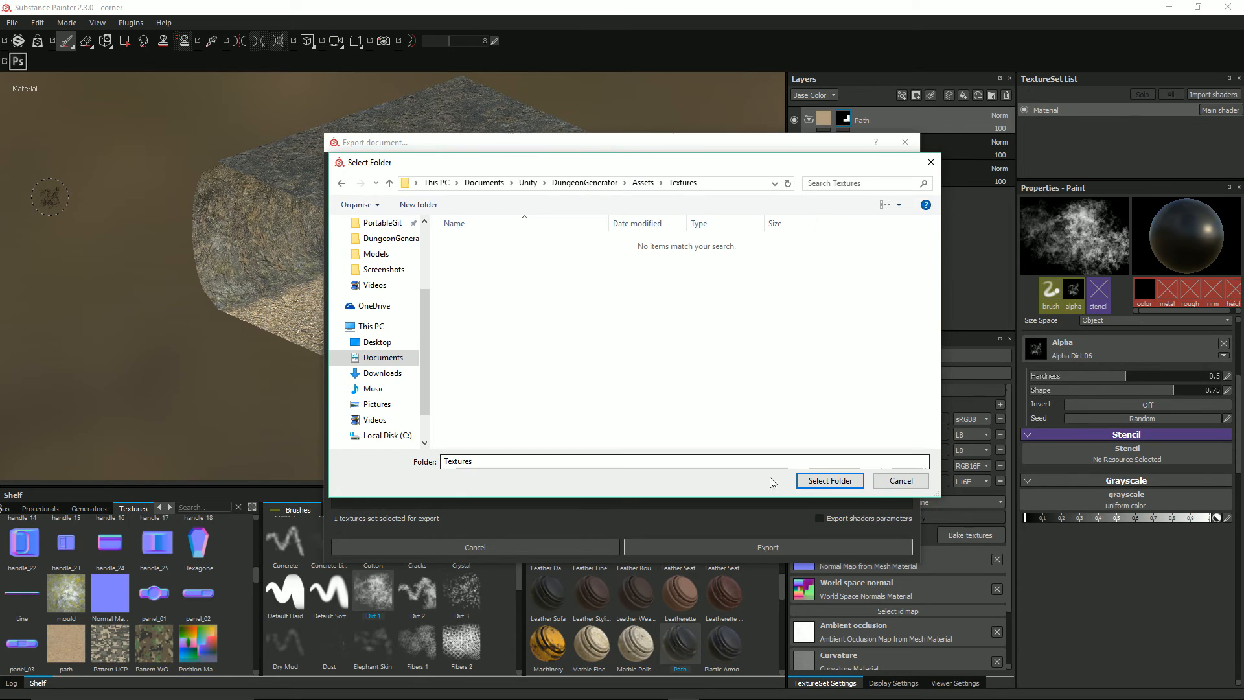
pyautogui.click(830, 480)
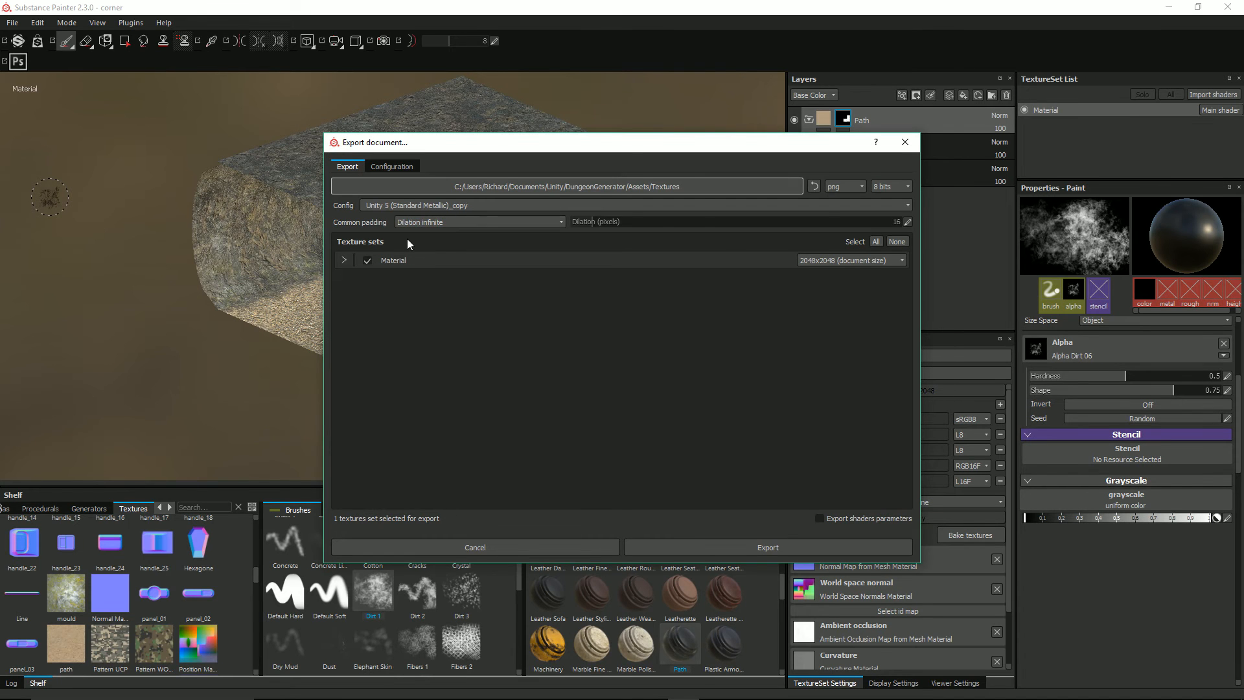
# Check the list of corner maps in the Material texture set and export them as 8-bit PNG files.
pyautogui.click(360, 265)
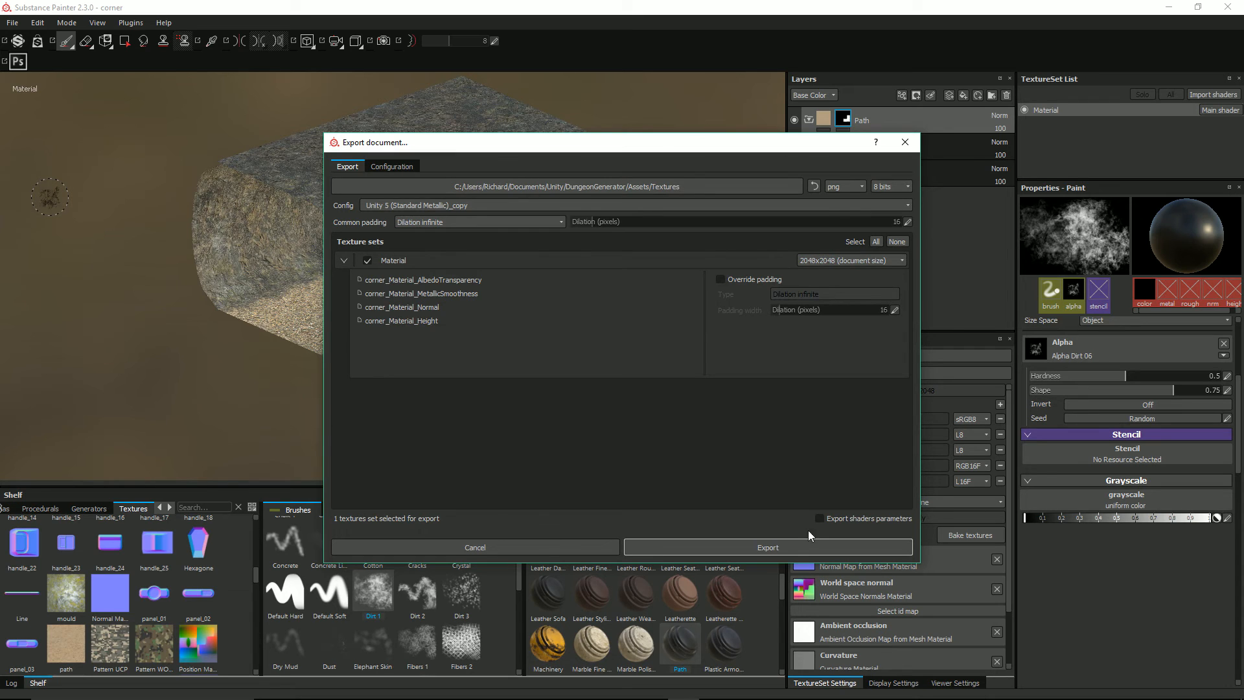
pyautogui.click(785, 547)
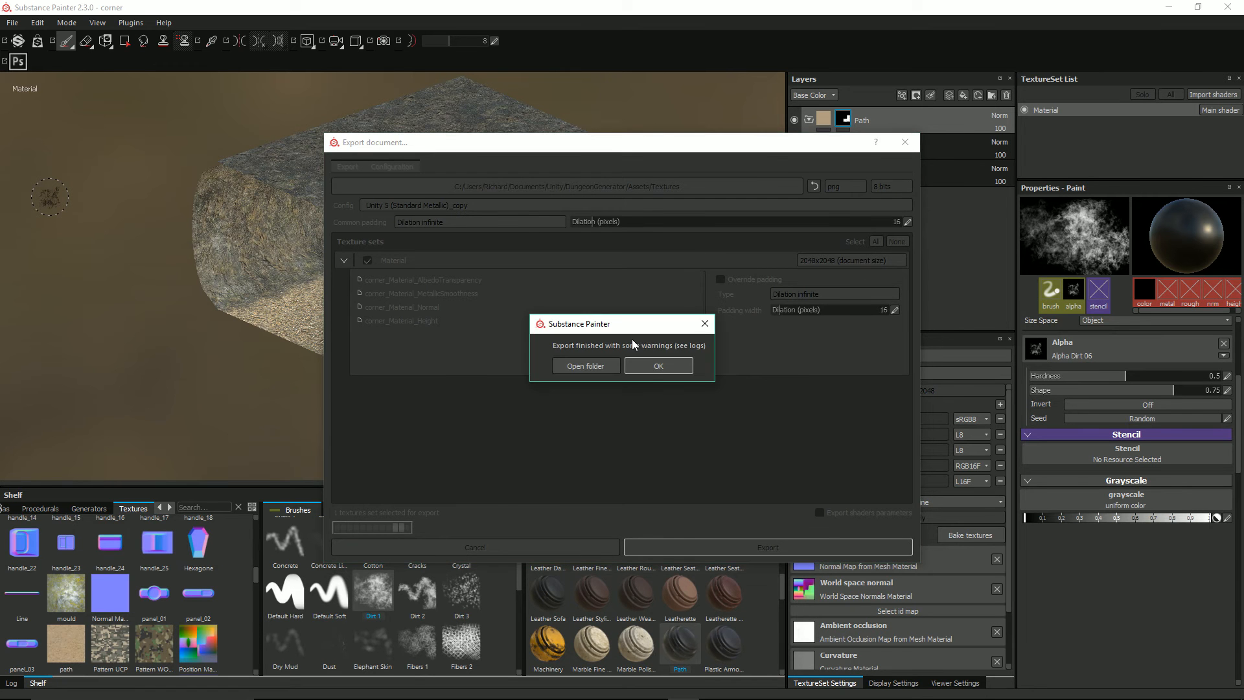
pyautogui.click(646, 364)
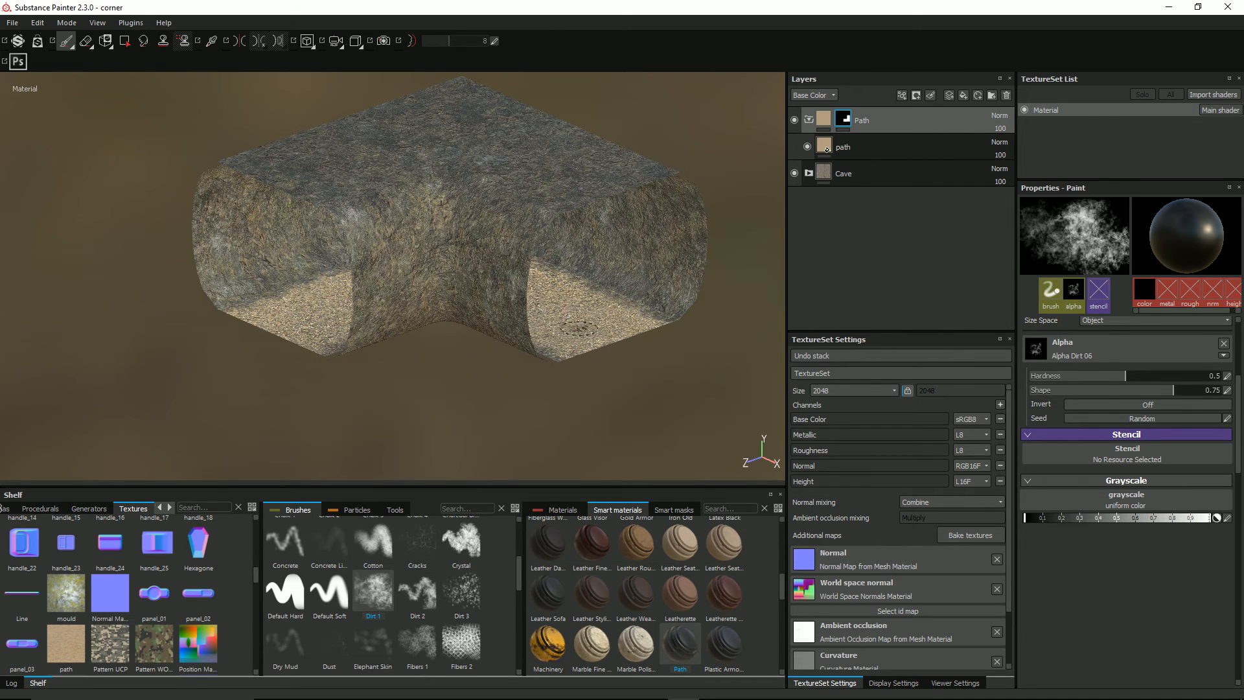
# Switch through Unity to File Explorer and open the DungeonGenerator project's Assets/Textures folder.
pyautogui.hotkey('alt', 'Tab')
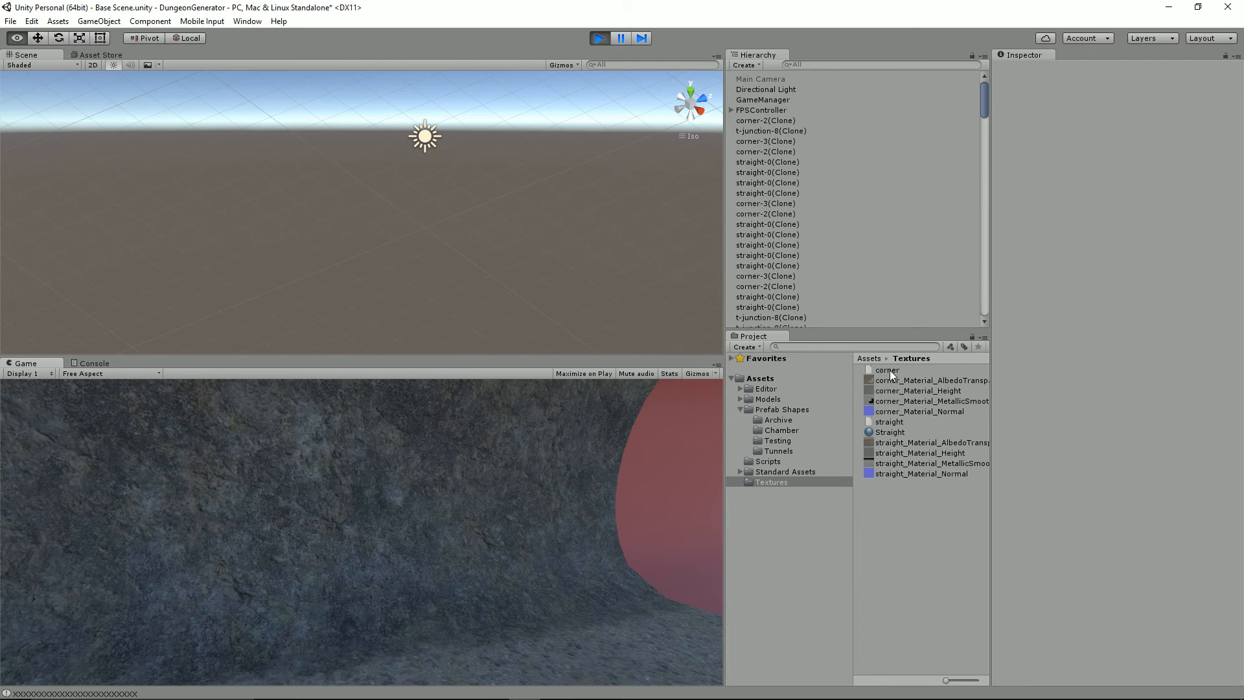
pyautogui.hotkey('alt', 'Tab')
pyautogui.press('Tab')
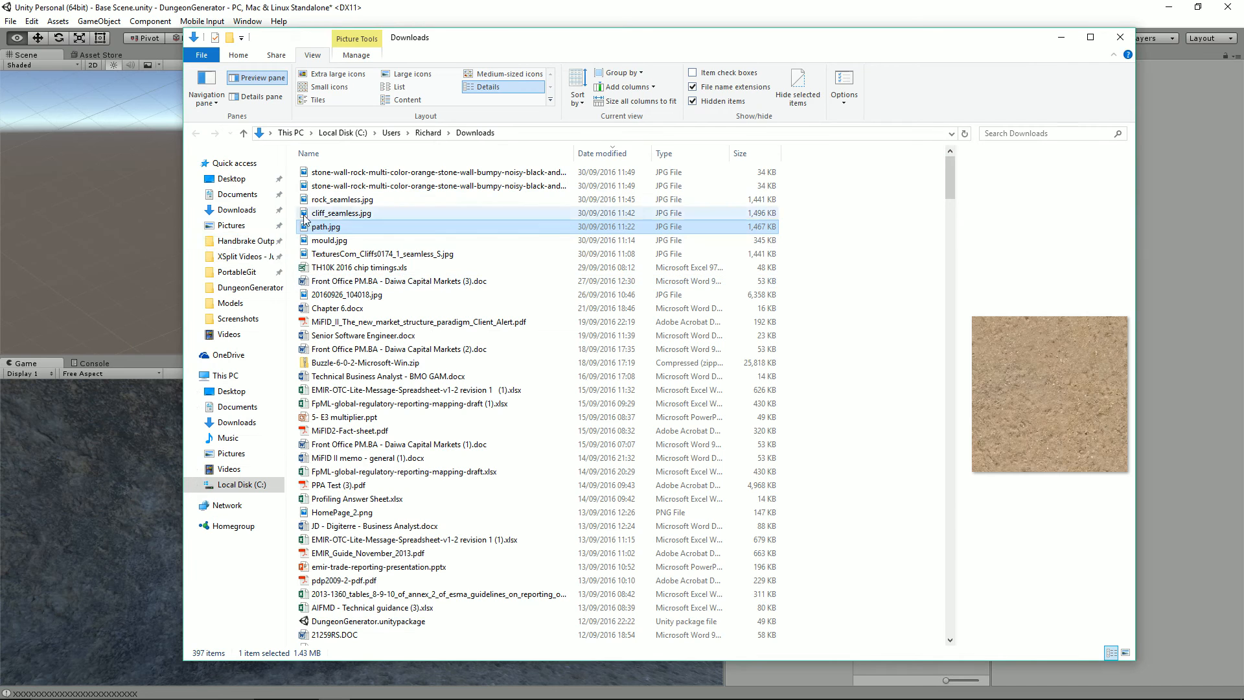
pyautogui.click(258, 288)
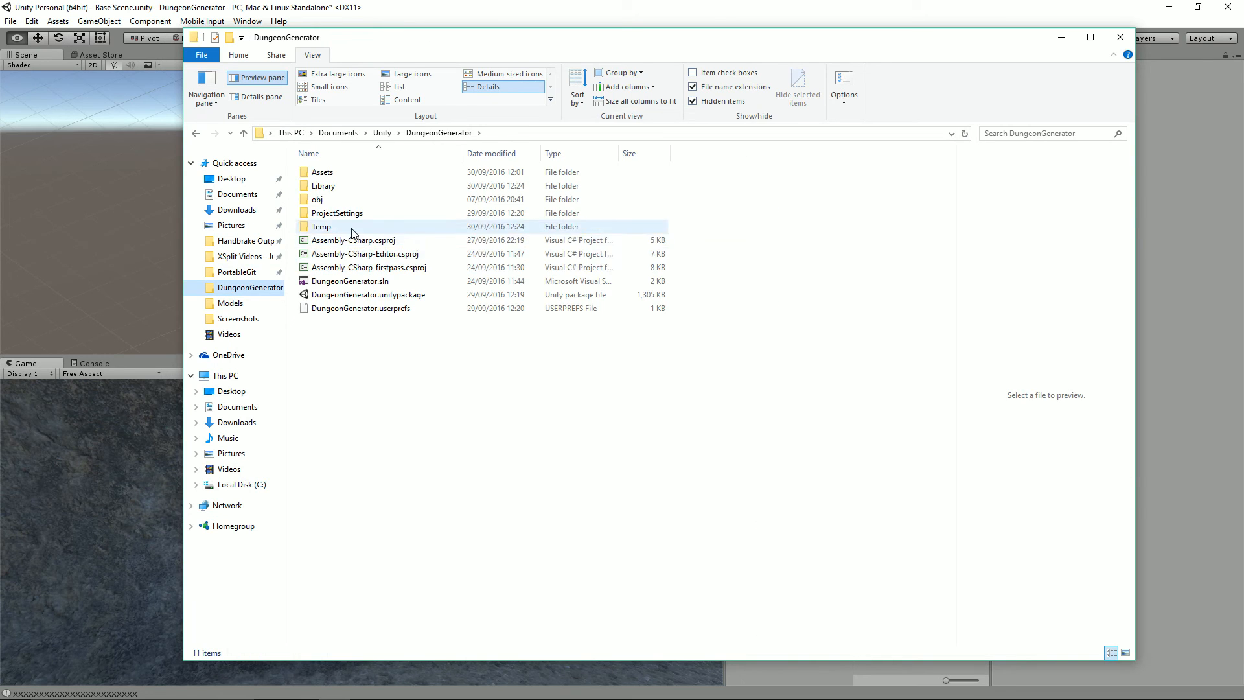
pyautogui.click(321, 173)
pyautogui.doubleClick(321, 174)
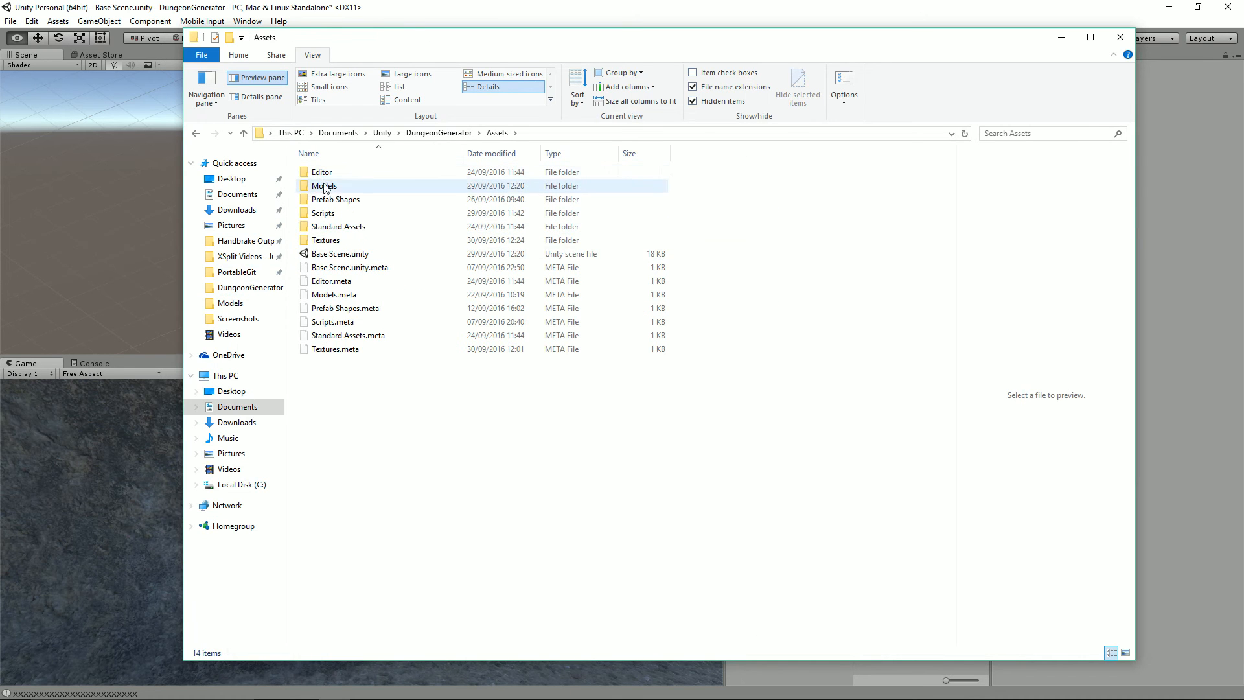
pyautogui.click(333, 241)
pyautogui.doubleClick(333, 242)
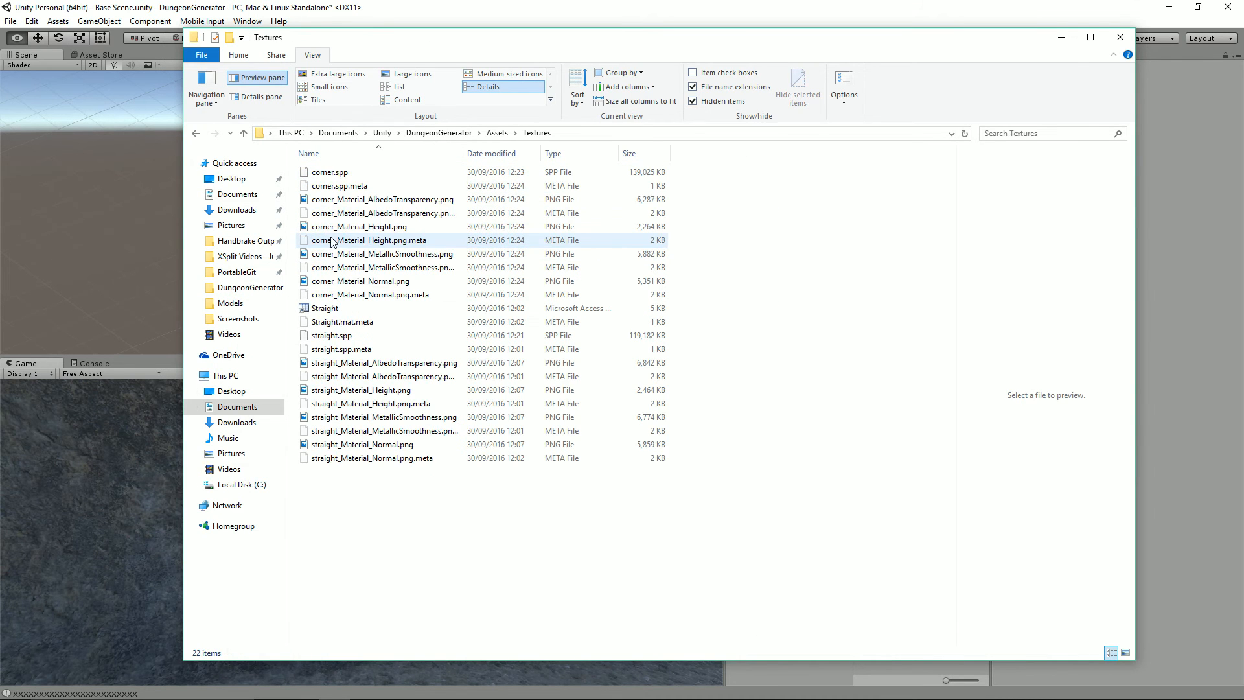
# Examine the file sizes of corner.spp and straight_Material_AlbedoTransparency.png, with the Name column widened to fit the full file names.
pyautogui.keyDown('shift'); pyautogui.rightClick(393, 485); pyautogui.keyUp('shift')
pyautogui.click(424, 522)
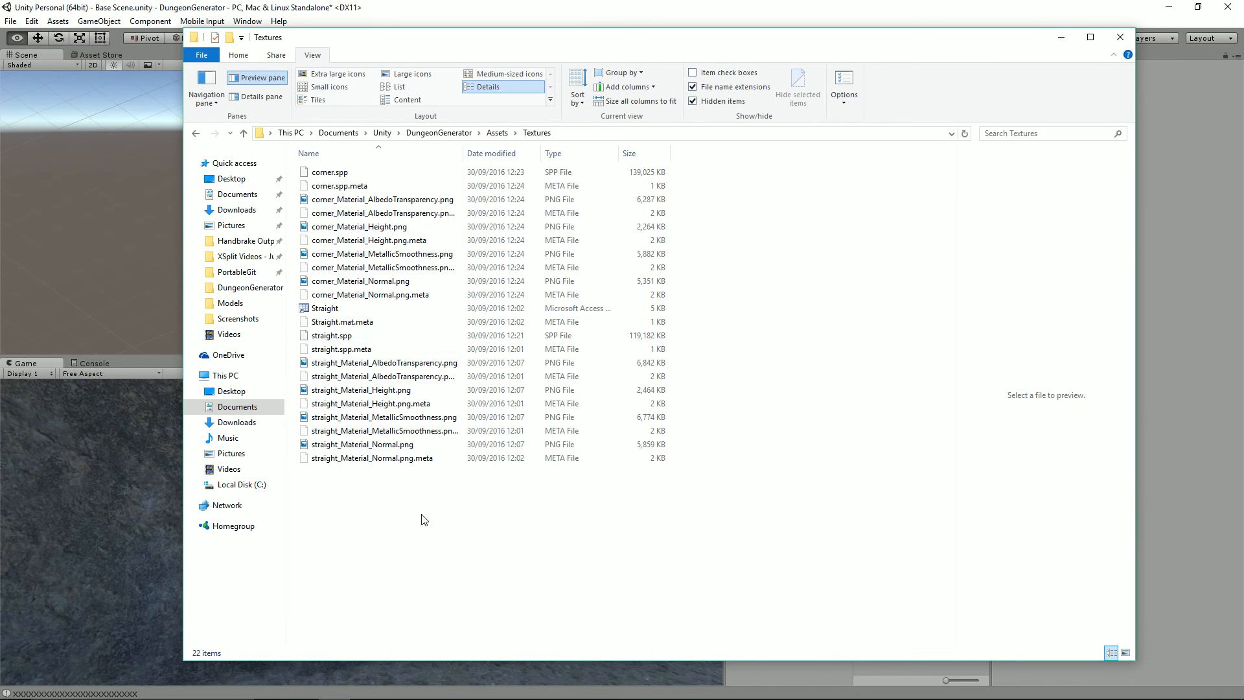
pyautogui.click(470, 335)
pyautogui.click(635, 176)
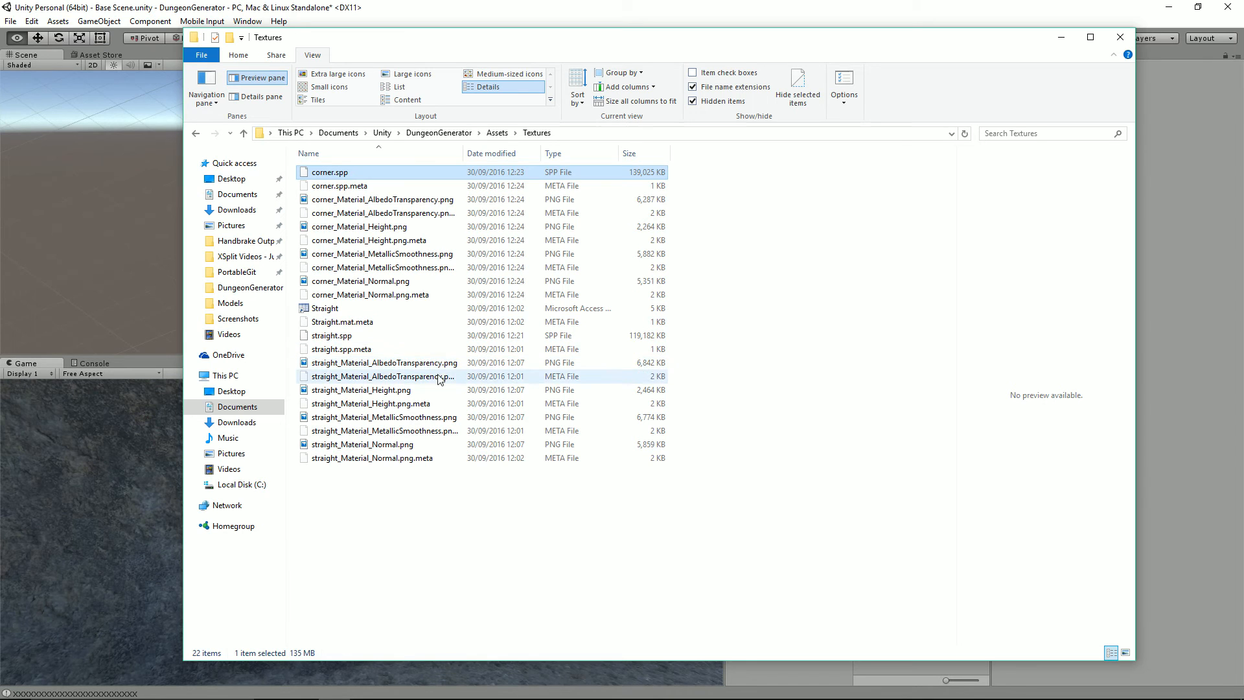
pyautogui.doubleClick(468, 150)
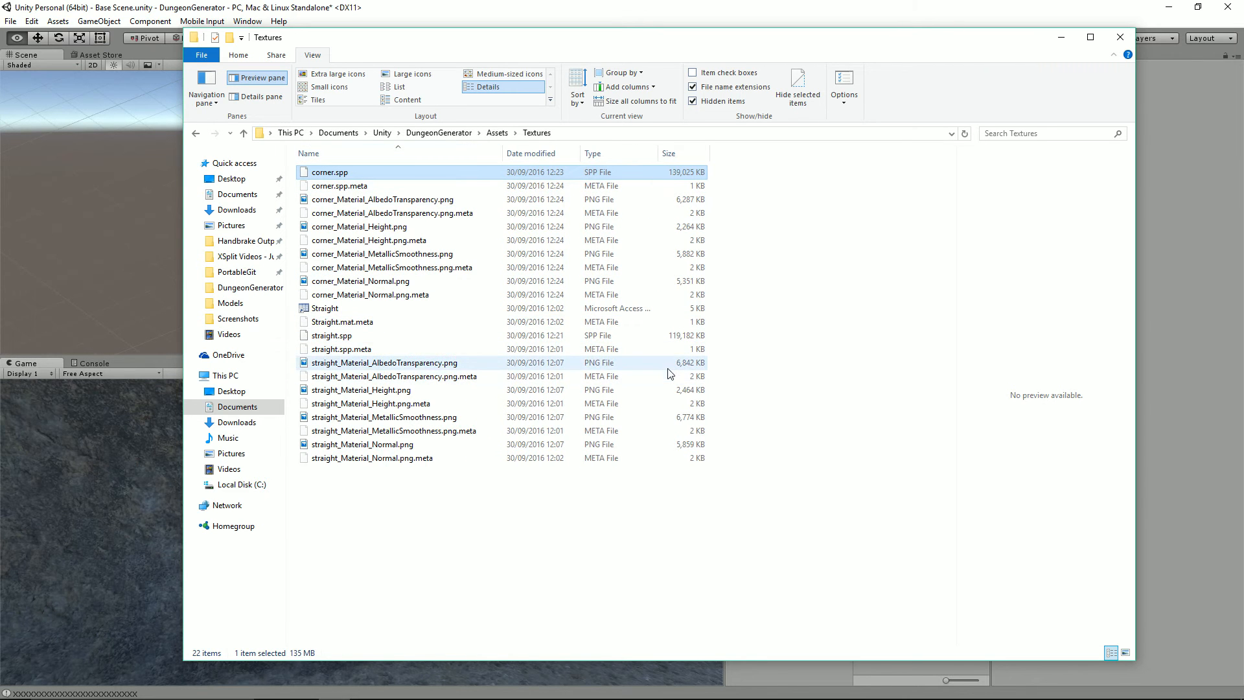
pyautogui.click(419, 364)
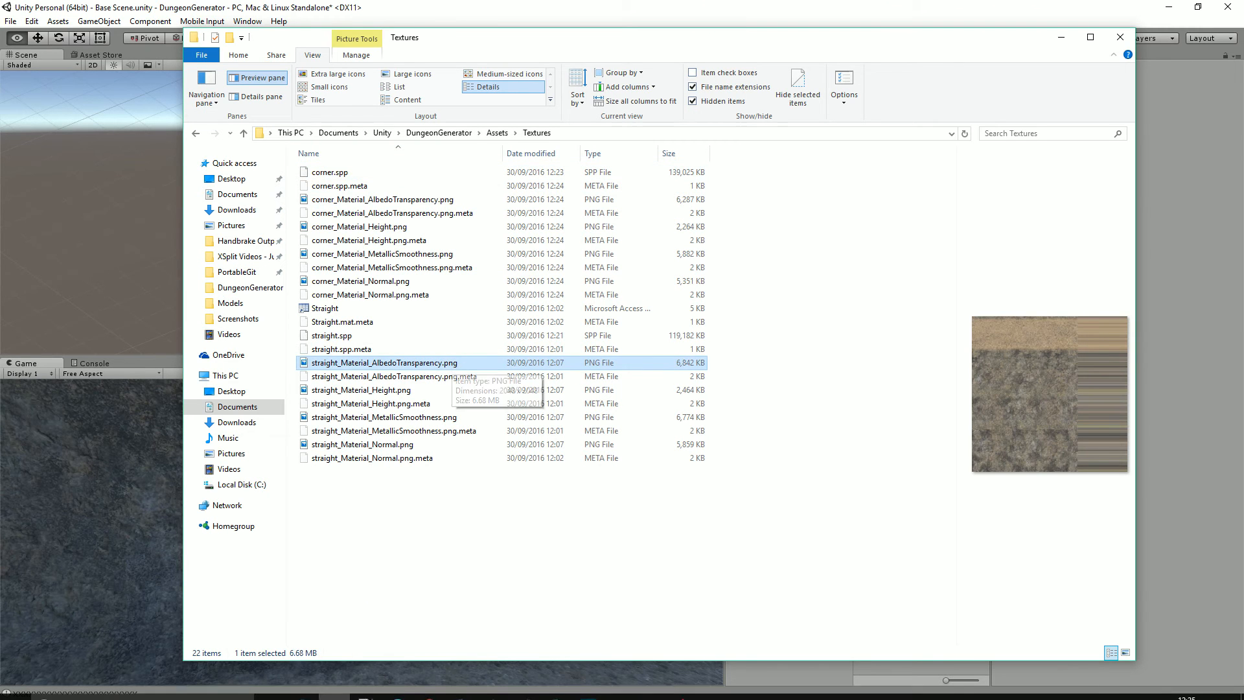
# Switch to the web browser, search for "compress png" and open the compresspng.com site.
pyautogui.click(429, 687)
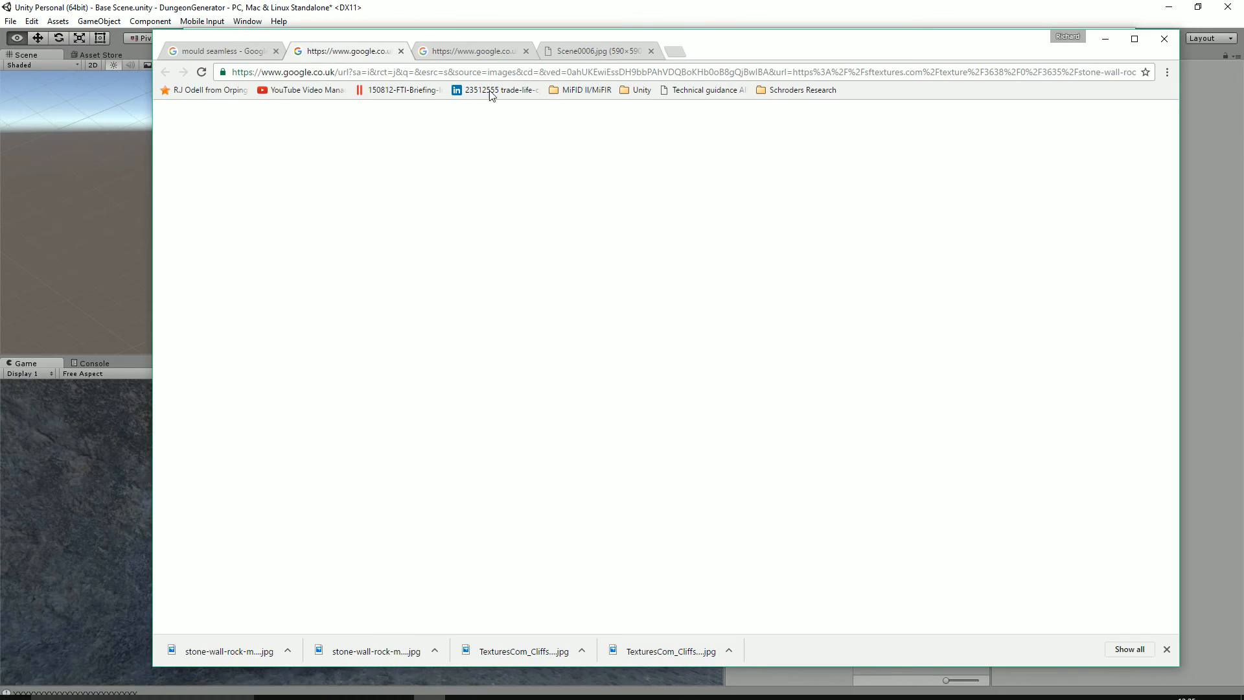
pyautogui.click(608, 53)
pyautogui.click(517, 74)
pyautogui.write('compress png')
pyautogui.press('Return')
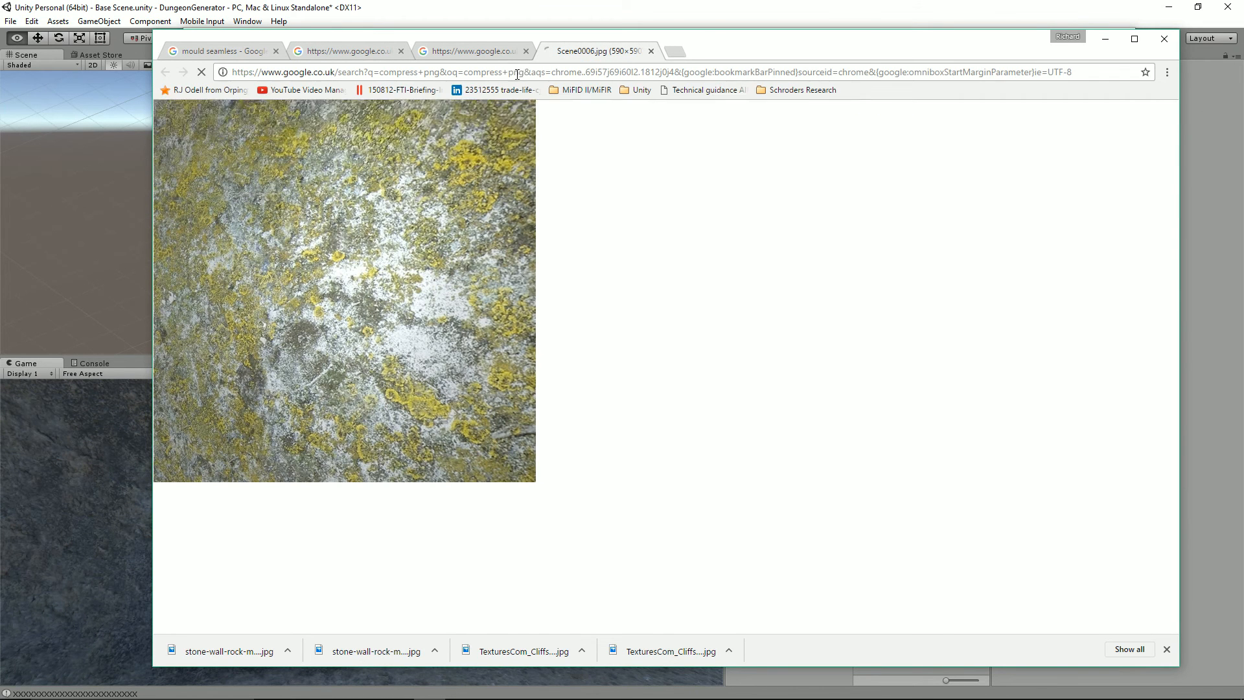
pyautogui.click(347, 224)
# Place the browser beside the Textures folder and upload straight_Material_AlbedoTransparency.png to Compress PNG.
pyautogui.moveTo(714, 38); pyautogui.dragTo(1063, 23)
pyautogui.moveTo(384, 362); pyautogui.dragTo(905, 517)
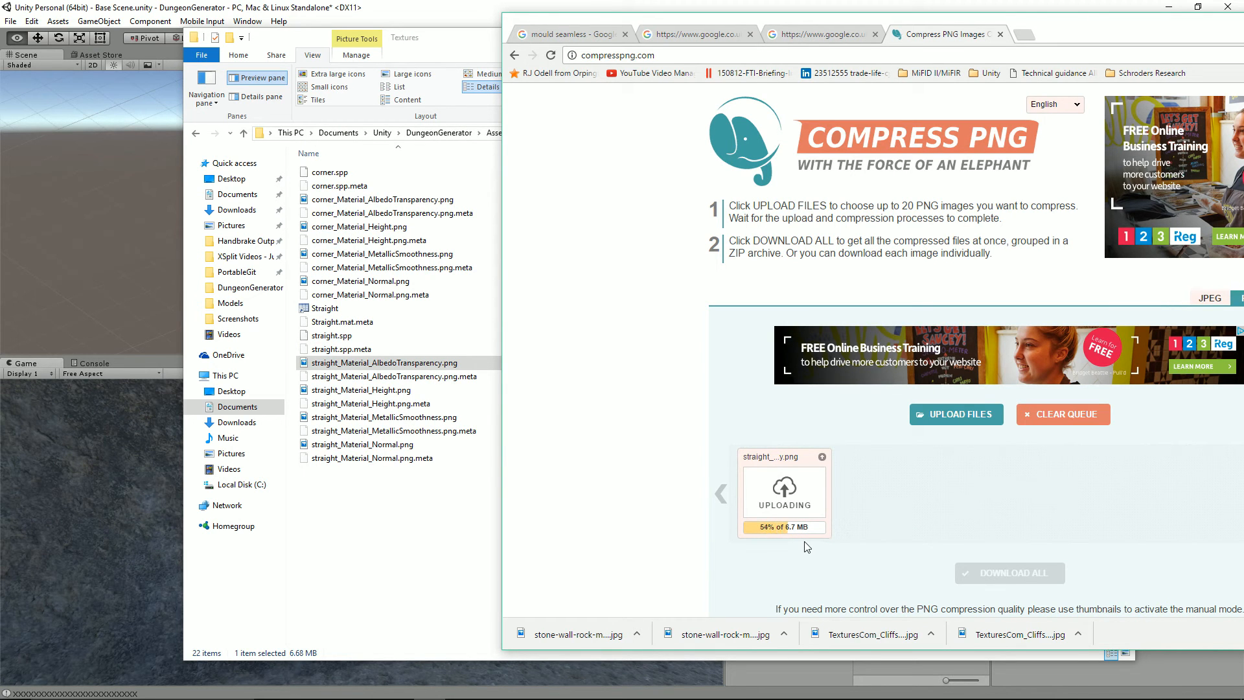
pyautogui.moveTo(916, 13); pyautogui.dragTo(707, 22)
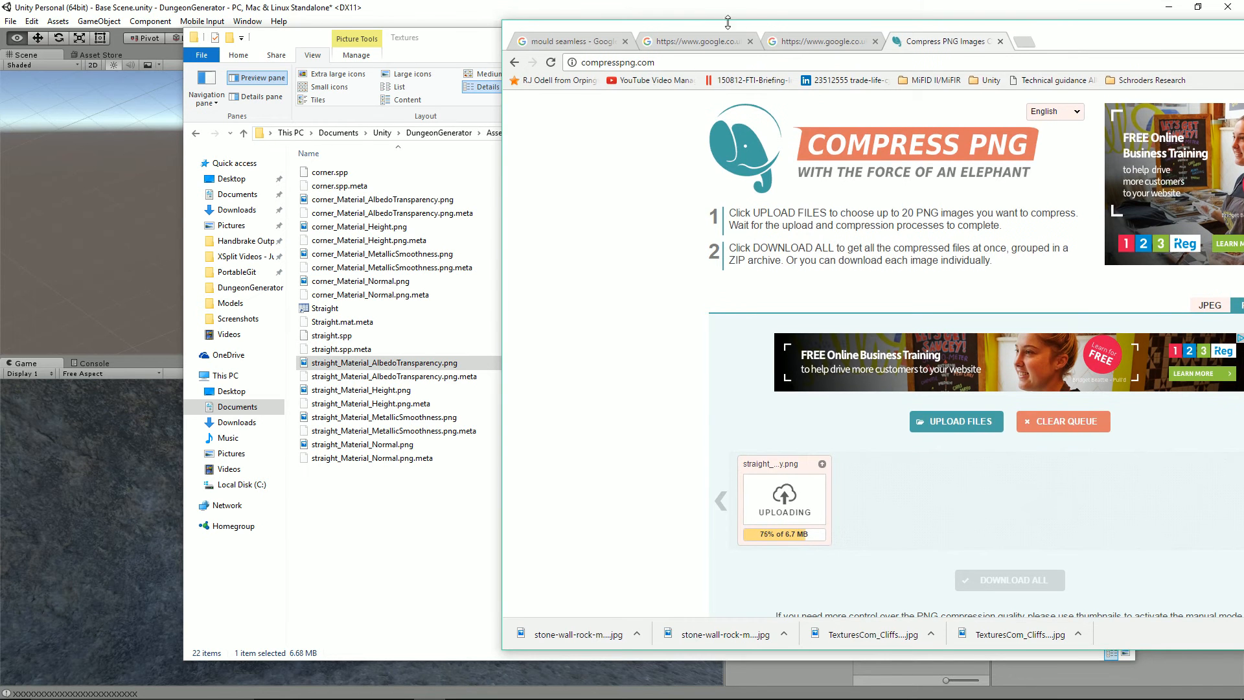
pyautogui.moveTo(787, 28); pyautogui.dragTo(609, 27)
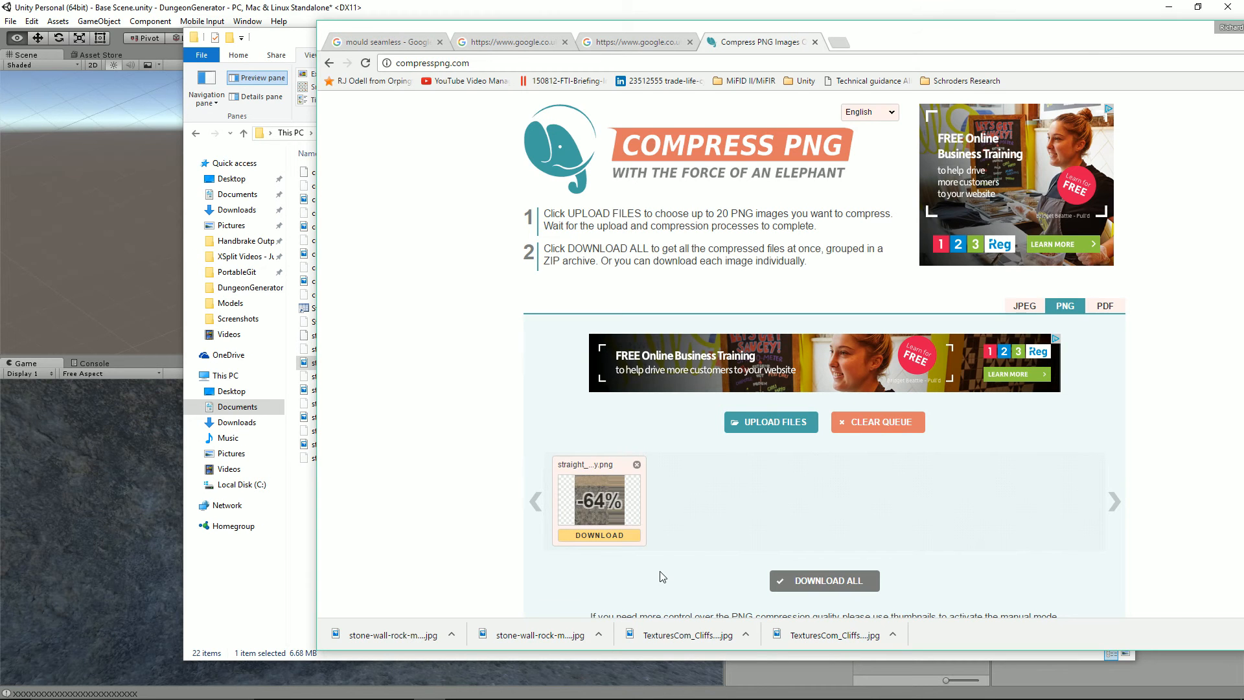
# Download the compressed straight albedo PNG, show it in Downloads, and compare its size with the original in Textures.
pyautogui.moveTo(617, 520)
pyautogui.click(617, 535)
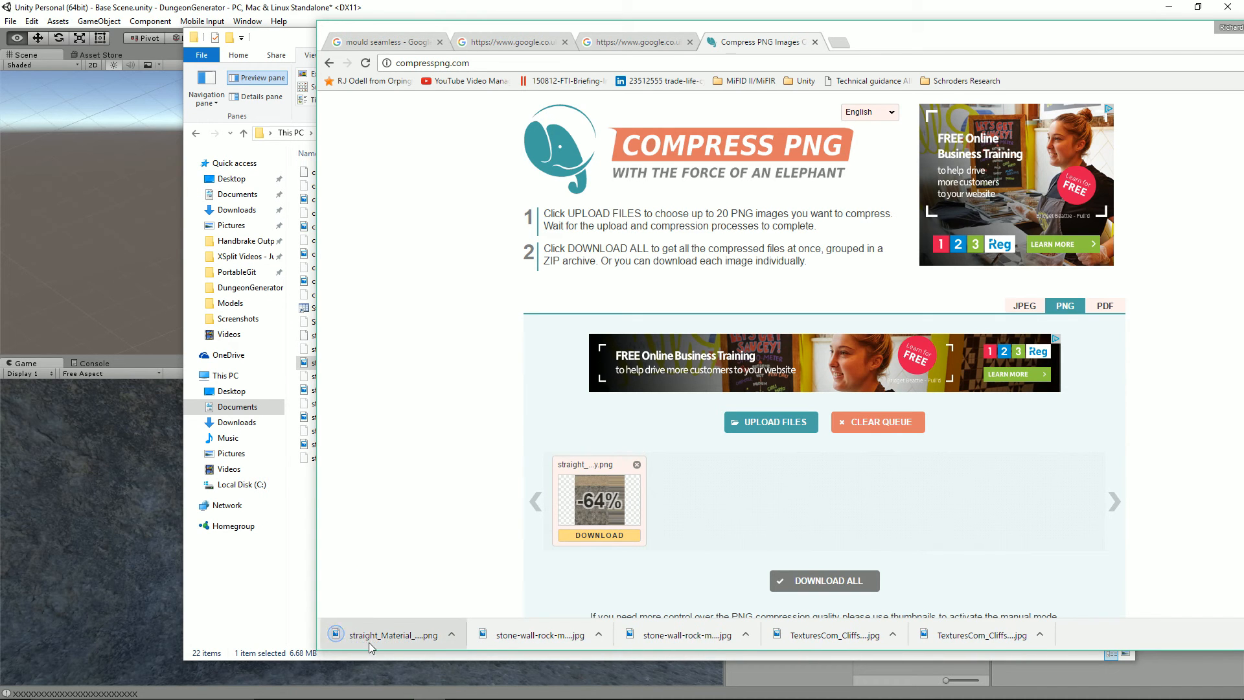
pyautogui.click(451, 636)
pyautogui.click(471, 593)
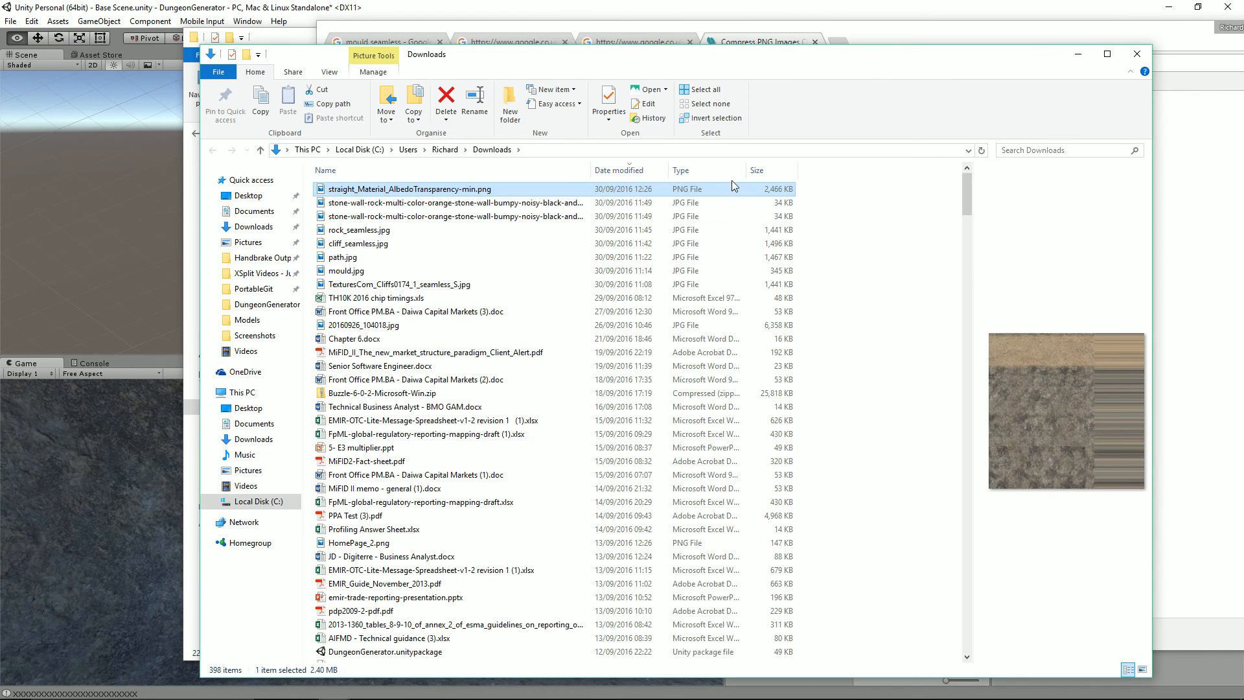
pyautogui.moveTo(427, 60); pyautogui.dragTo(472, 59)
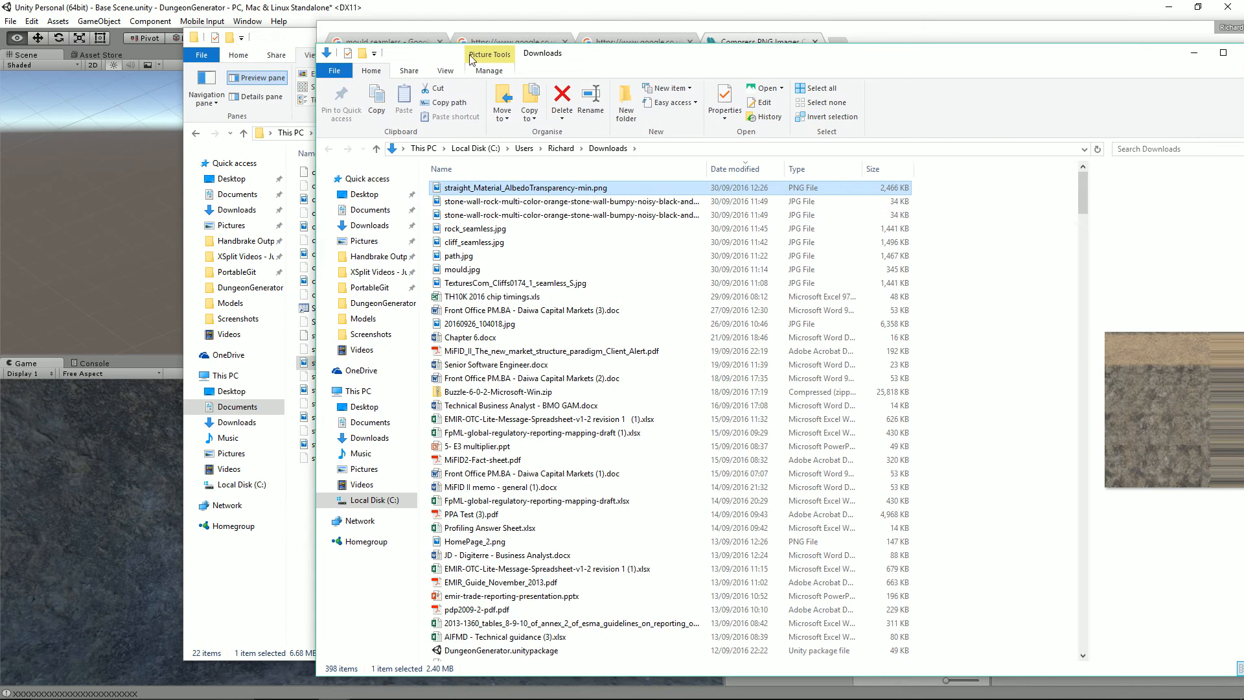
pyautogui.click(289, 43)
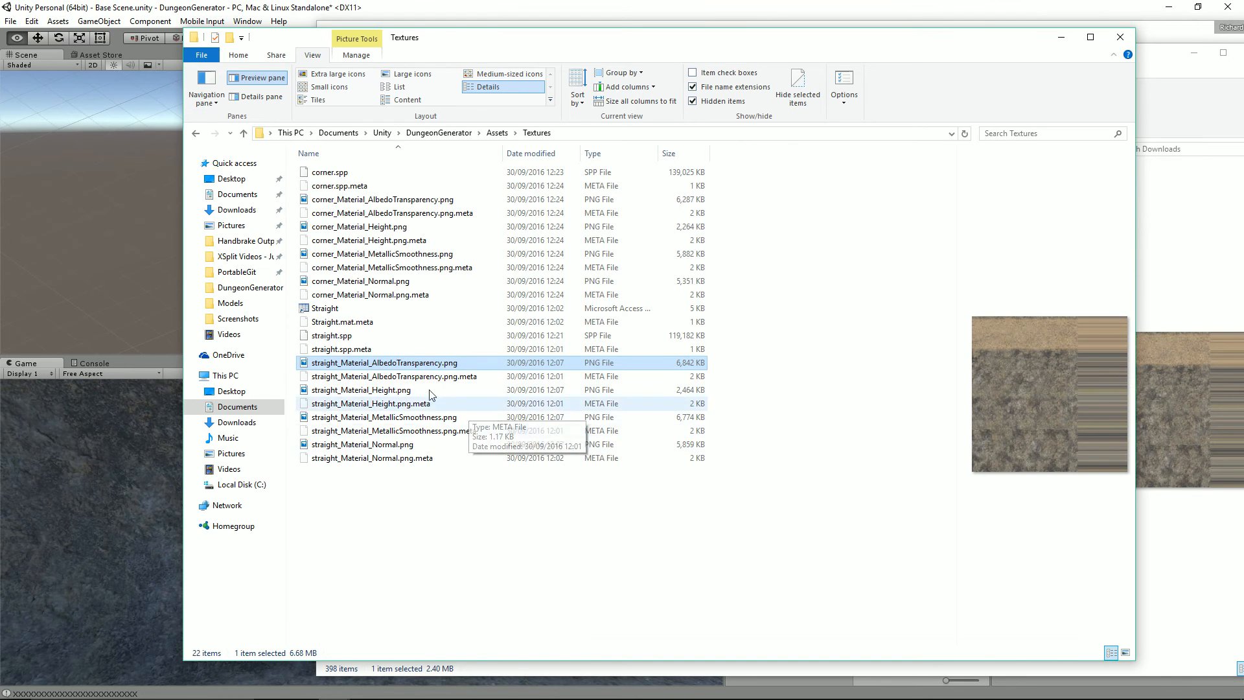
# Return to Unity, stop play mode and open the Prefab Shapes/Tunnels folder in the project assets.
pyautogui.click(526, 5)
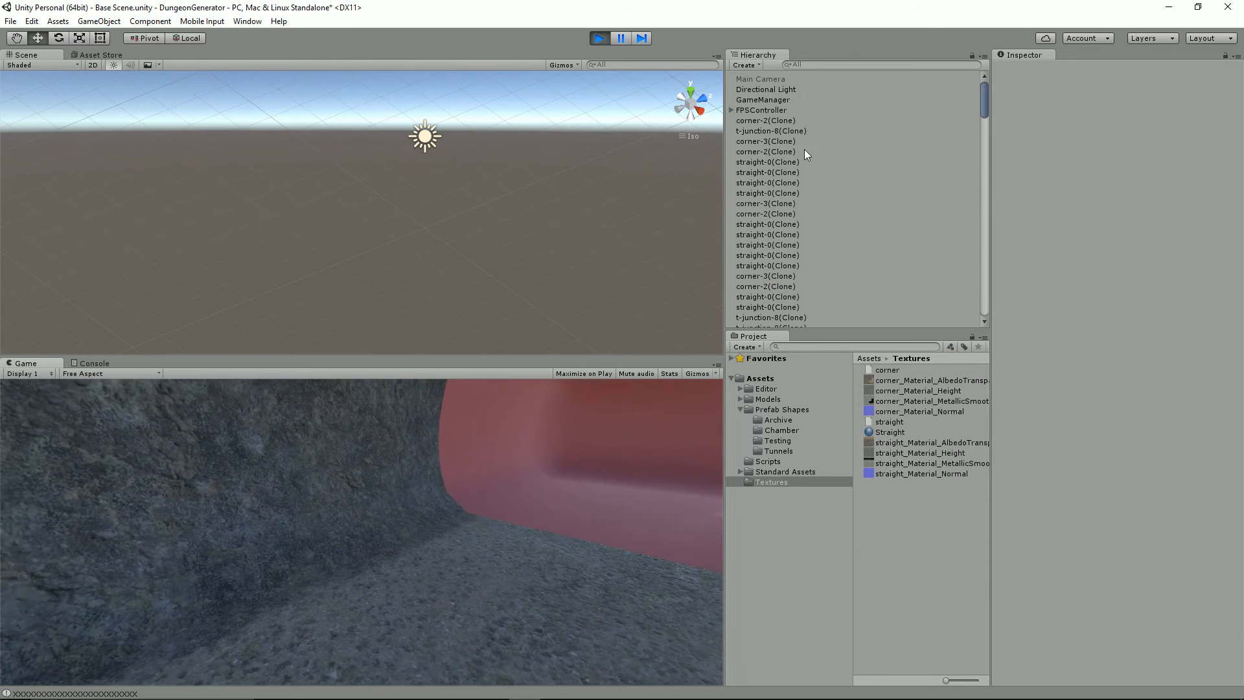
pyautogui.click(599, 39)
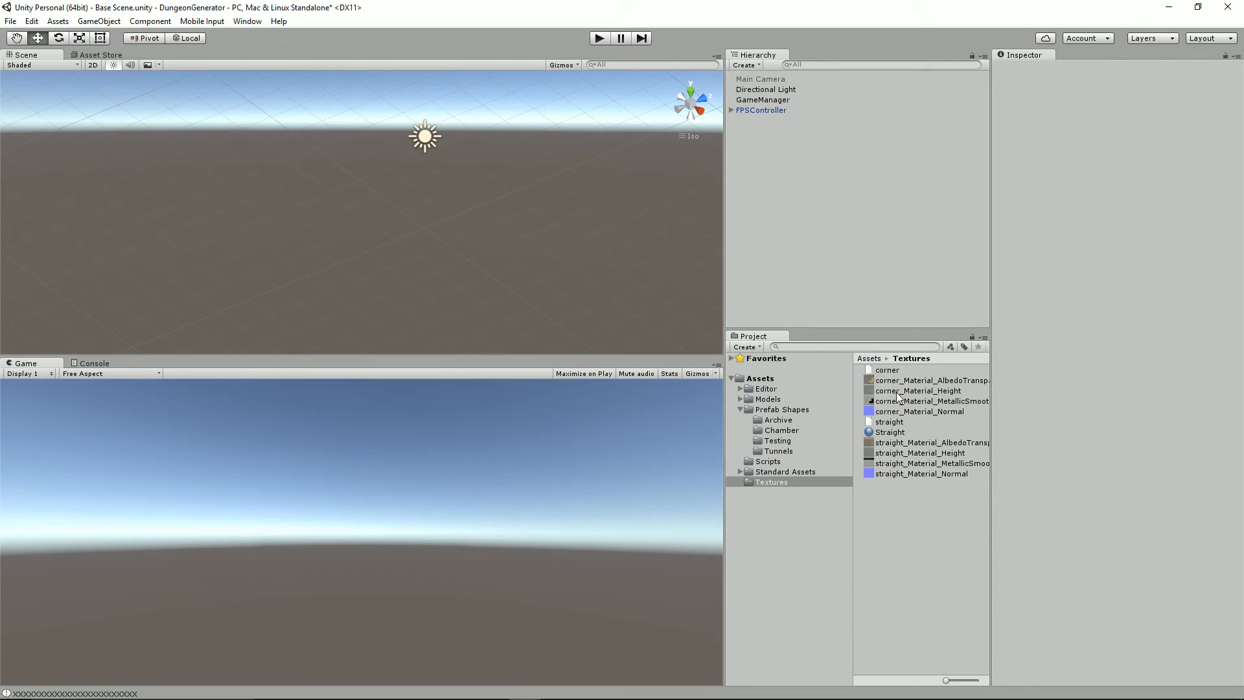
pyautogui.click(779, 451)
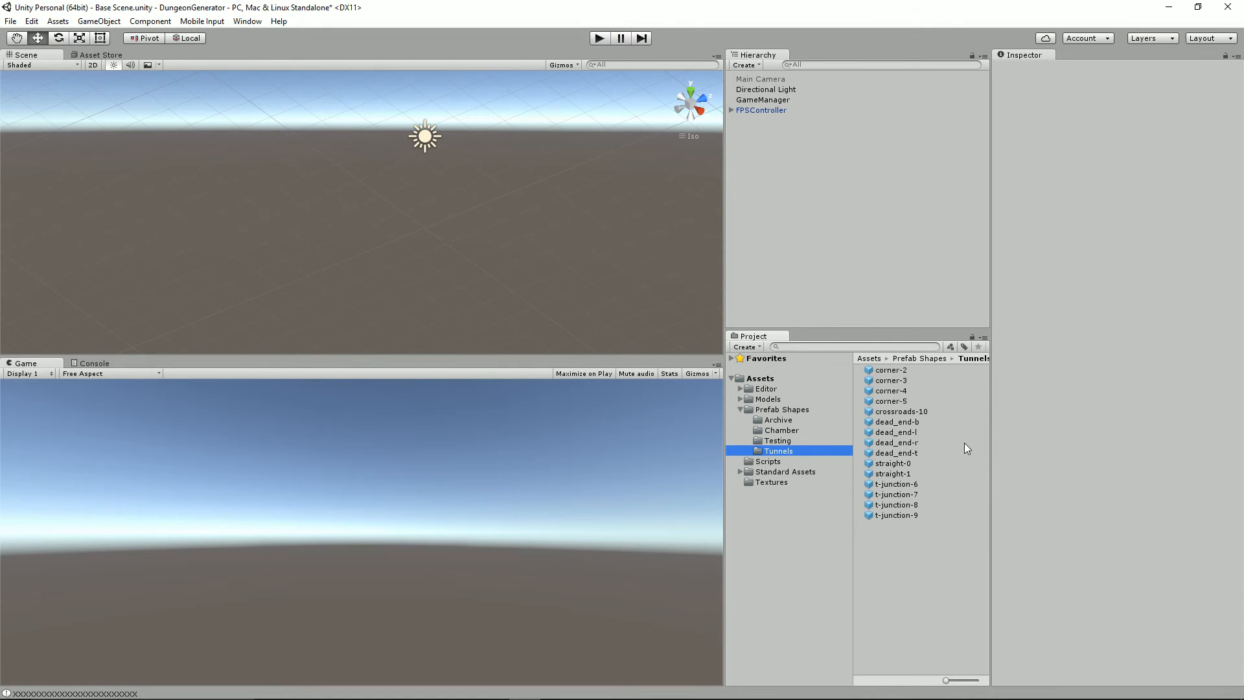
# Place the corner-2, corner-3, corner-4 and corner-5 tunnel prefabs in the scene hierarchy.
pyautogui.click(892, 372)
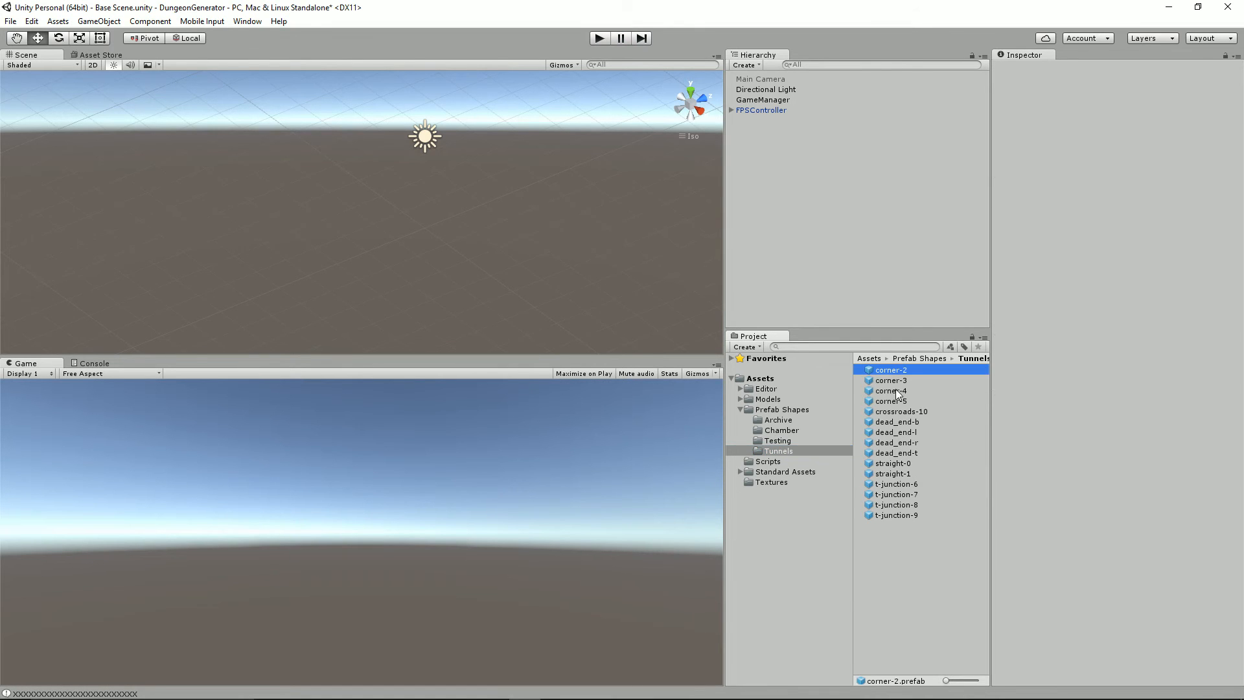
pyautogui.keyDown('shift'); pyautogui.click(895, 399); pyautogui.keyUp('shift')
pyautogui.moveTo(905, 372); pyautogui.dragTo(802, 223)
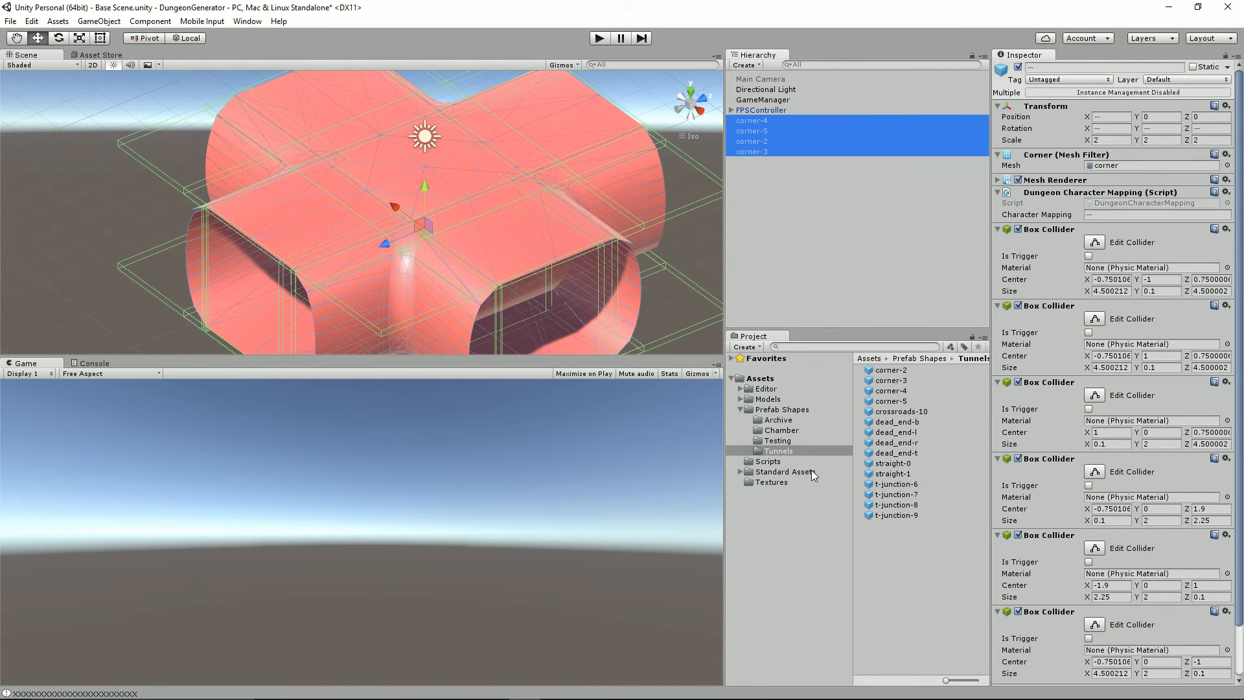
# Create a new material named Corner in the Textures folder.
pyautogui.click(779, 482)
pyautogui.rightClick(896, 515)
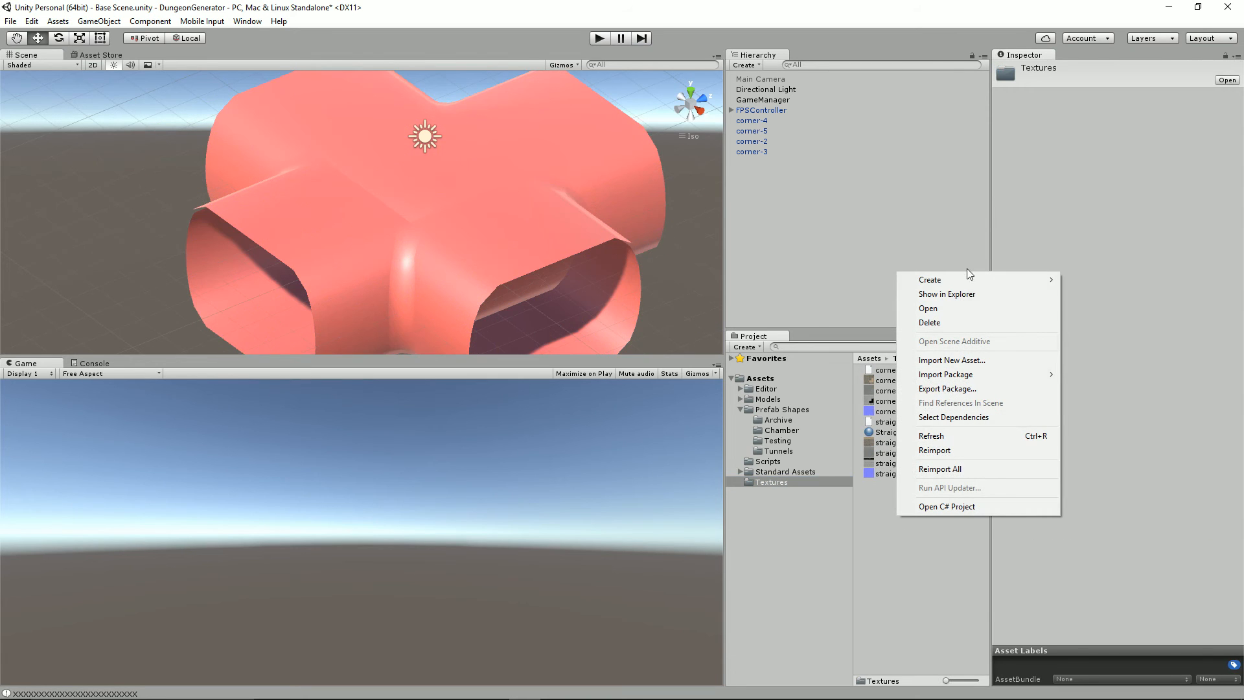
pyautogui.moveTo(966, 280)
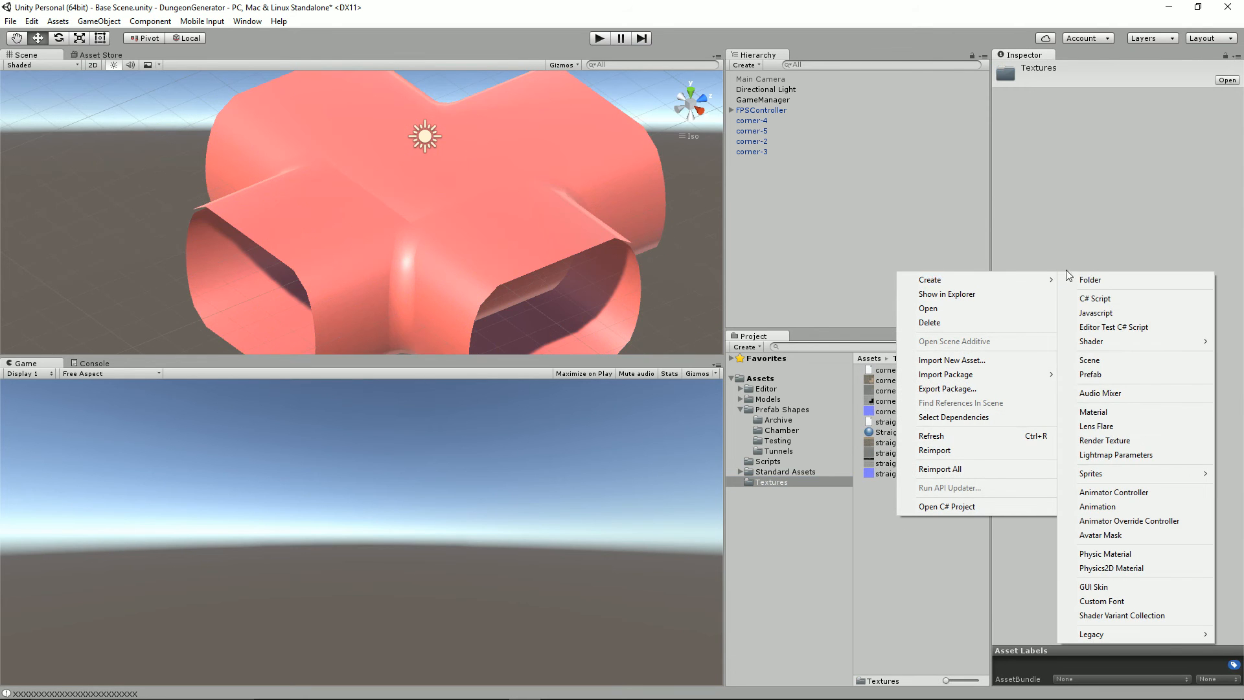
pyautogui.click(1092, 412)
pyautogui.write('Corner')
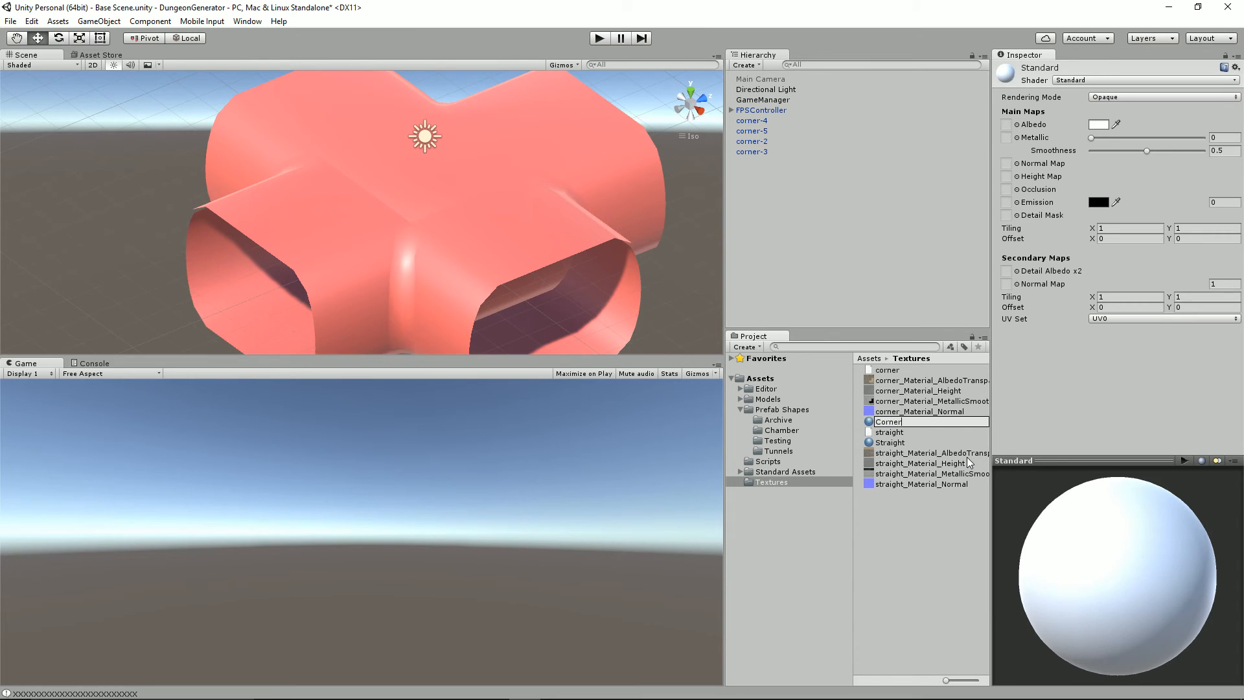
pyautogui.press('Return')
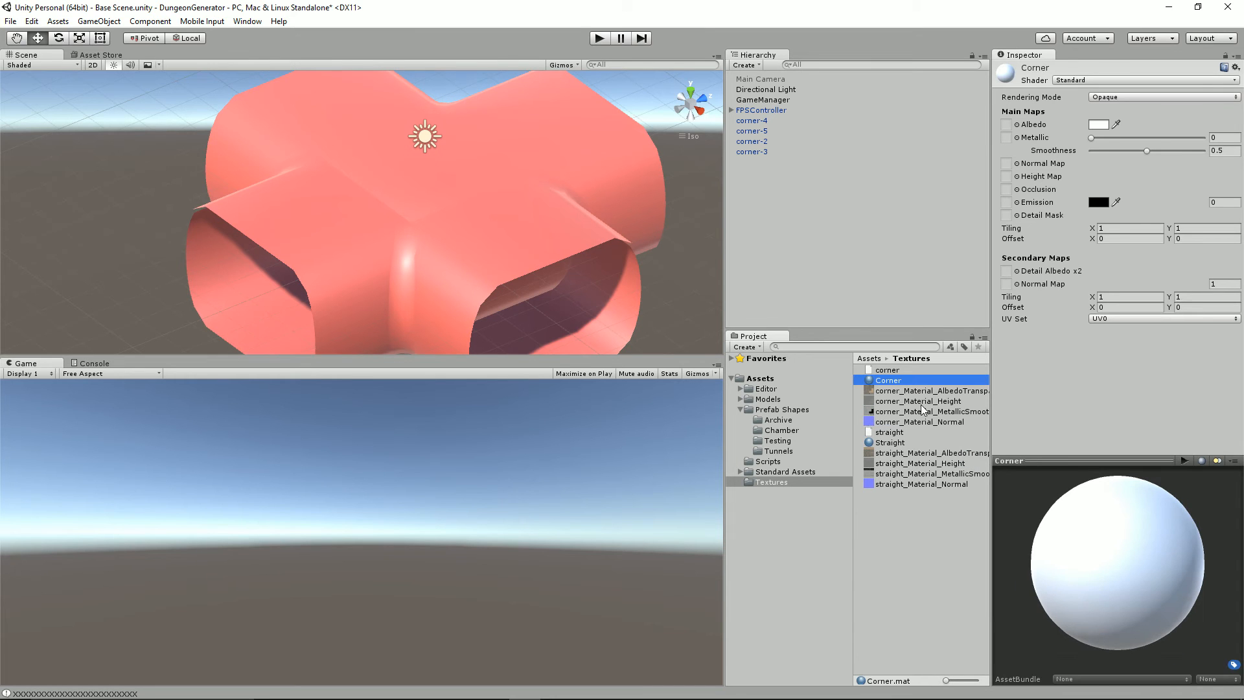
# Assign the exported corner albedo, height, metallic and normal textures to the matching map slots of the Corner material.
pyautogui.moveTo(915, 392); pyautogui.dragTo(1006, 124)
pyautogui.moveTo(922, 403); pyautogui.dragTo(1007, 179)
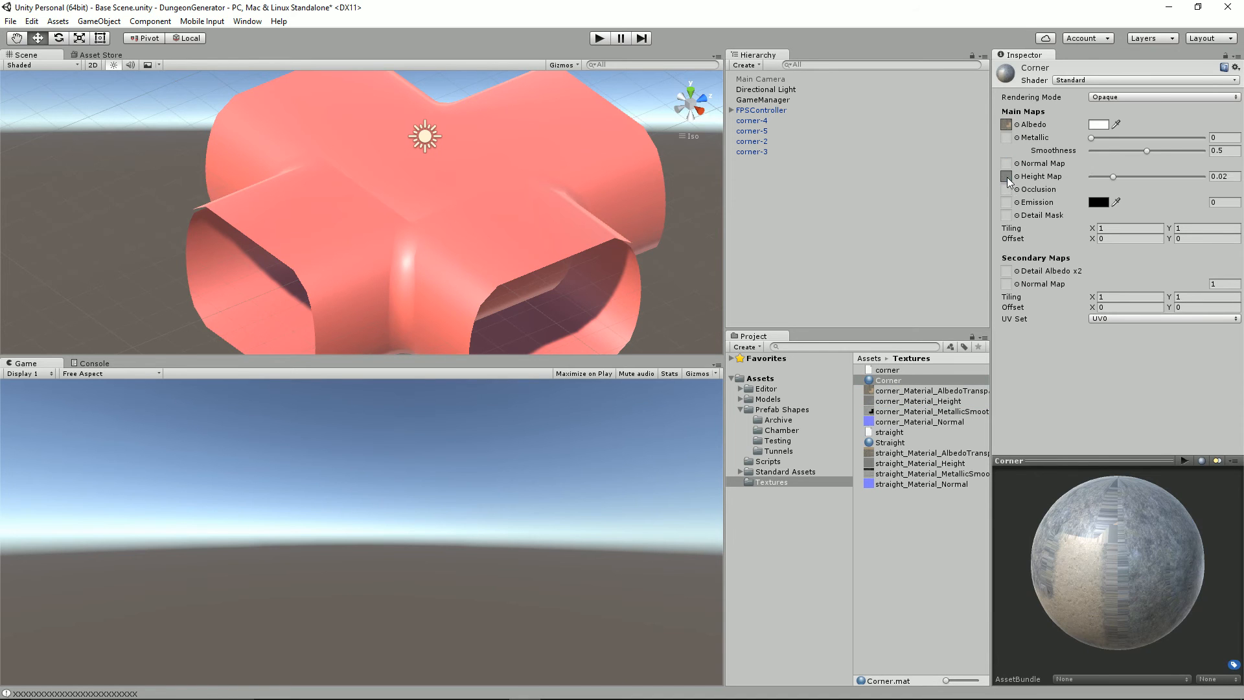
pyautogui.moveTo(946, 413); pyautogui.dragTo(1006, 138)
pyautogui.moveTo(947, 425); pyautogui.dragTo(1007, 153)
pyautogui.click(1224, 176)
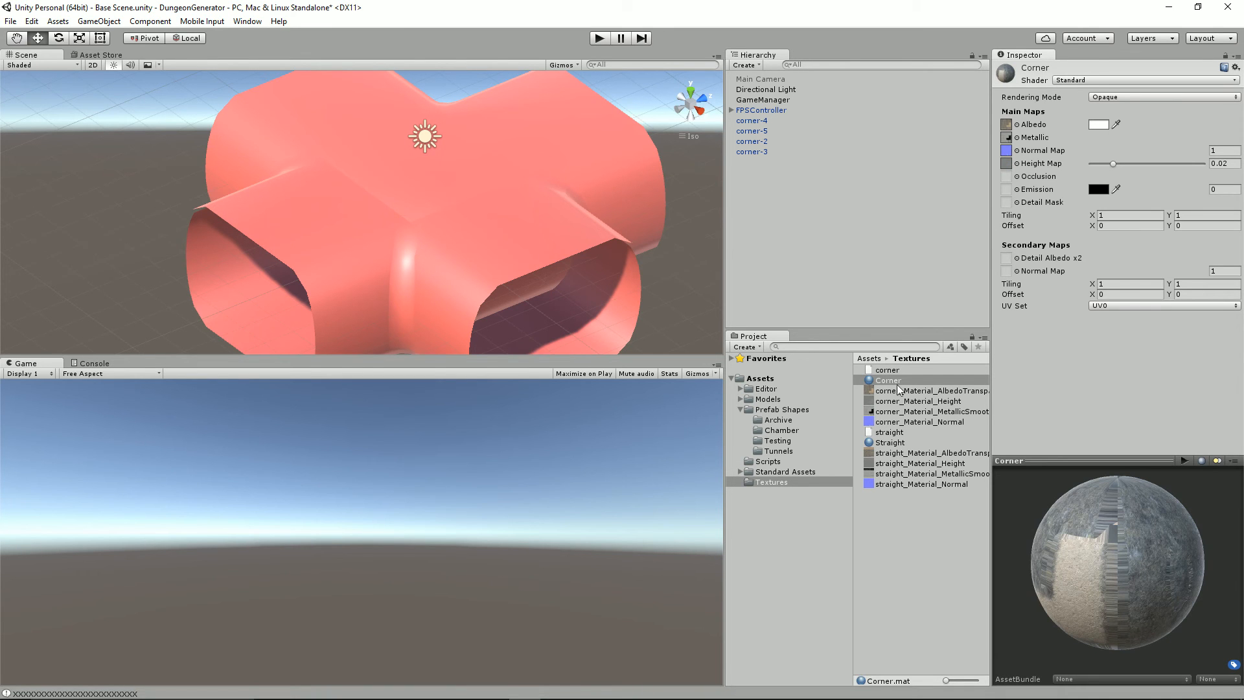
# Apply the Corner material to the corner-4, corner-5, corner-2 and corner-3 objects in the scene.
pyautogui.moveTo(880, 382); pyautogui.dragTo(765, 123)
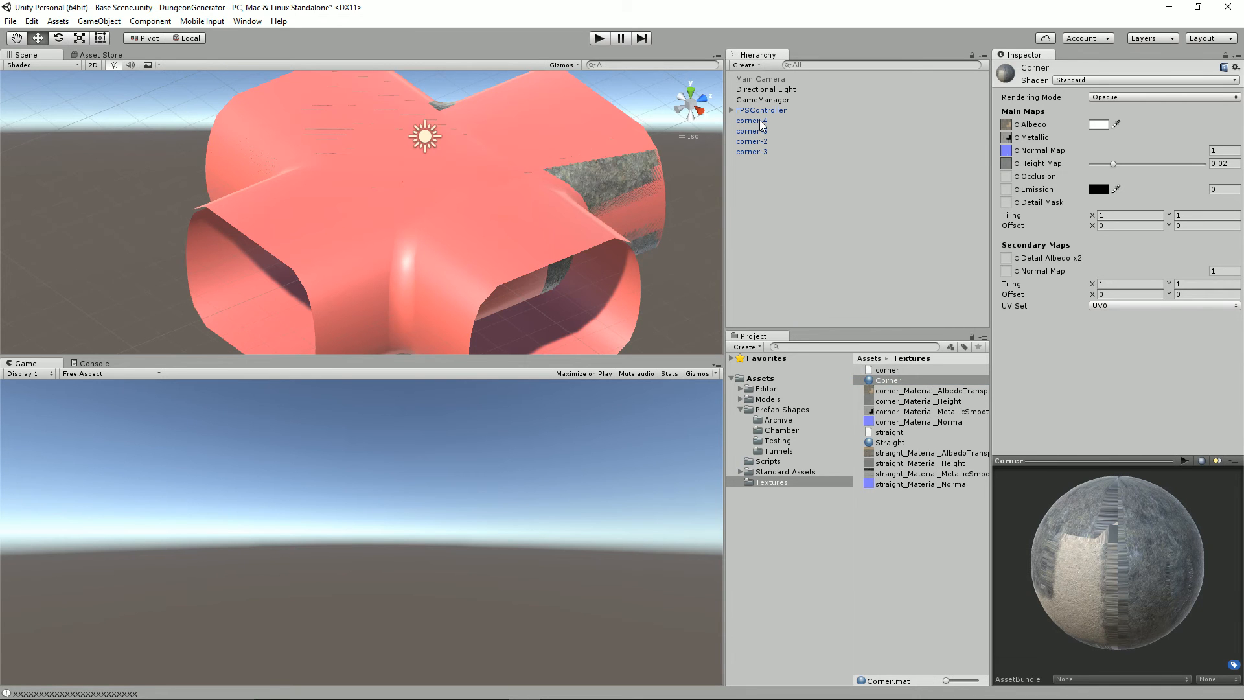
pyautogui.moveTo(871, 383); pyautogui.dragTo(750, 133)
pyautogui.moveTo(888, 385); pyautogui.dragTo(768, 141)
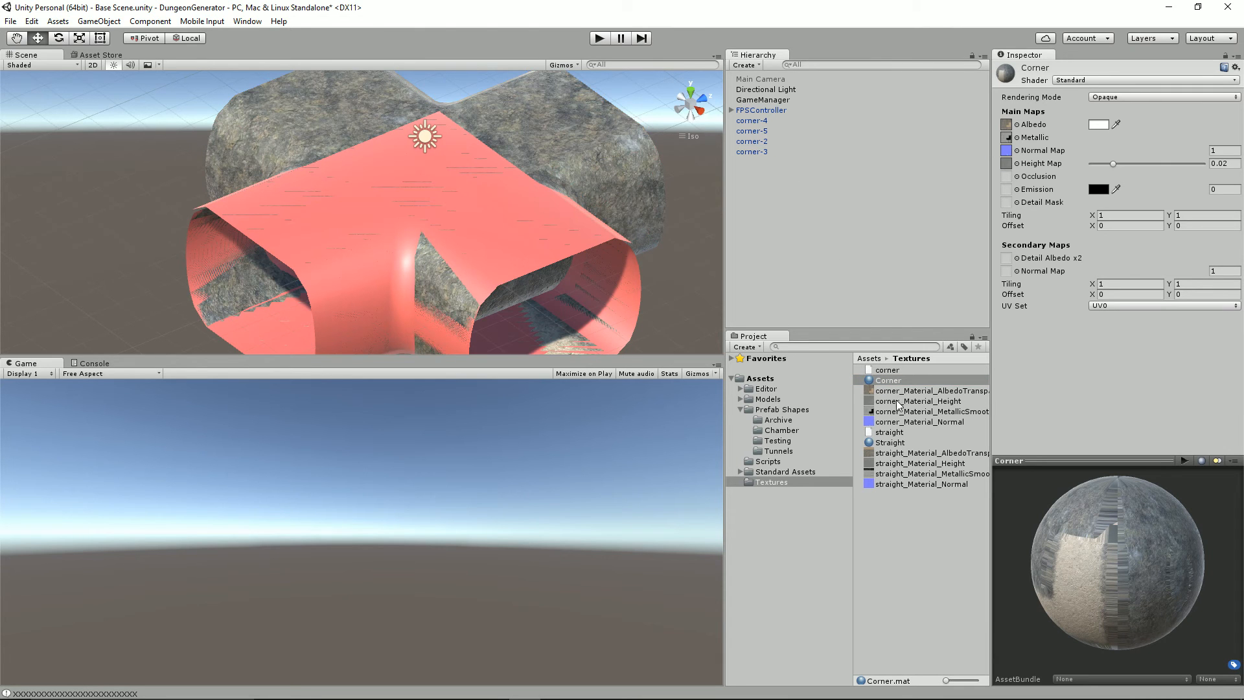
pyautogui.moveTo(885, 384); pyautogui.dragTo(763, 152)
# Apply each of the four corner instances' changes to its prefab and delete the instances from the scene.
pyautogui.click(771, 121)
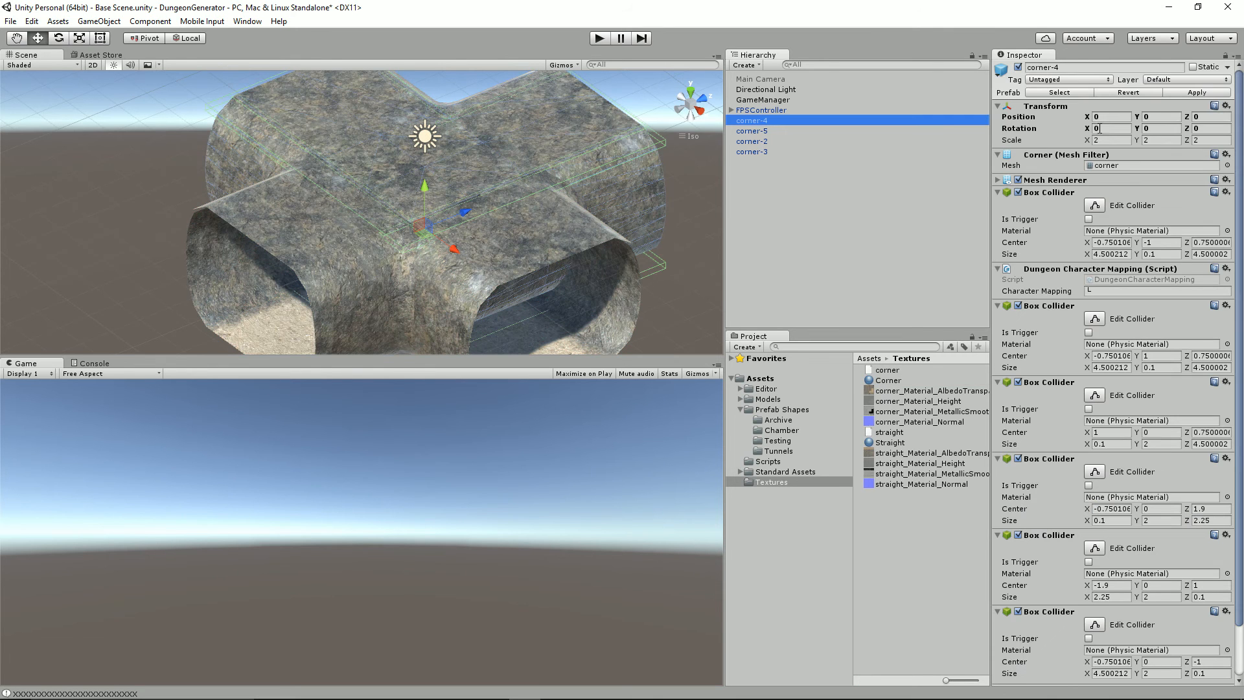
pyautogui.click(1192, 91)
pyautogui.click(751, 131)
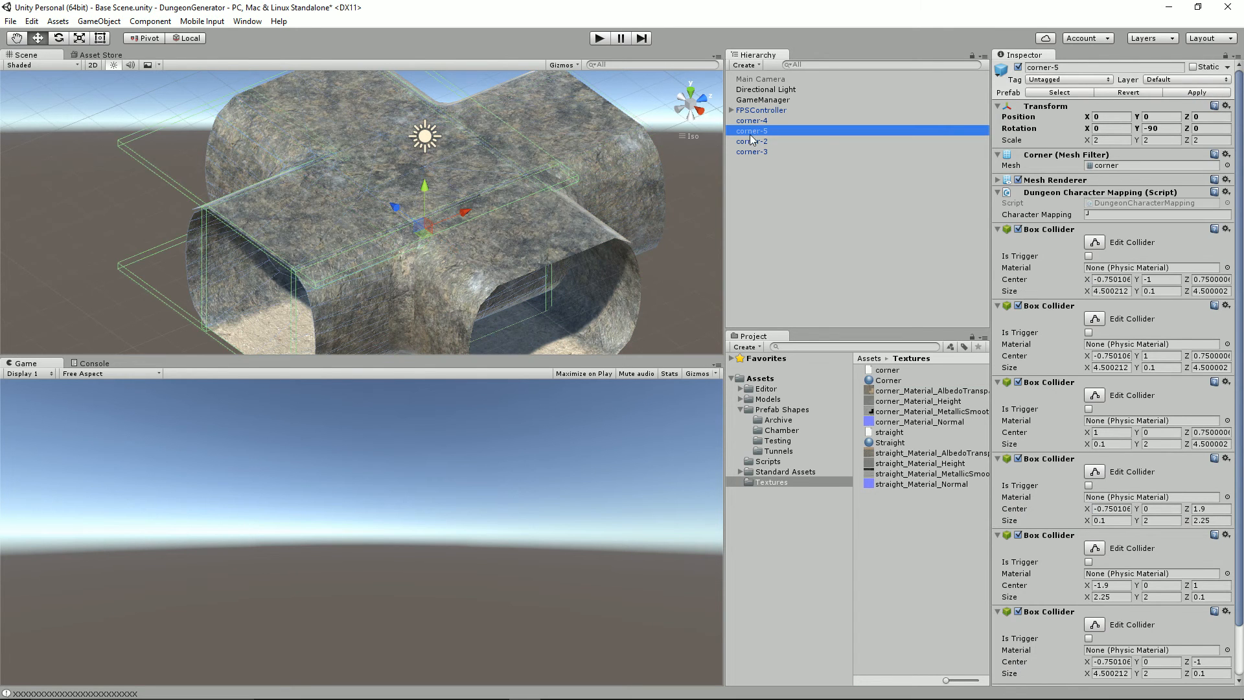
pyautogui.click(1193, 92)
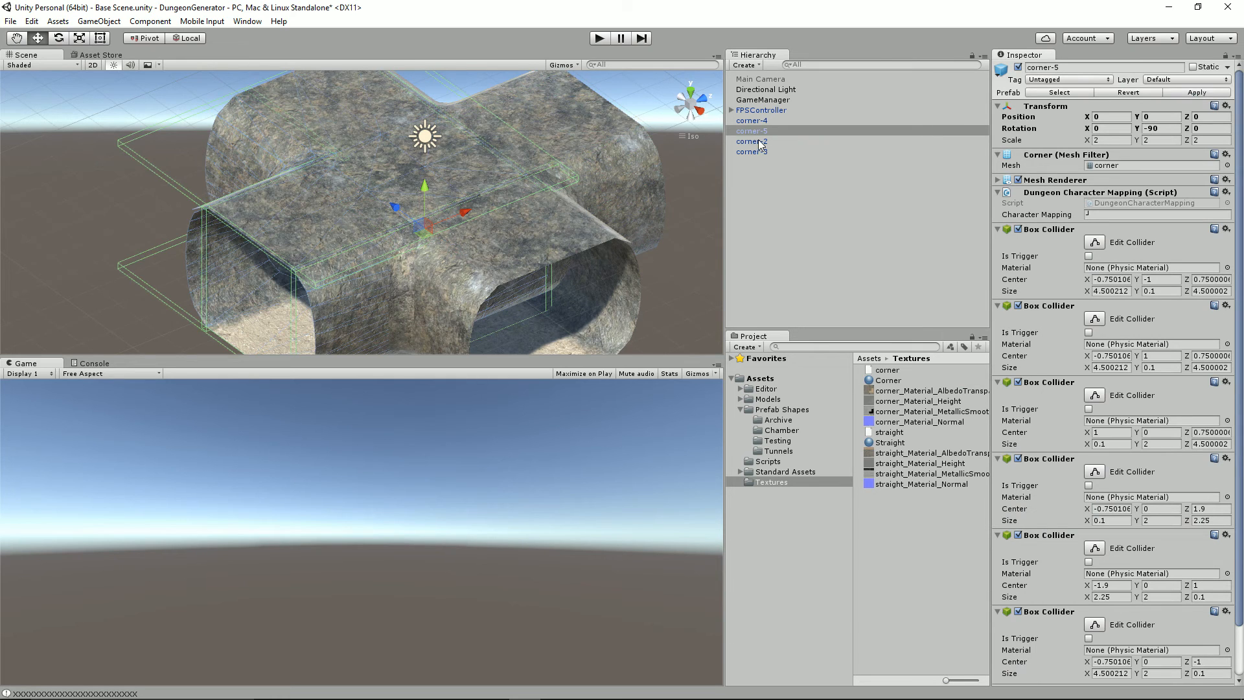
pyautogui.click(831, 141)
pyautogui.click(1192, 93)
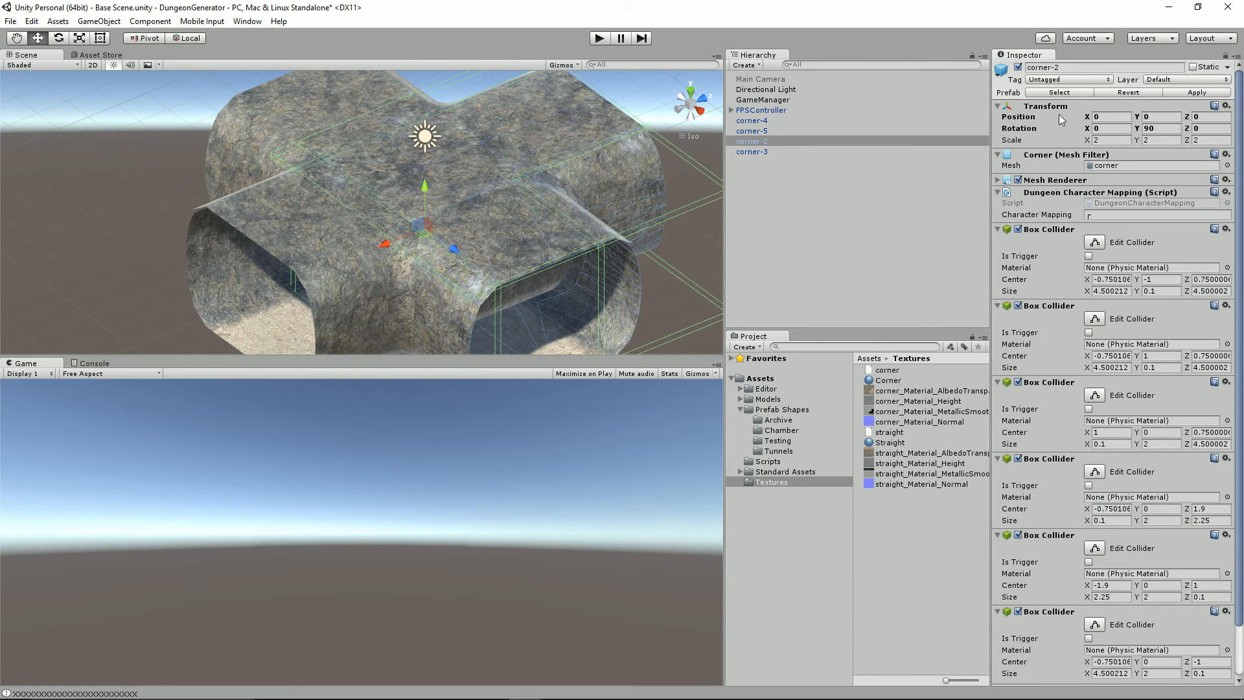
pyautogui.click(750, 152)
pyautogui.click(1203, 92)
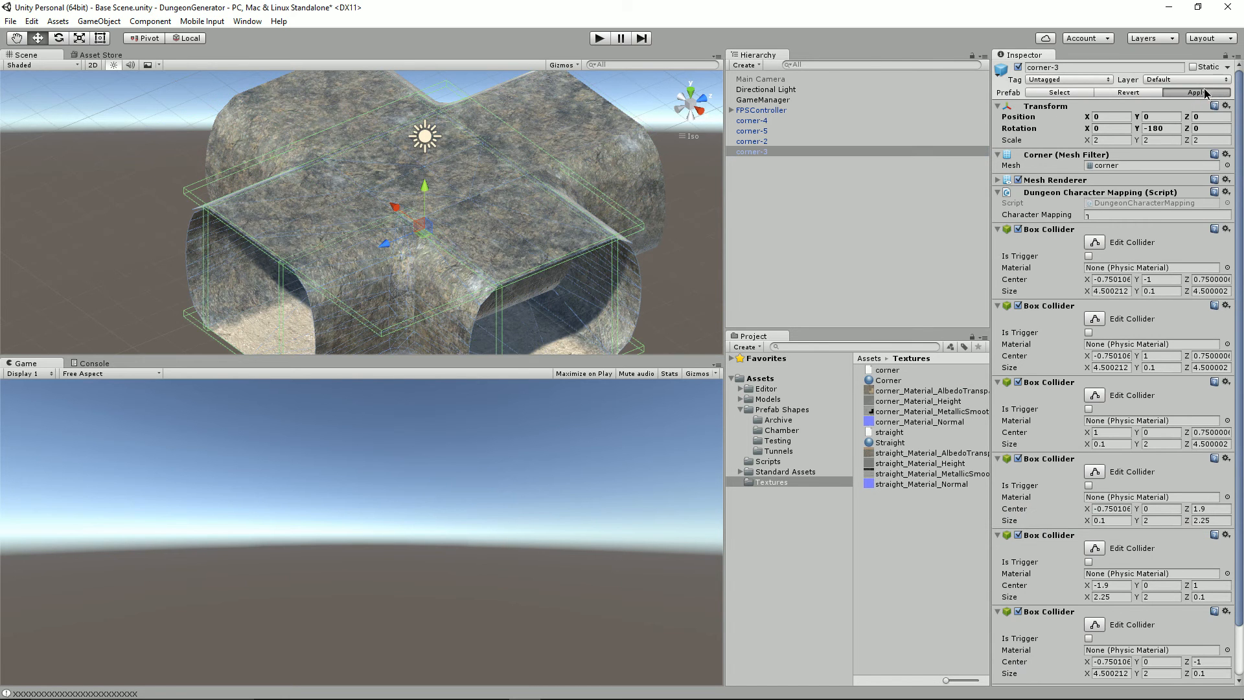
pyautogui.keyDown('shift'); pyautogui.click(755, 122); pyautogui.keyUp('shift')
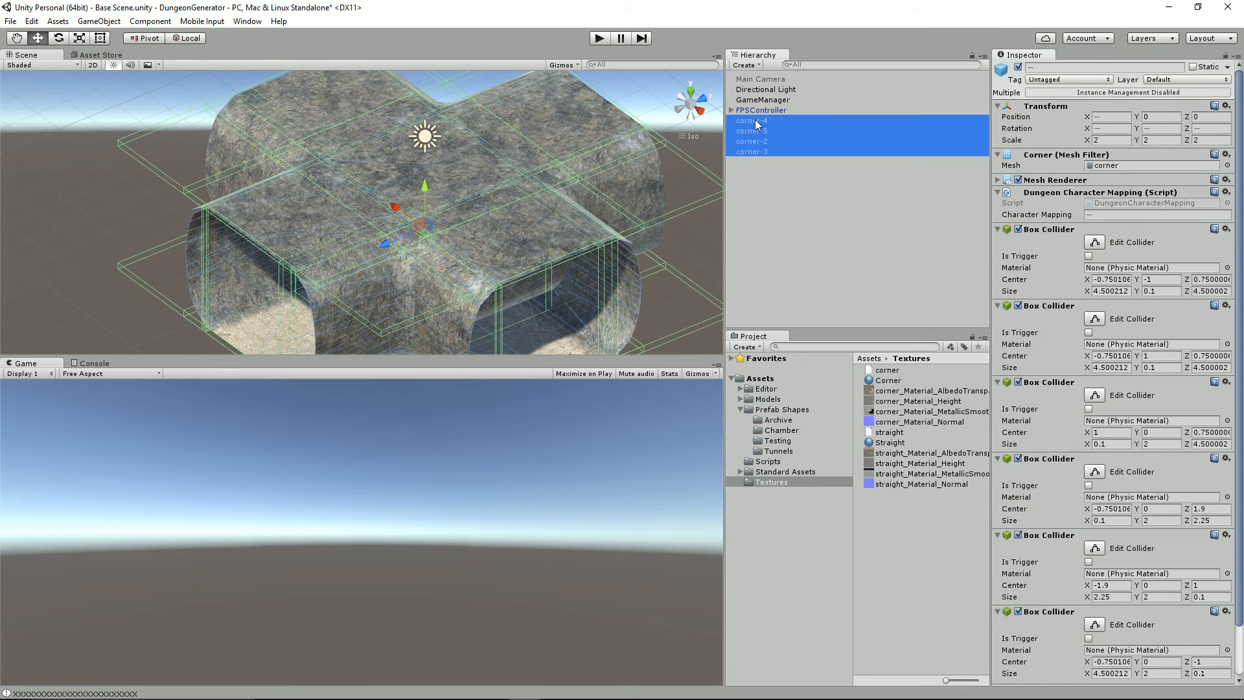
pyautogui.press('Delete')
# Run the game and walk through the generated tunnels to examine the corner textures and the joins between pieces.
pyautogui.click(599, 38)
pyautogui.press('w')
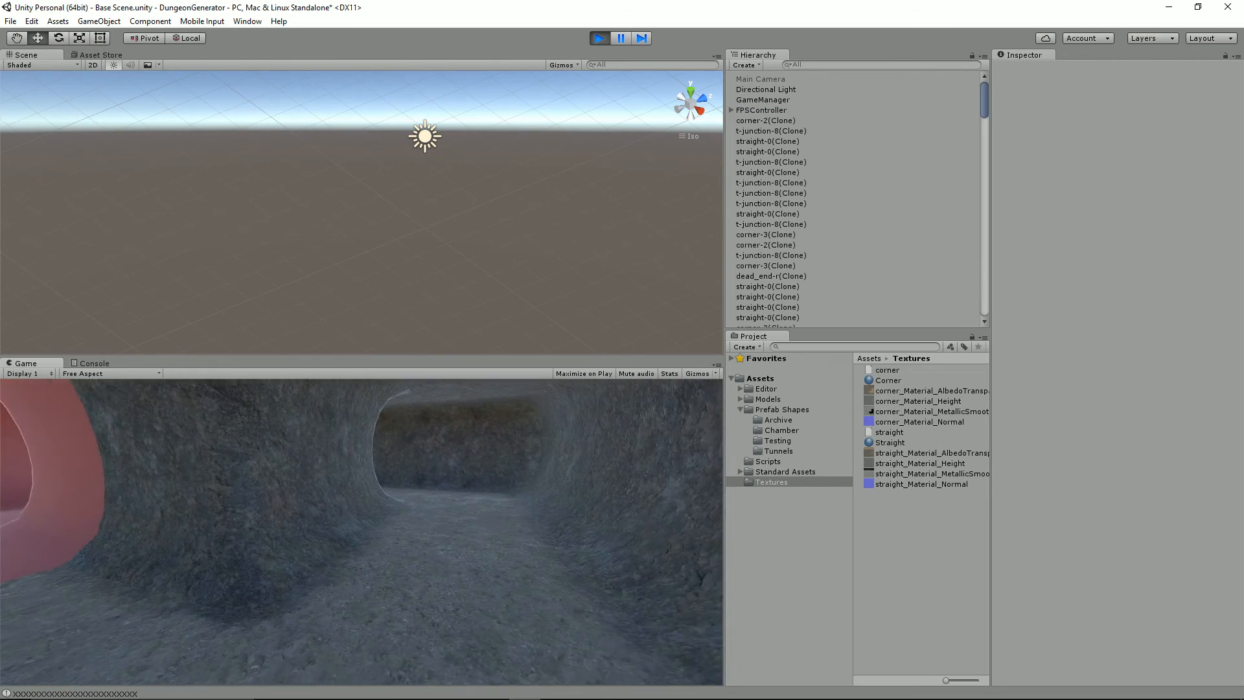
pyautogui.press('w')
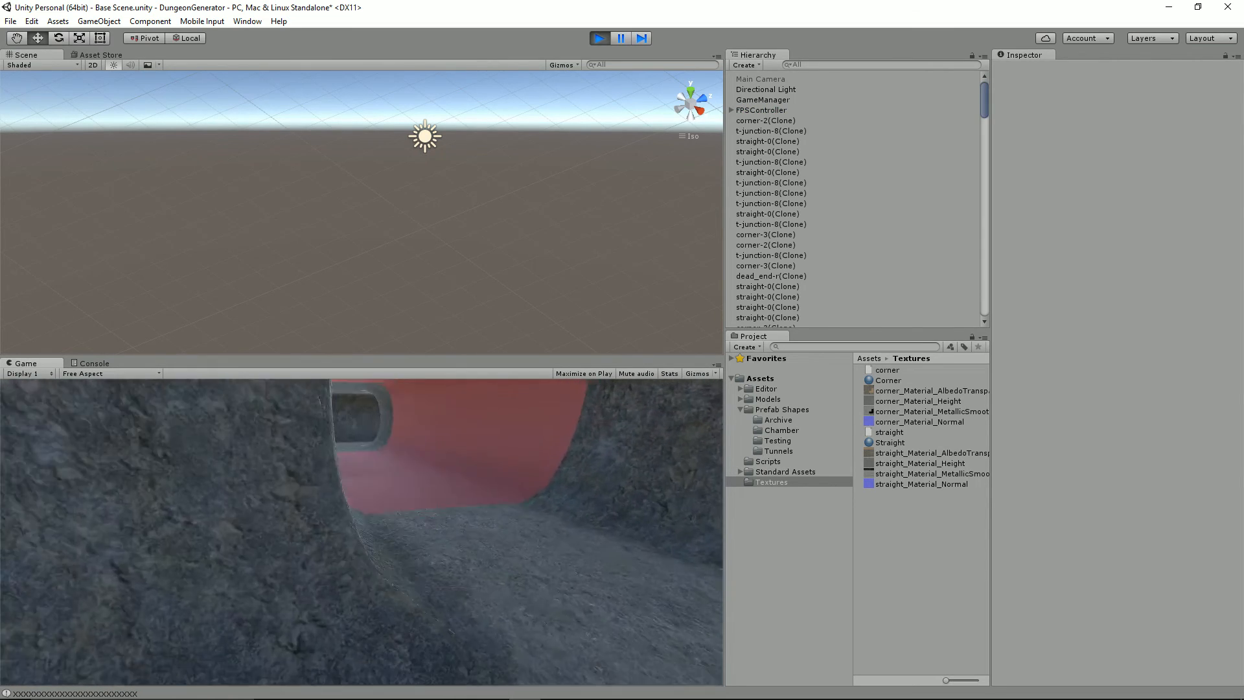
pyautogui.press('w')
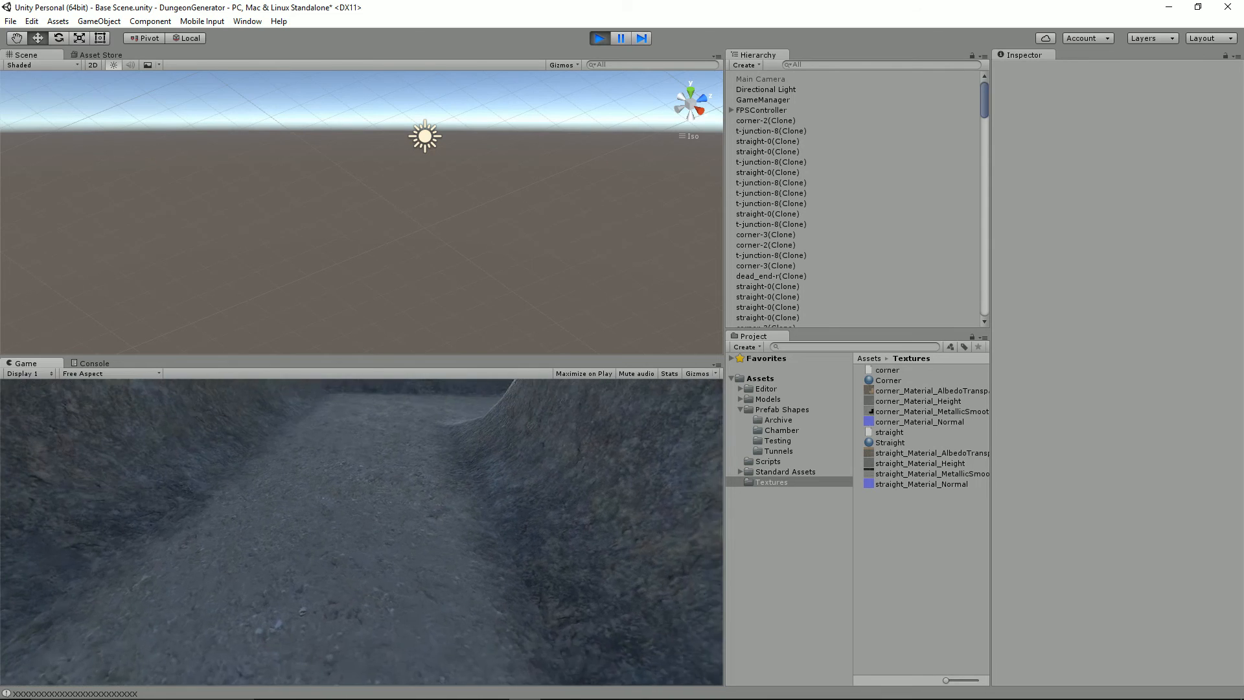
pyautogui.press('w')
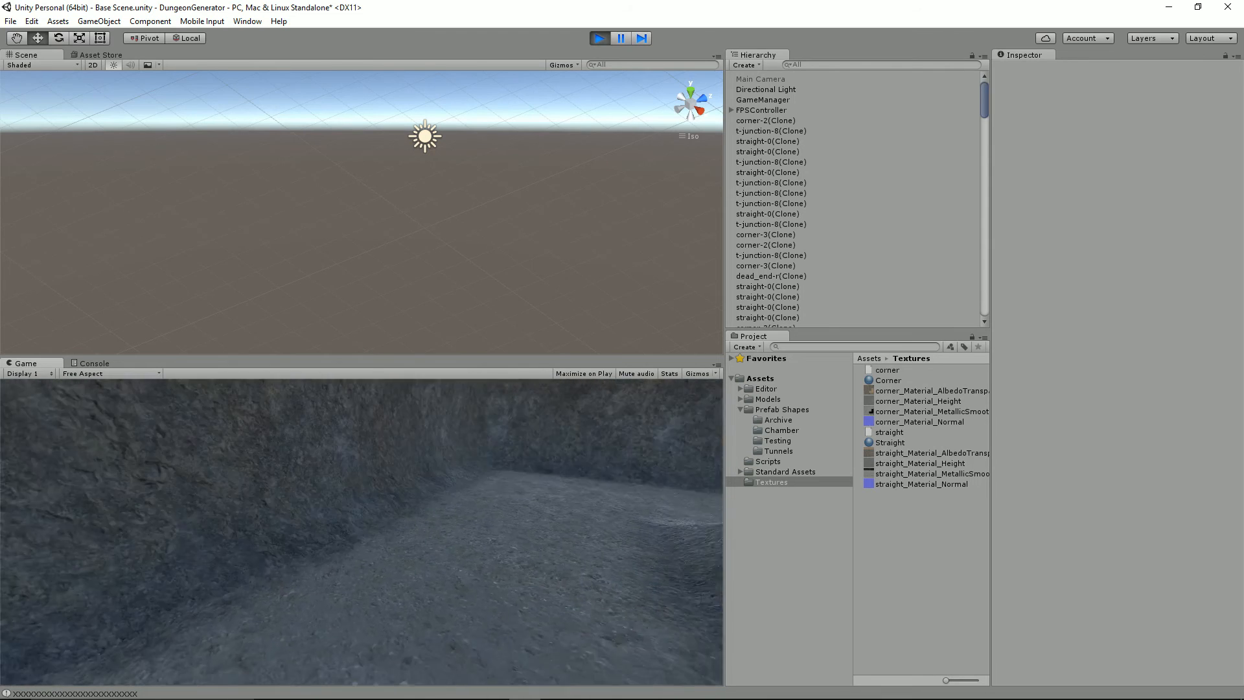
pyautogui.press('w')
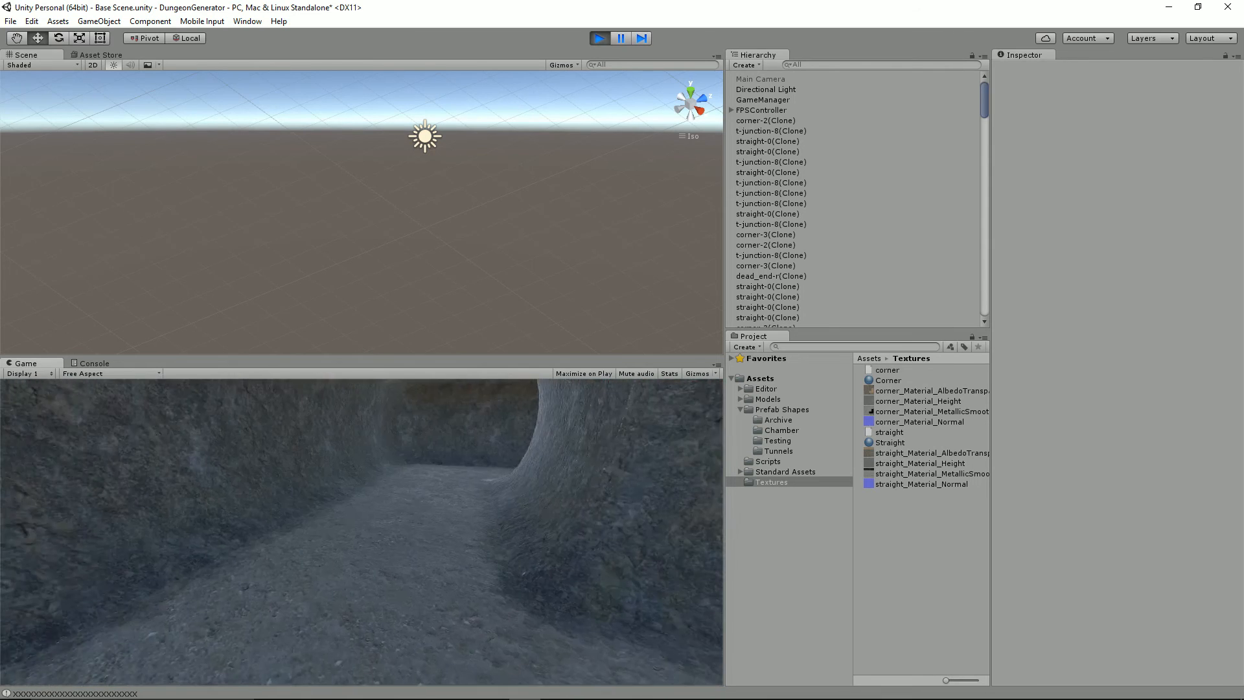
pyautogui.press('w')
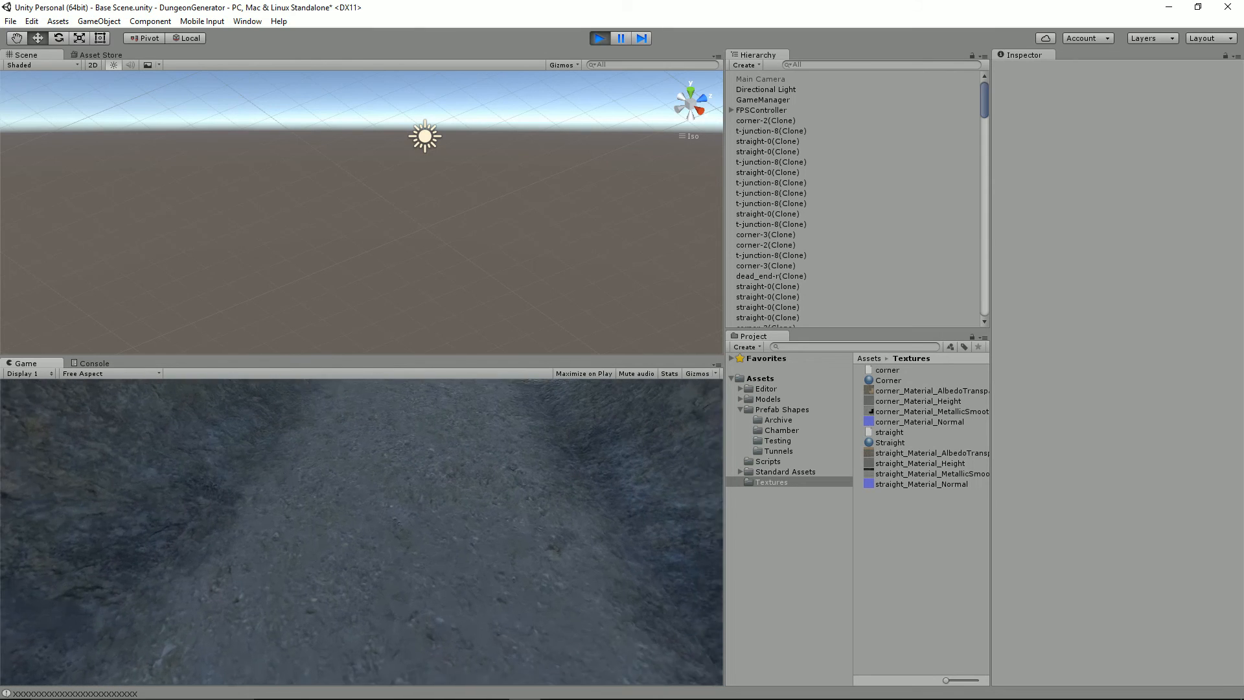
pyautogui.press('w')
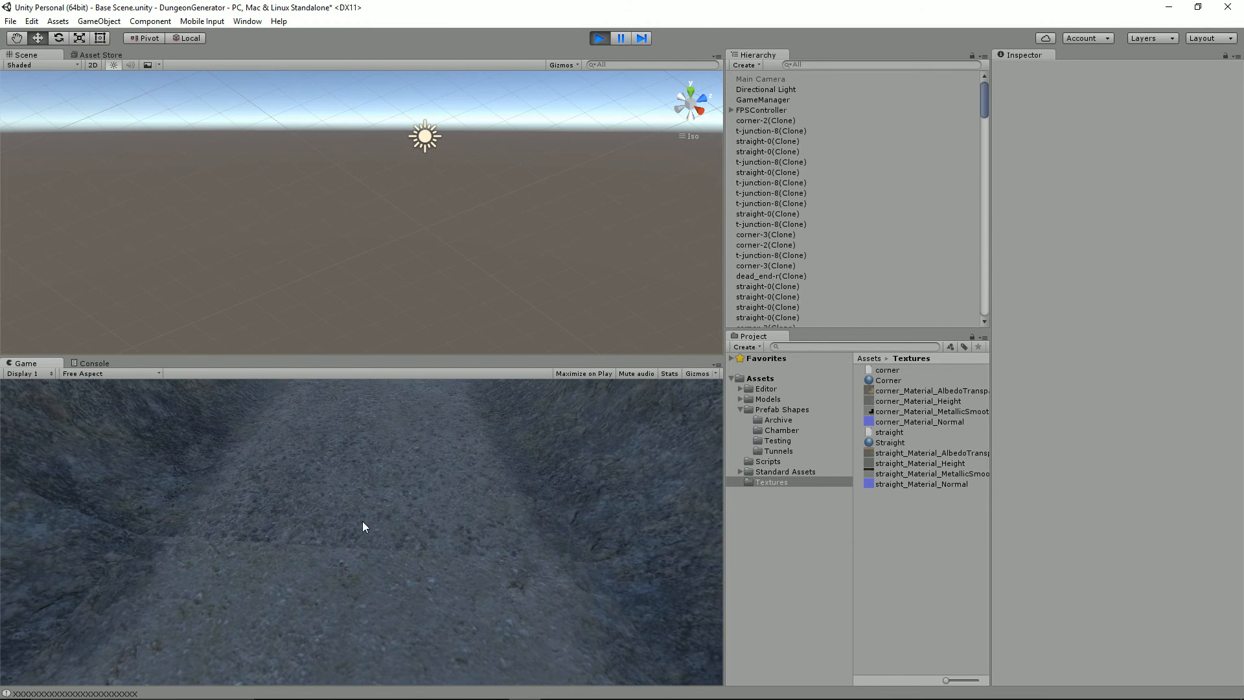
# Switch to Substance Painter and choose the Dirt 3 brush for painting the corner's Path mask.
pyautogui.hotkey('alt', 'Tab')
pyautogui.hotkey('alt', 'Tab')
pyautogui.hotkey('alt', 'Tab')
pyautogui.hotkey('alt', 'Tab')
pyautogui.hotkey('alt', 'Tab')
pyautogui.hotkey('alt', 'Tab')
pyautogui.hotkey('alt', 'Tab')
pyautogui.hotkey('alt', 'Tab')
pyautogui.hotkey('alt', 'Tab')
pyautogui.hotkey('alt', 'Tab')
pyautogui.moveTo(396, 377)
pyautogui.keyDown('alt'); pyautogui.mouseDown()
pyautogui.moveTo(395, 237)
pyautogui.moveTo(422, 147)
pyautogui.moveTo(464, 186)
pyautogui.moveTo(588, 172)
pyautogui.moveTo(562, 176)
pyautogui.mouseUp(); pyautogui.keyUp('alt')
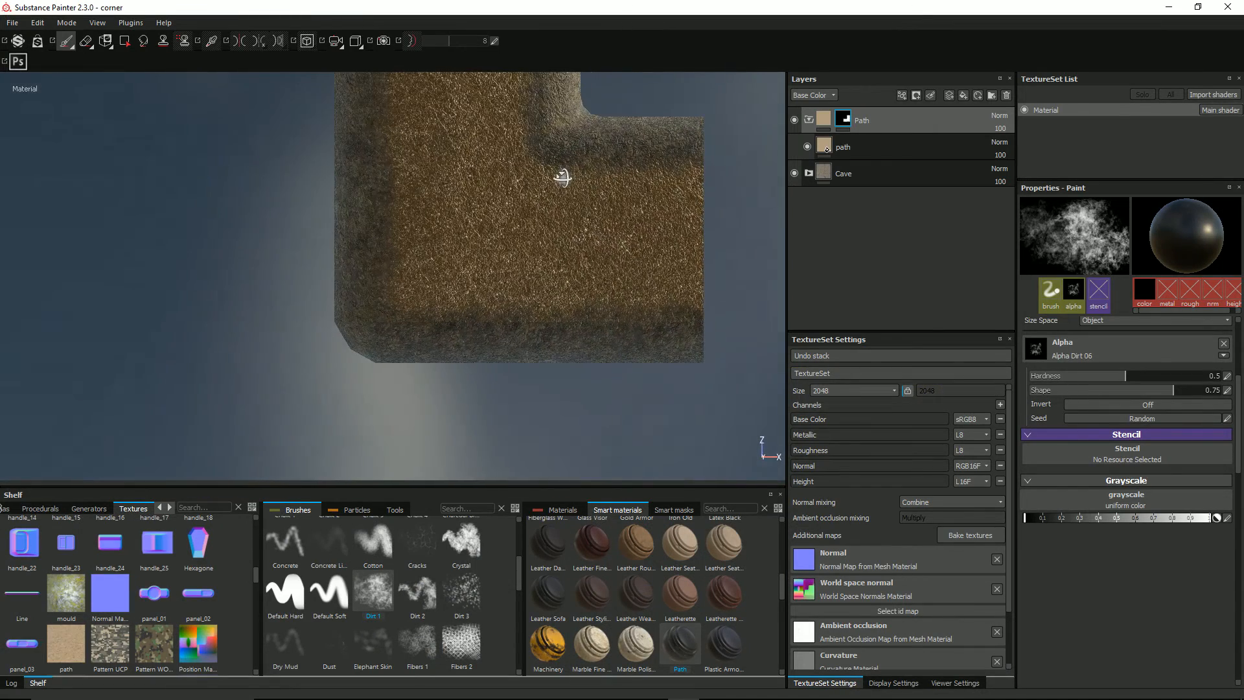
pyautogui.keyDown('alt'); pyautogui.moveTo(589, 200); pyautogui.dragTo(552, 270, button='middle'); pyautogui.keyUp('alt')
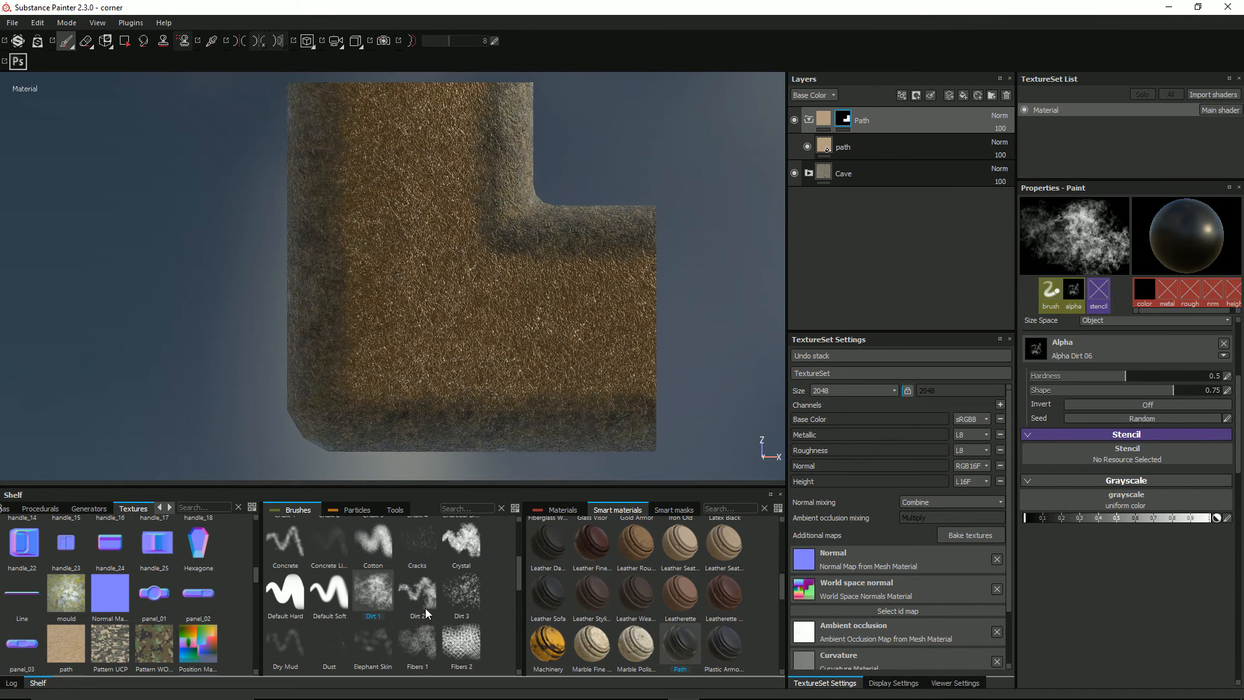
pyautogui.click(462, 590)
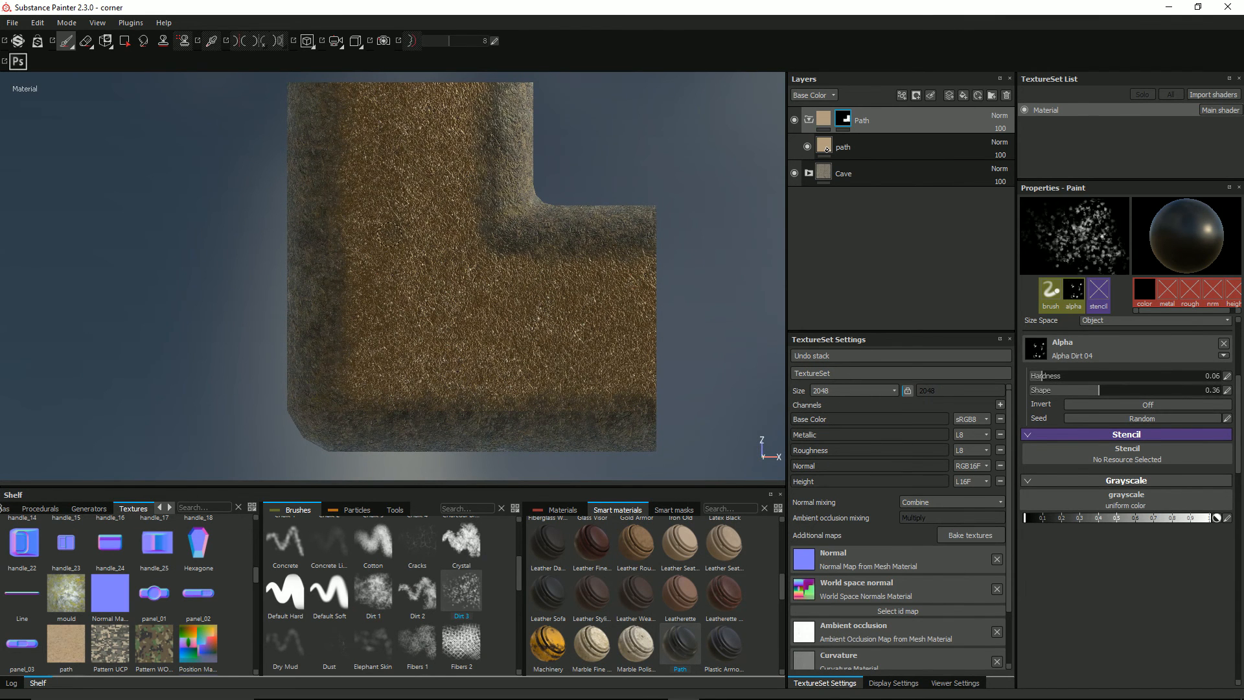
# Try hiding the Cave layer to view the corner's path on its own.
pyautogui.click(795, 172)
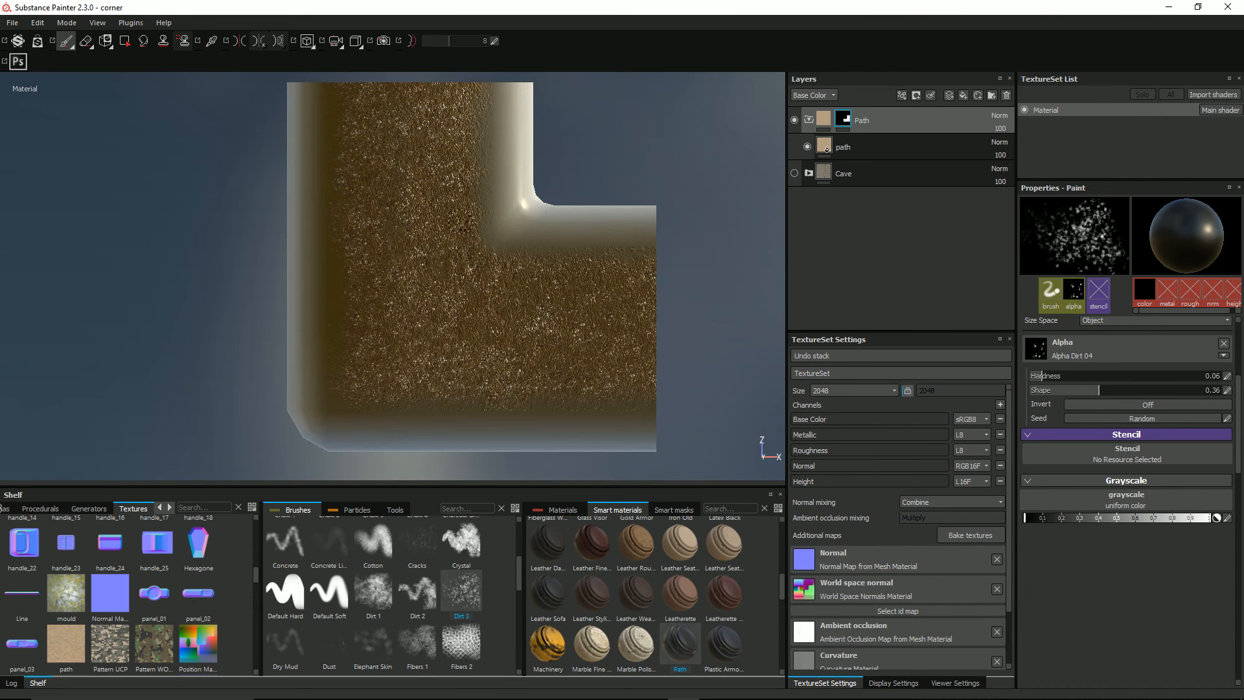
pyautogui.scroll(-3, 468, 236)
pyautogui.keyDown('alt'); pyautogui.moveTo(465, 240); pyautogui.dragTo(535, 245); pyautogui.keyUp('alt')
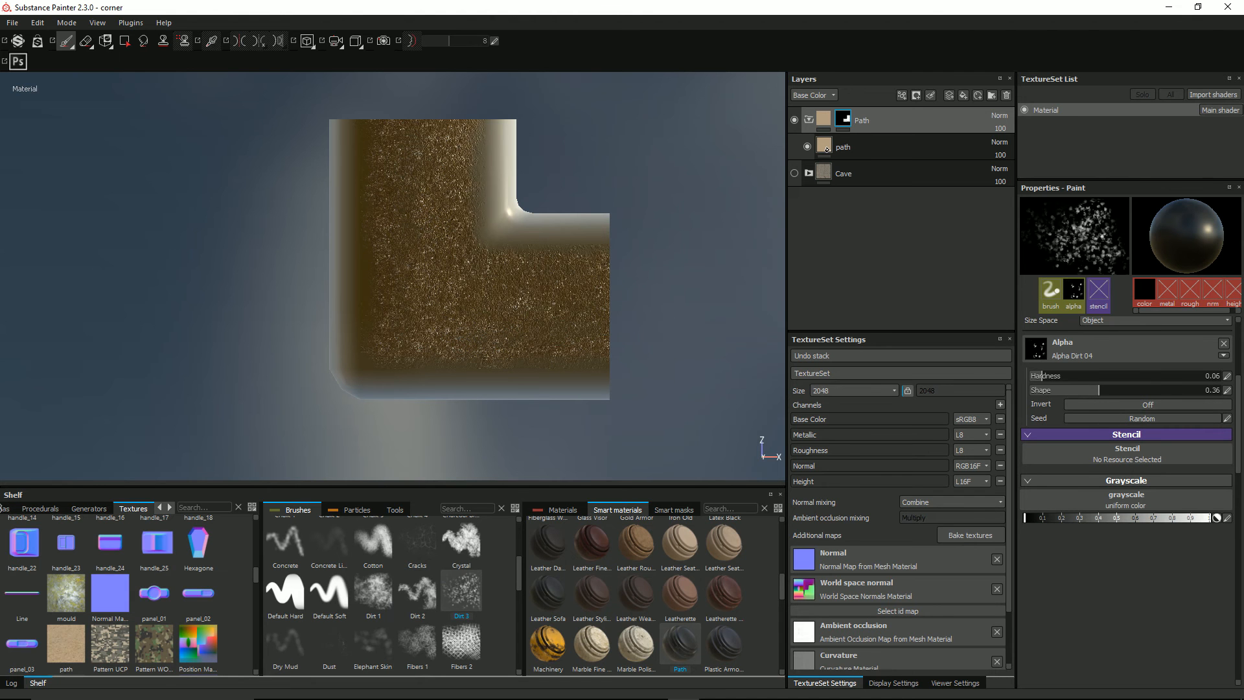
pyautogui.keyDown('alt'); pyautogui.moveTo(453, 227); pyautogui.dragTo(583, 462); pyautogui.keyUp('alt')
pyautogui.hotkey('ctrl', 'z')
pyautogui.hotkey('ctrl', 'z')
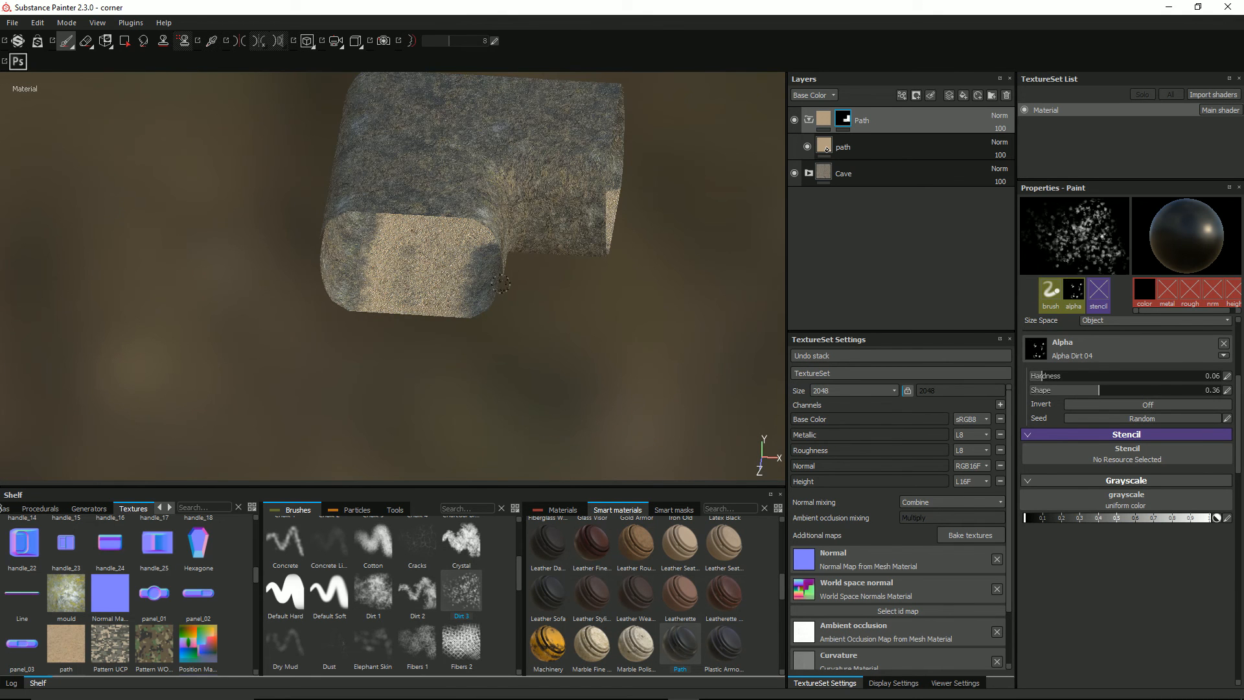
# Set the Dirt 3 brush's flow to 50 and paint over the path edges on the corner's floor in the Path mask.
pyautogui.keyDown('alt'); pyautogui.moveTo(402, 275); pyautogui.dragTo(407, 231); pyautogui.keyUp('alt')
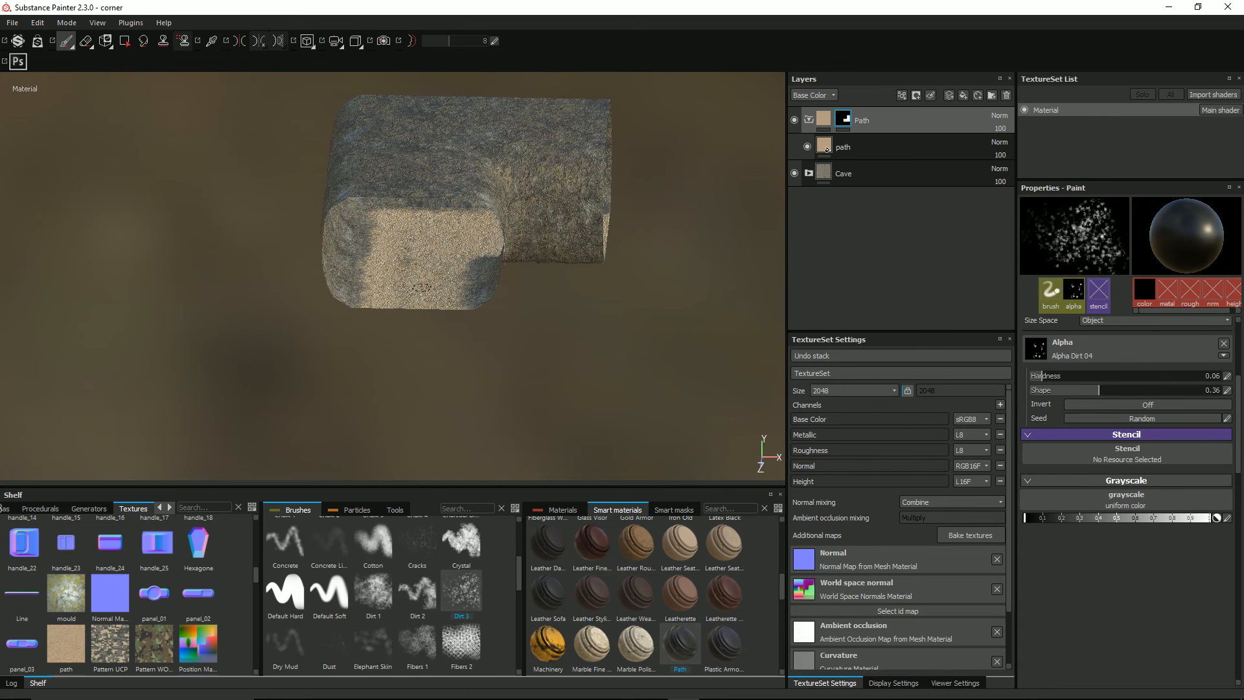
pyautogui.scroll(5, 1156, 384)
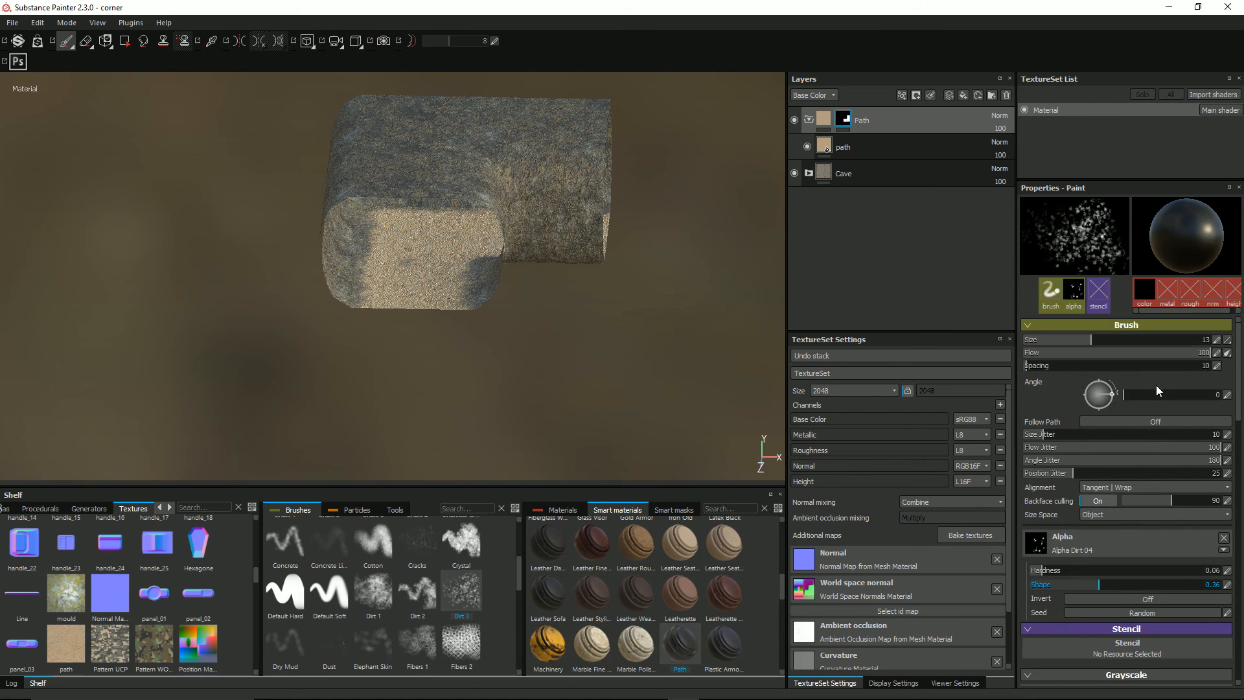
pyautogui.moveTo(1195, 353)
pyautogui.mouseDown()
pyautogui.moveTo(1064, 364)
pyautogui.moveTo(1073, 358)
pyautogui.mouseUp()
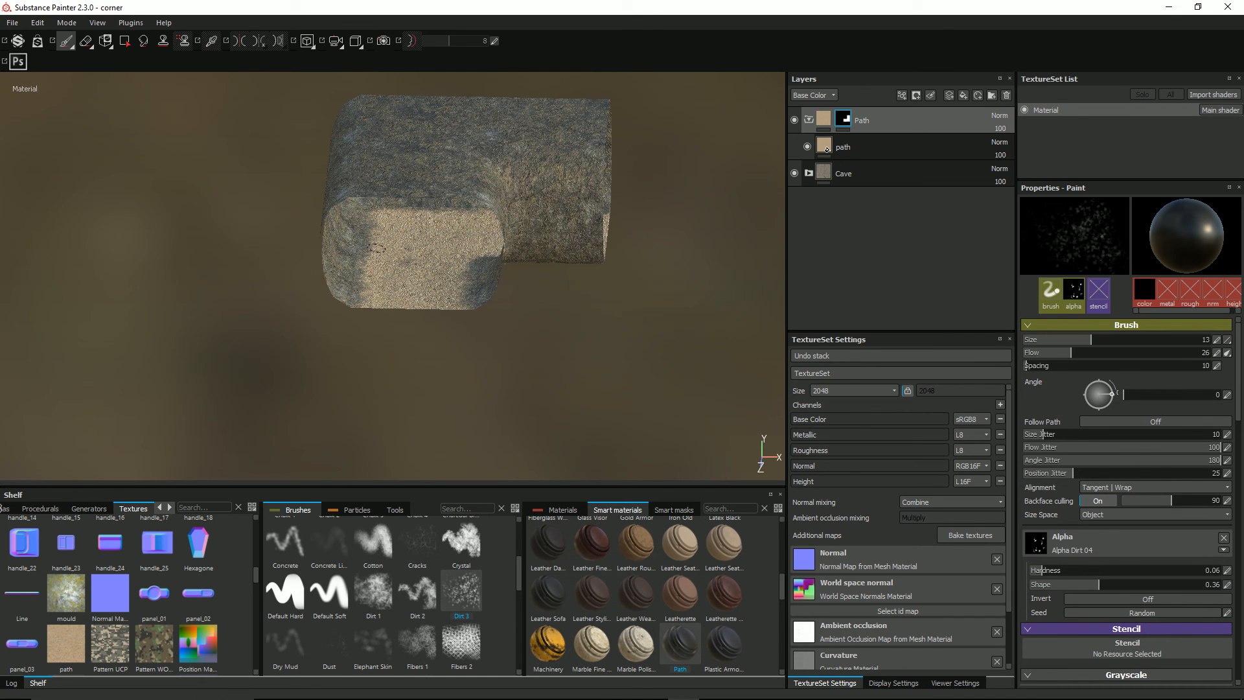
pyautogui.moveTo(1080, 355); pyautogui.dragTo(1116, 357)
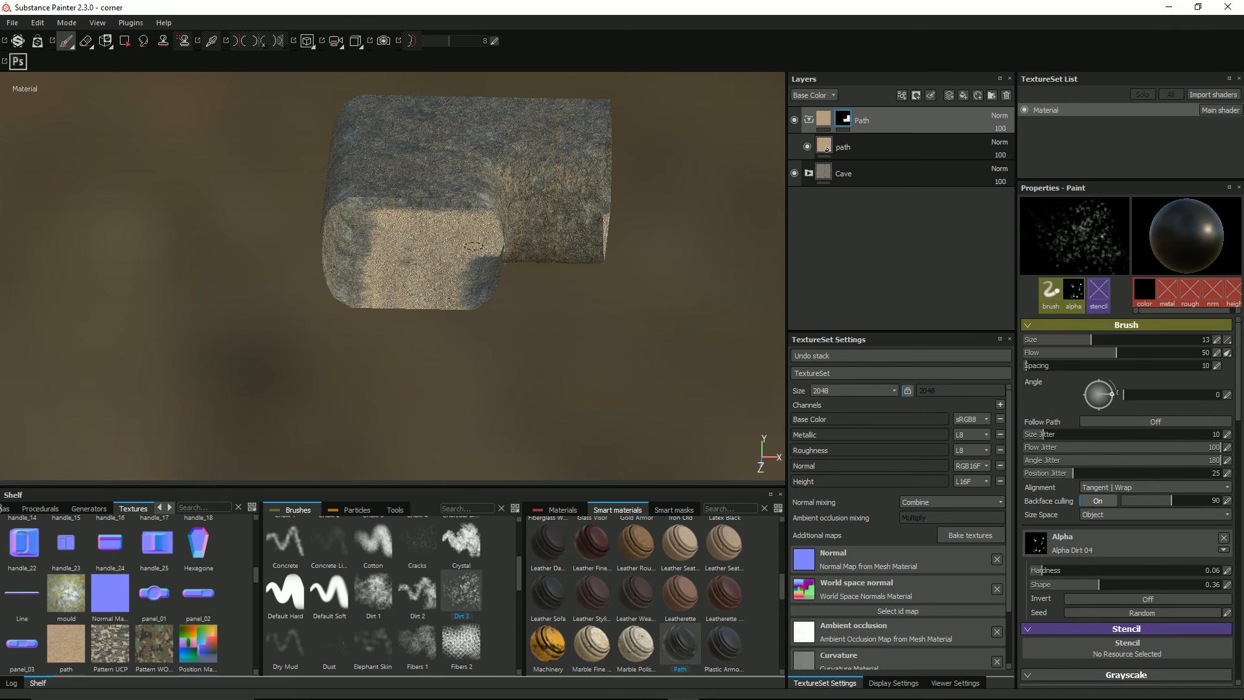
pyautogui.moveTo(390, 211)
pyautogui.mouseDown()
pyautogui.moveTo(370, 232)
pyautogui.moveTo(480, 319)
pyautogui.moveTo(537, 389)
pyautogui.mouseUp()
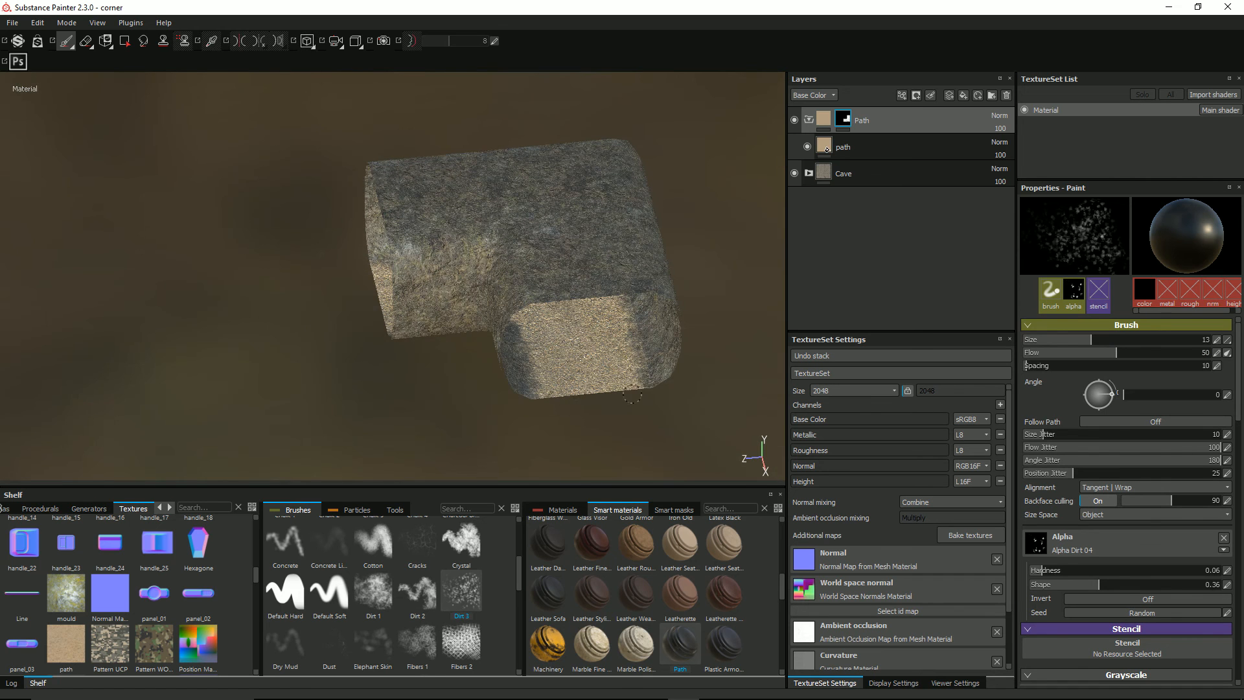
pyautogui.keyDown('alt'); pyautogui.moveTo(565, 402); pyautogui.dragTo(403, 318); pyautogui.keyUp('alt')
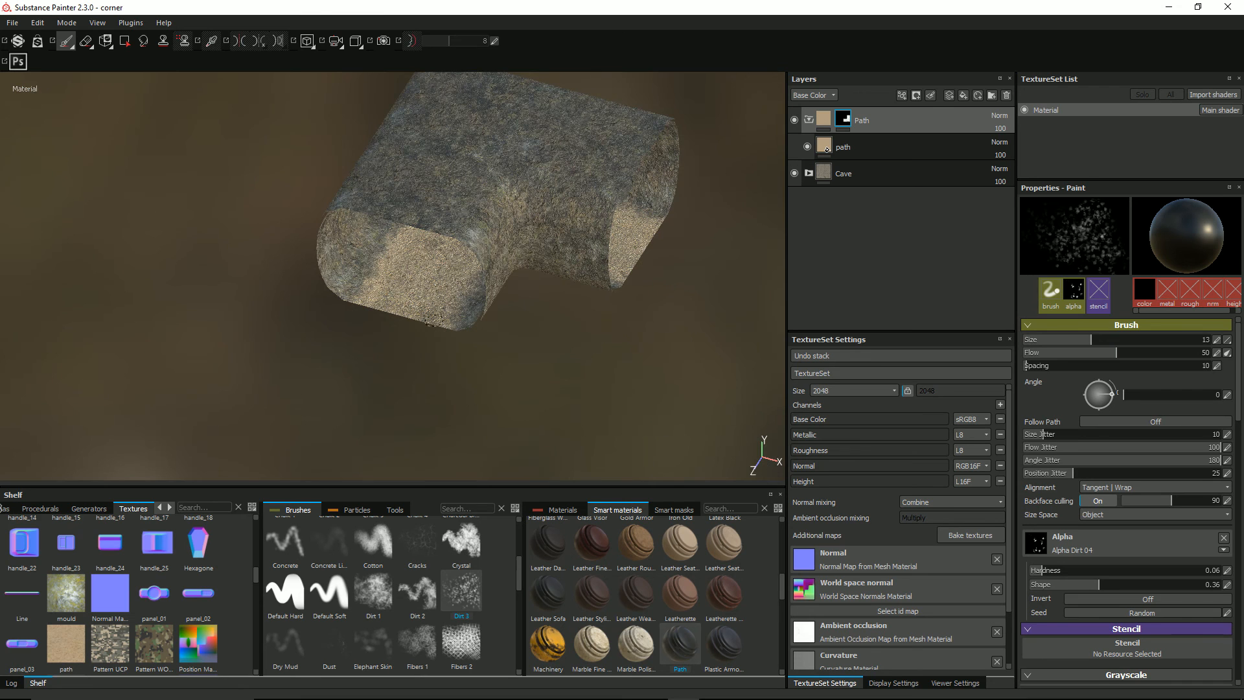
# Save the corner project and export its 2048x2048 textures as 8-bit PNG with the Unity 5 (Standard Metallic)_copy configuration into the DungeonGenerator Textures folder.
pyautogui.click(12, 23)
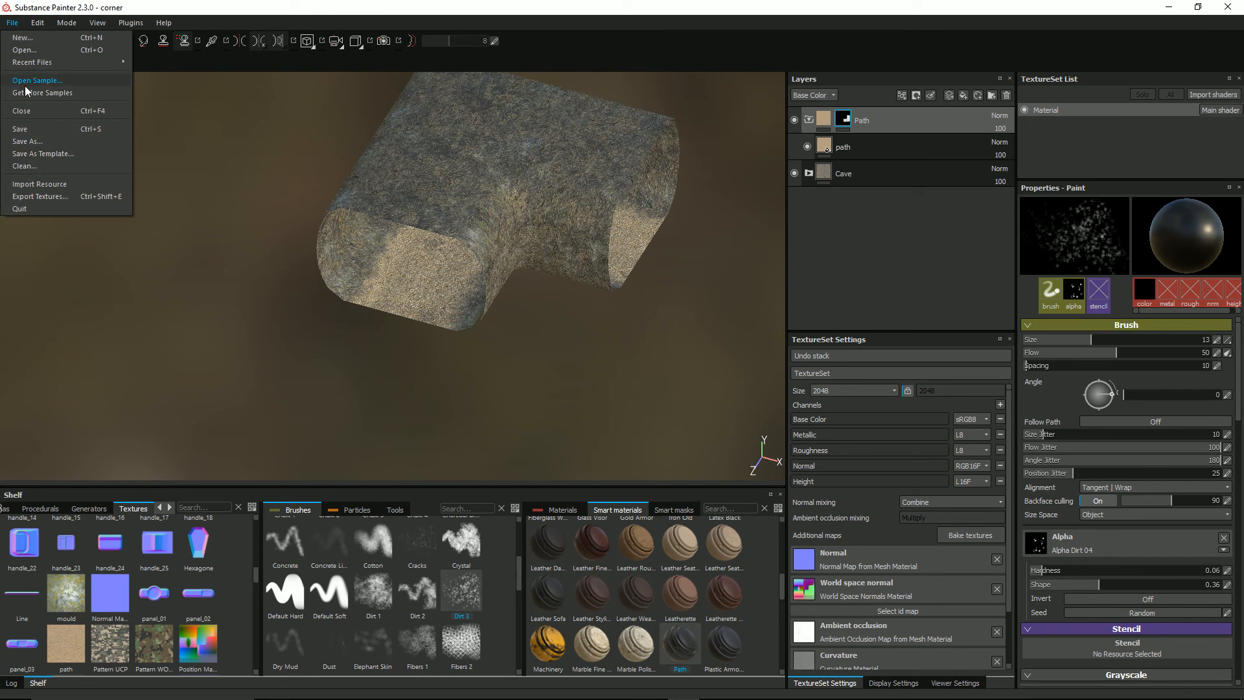
pyautogui.click(44, 129)
pyautogui.click(12, 23)
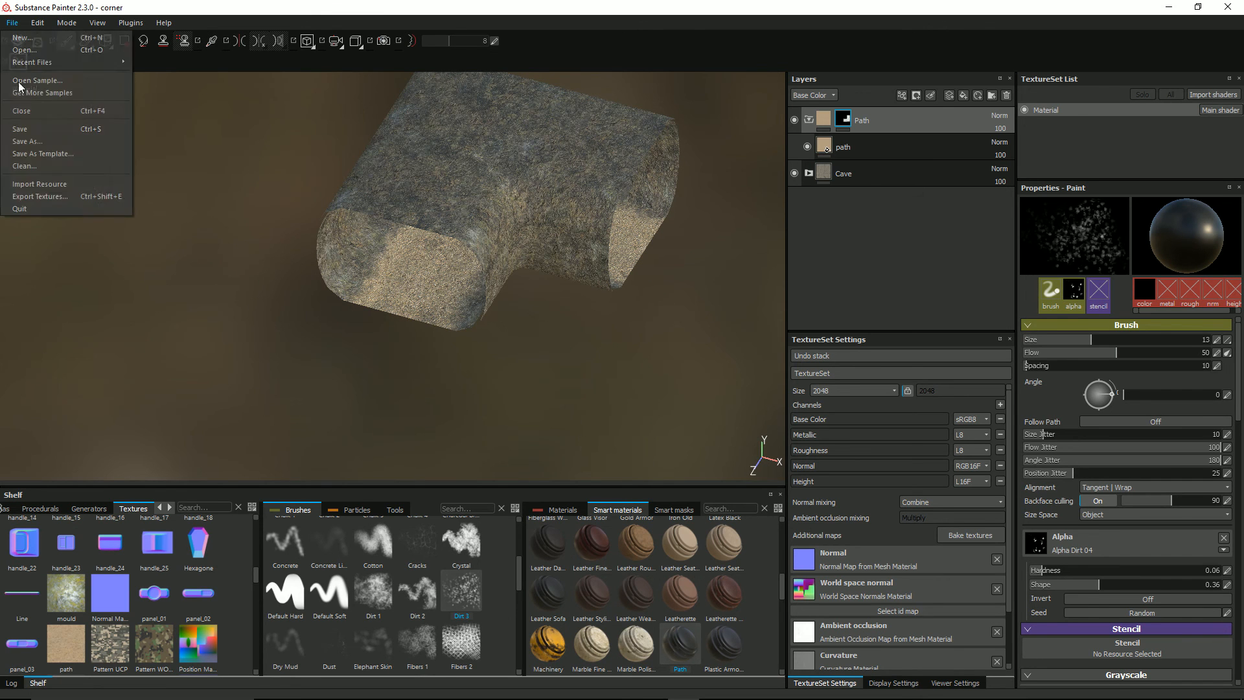
pyautogui.click(54, 197)
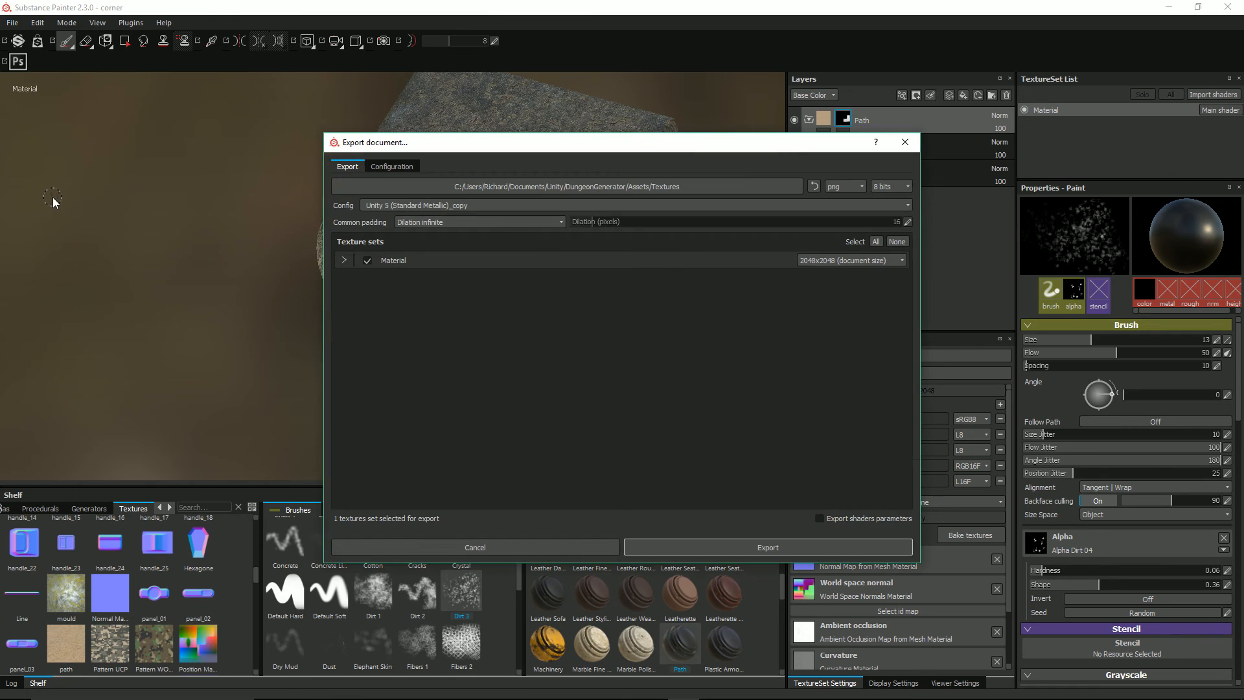
pyautogui.click(704, 544)
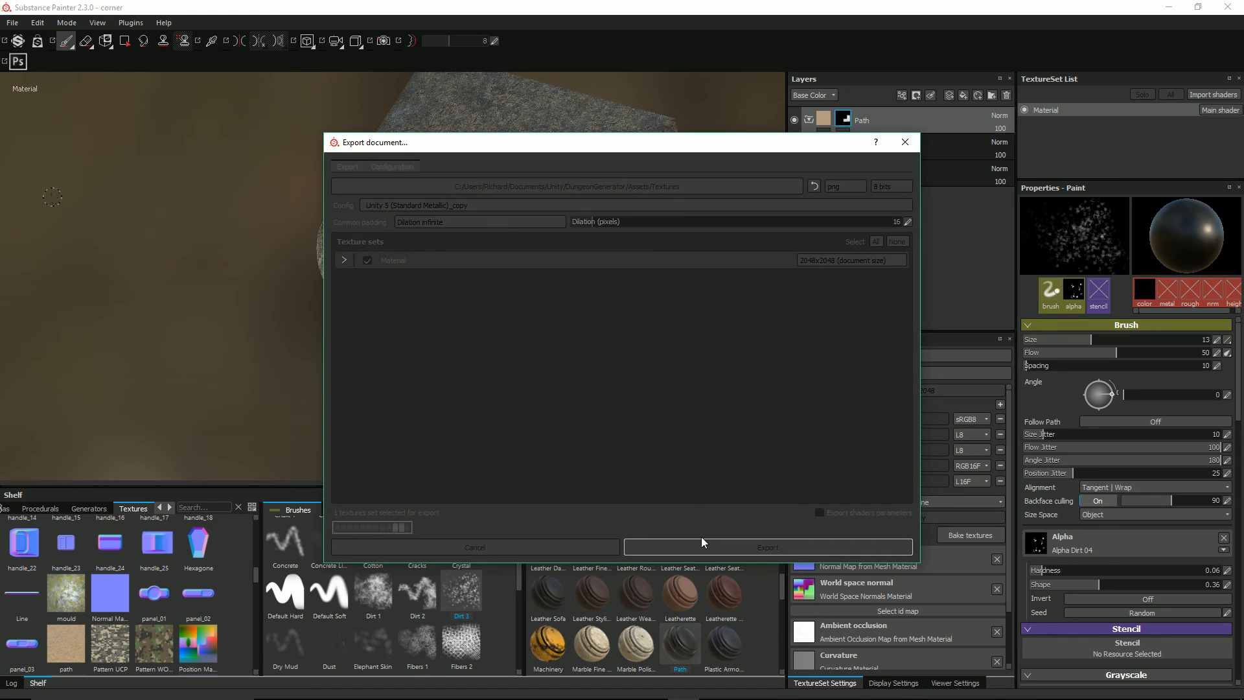
# Switch to Unity and examine the re-exported corner textures at the path joins in the running game.
pyautogui.hotkey('alt', 'Tab')
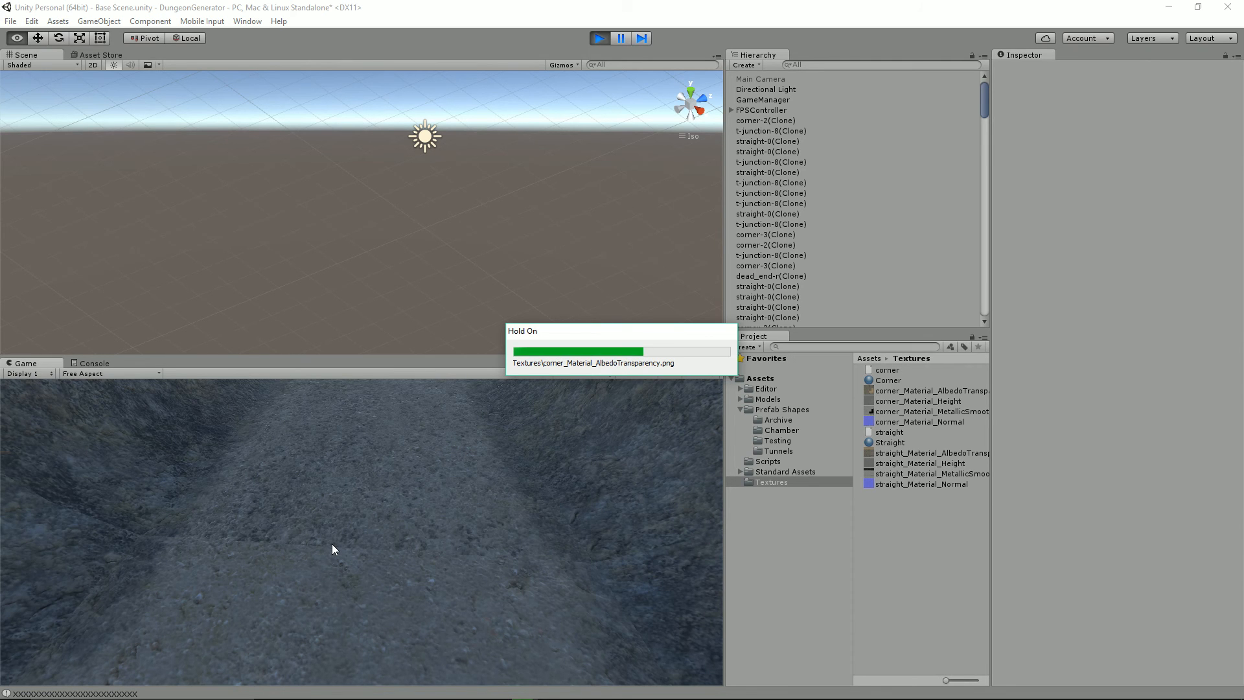
pyautogui.press('w')
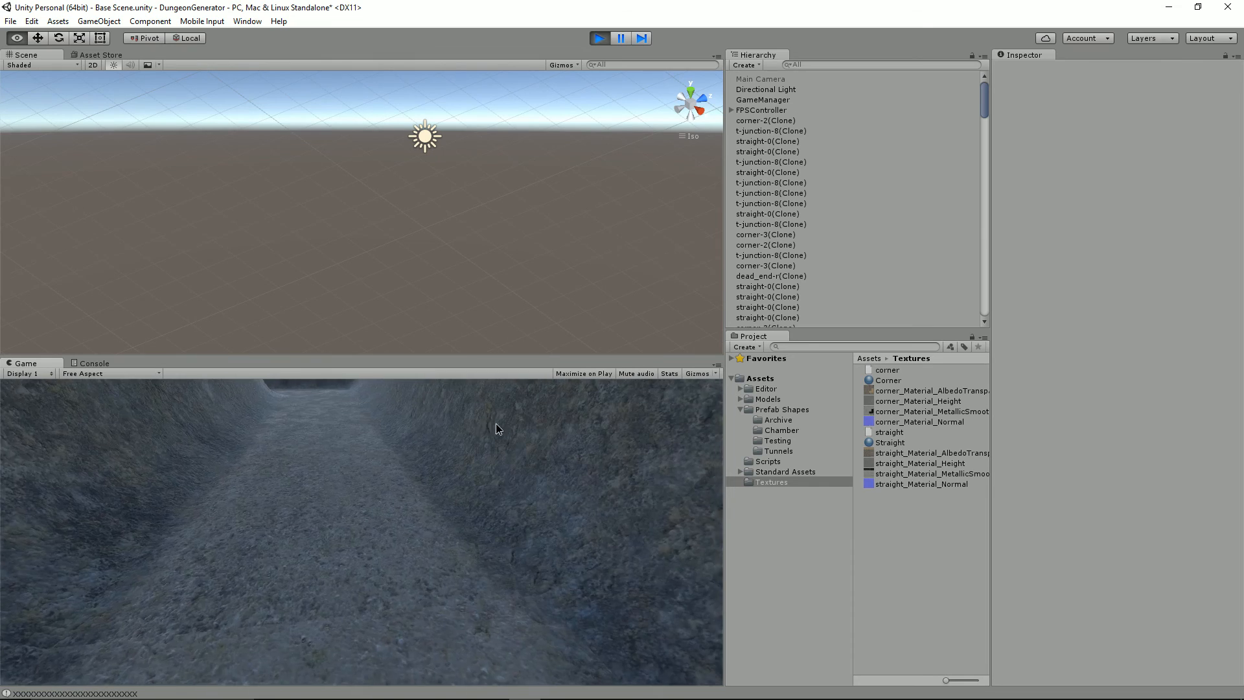
pyautogui.press('w')
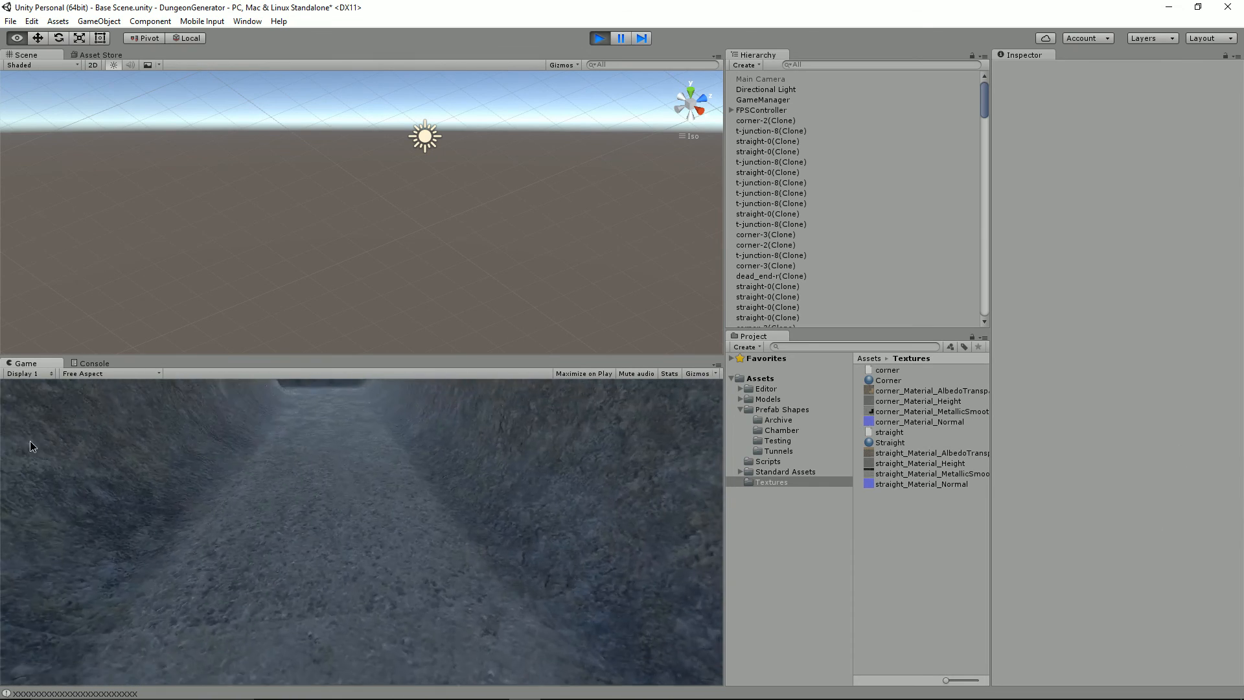
# Restart the game and walk through the newly generated tunnels to compare textured and untextured pieces.
pyautogui.click(599, 39)
pyautogui.click(599, 39)
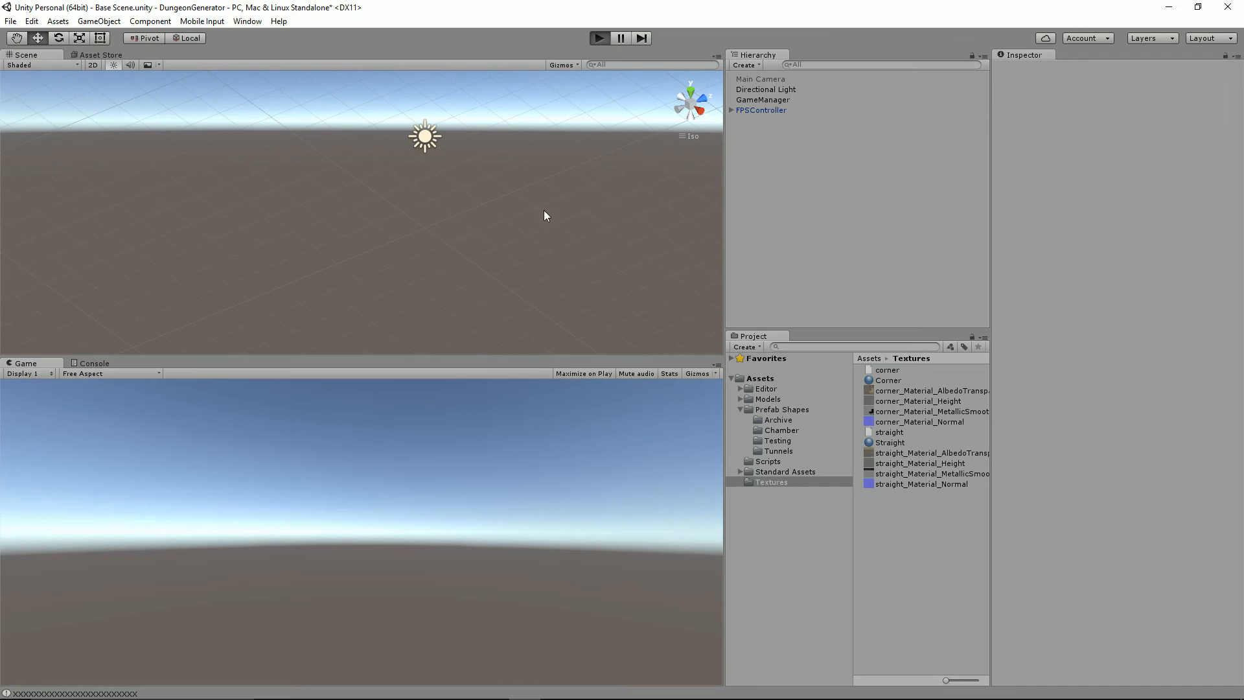
pyautogui.press('w')
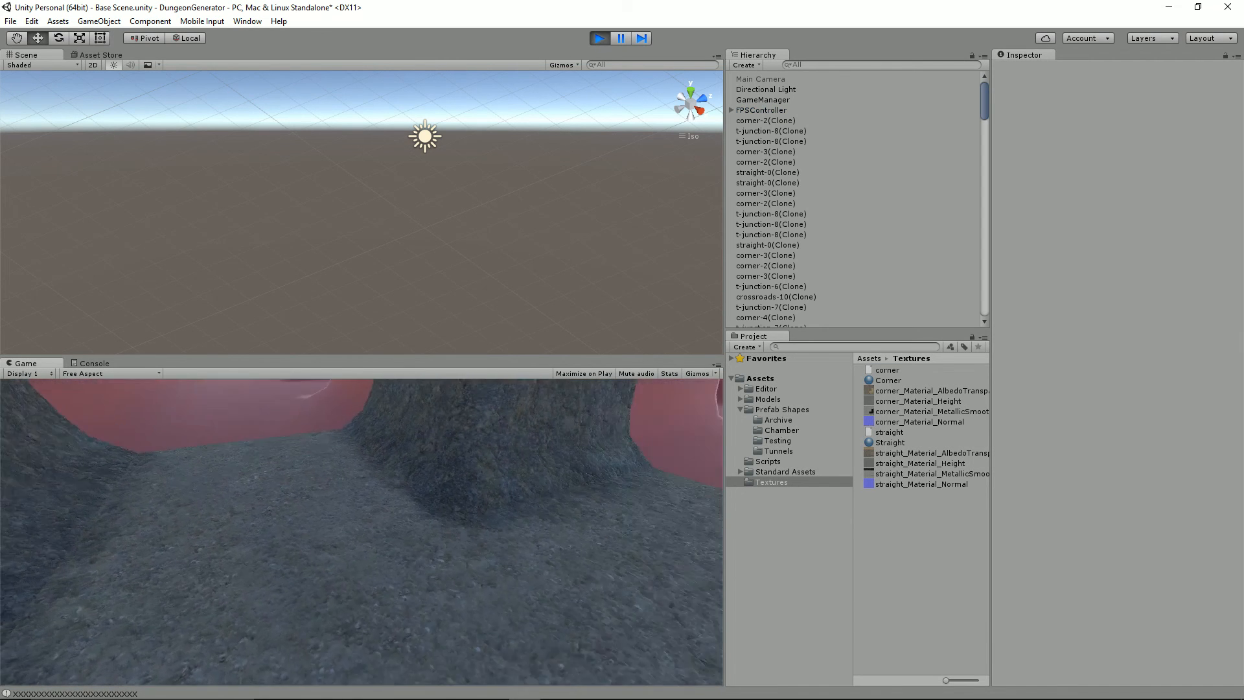
pyautogui.press('w')
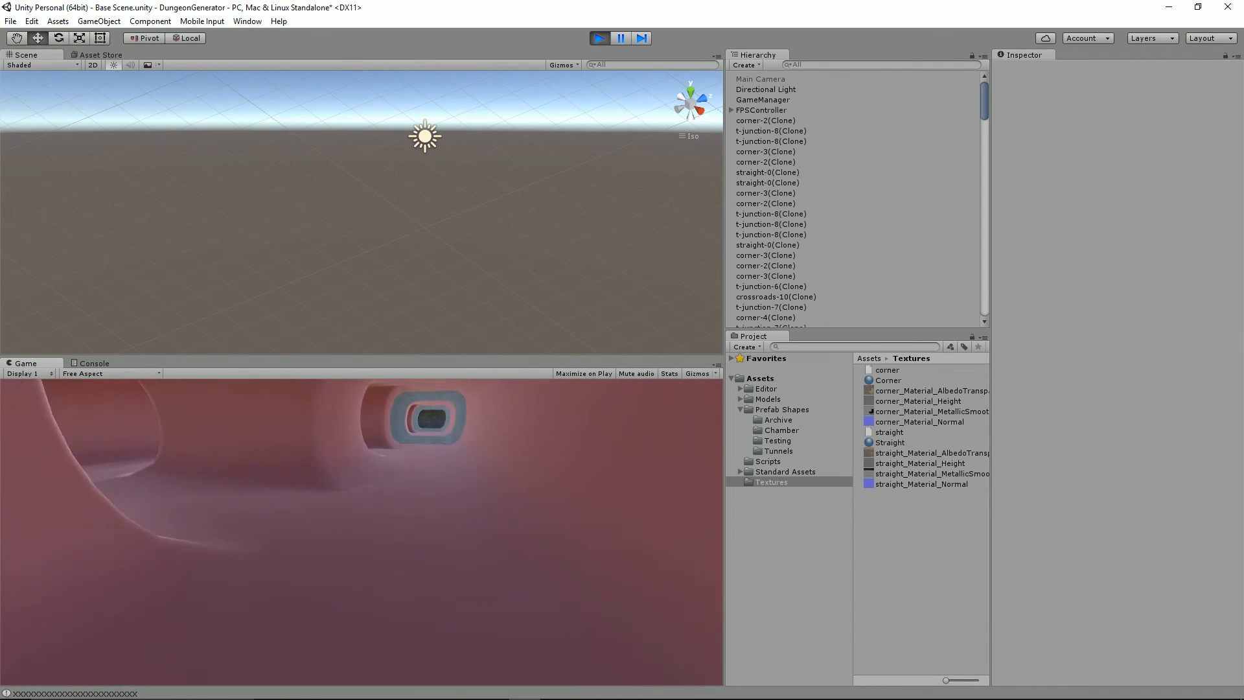
pyautogui.press('w')
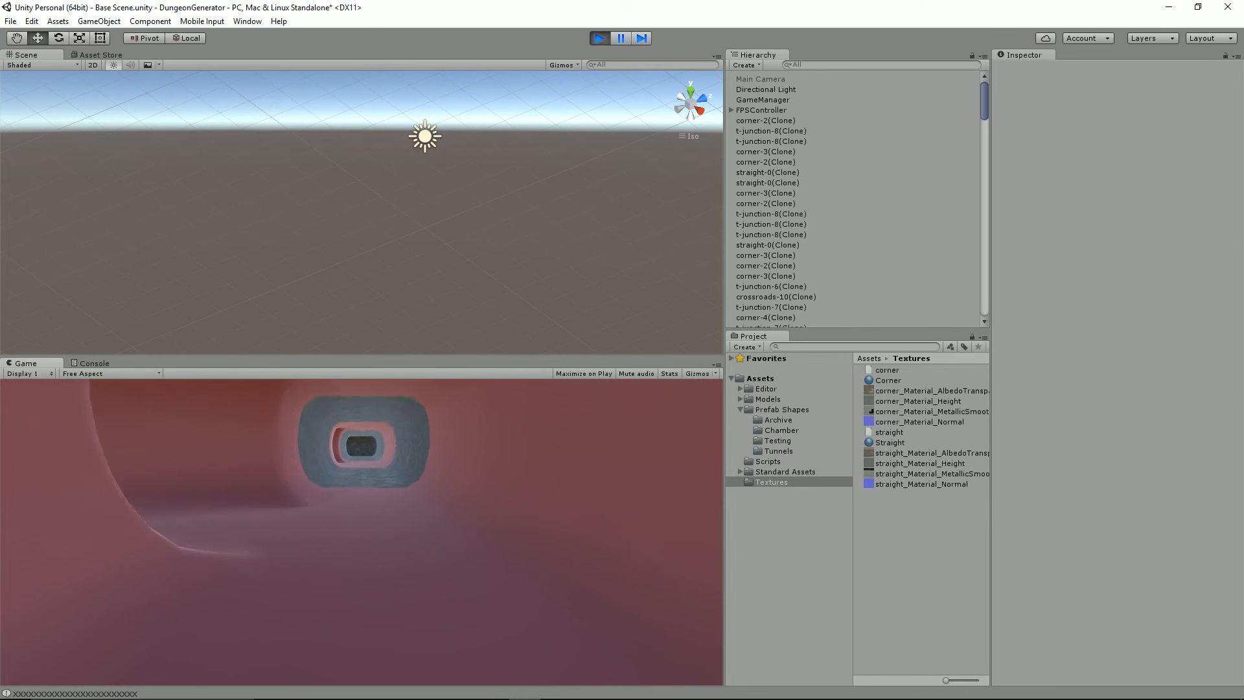
pyautogui.press('w')
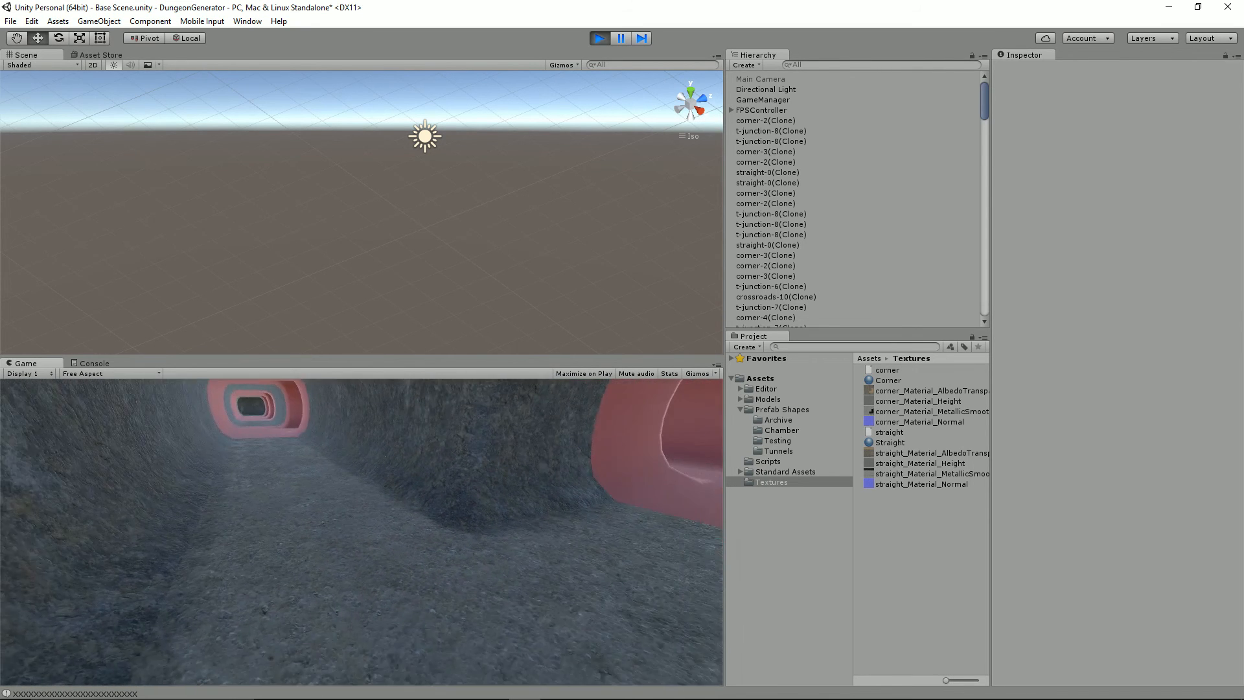
pyautogui.press('w')
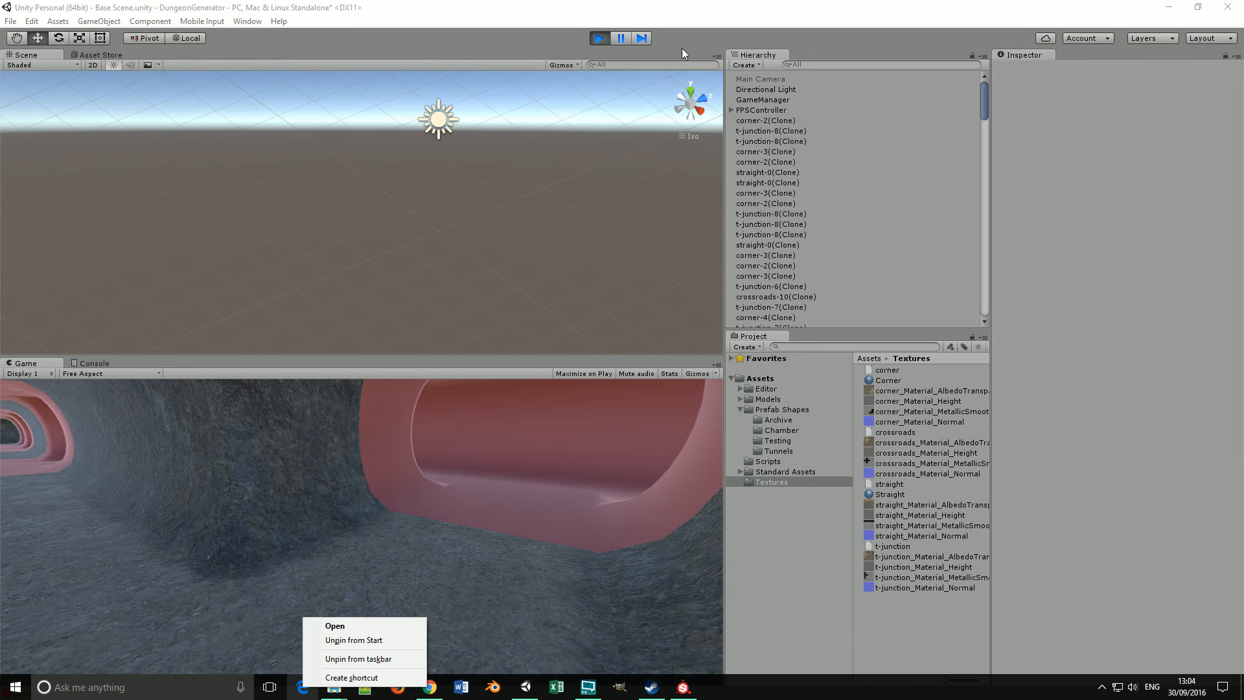
pyautogui.click(574, 498)
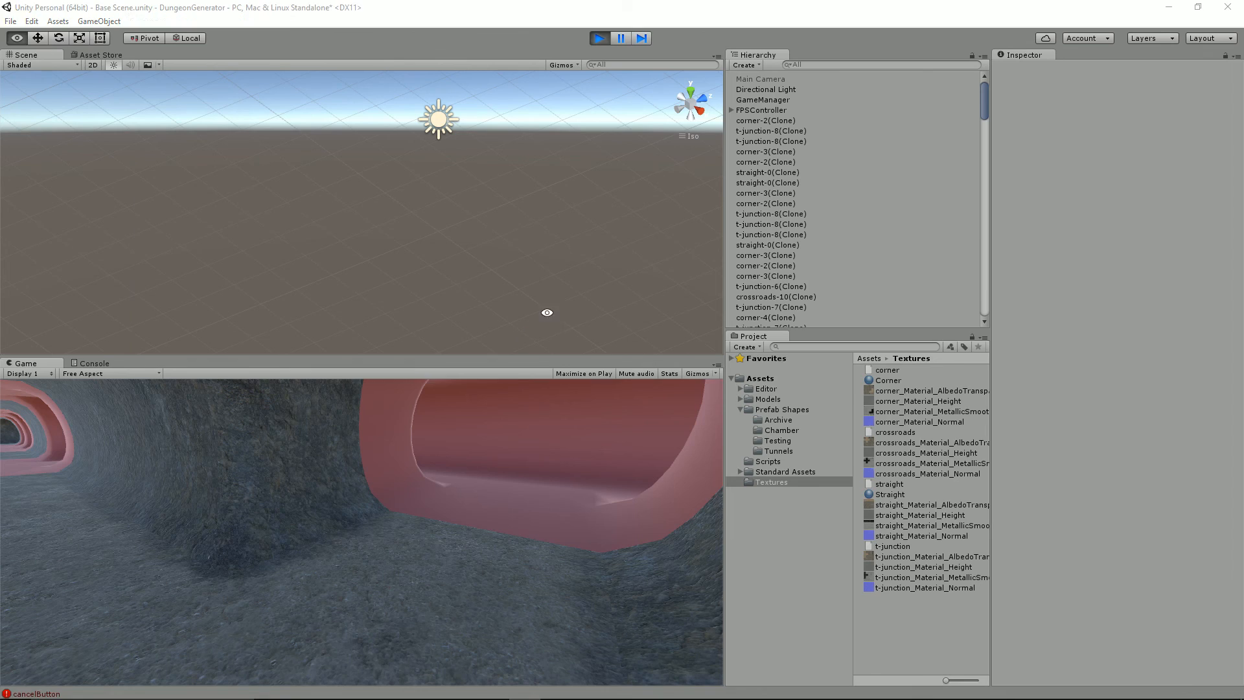
pyautogui.hotkey('alt', 'Tab')
pyautogui.keyDown('alt'); pyautogui.moveTo(364, 298); pyautogui.dragTo(318, 227); pyautogui.keyUp('alt')
pyautogui.hotkey('alt', 'Tab')
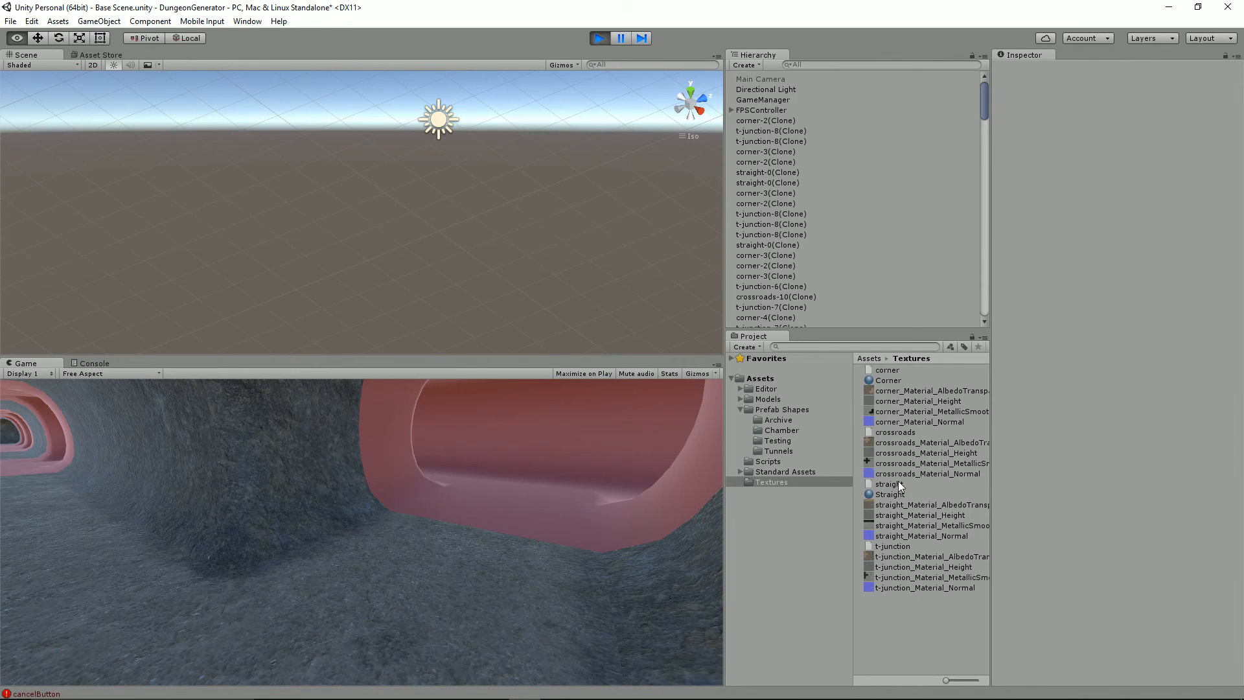
# Create a new material named Crossroads in the Textures folder.
pyautogui.rightClick(916, 640)
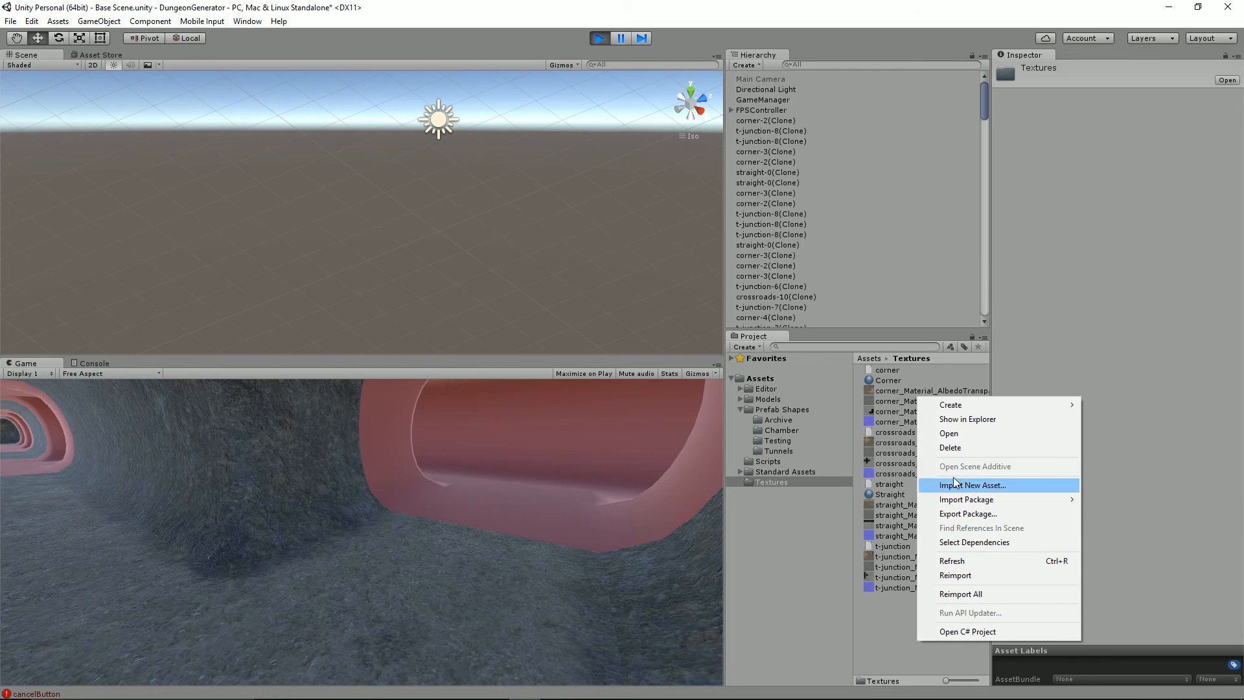
pyautogui.moveTo(952, 405)
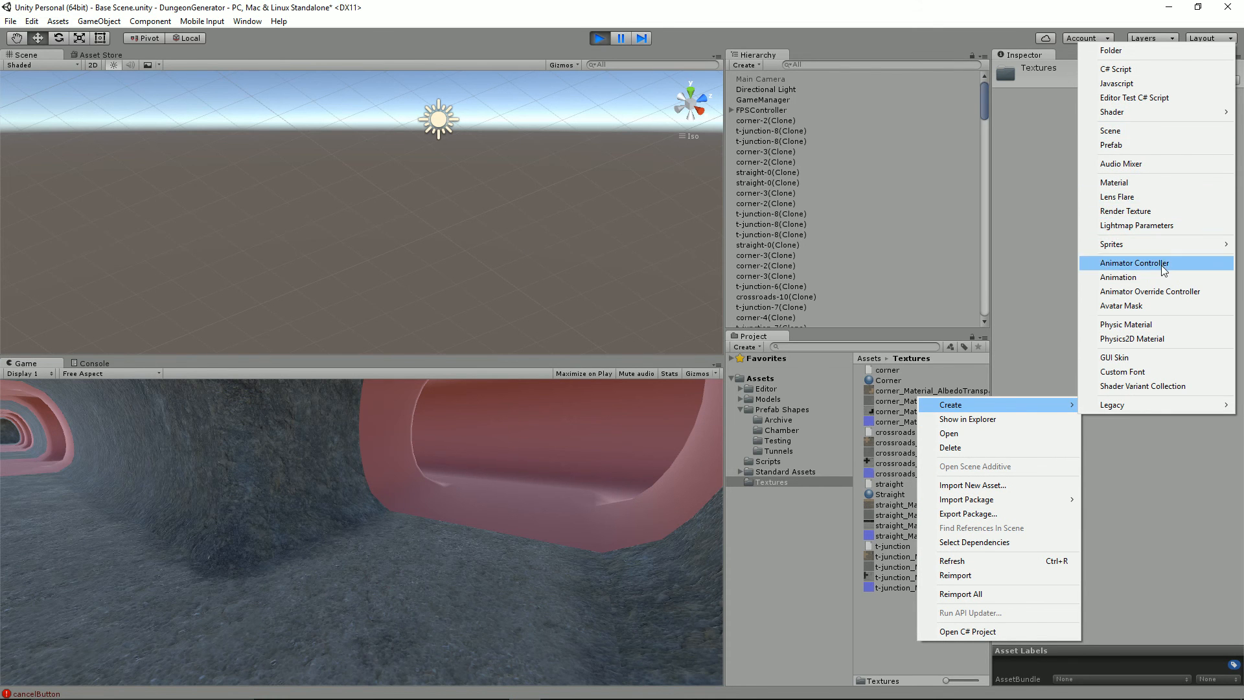
pyautogui.click(1133, 182)
pyautogui.write('Crossroads')
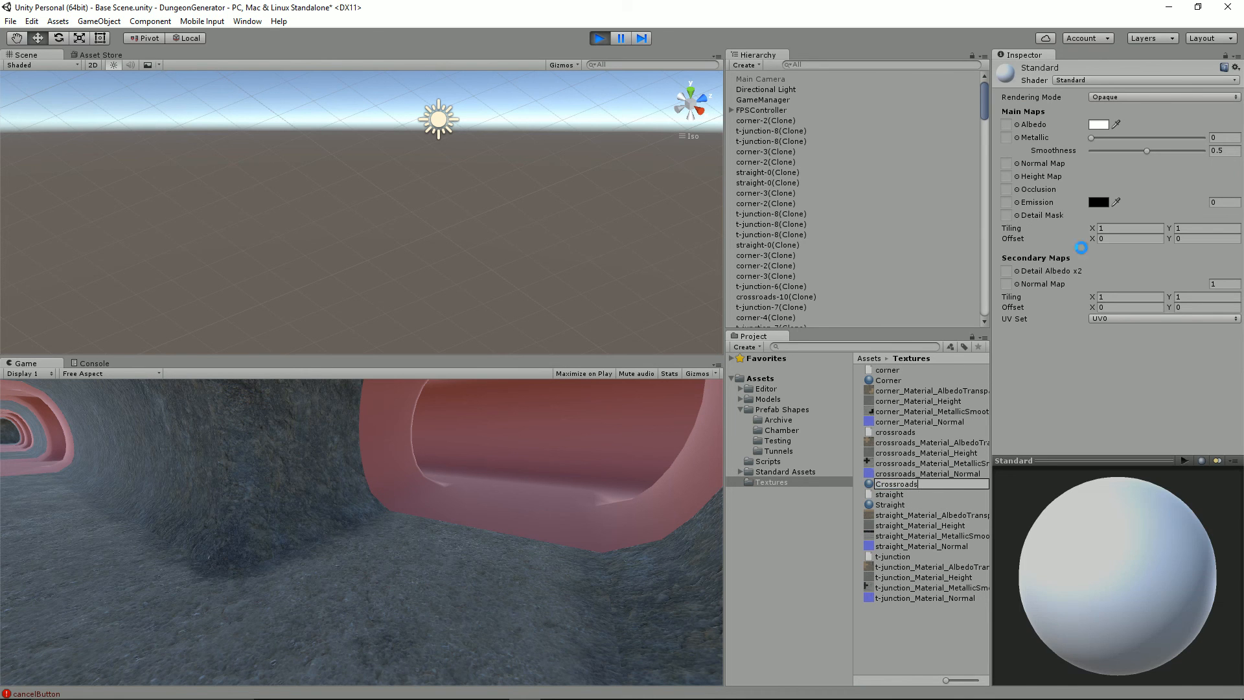
pyautogui.press('Return')
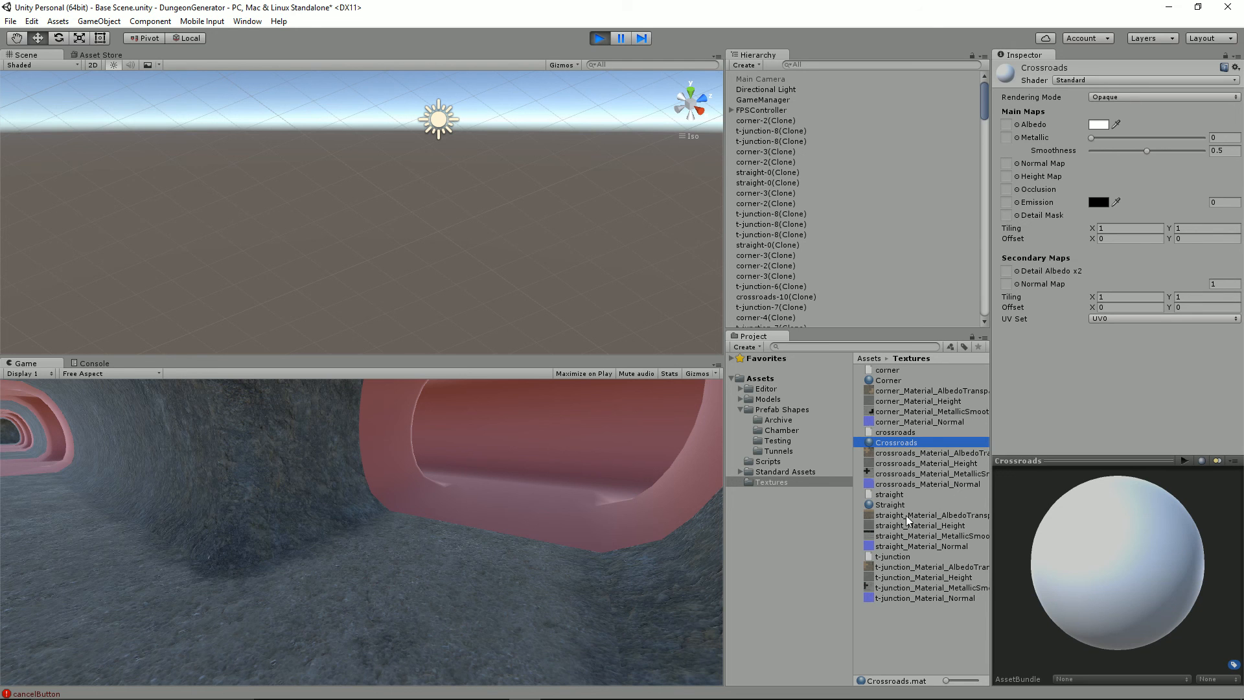
# Give the Crossroads material the corner albedo and height maps and the crossroads metallic and normal maps, and mark the normal texture as a normal map.
pyautogui.moveTo(905, 394); pyautogui.dragTo(1008, 129)
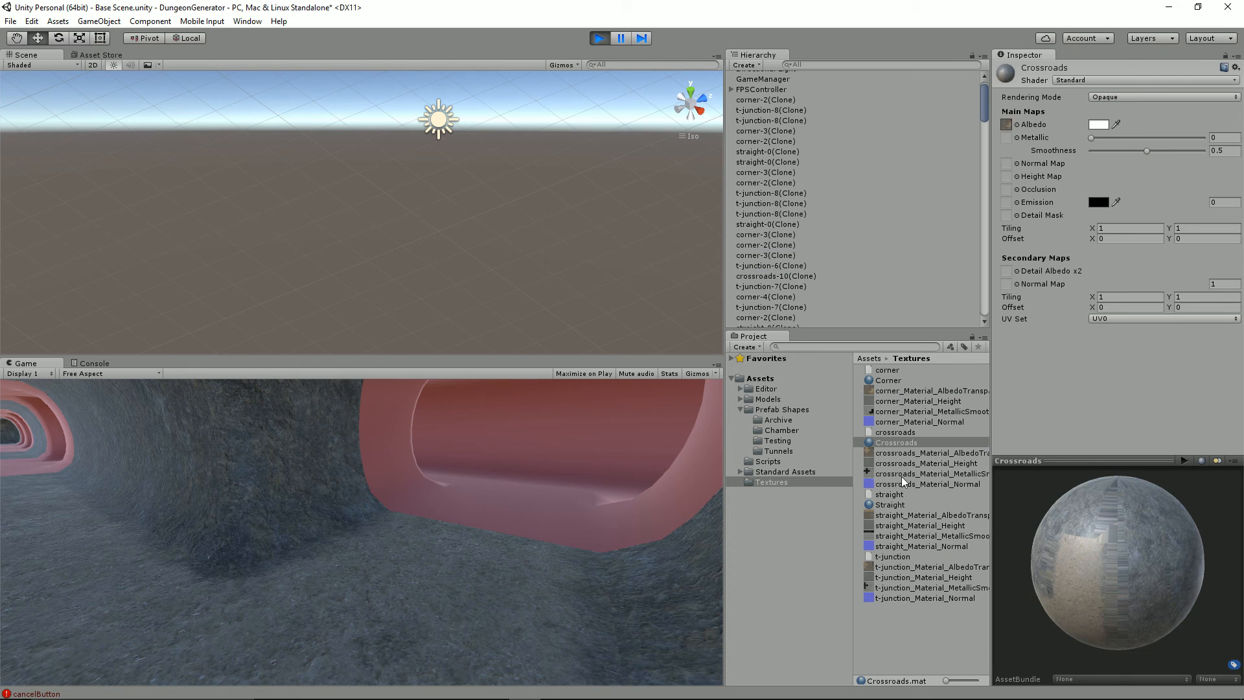
pyautogui.moveTo(906, 402); pyautogui.dragTo(1009, 177)
pyautogui.moveTo(927, 475); pyautogui.dragTo(1009, 140)
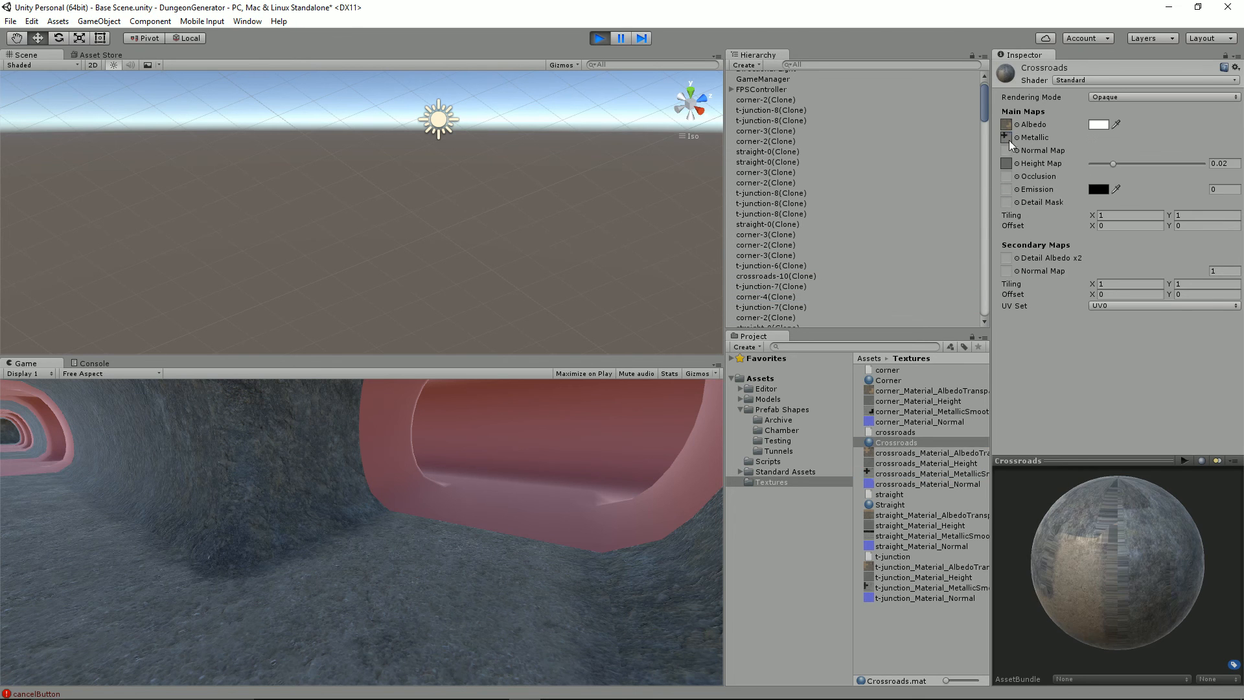
pyautogui.moveTo(947, 483); pyautogui.dragTo(1011, 152)
pyautogui.click(1209, 174)
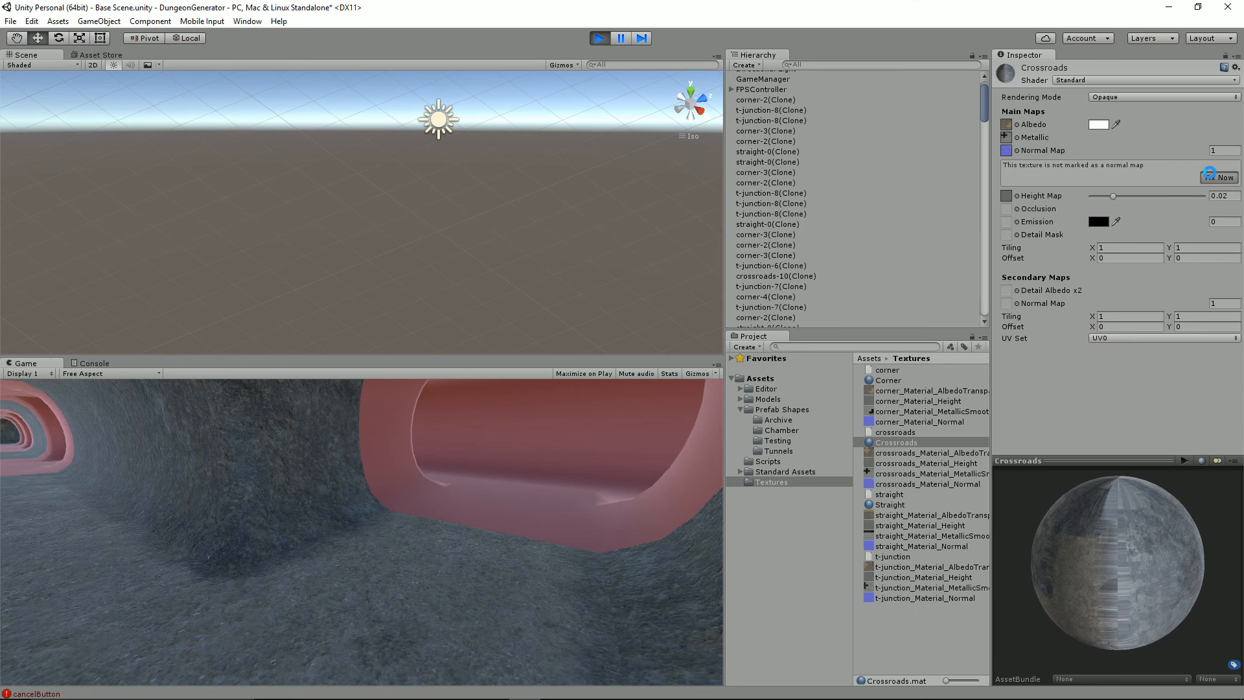
# Stop the game and add the crossroads-10 prefab from the Tunnels folder to the scene.
pyautogui.click(601, 37)
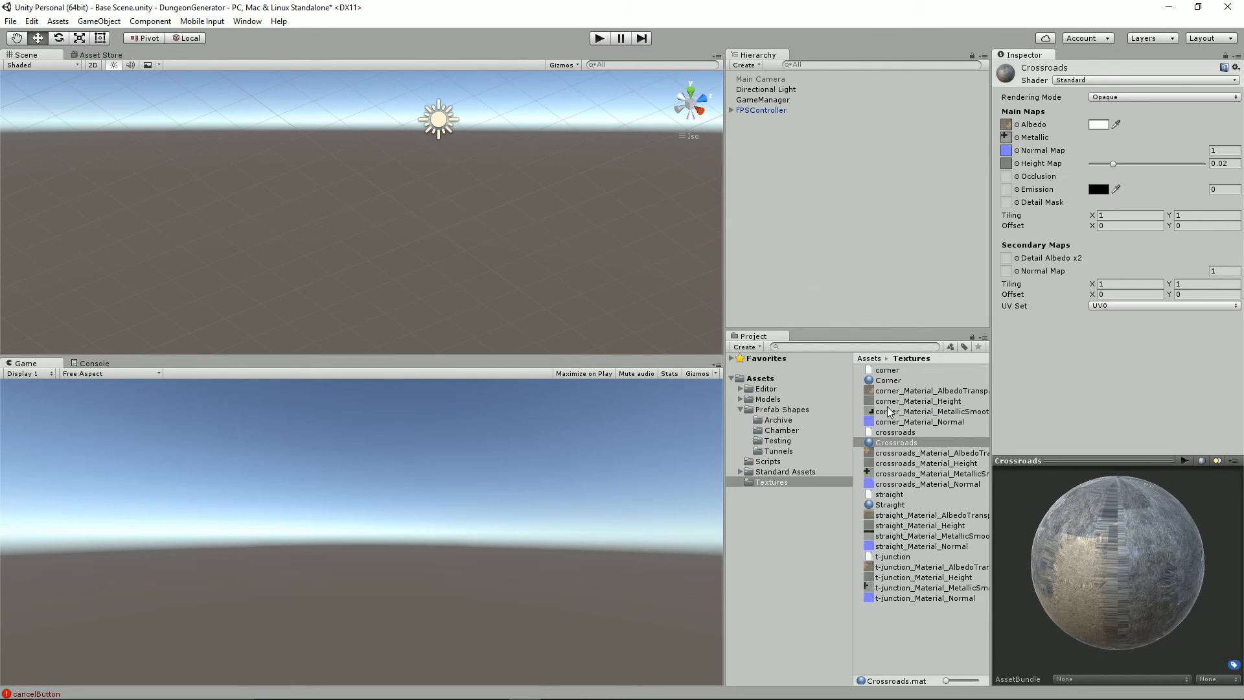
pyautogui.click(767, 409)
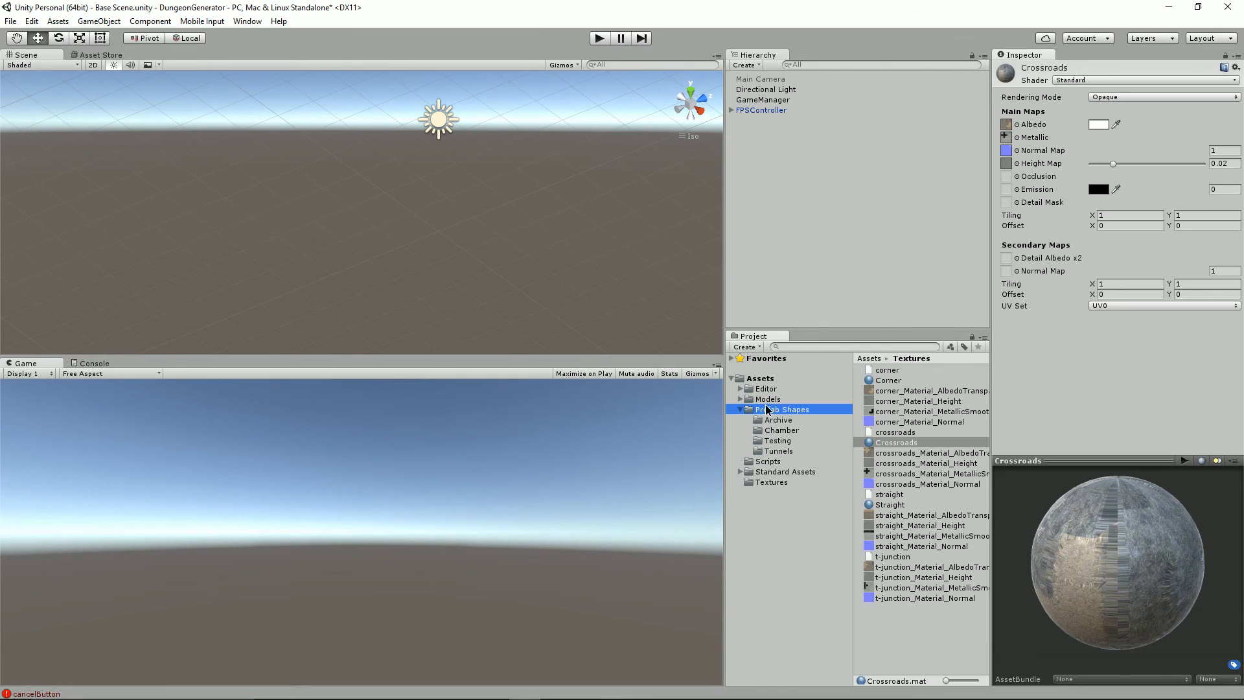
pyautogui.doubleClick(878, 401)
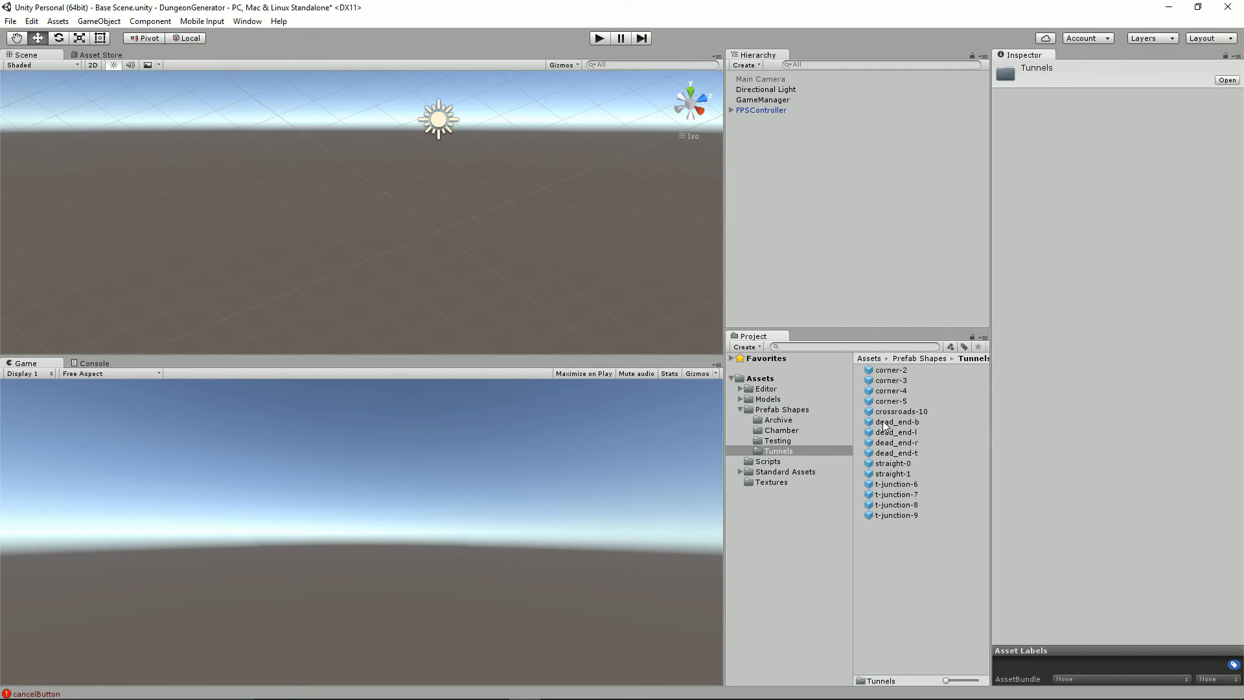
pyautogui.moveTo(881, 412); pyautogui.dragTo(755, 203)
# Apply the Crossroads material to the crossroads-10 instance and inspect the textured model.
pyautogui.click(771, 482)
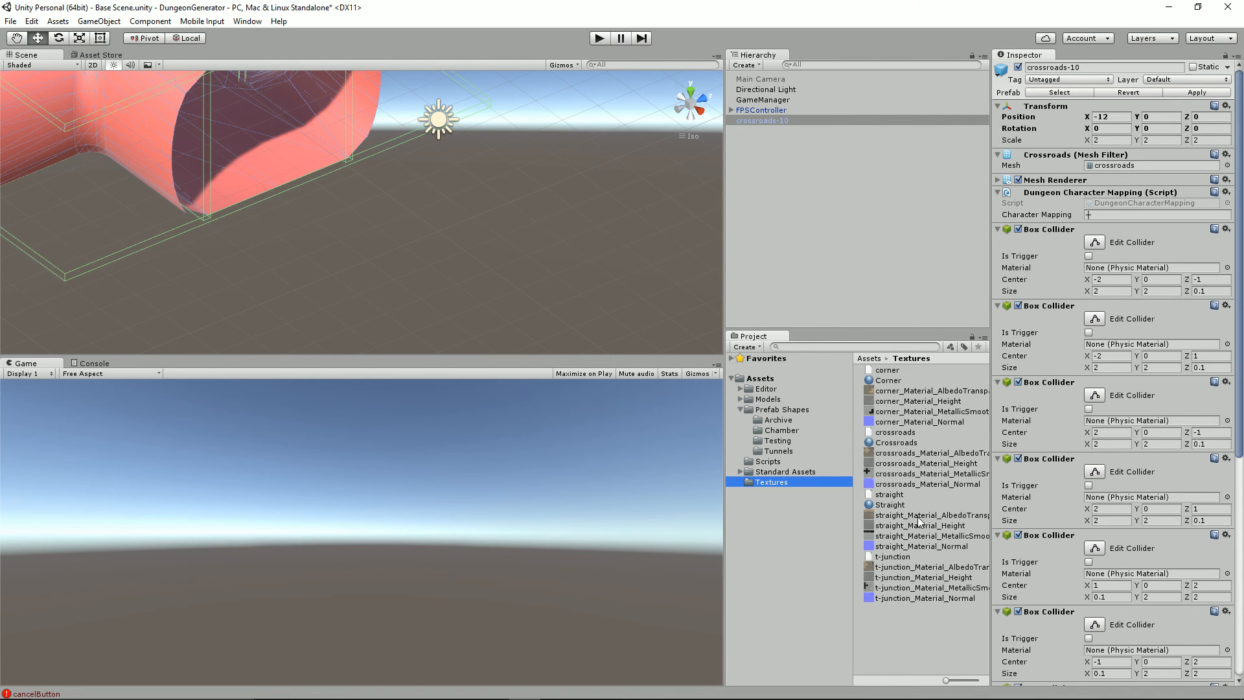
pyautogui.moveTo(894, 445); pyautogui.dragTo(771, 121)
pyautogui.moveTo(463, 170); pyautogui.dragTo(482, 198, button='right')
pyautogui.moveTo(483, 197); pyautogui.dragTo(581, 300, button='middle')
pyautogui.keyDown('alt'); pyautogui.moveTo(485, 269); pyautogui.dragTo(498, 238); pyautogui.keyUp('alt')
pyautogui.moveTo(395, 180); pyautogui.dragTo(394, 166, button='right')
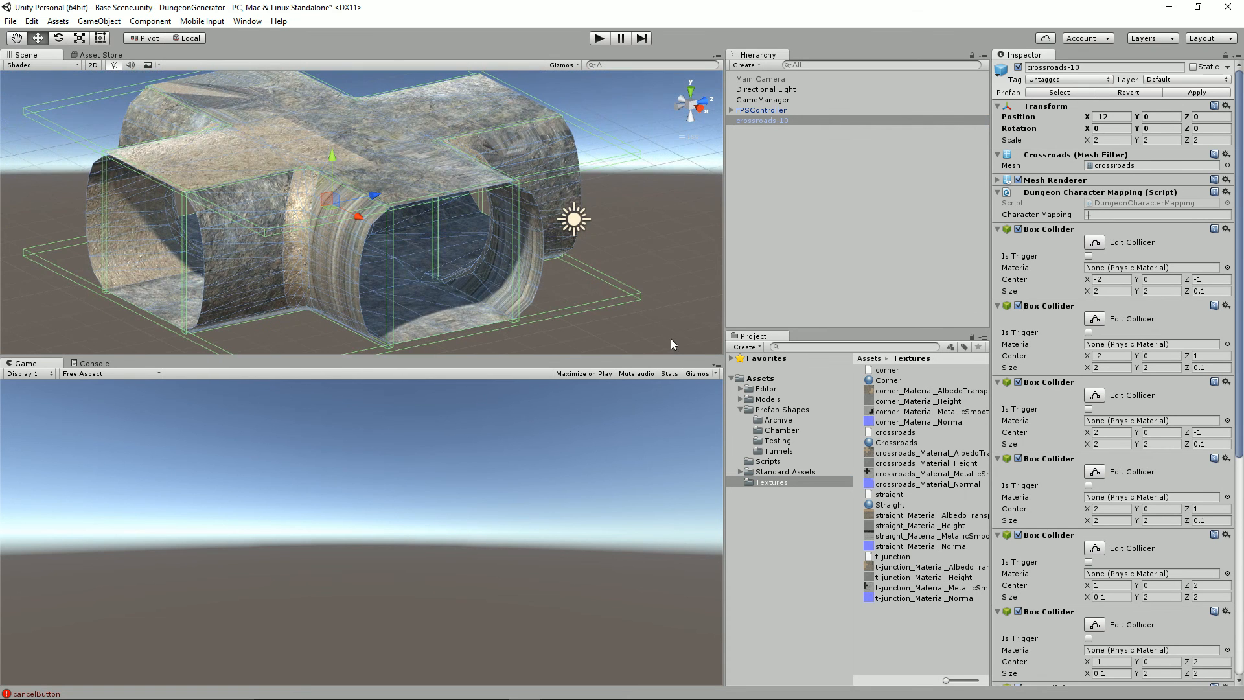
# Reassign the Crossroads material's albedo, height, normal and metallic maps to the matching crossroads textures.
pyautogui.click(891, 443)
pyautogui.moveTo(930, 457); pyautogui.dragTo(1006, 125)
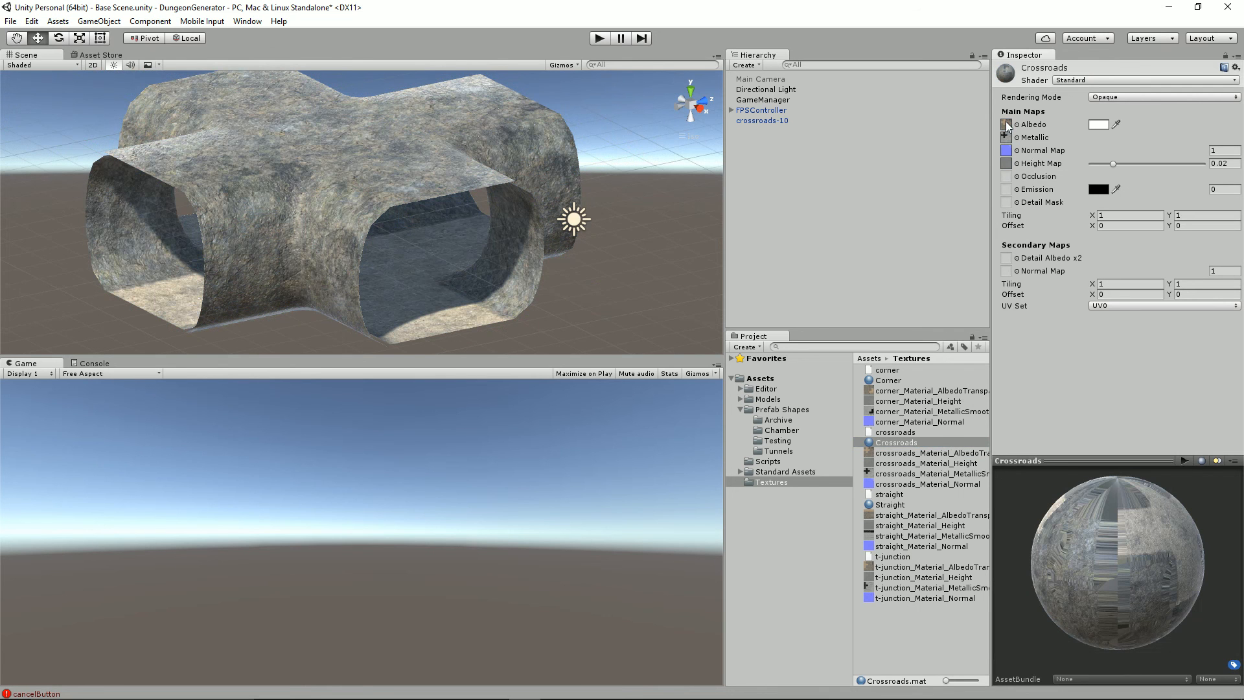
pyautogui.moveTo(898, 467); pyautogui.dragTo(1007, 166)
pyautogui.moveTo(925, 484); pyautogui.dragTo(1010, 151)
pyautogui.moveTo(935, 474); pyautogui.dragTo(1007, 141)
pyautogui.moveTo(336, 195)
pyautogui.keyDown('alt'); pyautogui.mouseDown()
pyautogui.moveTo(391, 173)
pyautogui.moveTo(320, 216)
pyautogui.moveTo(339, 193)
pyautogui.mouseUp(); pyautogui.keyUp('alt')
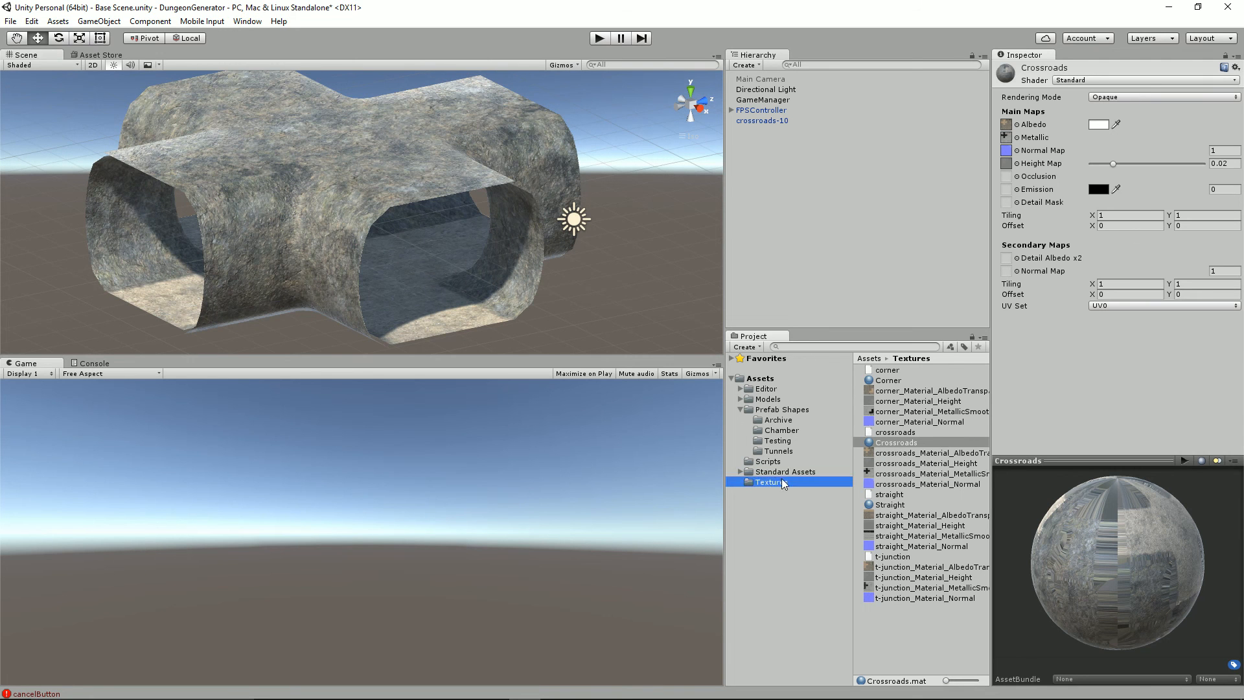
# Apply the crossroads-10 instance's changes to its prefab and delete the instance from the scene.
pyautogui.click(880, 443)
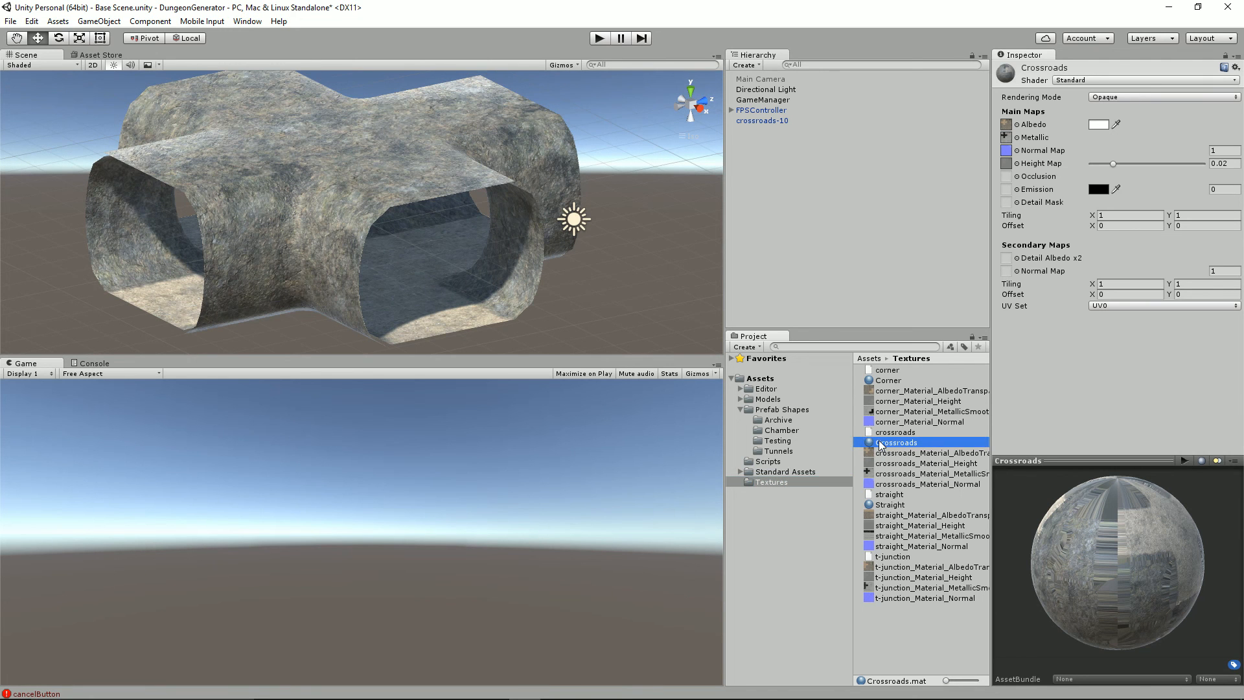
pyautogui.click(752, 119)
pyautogui.click(1207, 92)
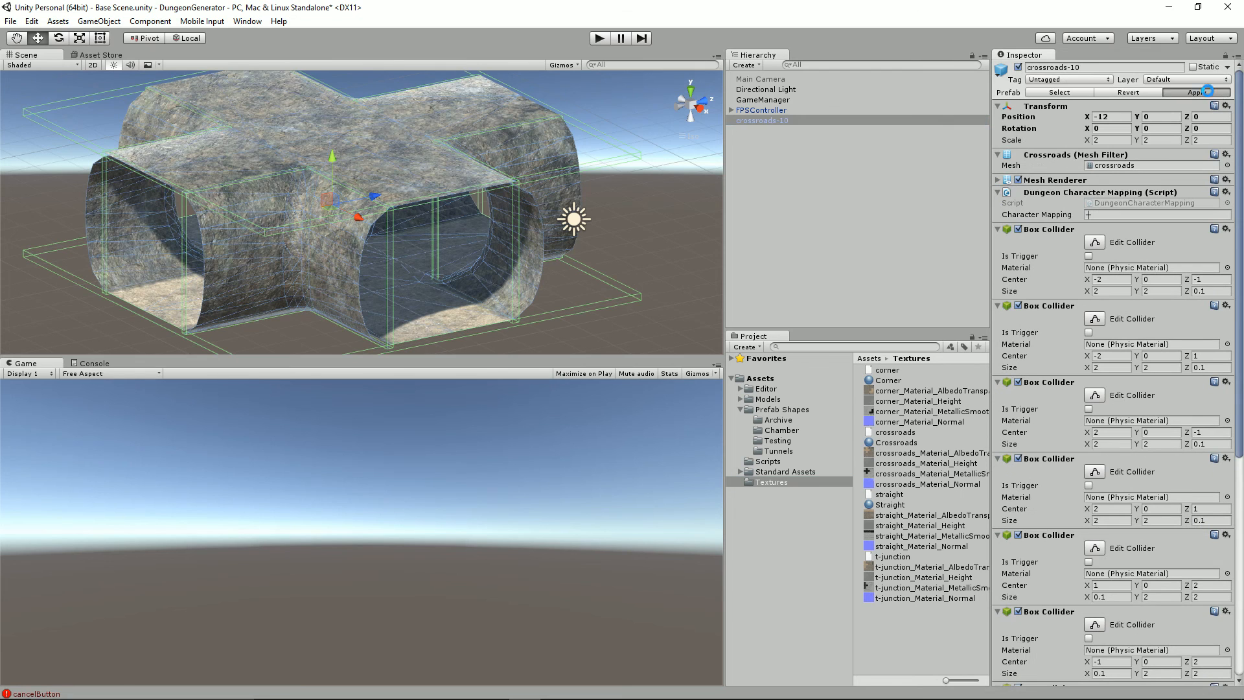
pyautogui.click(863, 120)
pyautogui.press('Delete')
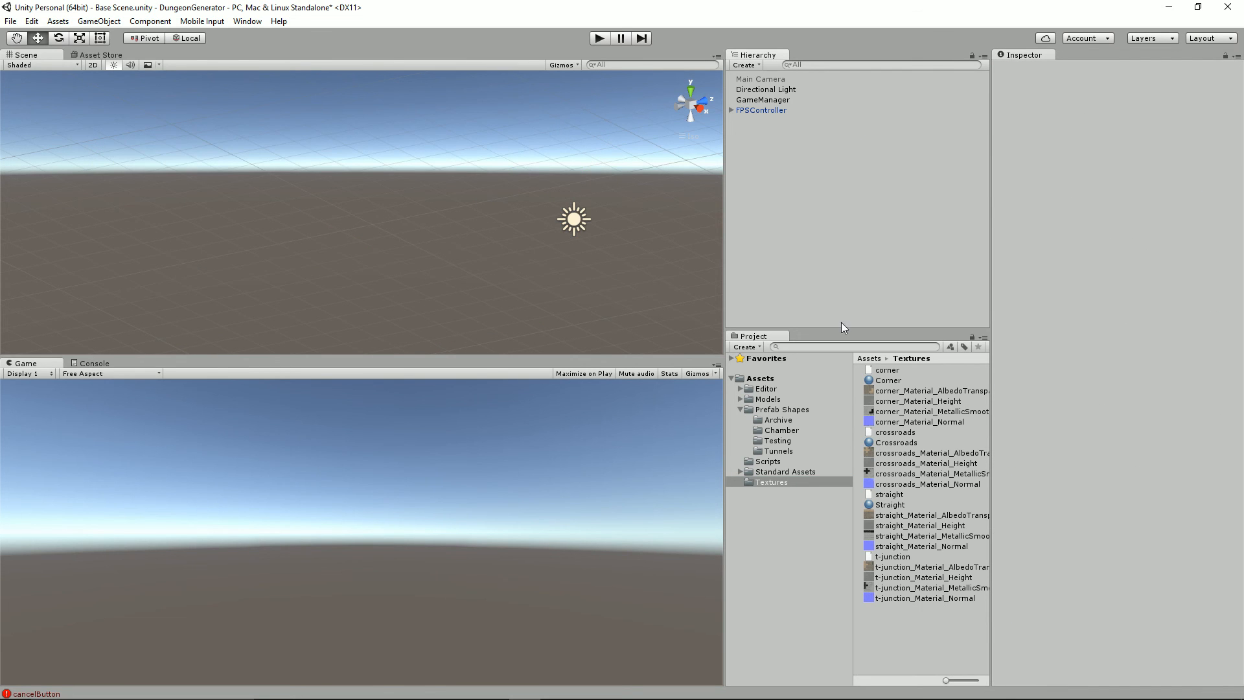
# Add the t-junction-6 to t-junction-9 prefabs from the Tunnels folder to the scene.
pyautogui.click(777, 452)
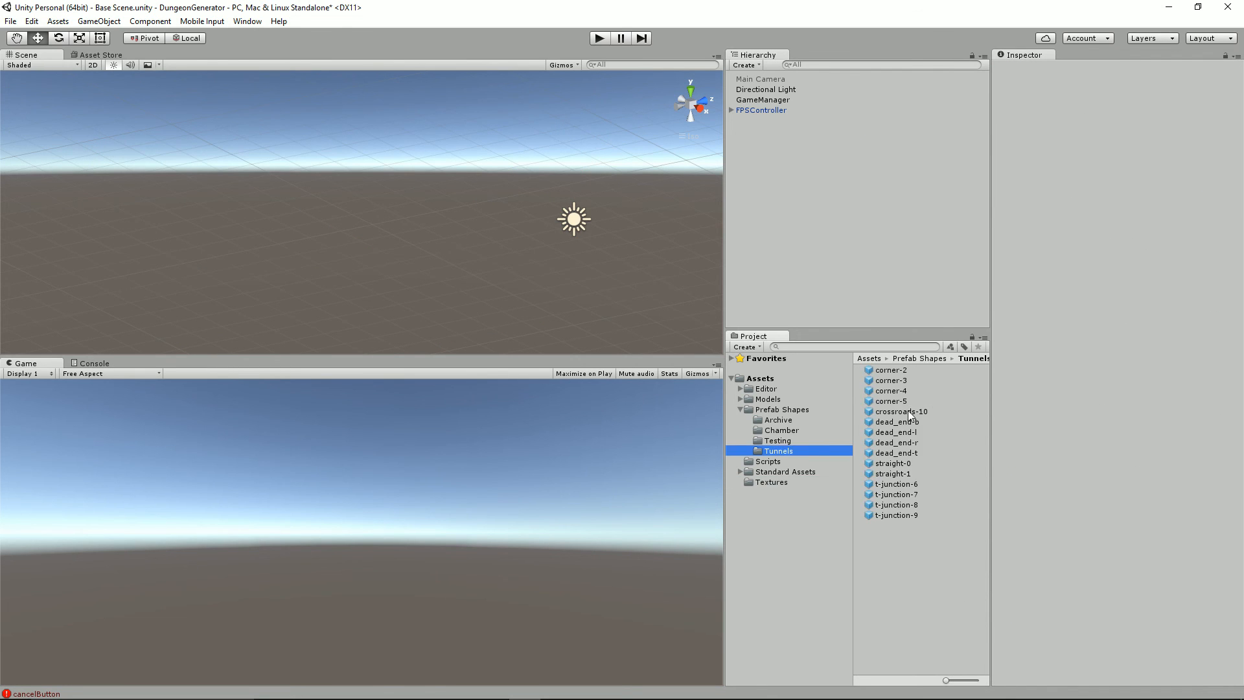
pyautogui.click(905, 486)
pyautogui.keyDown('shift'); pyautogui.click(914, 514); pyautogui.keyUp('shift')
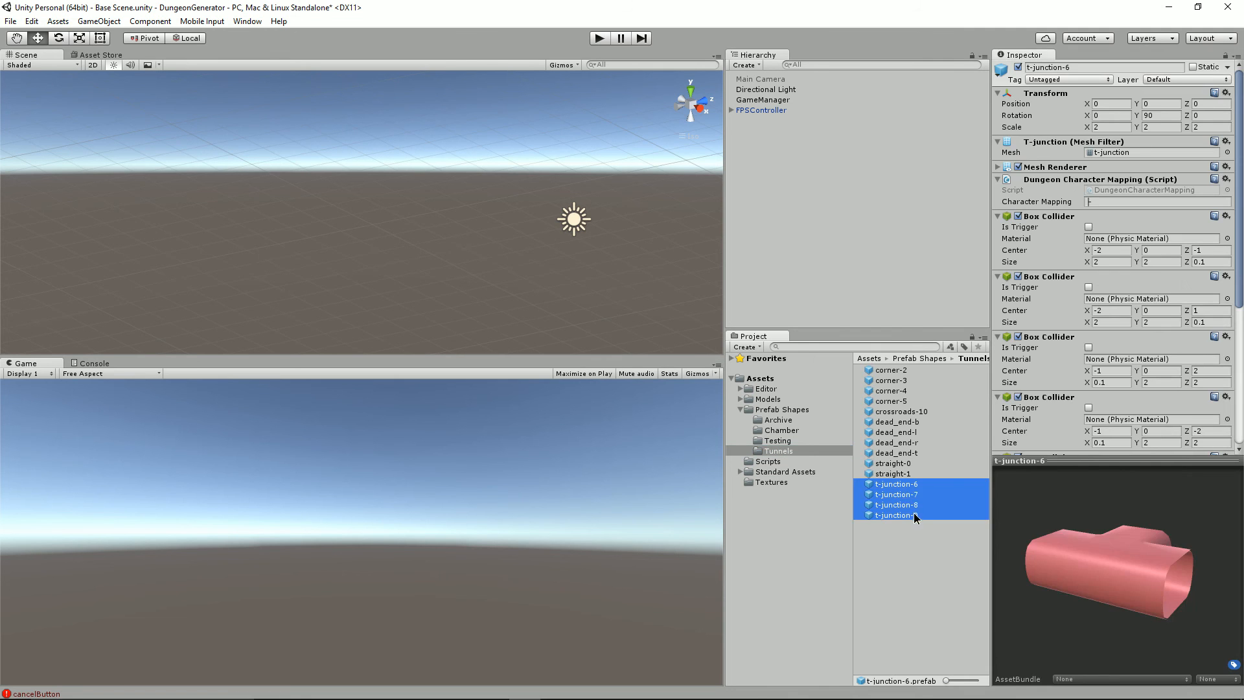
pyautogui.moveTo(915, 489); pyautogui.dragTo(822, 223)
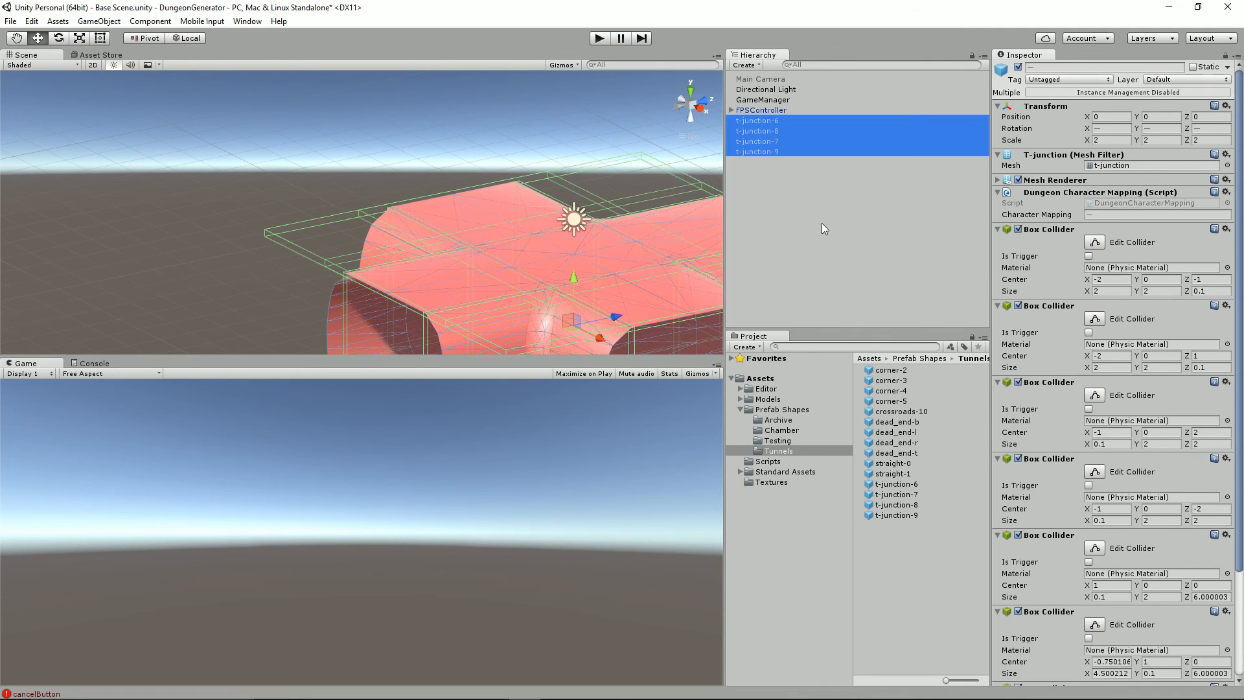
# Create a new material named T-Junction in the Textures folder.
pyautogui.click(776, 483)
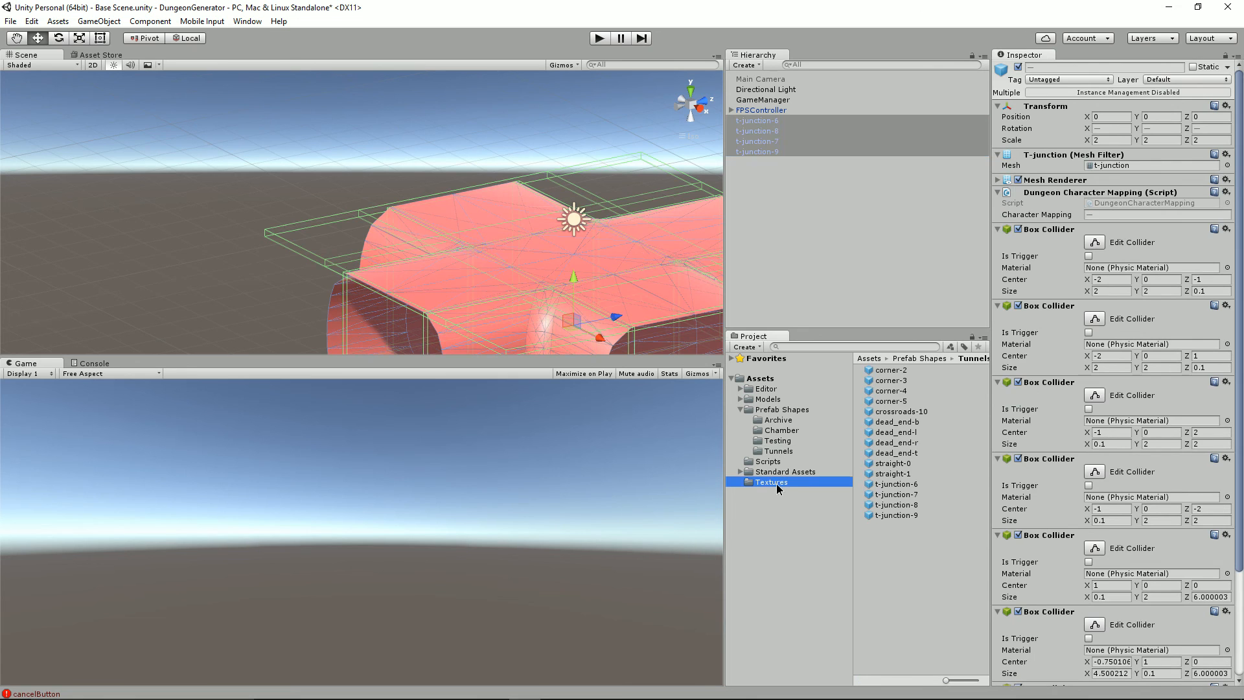
pyautogui.rightClick(900, 643)
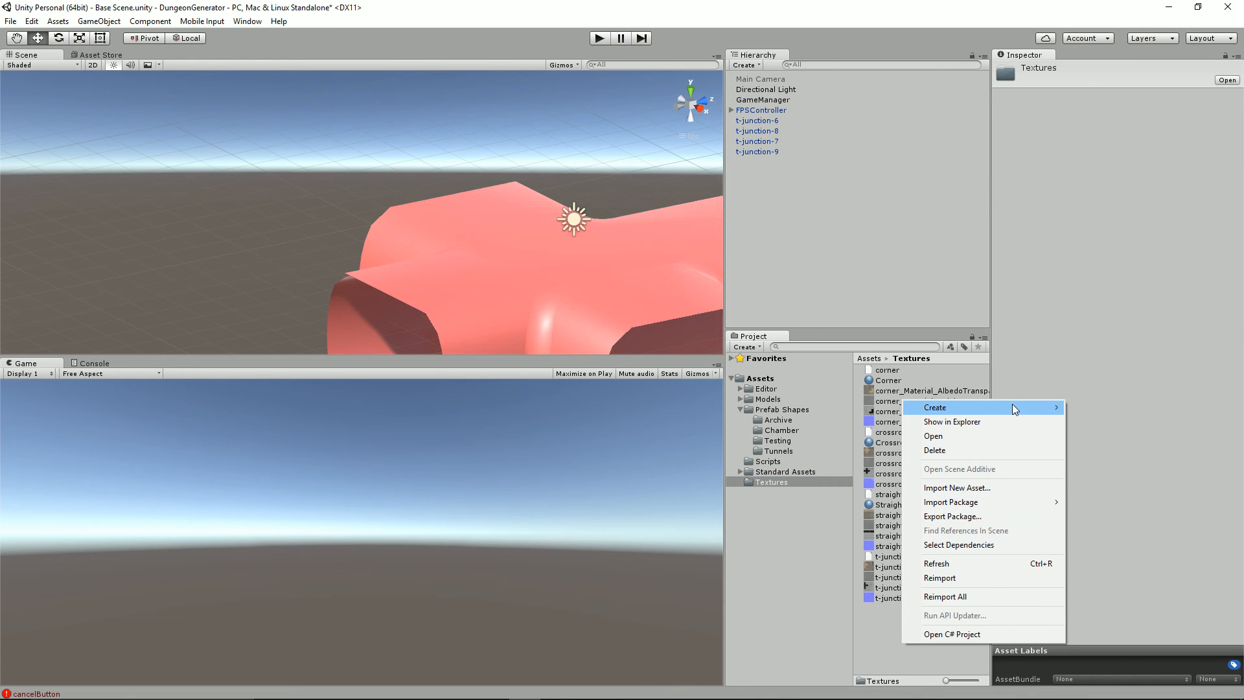
pyautogui.moveTo(1012, 405)
pyautogui.click(1115, 186)
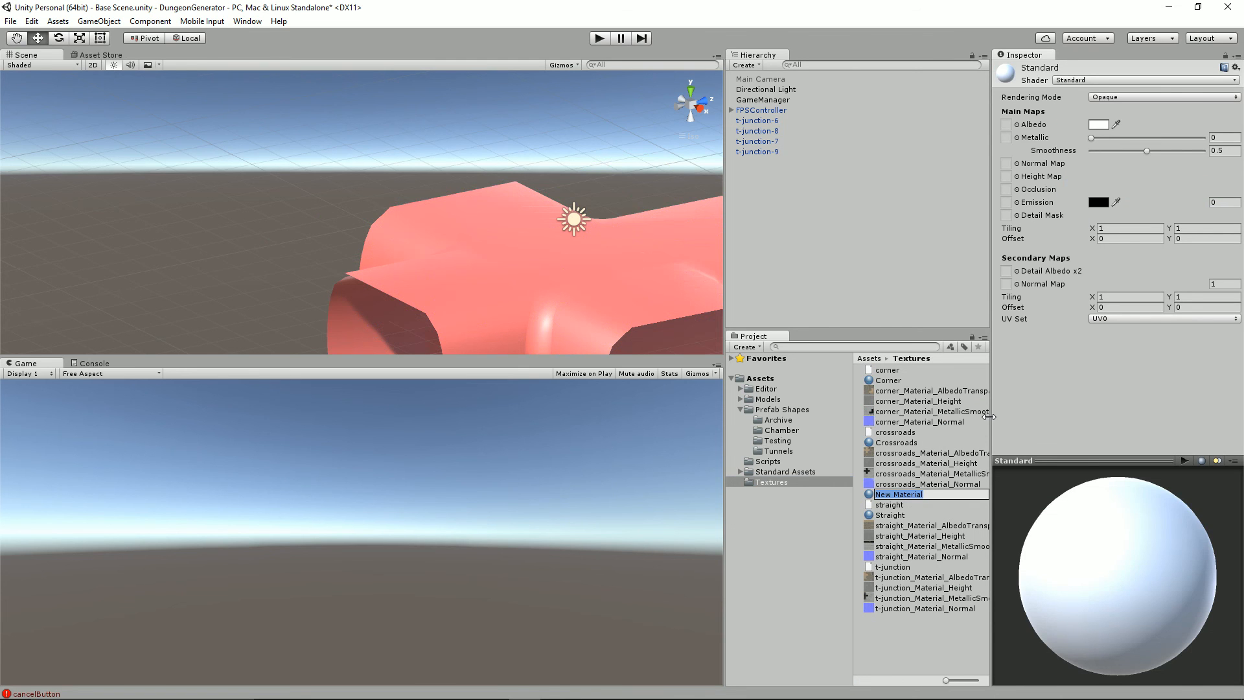
pyautogui.write('T-Junction')
pyautogui.press('Return')
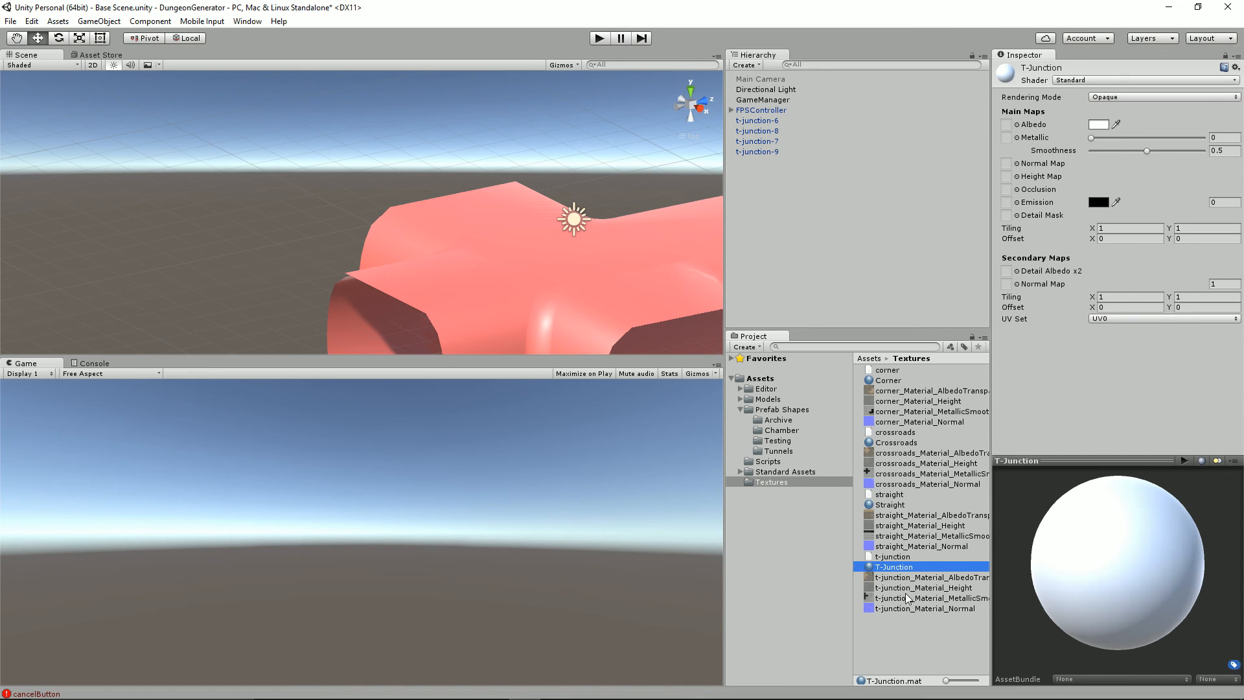
# Assign the t-junction albedo, height, metallic and normal textures to the T-Junction material and mark the normal texture as a normal map.
pyautogui.moveTo(896, 578); pyautogui.dragTo(1006, 124)
pyautogui.moveTo(958, 587); pyautogui.dragTo(1010, 179)
pyautogui.moveTo(944, 602); pyautogui.dragTo(1006, 139)
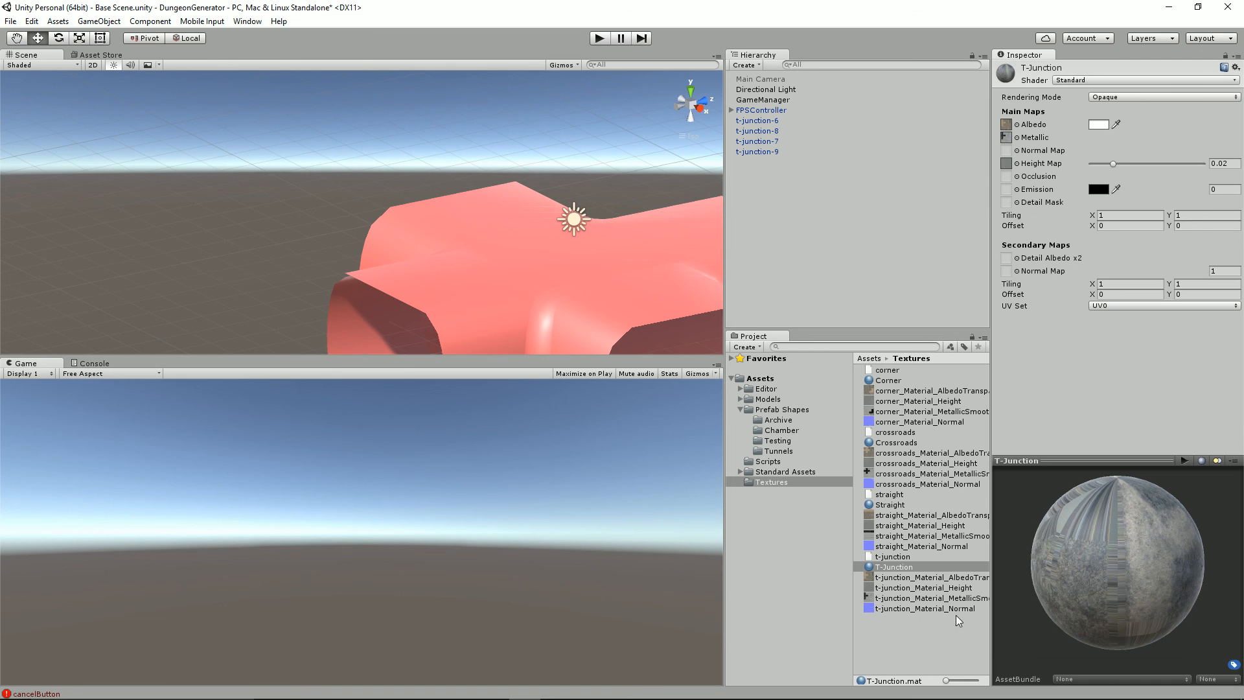
pyautogui.moveTo(944, 608); pyautogui.dragTo(1008, 155)
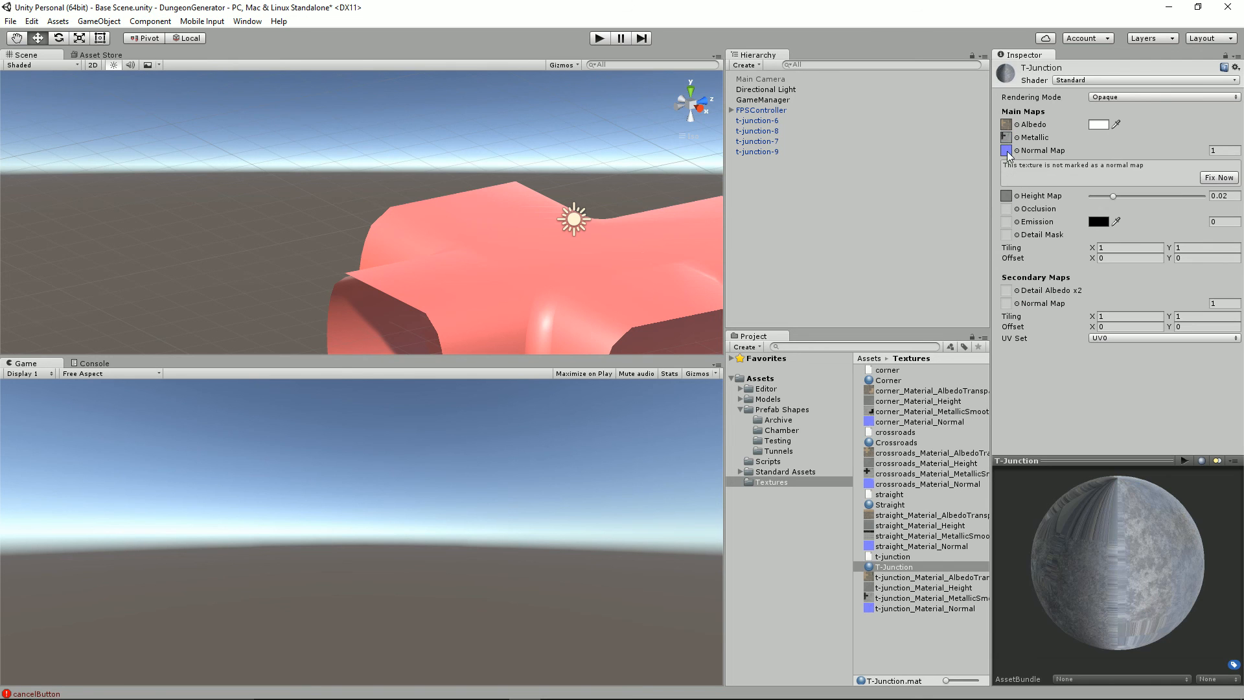
pyautogui.click(1217, 177)
# Apply the T-Junction material to all four t-junction instances in the scene.
pyautogui.moveTo(612, 210); pyautogui.dragTo(494, 170, button='middle')
pyautogui.moveTo(888, 566); pyautogui.dragTo(784, 120)
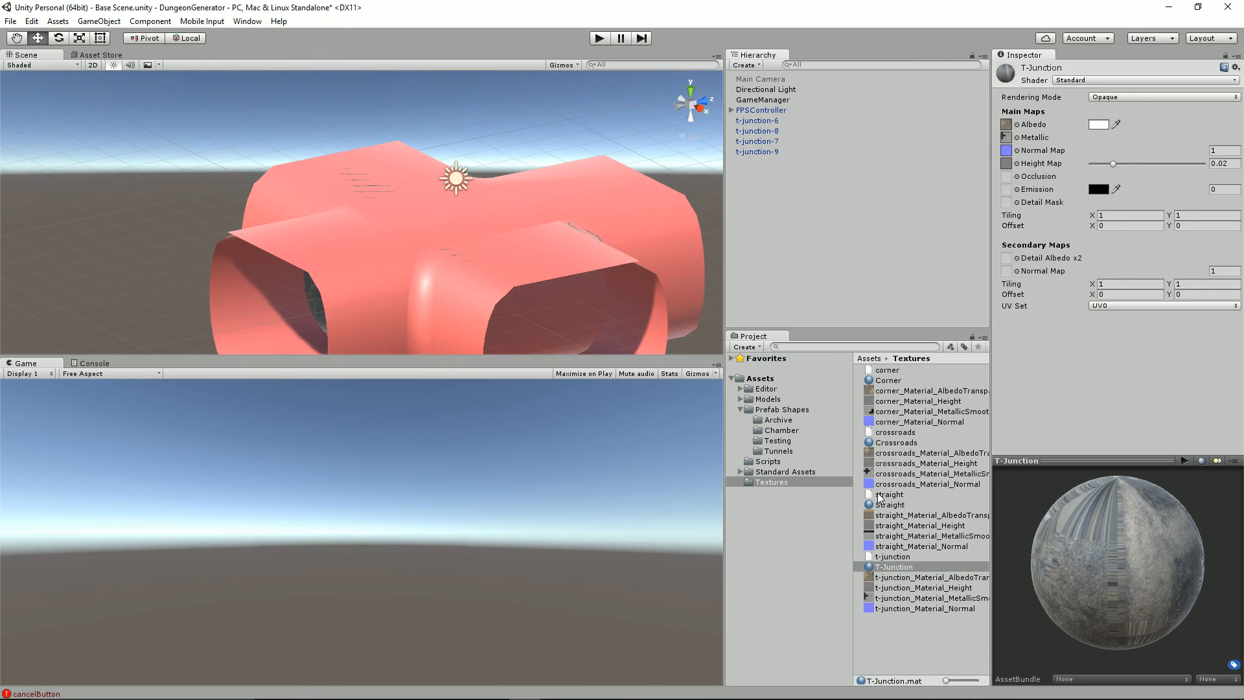
pyautogui.moveTo(799, 127); pyautogui.dragTo(794, 130)
pyautogui.moveTo(907, 567); pyautogui.dragTo(808, 141)
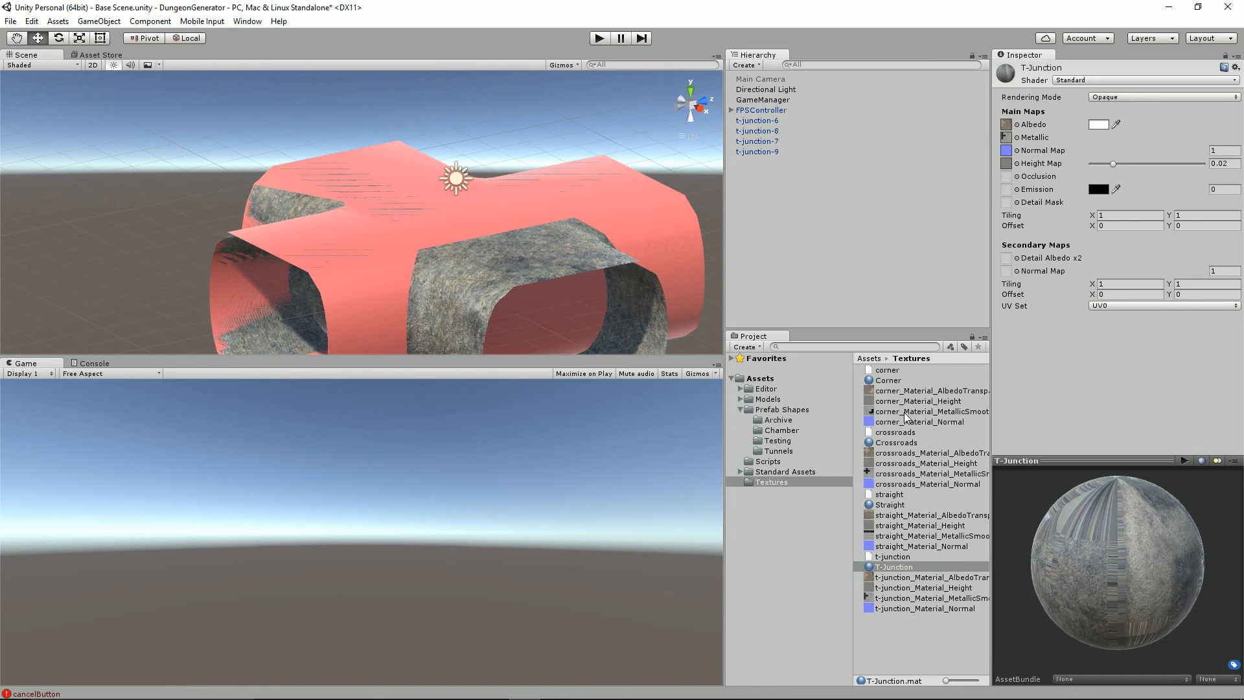
pyautogui.moveTo(907, 566); pyautogui.dragTo(783, 149)
# Apply the changes of t-junction-6, 8, 7 and 9 to their prefabs.
pyautogui.click(787, 121)
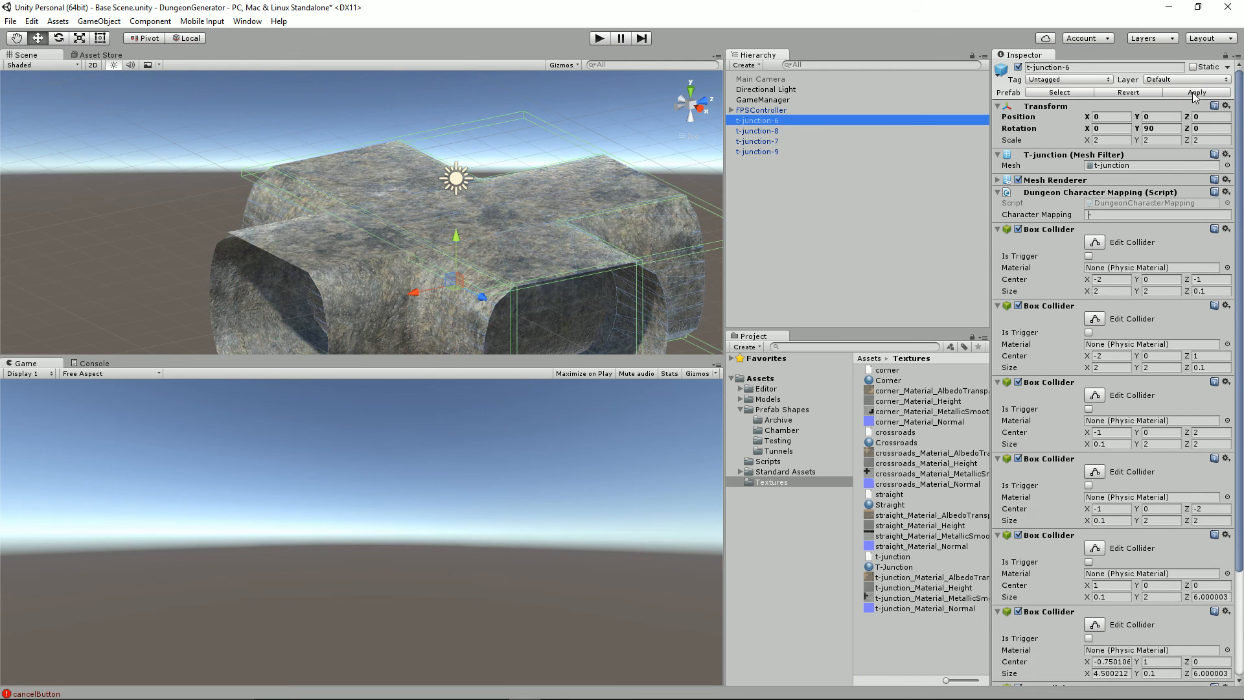
pyautogui.click(1193, 92)
pyautogui.click(802, 130)
pyautogui.click(1191, 92)
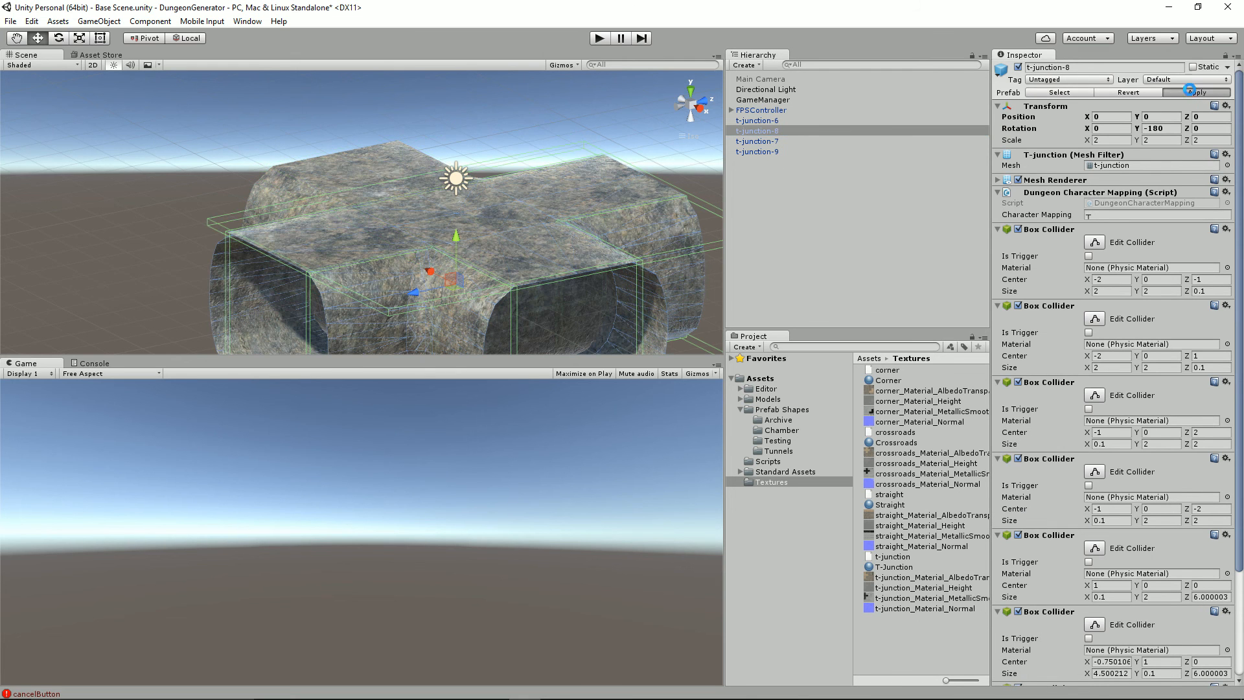
pyautogui.click(790, 140)
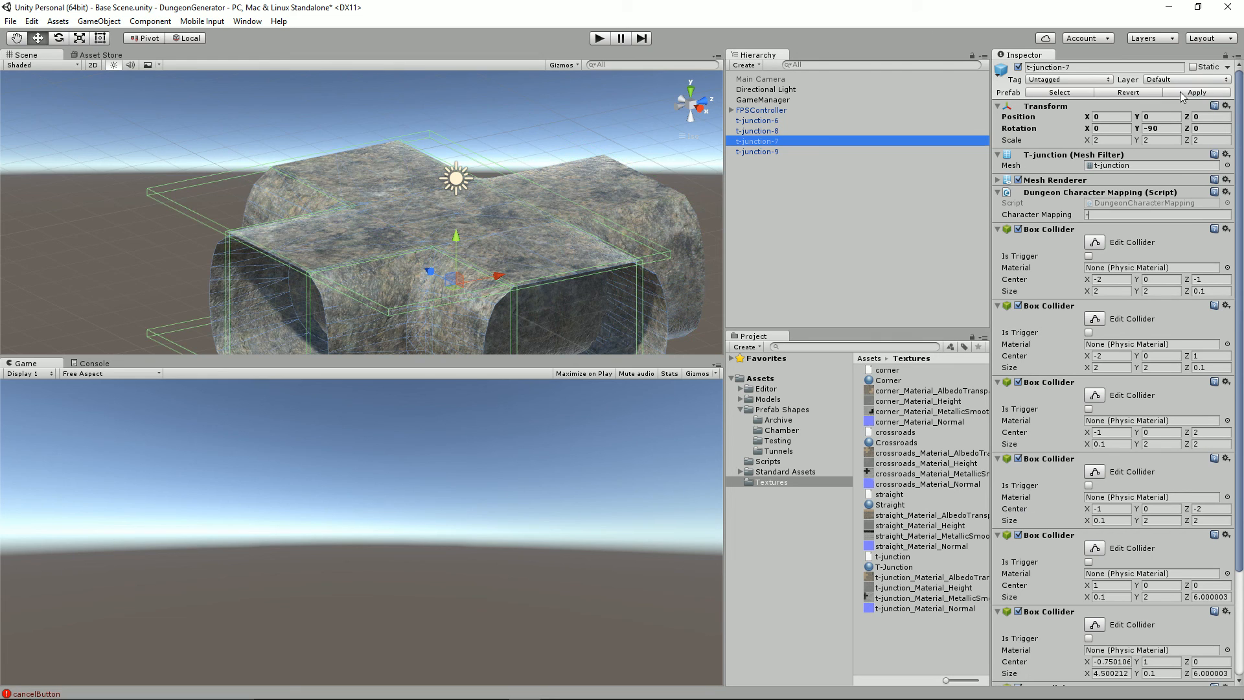
pyautogui.click(1196, 92)
pyautogui.click(766, 152)
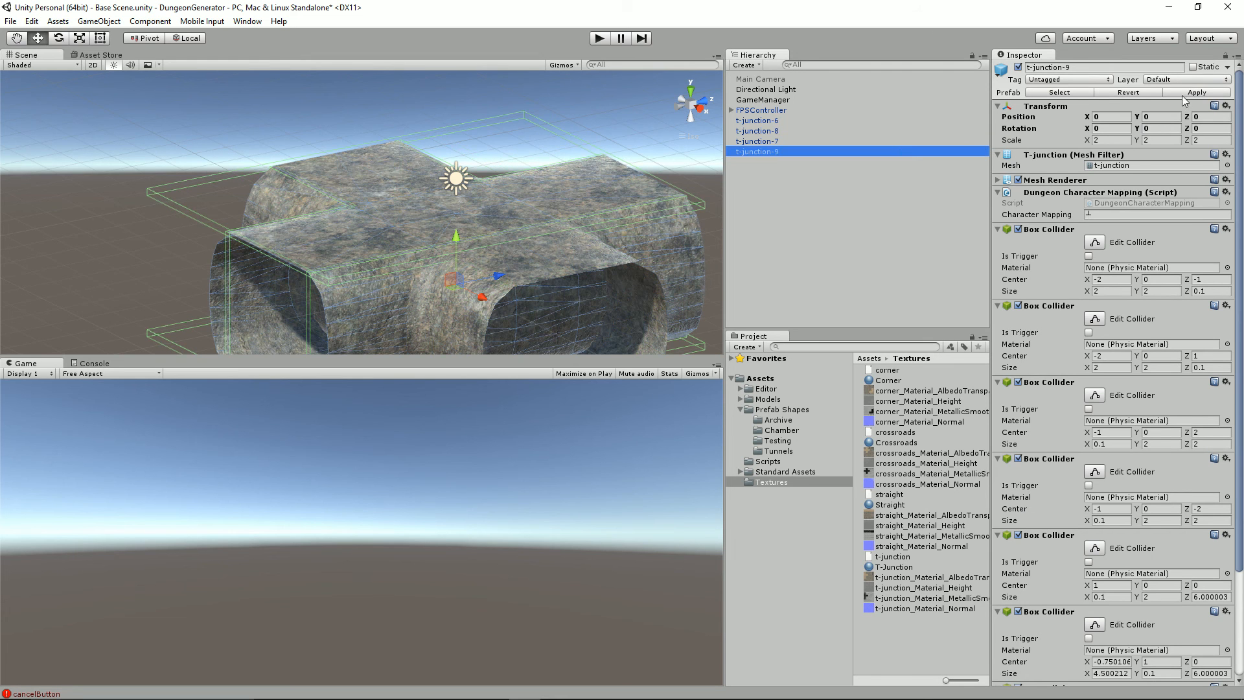
pyautogui.click(1187, 92)
# Delete the four t-junction instances from the scene.
pyautogui.keyDown('shift'); pyautogui.click(780, 120); pyautogui.keyUp('shift')
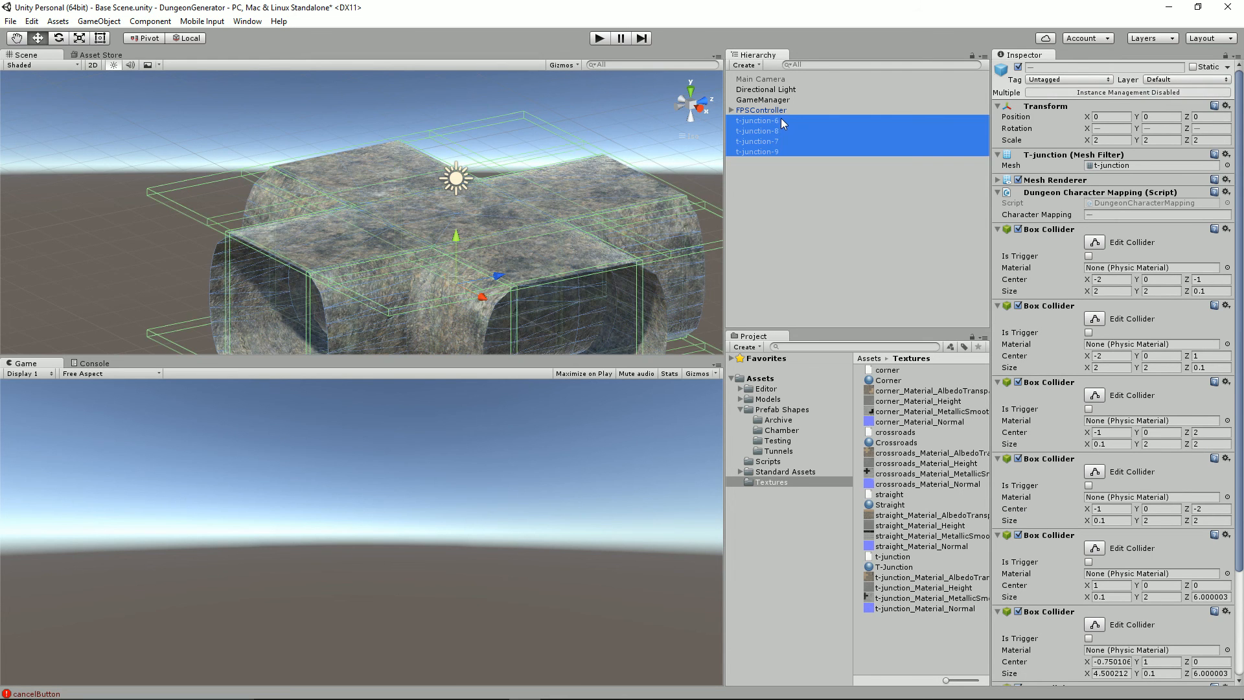
pyautogui.press('Delete')
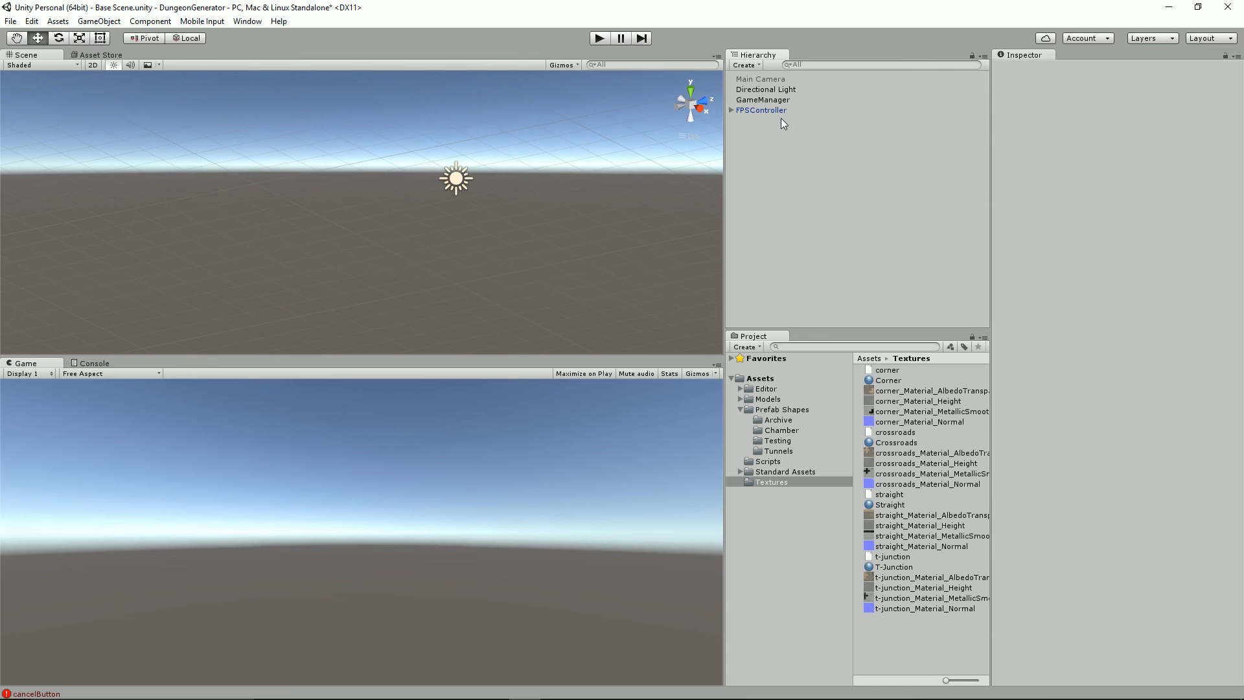
# Run the game and walk through the generated tunnels to inspect the textured corners, straights and junctions.
pyautogui.click(599, 38)
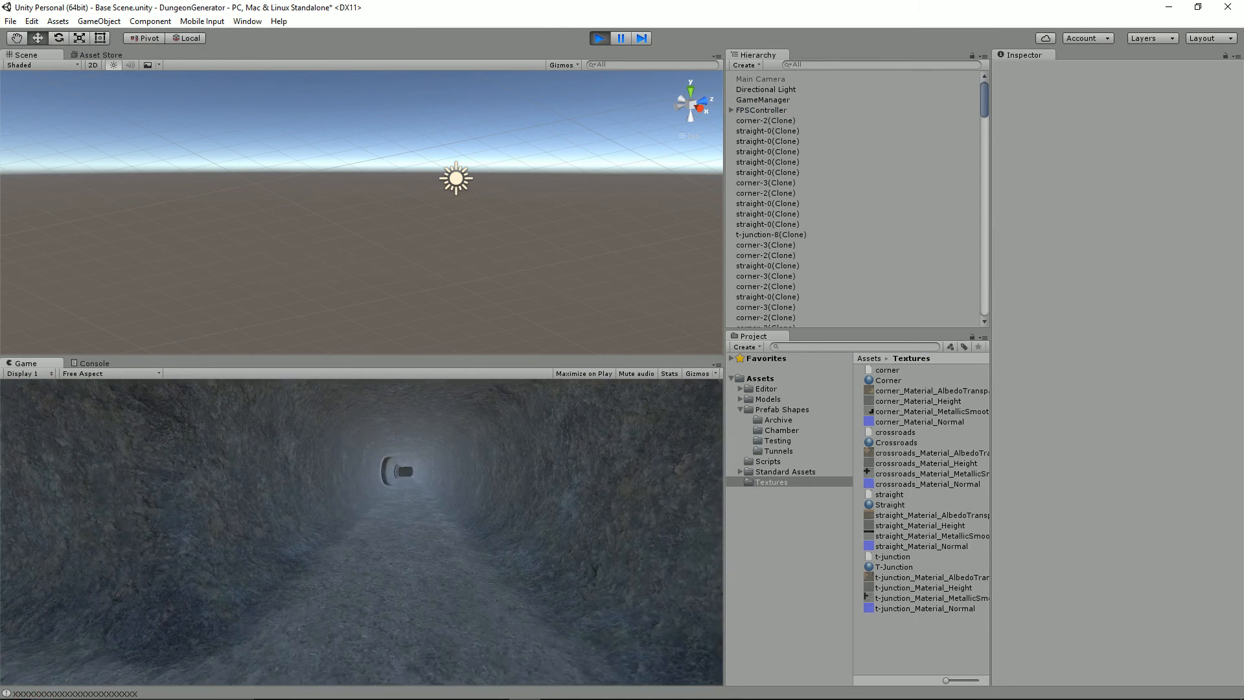
pyautogui.press('w')
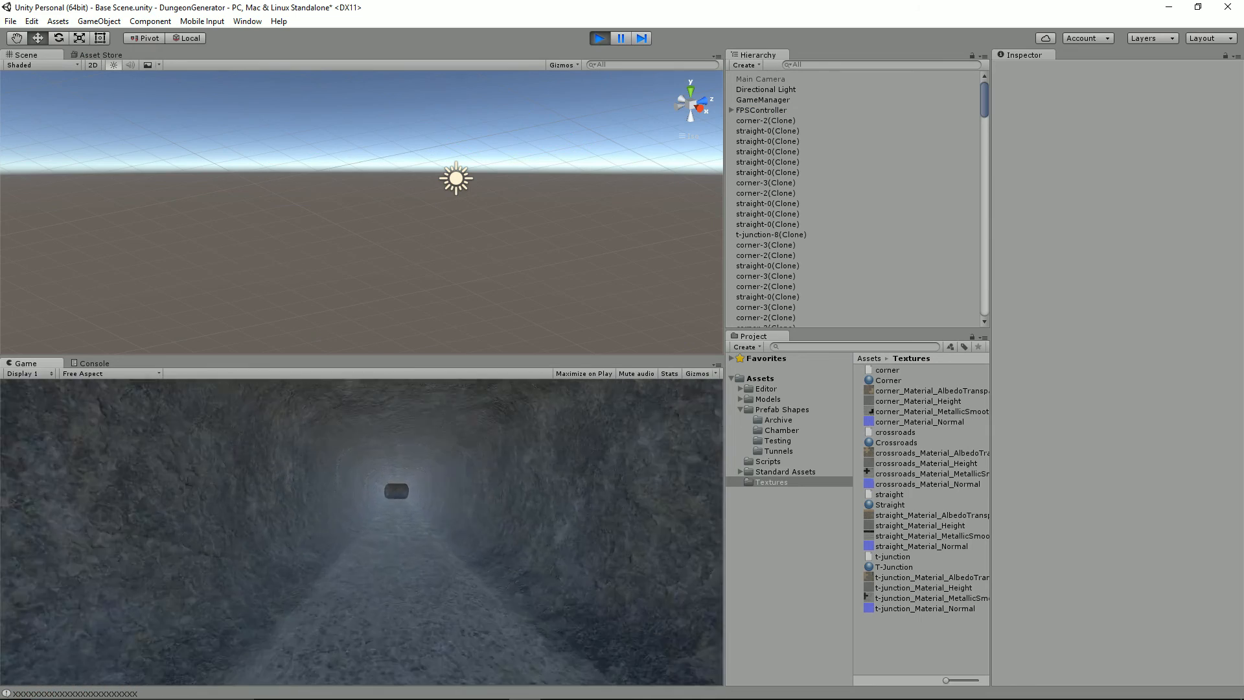
pyautogui.press('w')
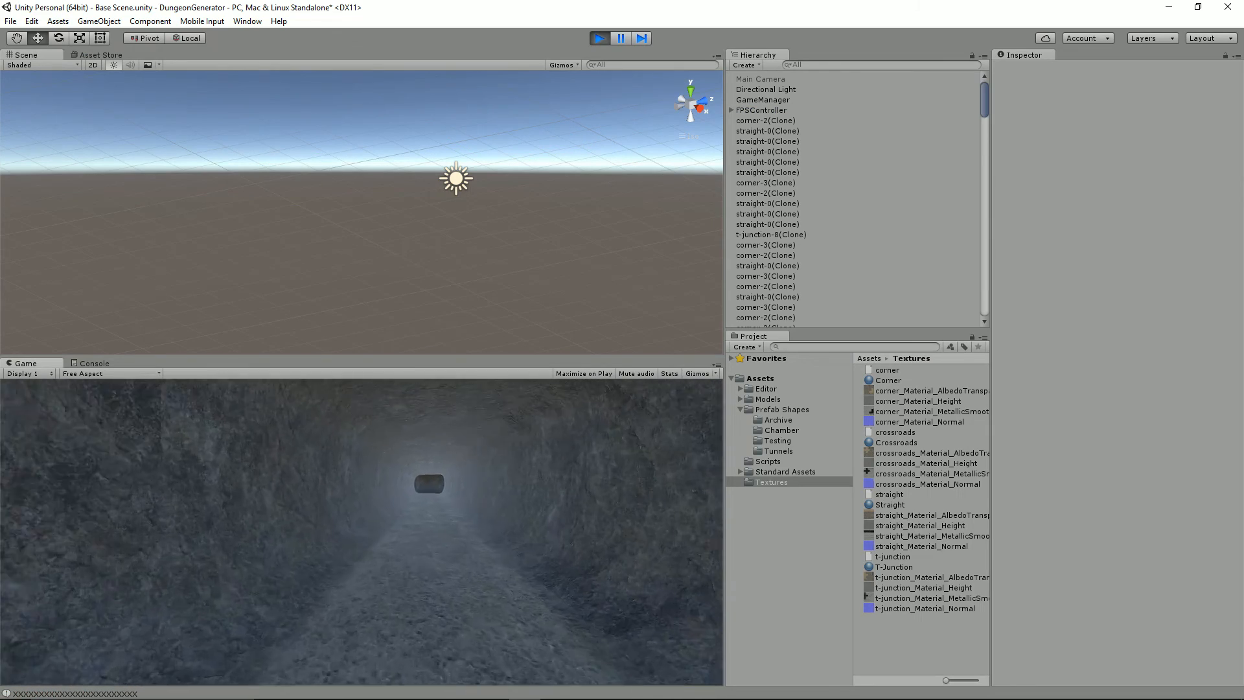
pyautogui.press('w')
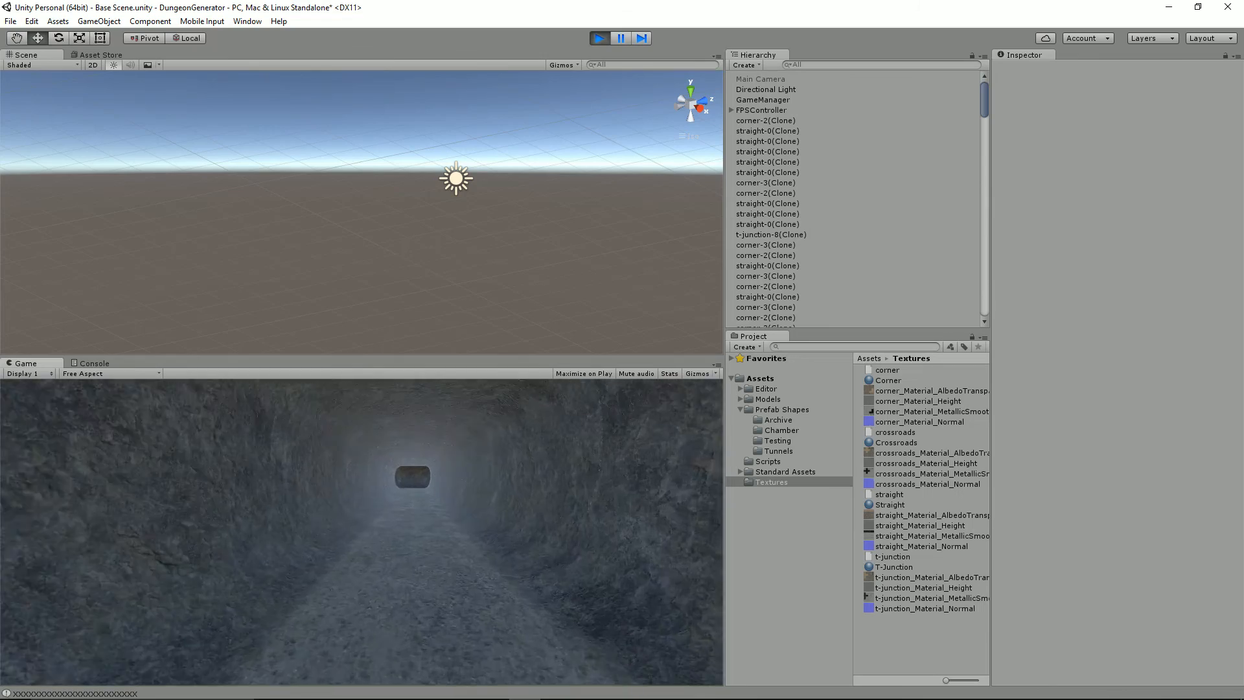
pyautogui.press('w')
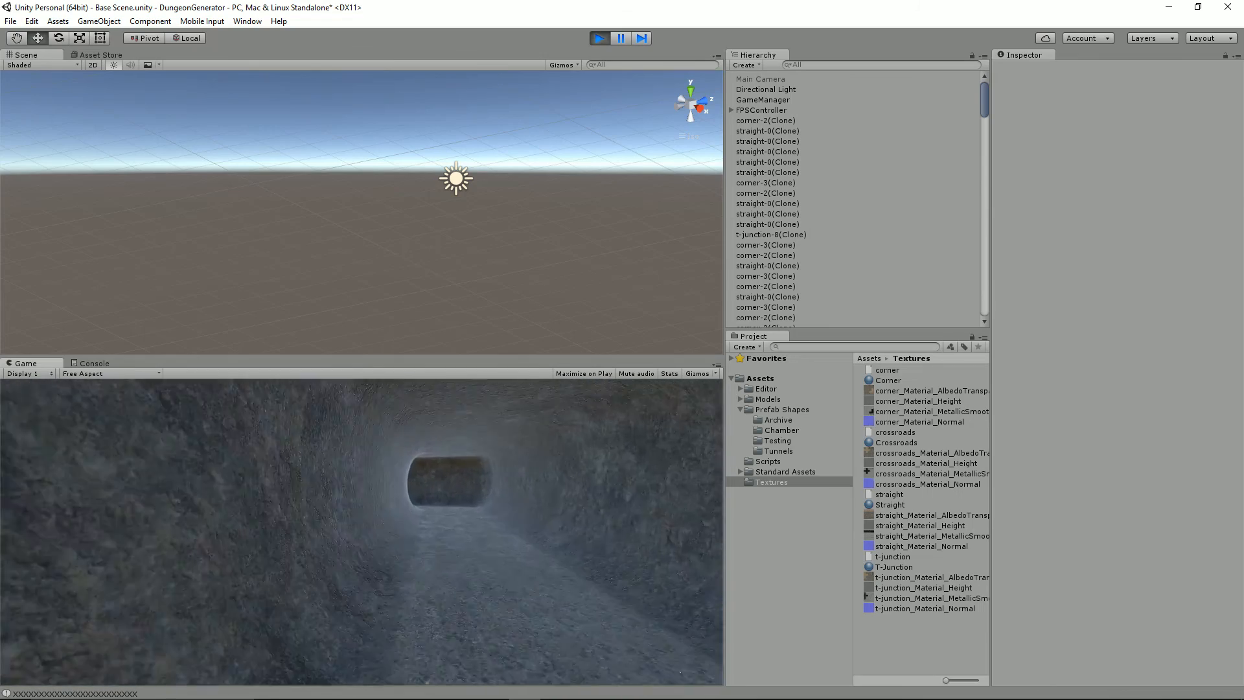
pyautogui.press('w')
pyautogui.press('w')
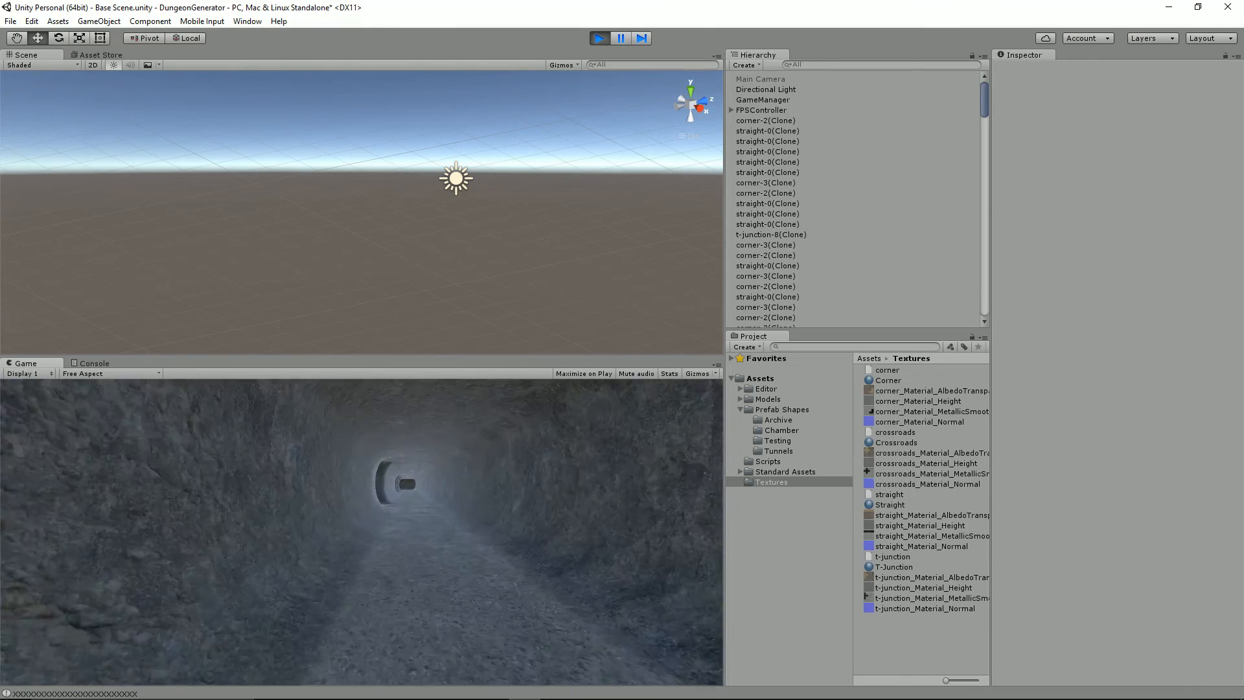
pyautogui.press('w')
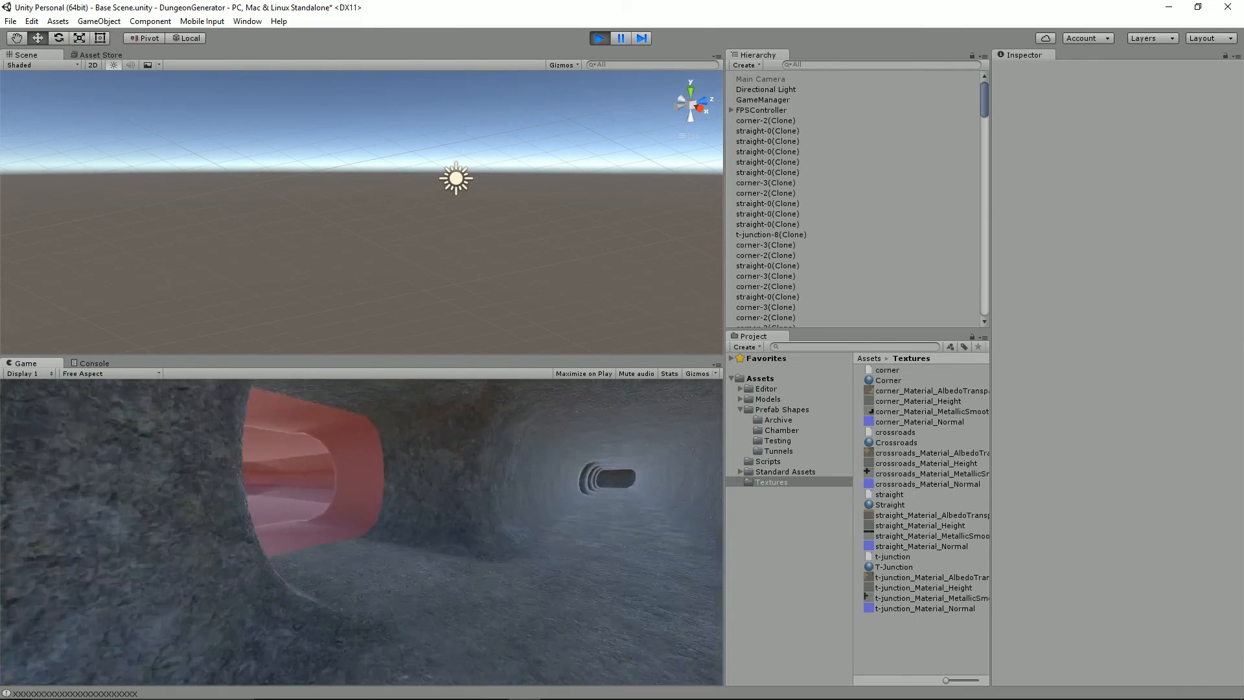
pyautogui.press('w')
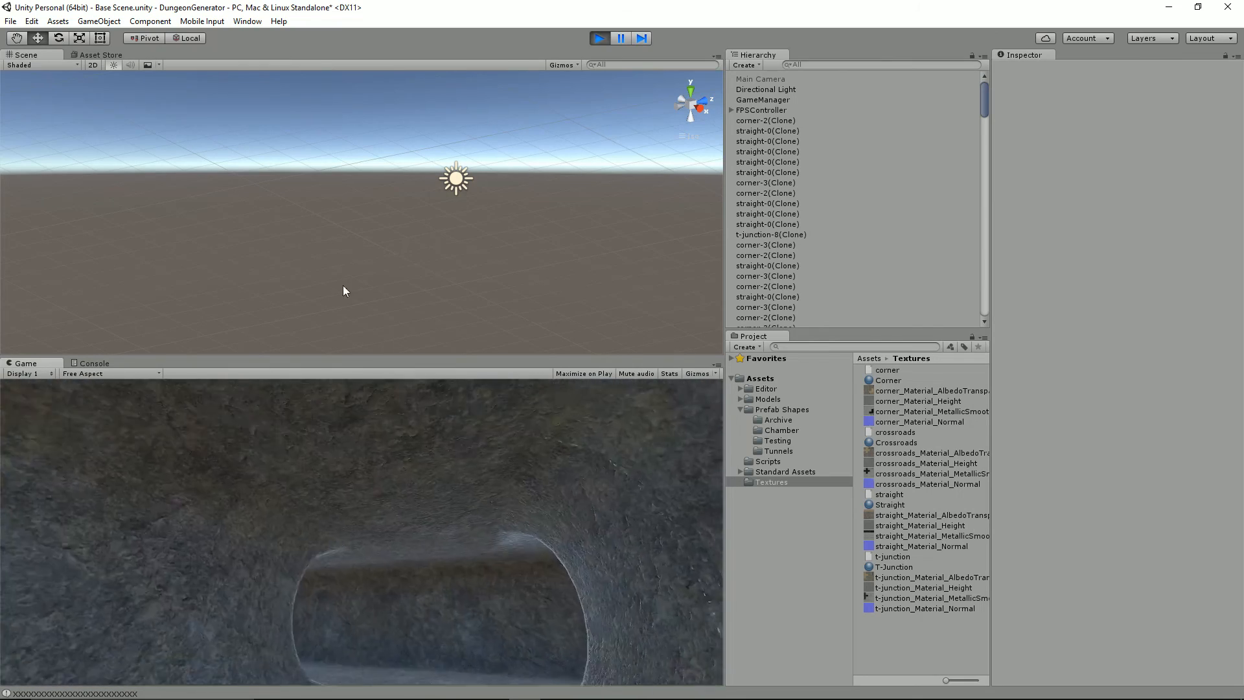
# Examine the whole generated dungeon from above in the scene view, including the untextured chamber.
pyautogui.scroll(-5, 491, 220)
pyautogui.scroll(-20, 499, 249)
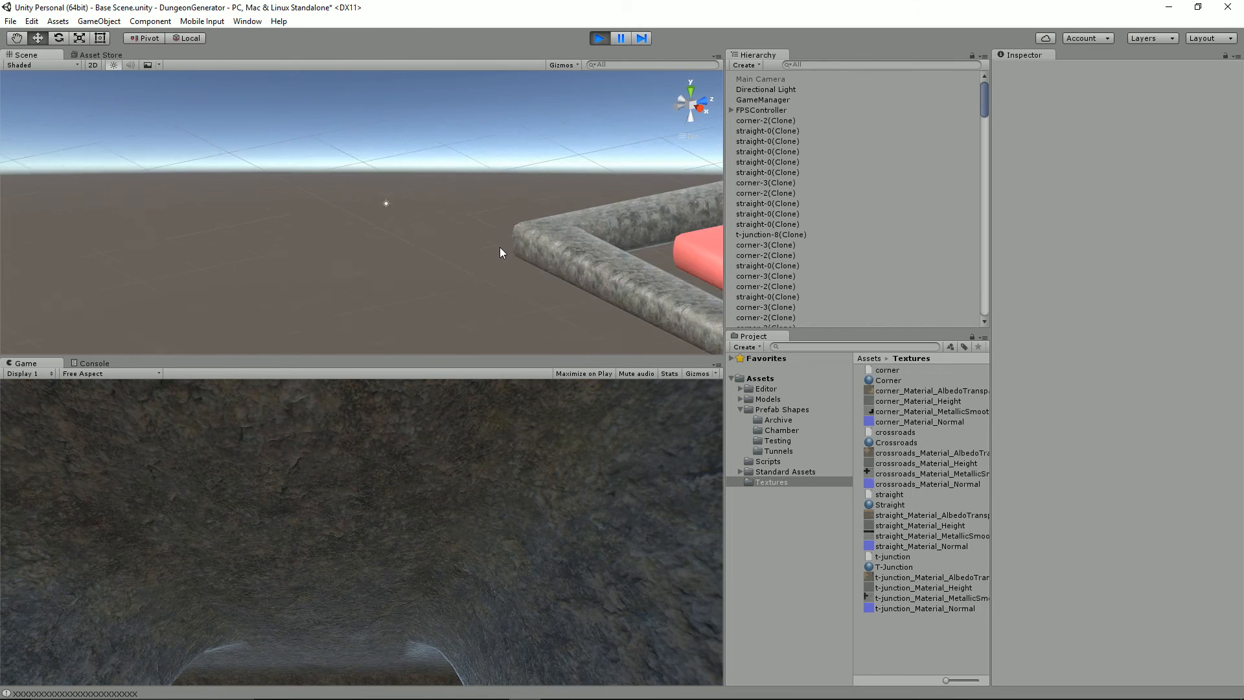
pyautogui.keyDown('alt'); pyautogui.moveTo(495, 265); pyautogui.dragTo(425, 309); pyautogui.keyUp('alt')
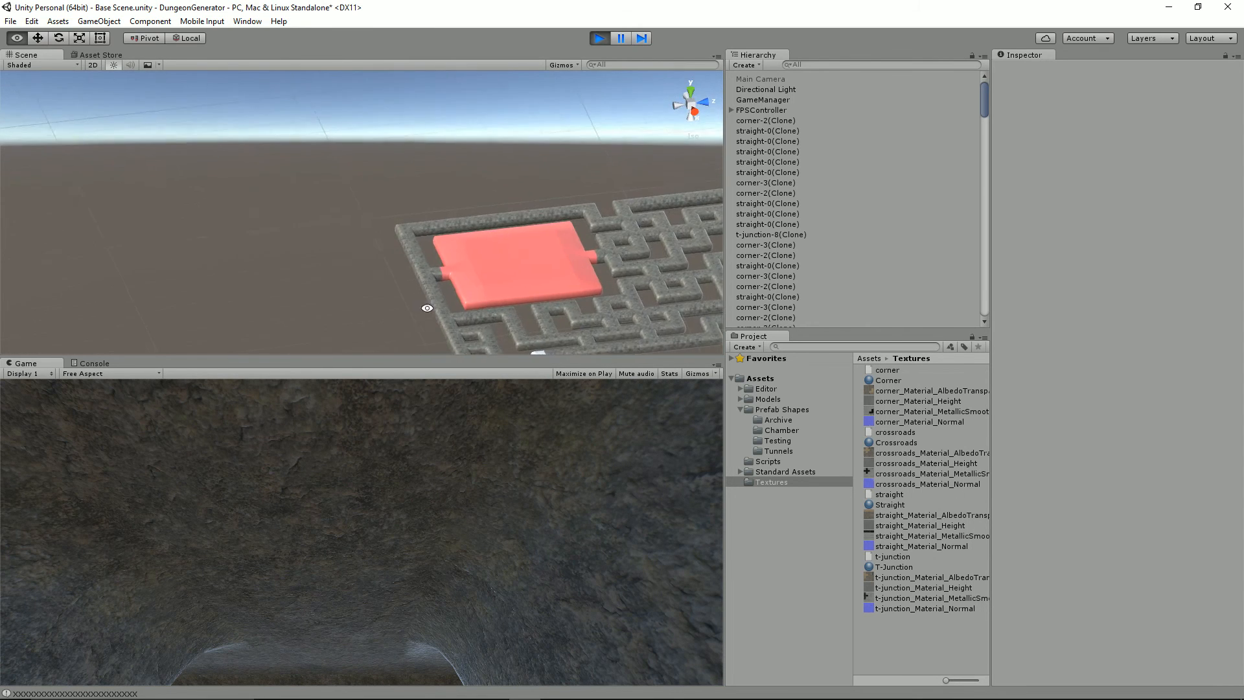
pyautogui.moveTo(425, 308); pyautogui.dragTo(280, 150, button='middle')
pyautogui.keyDown('alt'); pyautogui.moveTo(280, 150); pyautogui.dragTo(275, 251); pyautogui.keyUp('alt')
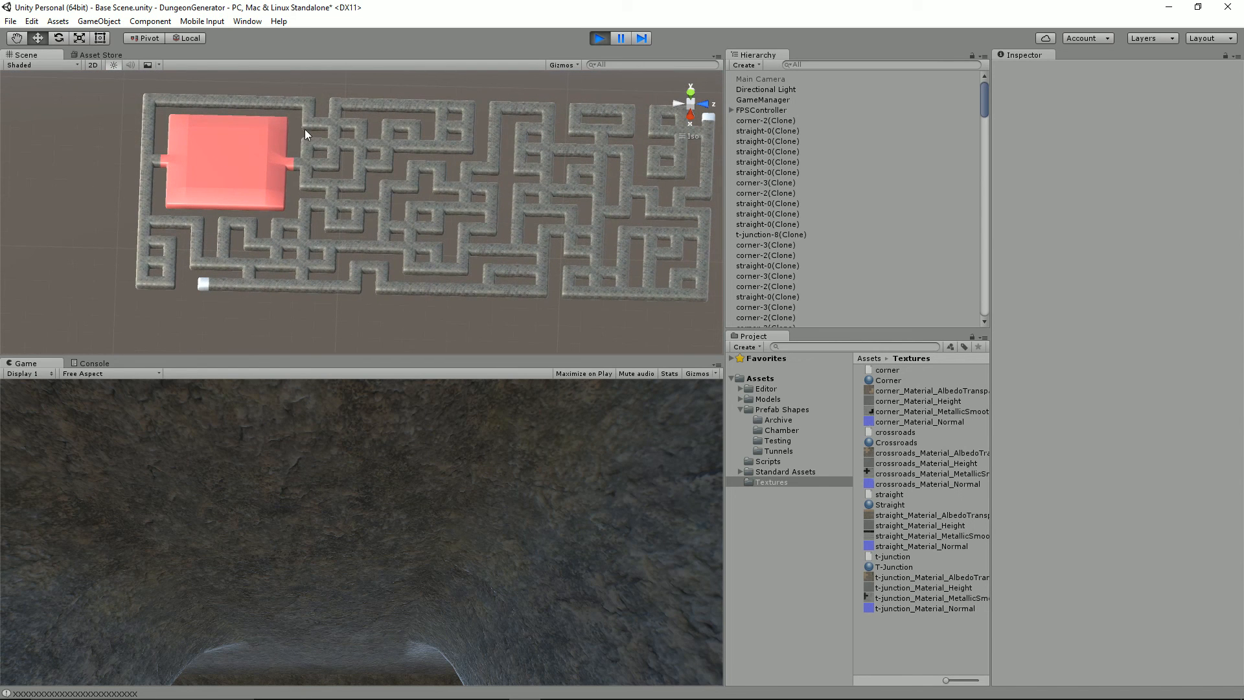
pyautogui.moveTo(319, 257)
pyautogui.keyDown('alt'); pyautogui.mouseDown()
pyautogui.moveTo(440, 220)
pyautogui.moveTo(447, 241)
pyautogui.moveTo(425, 258)
pyautogui.moveTo(290, 243)
pyautogui.moveTo(337, 223)
pyautogui.moveTo(321, 240)
pyautogui.mouseUp(); pyautogui.keyUp('alt')
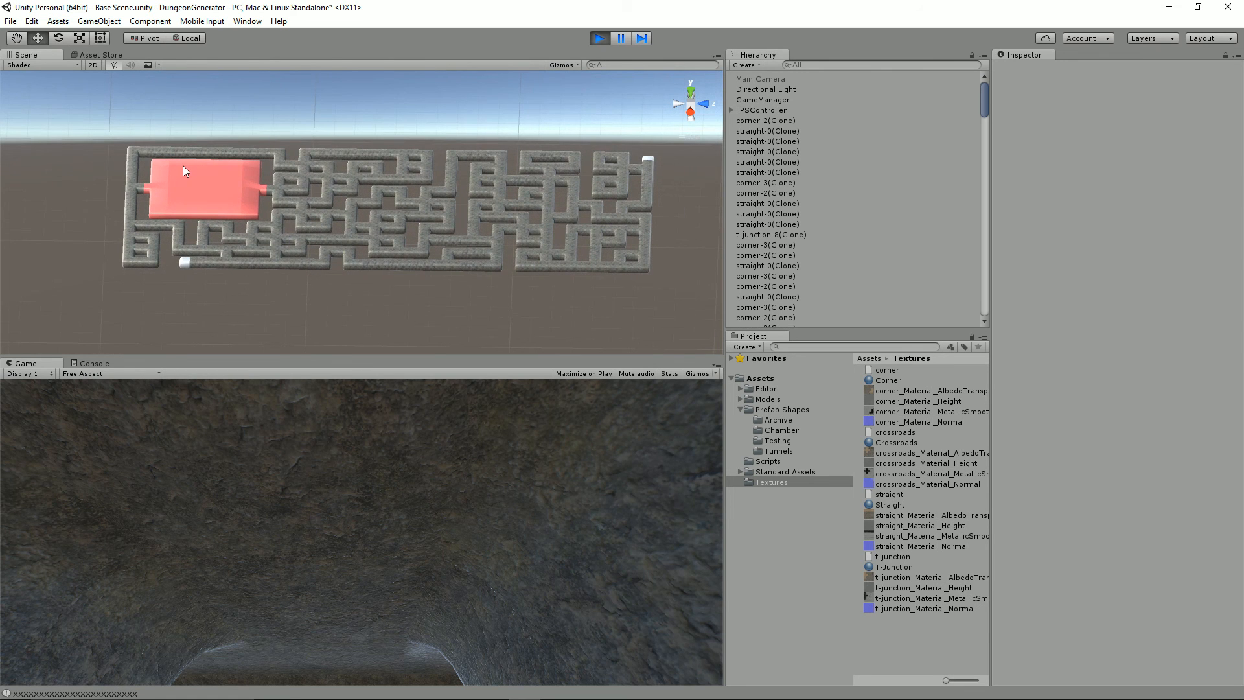
pyautogui.keyDown('alt'); pyautogui.moveTo(234, 237); pyautogui.dragTo(288, 255); pyautogui.keyUp('alt')
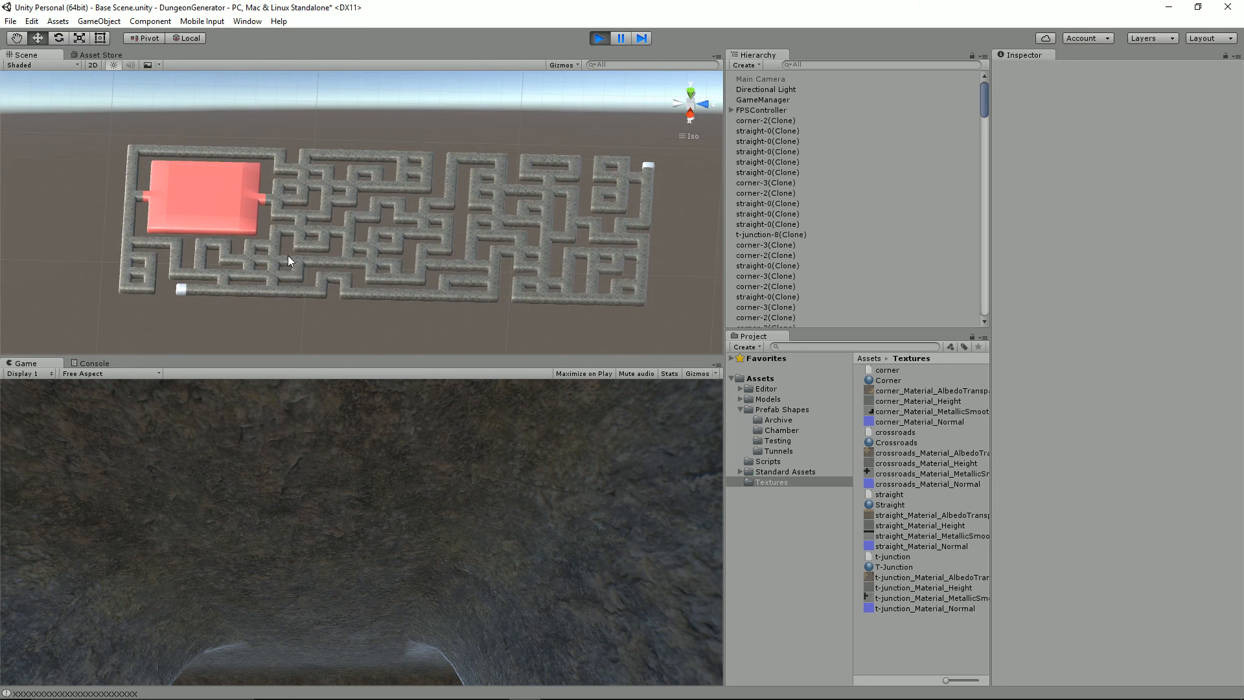